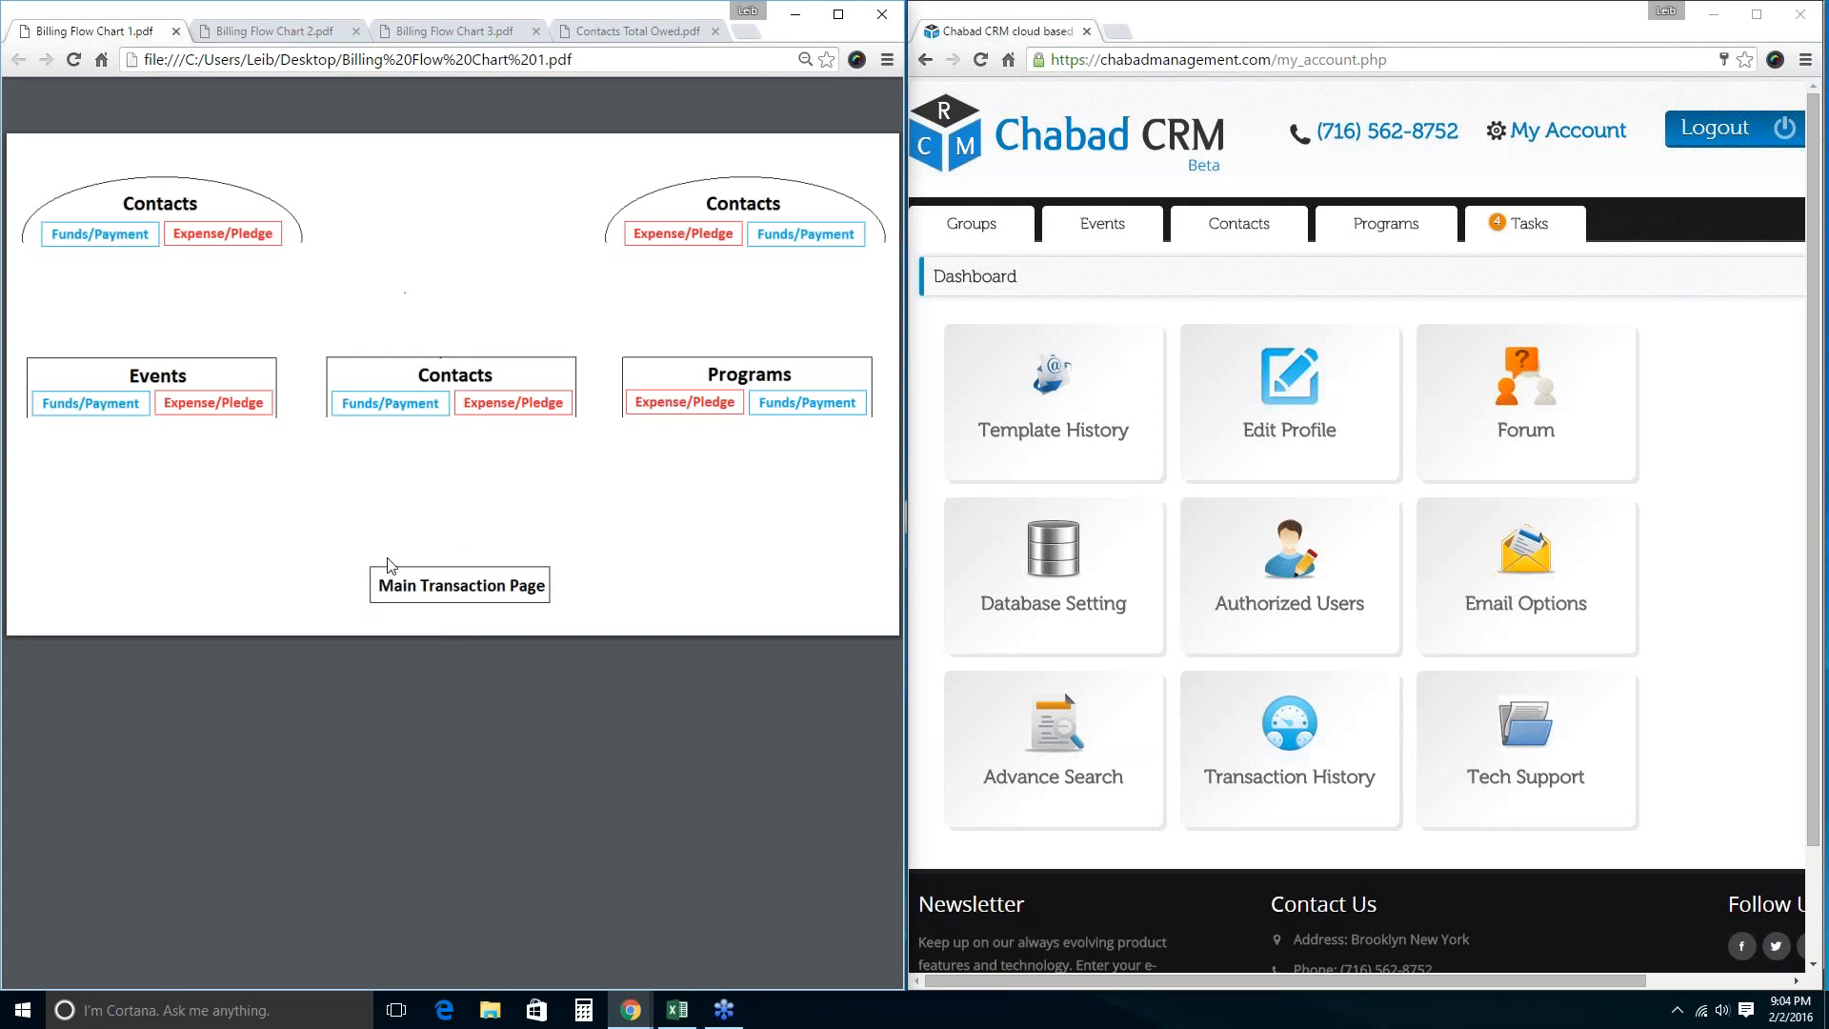
Open the My Account dropdown on the dashboard, listing Dashboard through Tasks.
click(1524, 132)
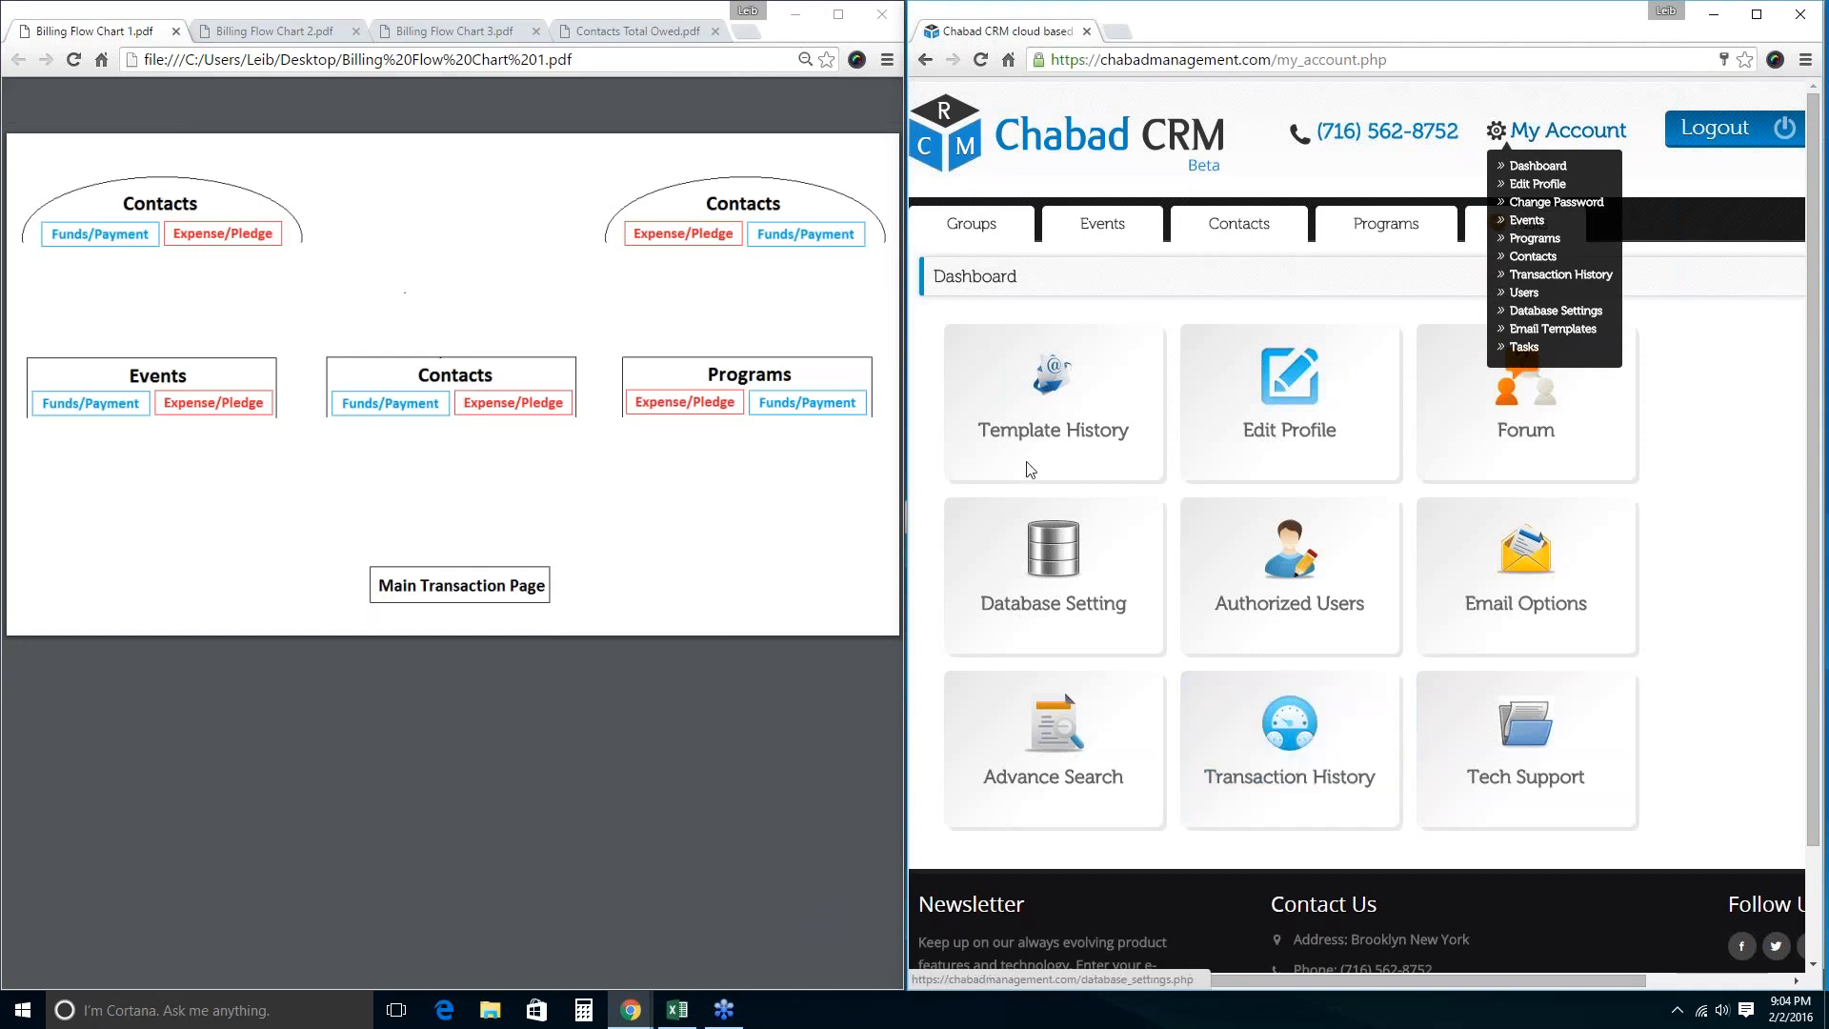
Open the Main Transaction Page and review its $22.00 total.
click(1286, 750)
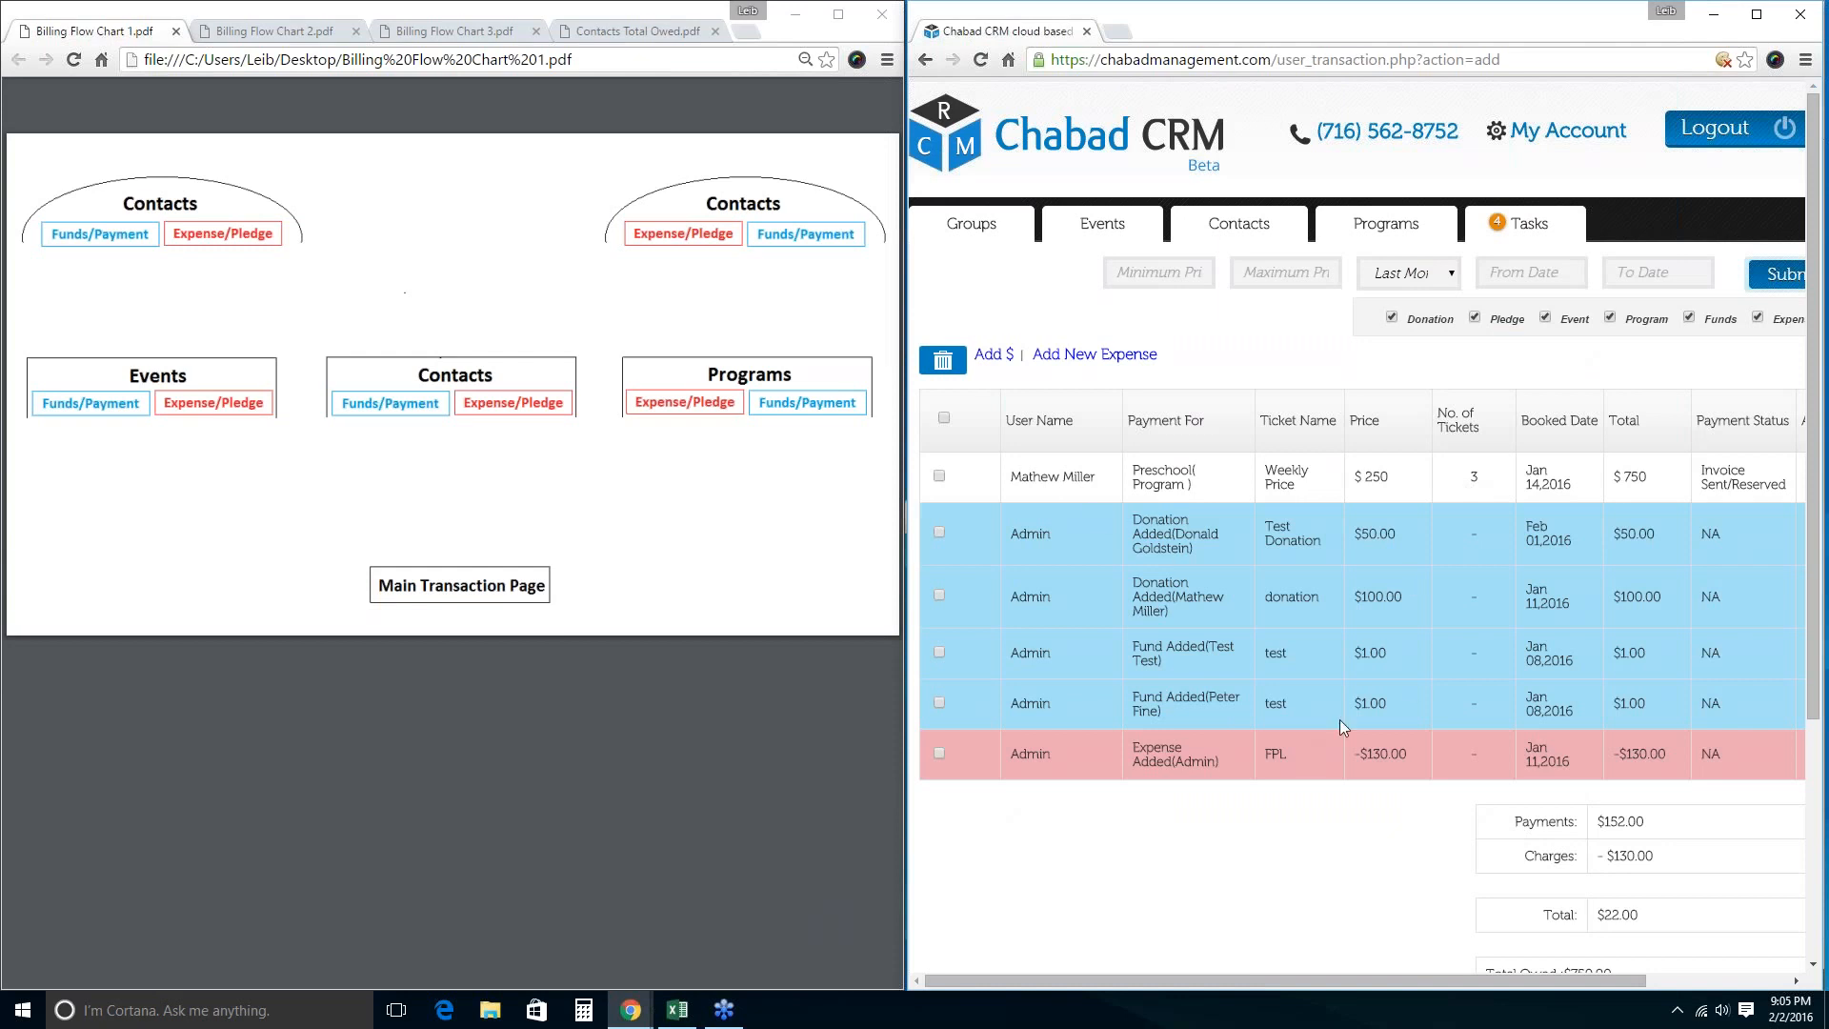
scroll(1339, 727, down, 1)
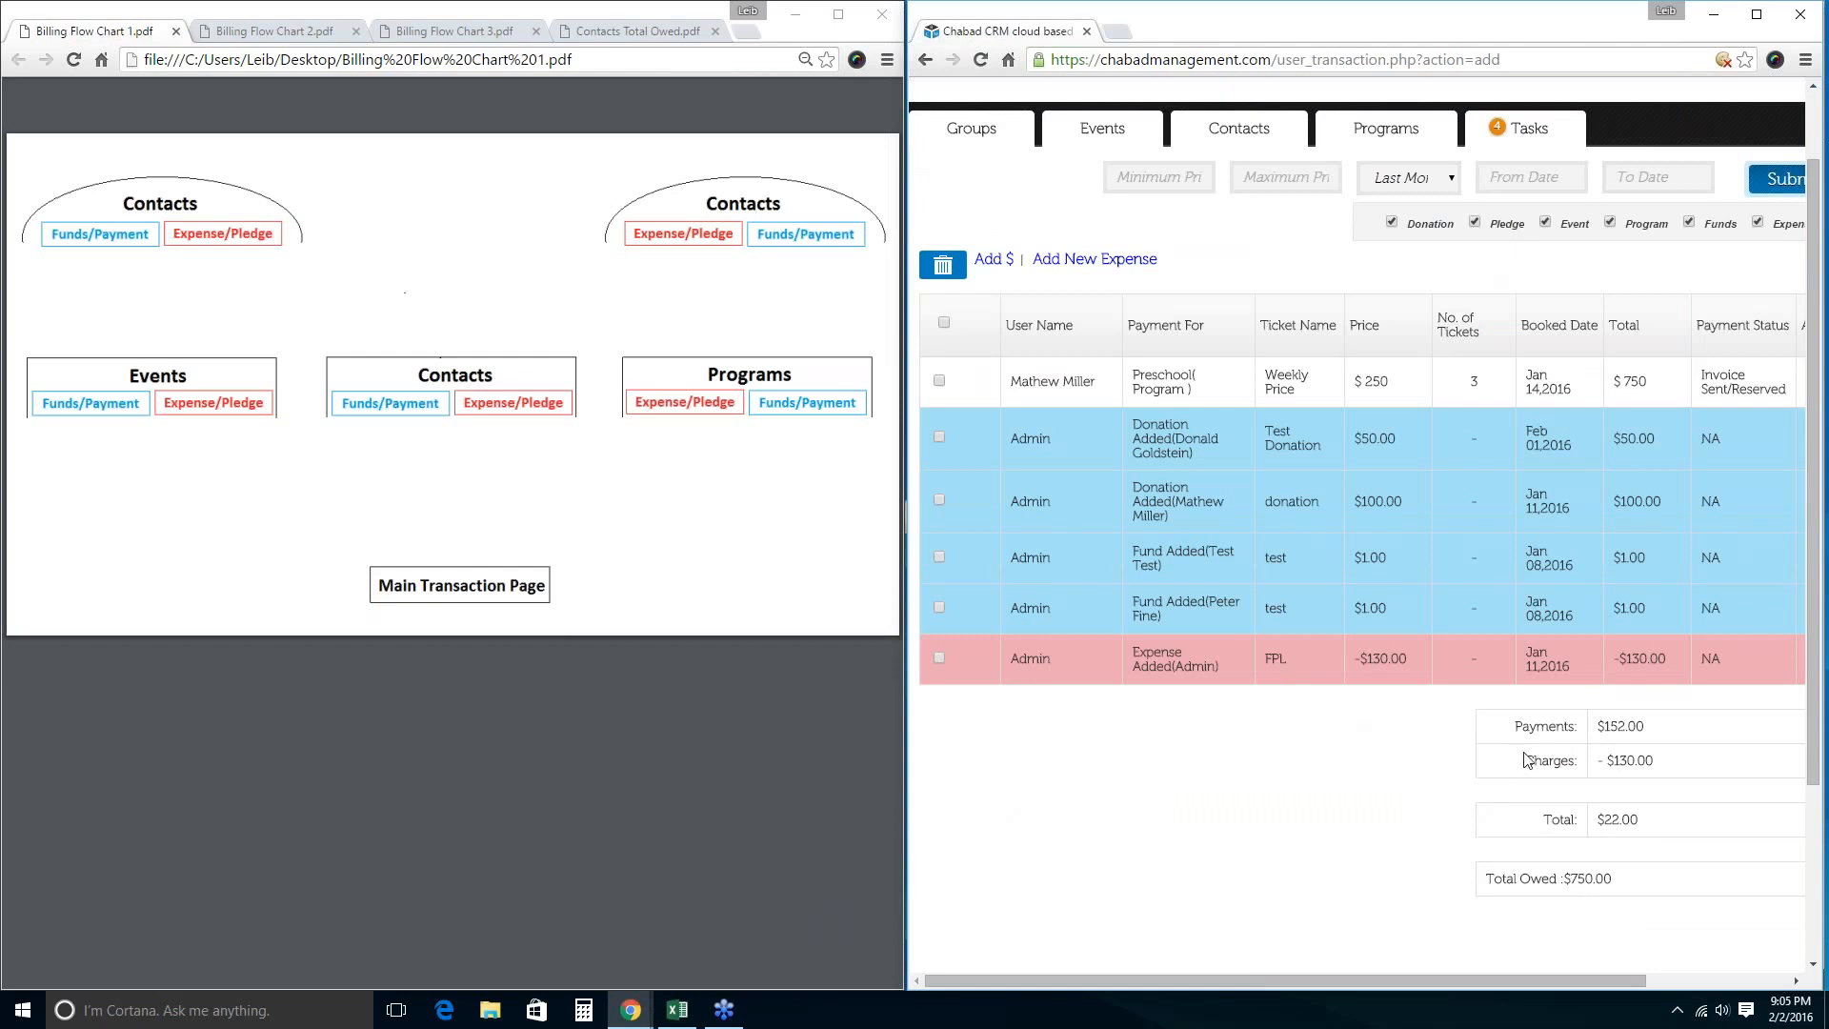
scroll(1503, 856, up, 1)
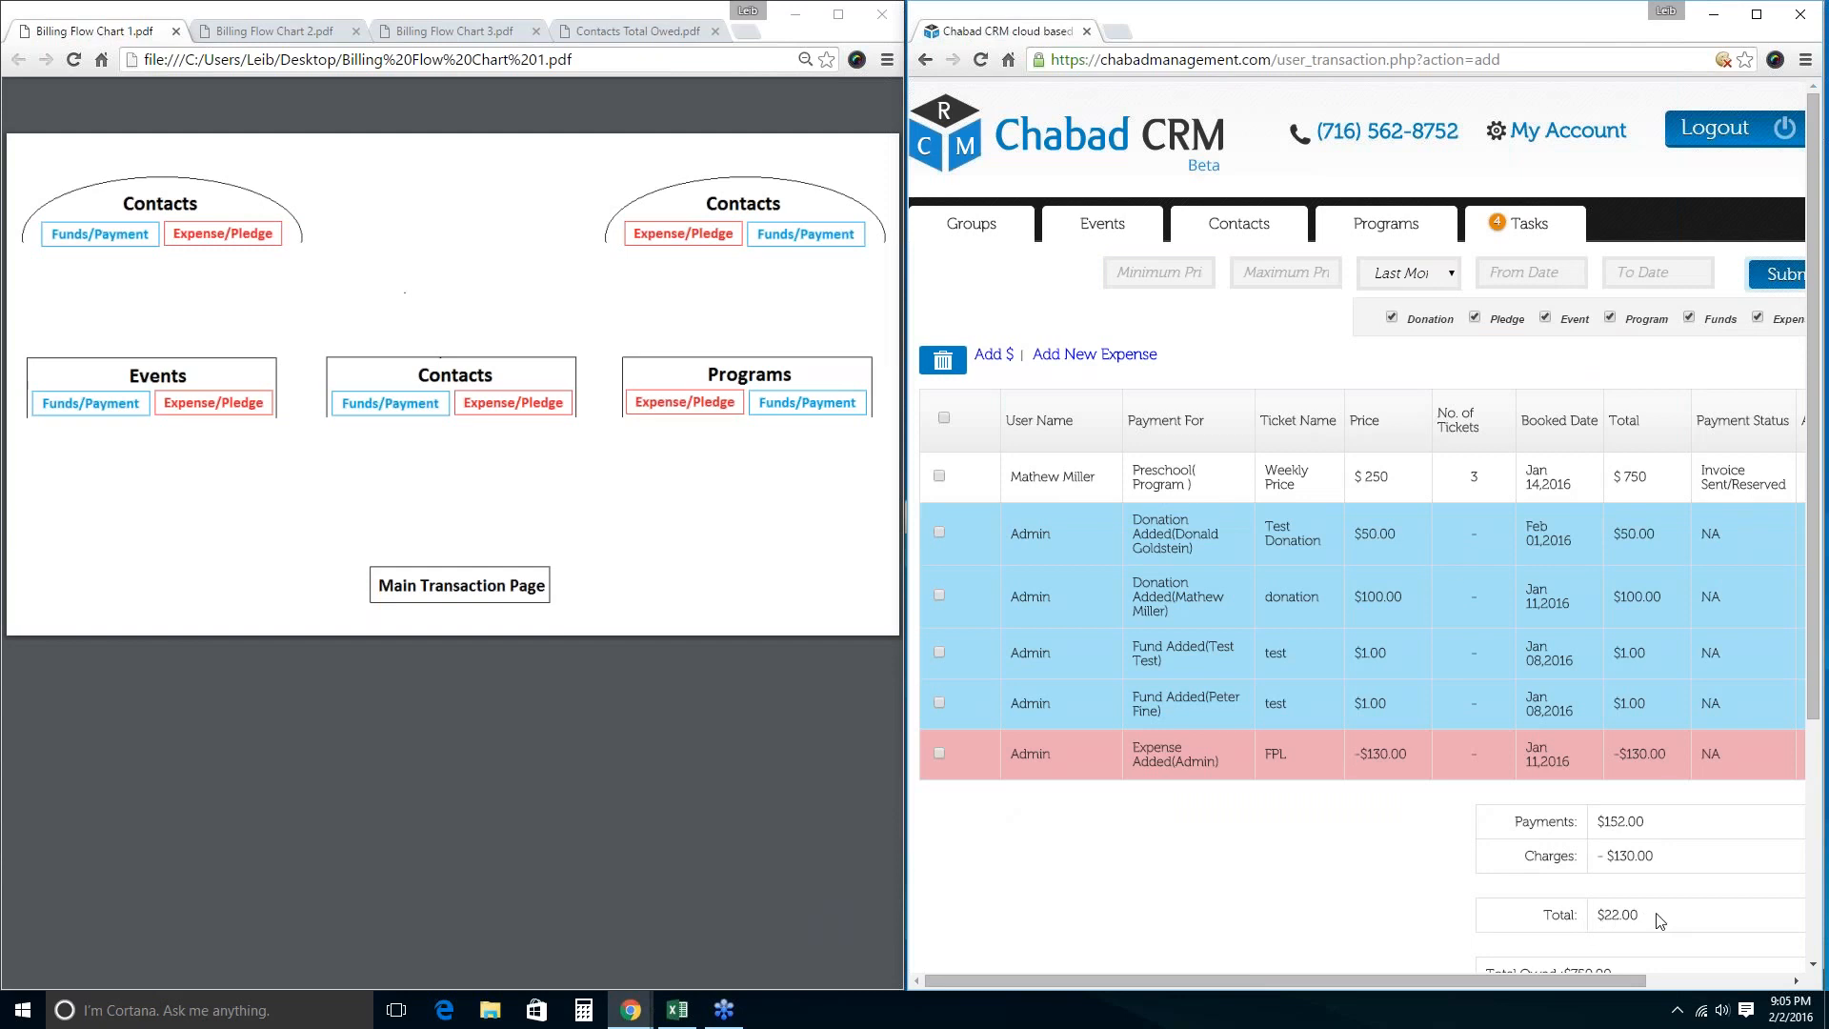
Reload the transaction history from My Account, then go to the five-contact Contacts list.
click(1527, 135)
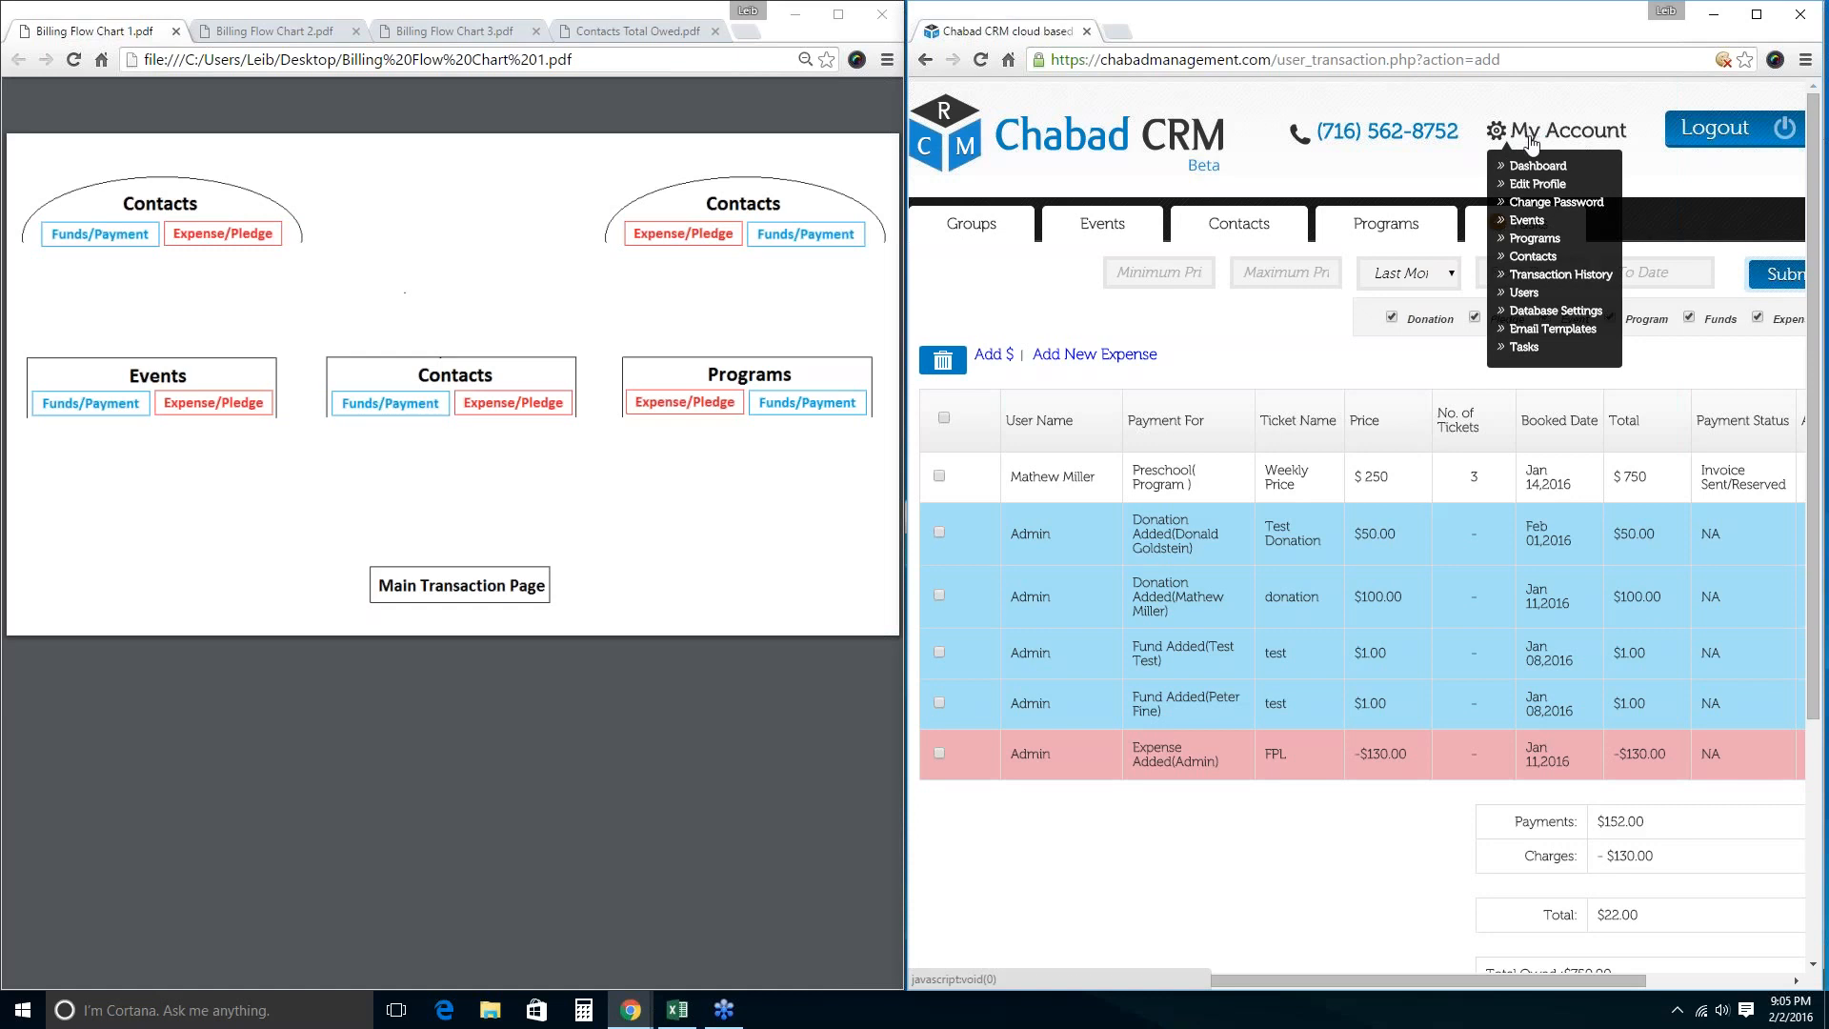
click(1527, 276)
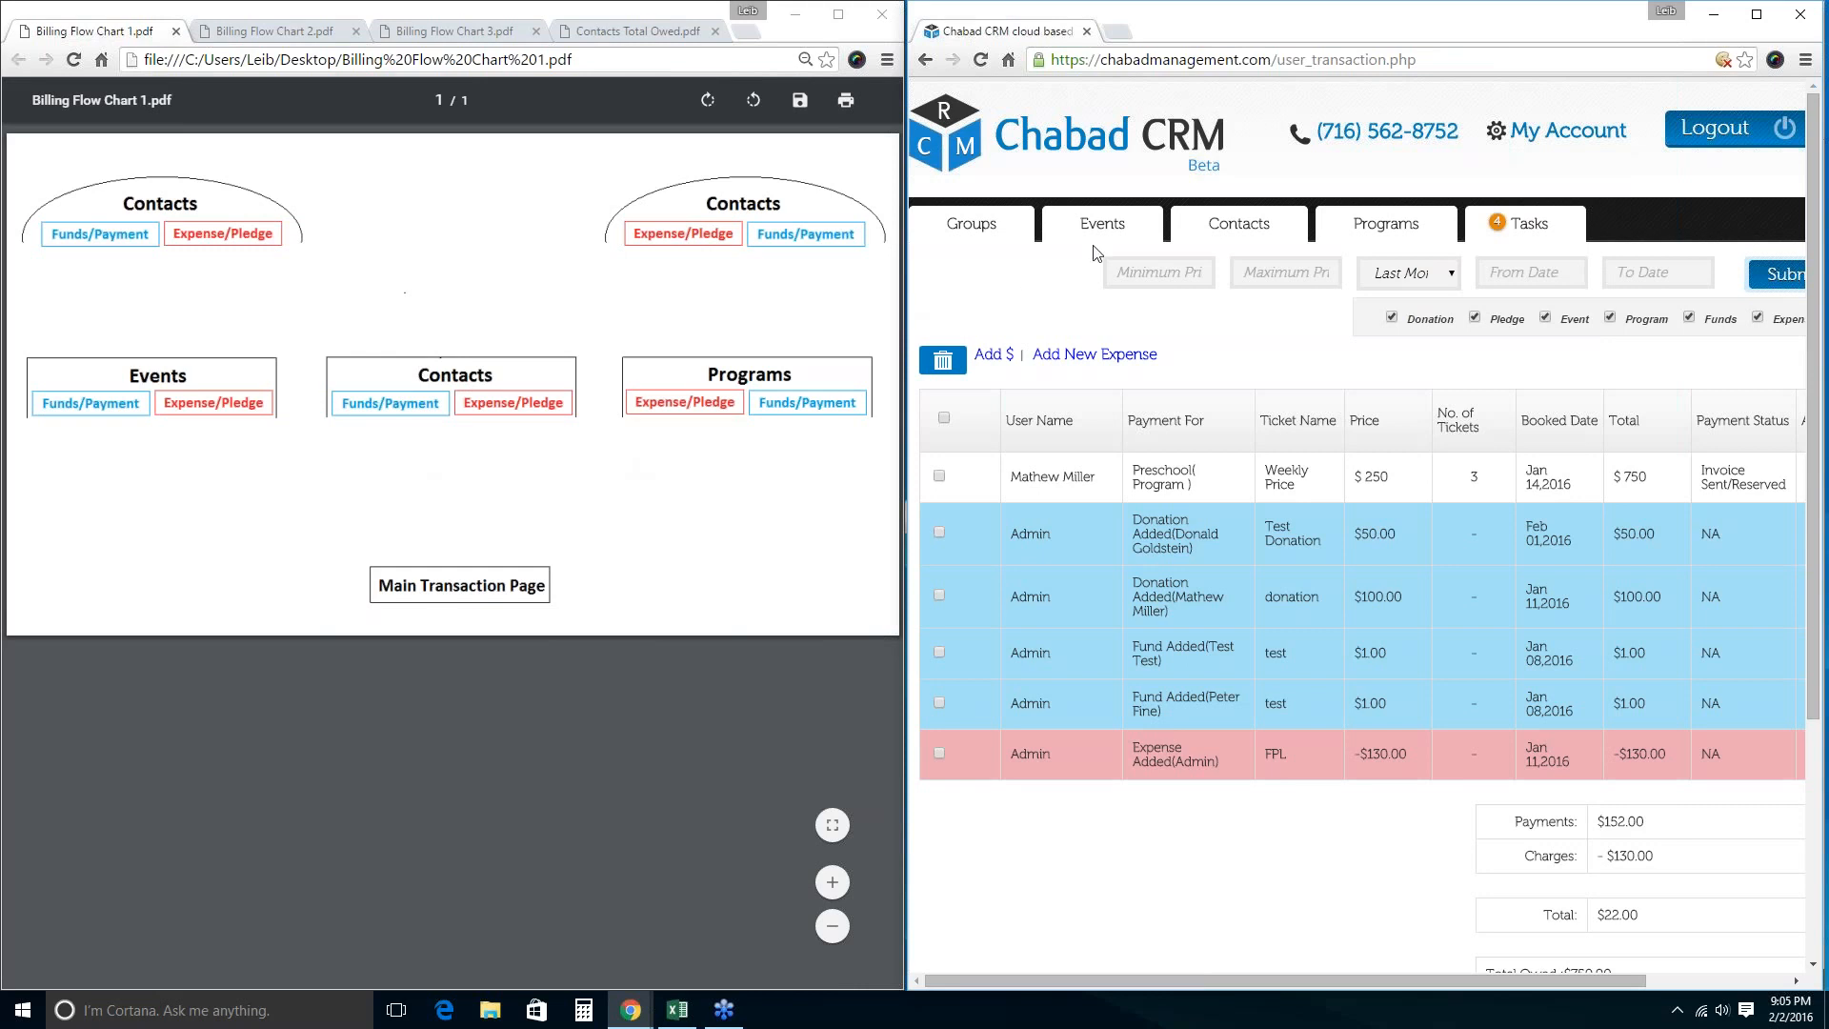
click(1224, 235)
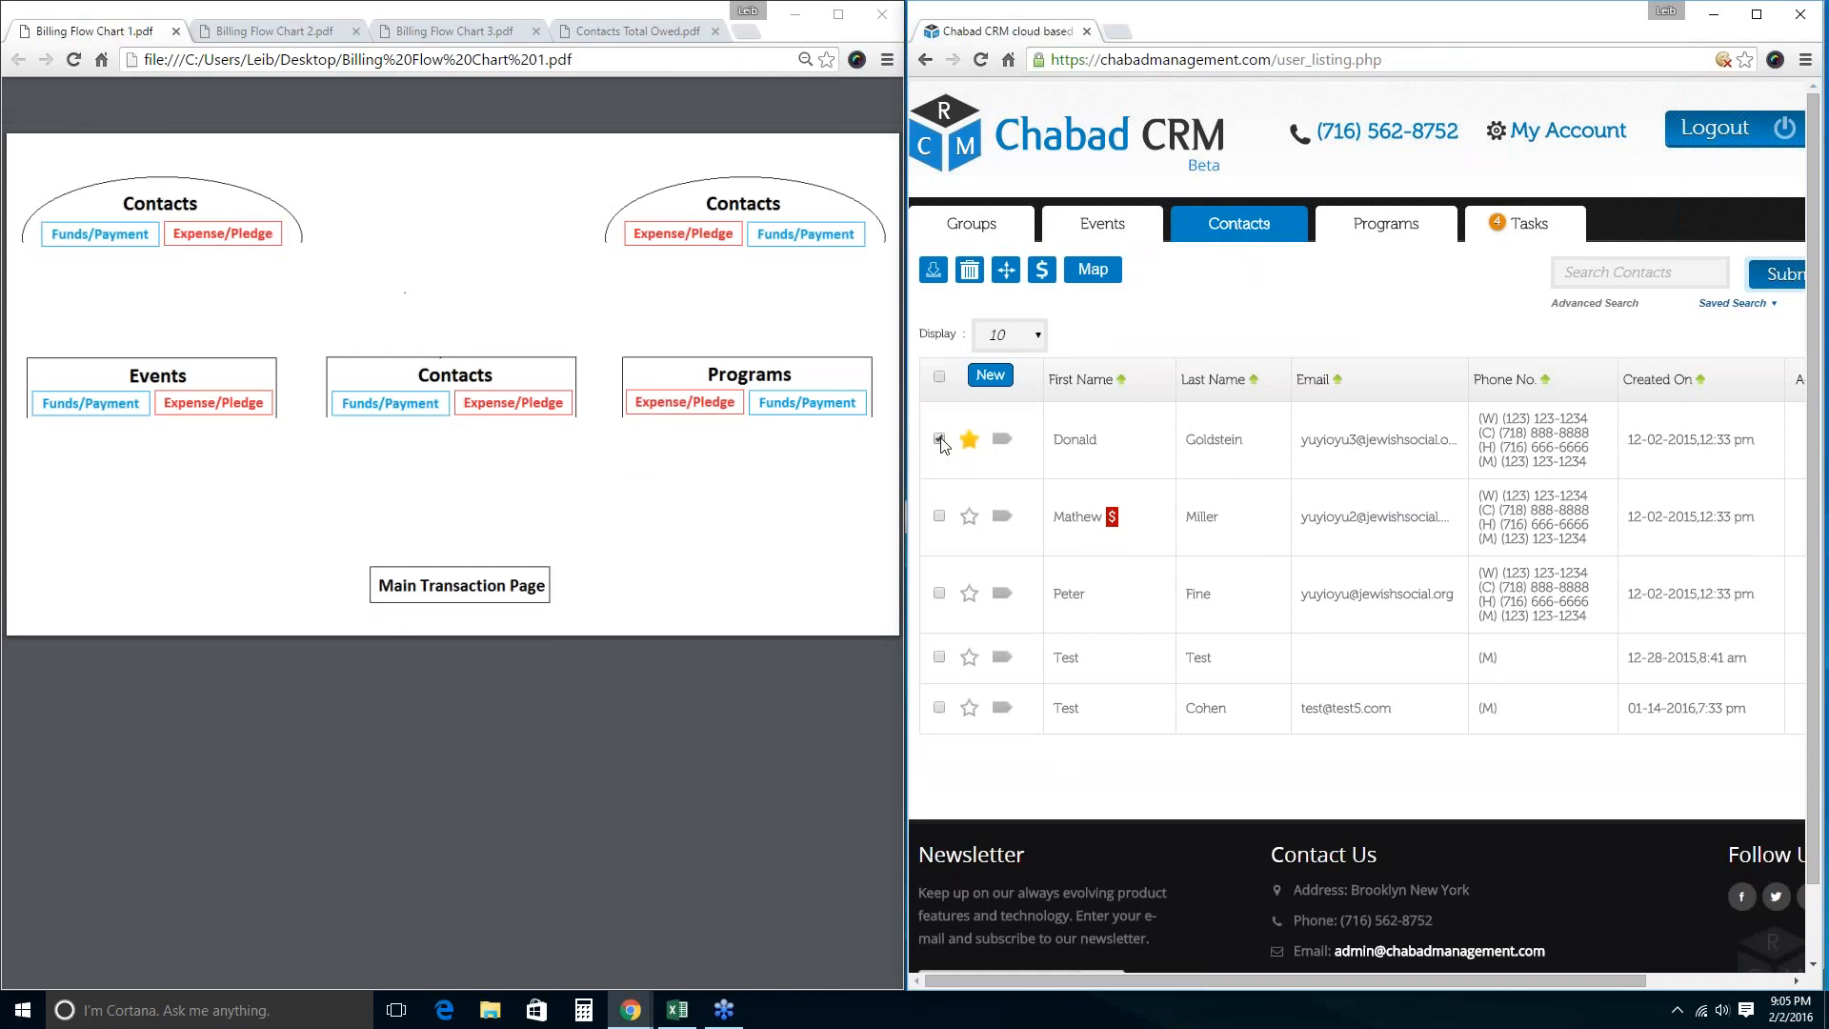
Preview billing for the checked contact, then return and clear all contact selections.
click(1041, 270)
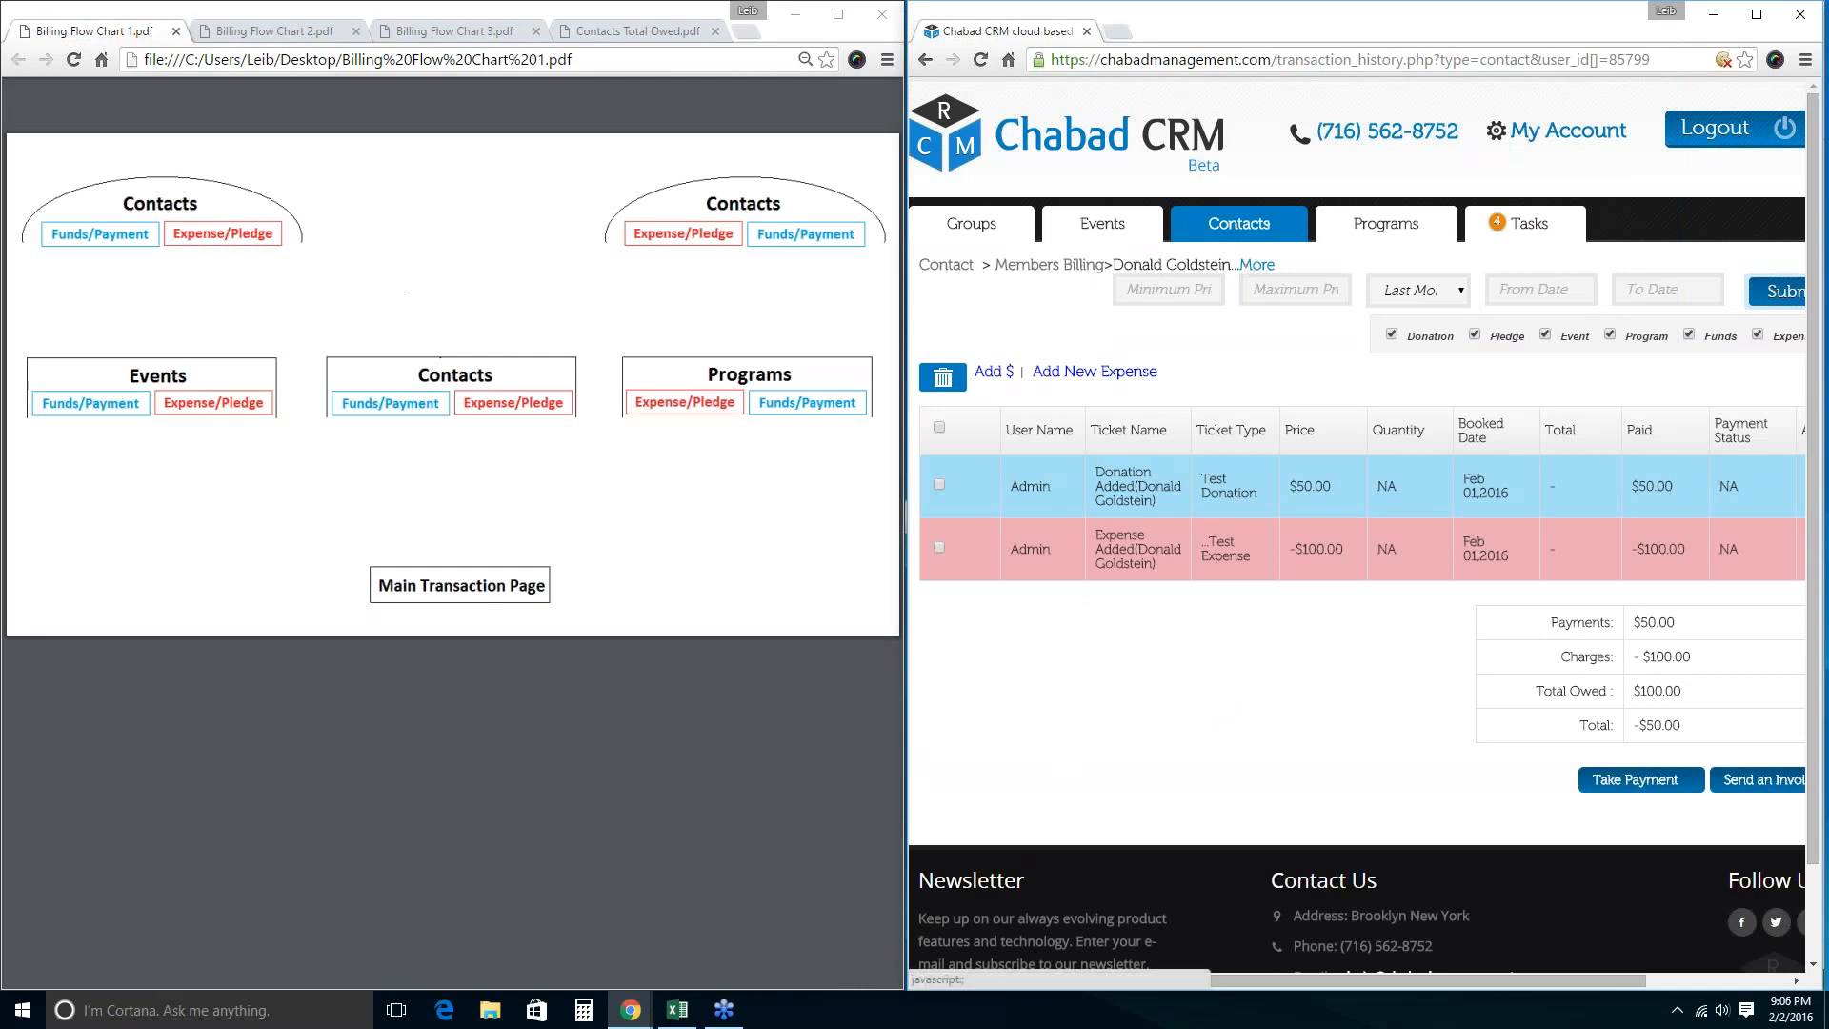
click(1224, 237)
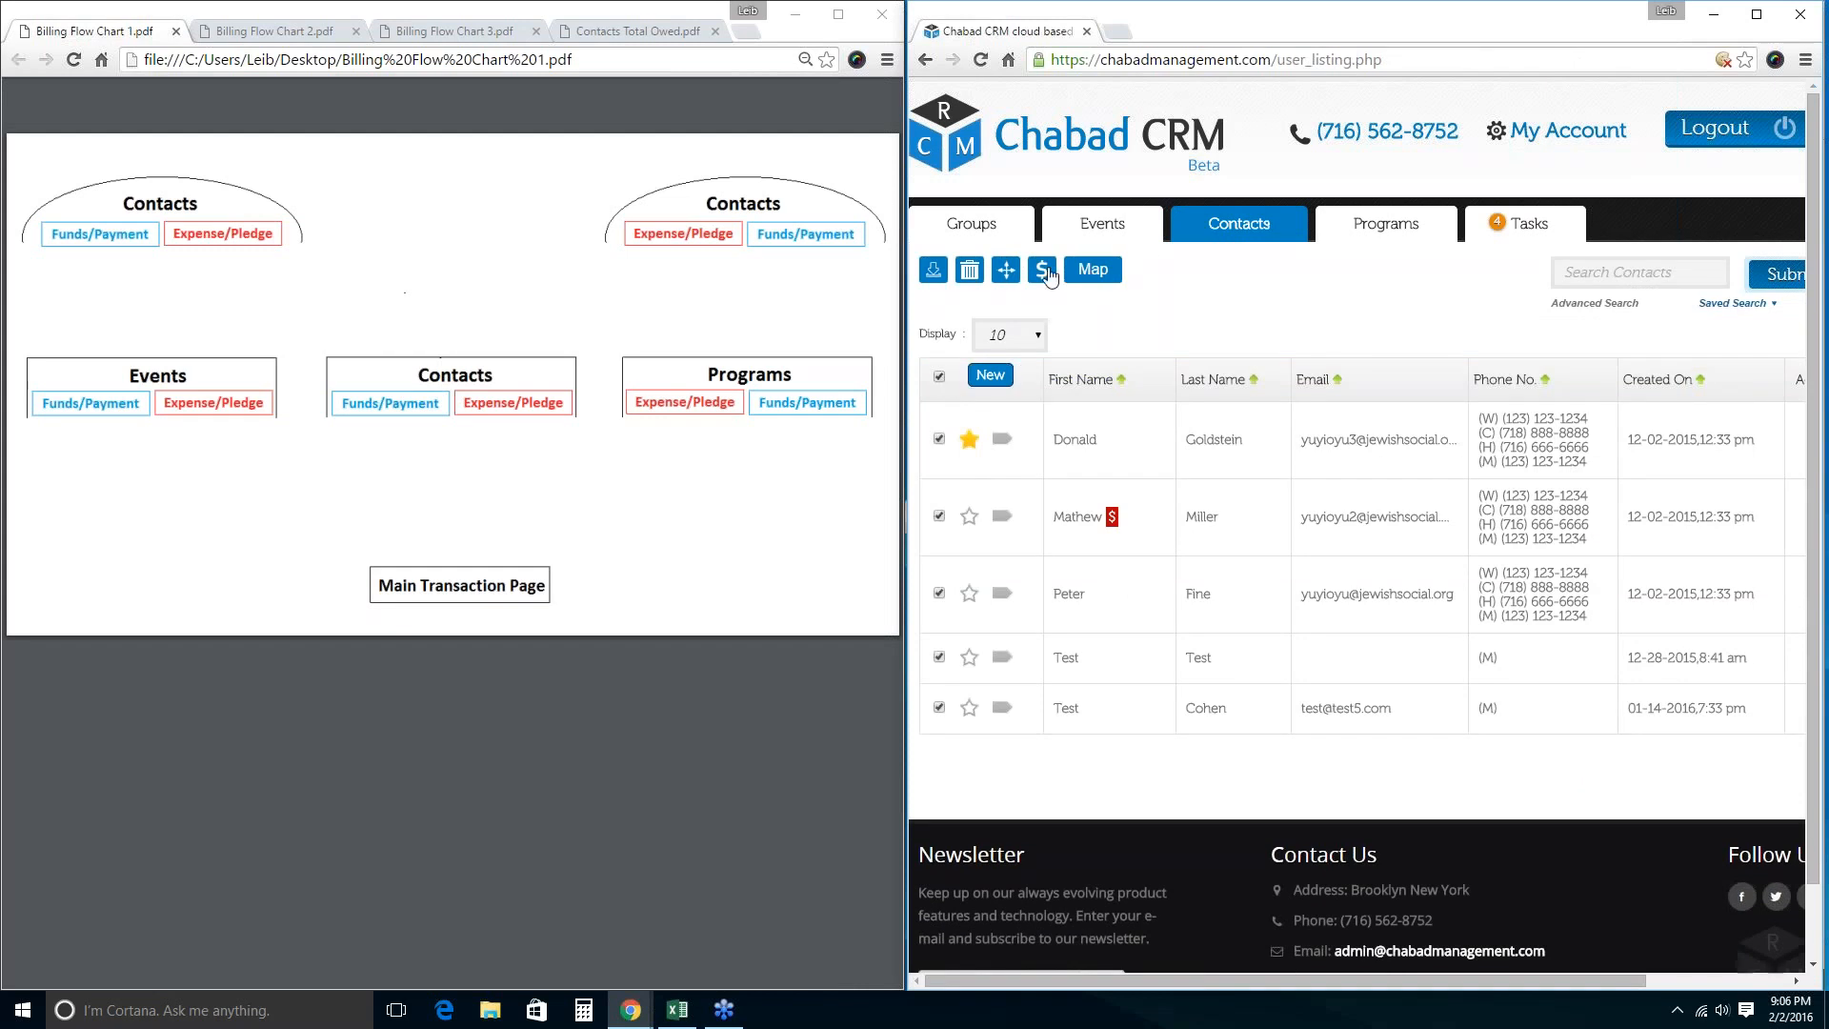
click(939, 376)
Select the first three contacts and open their combined billing, showing $151.00 in payments.
click(940, 439)
click(939, 517)
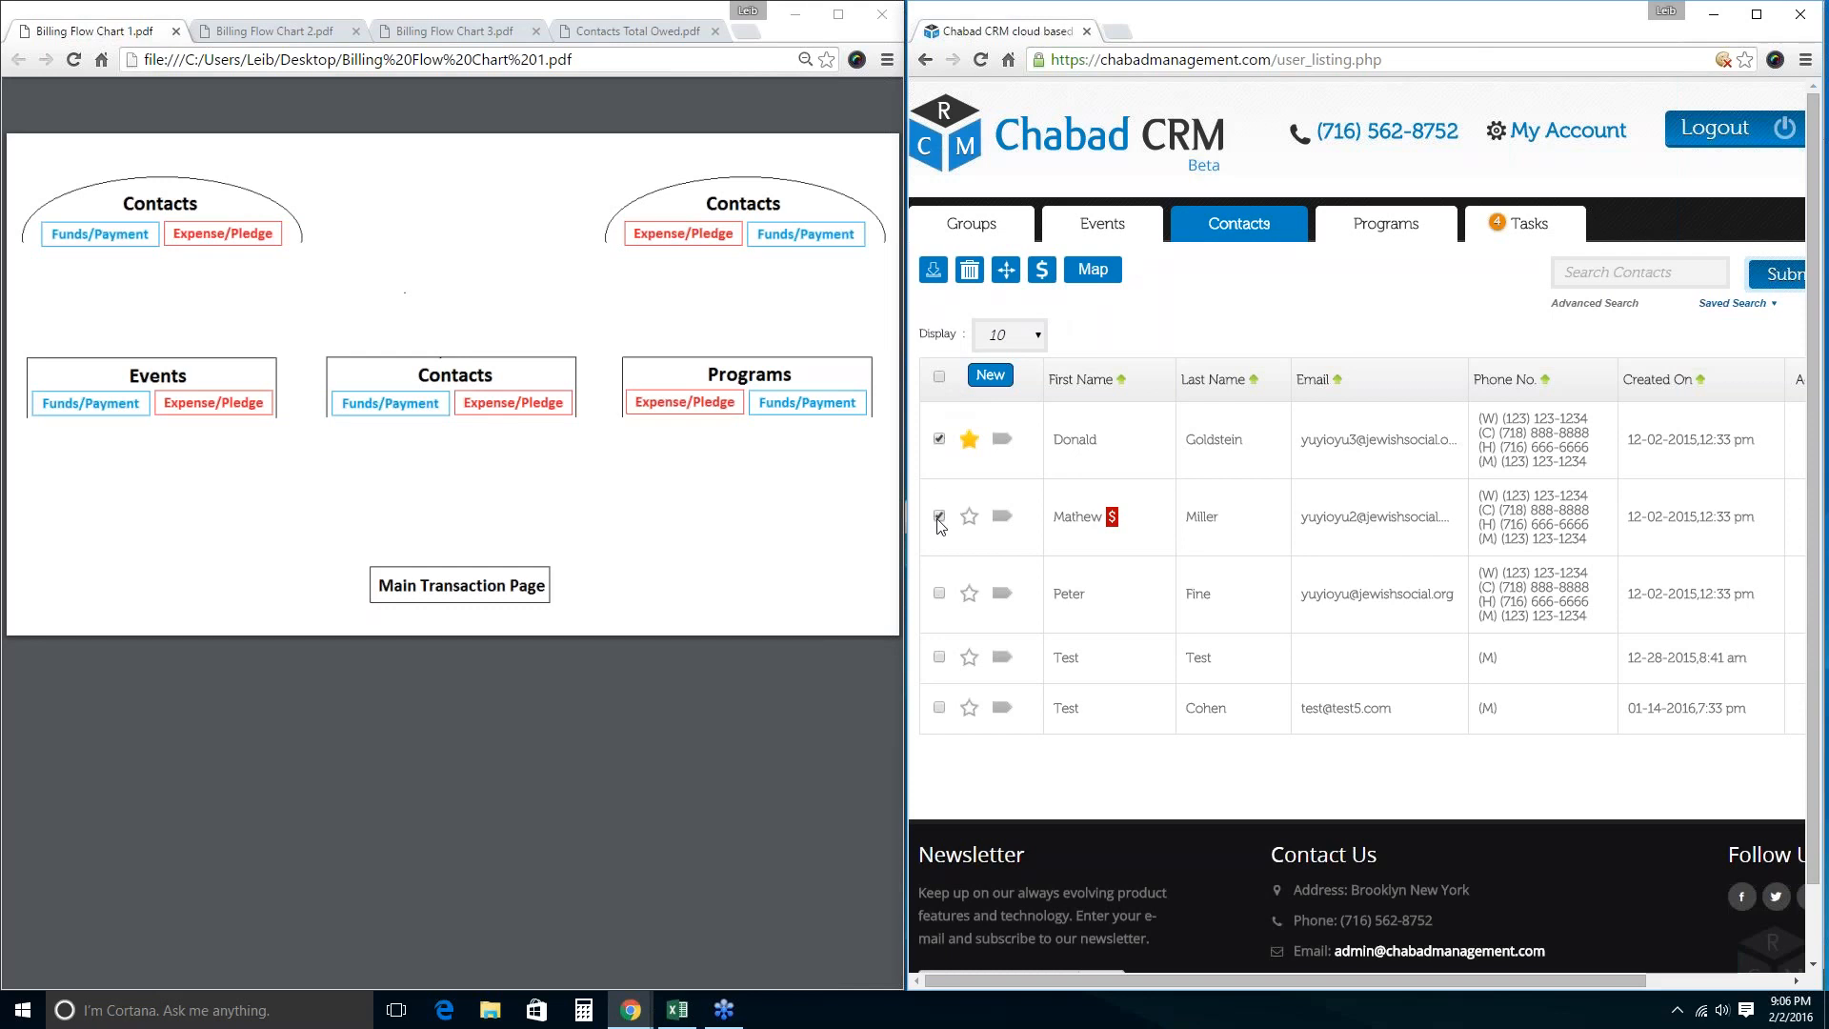
click(939, 594)
click(1045, 272)
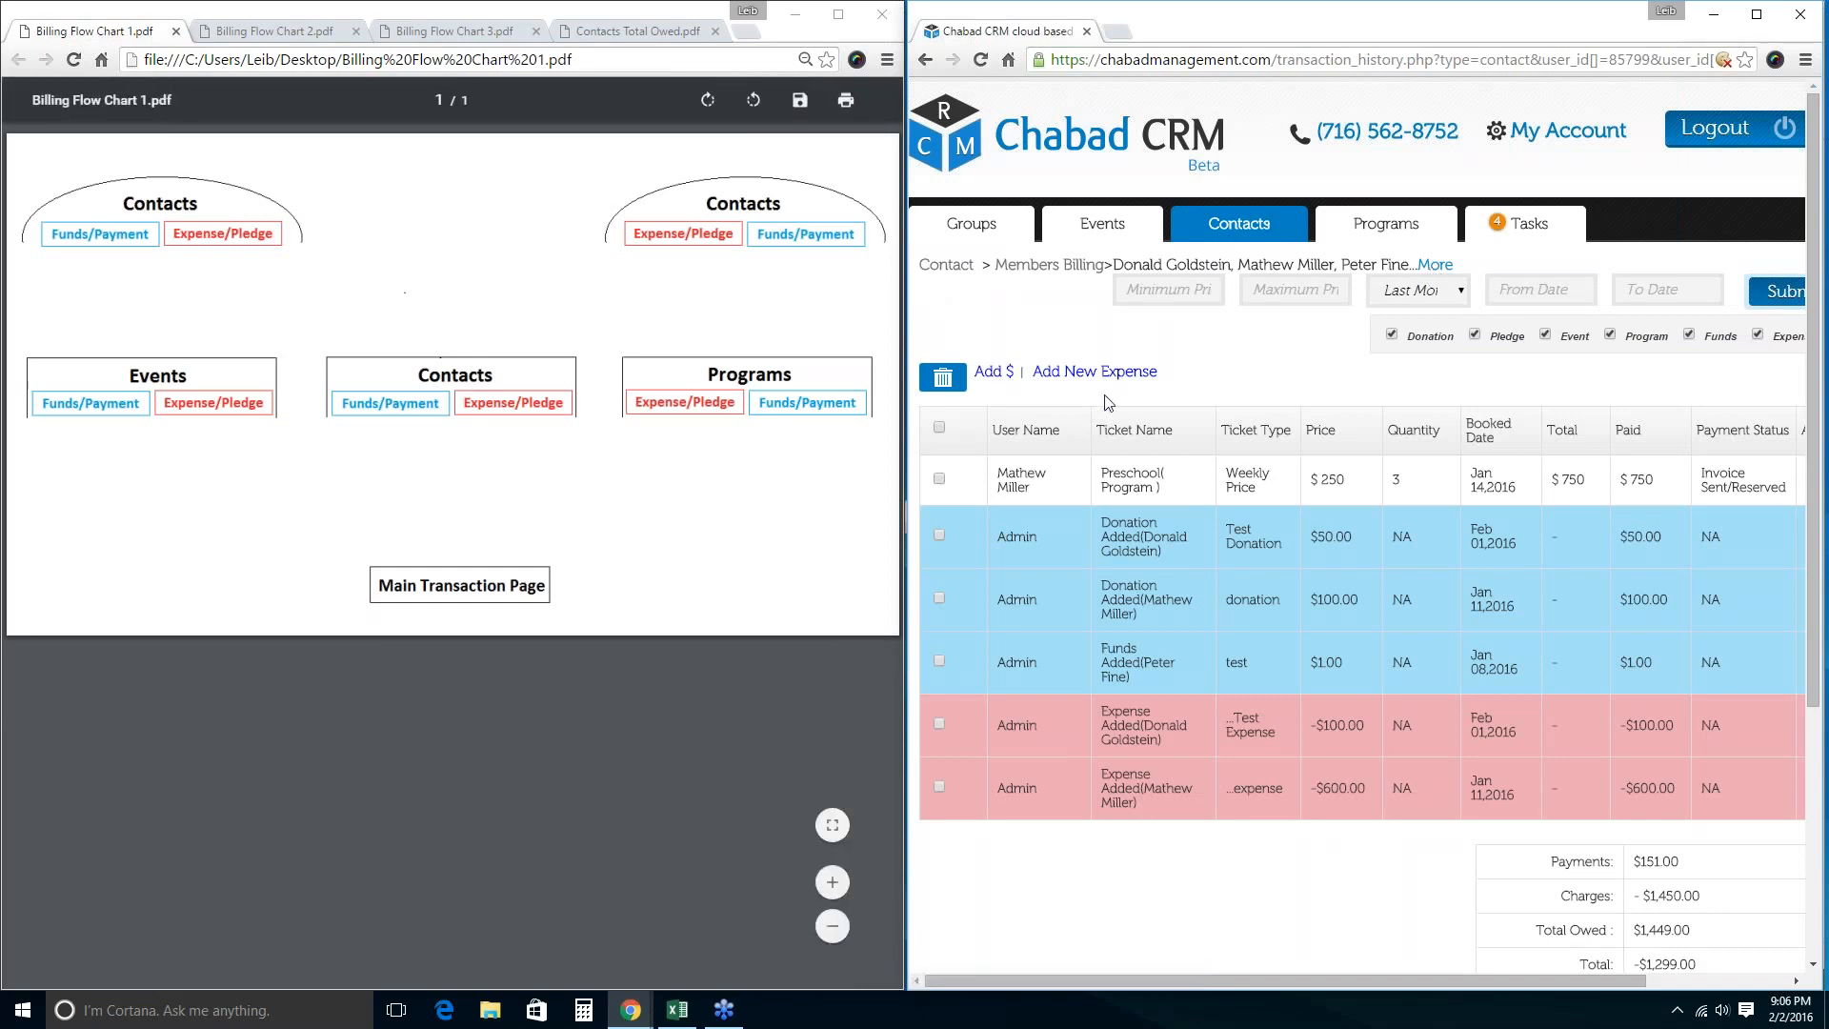
scroll(1158, 750, down, 2)
scroll(1154, 747, up, 3)
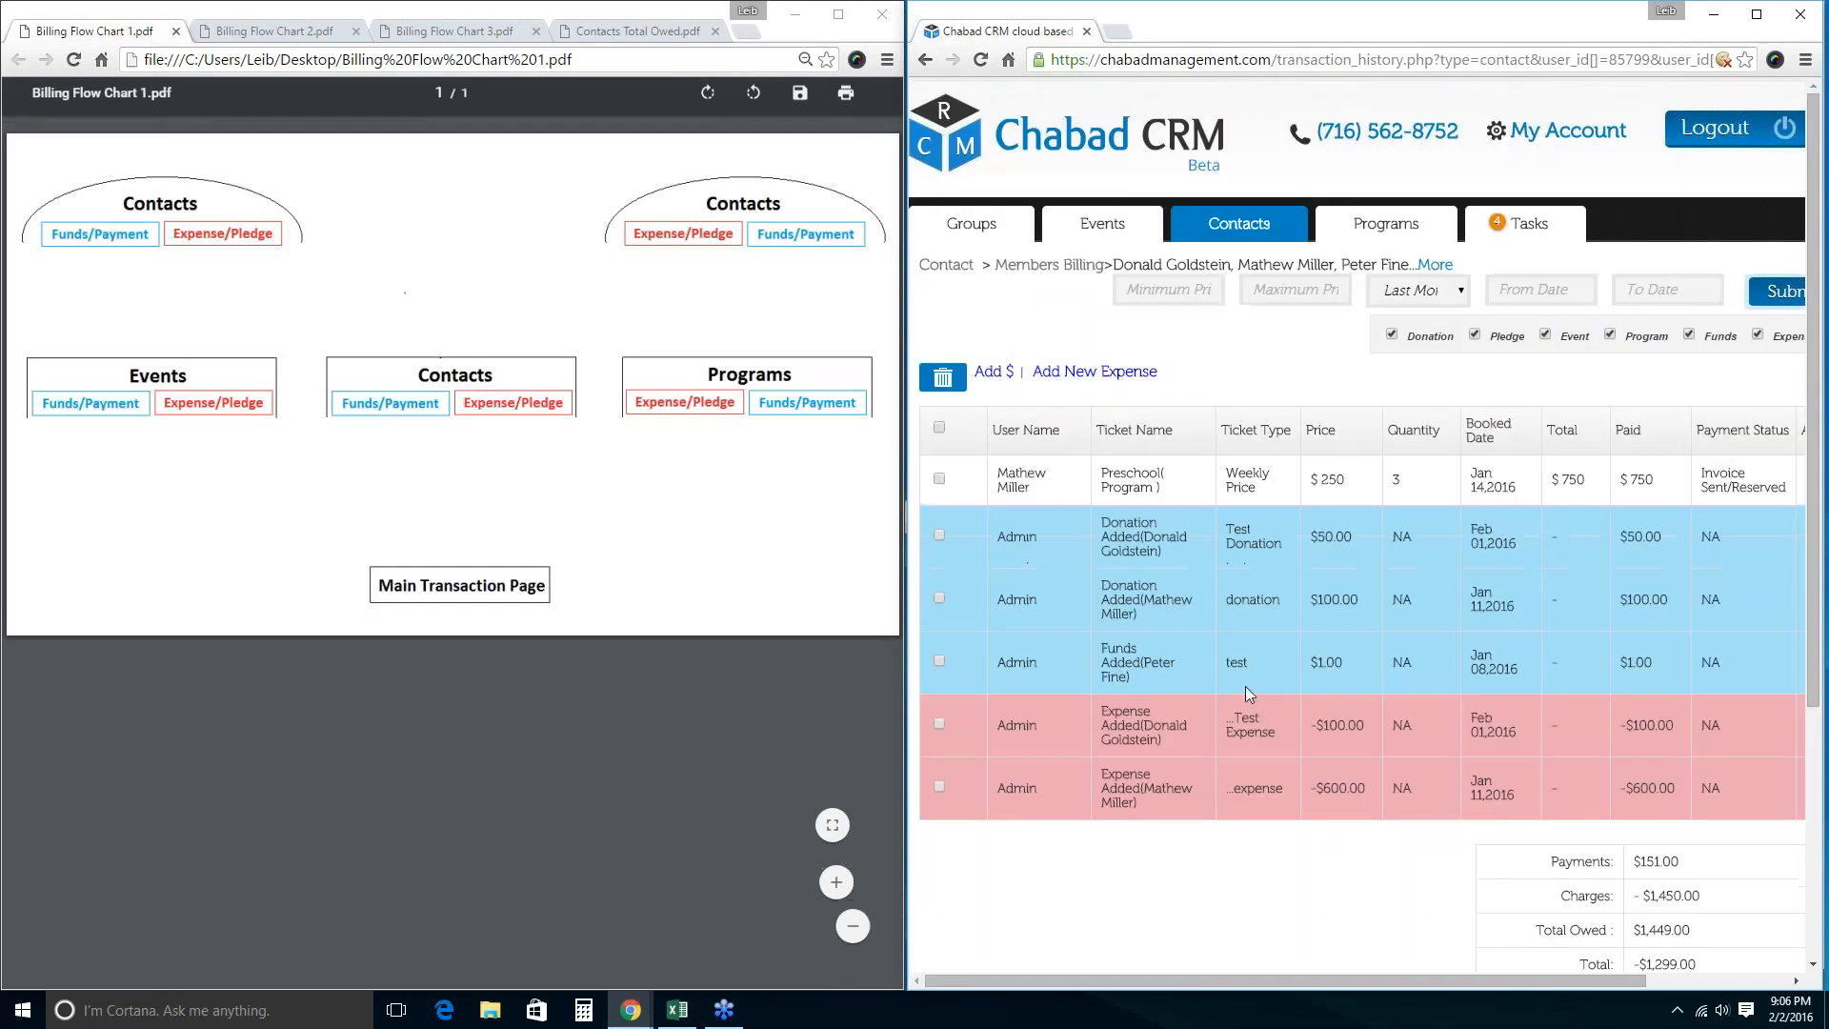
scroll(1244, 685, down, 2)
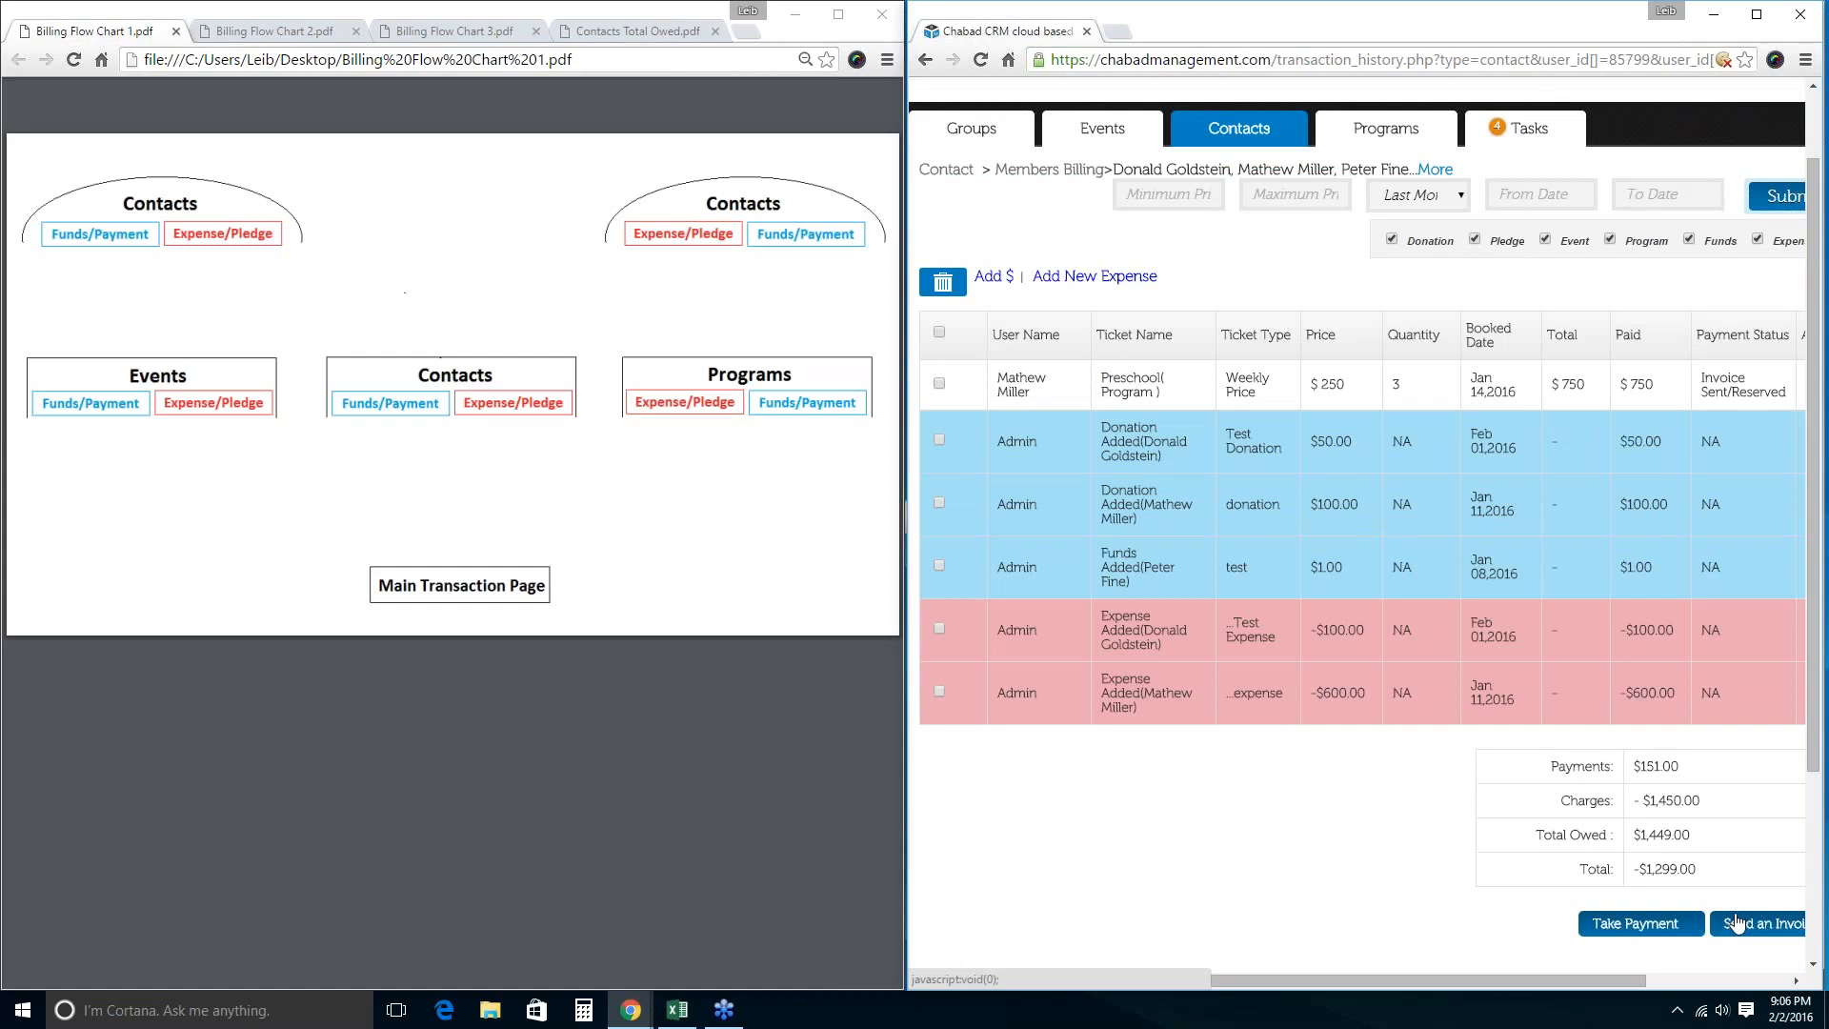
scroll(1019, 514, up, 1)
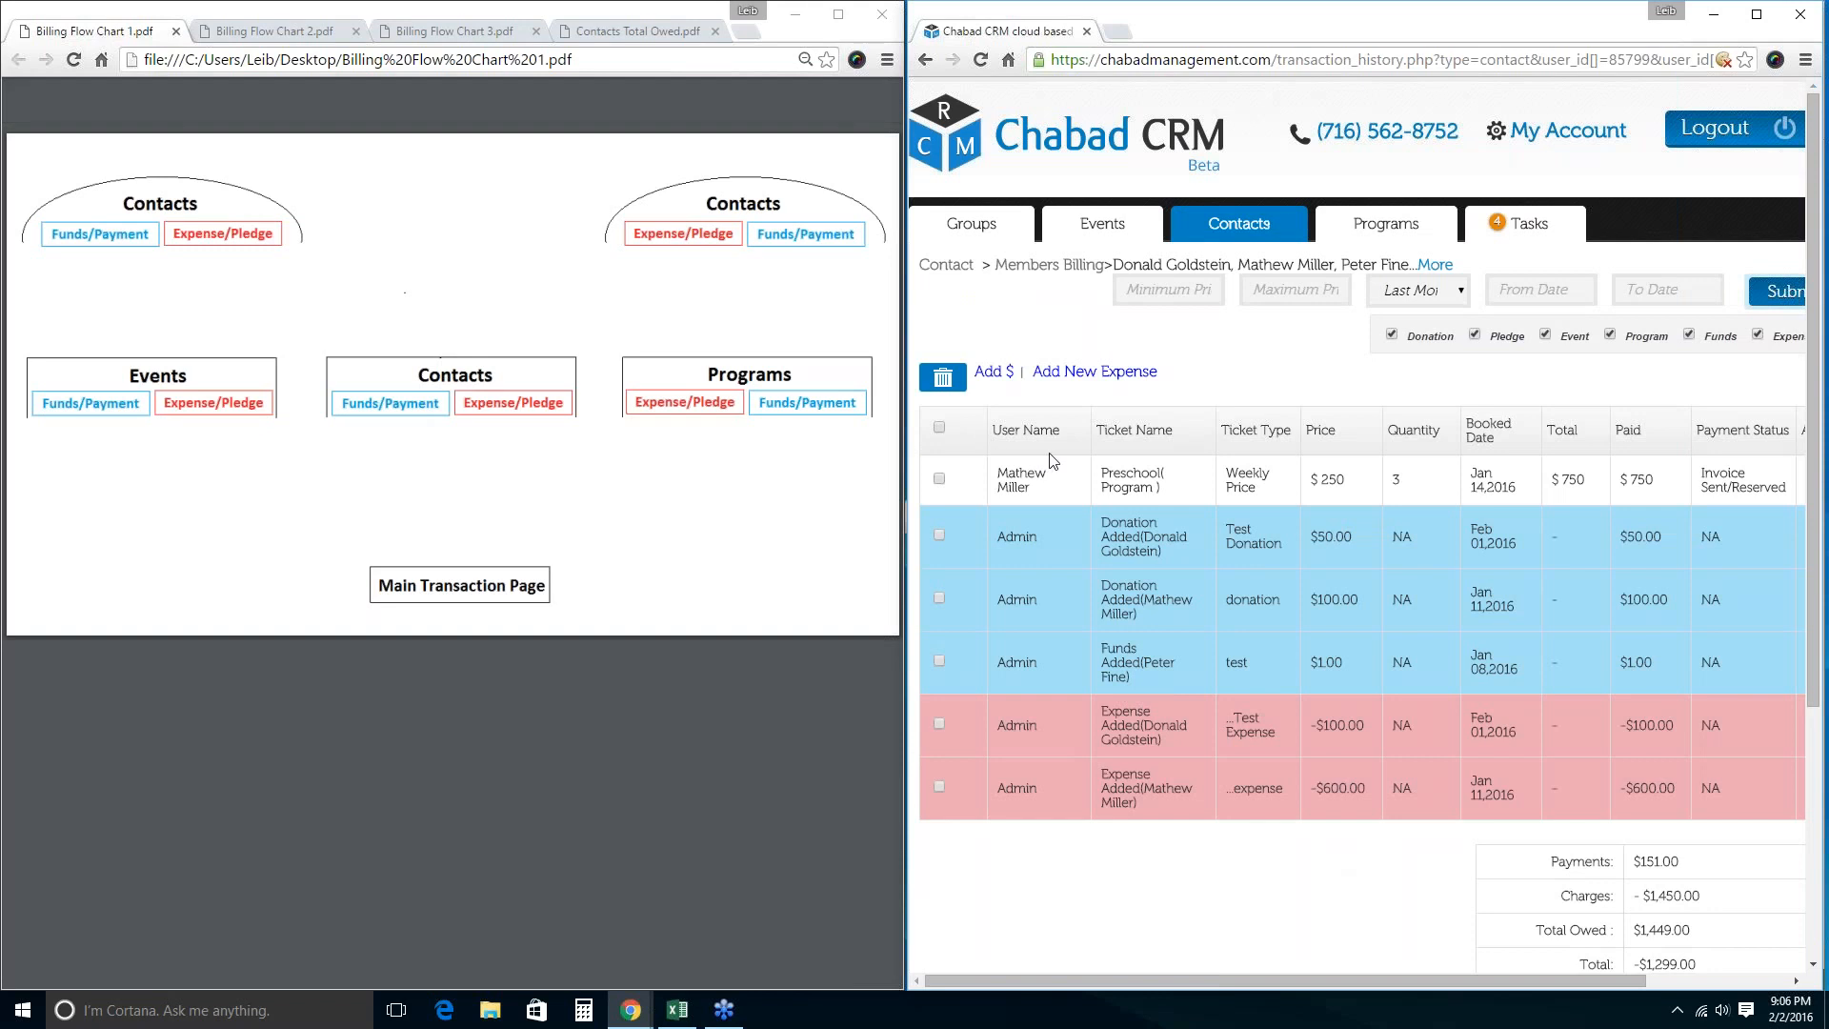
scroll(1241, 657, down, 1)
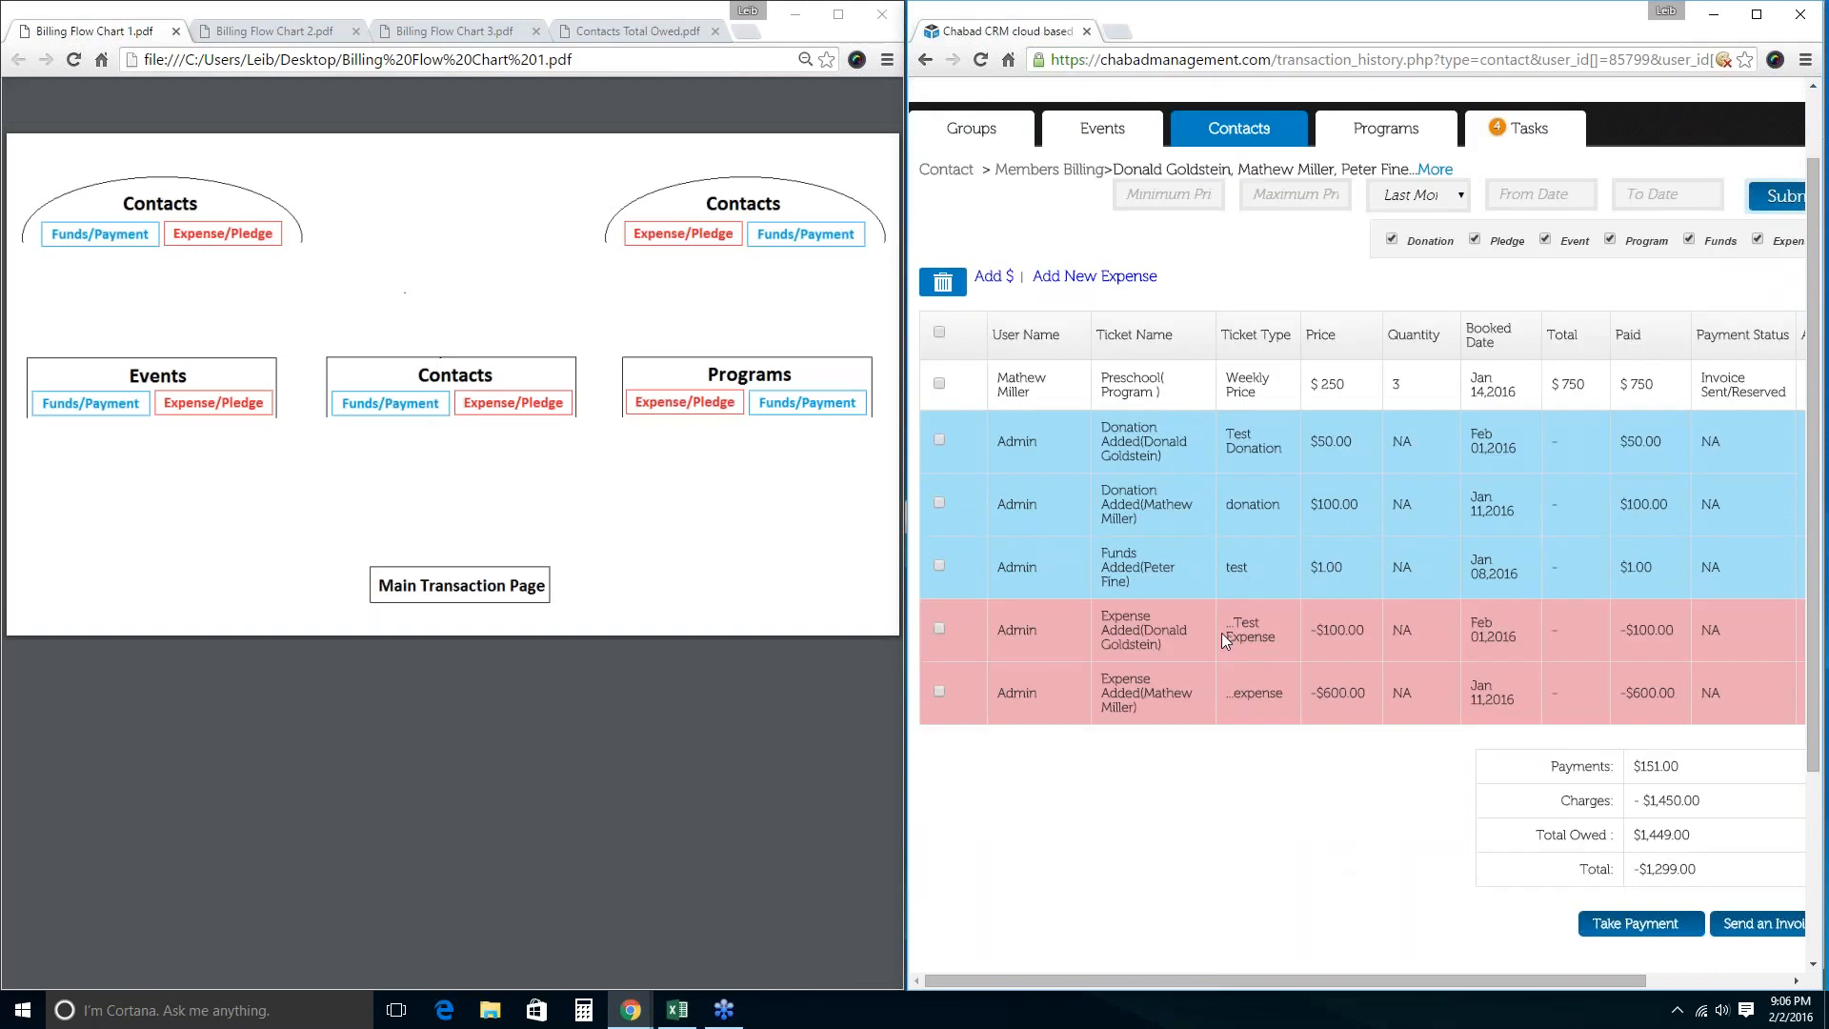
drag(1149, 706, 1069, 640)
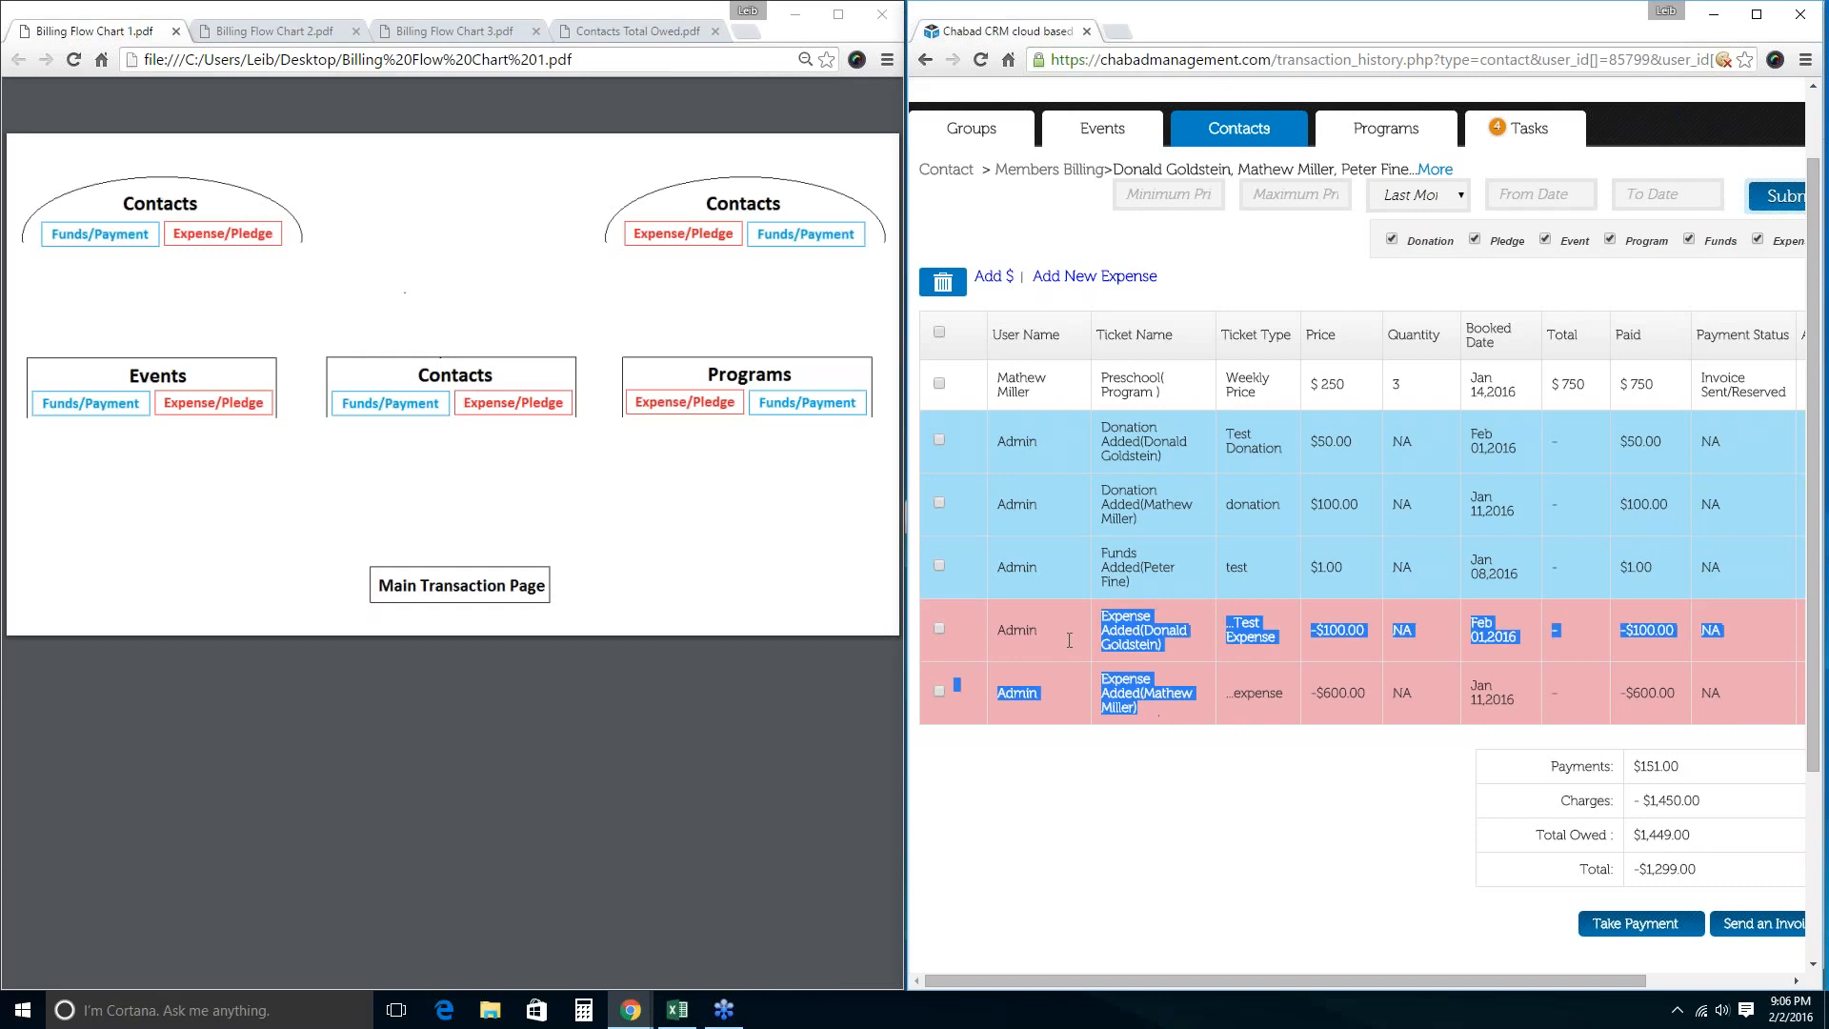
scroll(1095, 643, up, 1)
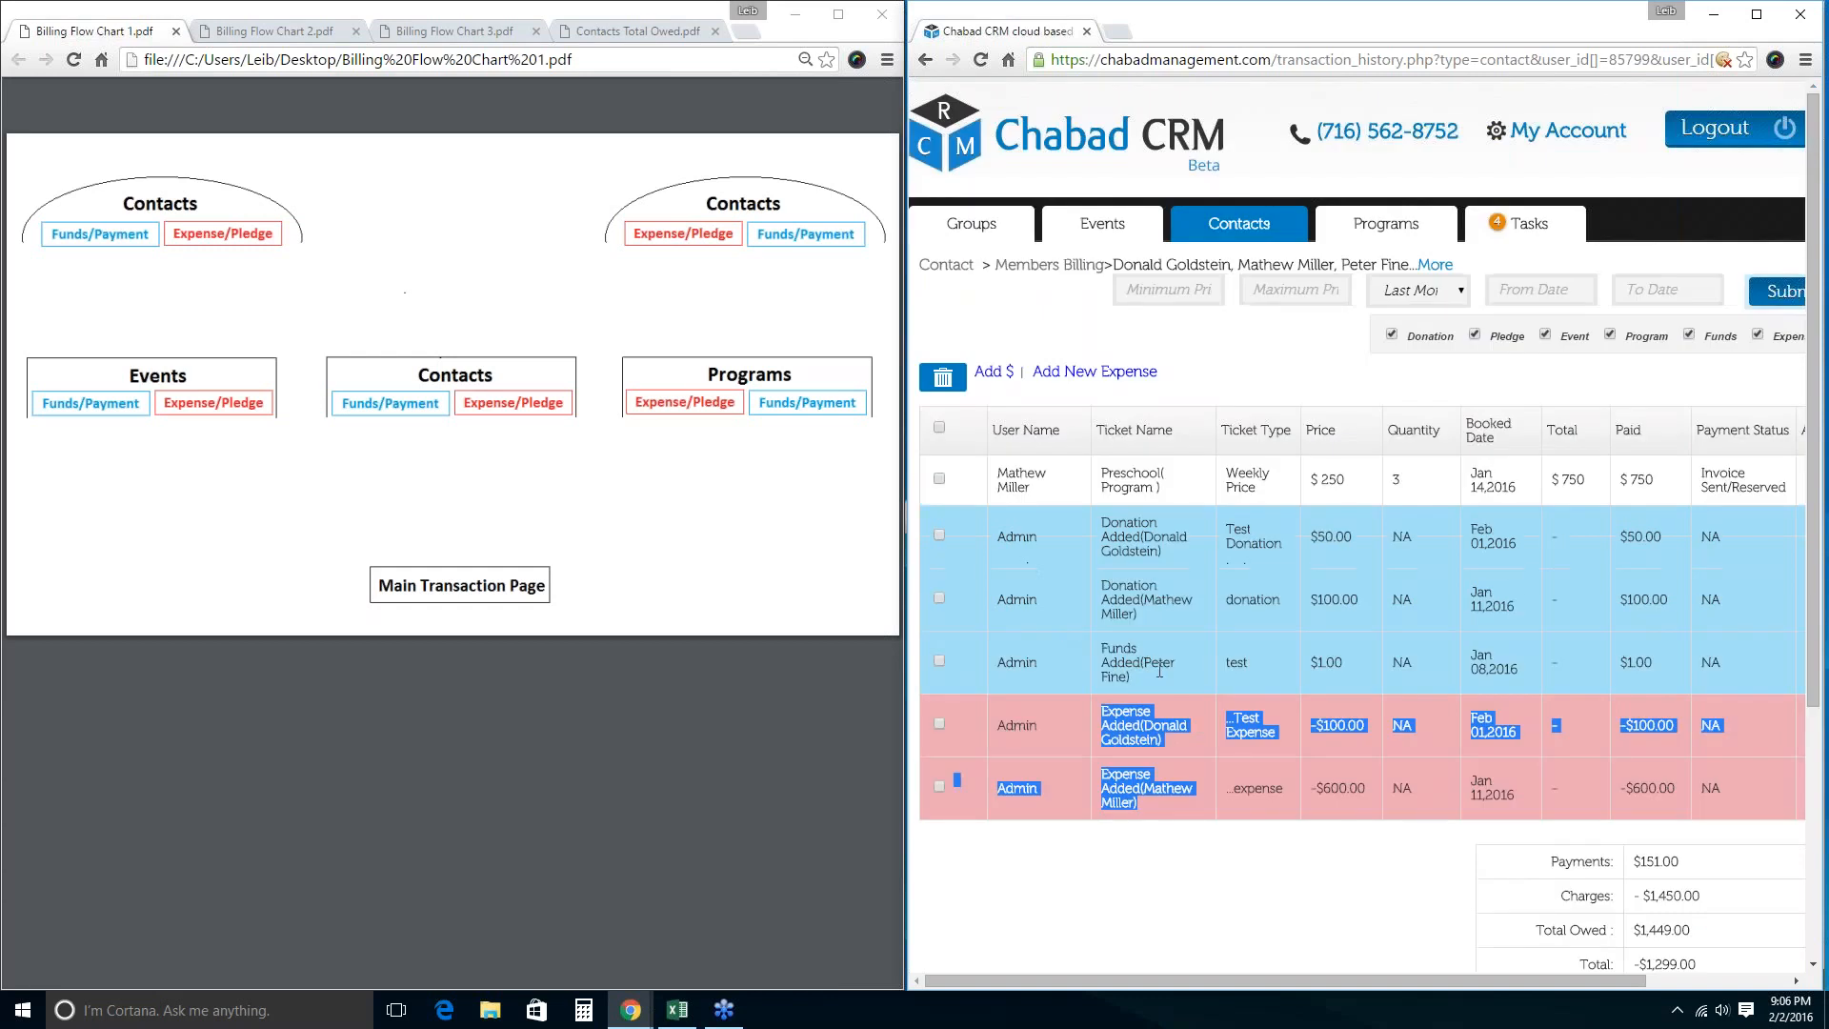
drag(1159, 671, 1003, 533)
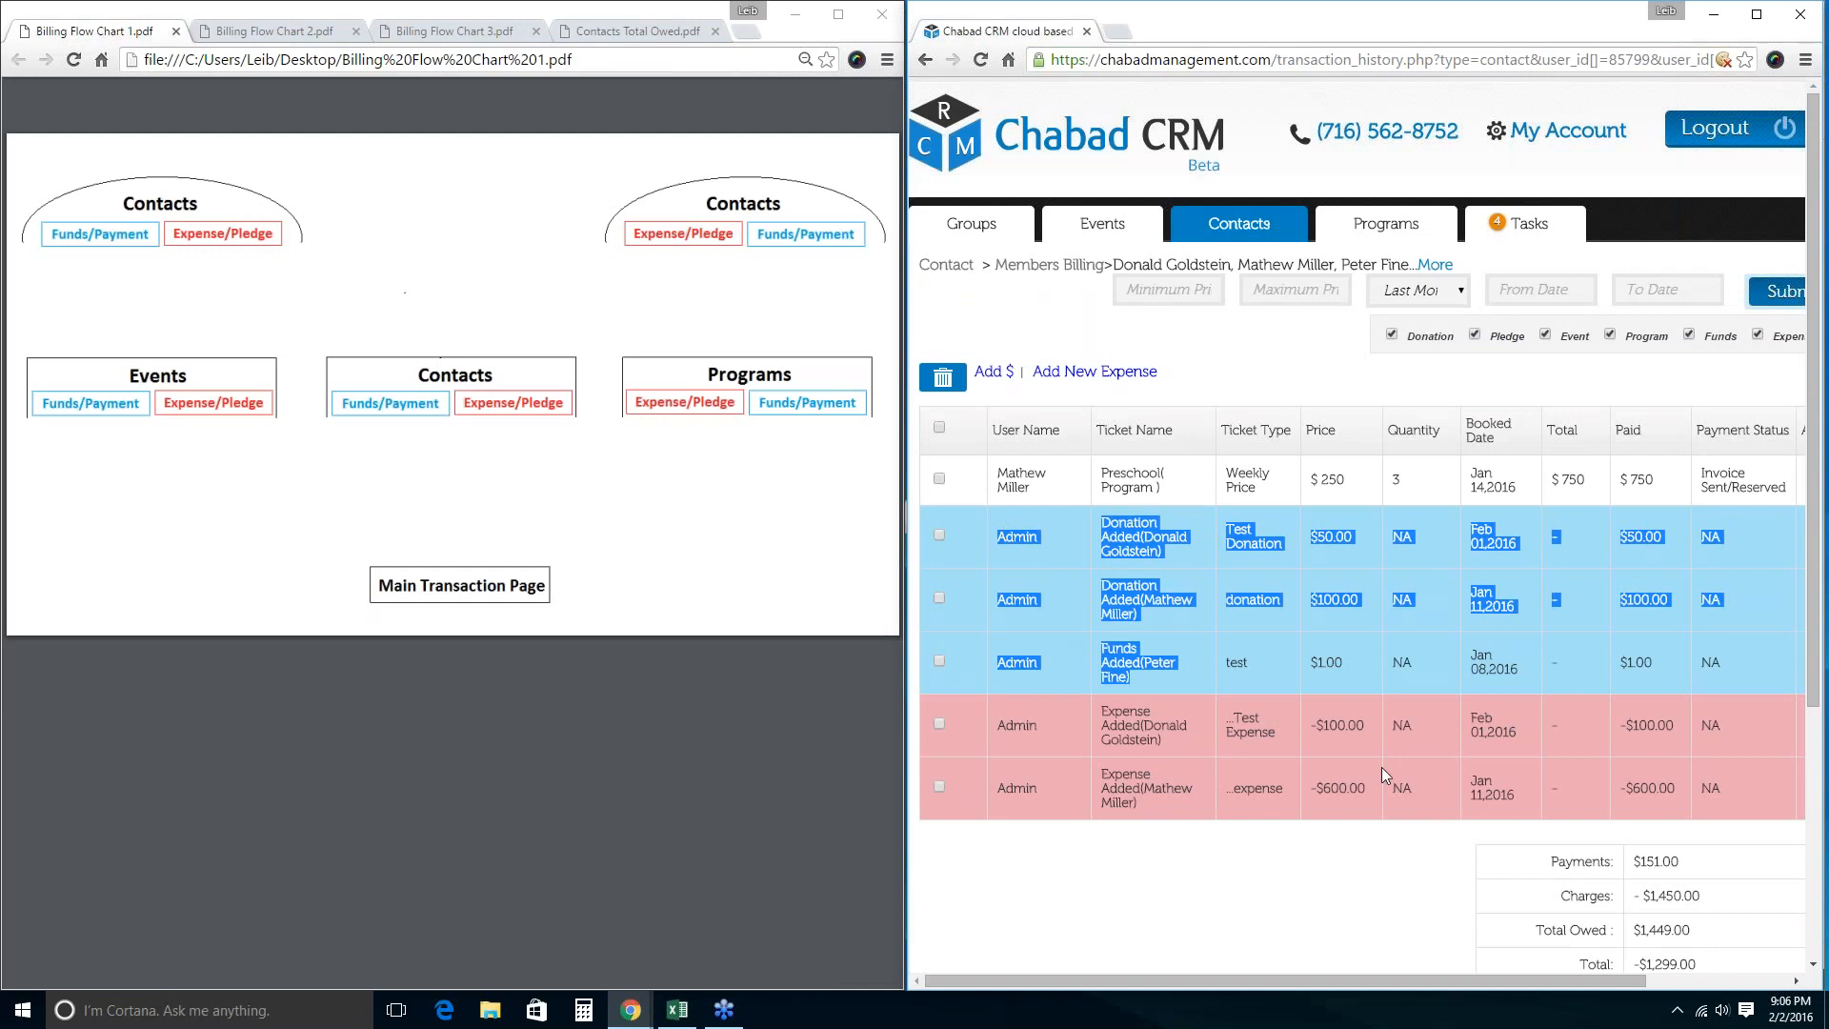
scroll(1381, 767, down, 1)
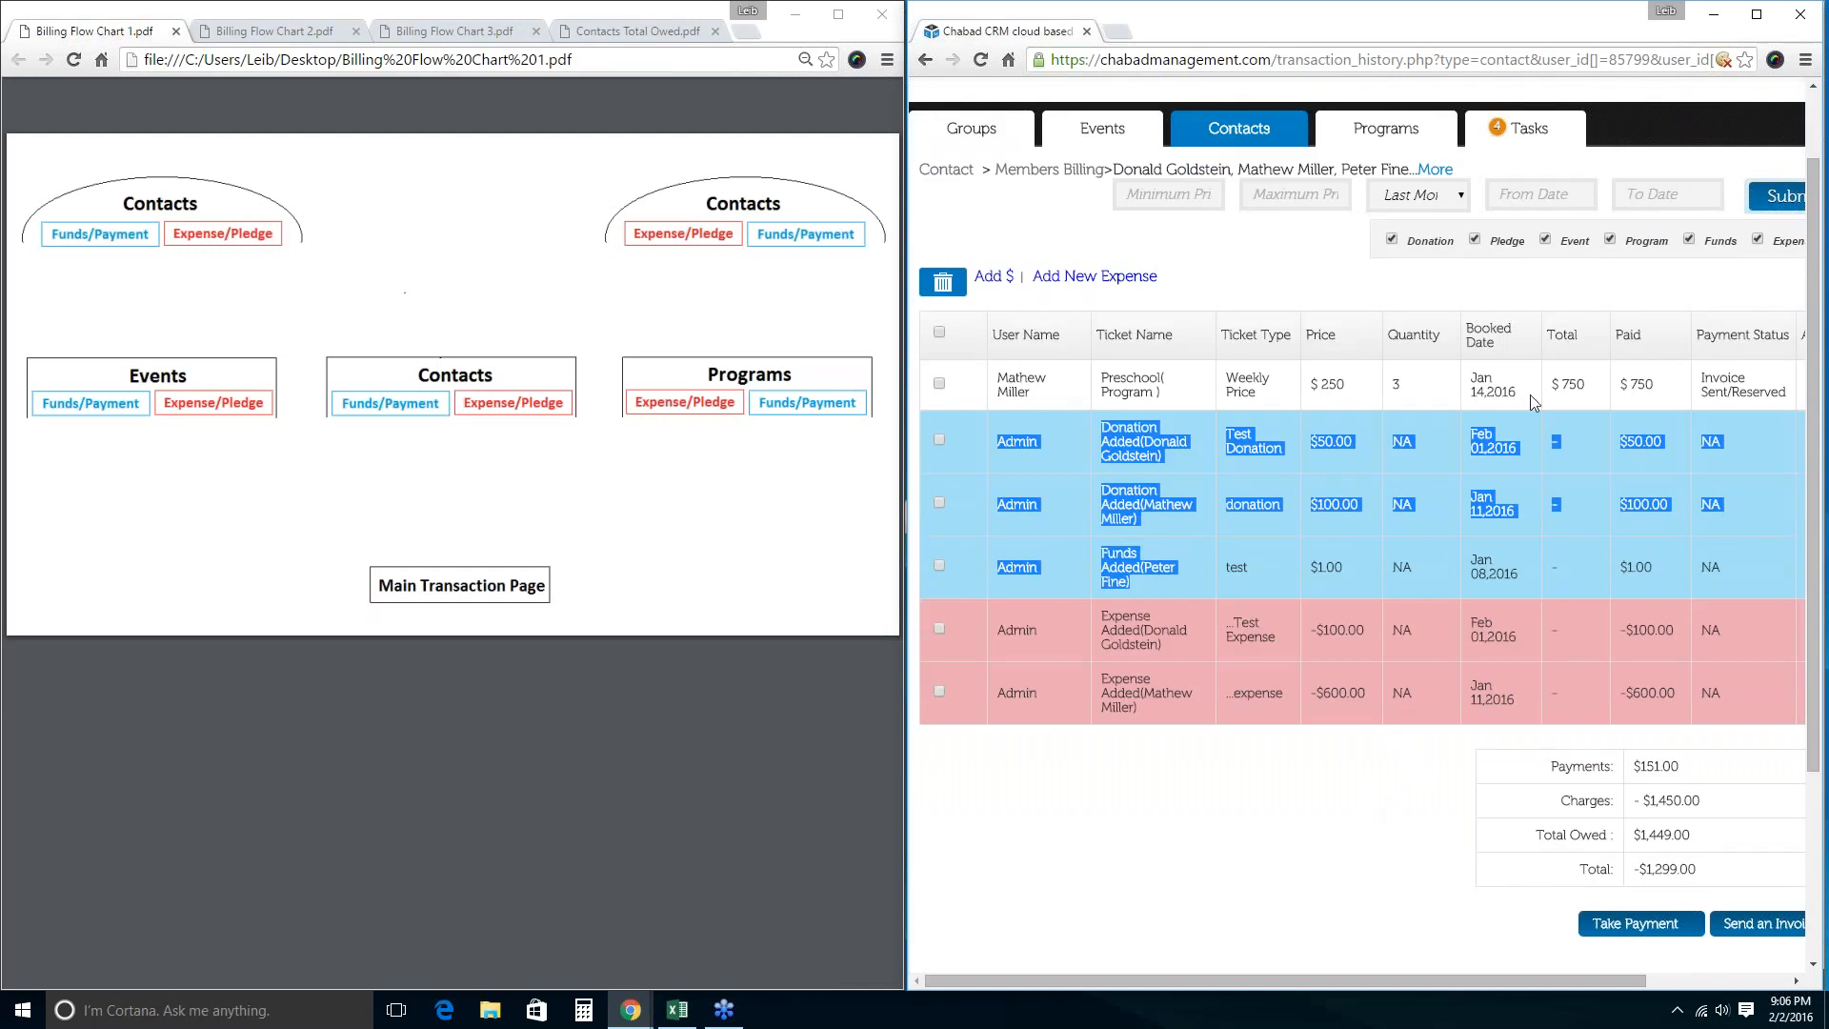
scroll(1445, 781, up, 1)
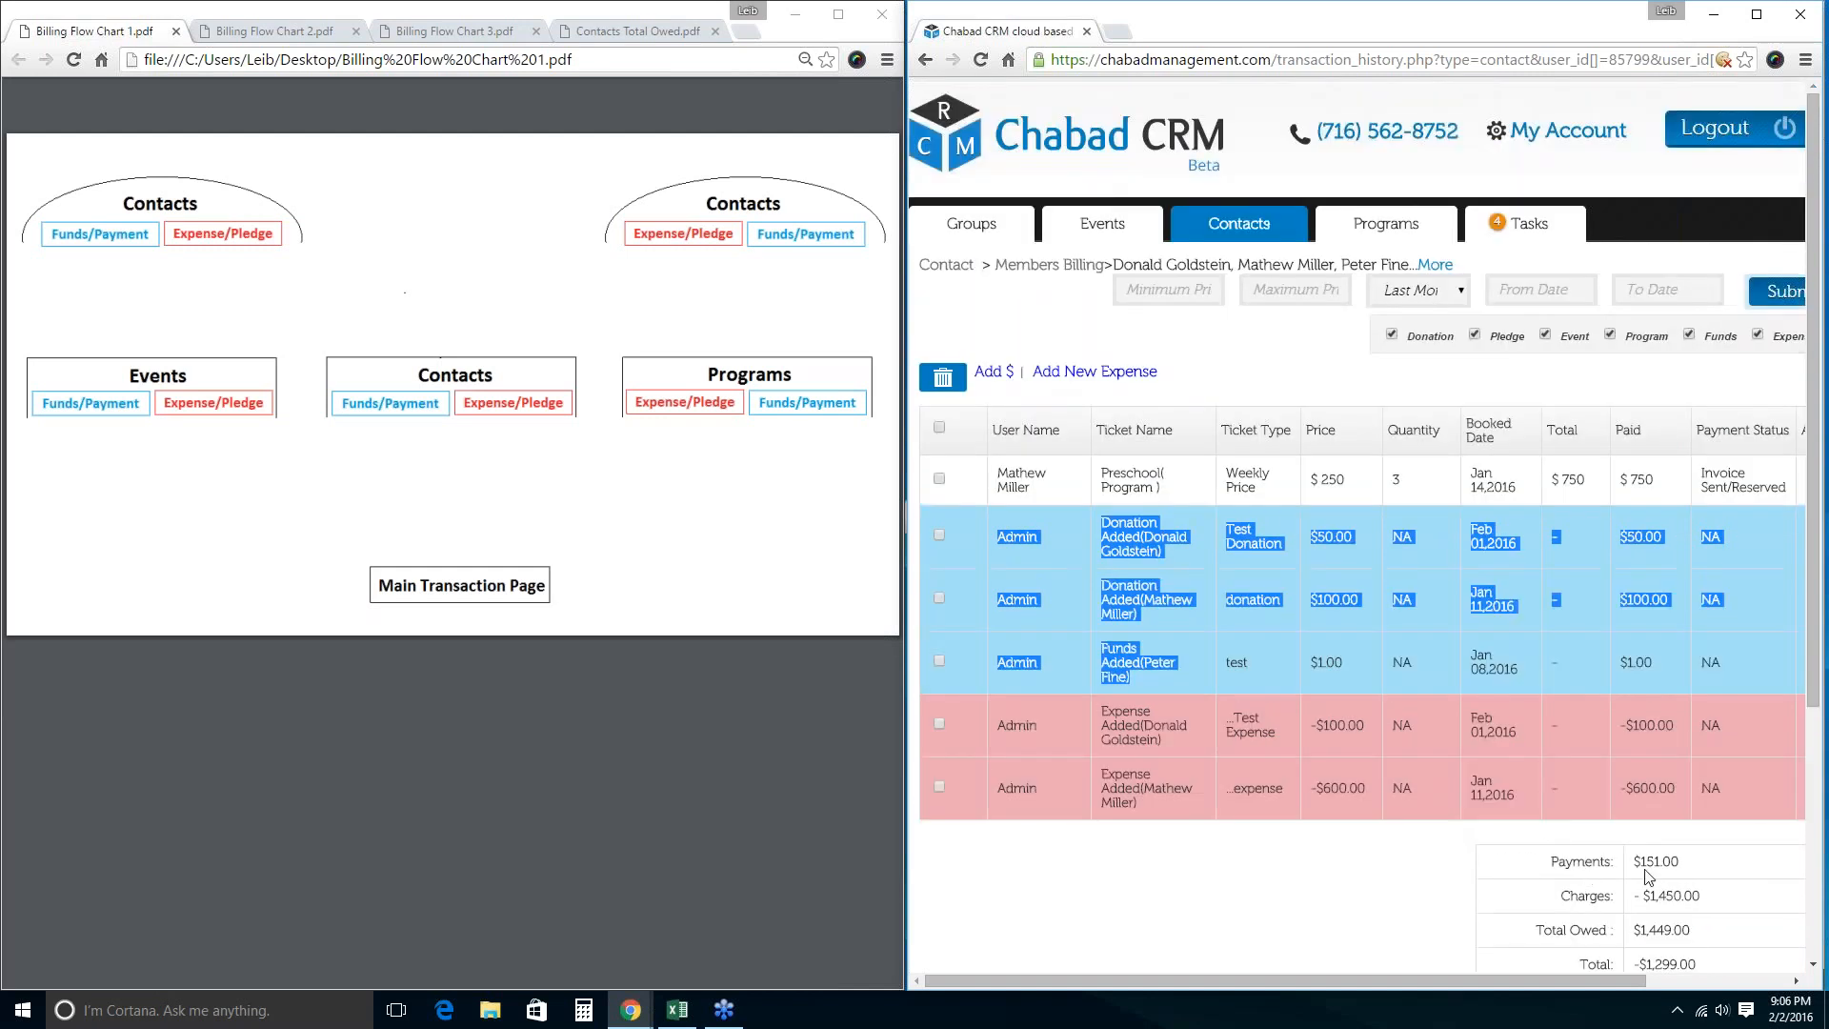
drag(1684, 862, 1708, 897)
scroll(1707, 898, down, 1)
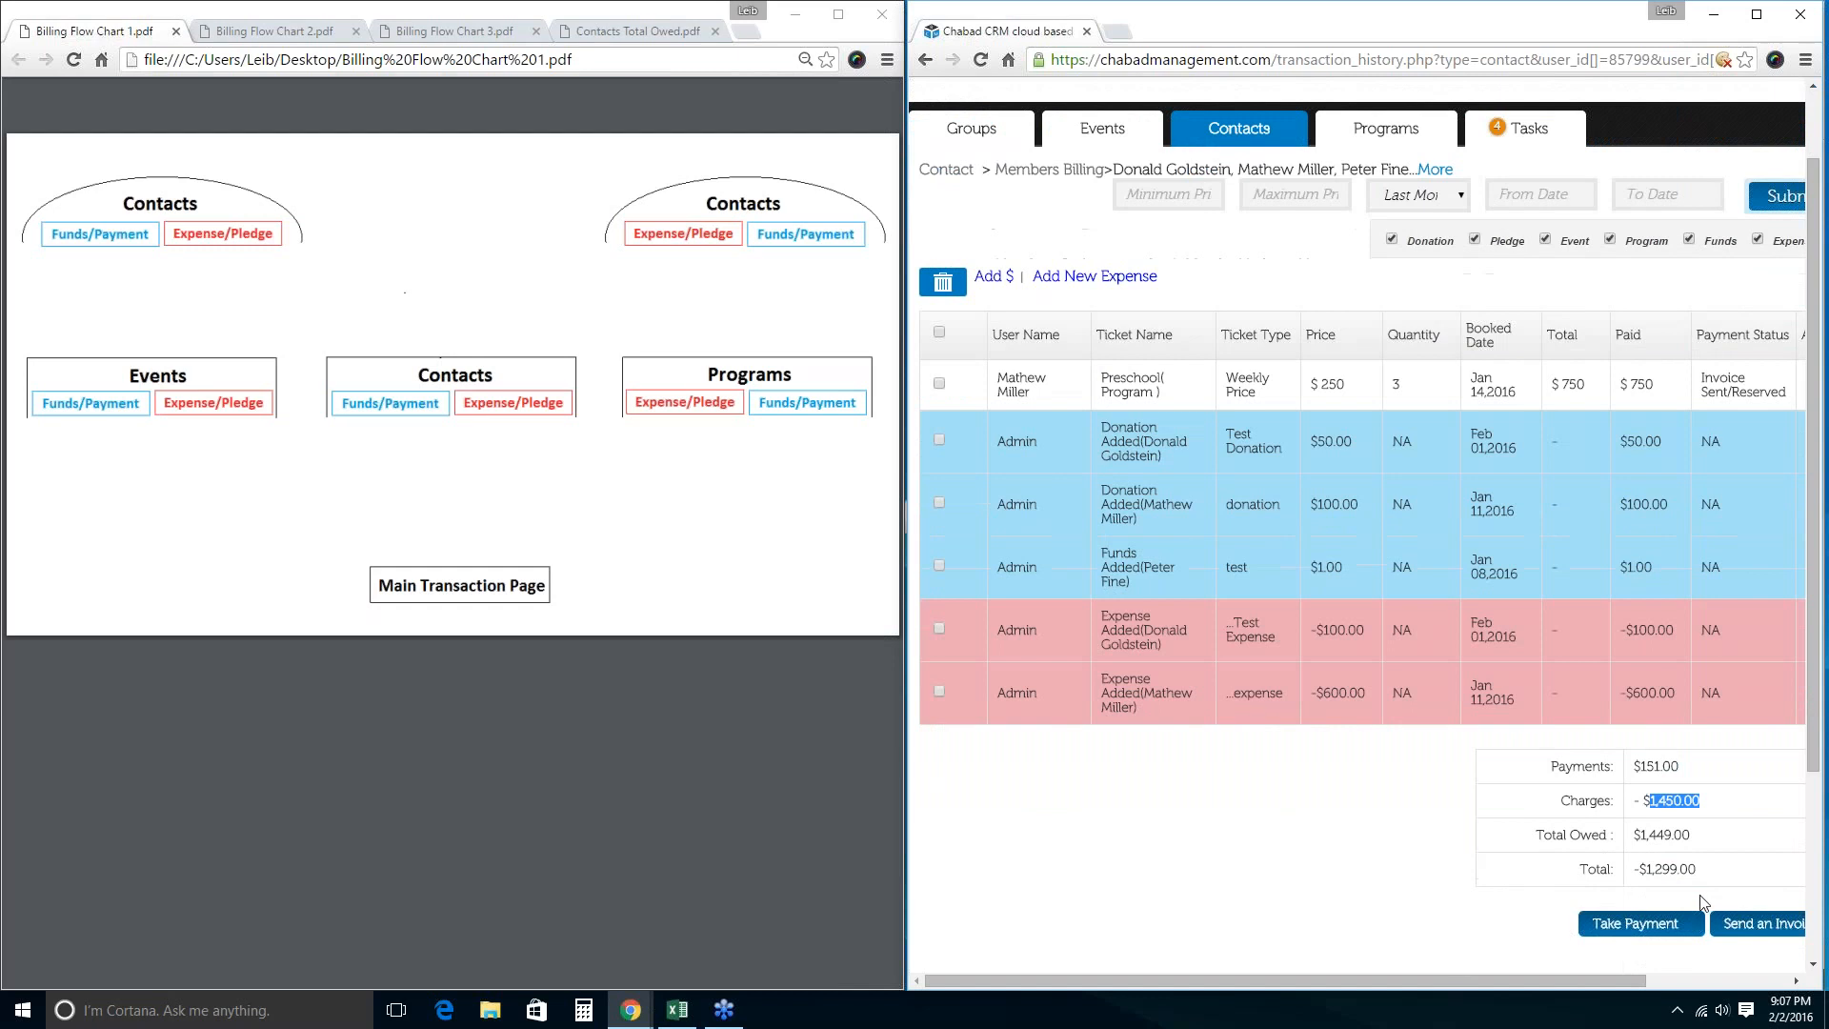
scroll(1679, 910, up, 1)
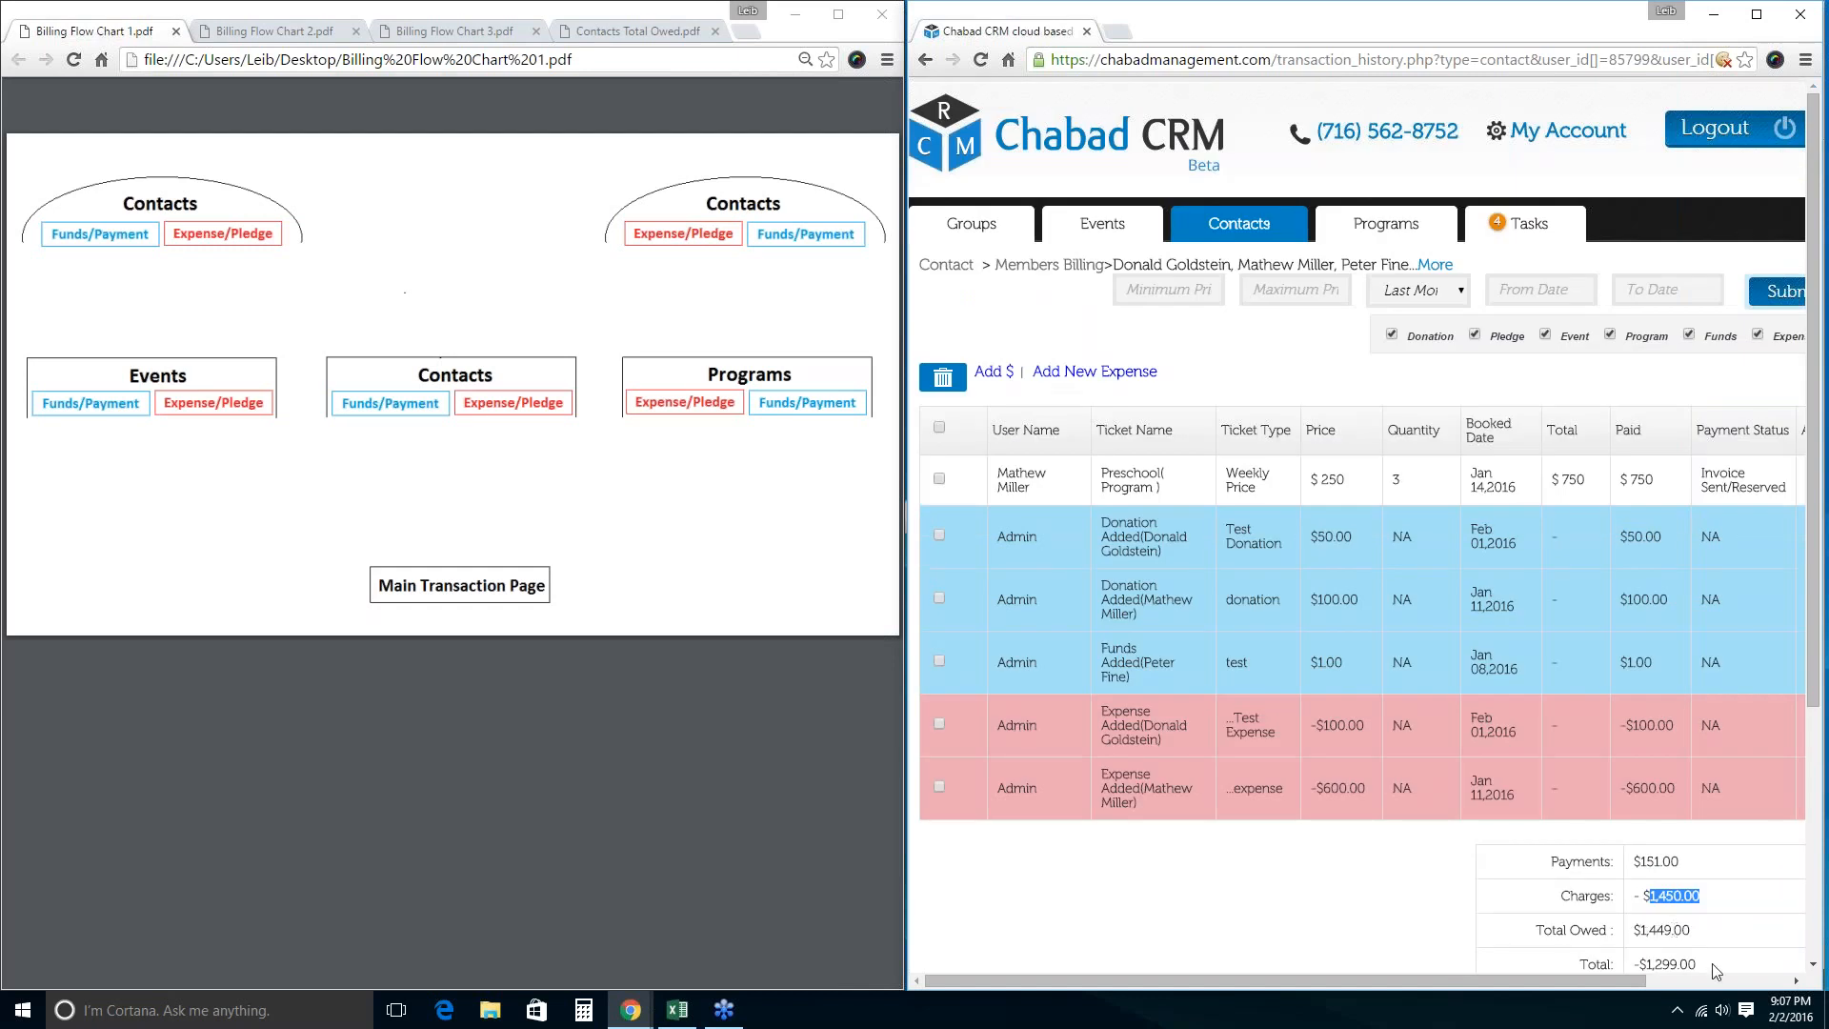
drag(1705, 964, 1642, 961)
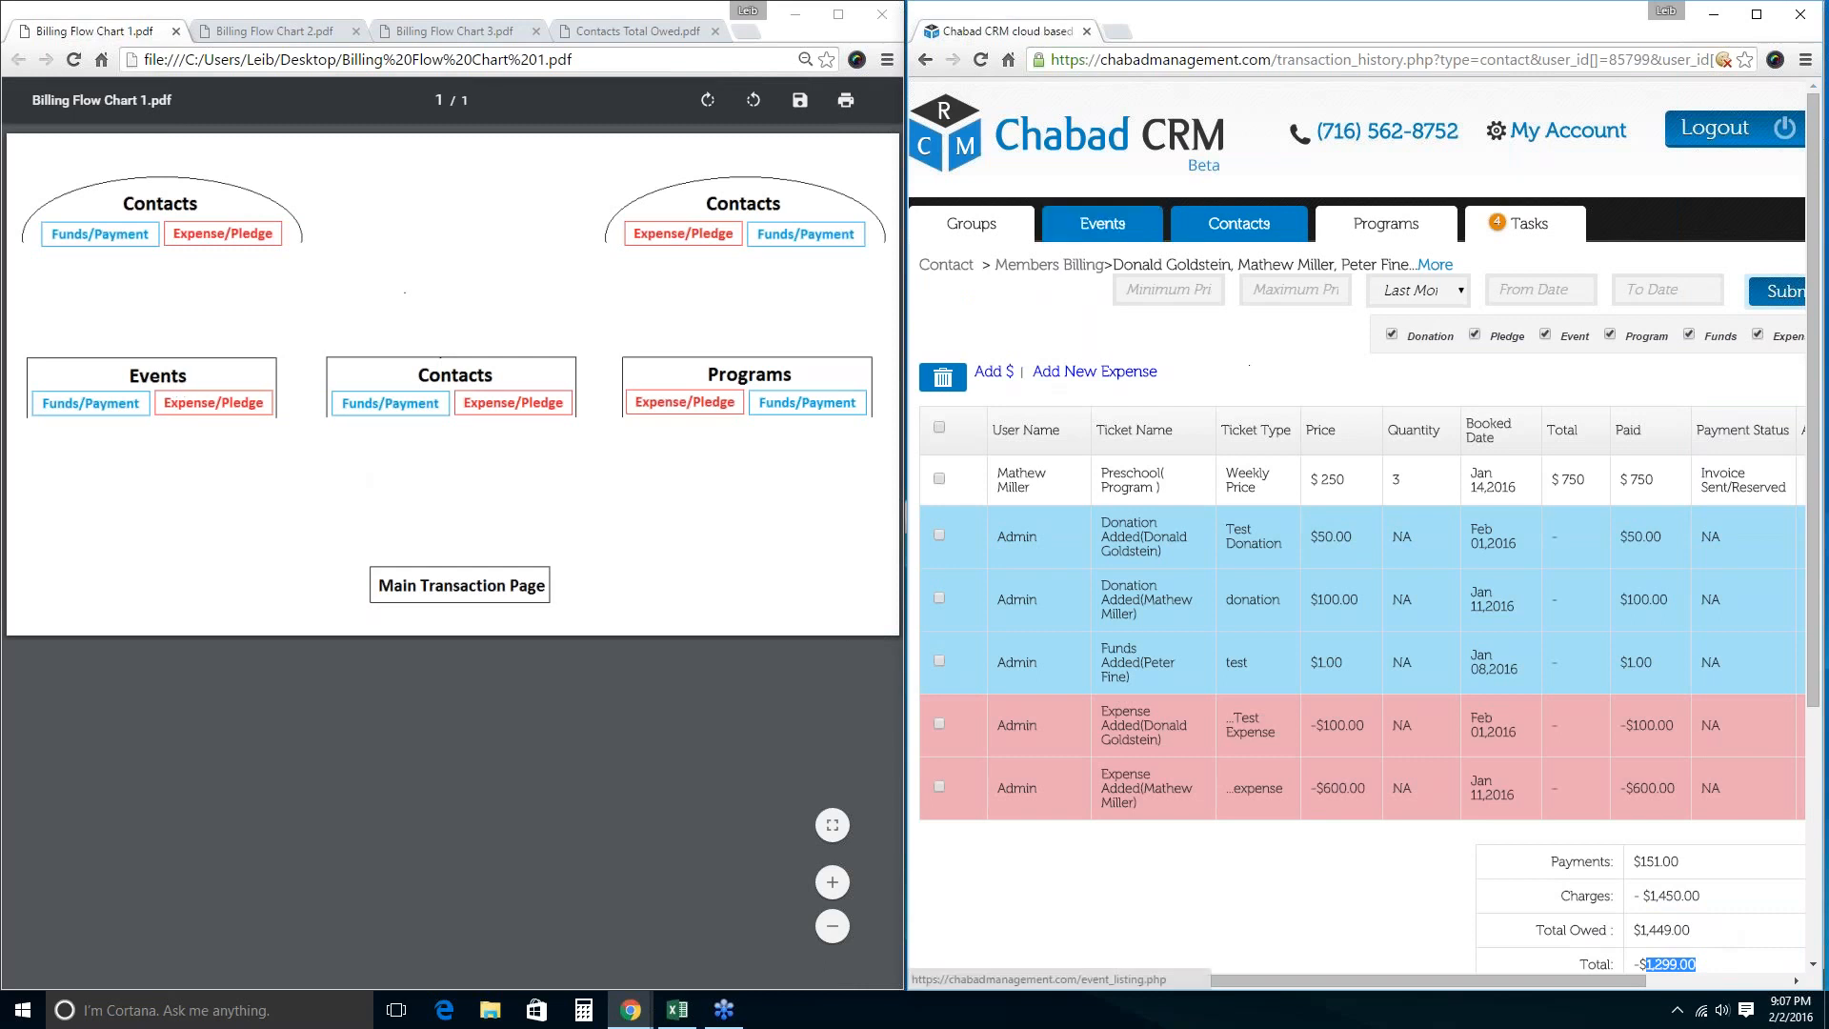
Open the Shavuot event's billing, which has no transactions and $0.00 totals.
click(1100, 229)
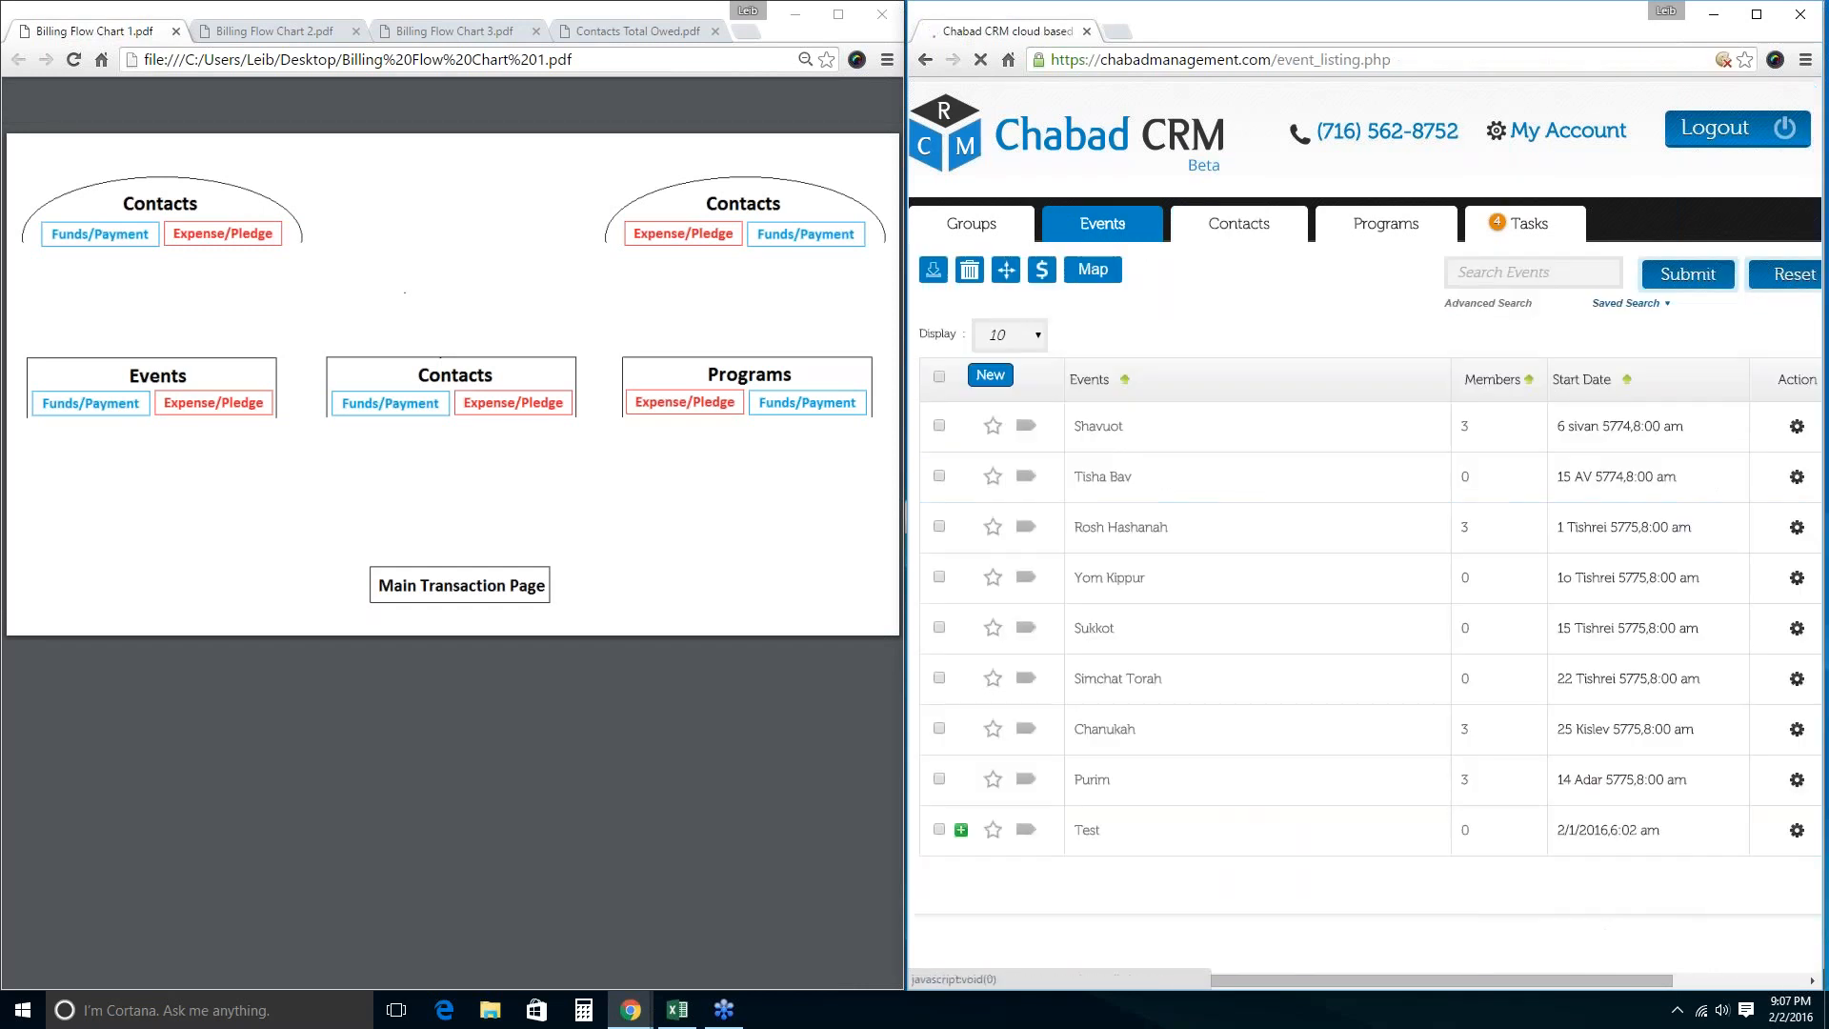
click(939, 425)
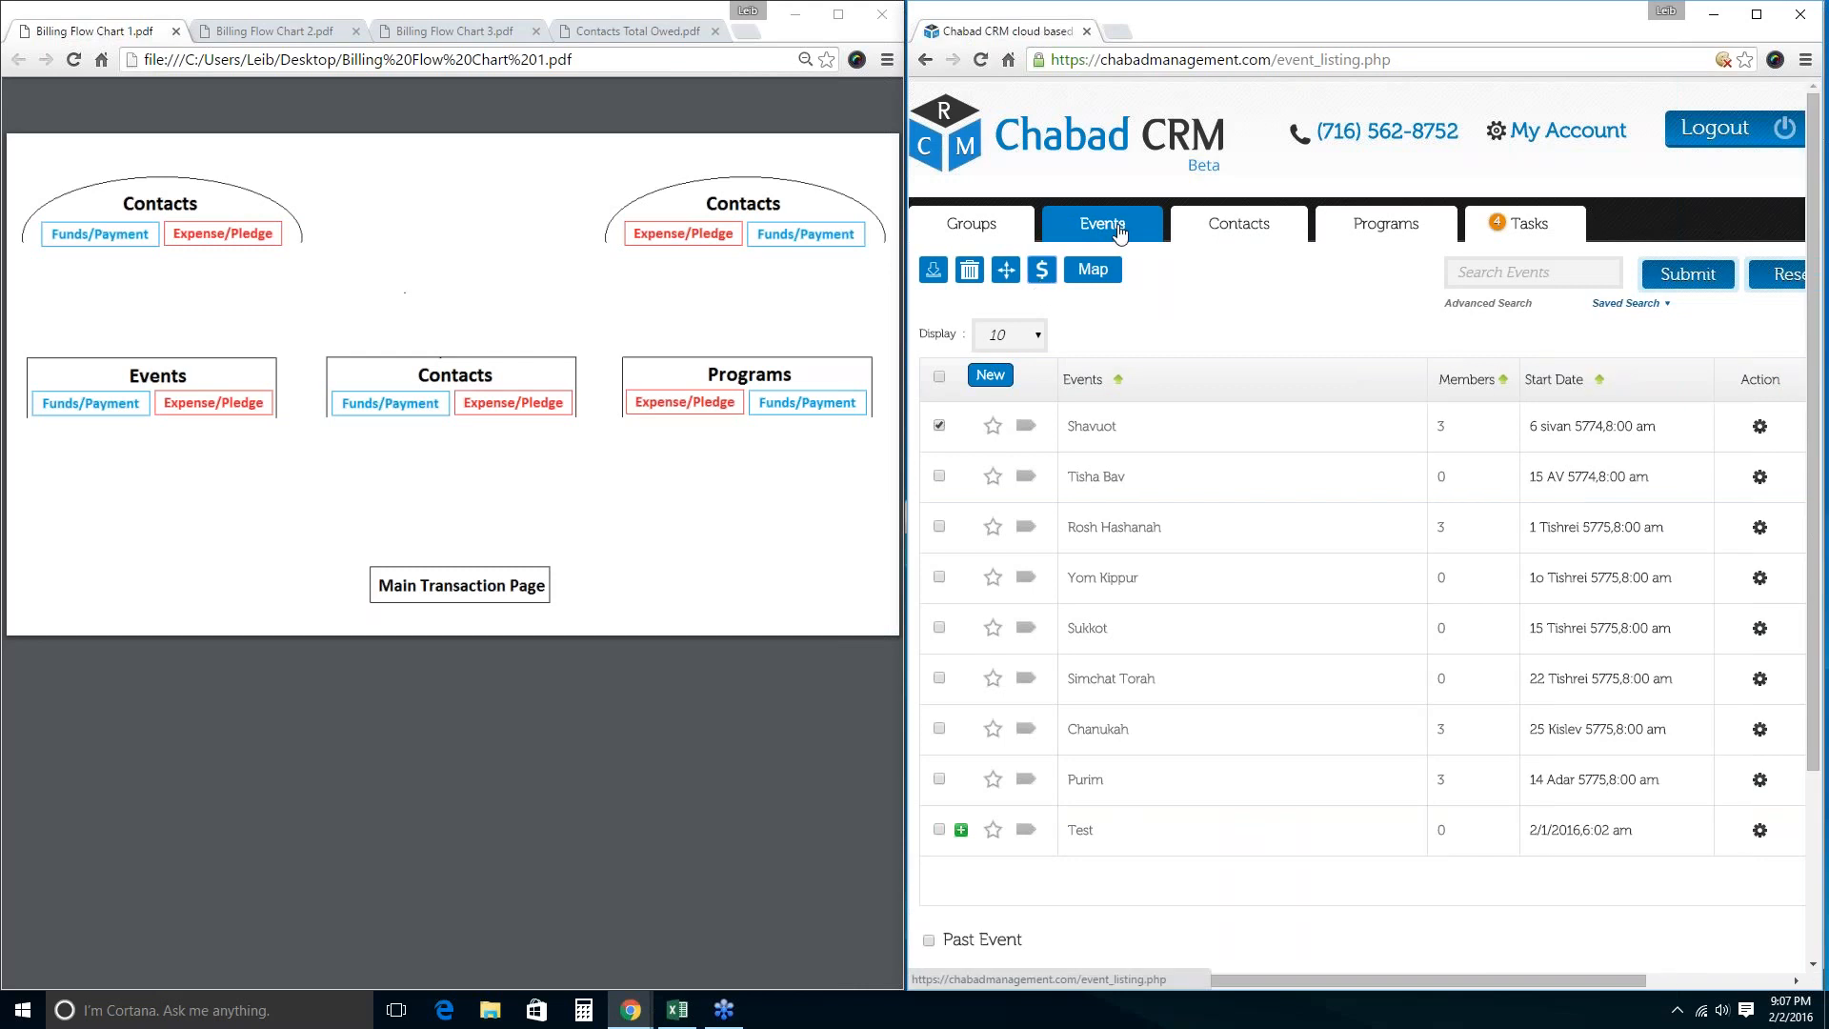
click(1042, 270)
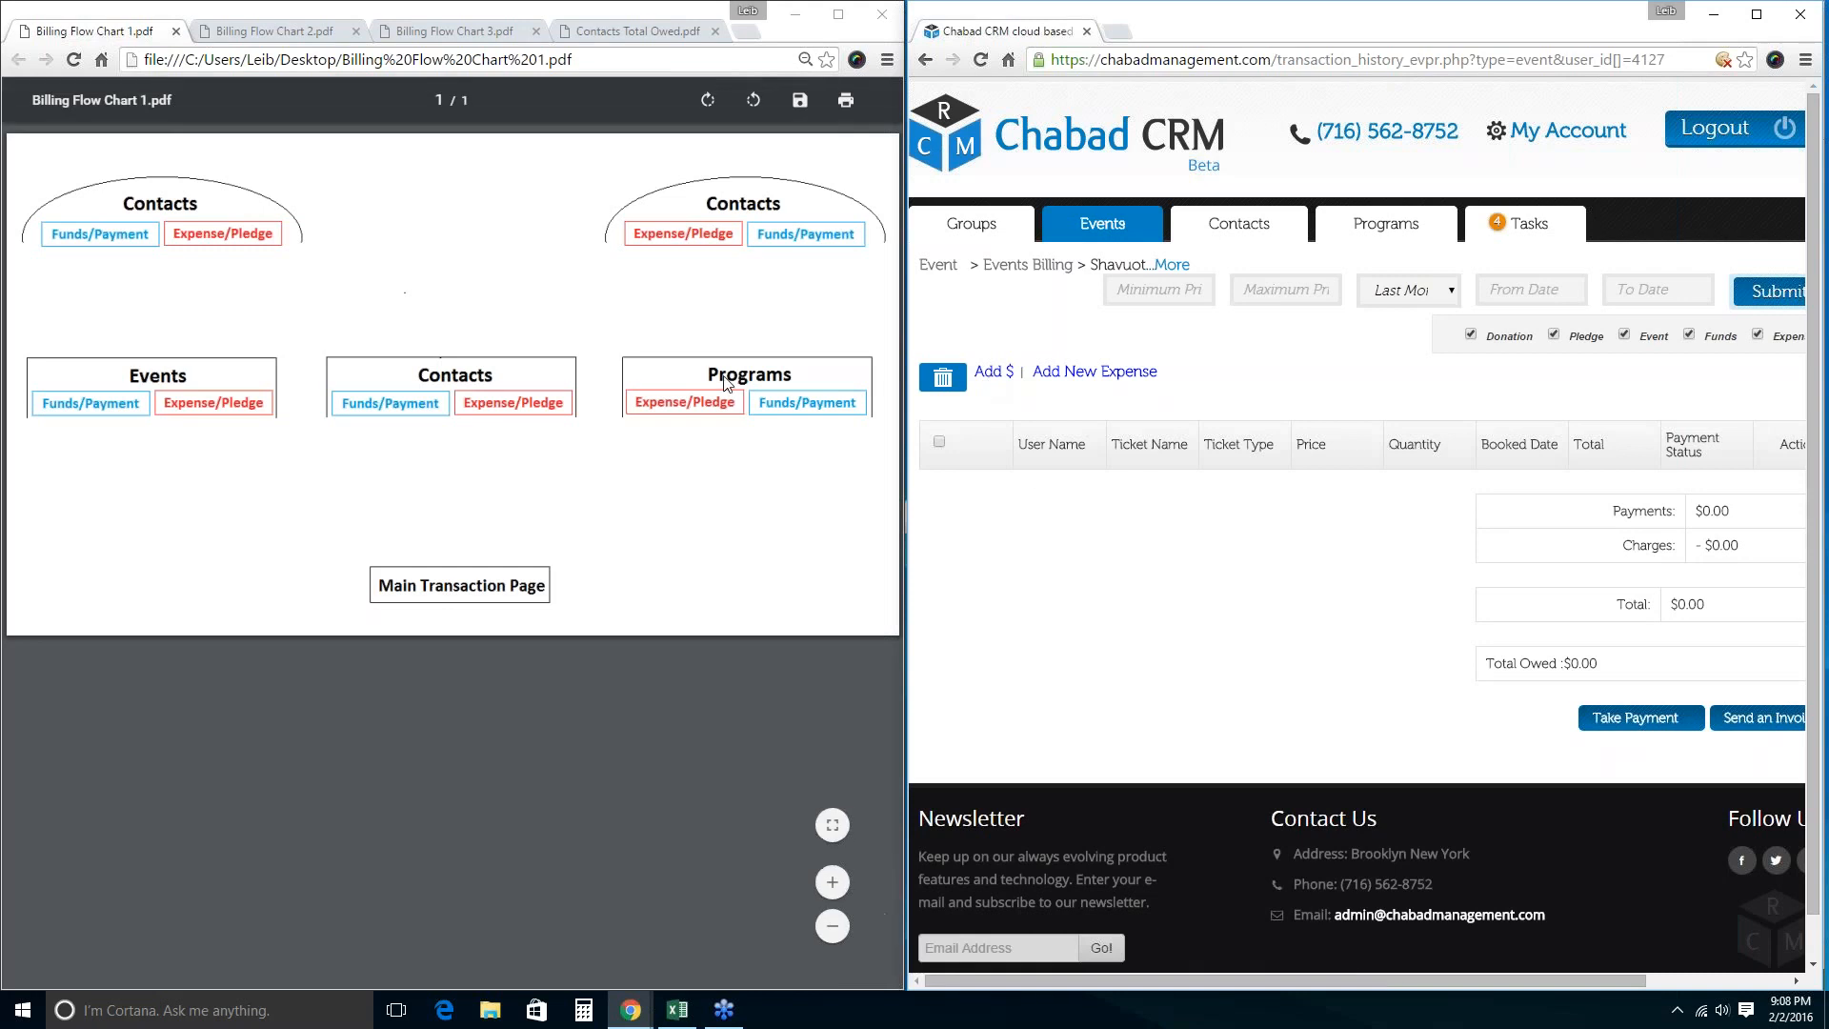
Open the Ert program's billing, which has no transactions and $0.00 totals.
click(1386, 223)
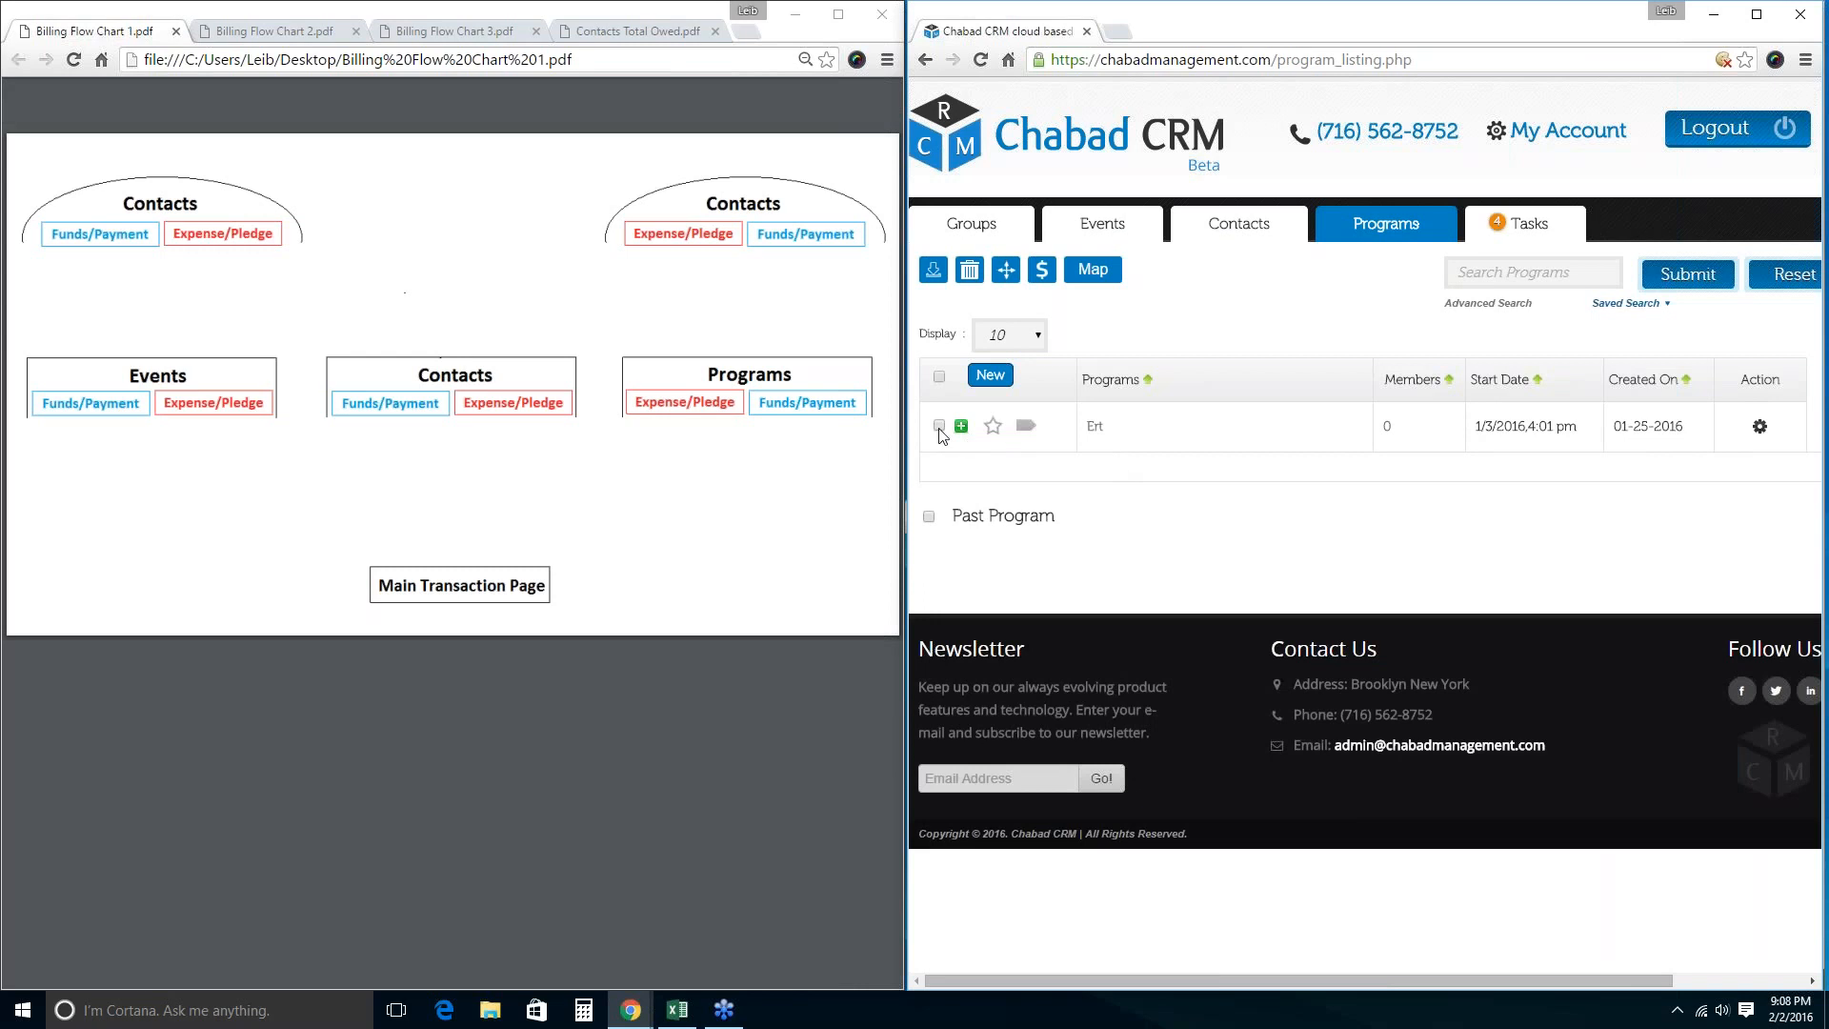
click(939, 427)
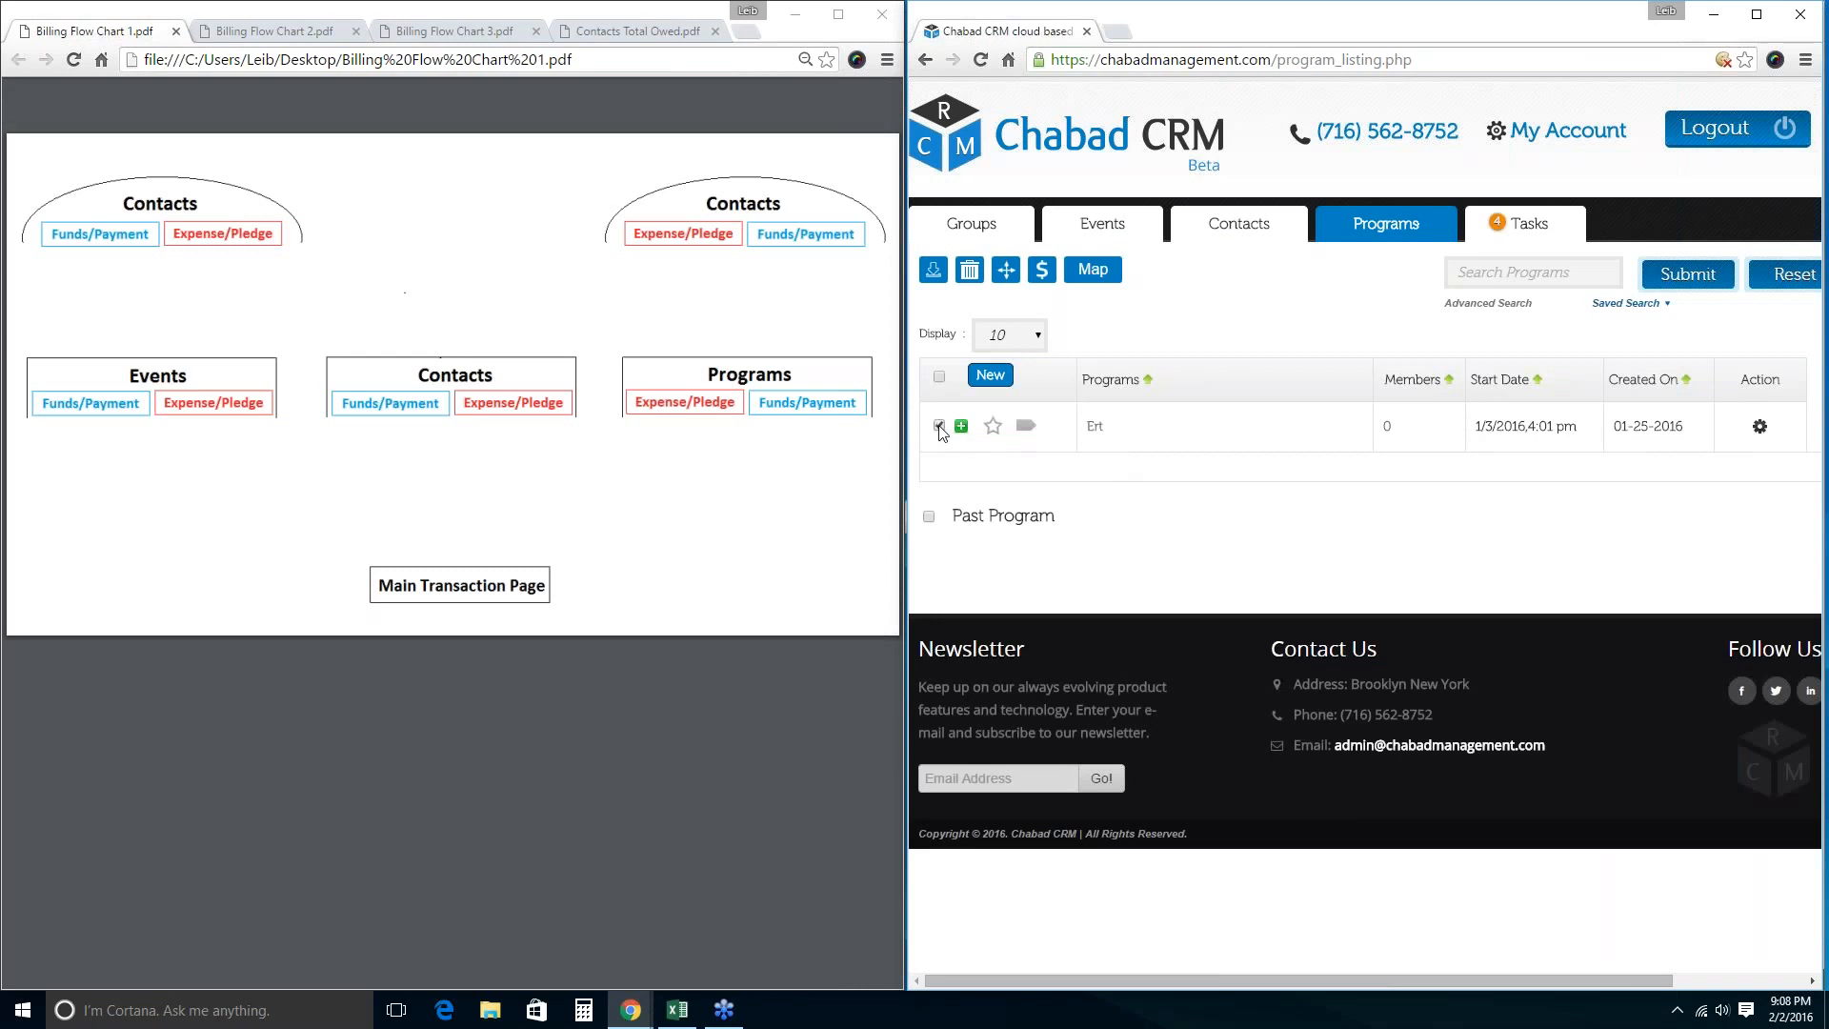
click(1043, 273)
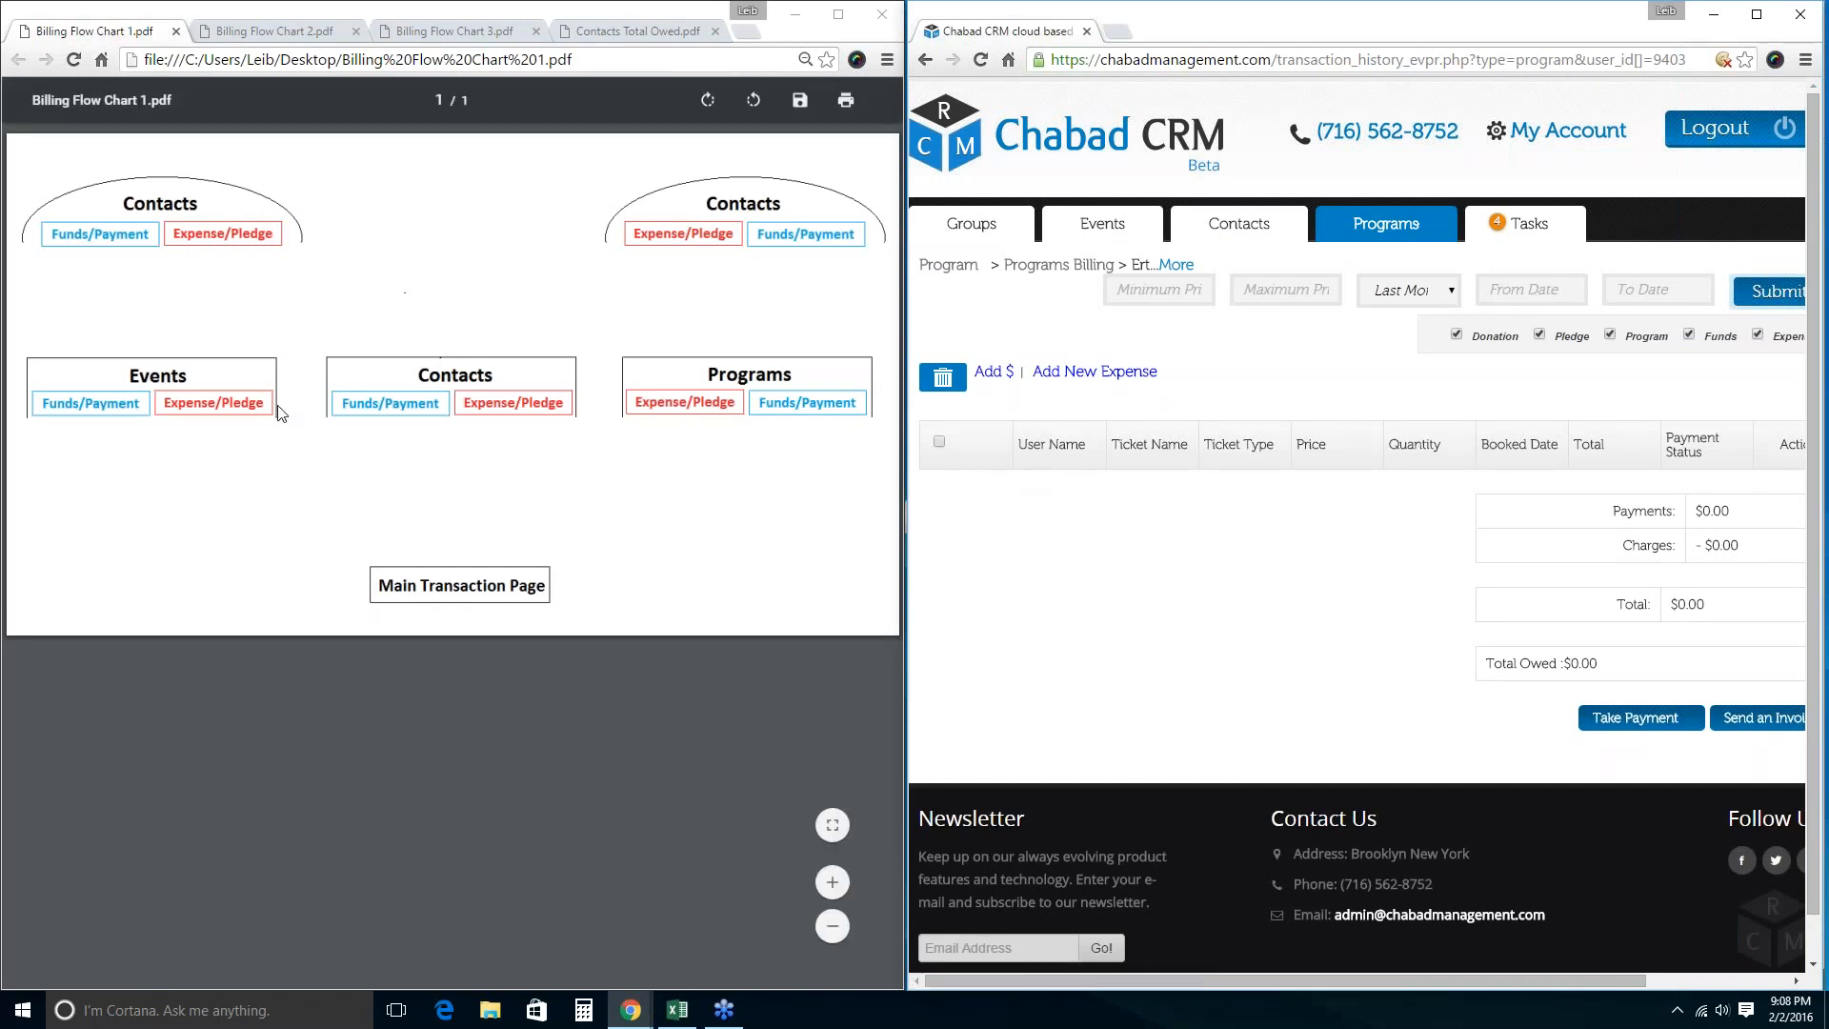
click(128, 379)
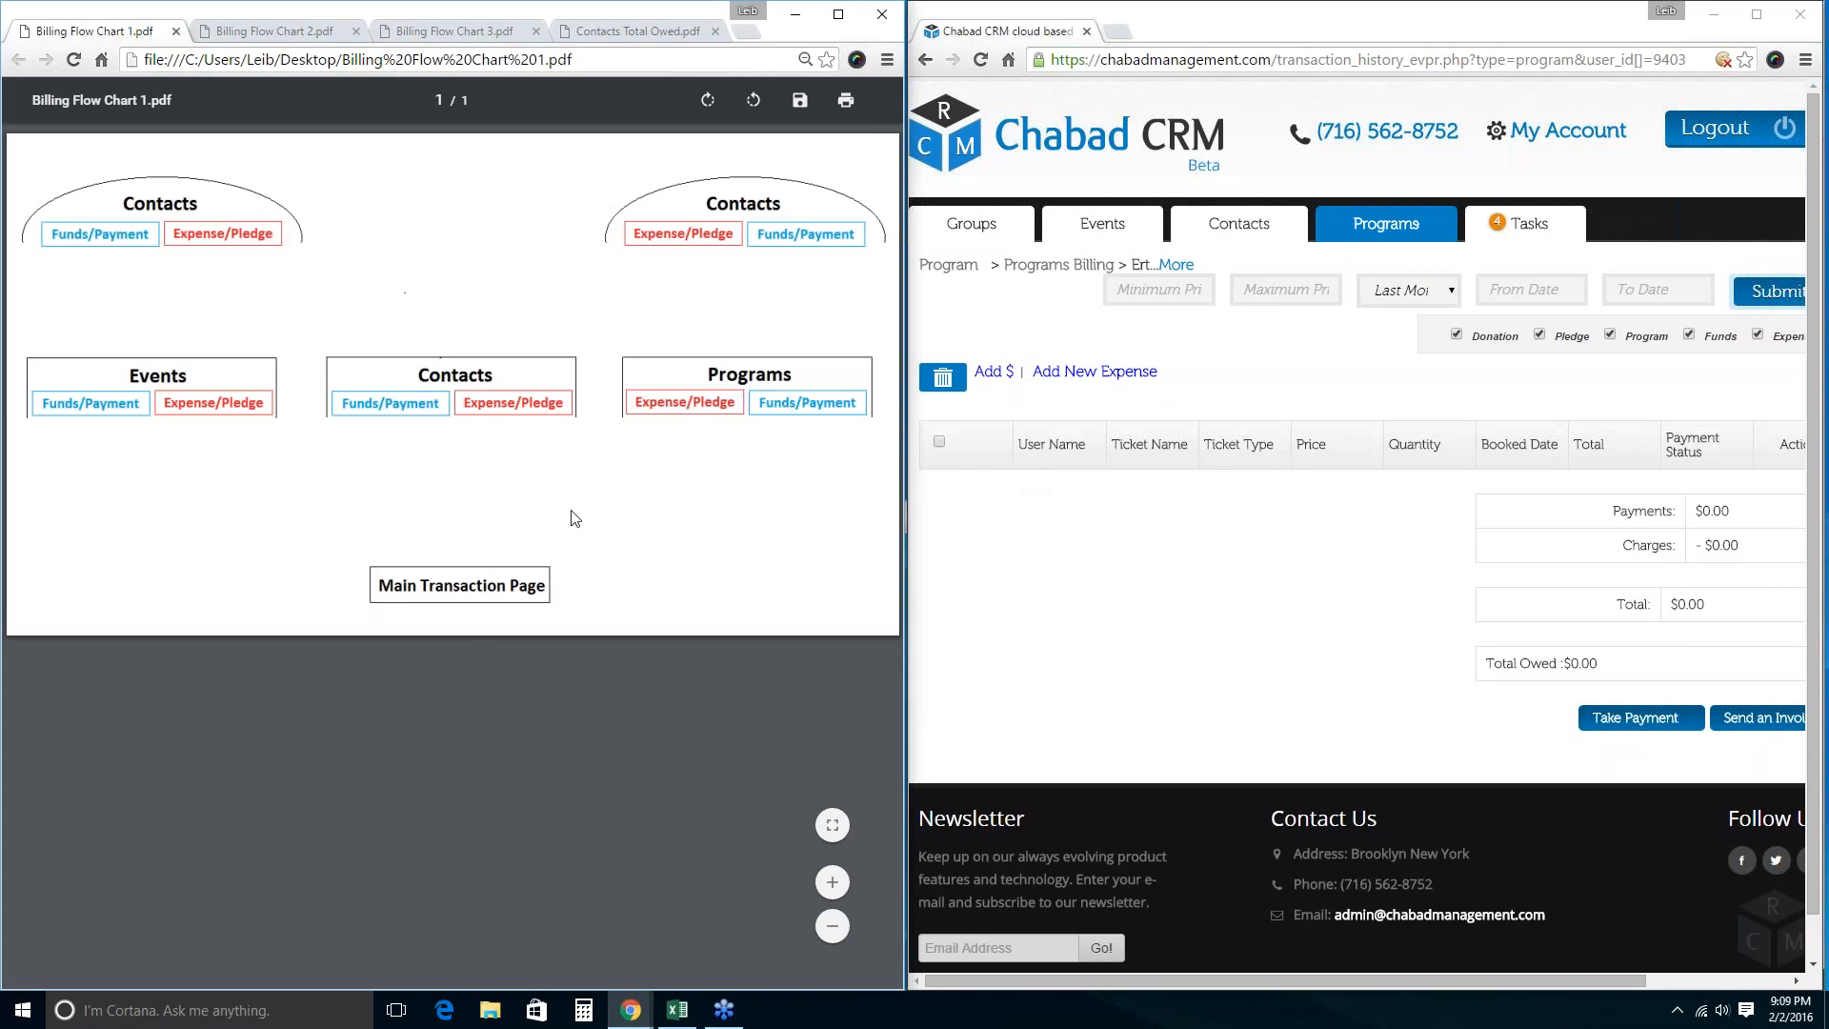
Show Billing Flow Chart 2.pdf in the left Chrome window.
click(281, 32)
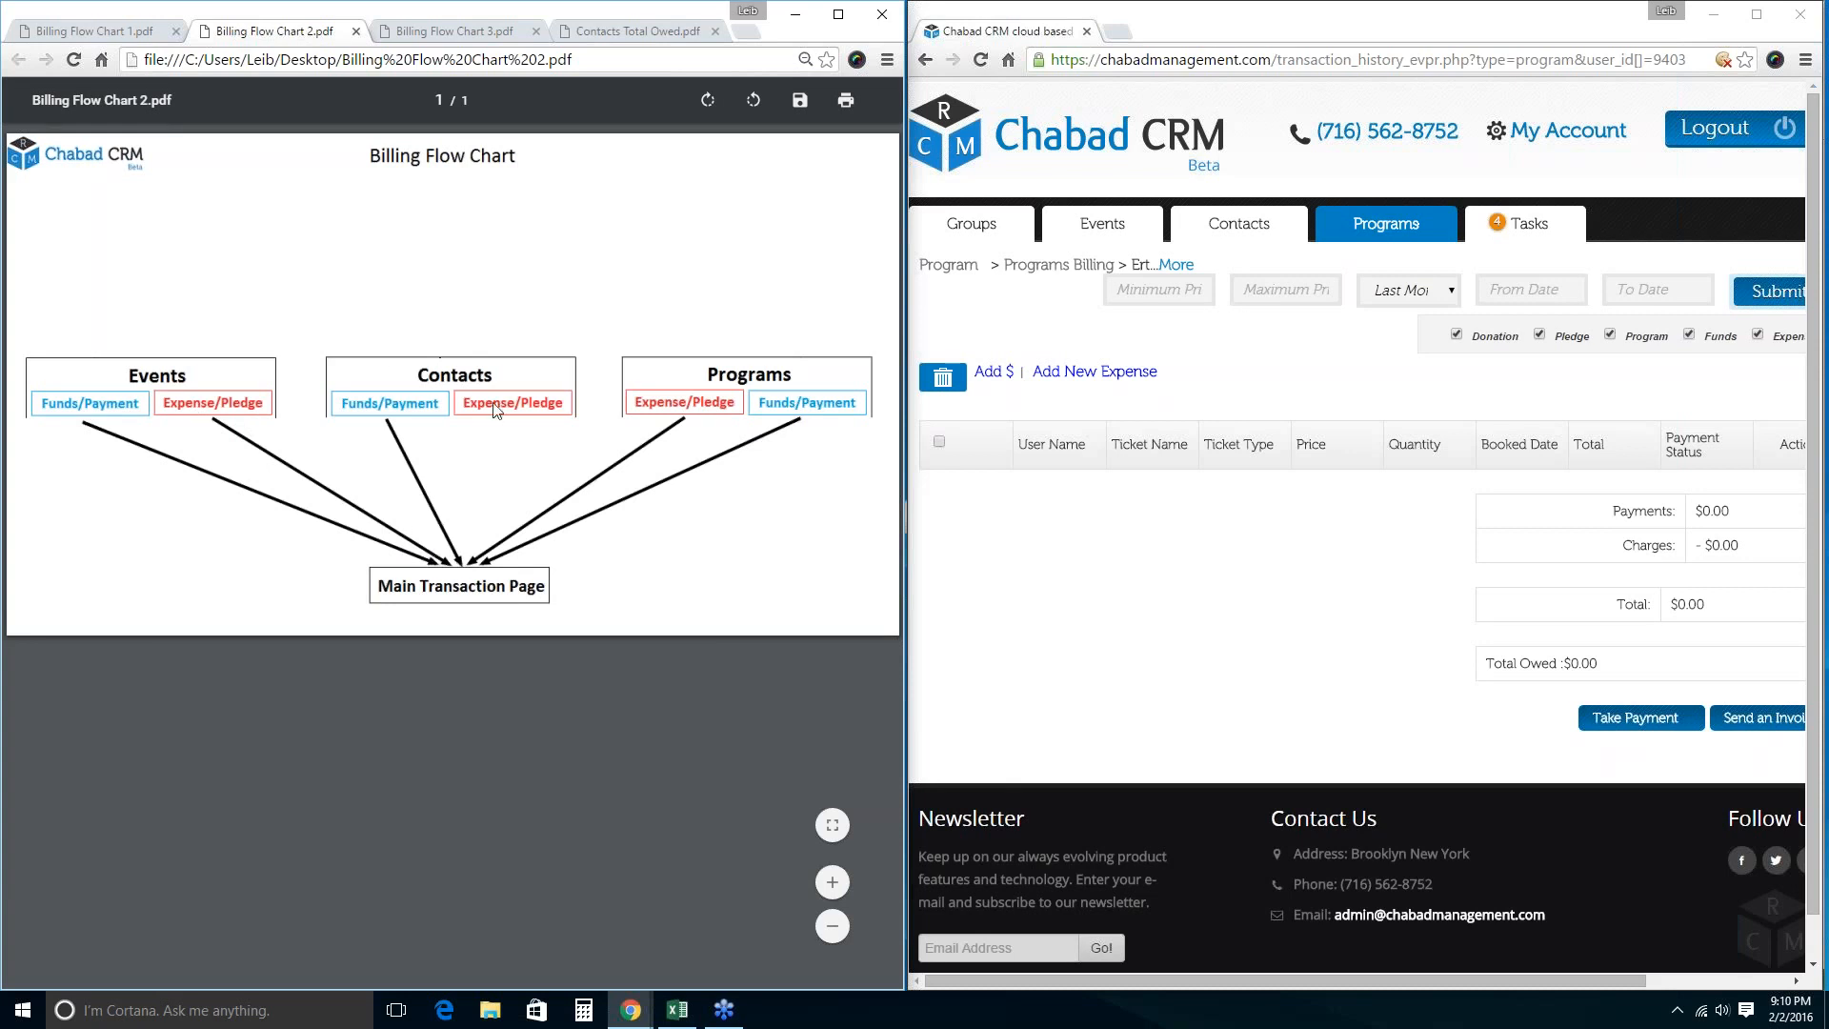
Add a $200 'Office' expense to the Ert program.
click(1191, 586)
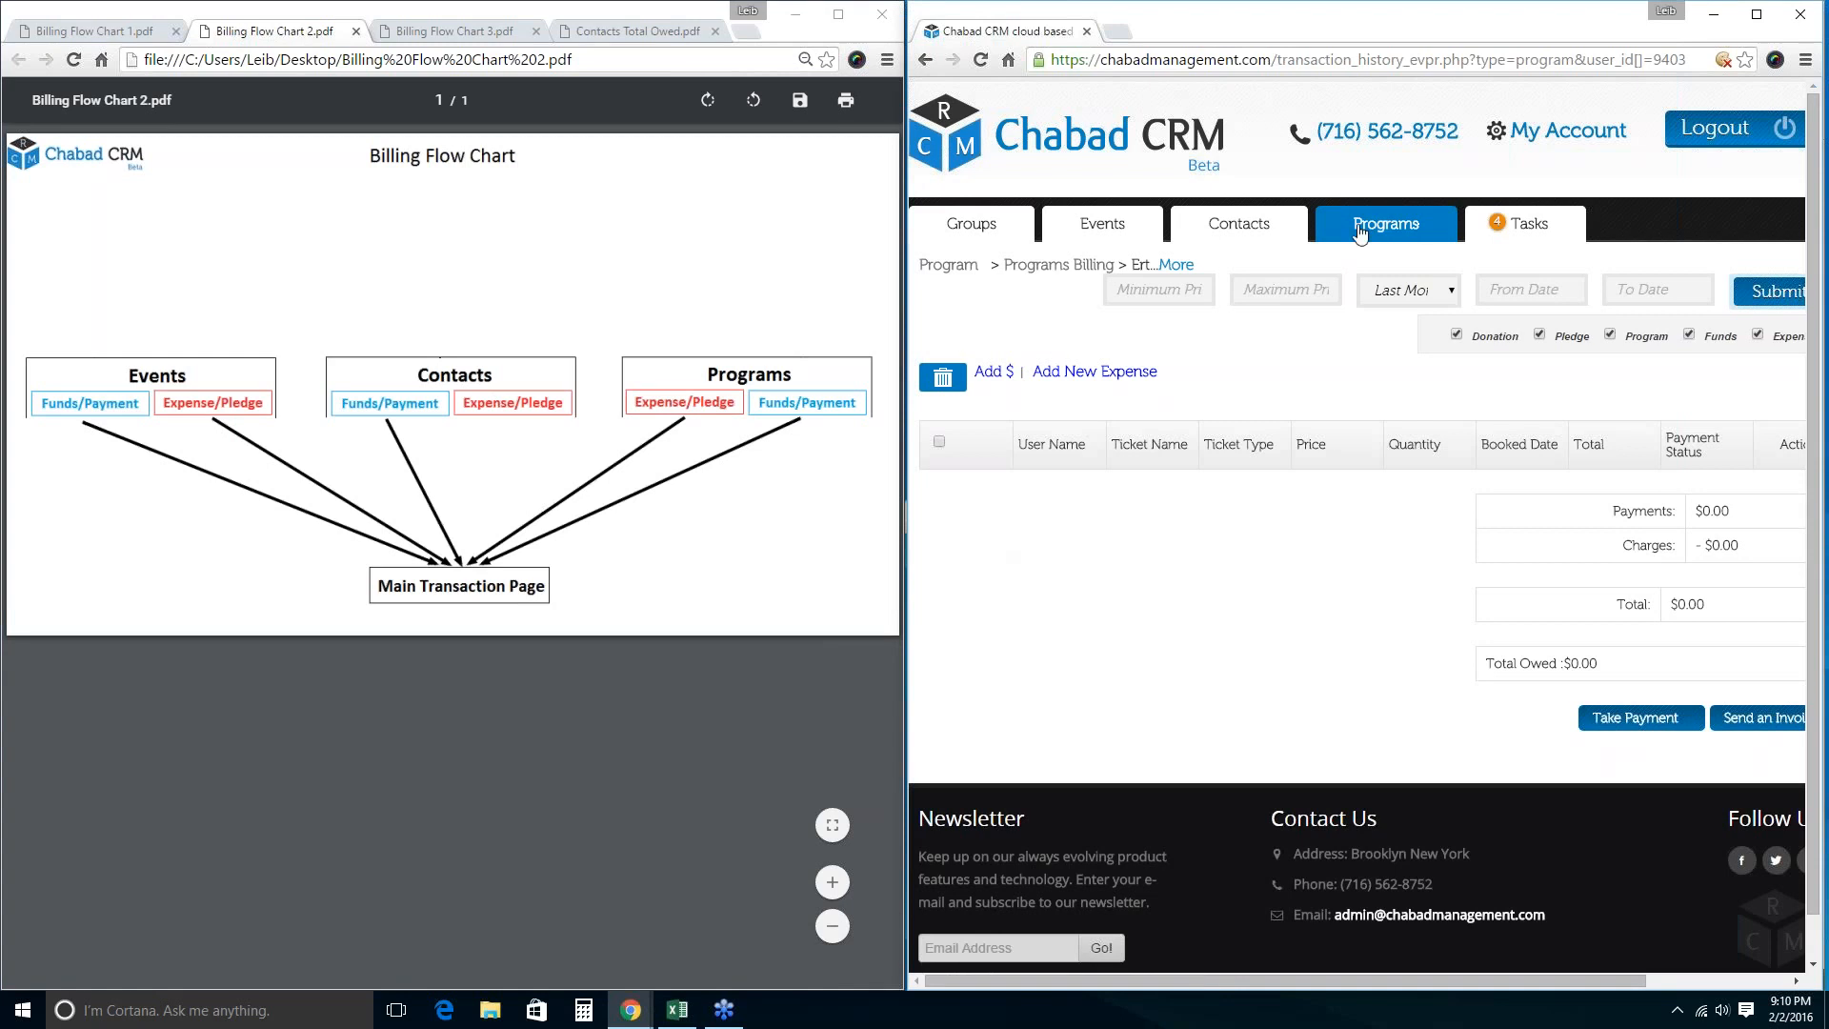
click(1095, 372)
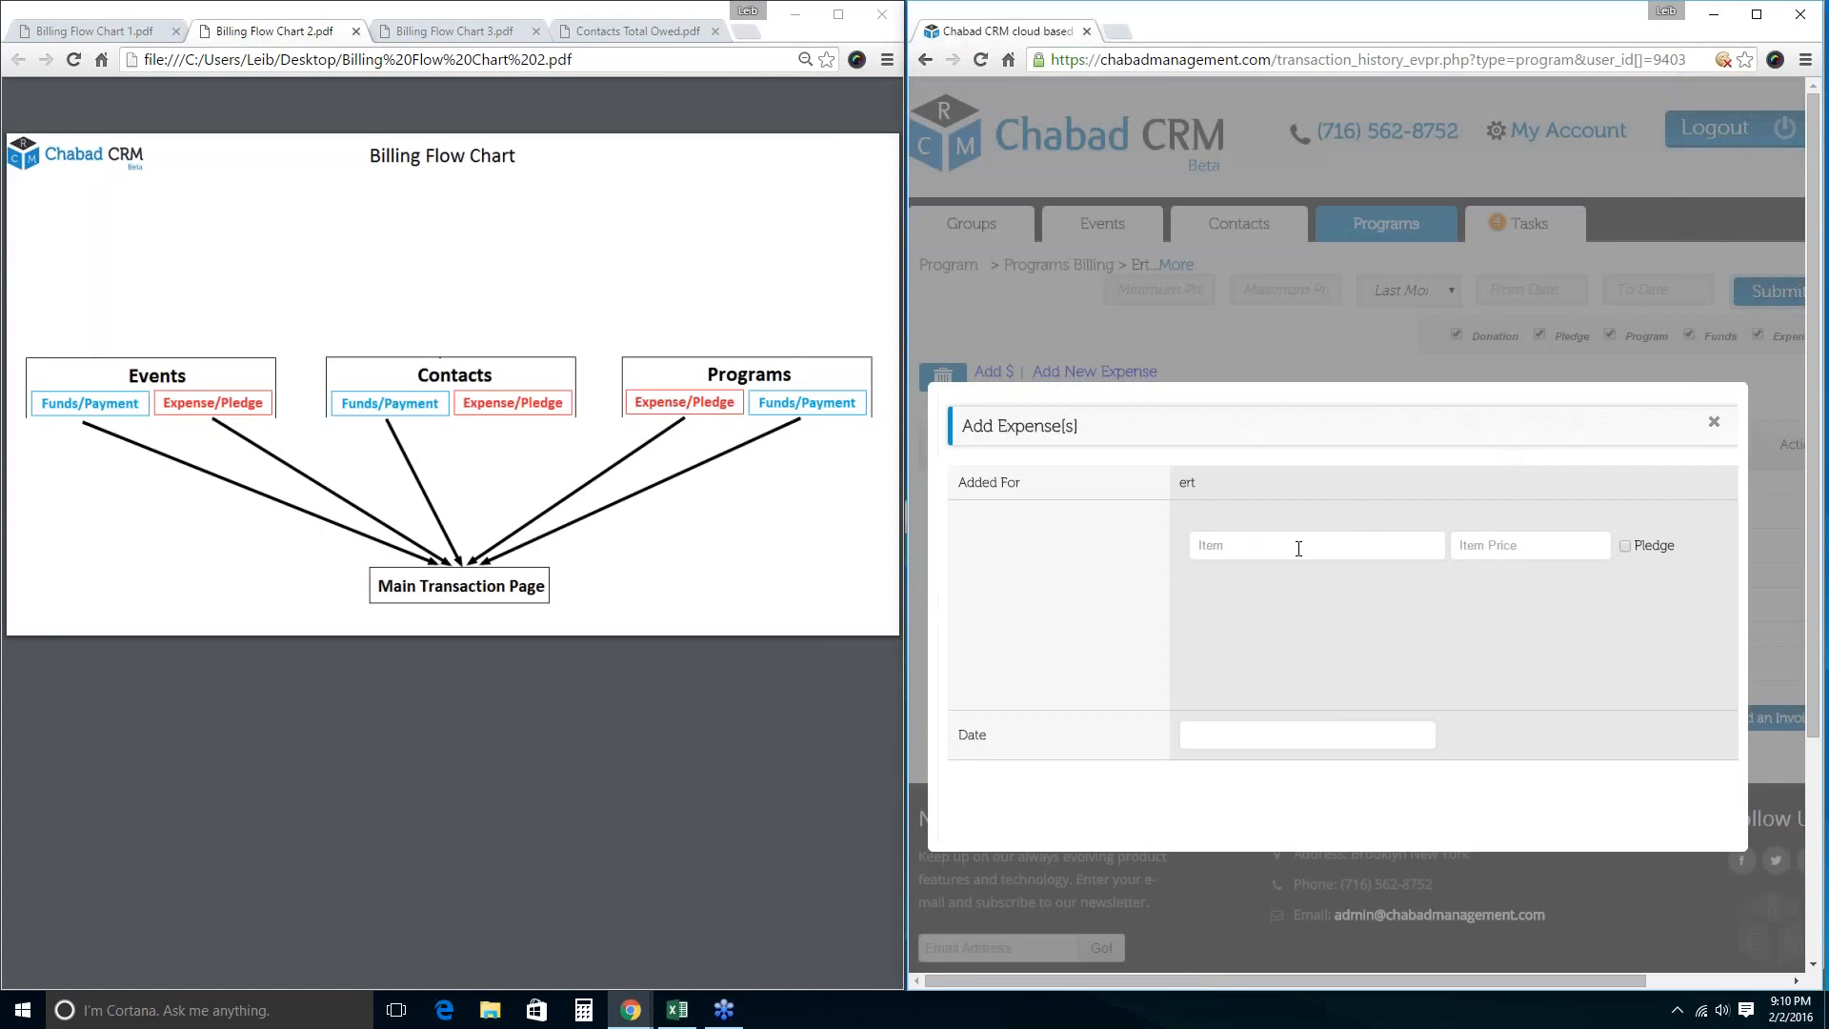
click(1295, 548)
text(Su)
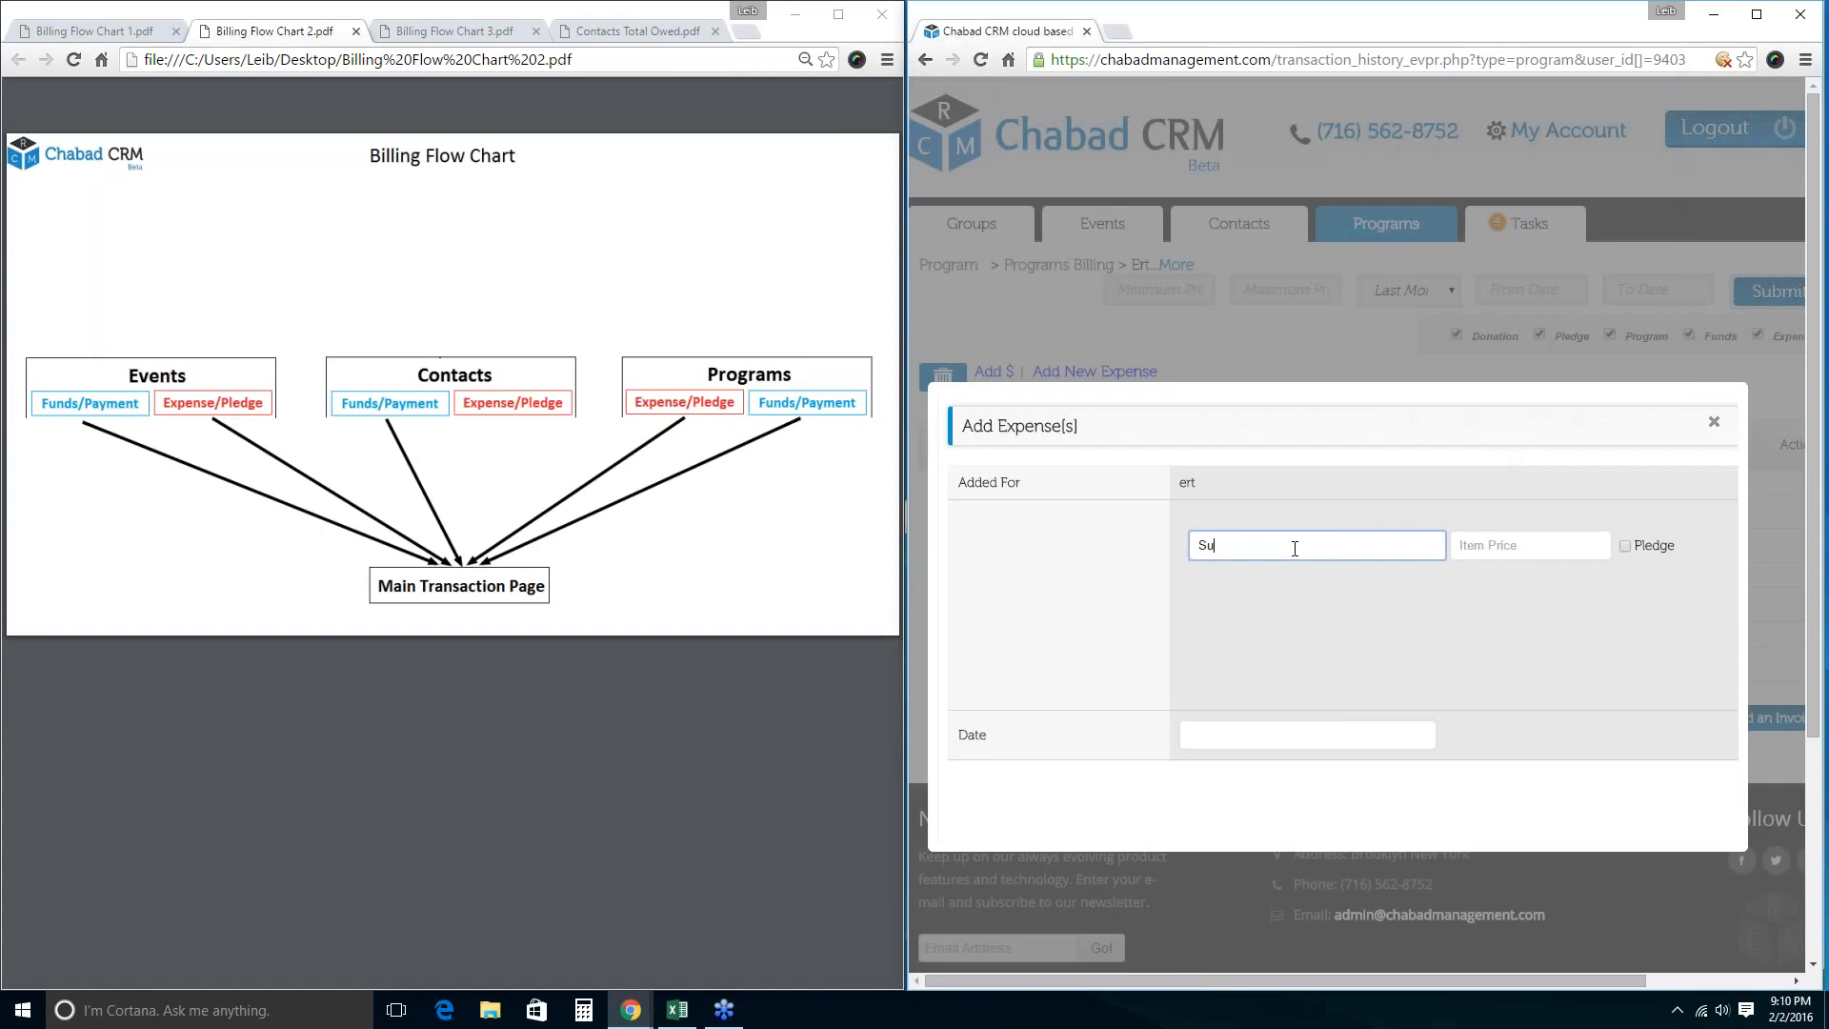
text(pl)
key(BackSpace)
key(BackSpace)
key(BackSpace)
key(BackSpace)
text(Office)
key(Tab)
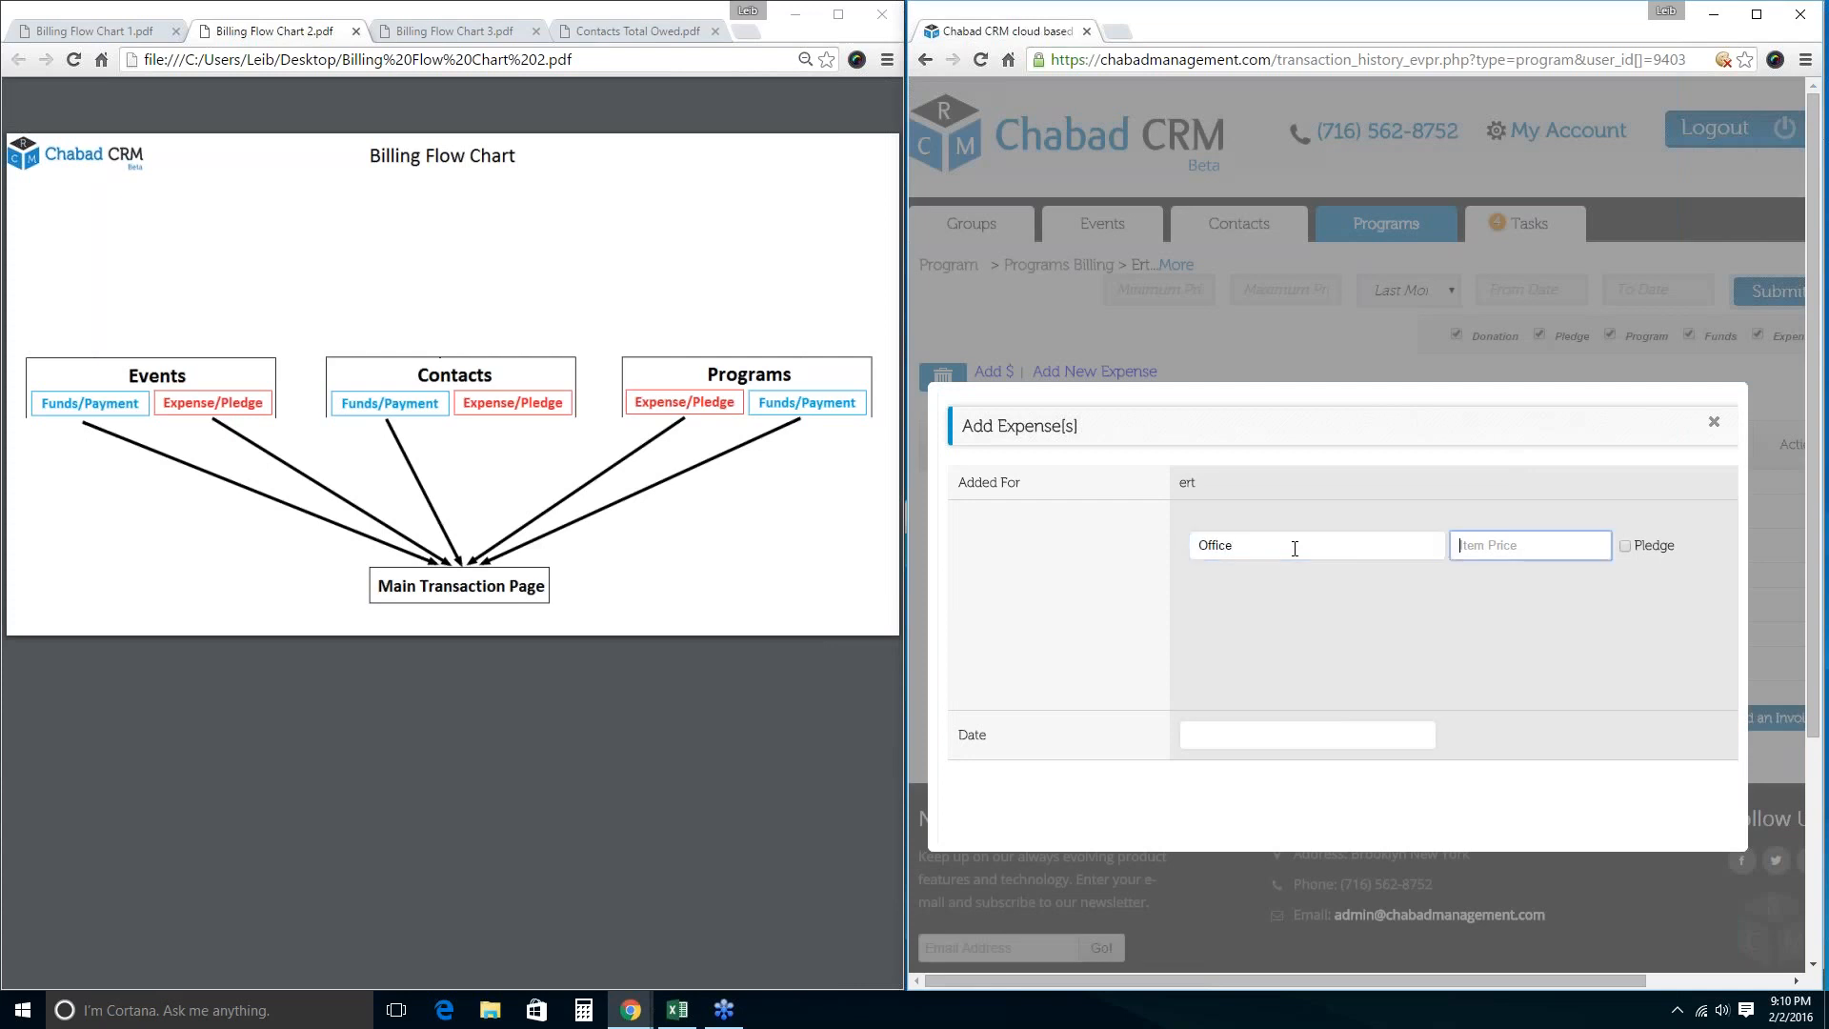
text(200)
key(Return)
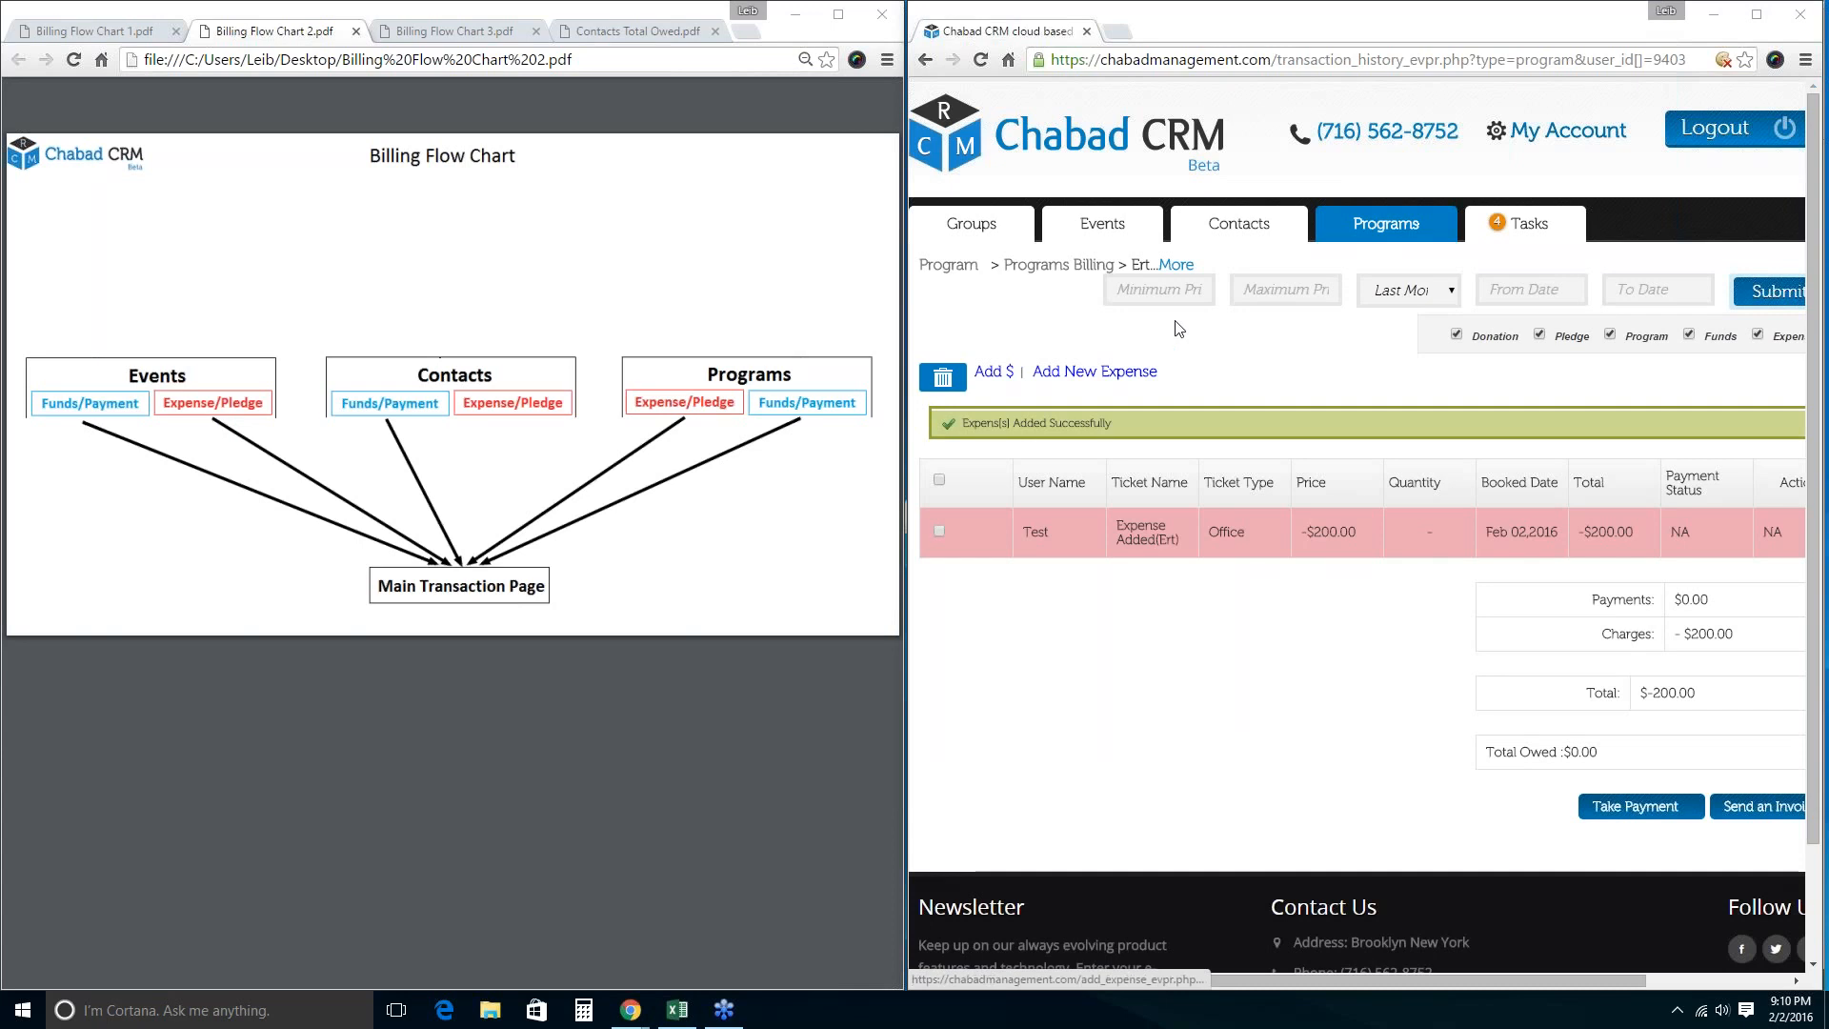
Check the full transaction history for the new Office expense row and $-178.00 total.
mouse_move(1513, 141)
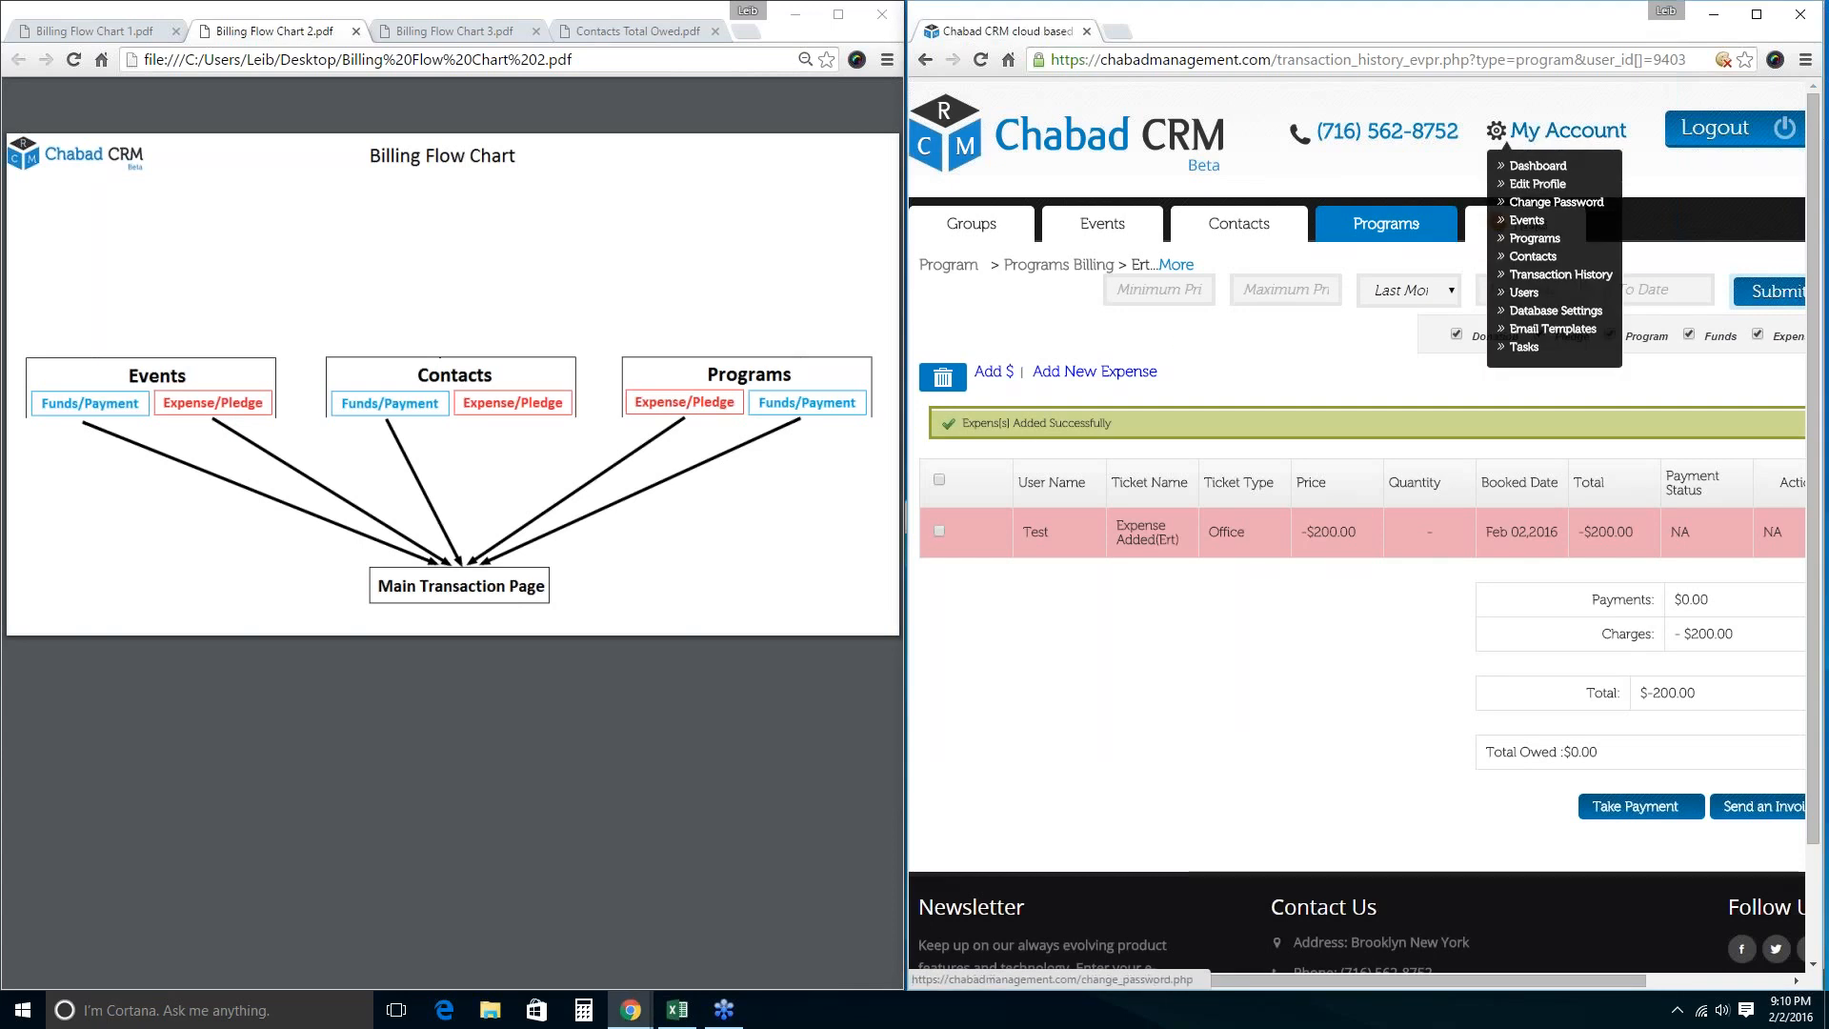
click(1553, 276)
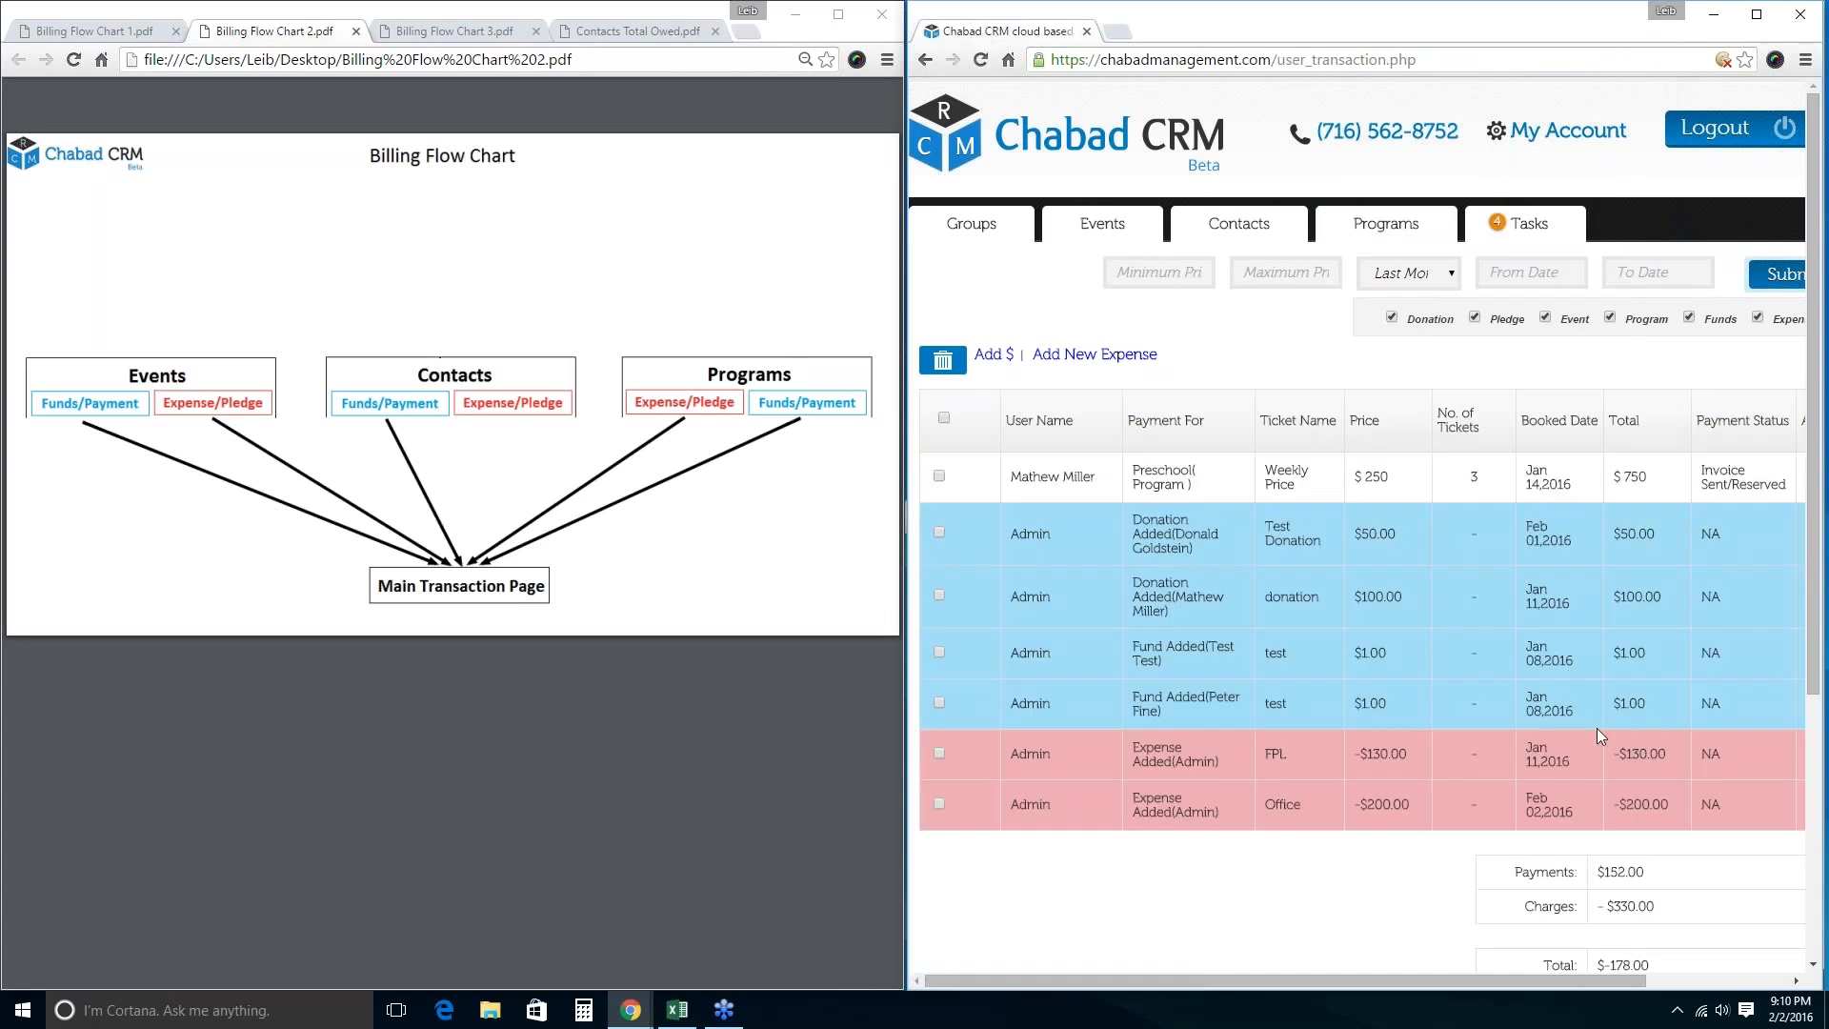
scroll(1596, 728, down, 1)
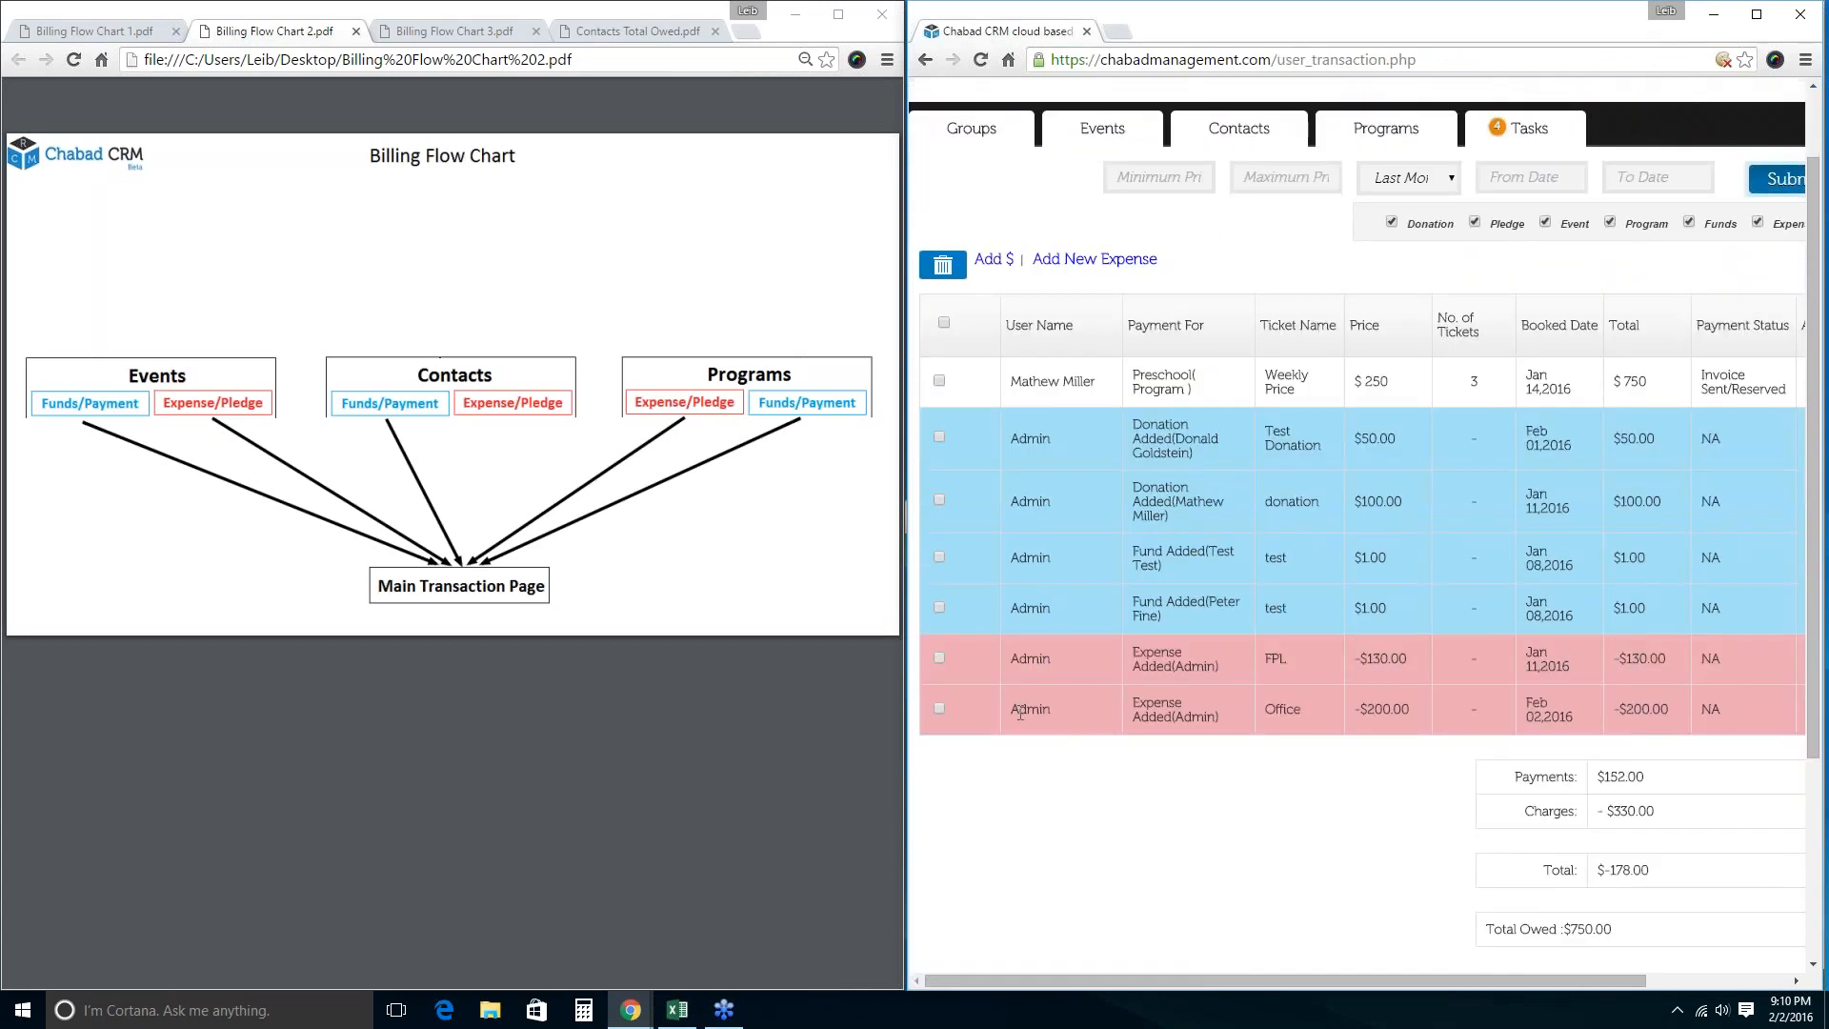
drag(1010, 710, 1065, 709)
scroll(1053, 415, up, 1)
Add a $150 'Refund' fund to the Shavuot event's billing.
click(1102, 223)
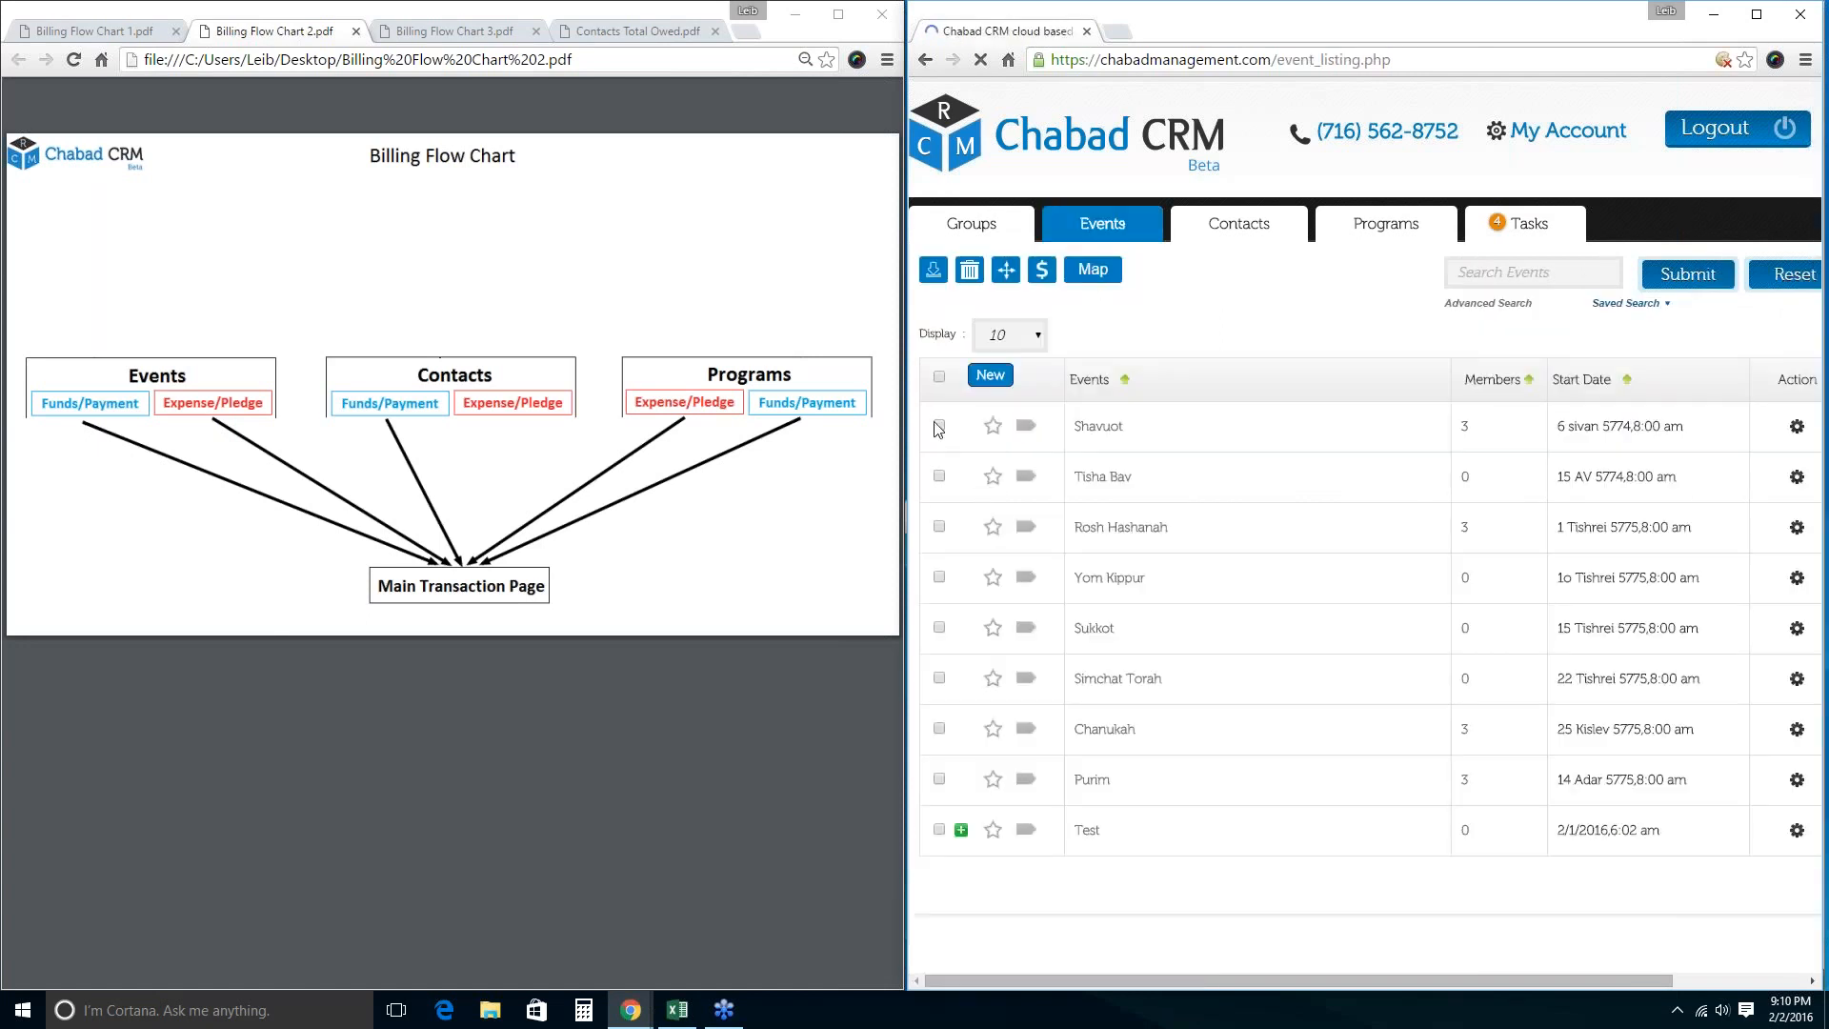
click(939, 426)
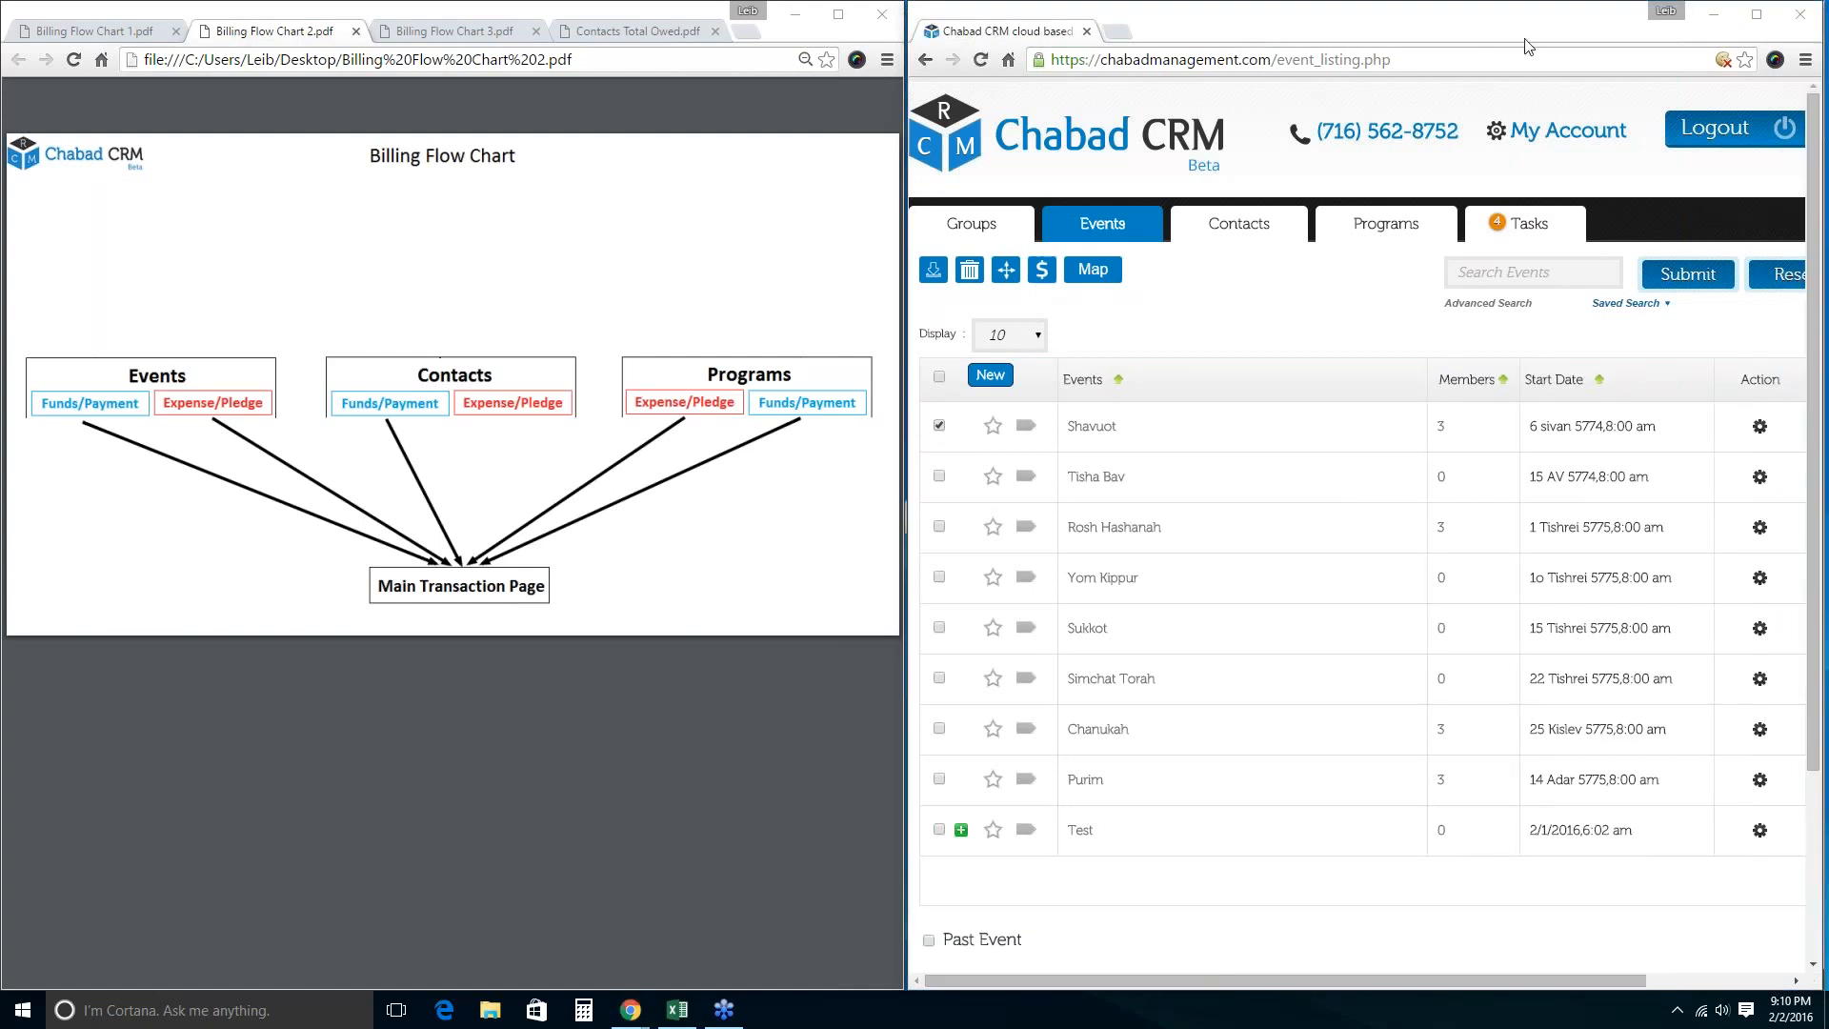
click(1042, 270)
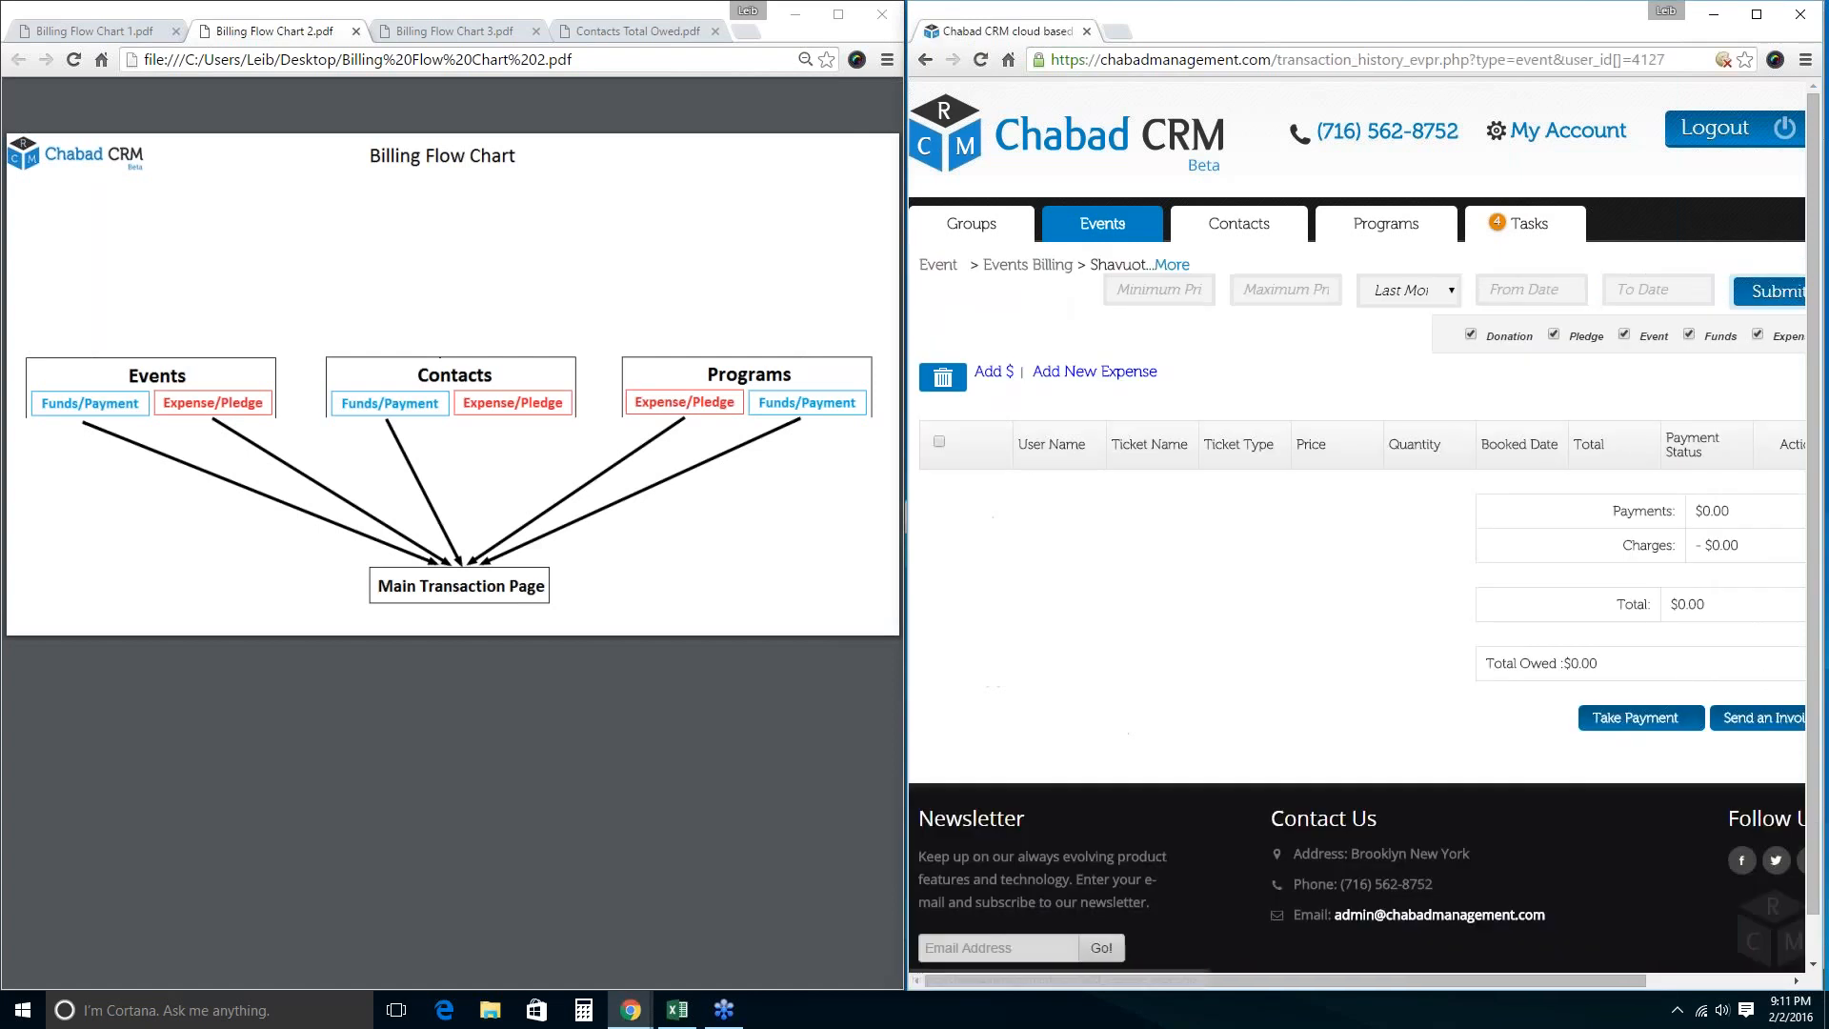
click(994, 371)
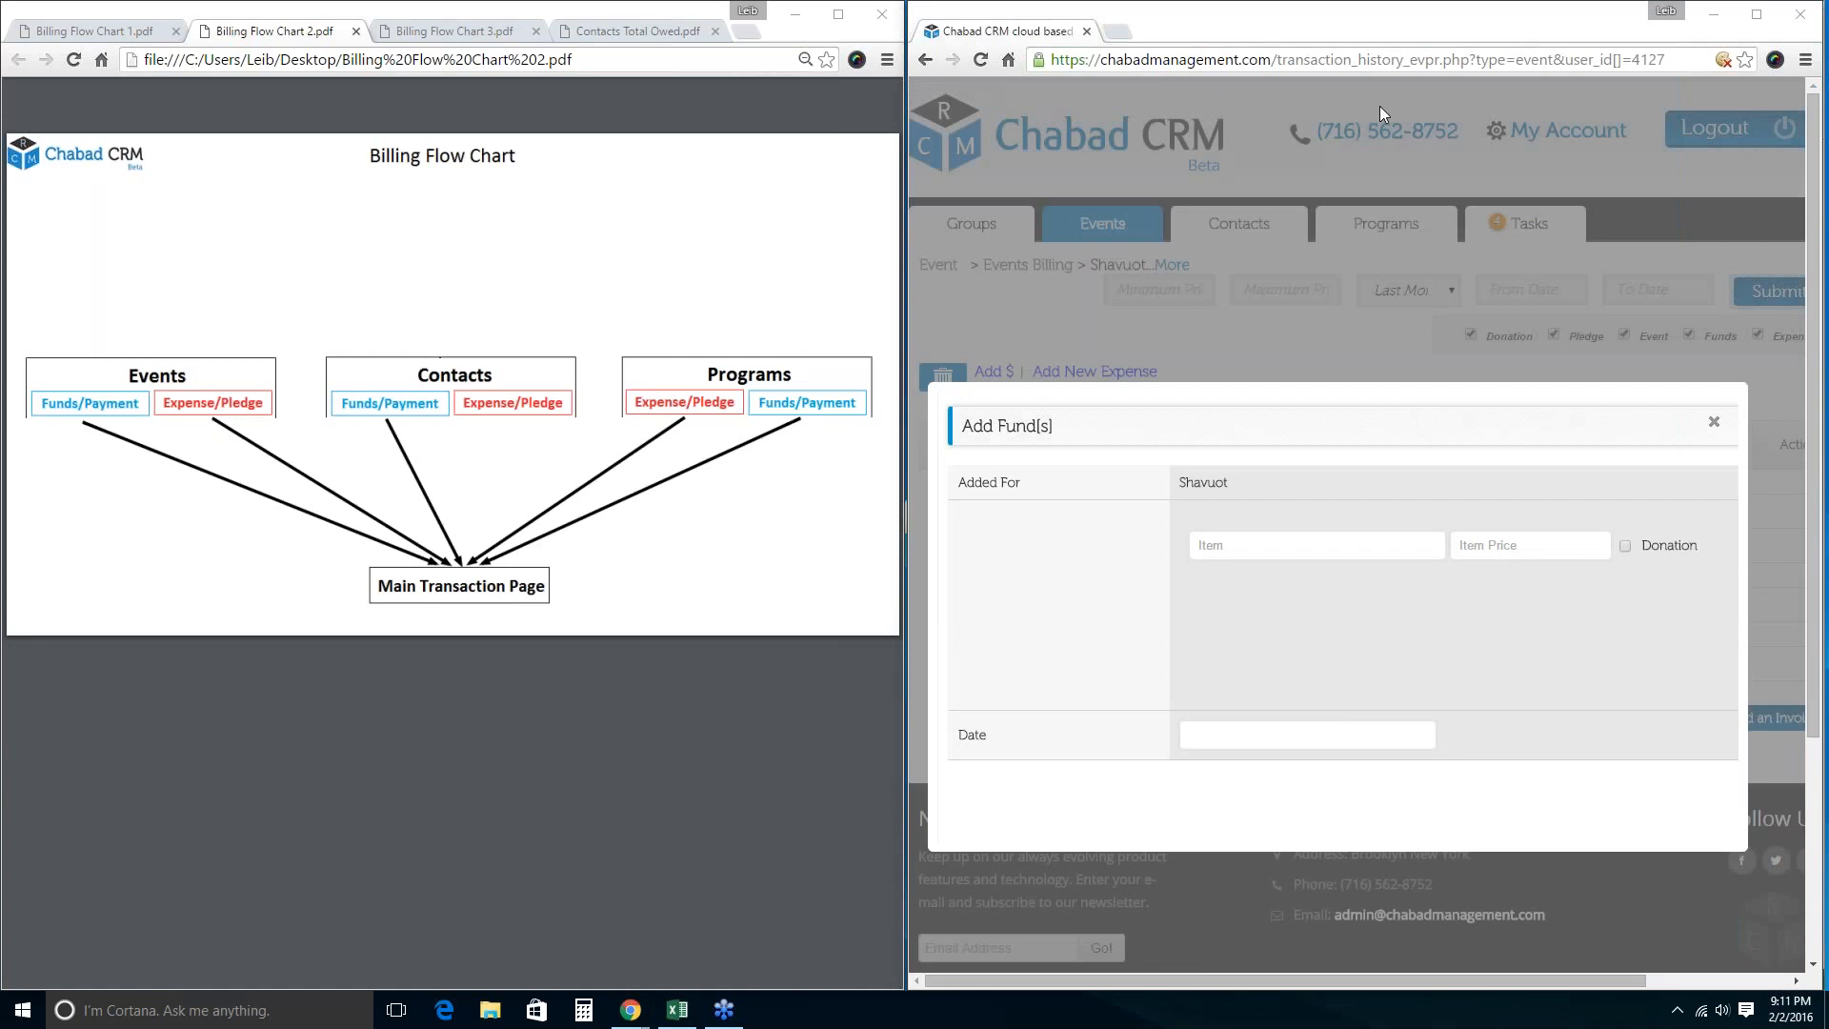
click(1272, 544)
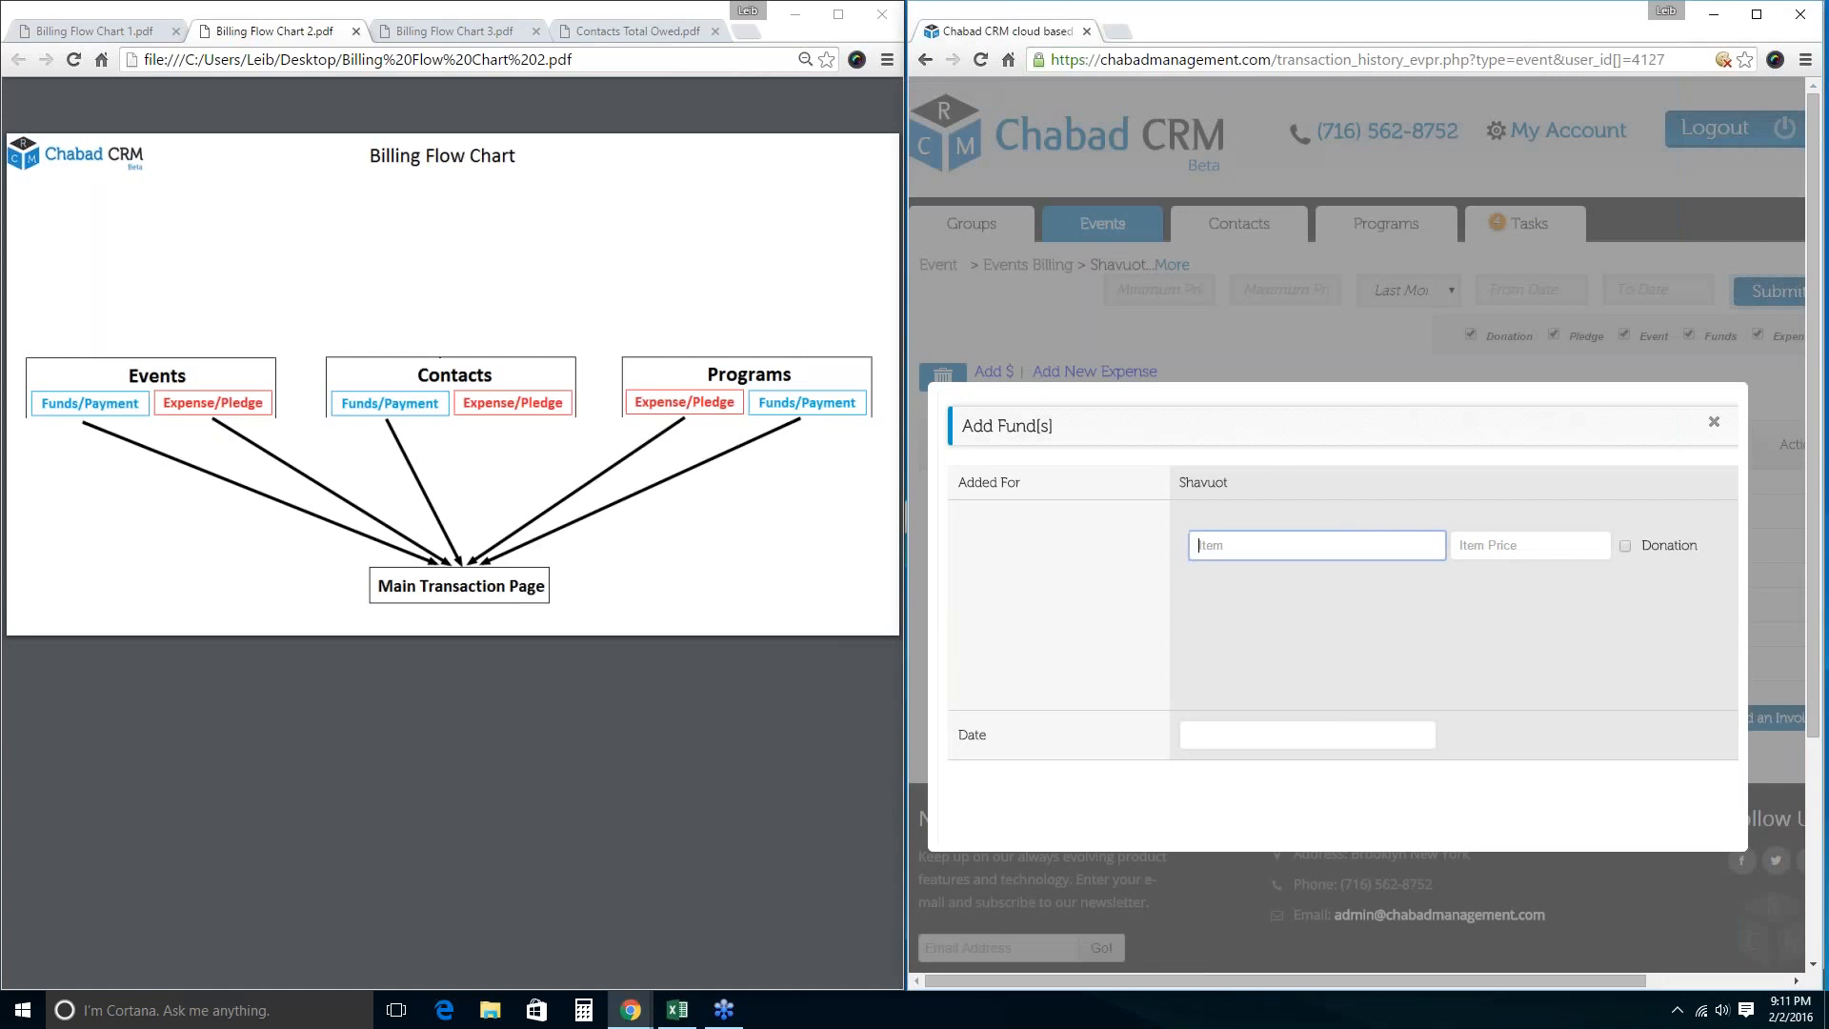
text(Refund)
key(Tab)
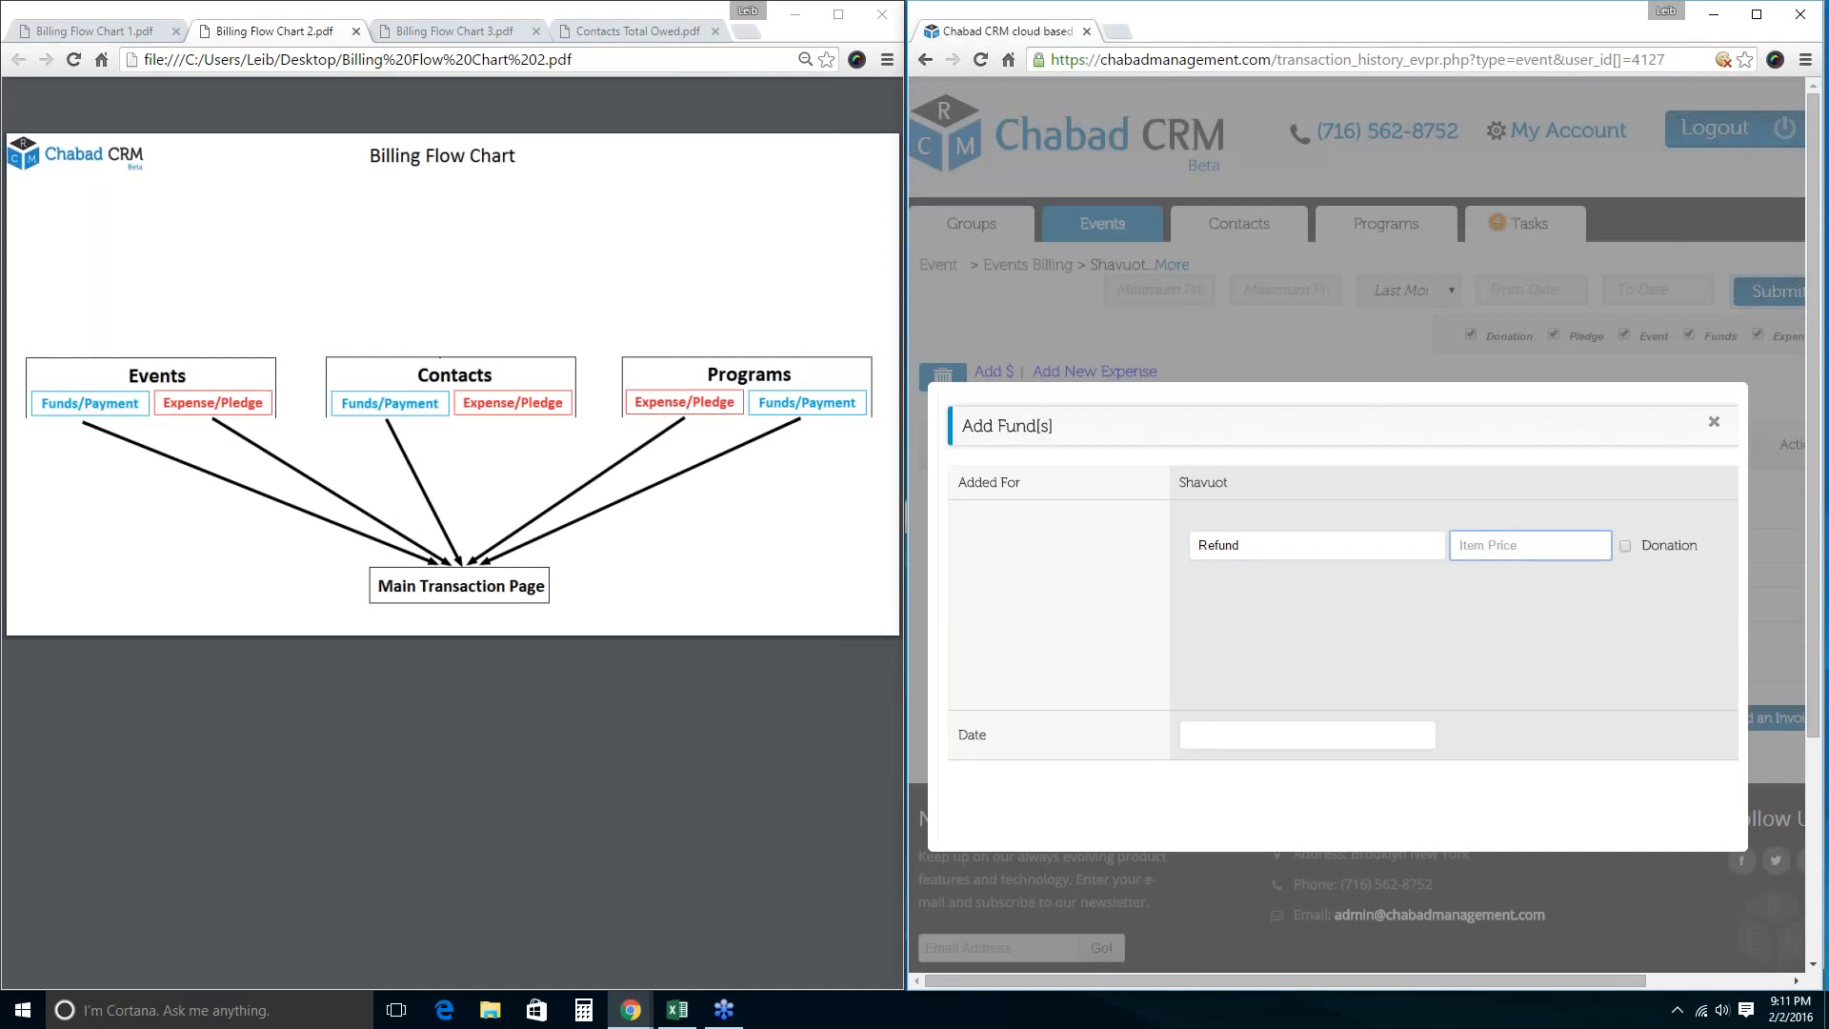
text(150)
key(Return)
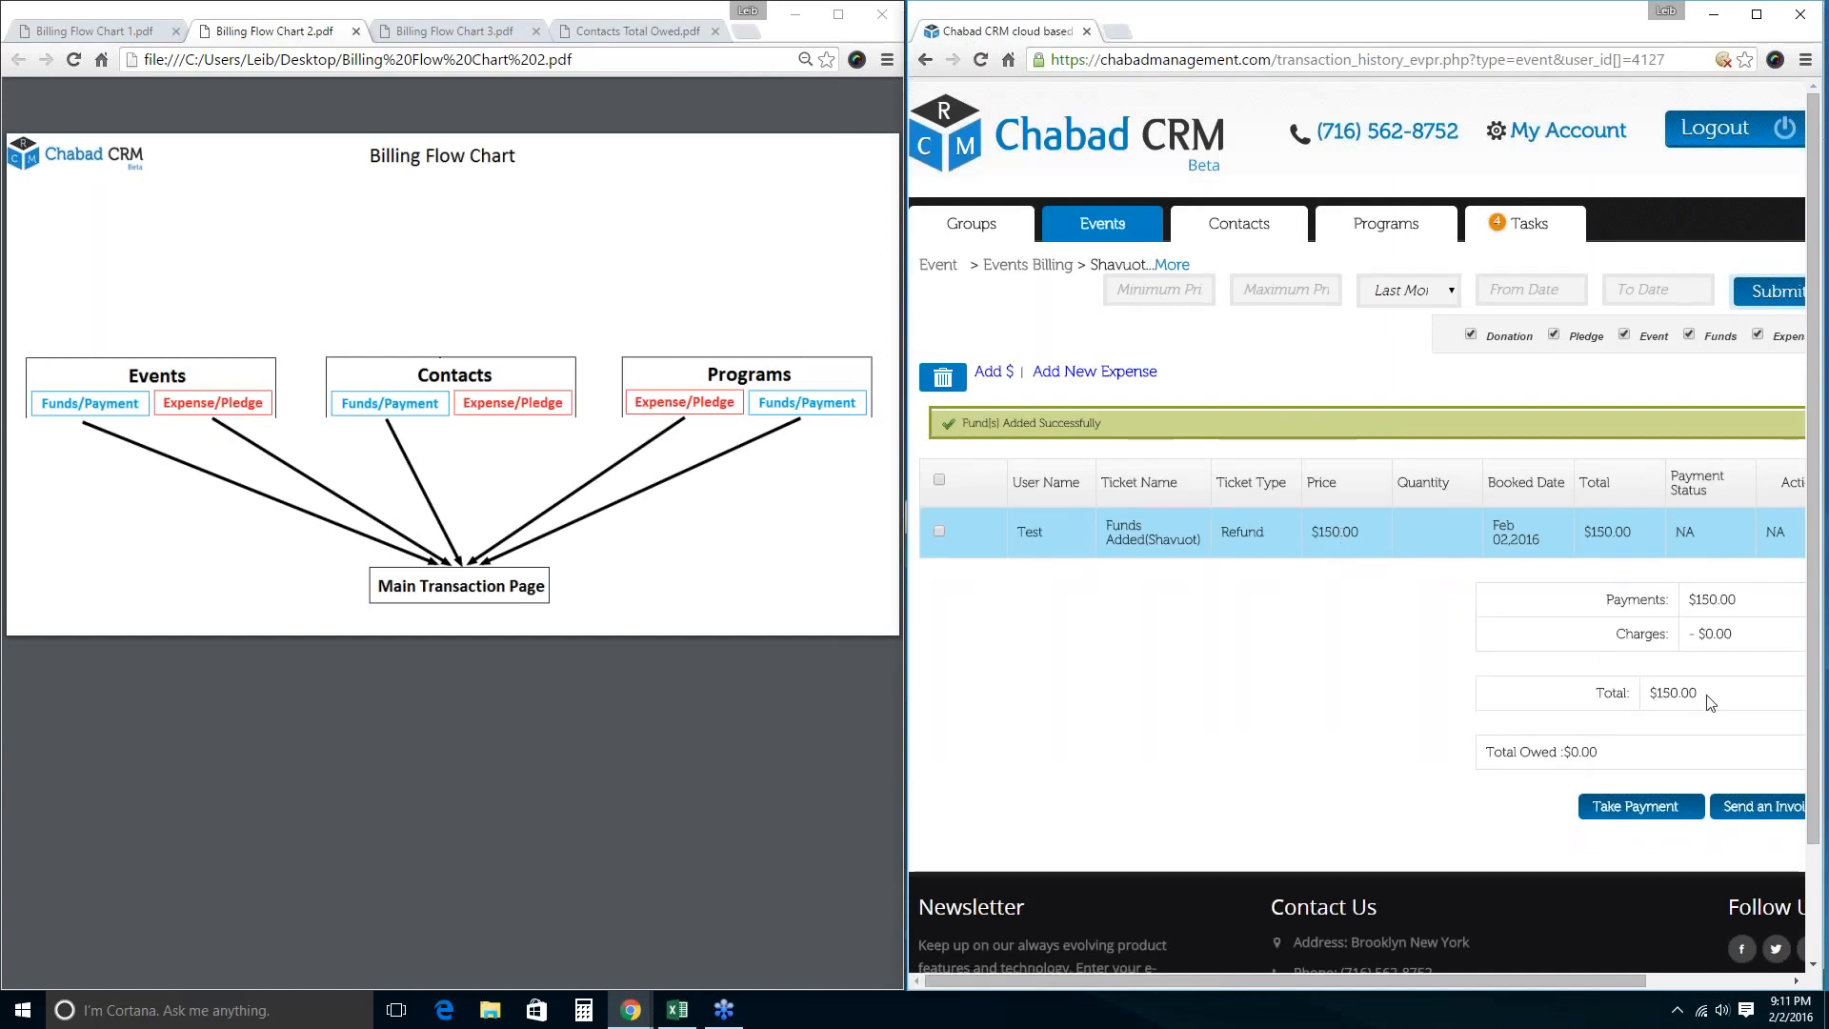
Note the new $150.00 total, then open the full transaction history.
drag(1712, 703, 1656, 693)
click(1542, 133)
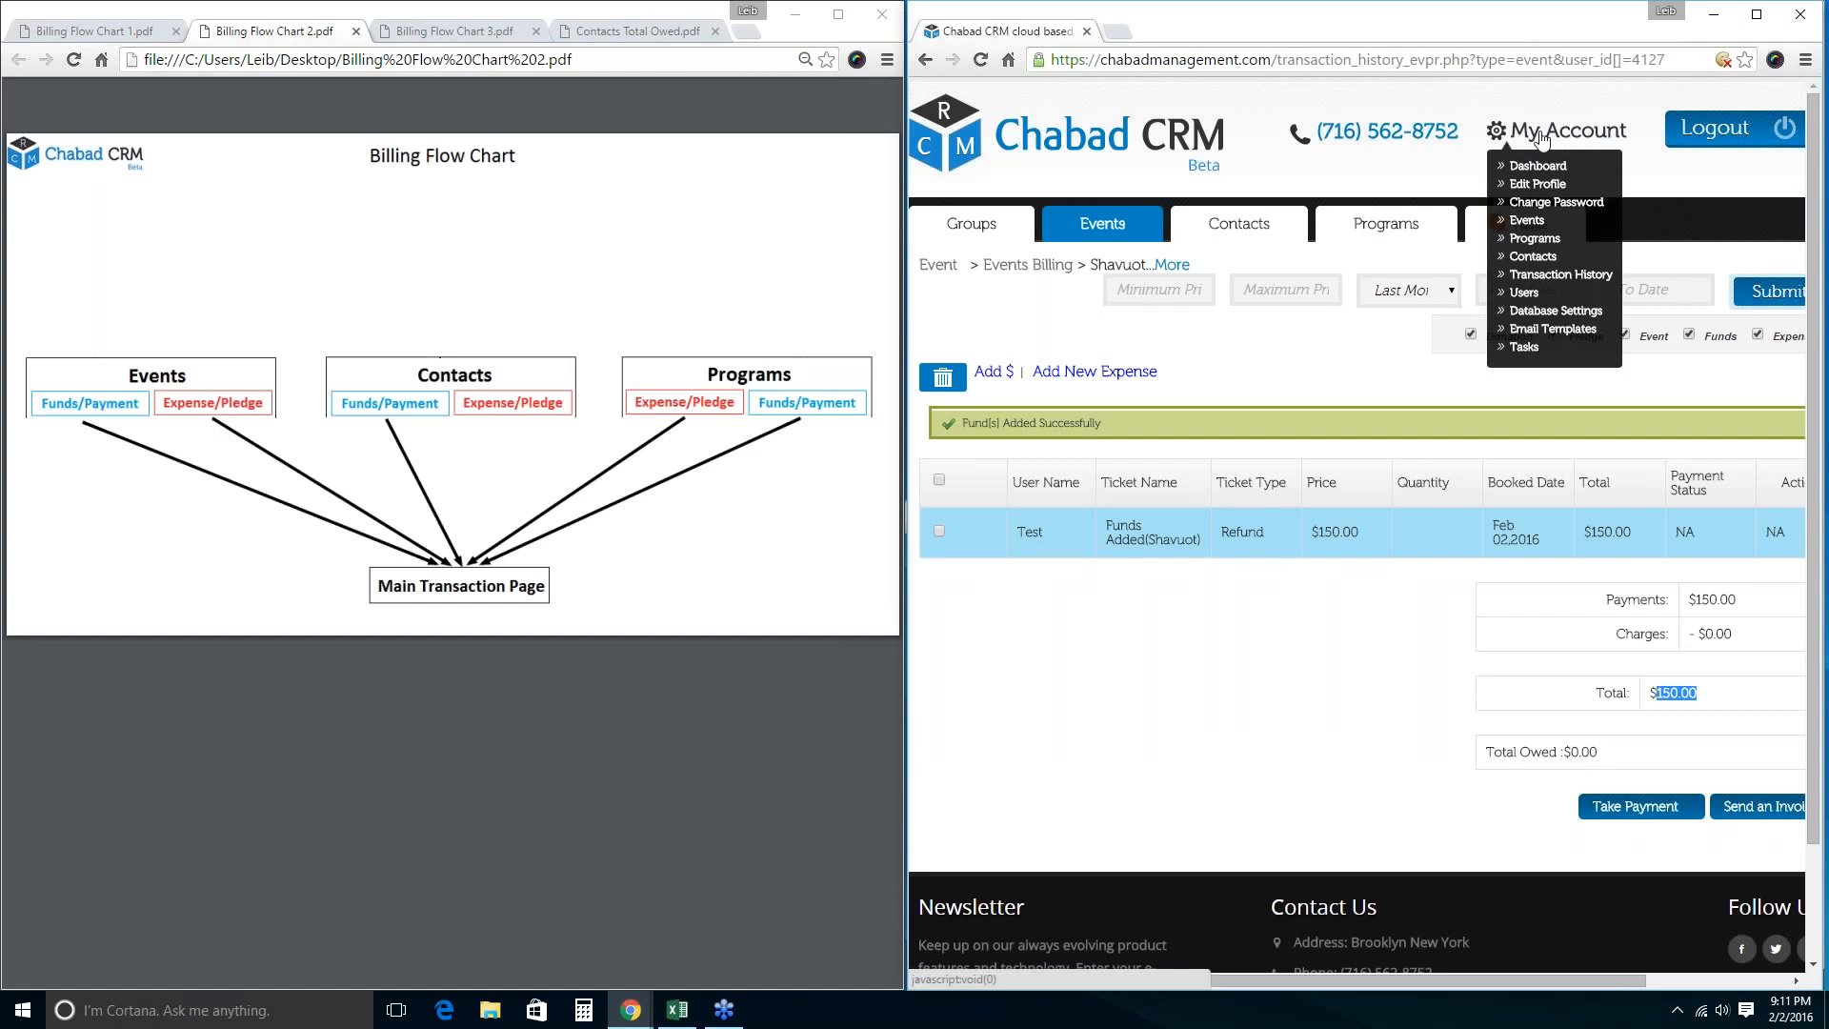
click(1558, 278)
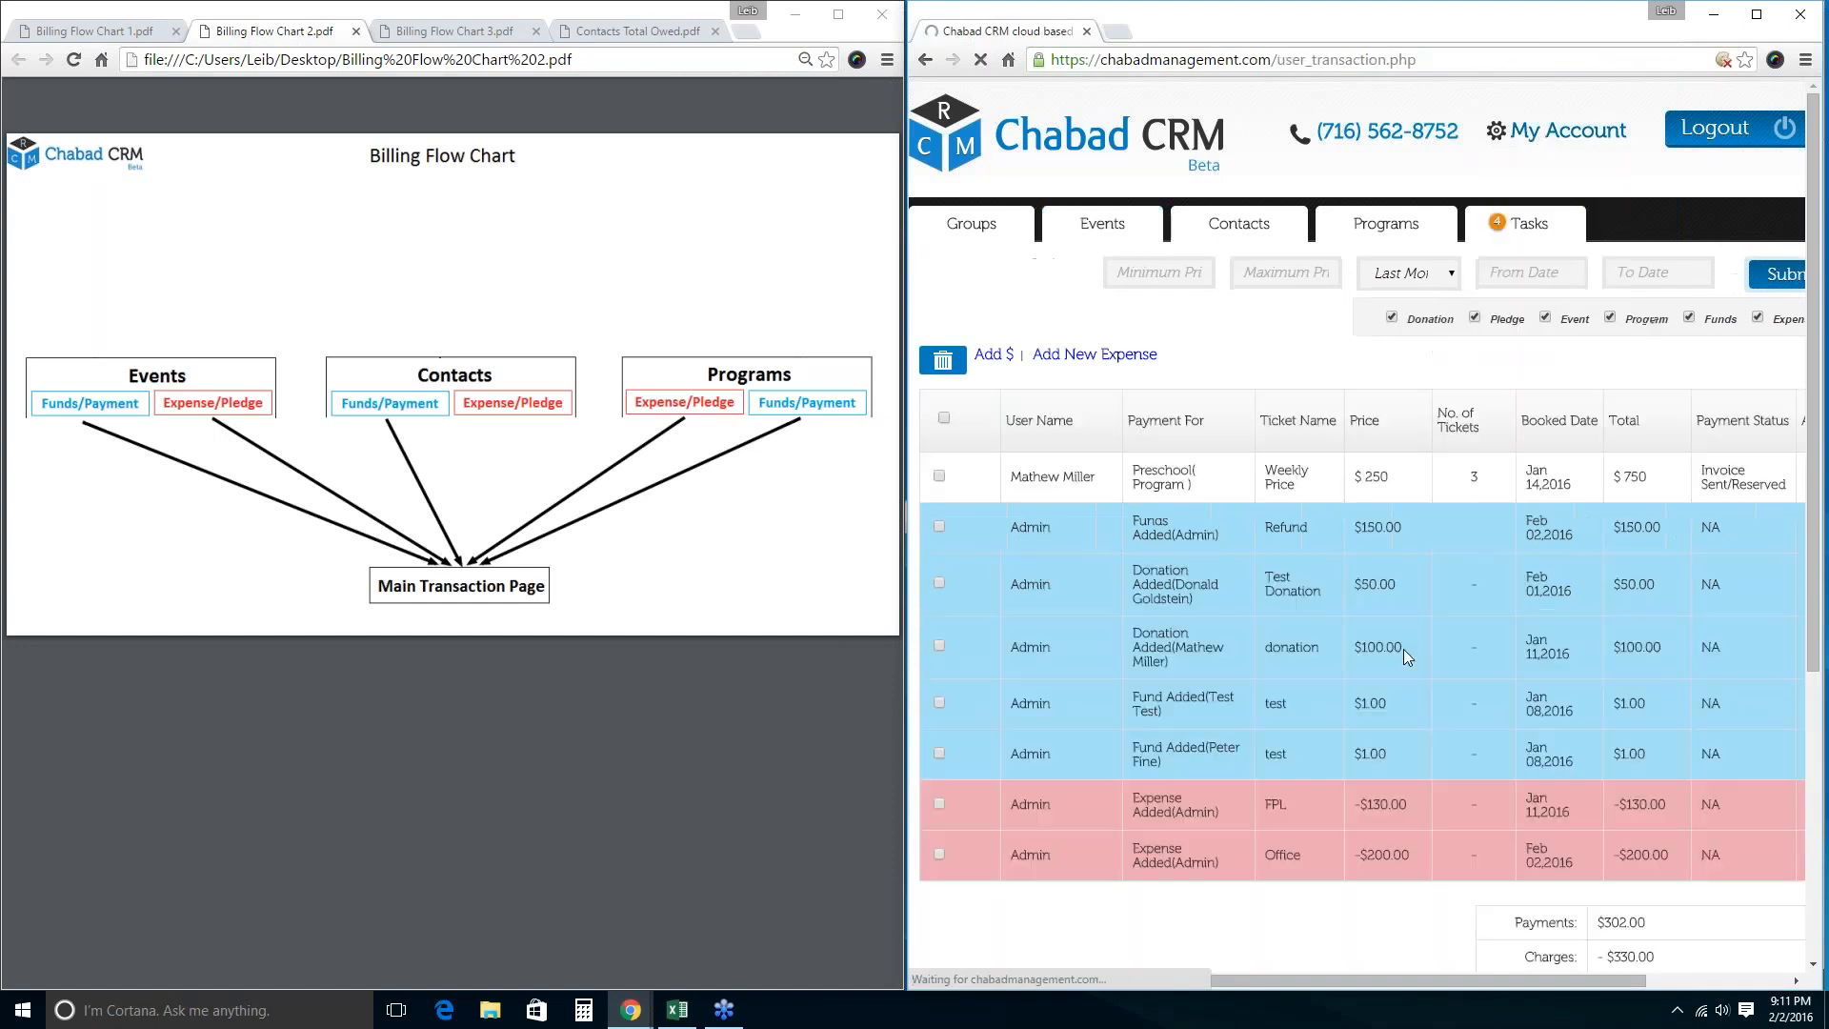
Review the Refund entry in the transaction history, then open the Programs list showing Ert.
scroll(1404, 653, down, 2)
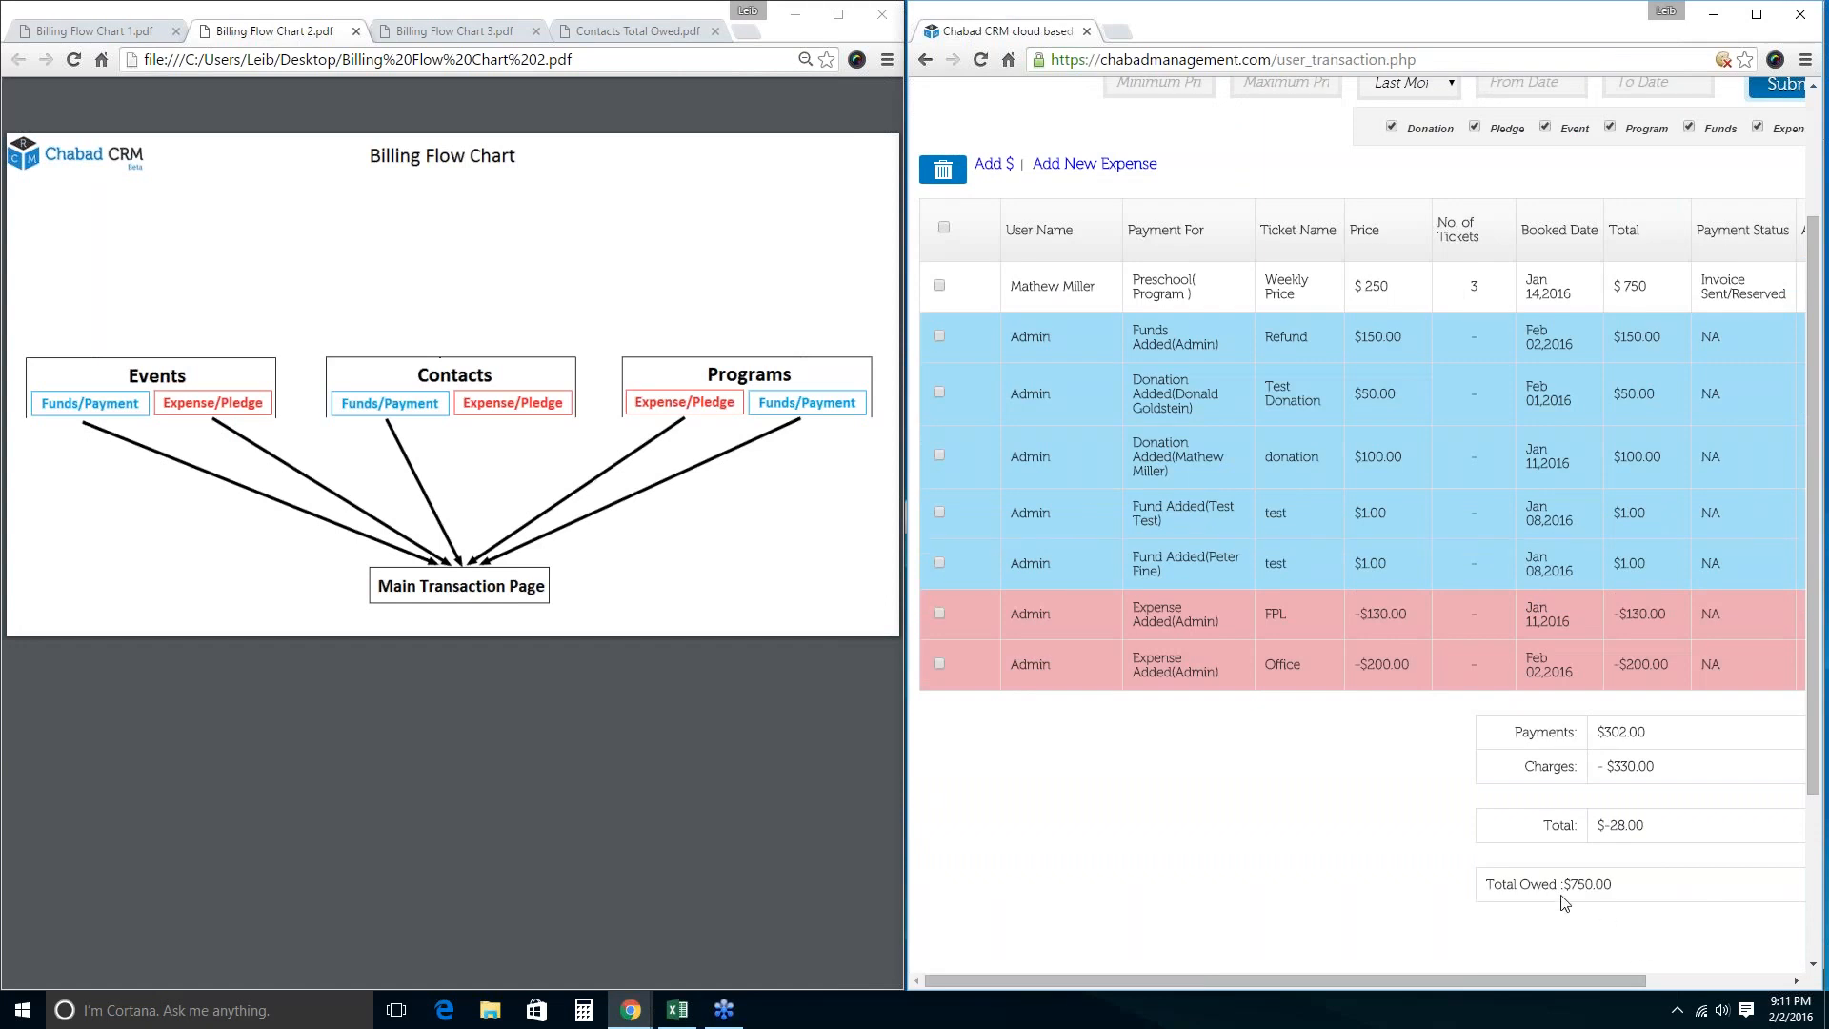
double_click(1286, 336)
scroll(1524, 743, up, 2)
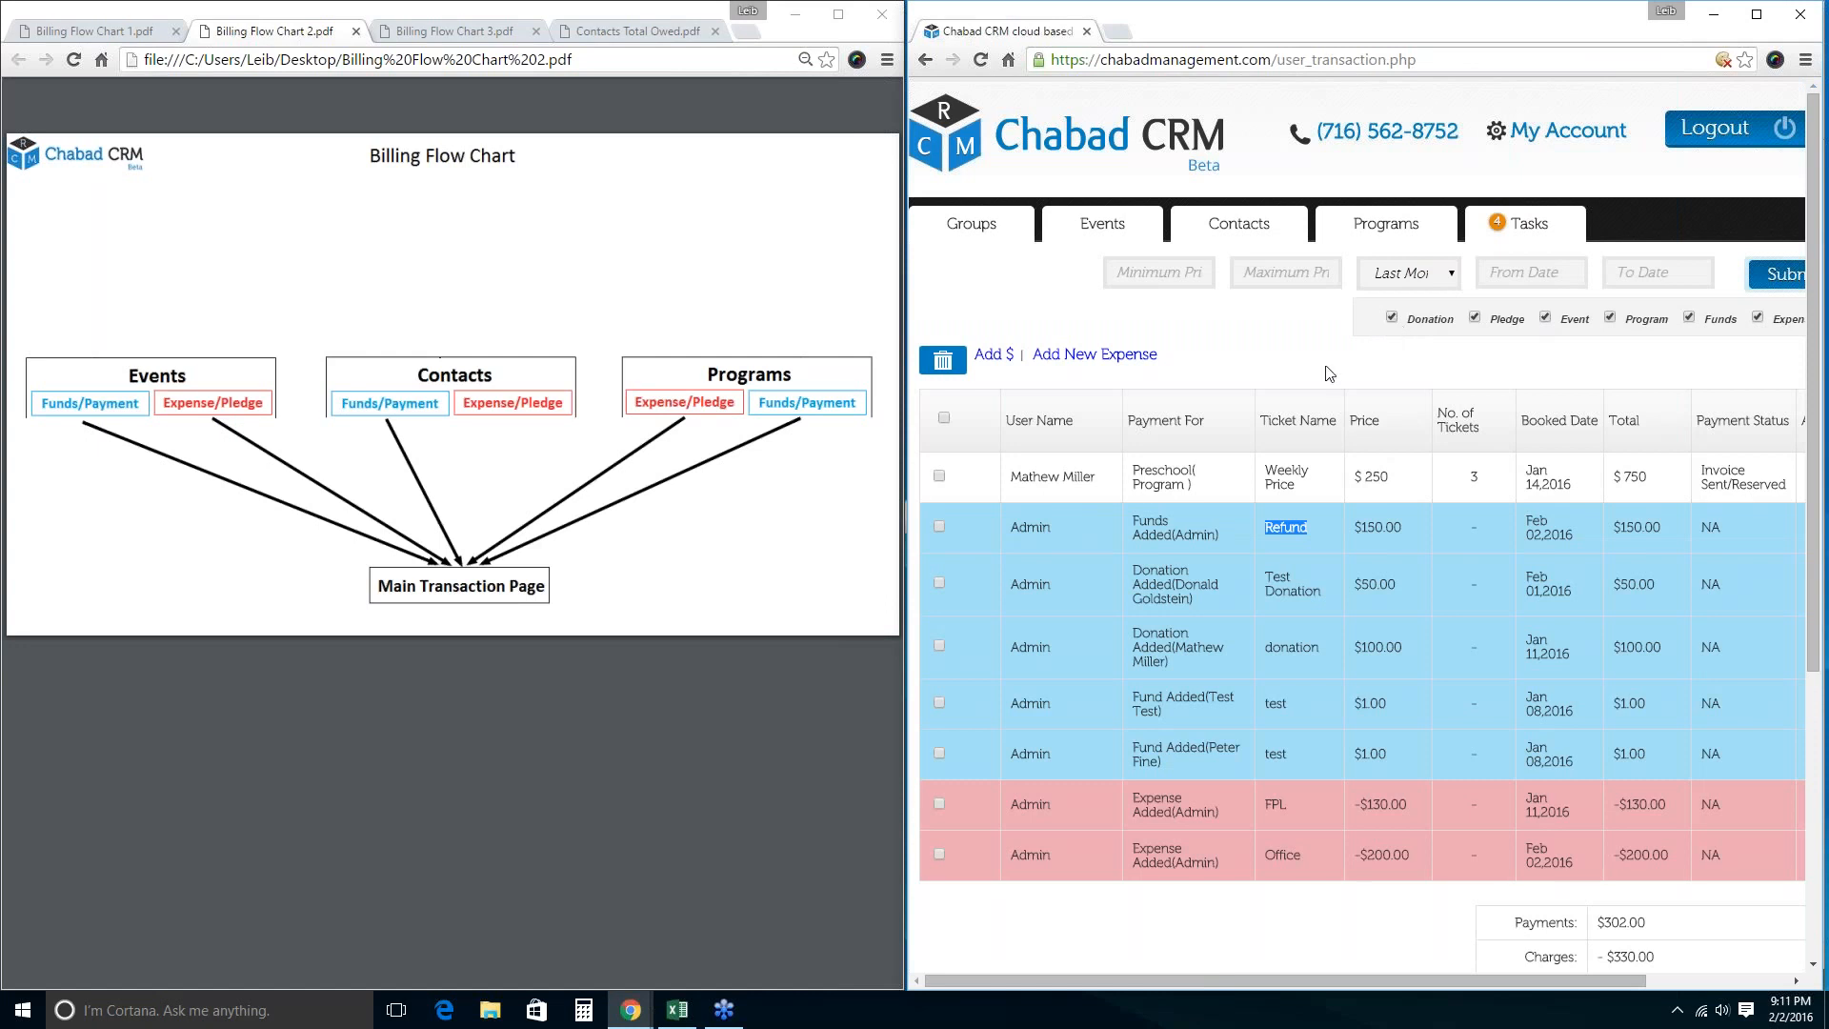
click(1375, 225)
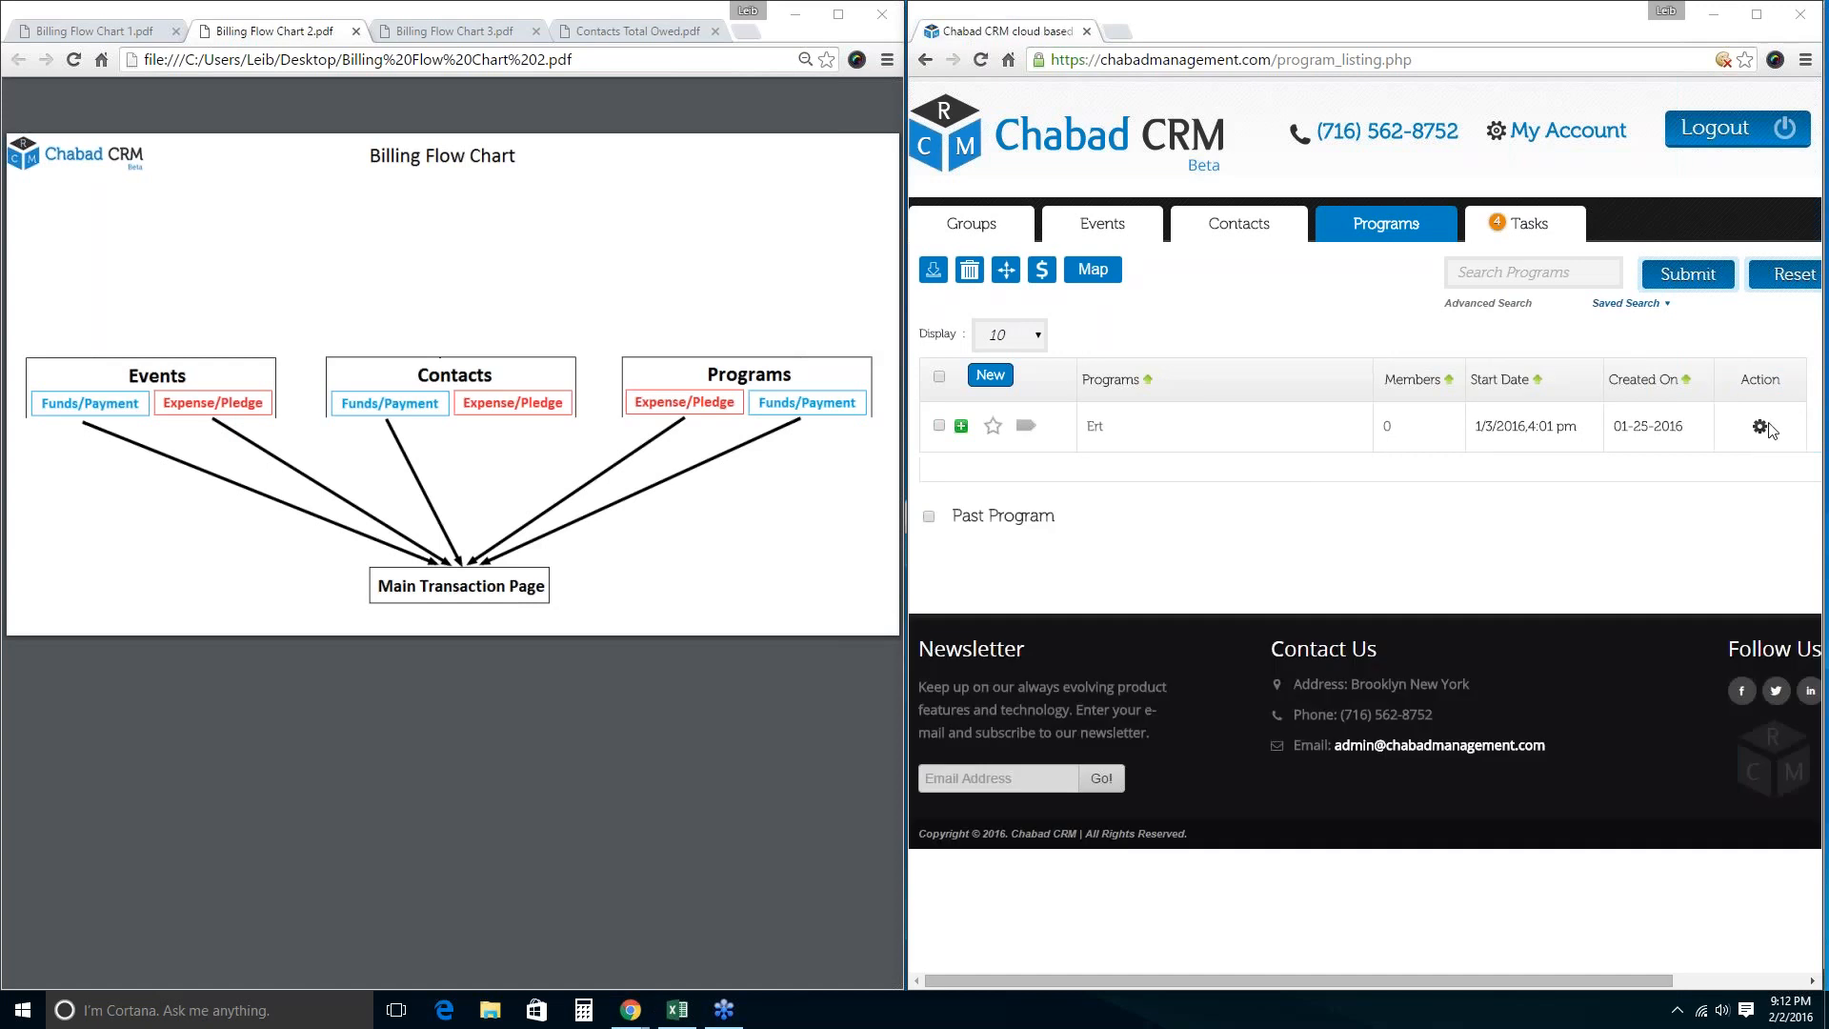
Rename the Ert program to 'Pre School' and open its billing with the -$200.00 Office expense.
click(1763, 426)
click(1803, 490)
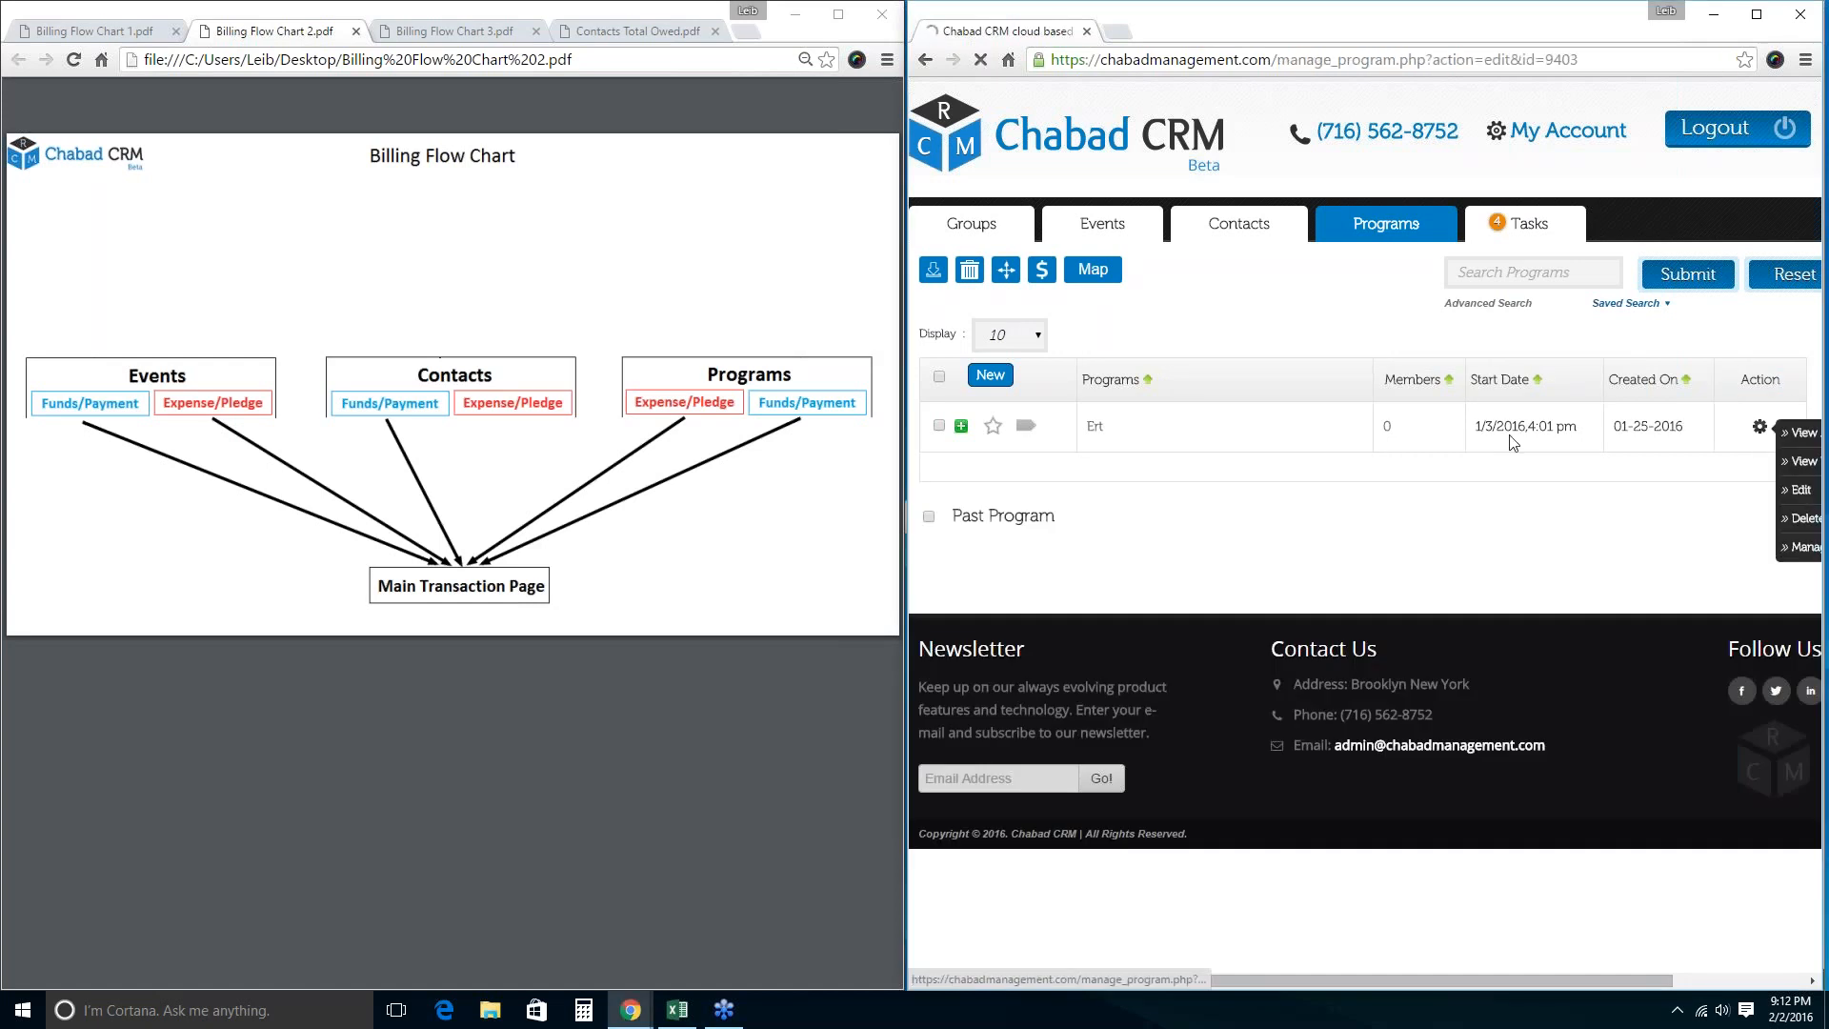
click(1195, 340)
double_click(1196, 339)
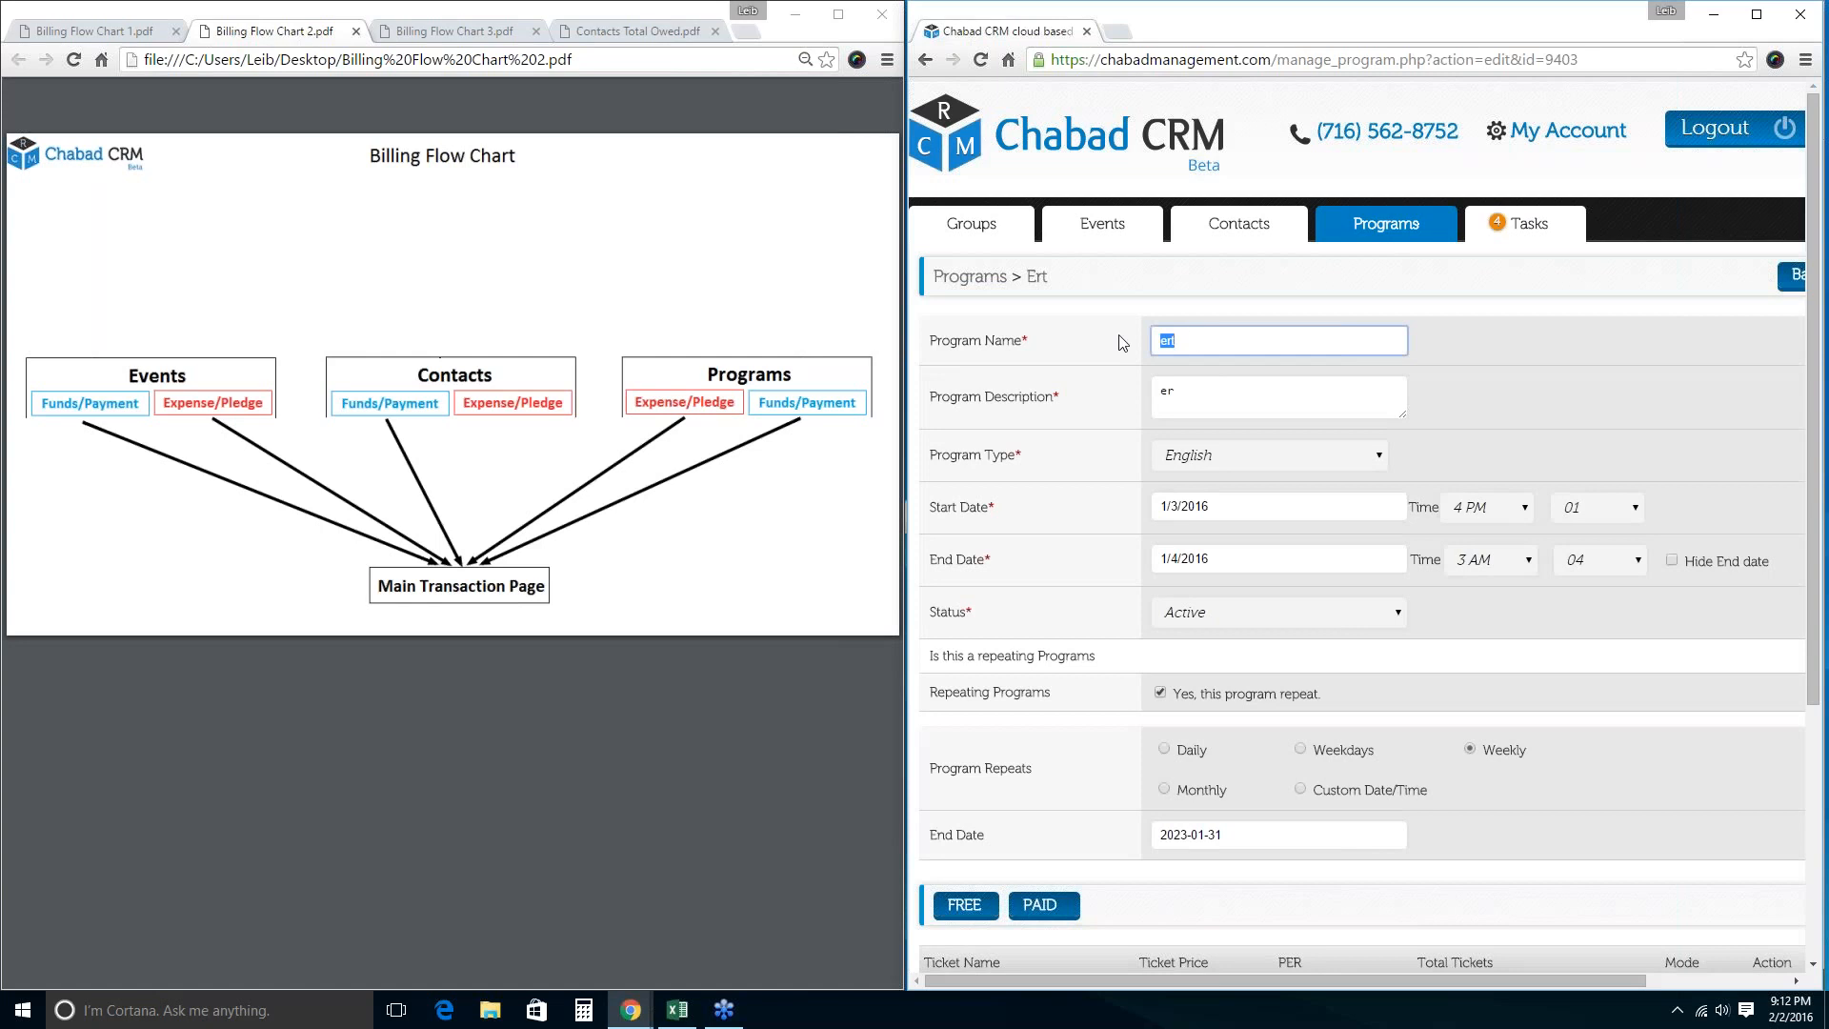
text(PRe)
key(BackSpace)
text(re School)
key(Return)
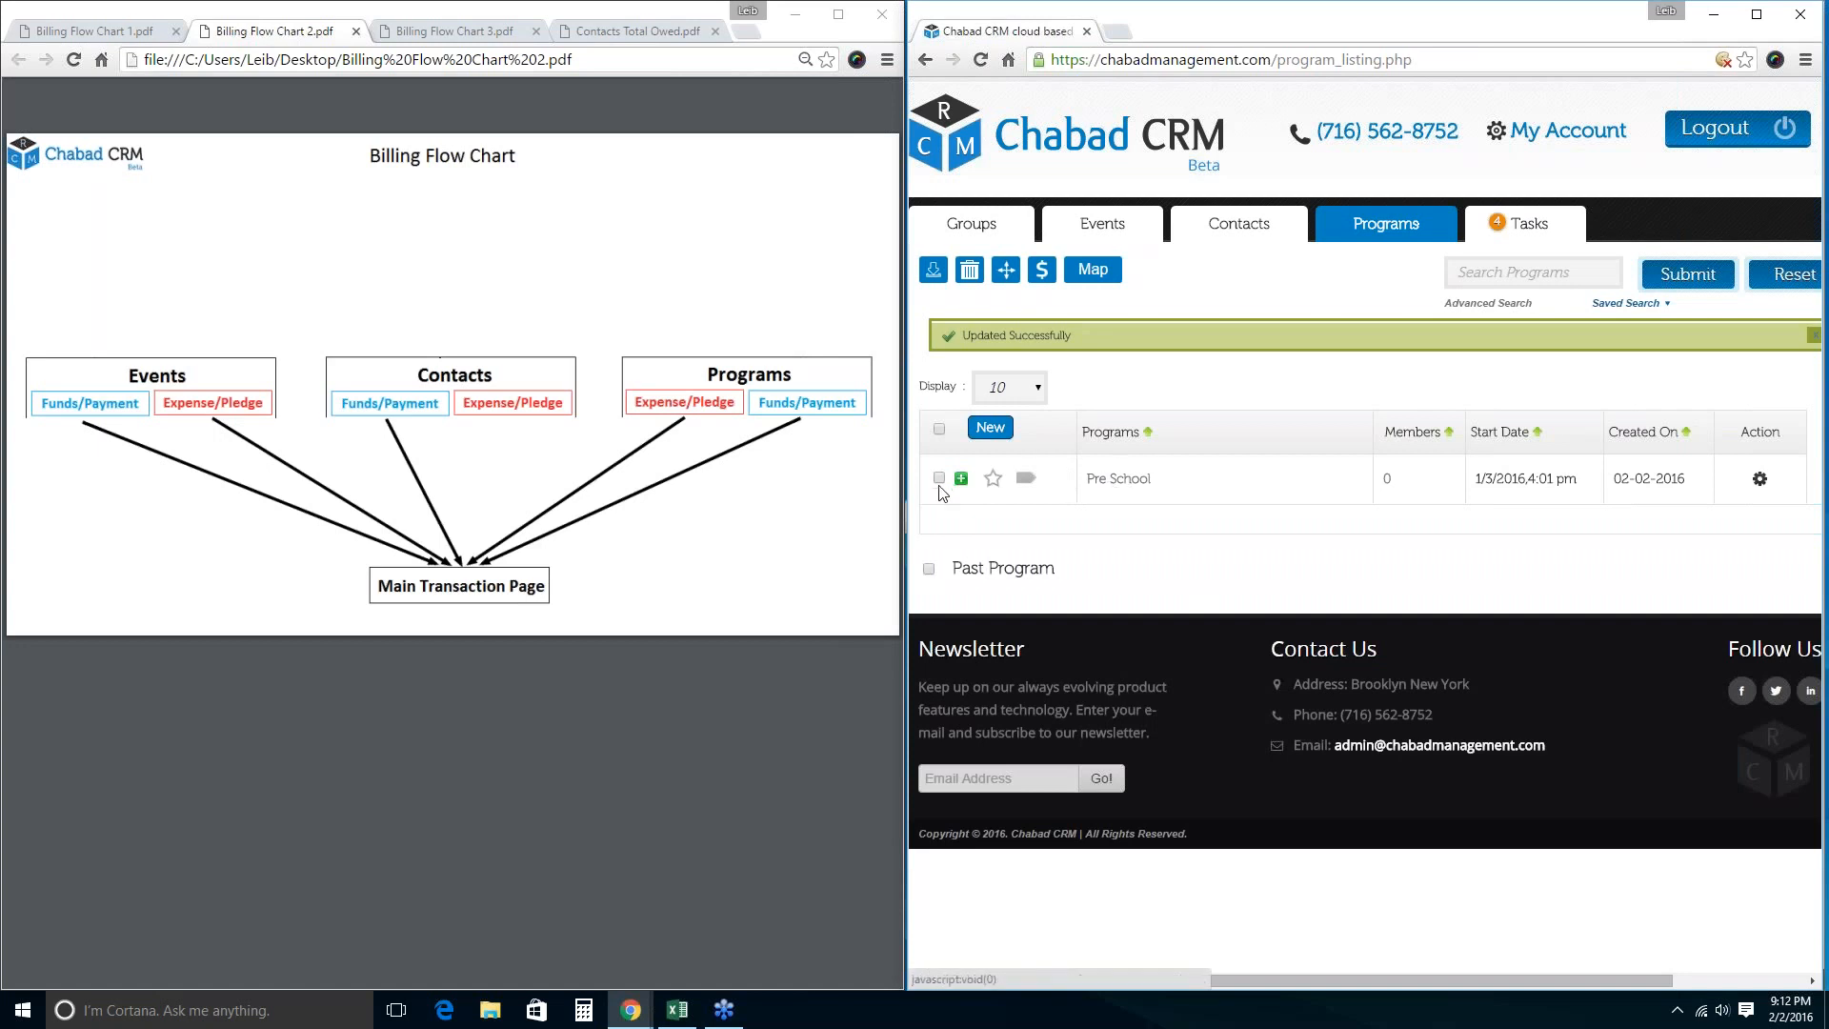
click(939, 478)
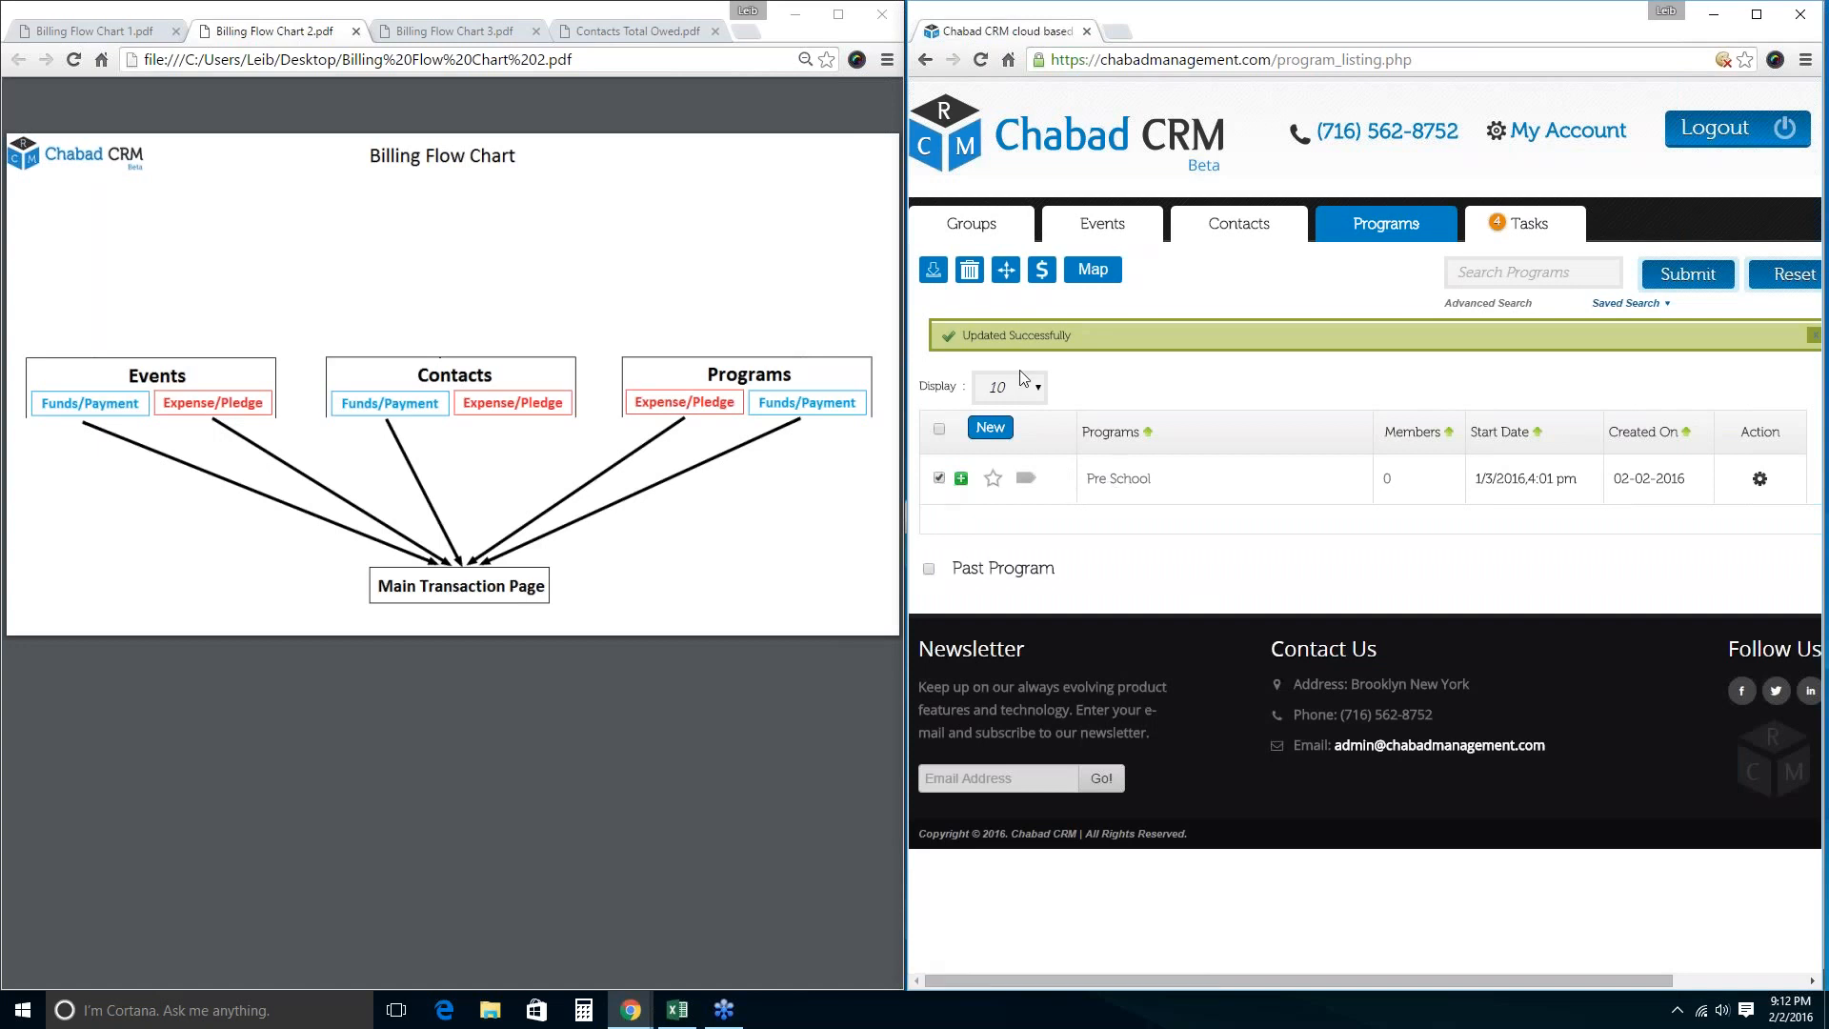
click(1042, 271)
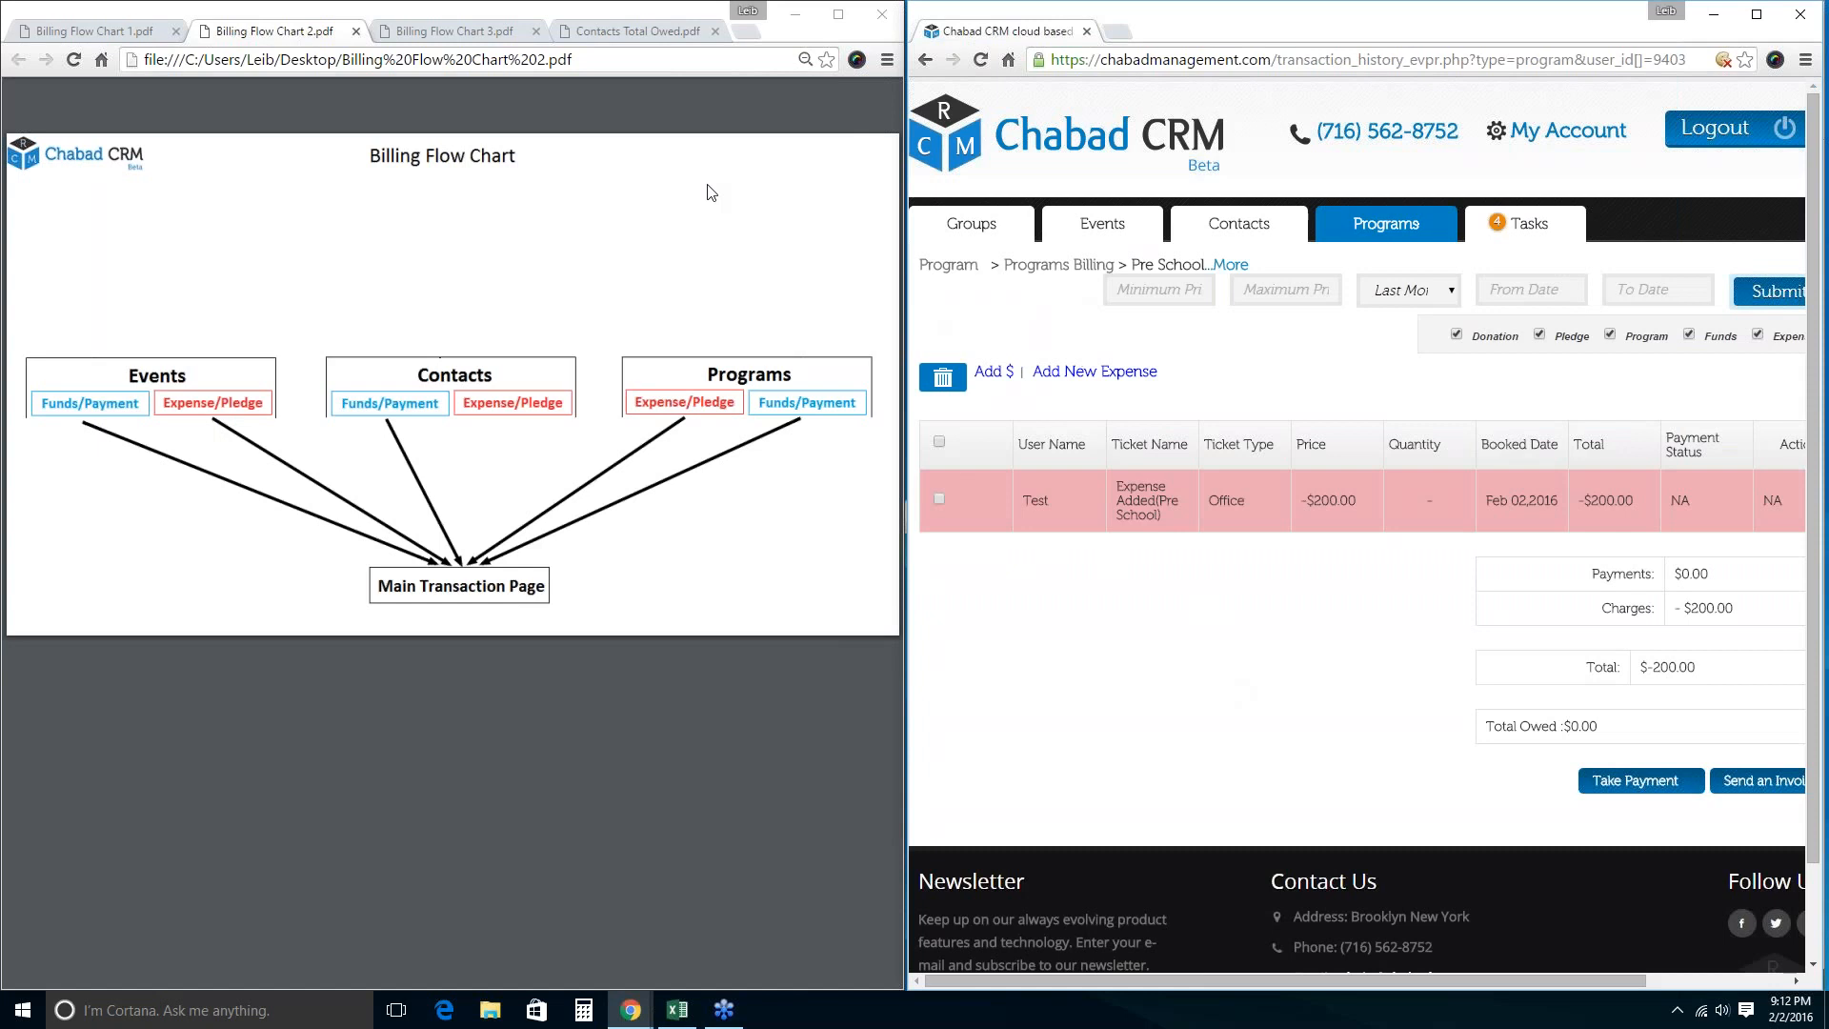
Open the full transaction history, showing Payments $302.00 and Charges -$330.00 with Refund and Office entries.
click(849, 204)
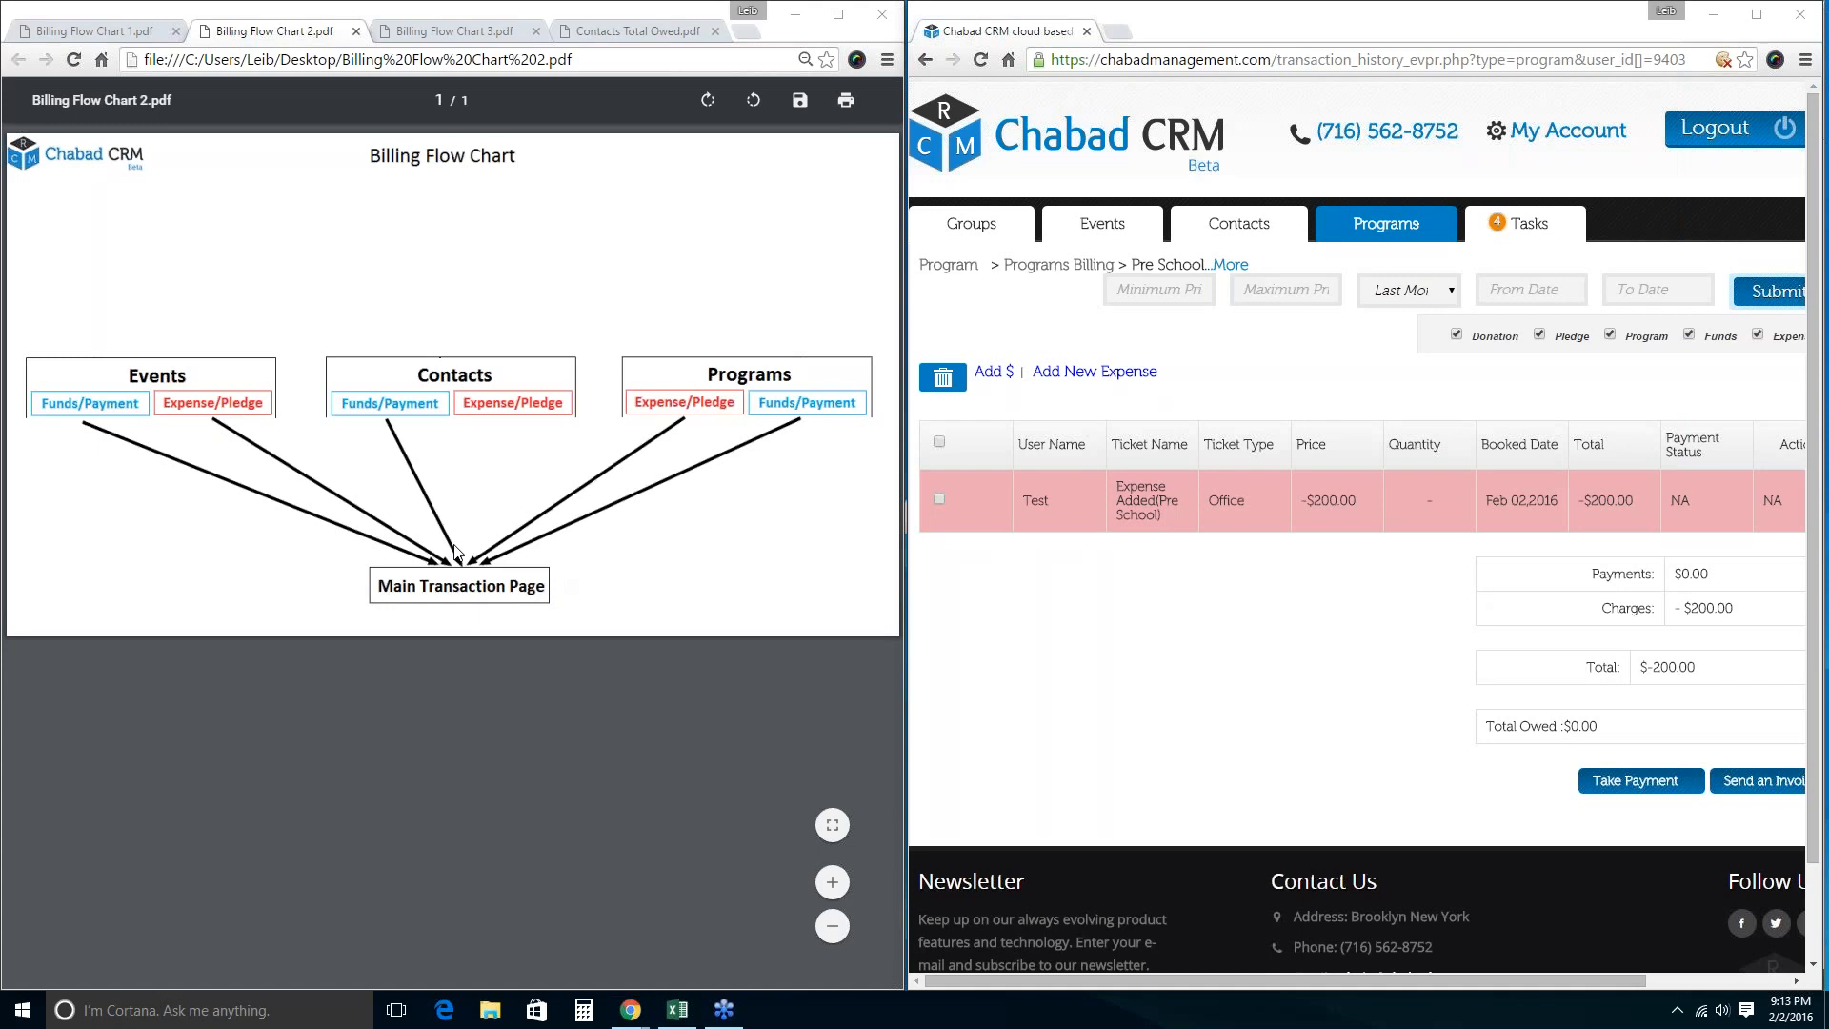
click(1543, 145)
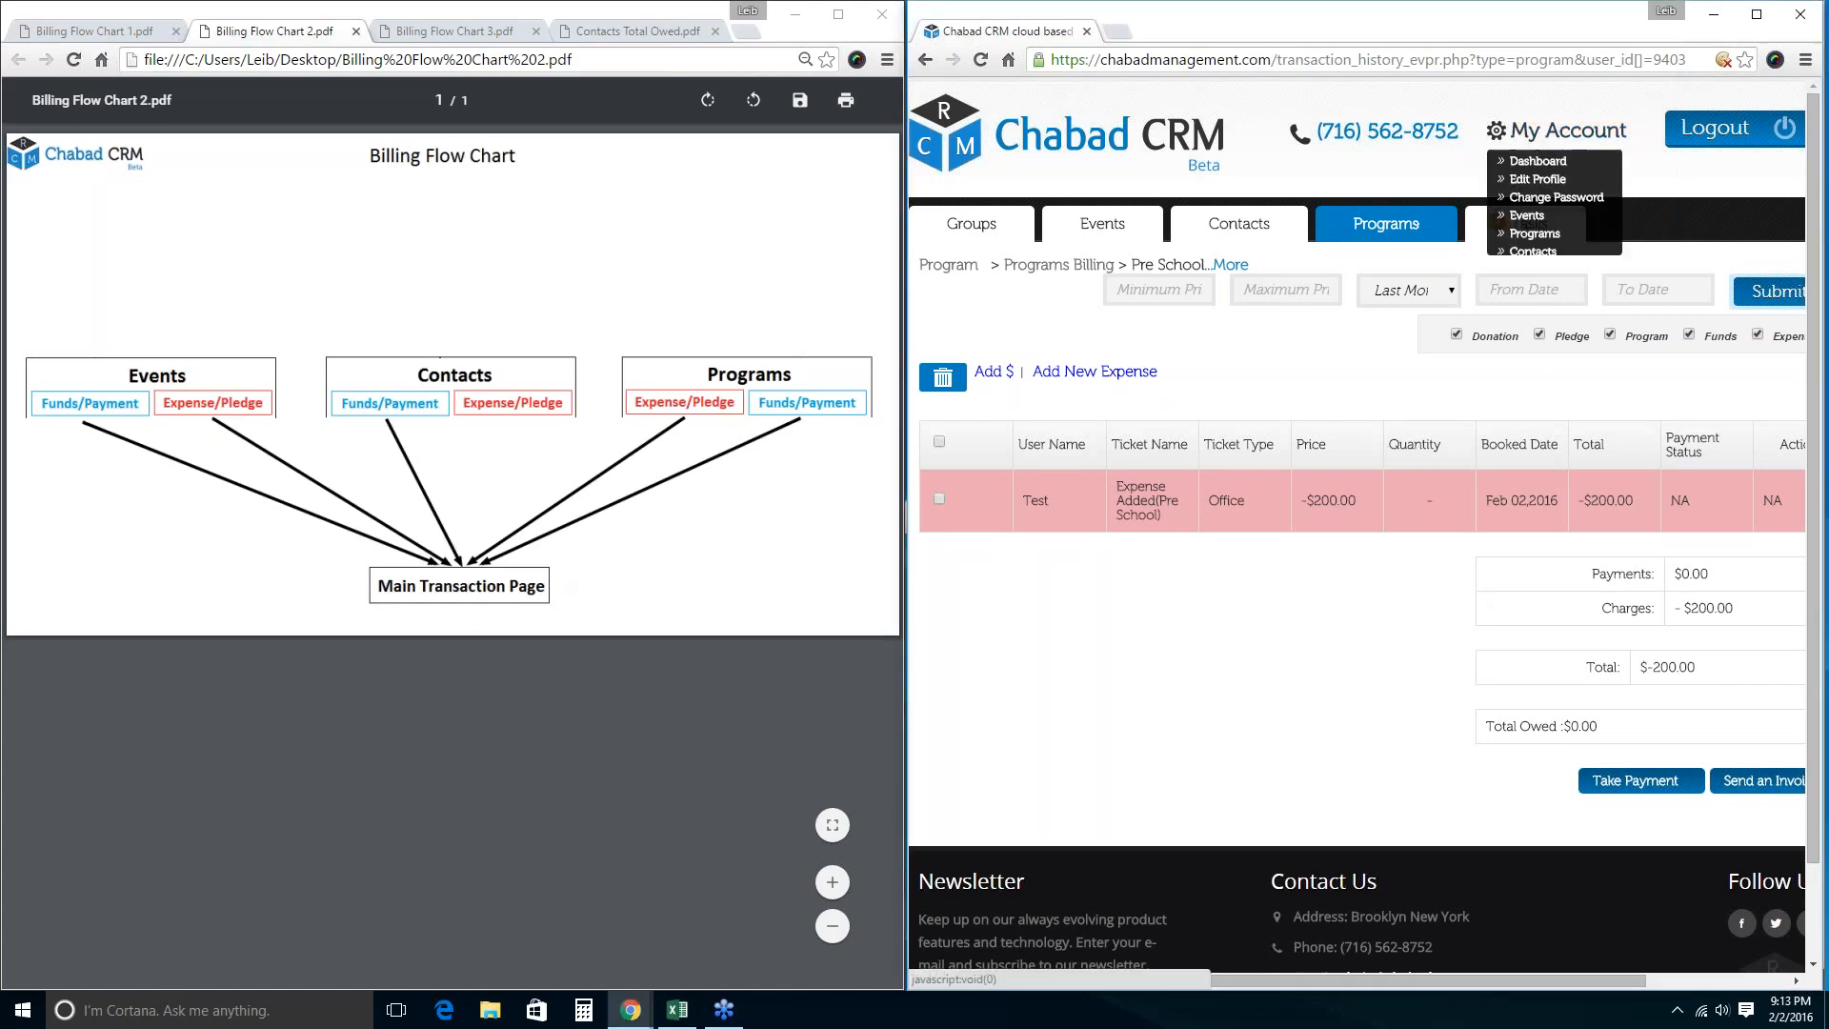
click(1576, 275)
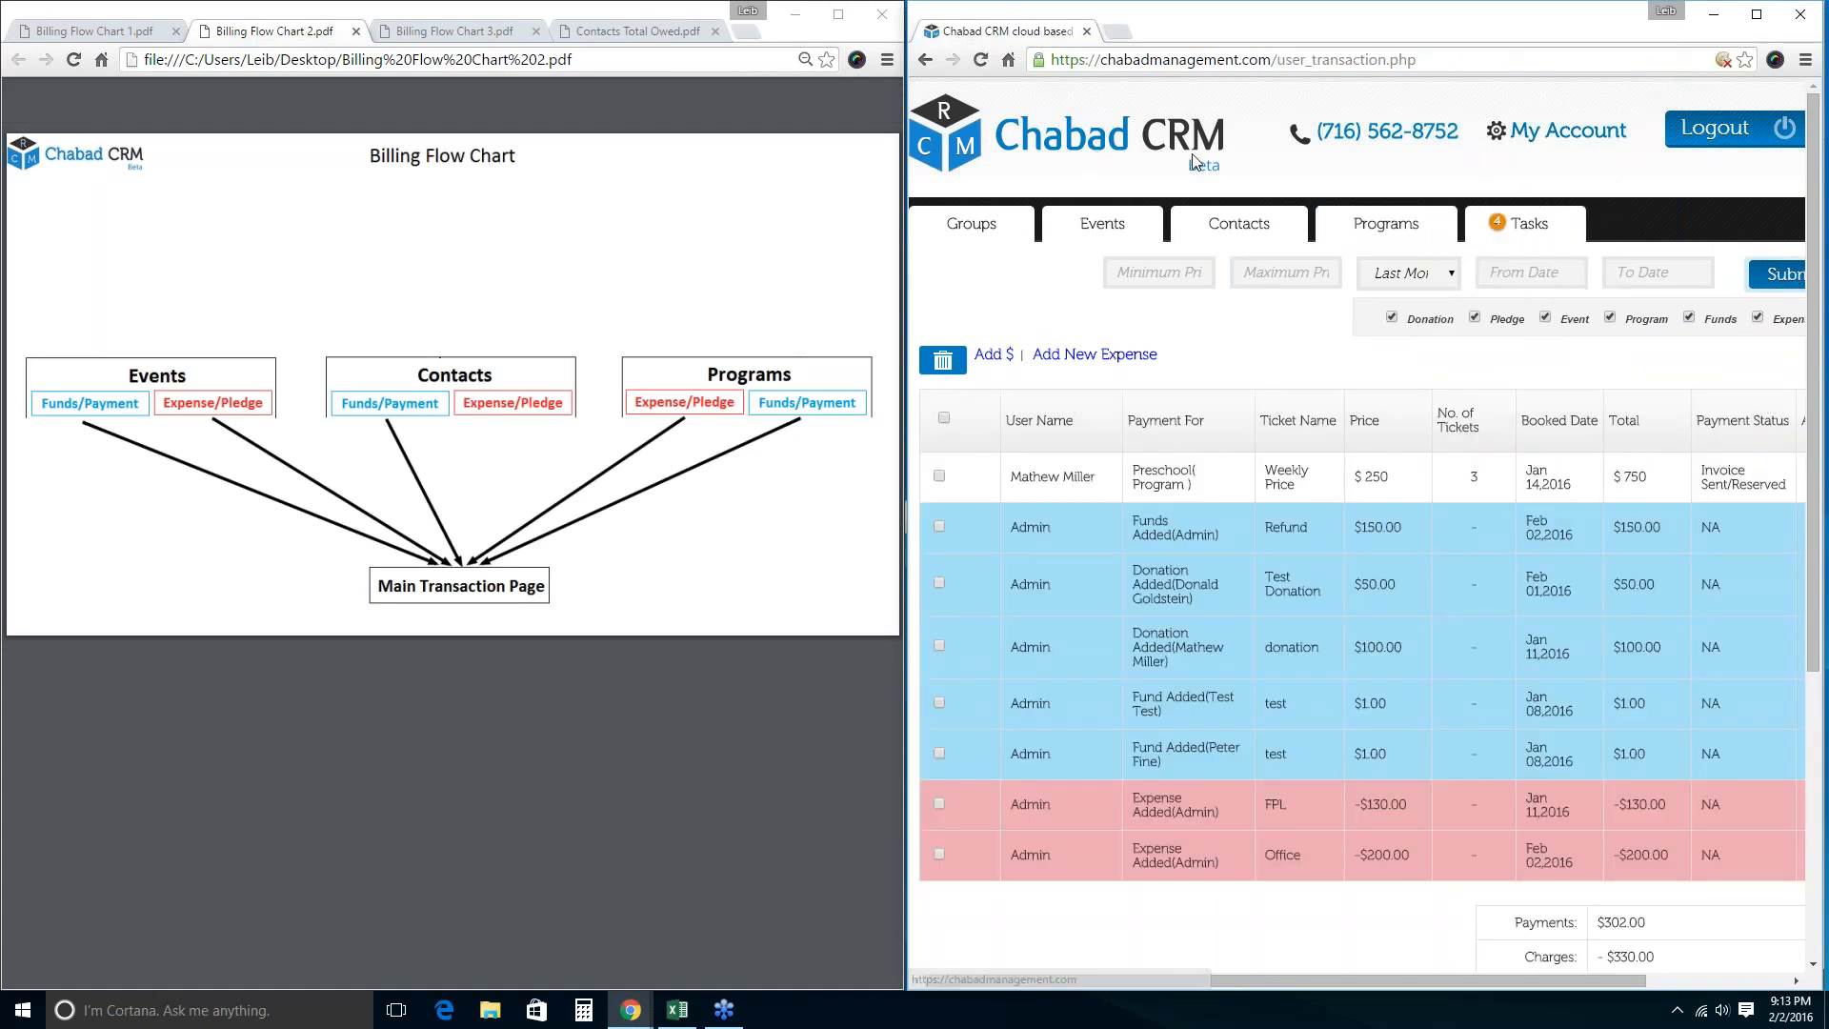
Open and cancel the add-expense form, then switch to the Contacts list of five contacts.
click(1072, 356)
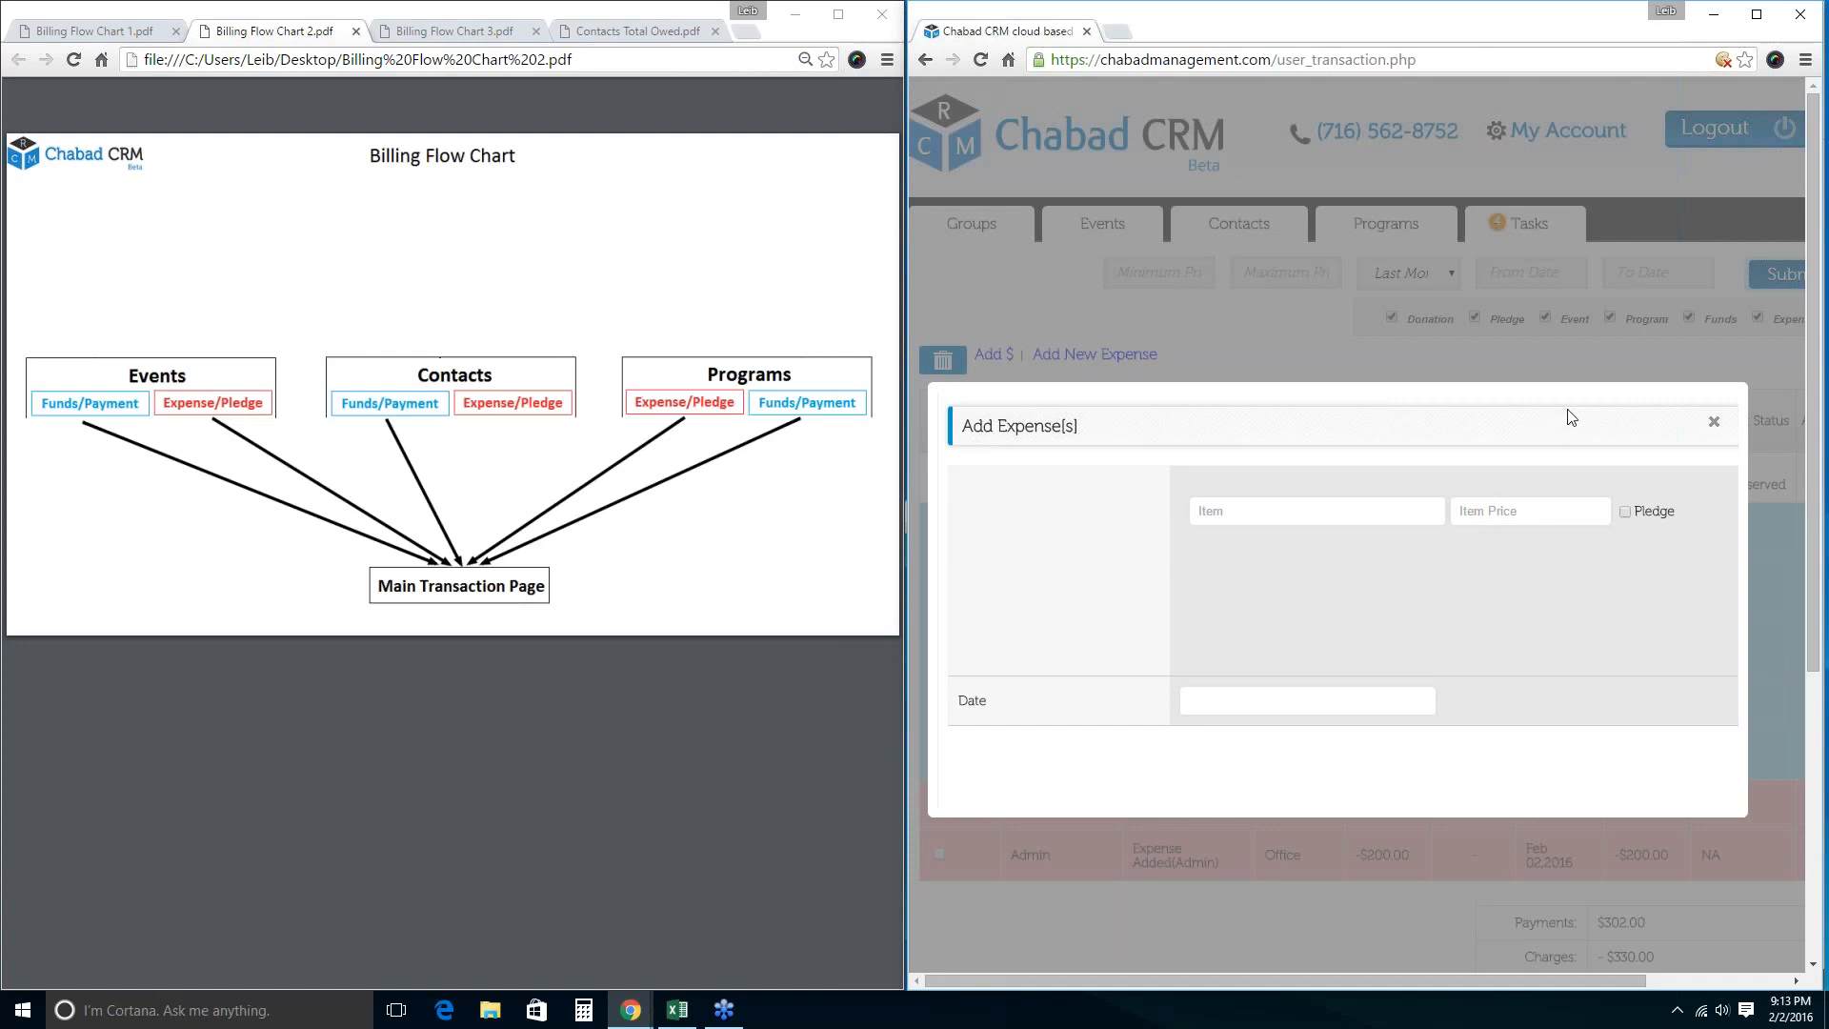
click(1713, 423)
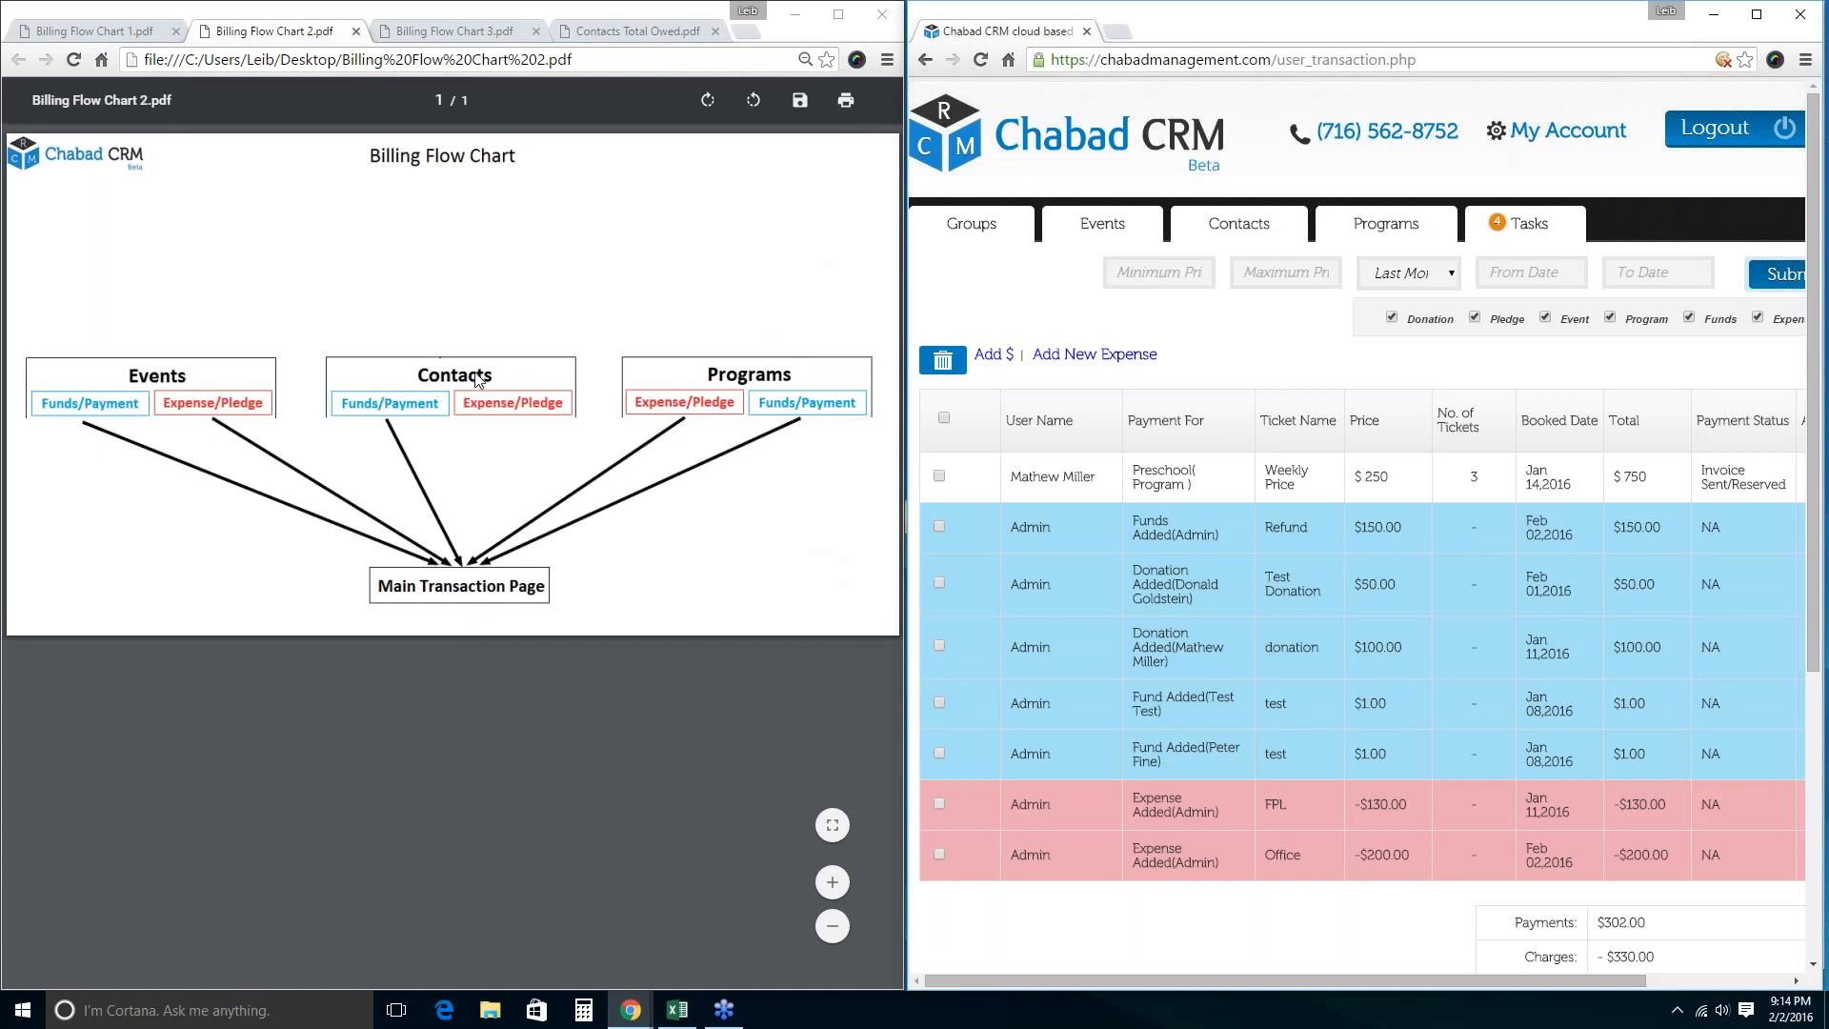
click(1527, 126)
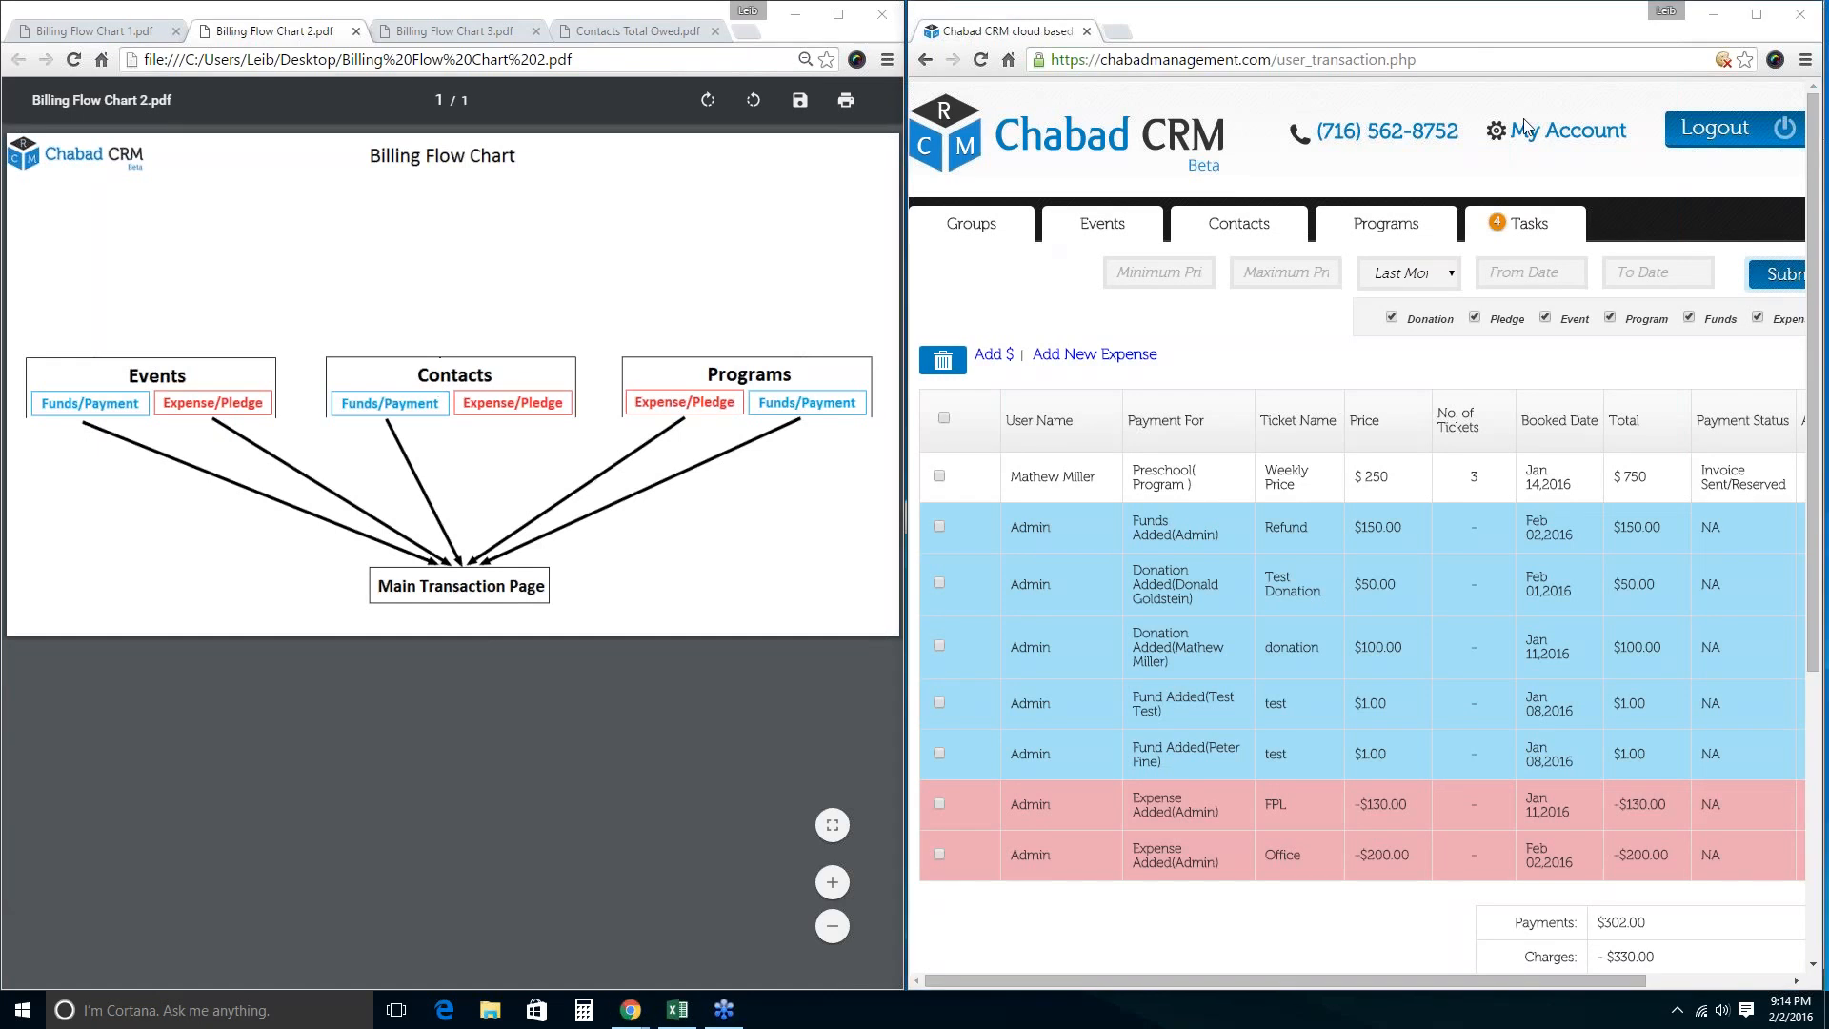
click(1238, 222)
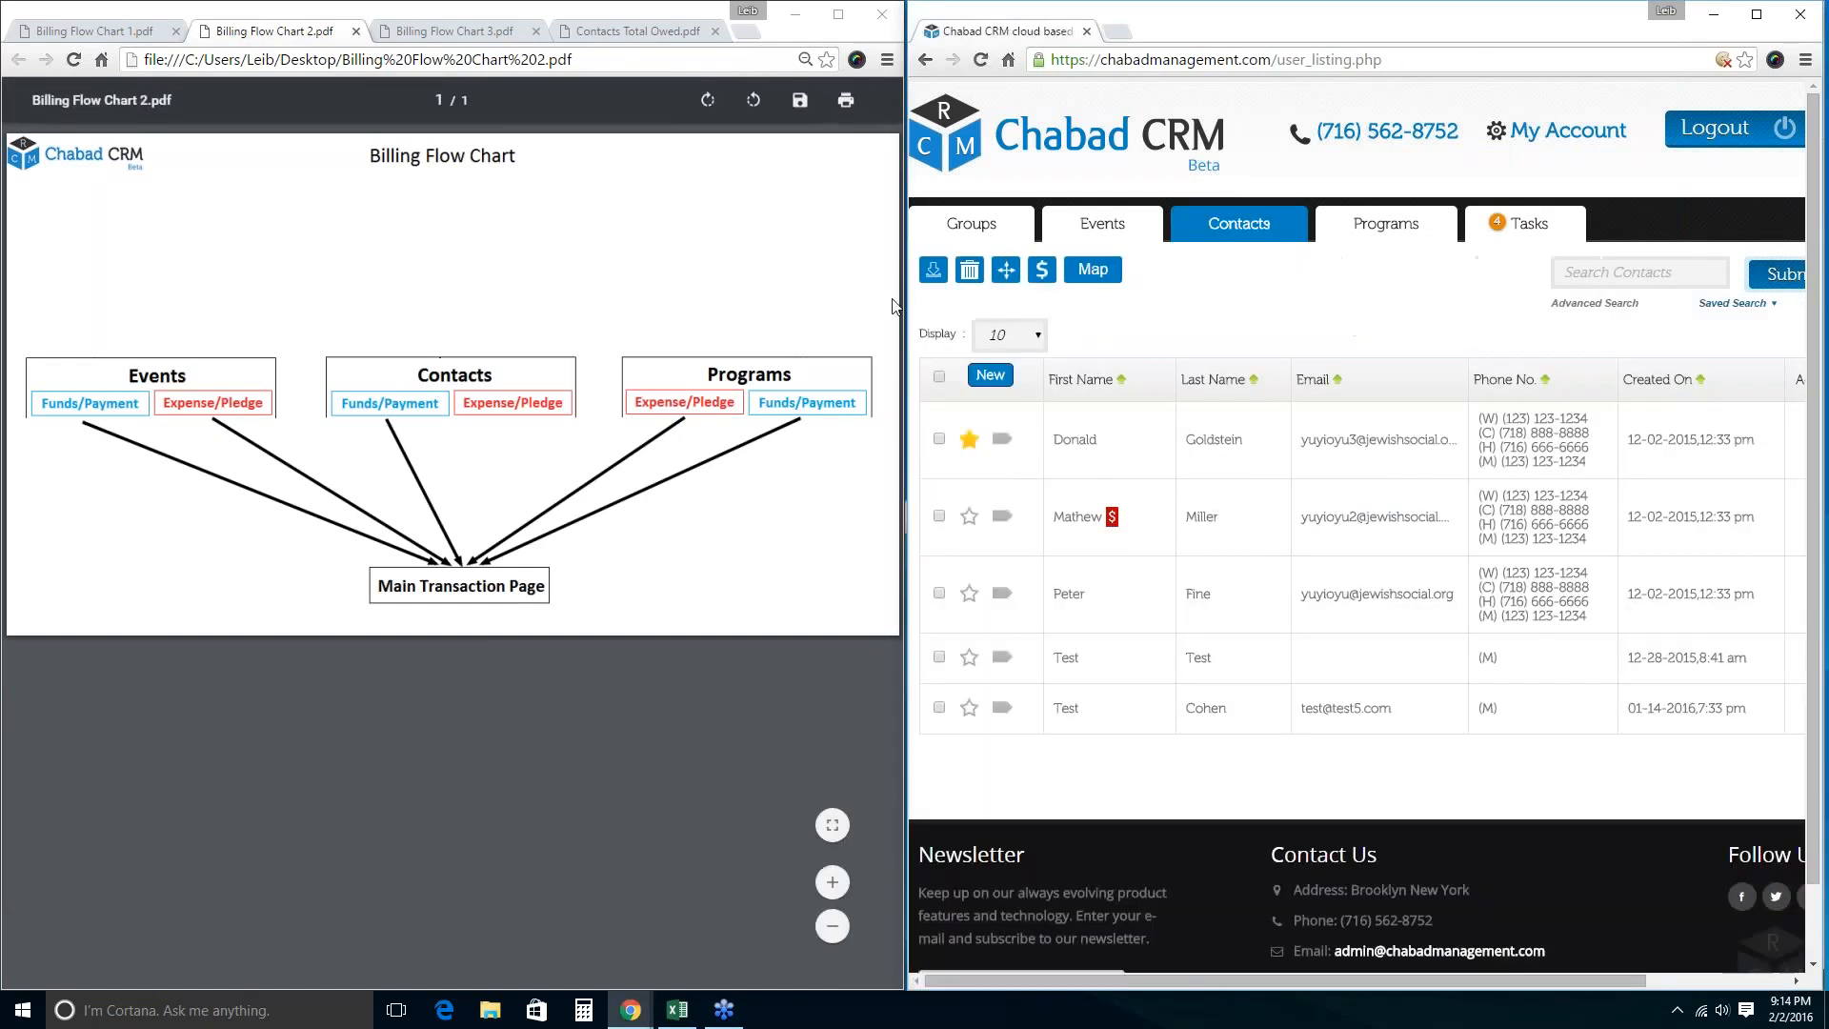
Open the first contact's billing and highlight the $50.00 Test Donation and Test Expense entries.
click(939, 438)
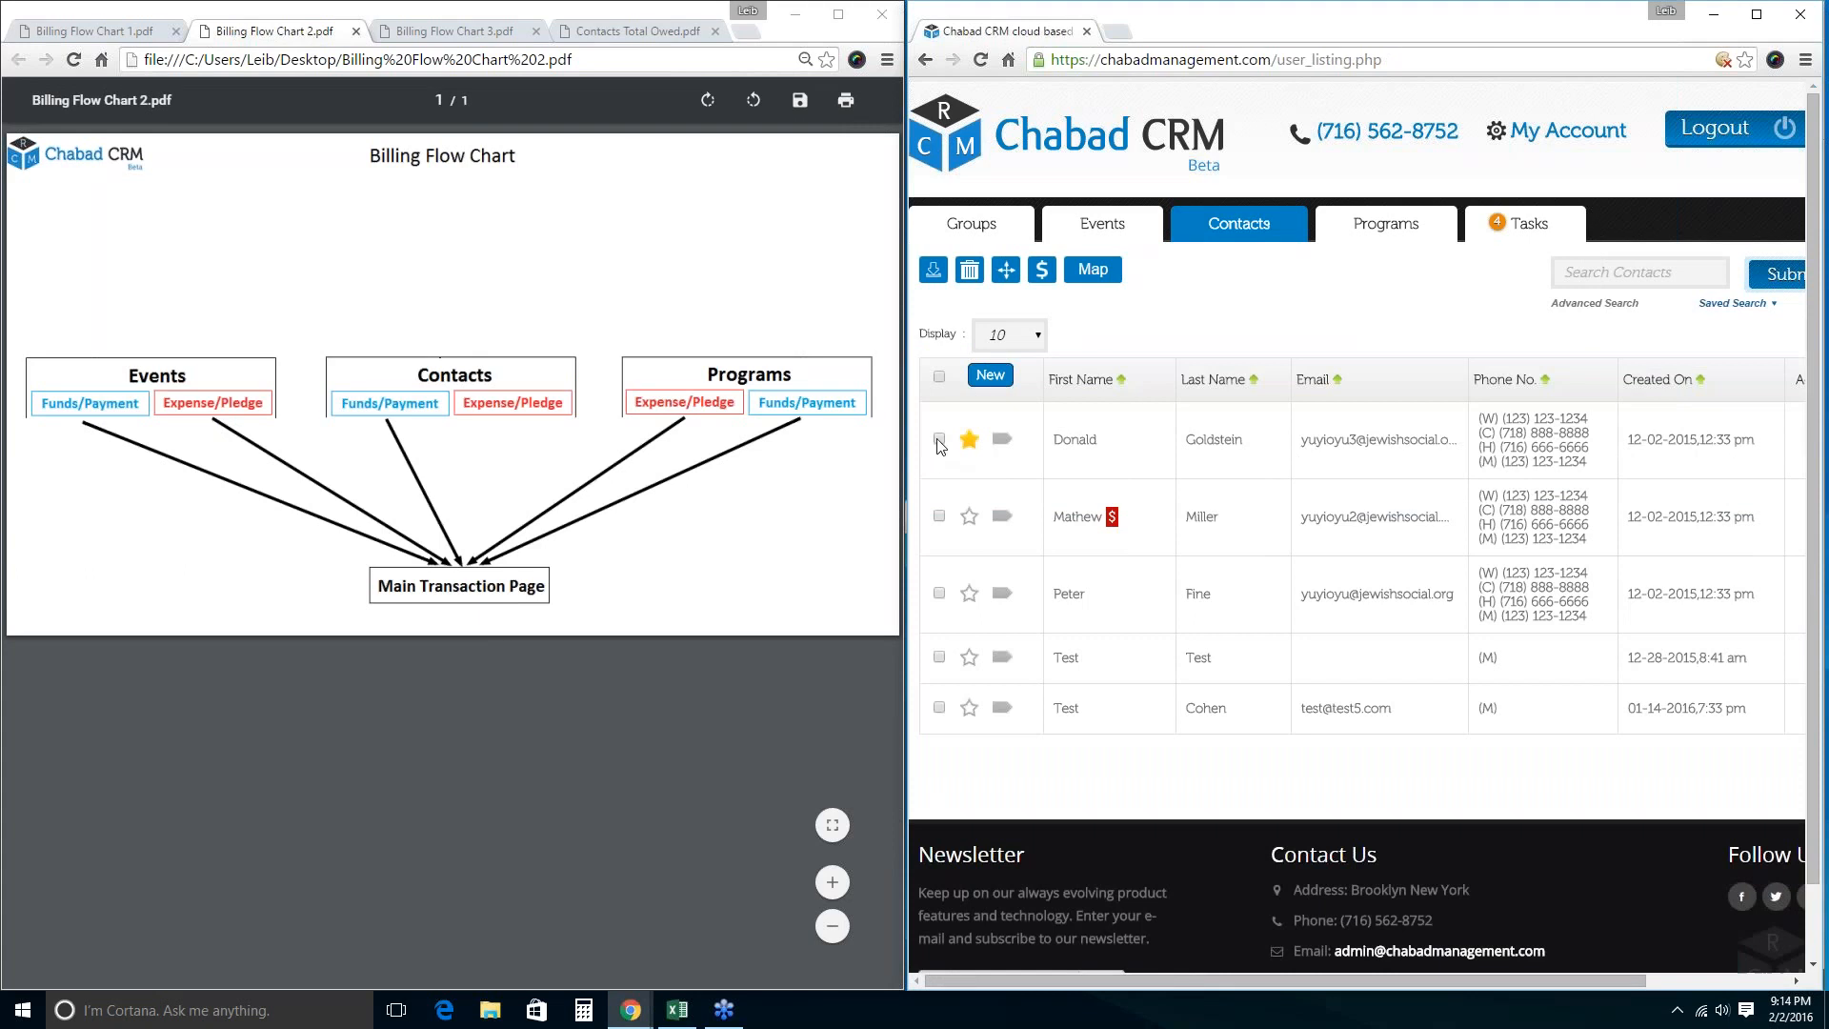
click(1042, 271)
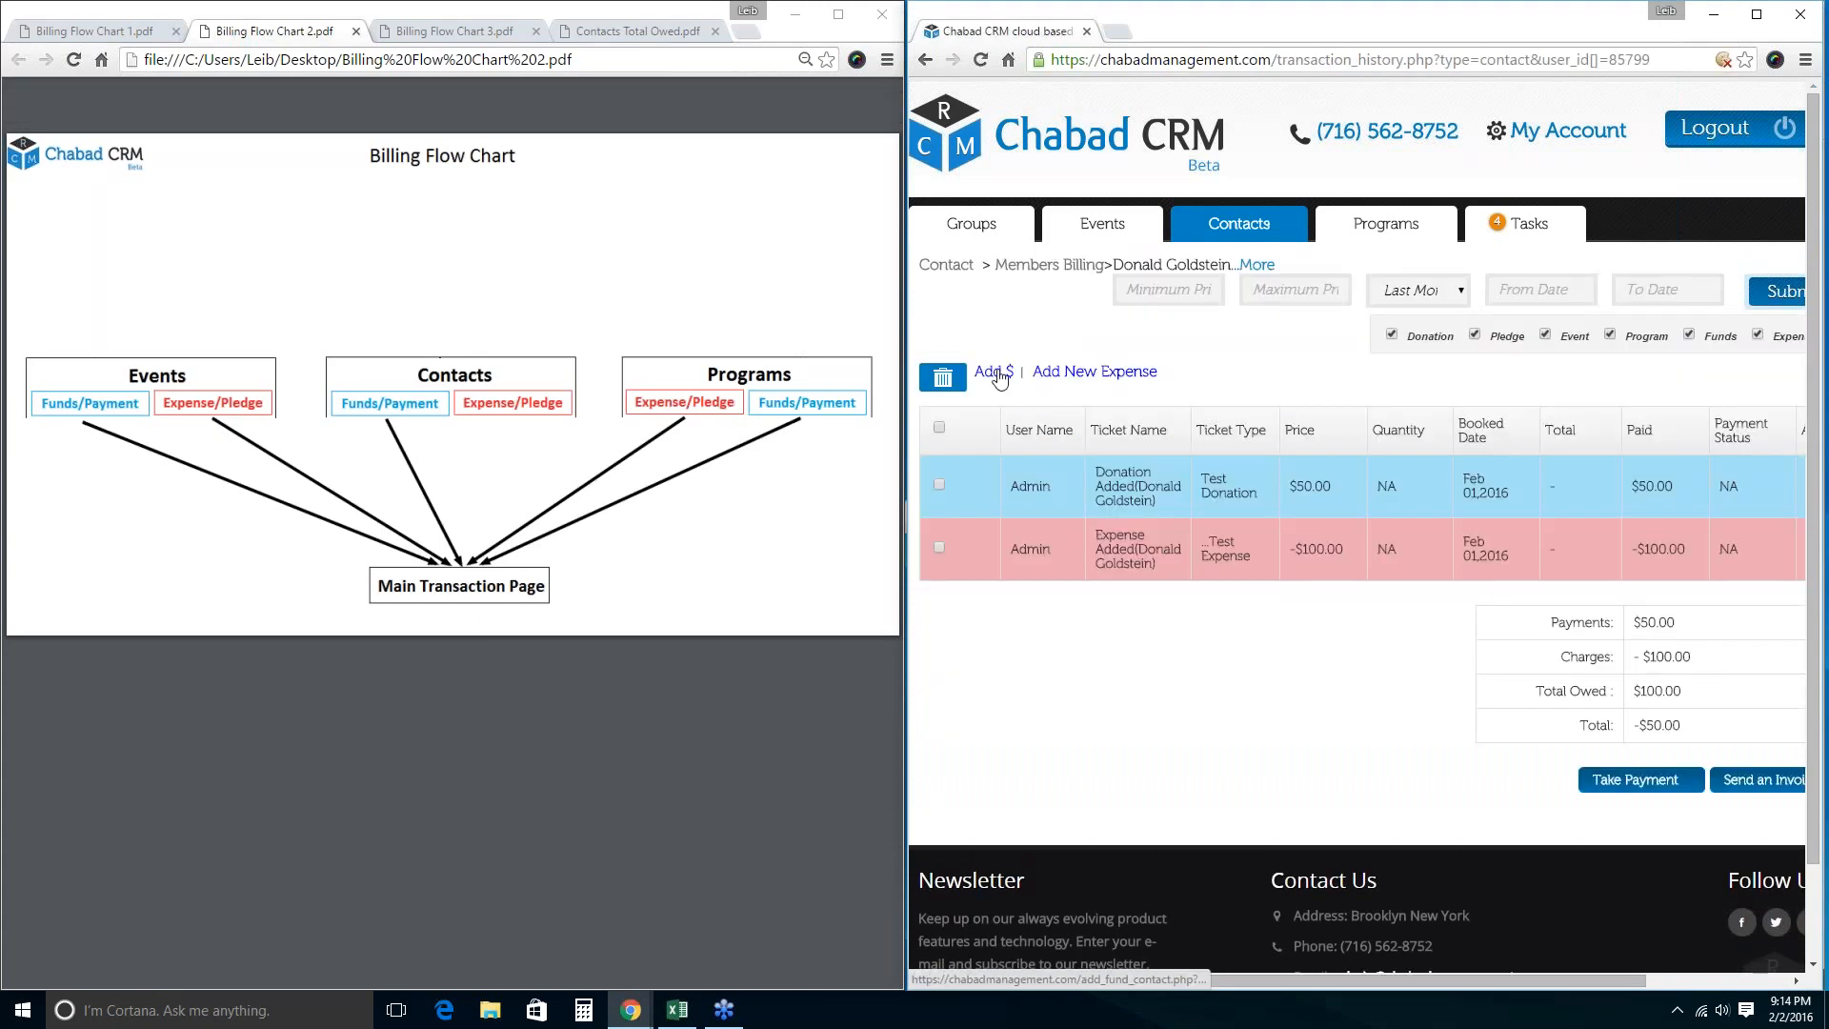
triple_click(1293, 487)
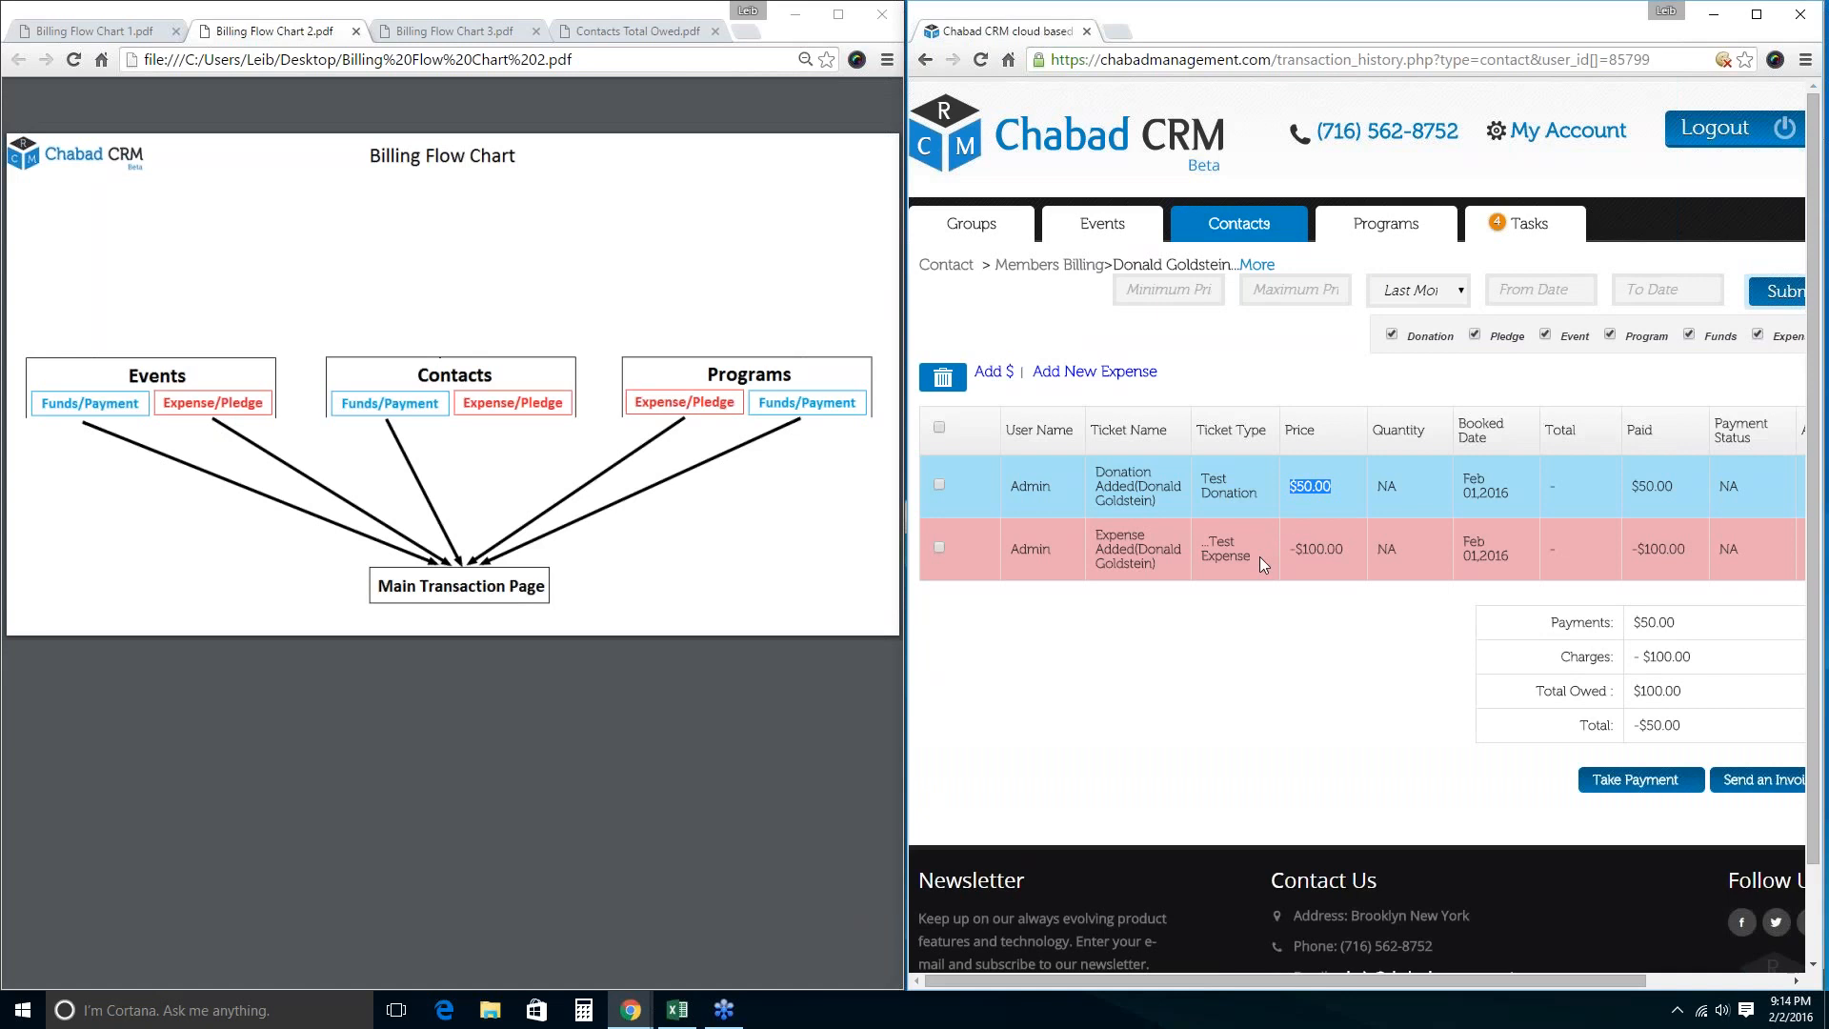
drag(1253, 562, 1204, 543)
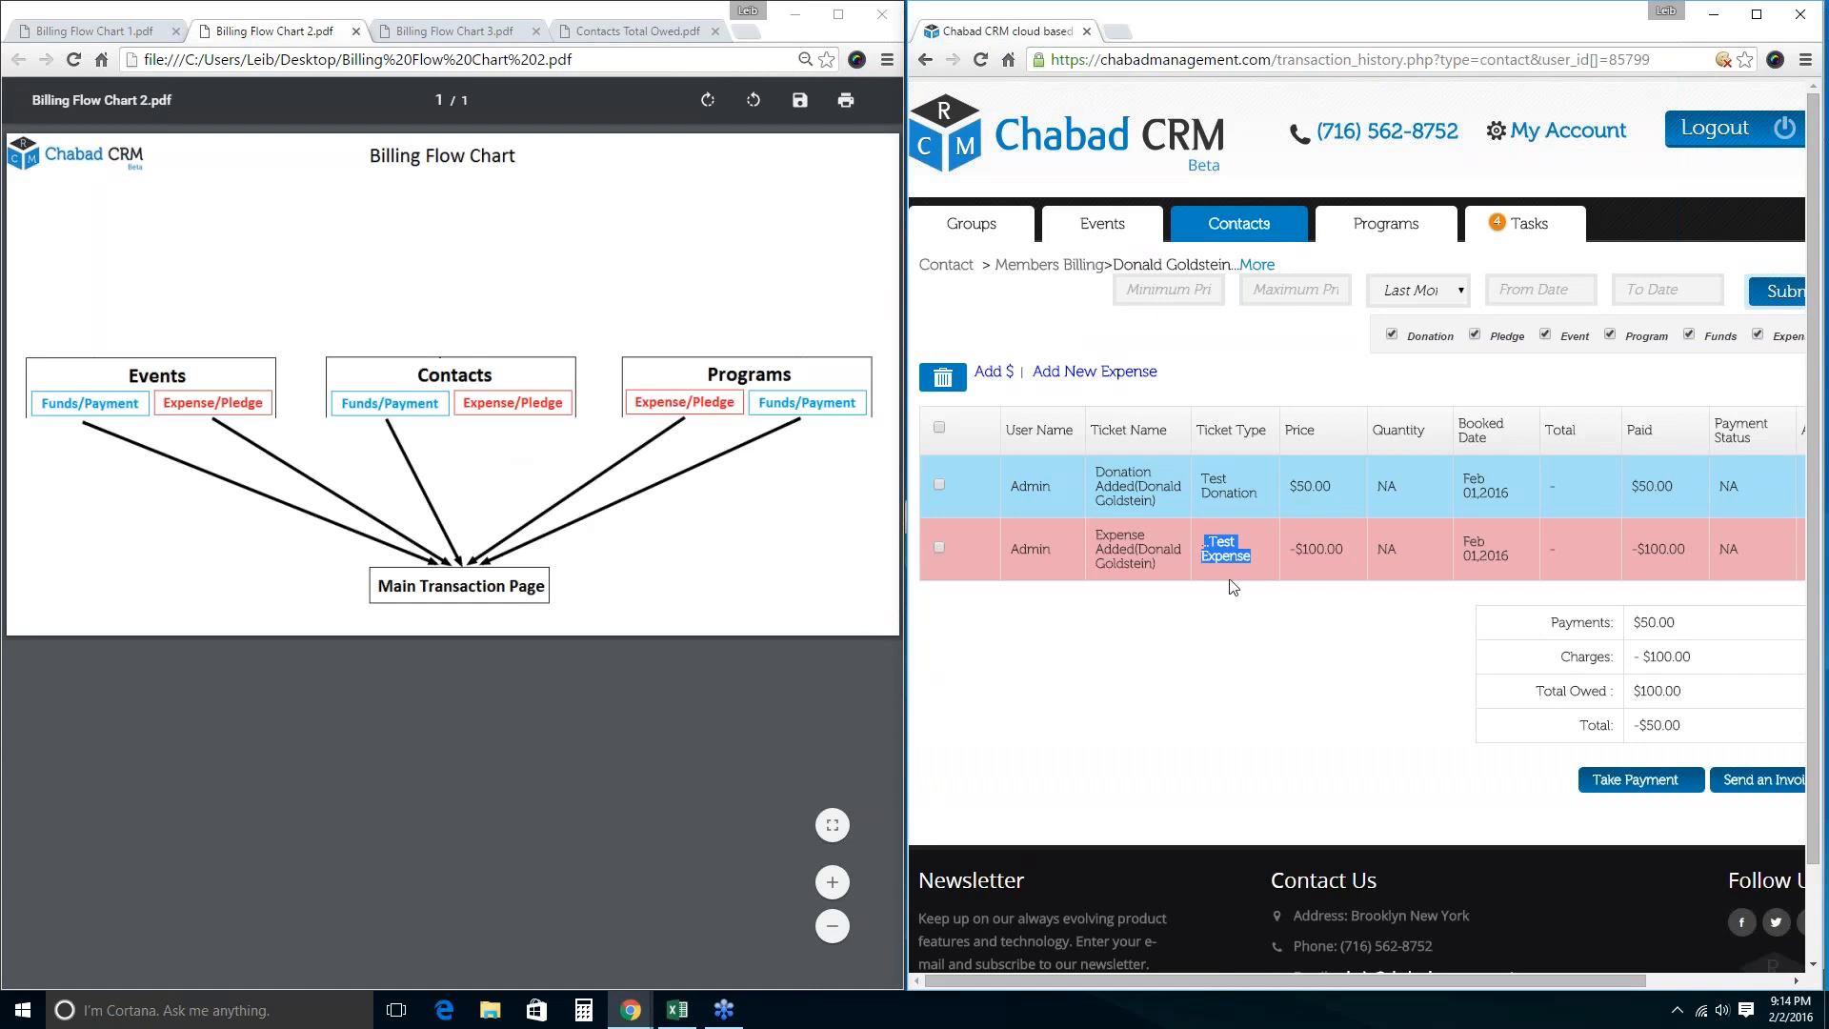
click(1216, 609)
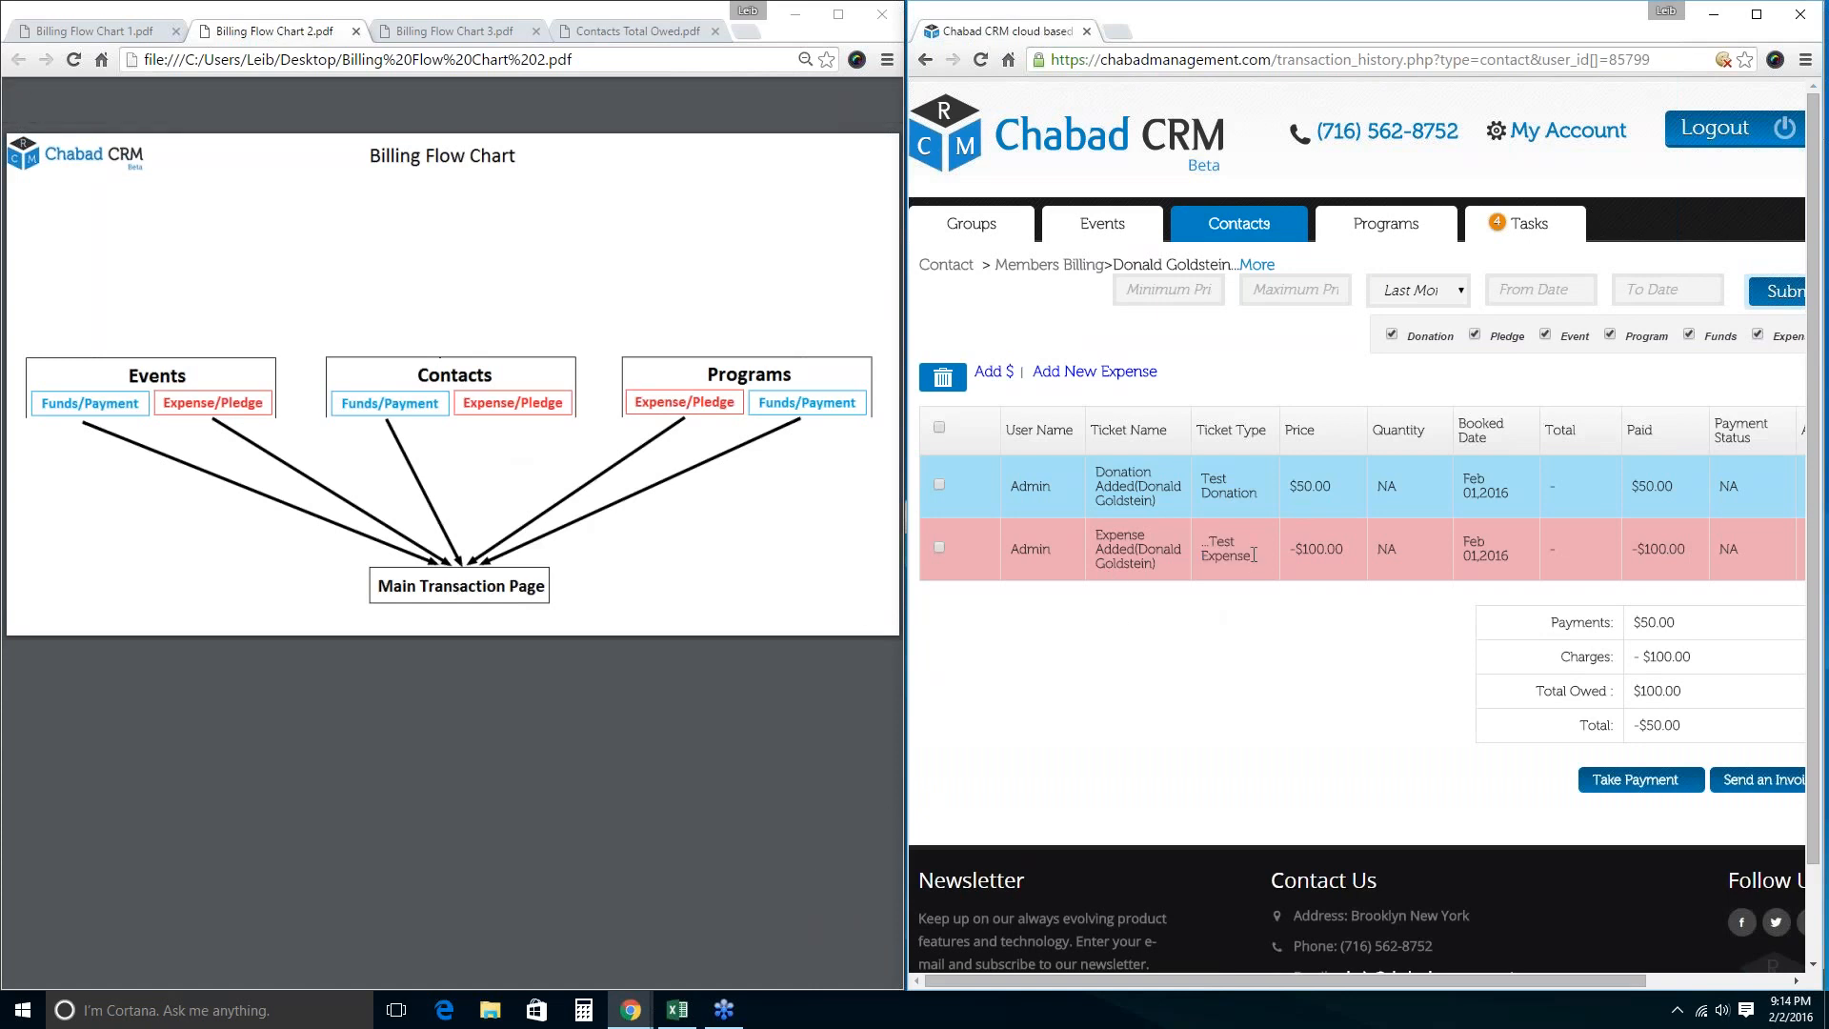
drag(1253, 557, 1207, 529)
click(1598, 147)
Highlight the $100.00 owed, $50.00 payments and -$50.00 total, then show Billing Flow Chart 1.
click(1706, 84)
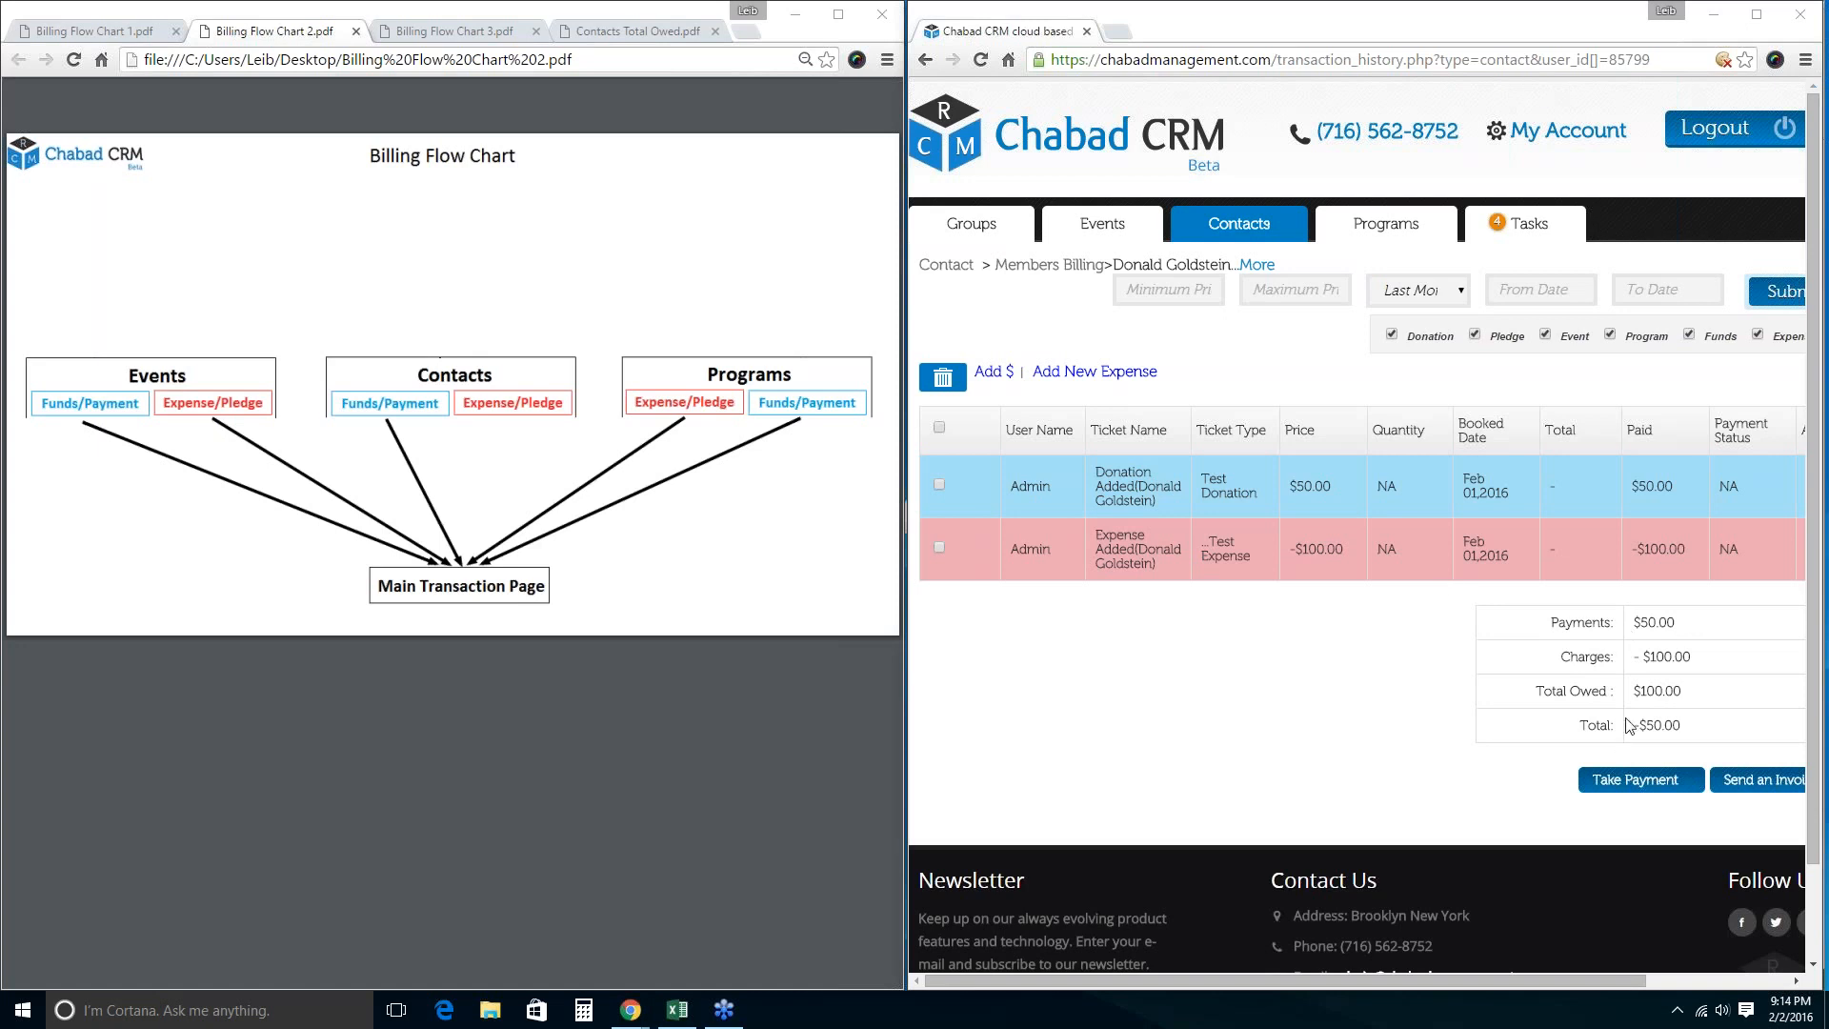
click(1674, 694)
drag(1681, 692, 1639, 693)
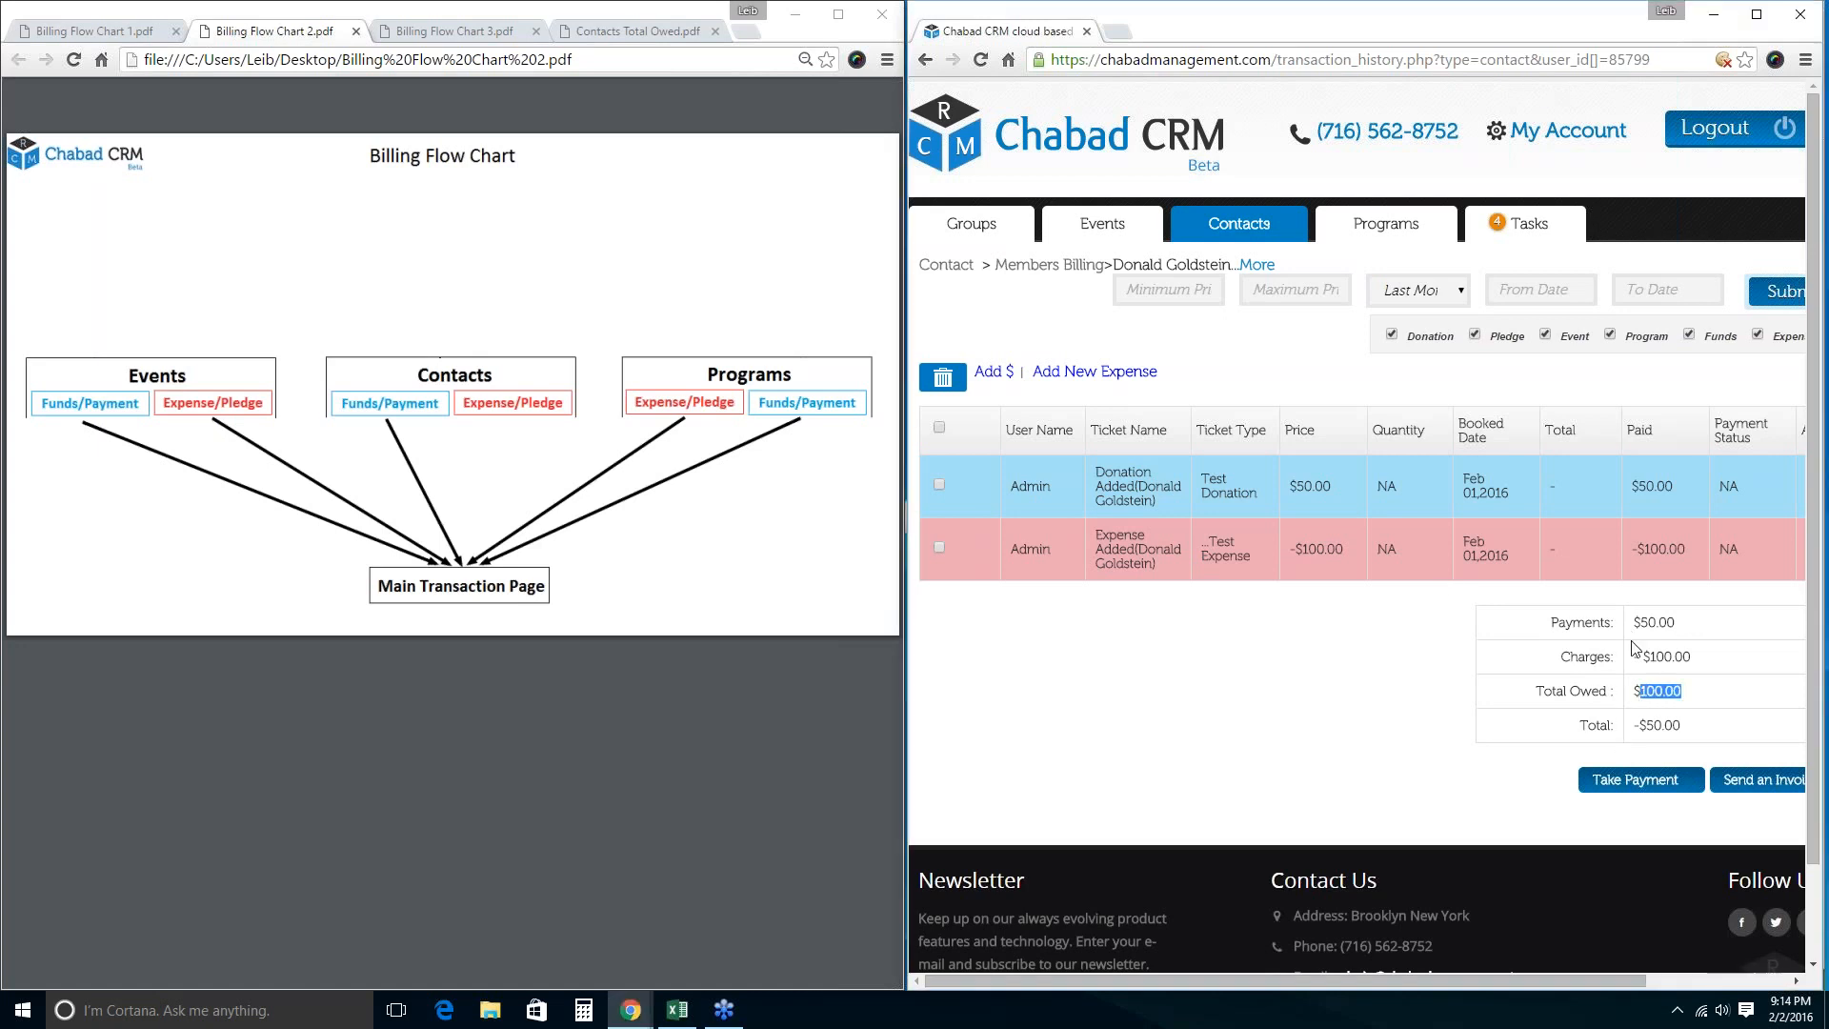
drag(1641, 619, 1675, 693)
drag(1646, 726, 1674, 726)
click(1041, 329)
click(86, 32)
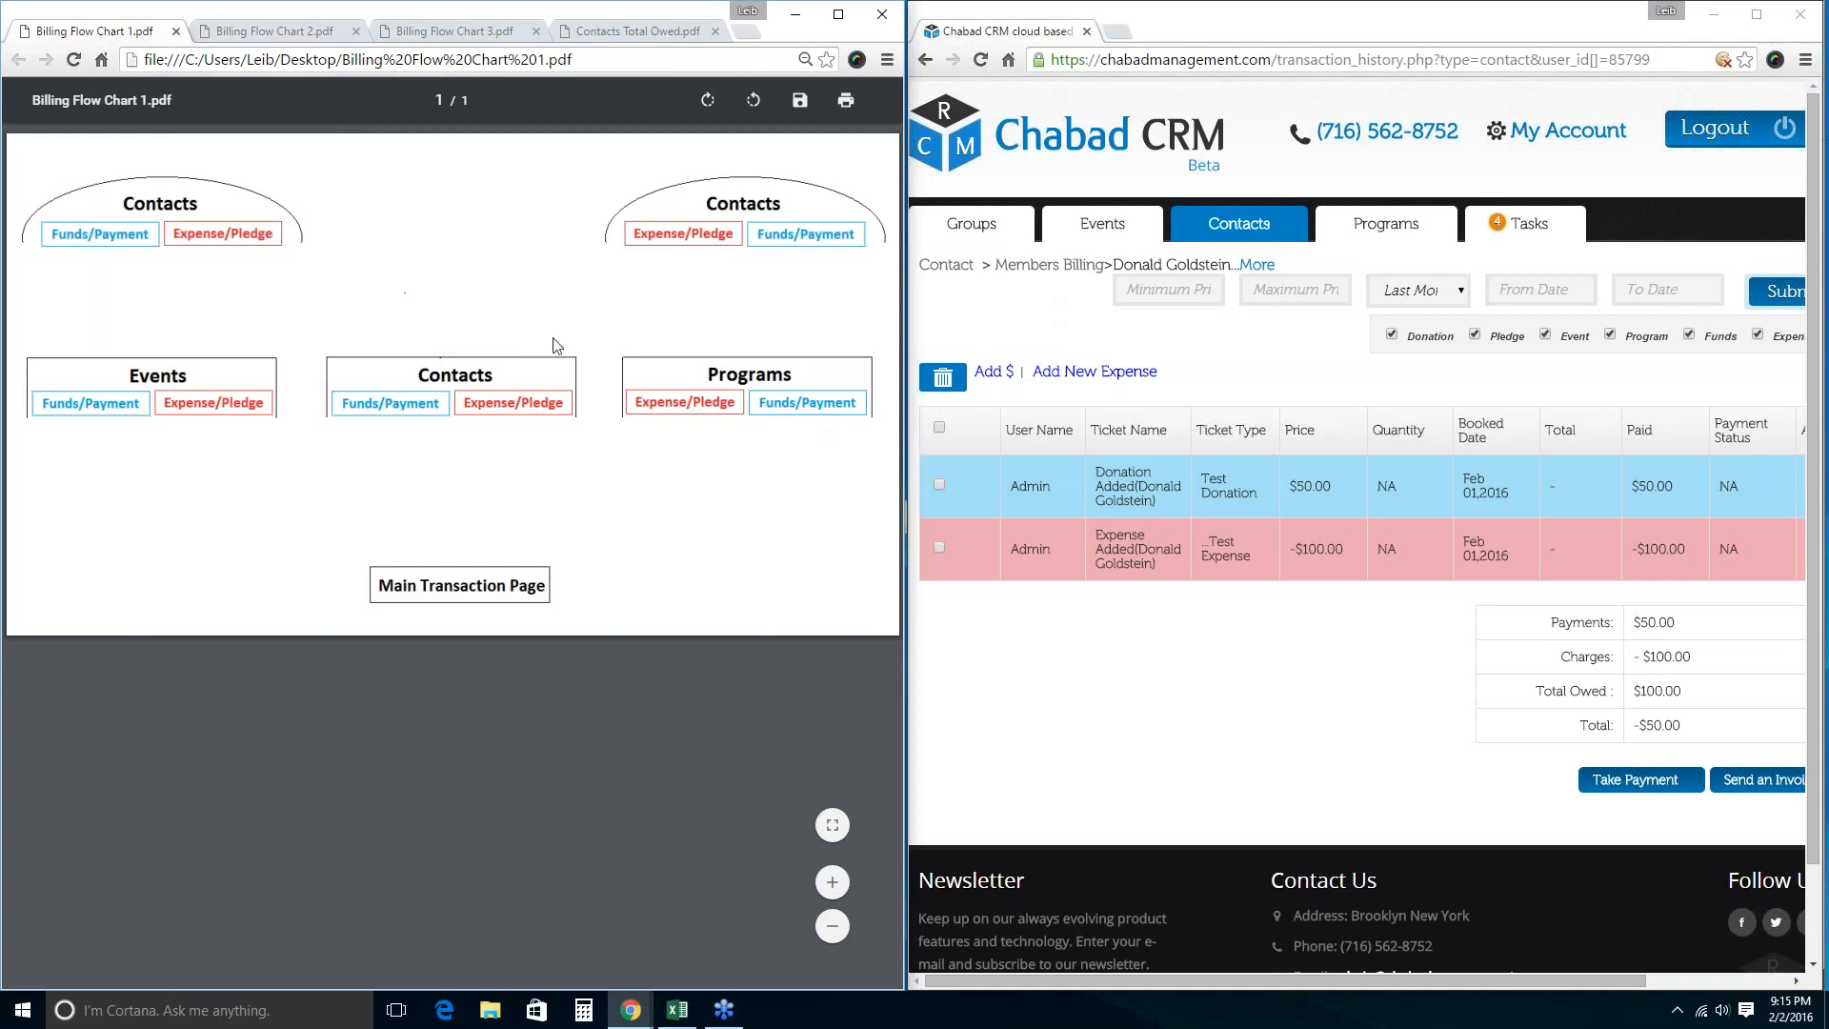
Back on the Contacts list, select the second, third and first Test contacts.
click(1198, 236)
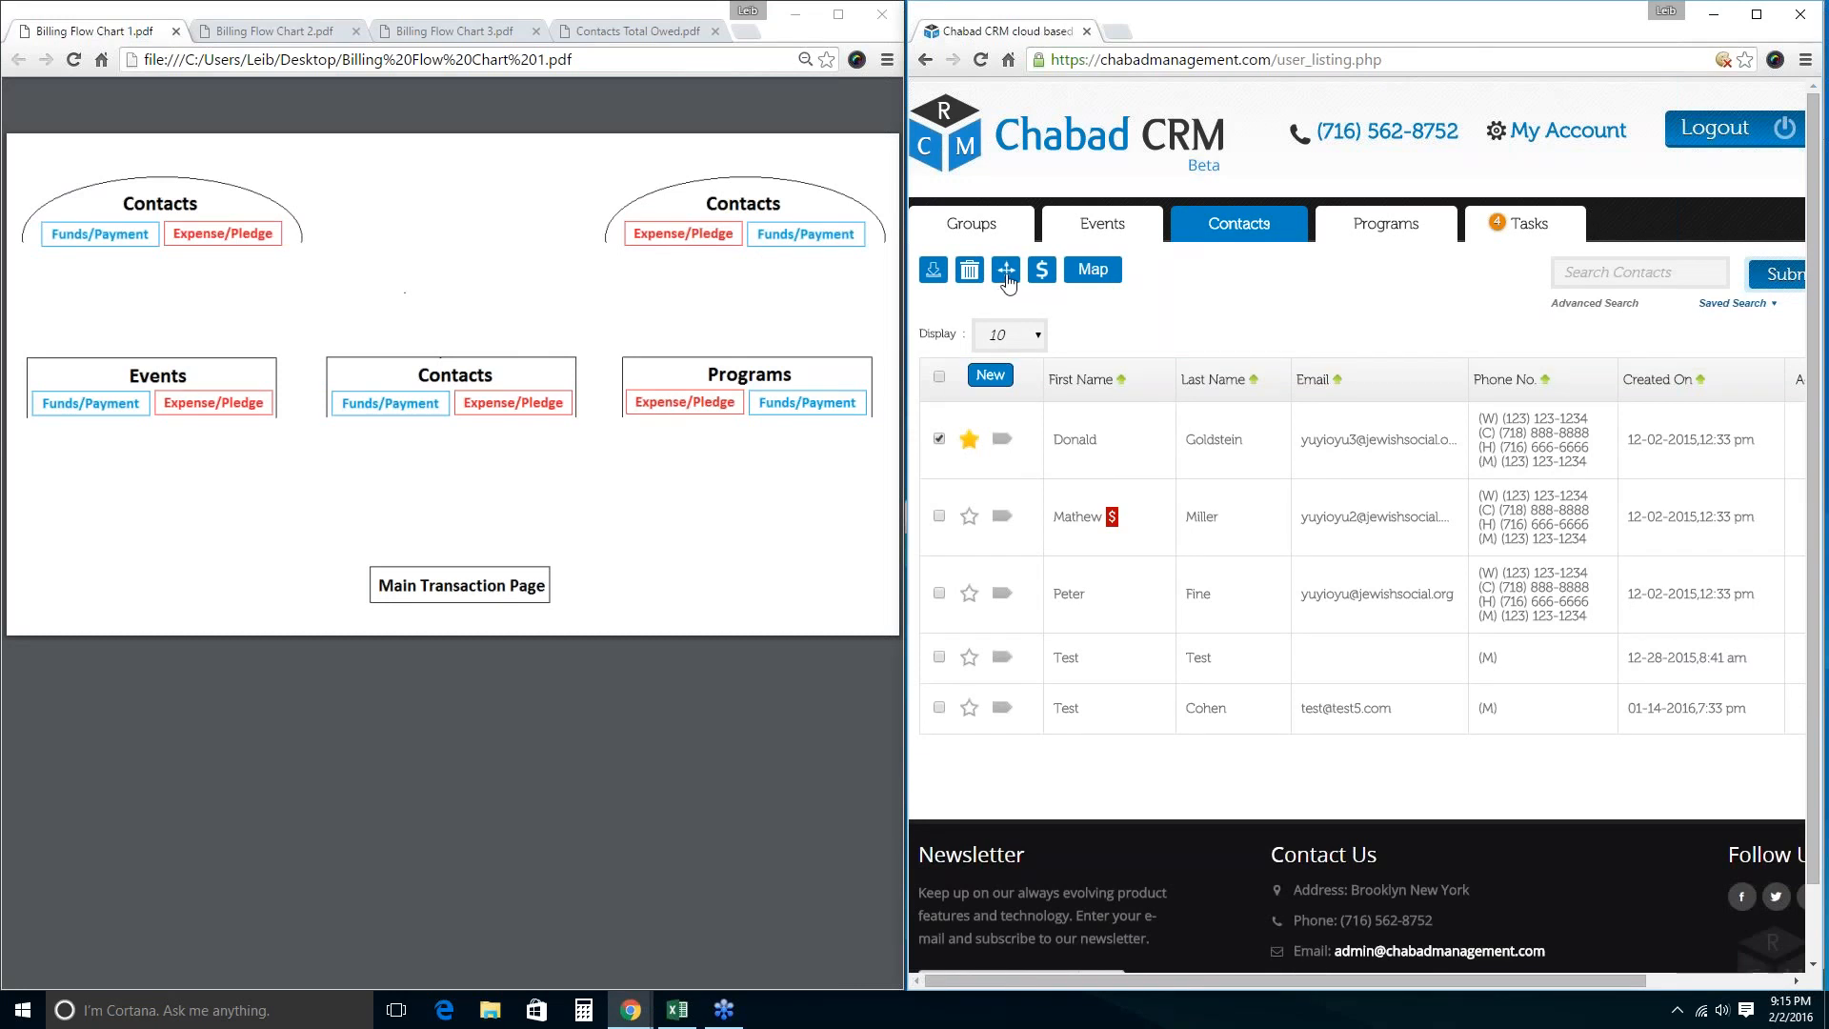
click(939, 515)
click(939, 592)
click(939, 659)
Add the selected contacts to Close Contacts, Companies, and the Shavuot and Simchat Torah events.
click(1005, 270)
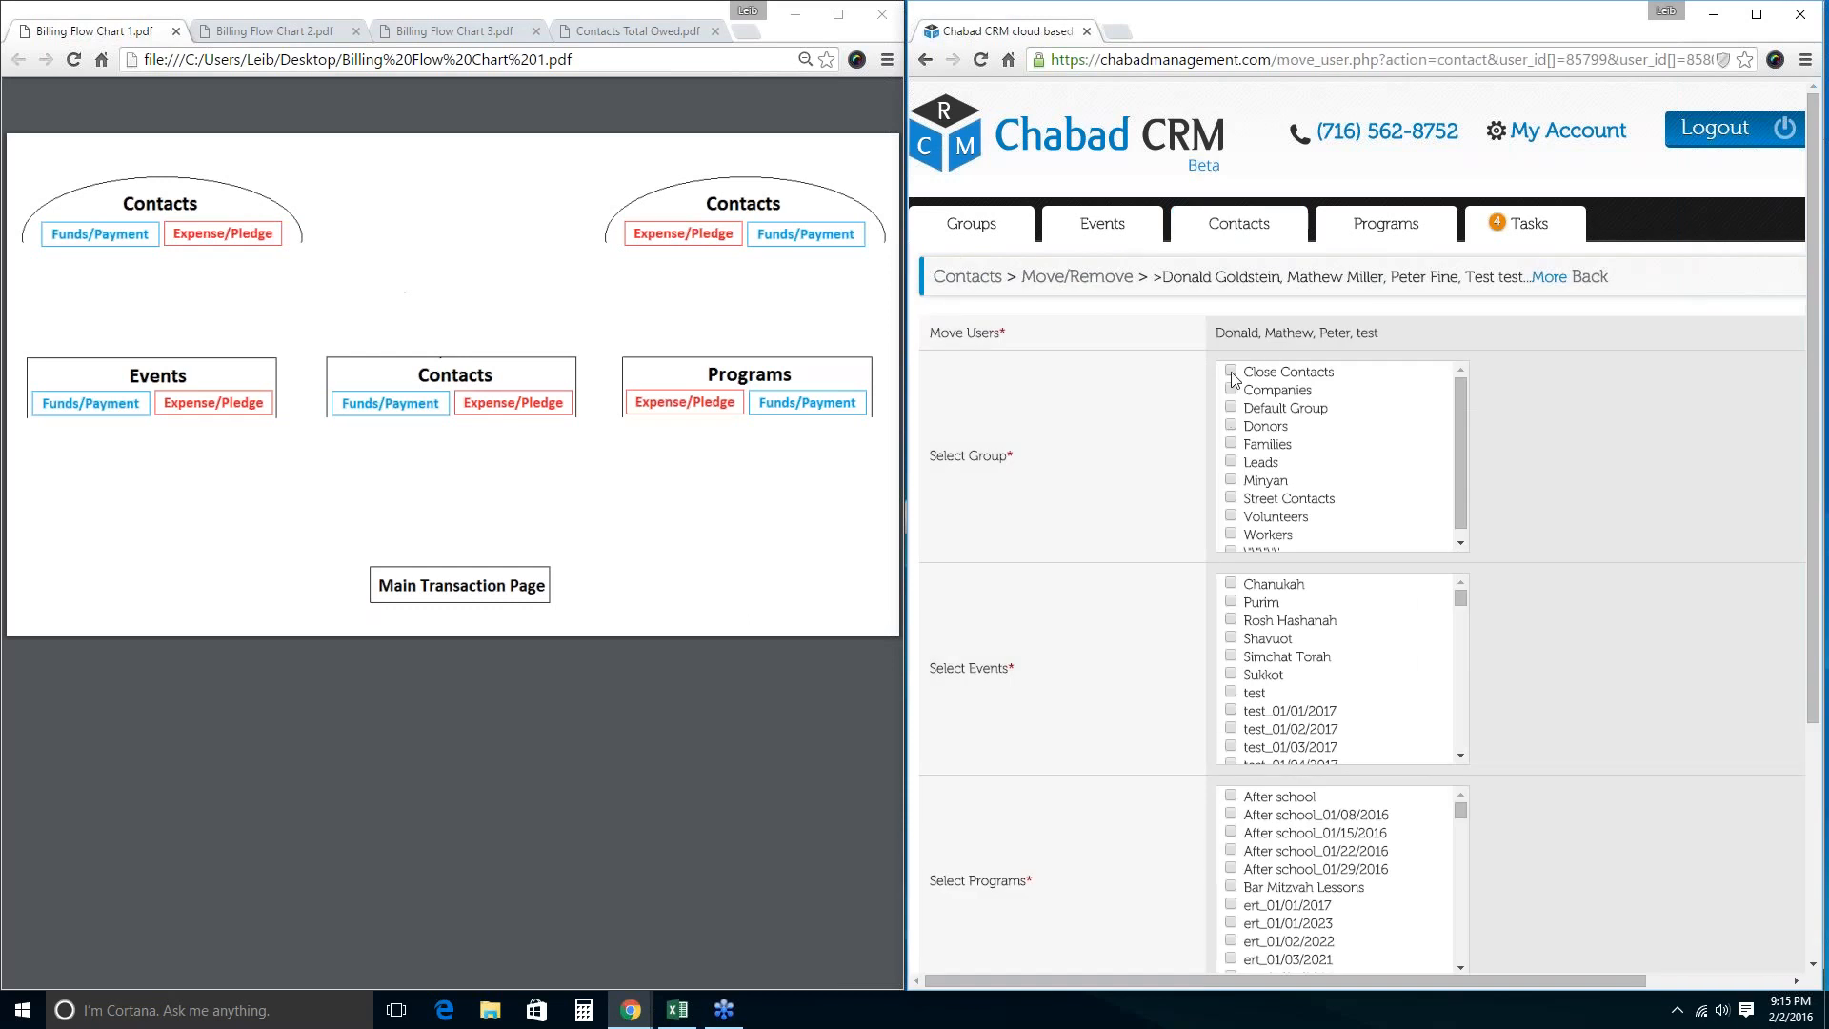
click(1231, 371)
click(1230, 391)
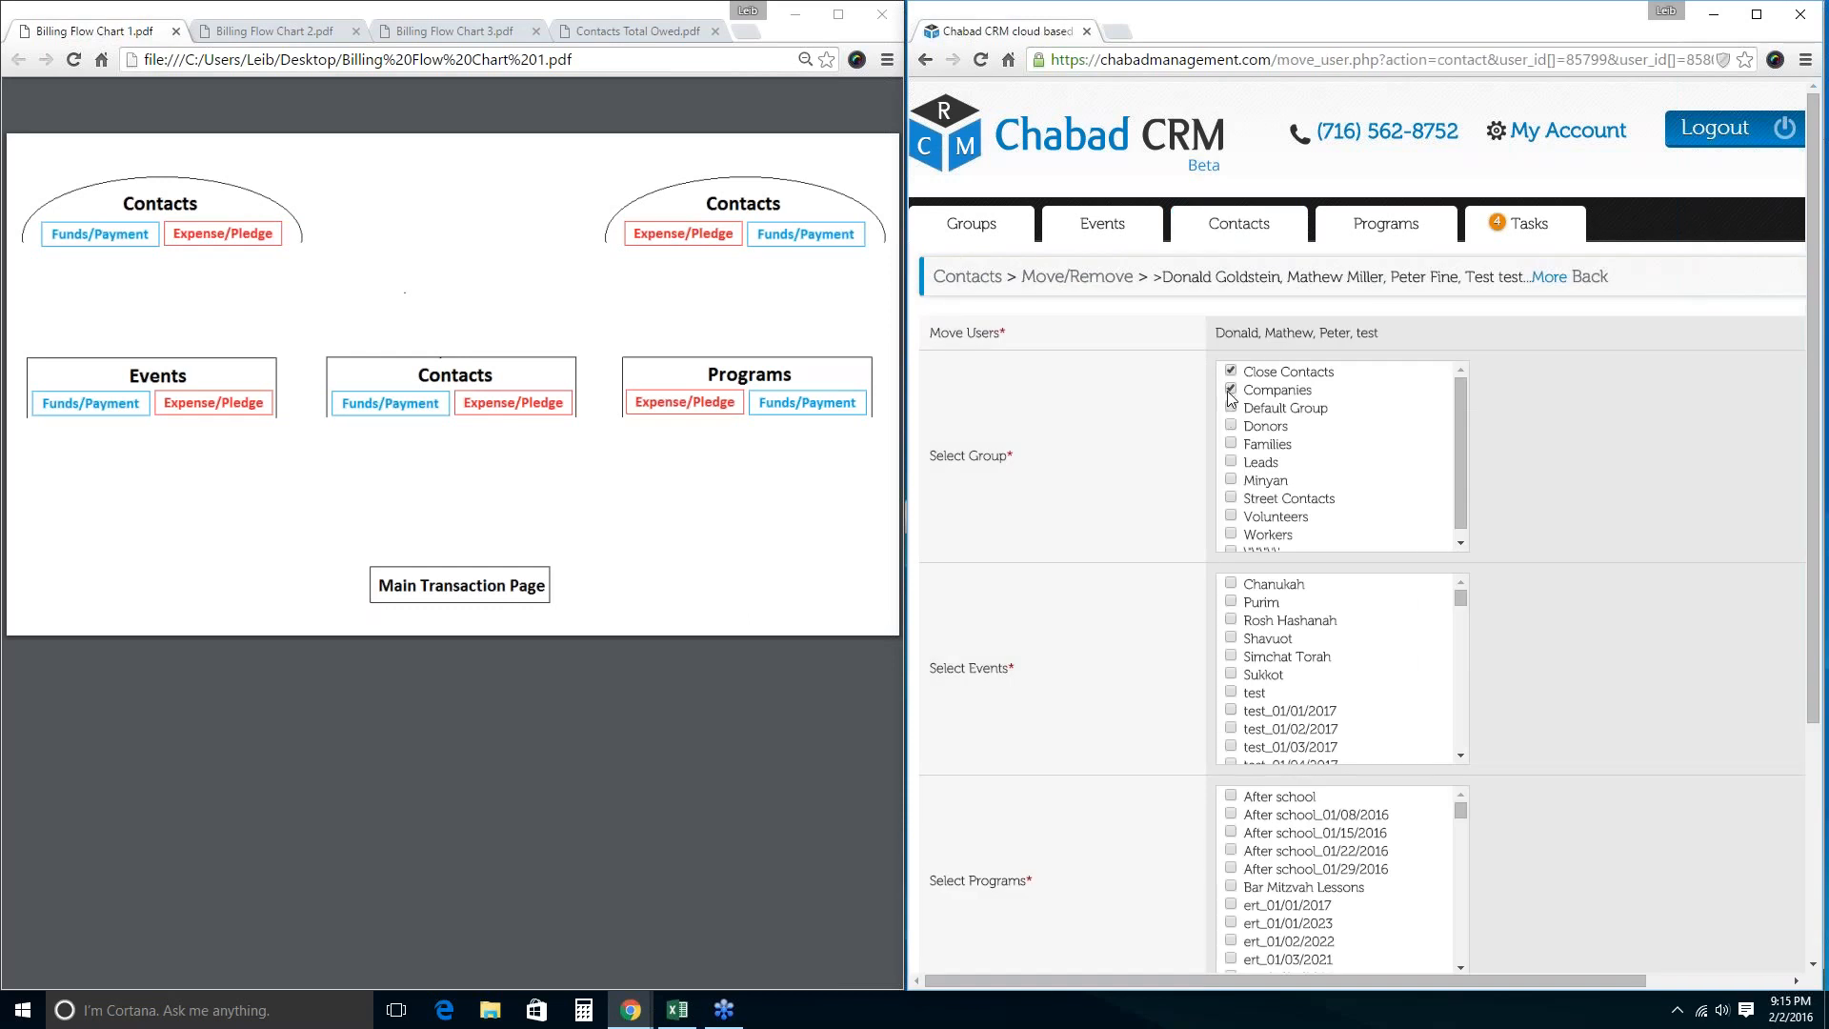
click(1231, 638)
click(1231, 656)
scroll(1484, 707, down, 3)
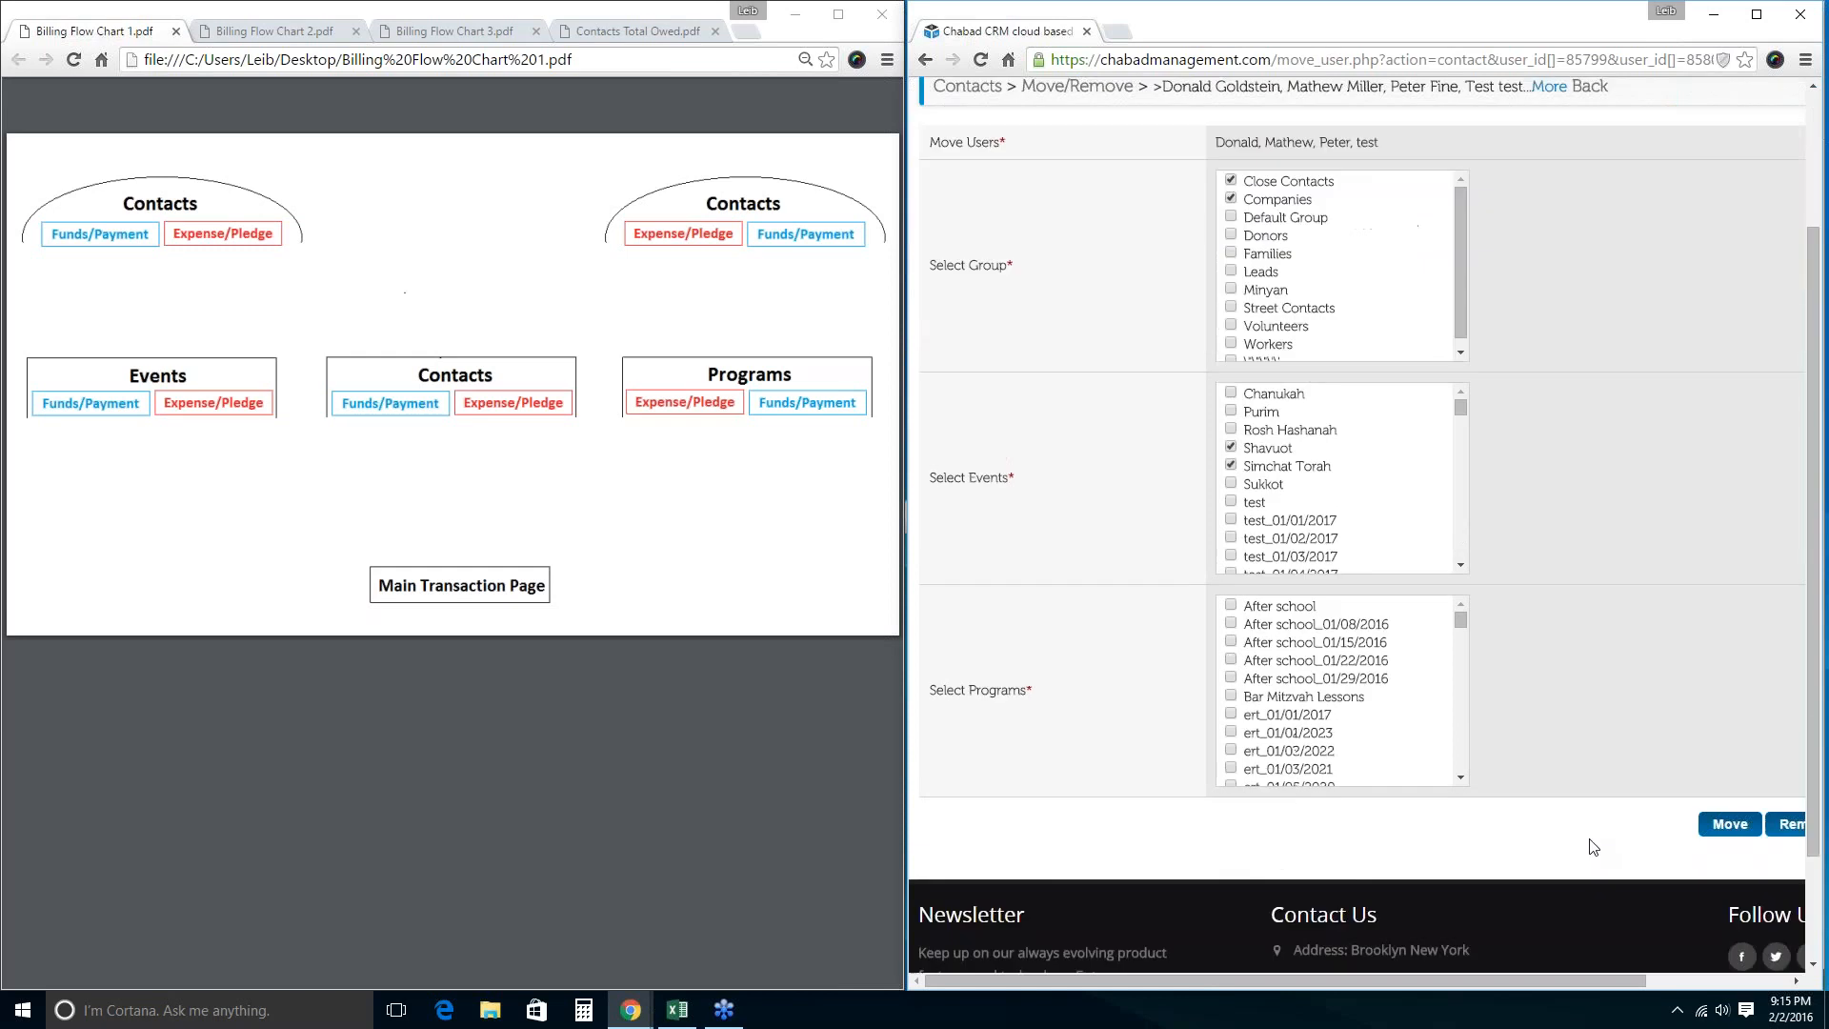
scroll(1593, 596, up, 3)
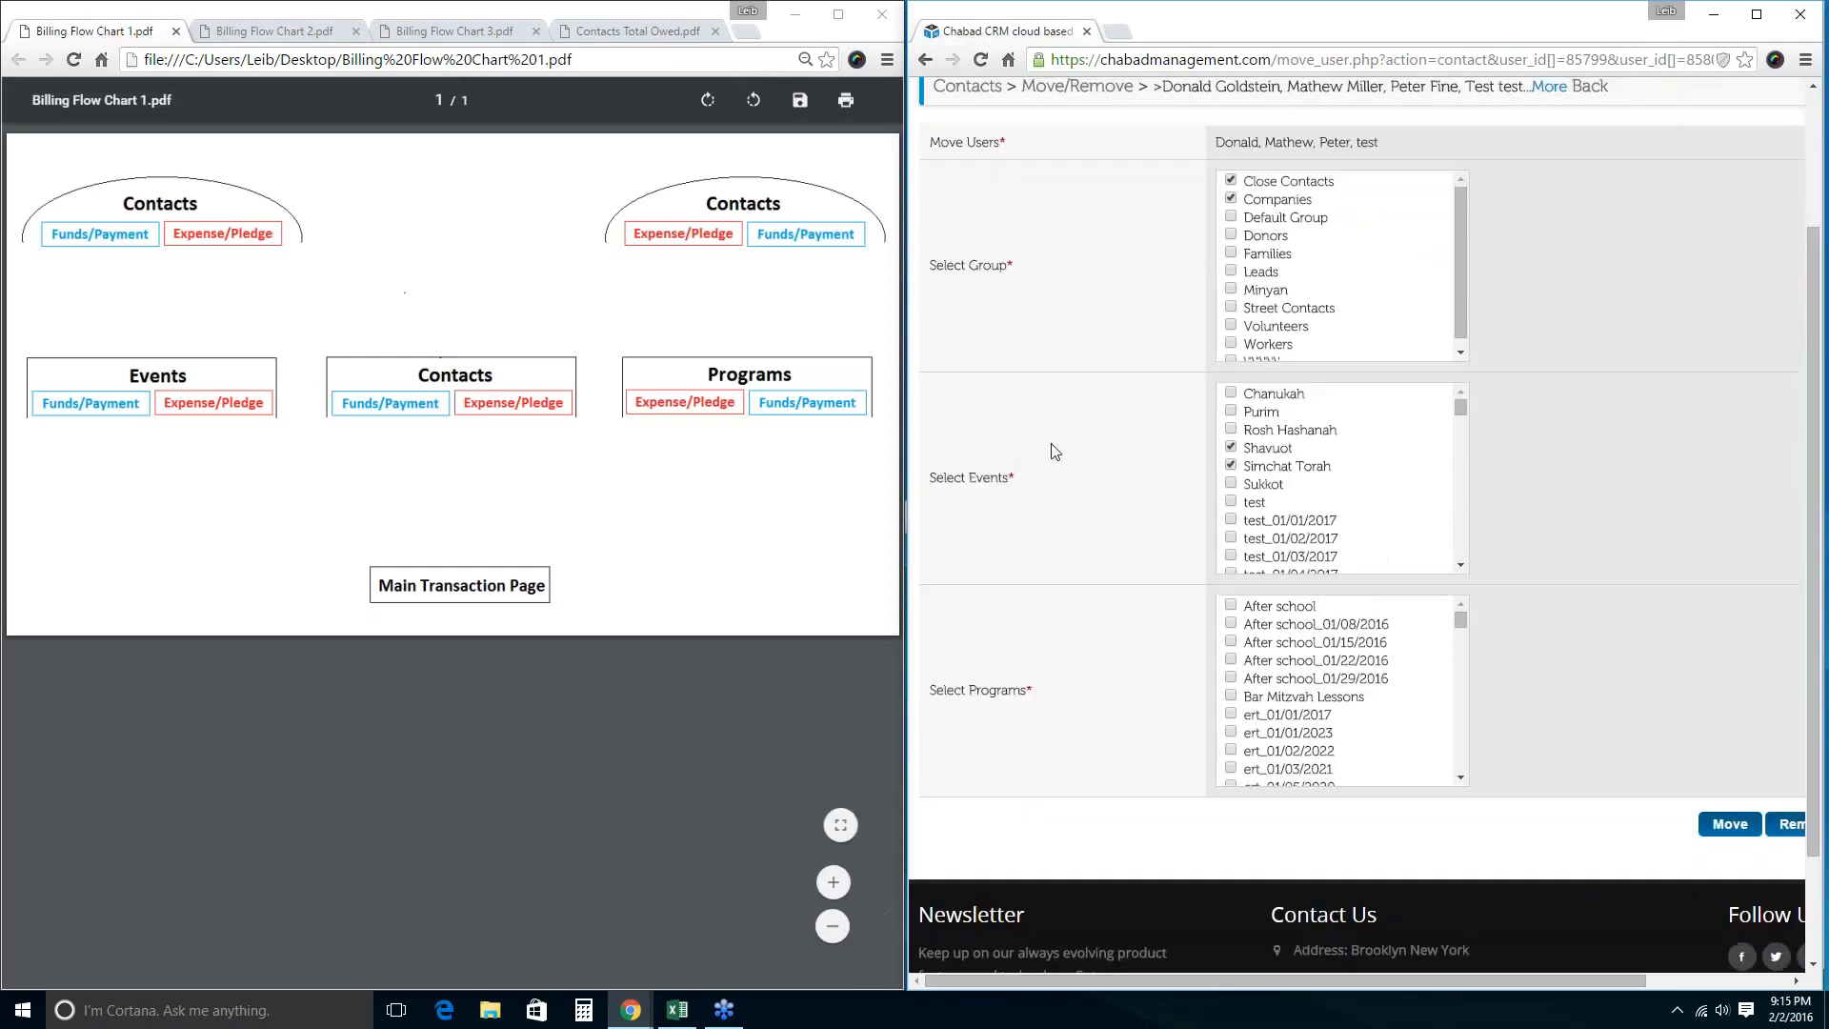
click(1095, 227)
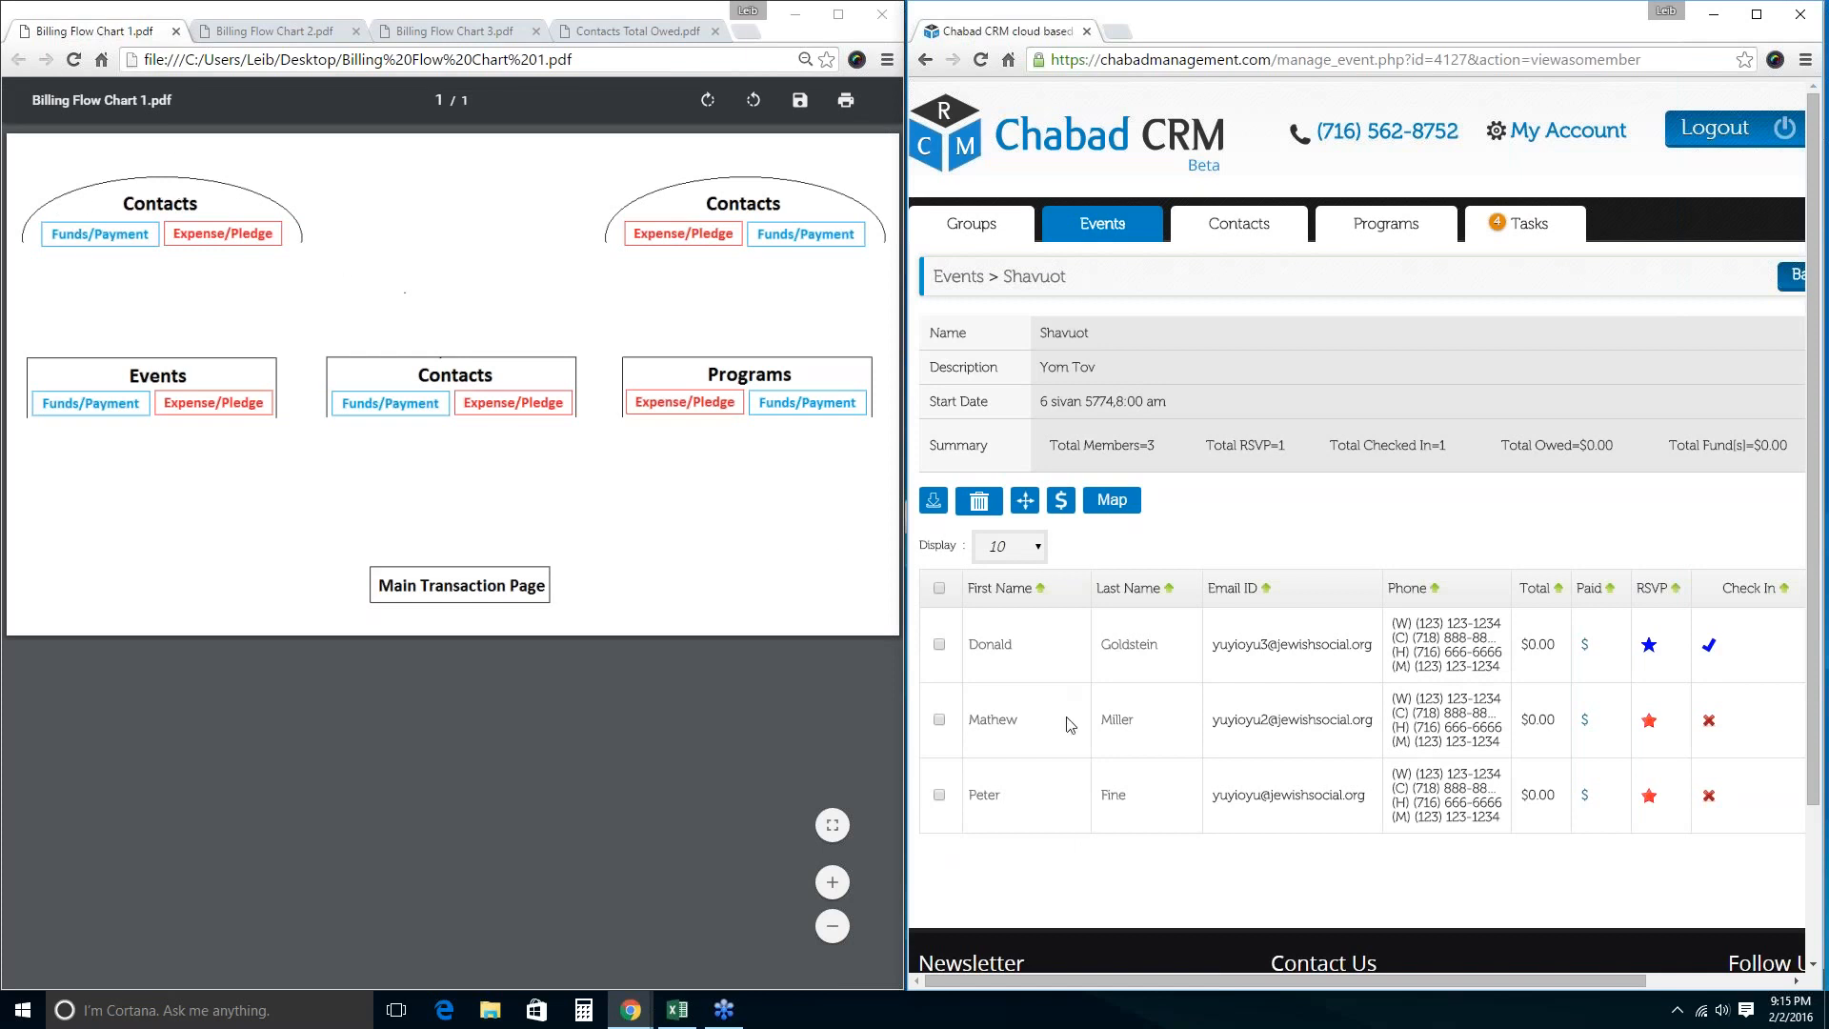
View the first Shavuot member's event billing, showing no records and $0.00 totals, then return to Contacts.
click(939, 644)
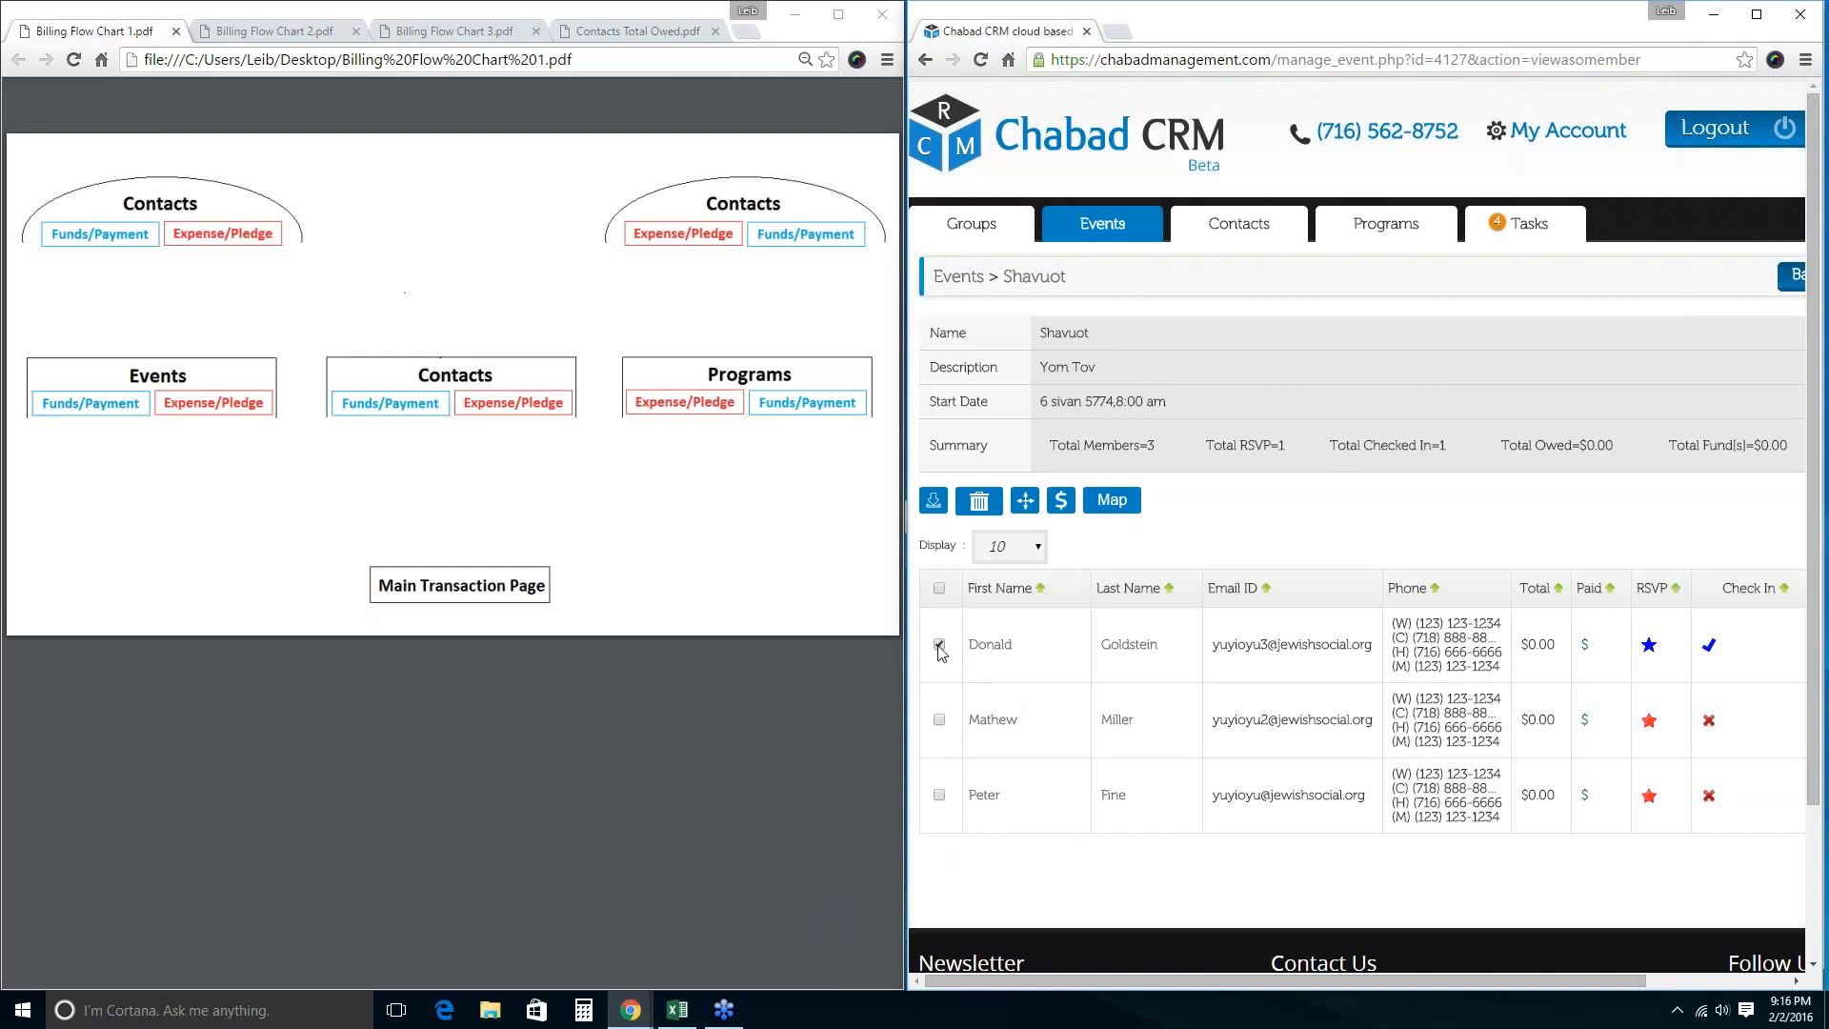
click(1061, 514)
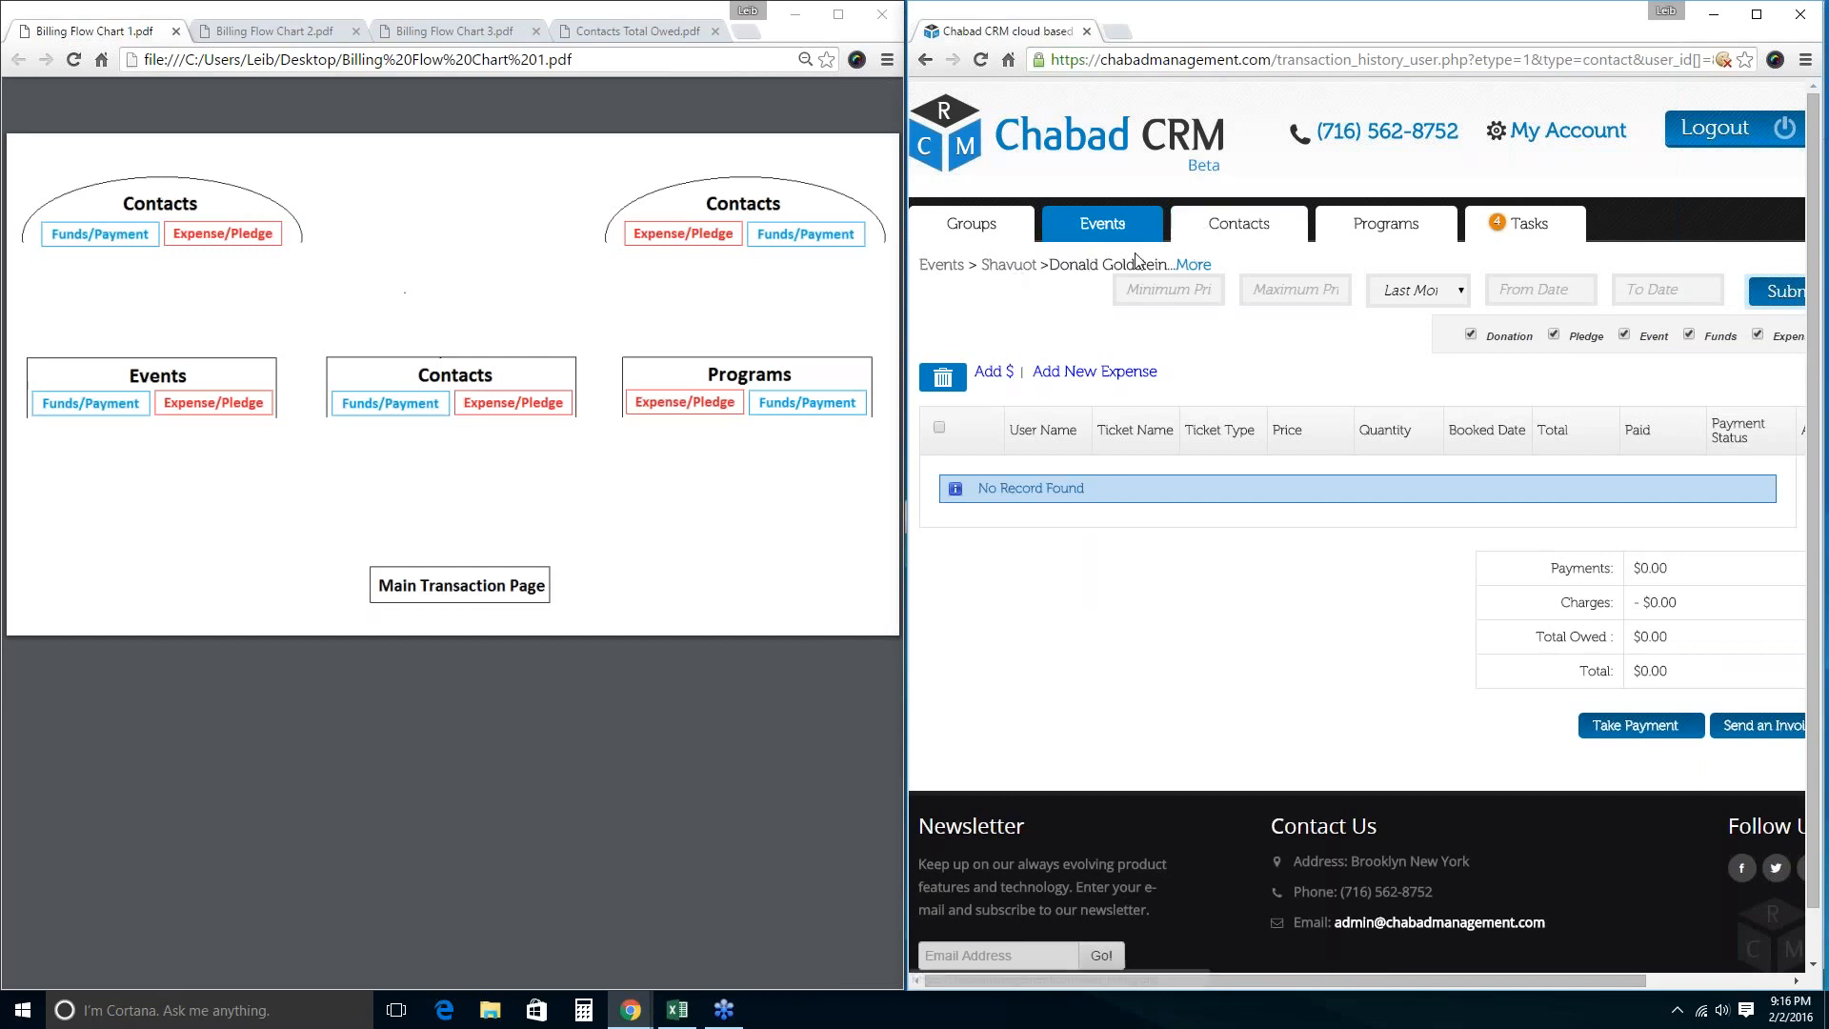
click(1224, 228)
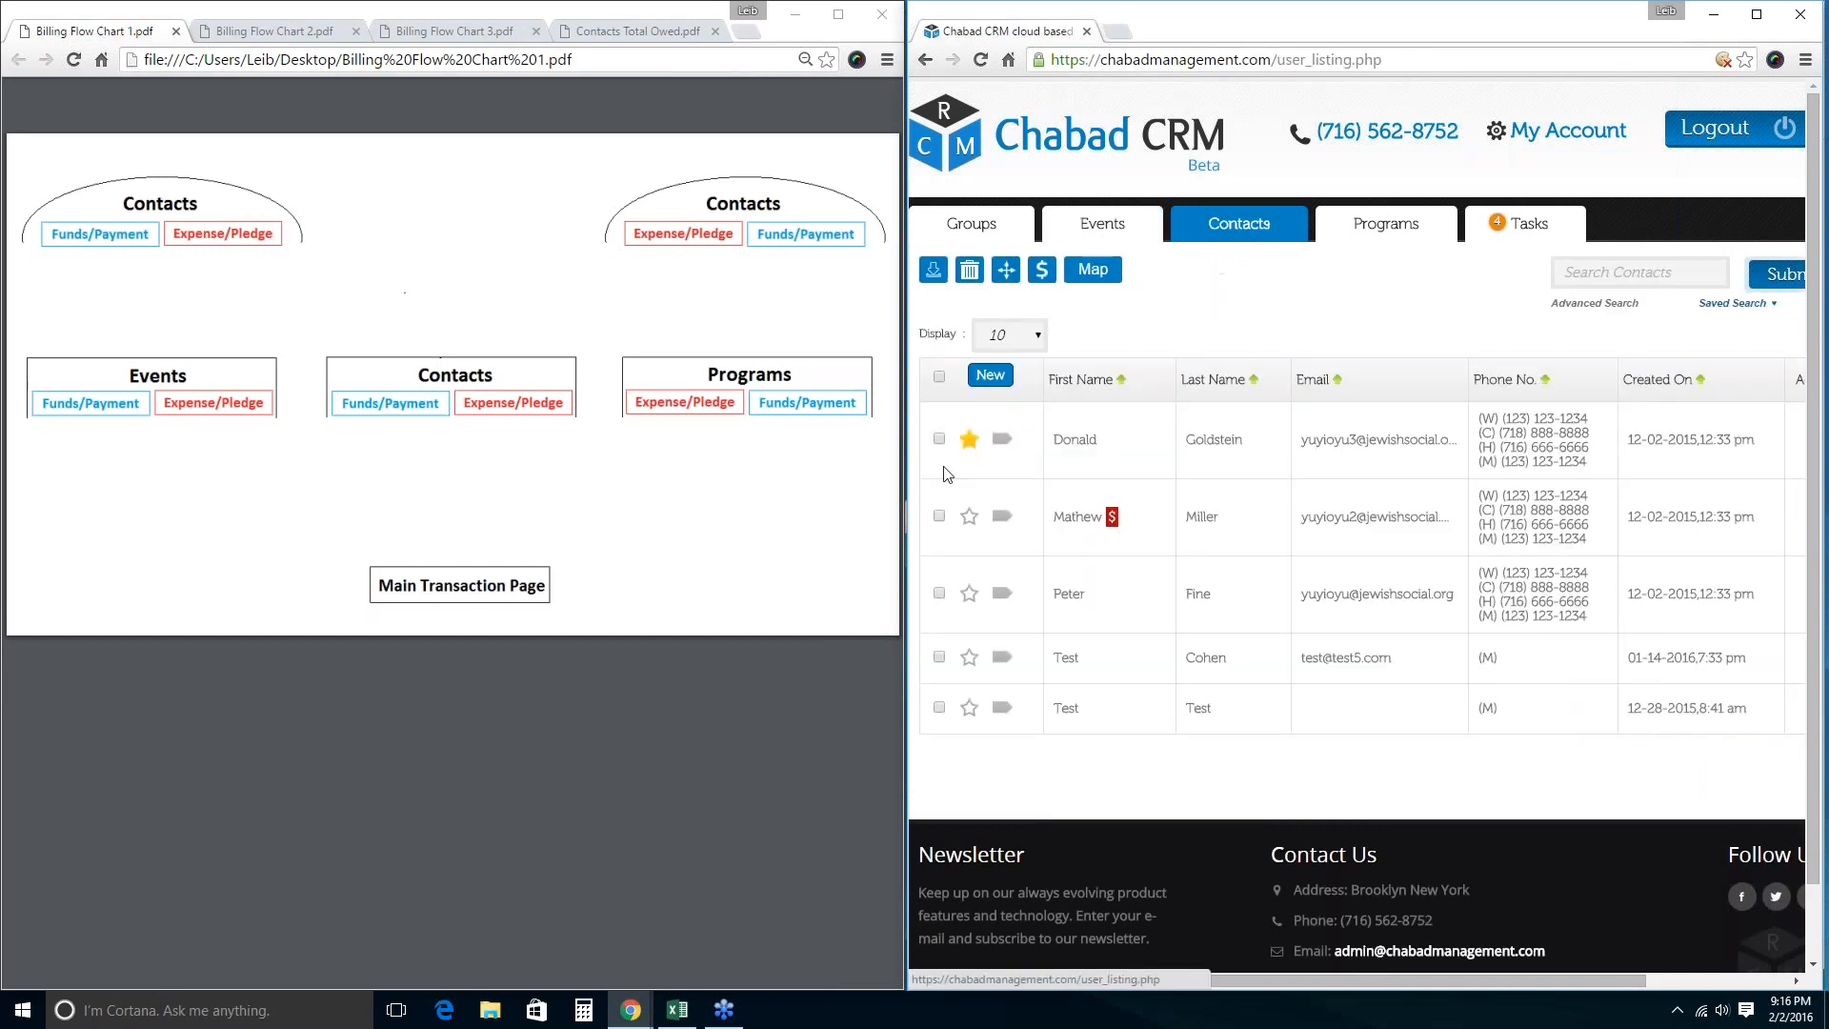
Recheck the first contact's general billing ($50.00 donation, $100.00 expense), then go to Events.
click(939, 439)
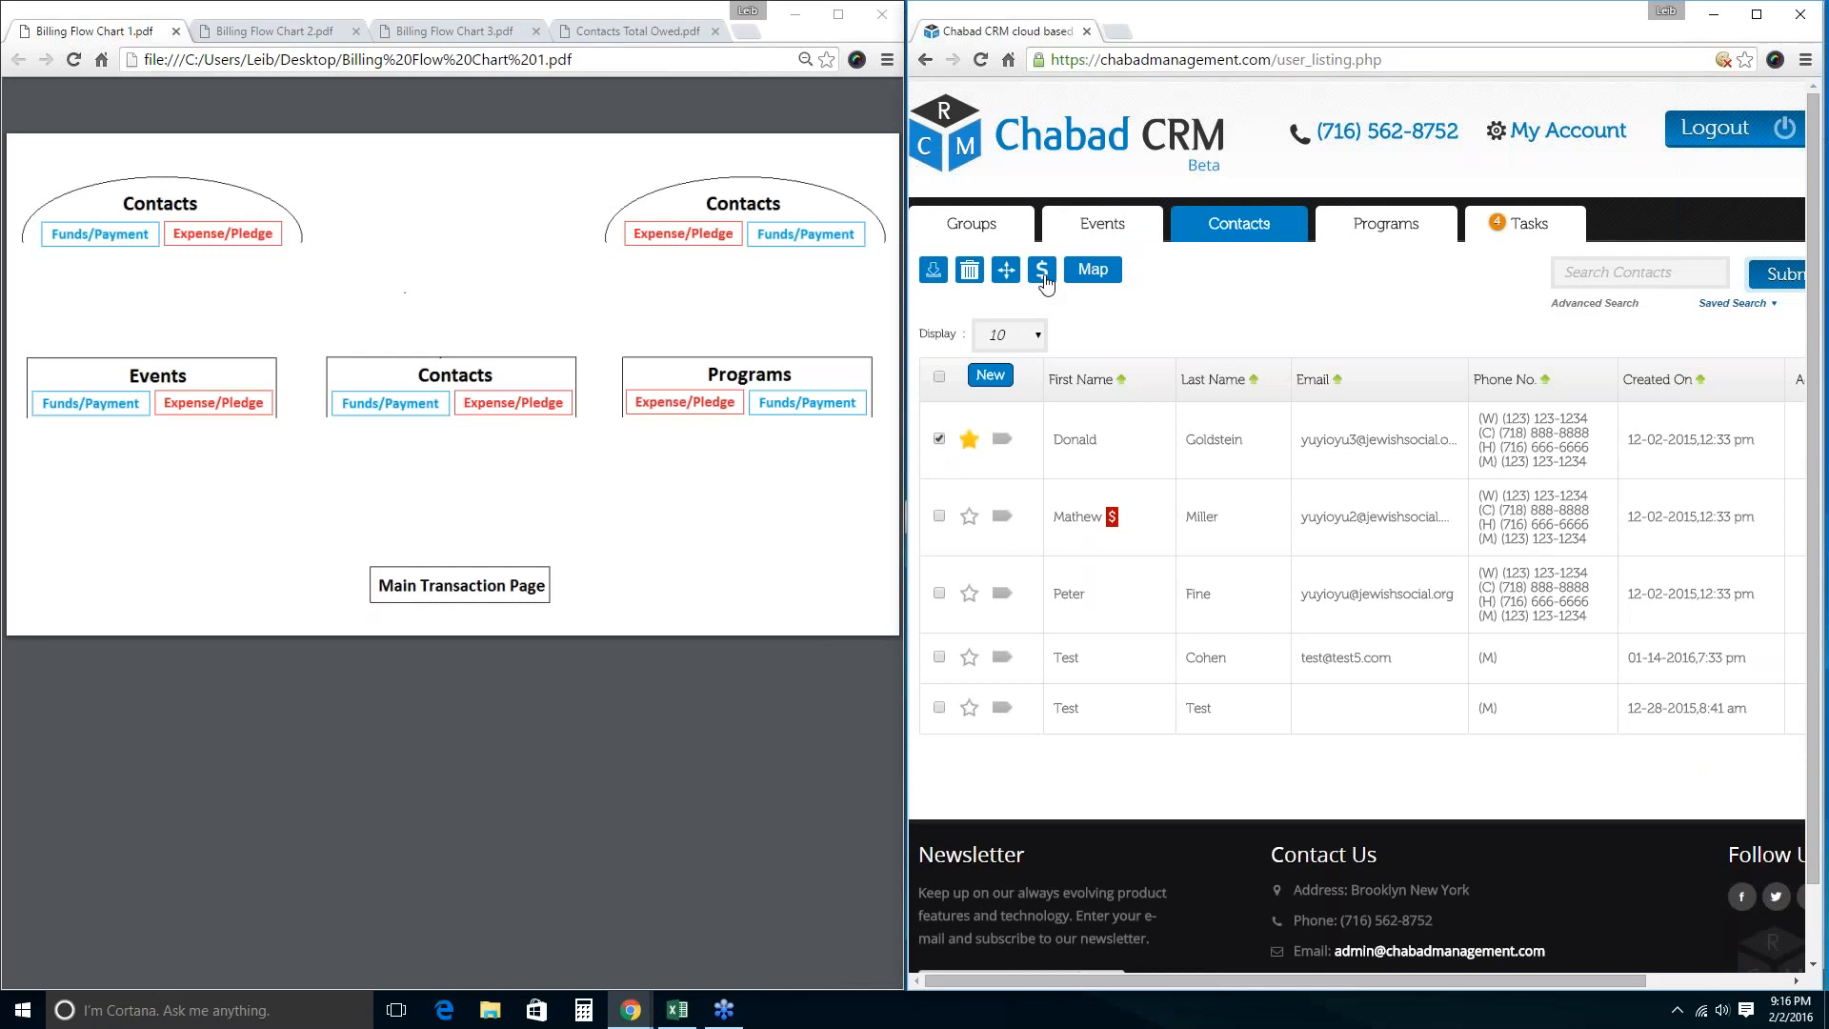
click(1044, 273)
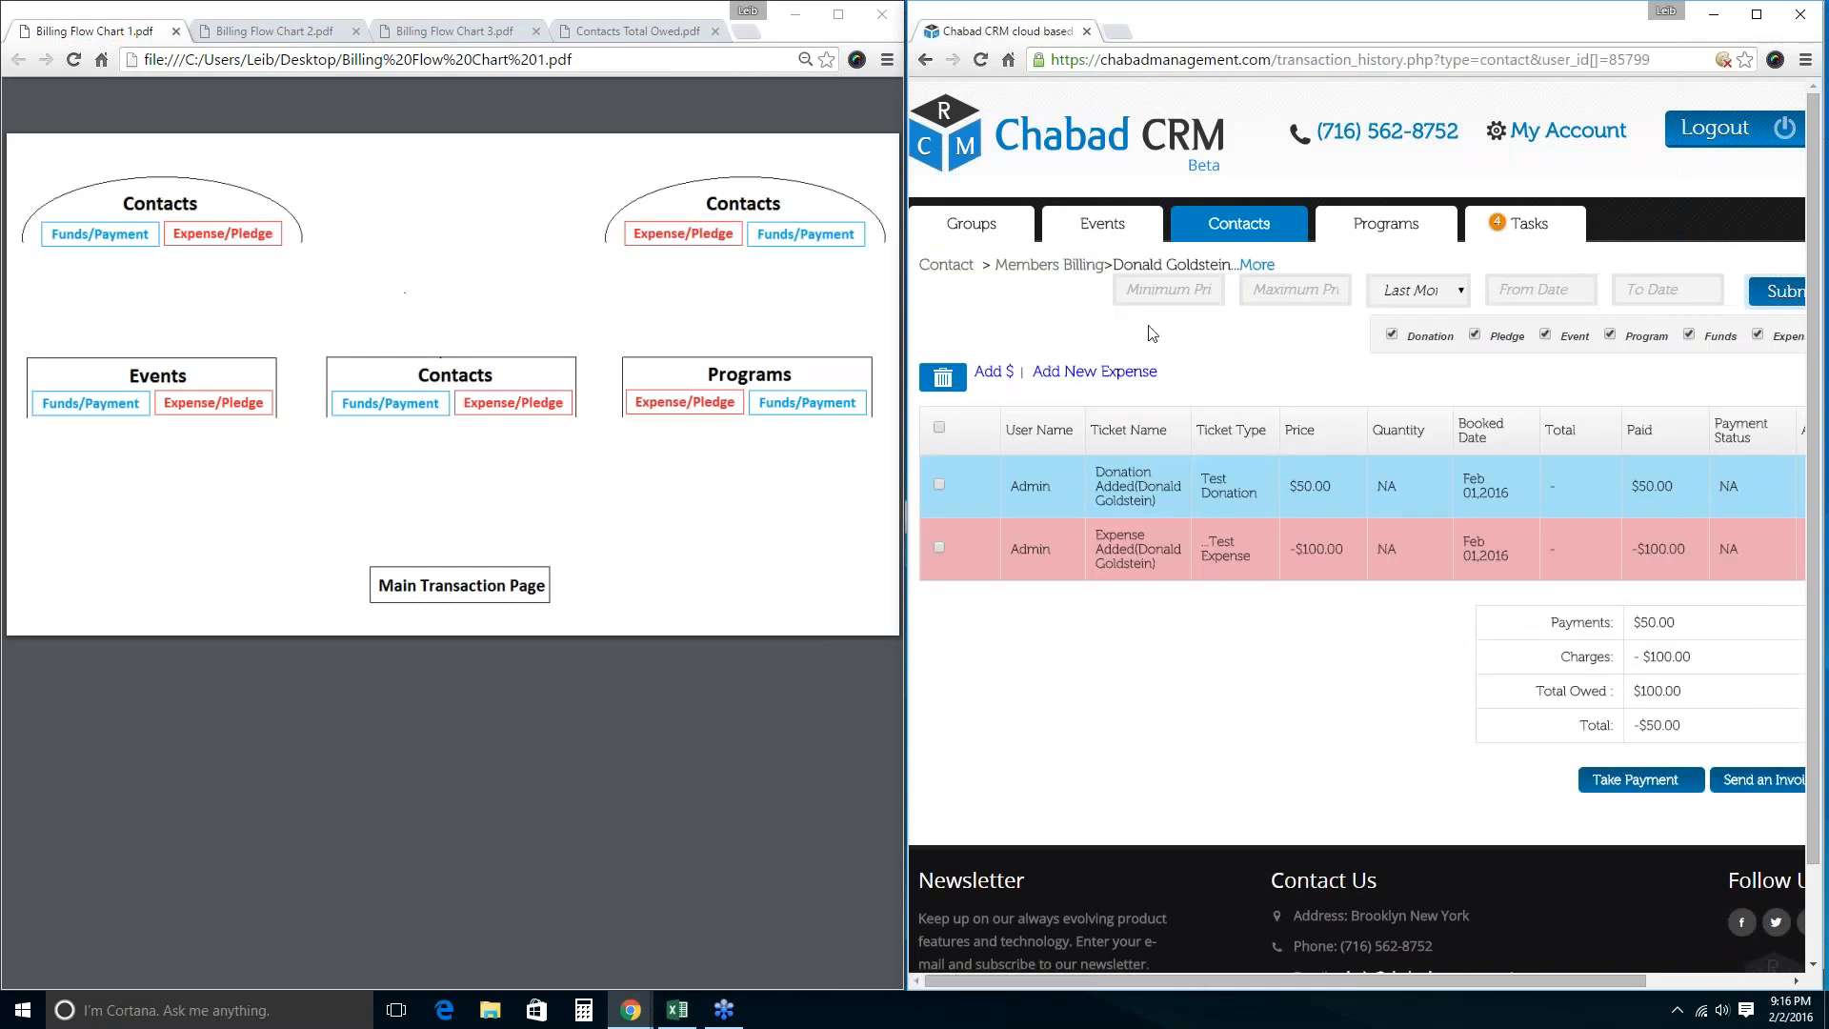
click(1102, 223)
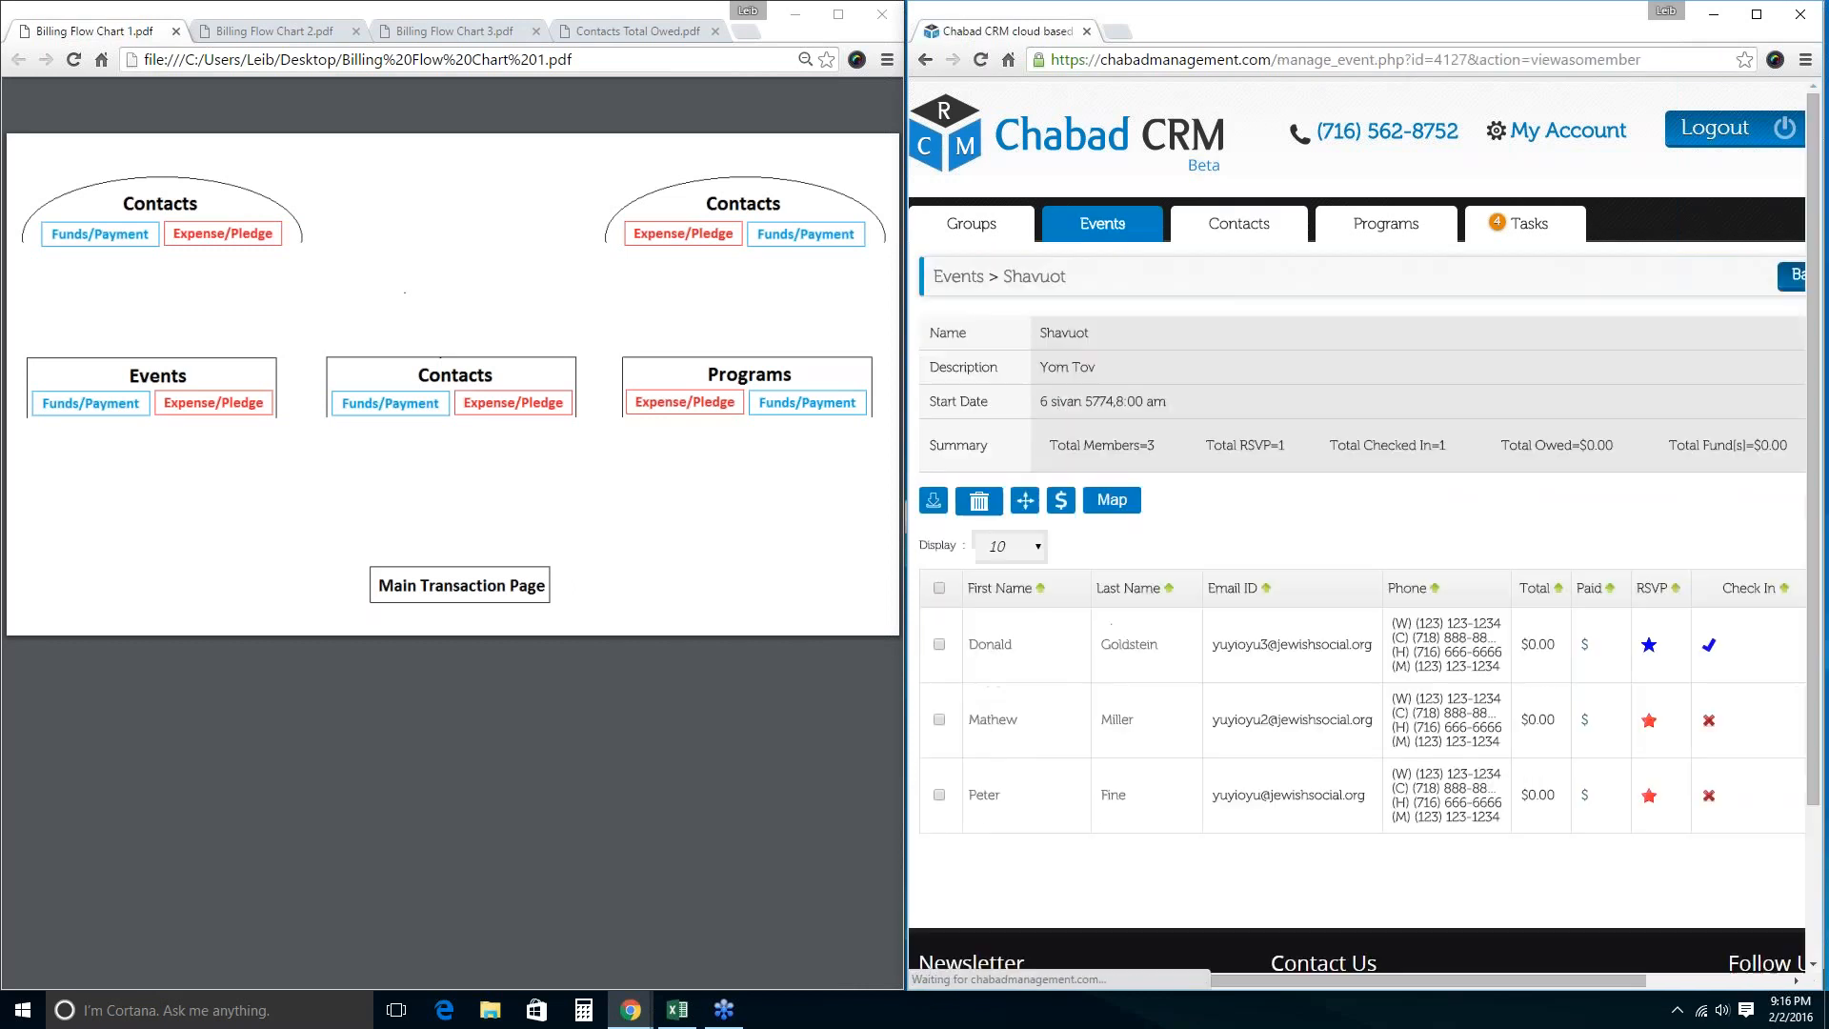
Add a $100.00 Ice Cream donation to the first Shavuot member's event billing.
click(939, 644)
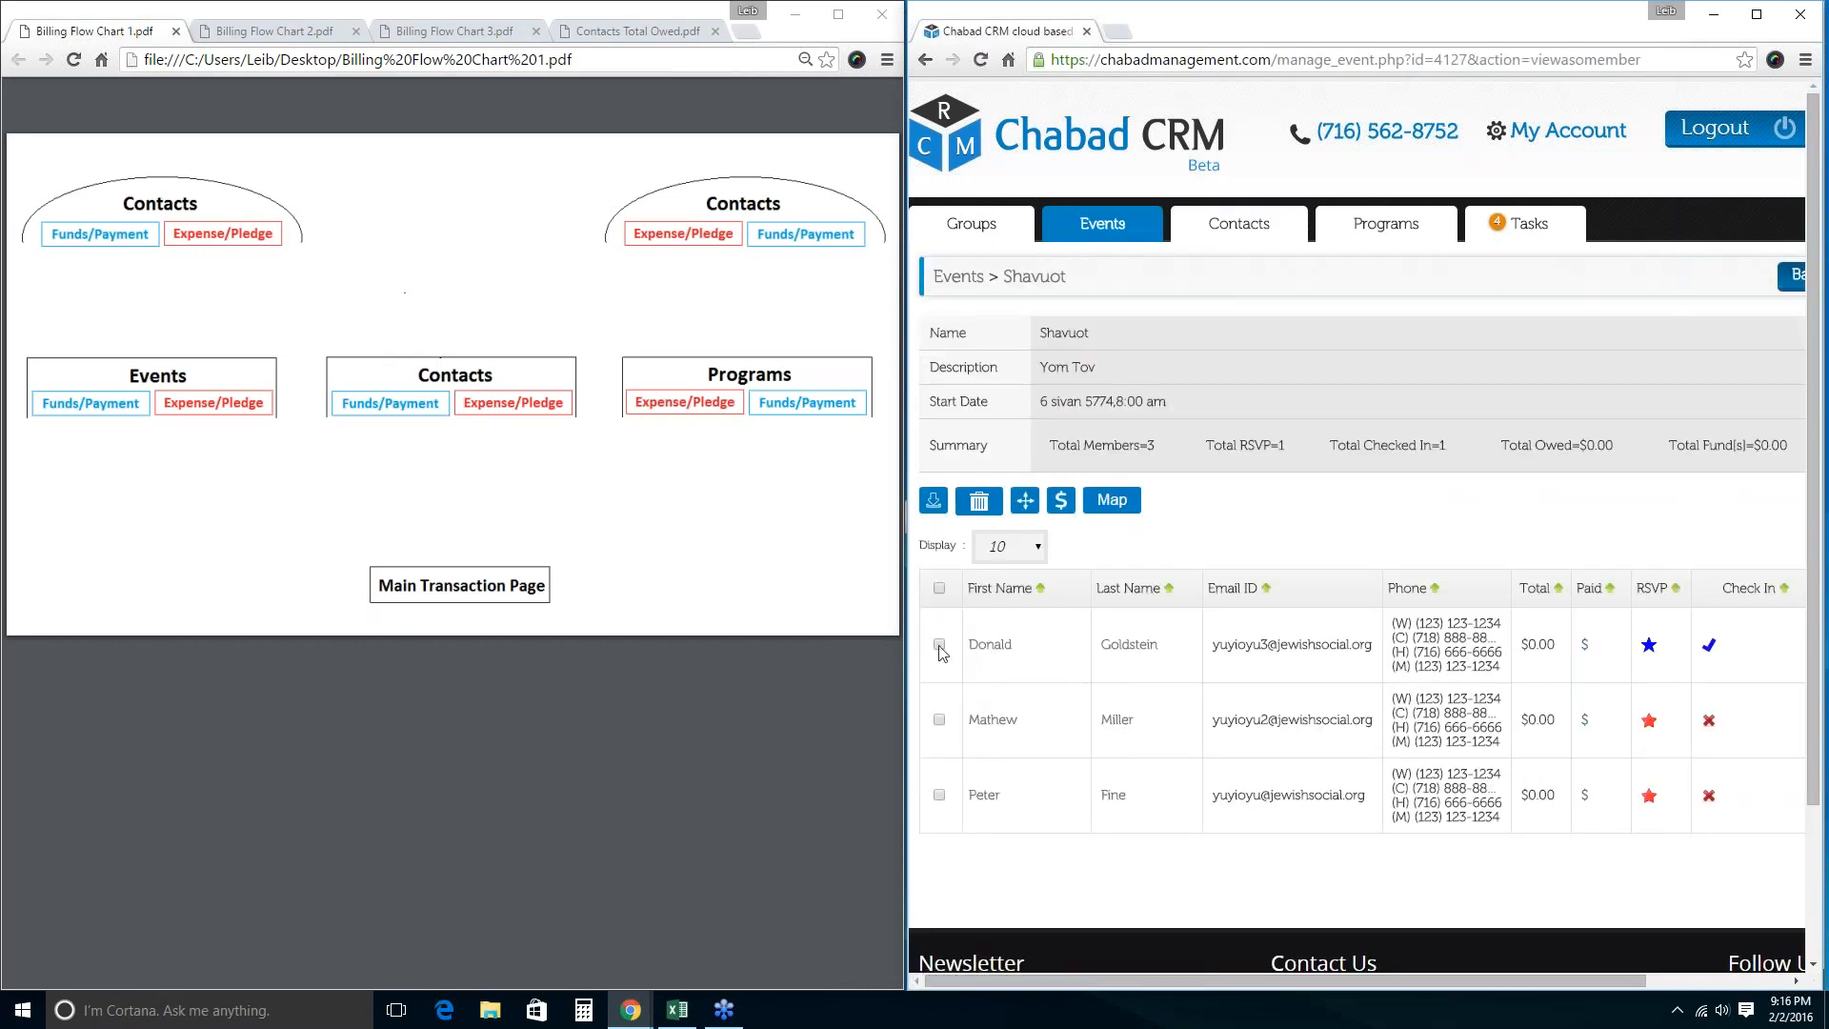
click(1057, 508)
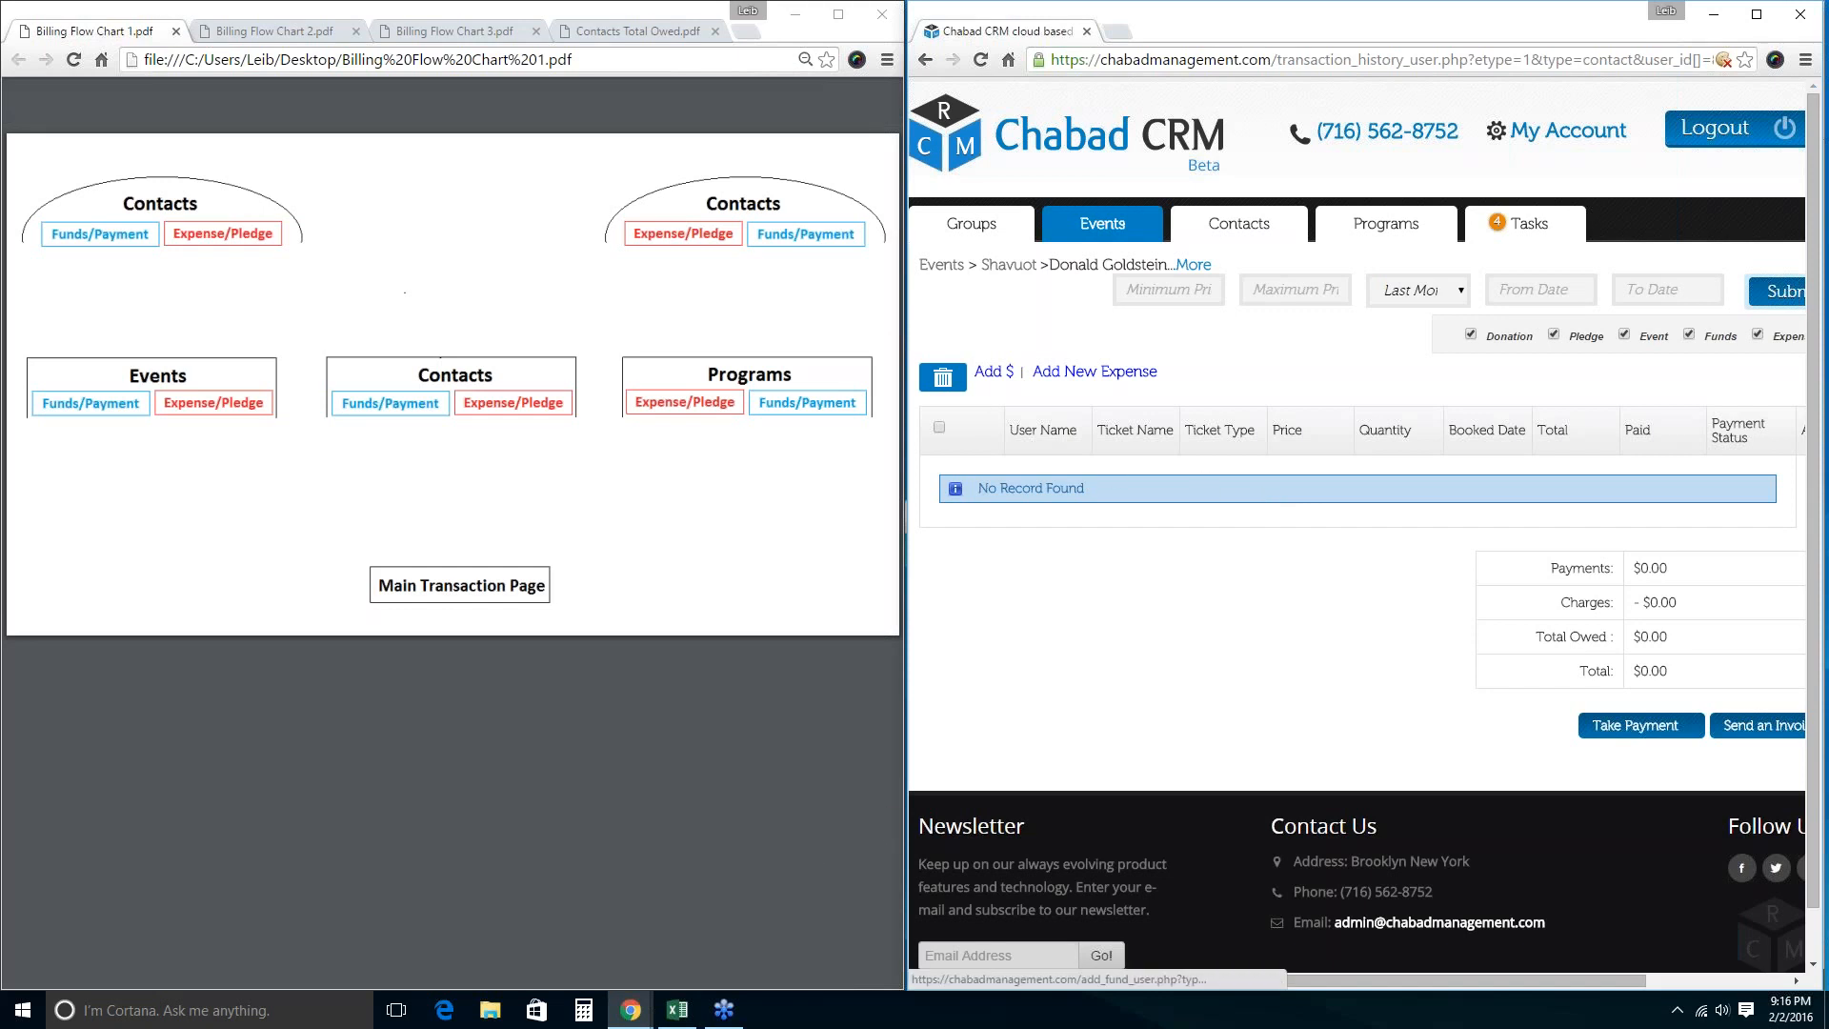
click(993, 371)
click(1232, 551)
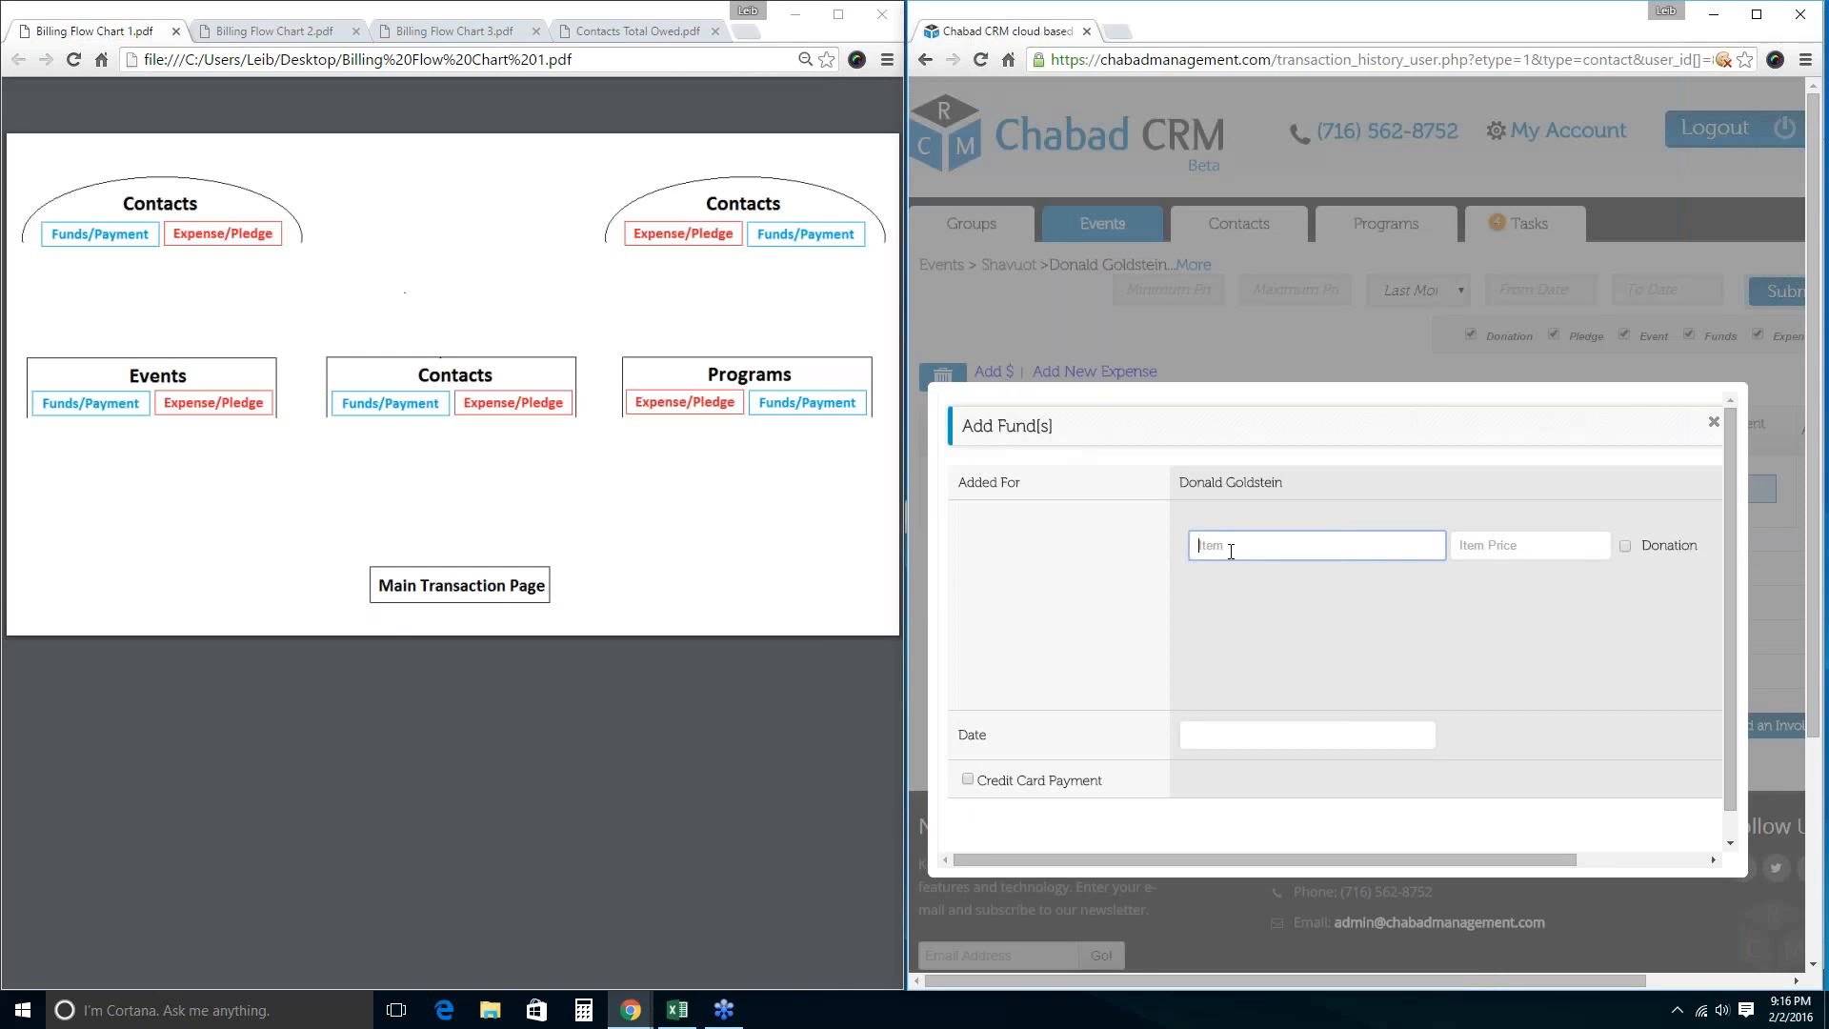
text(Ice Cream 10)
key(BackSpace)
key(BackSpace)
key(Tab)
text(1)
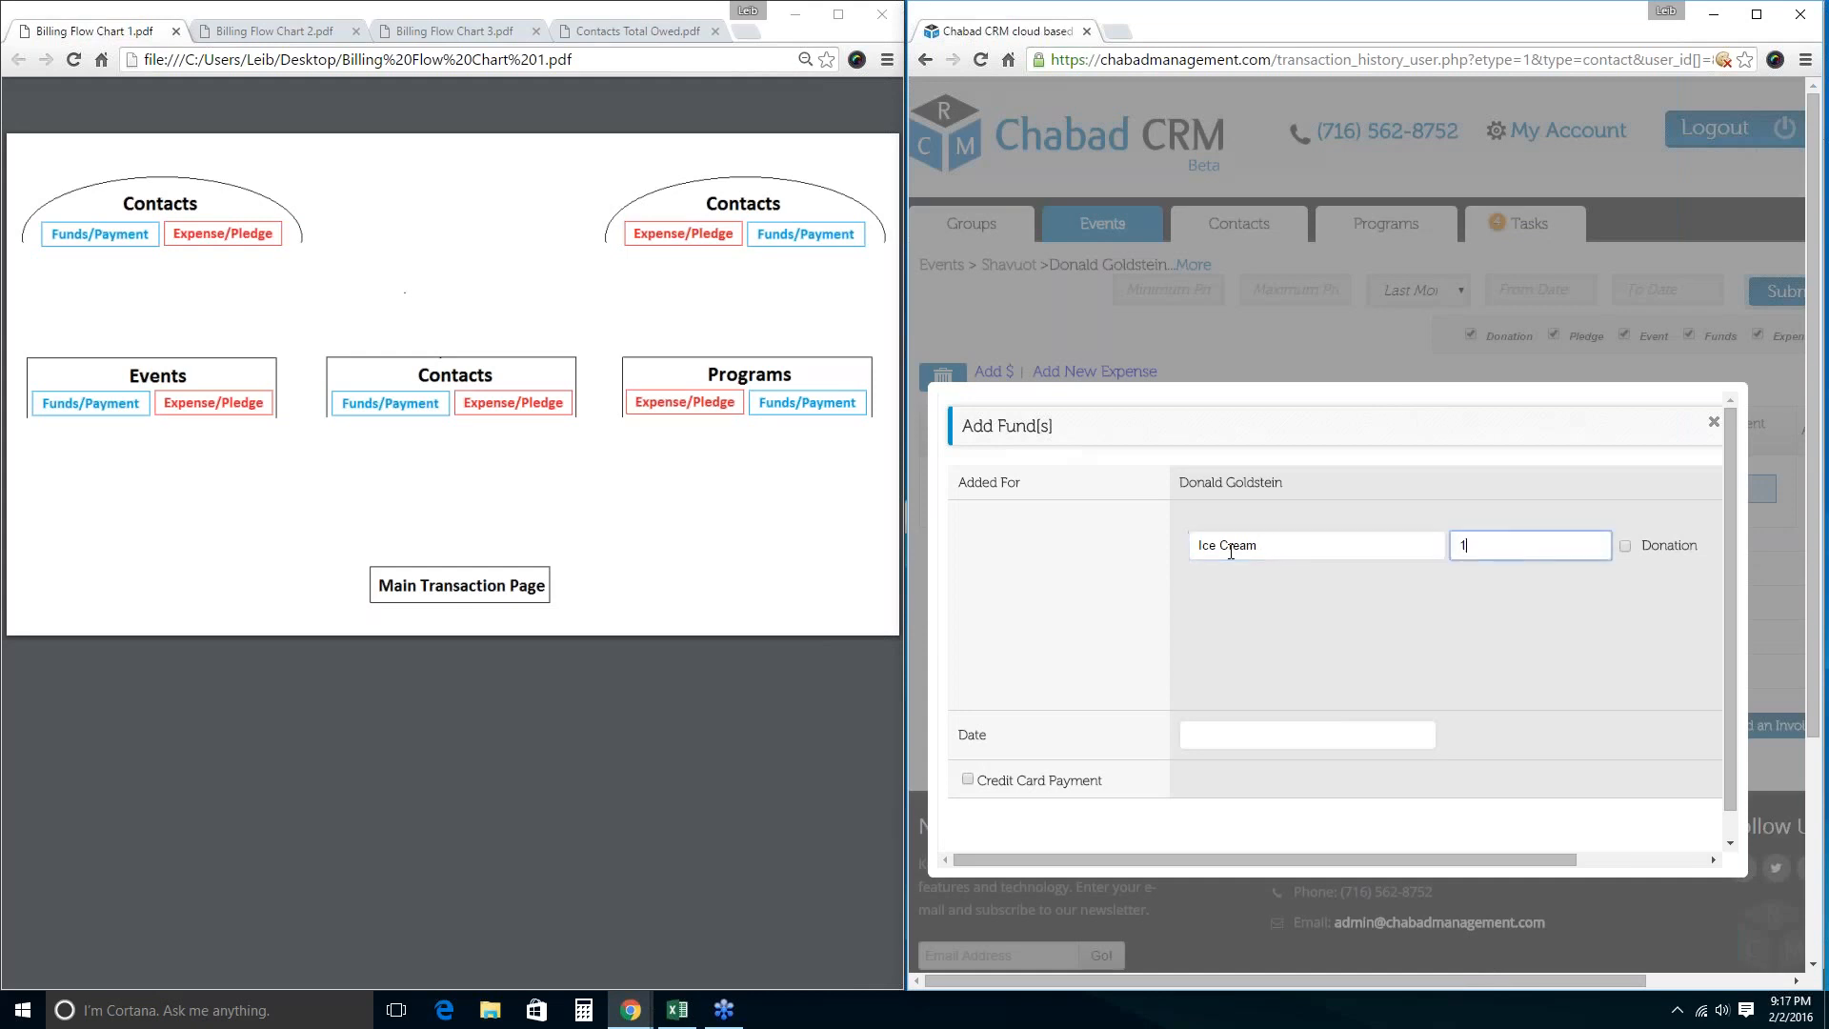
text(00)
click(1626, 547)
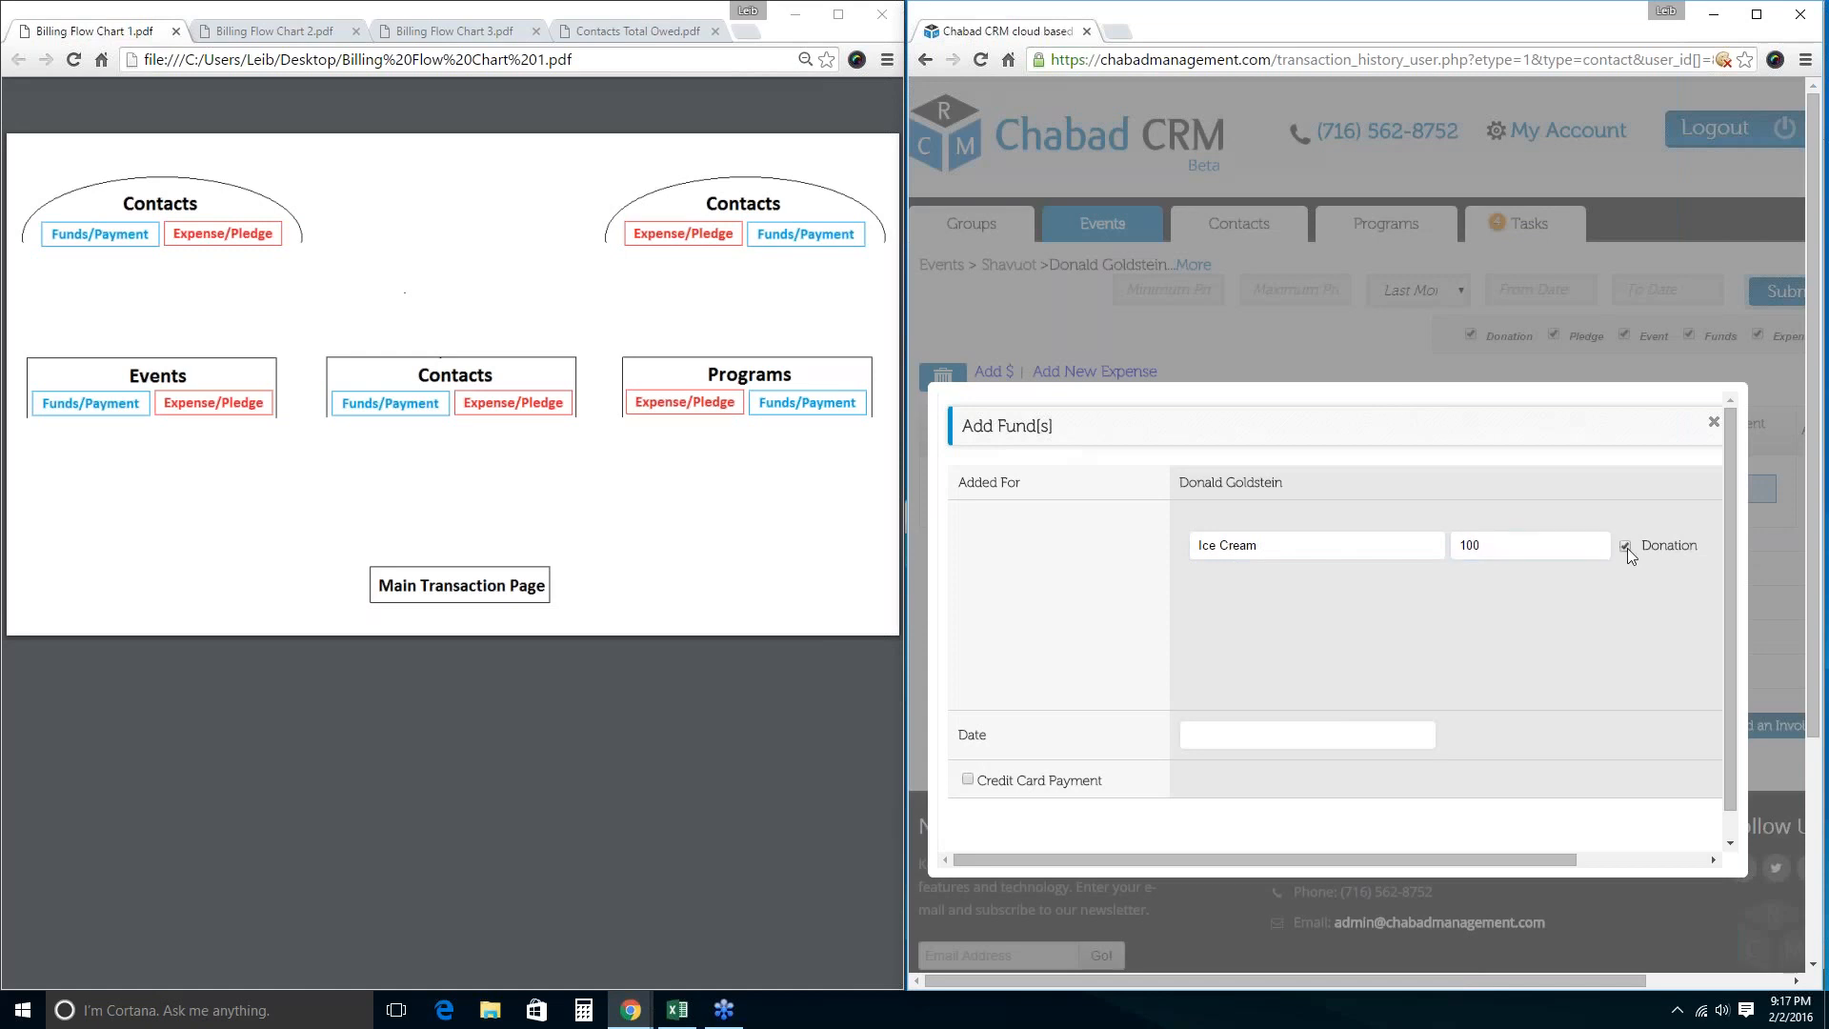
click(1261, 546)
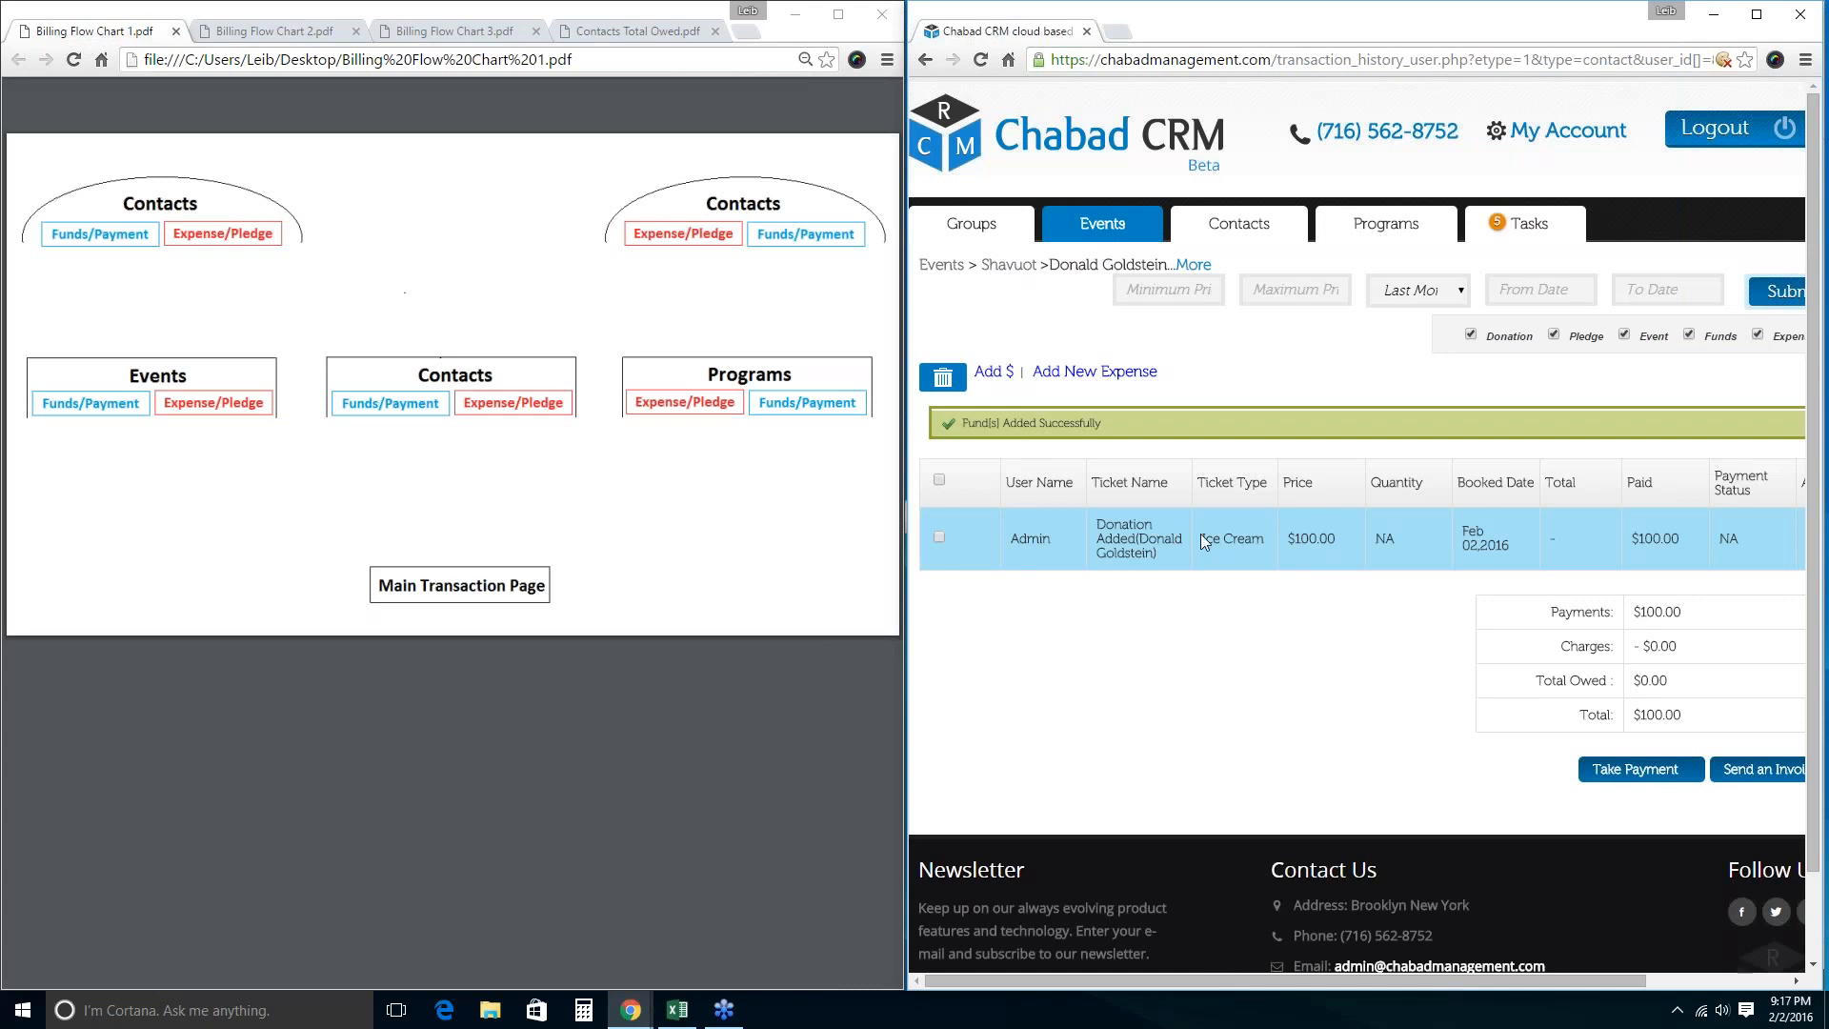
Show Billing Flow Chart 3 and return to the CRM's Events list.
click(467, 36)
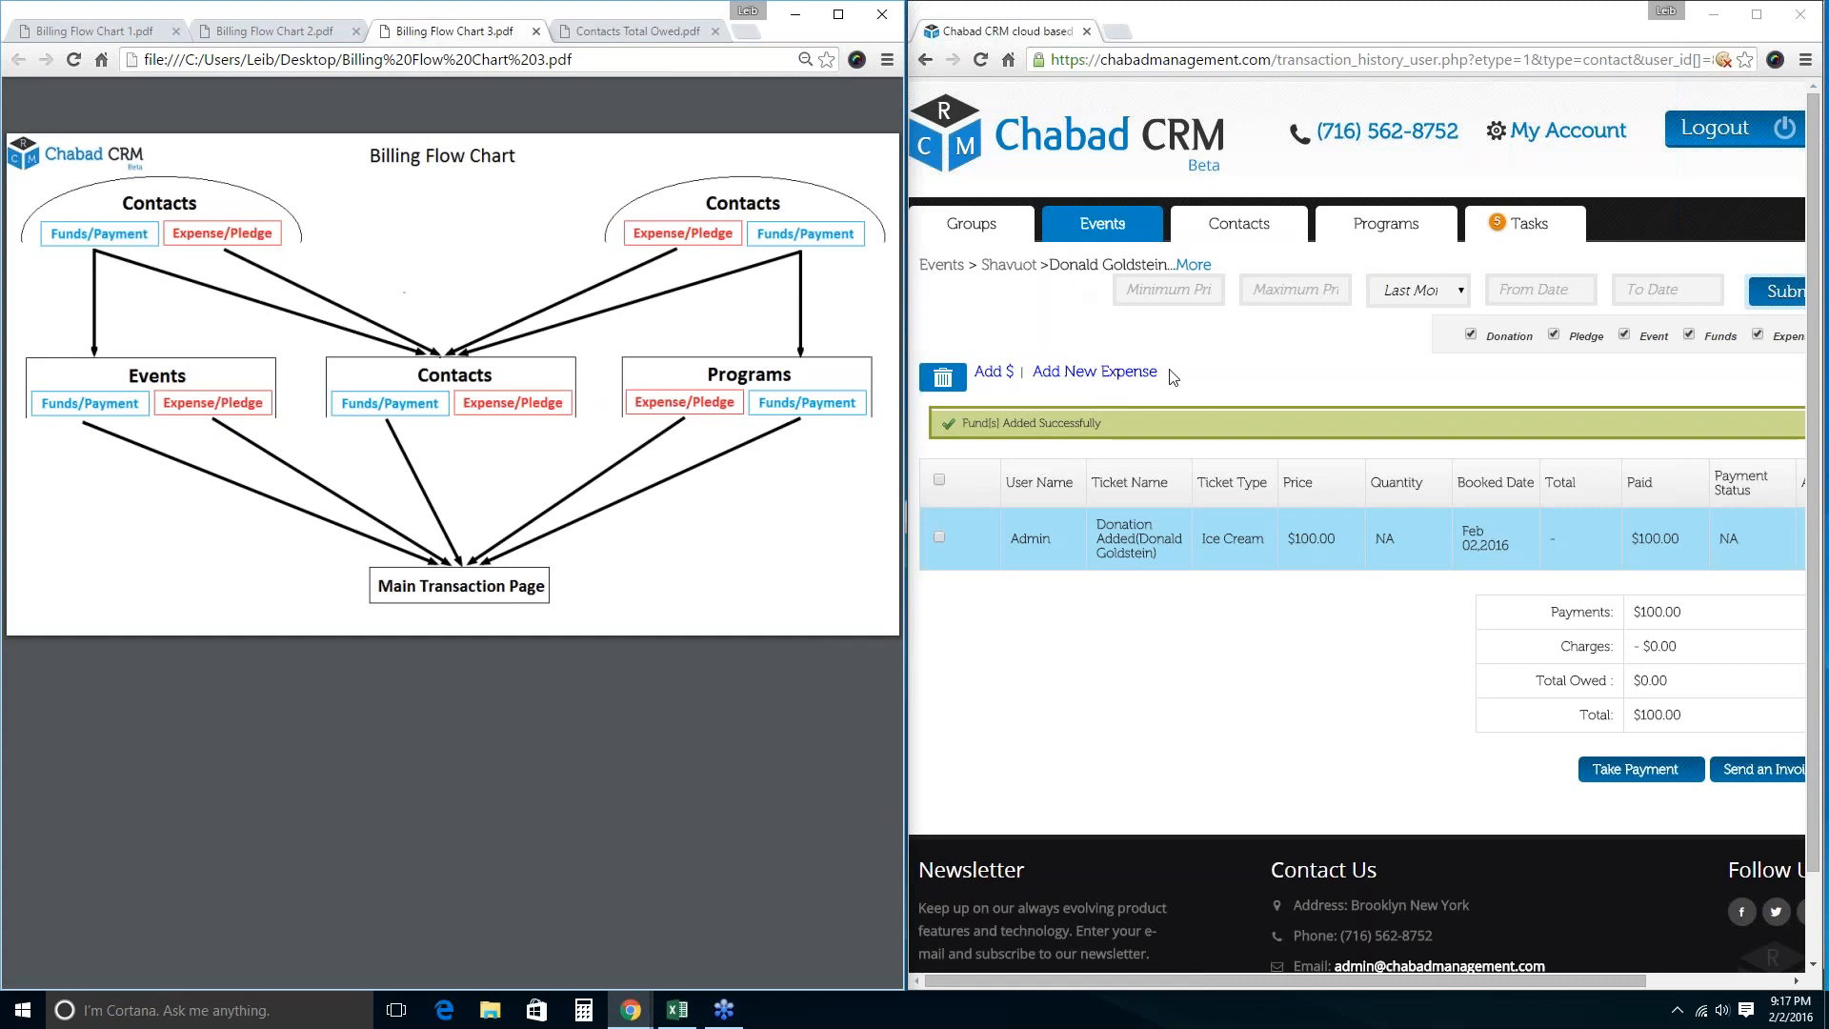
click(1100, 227)
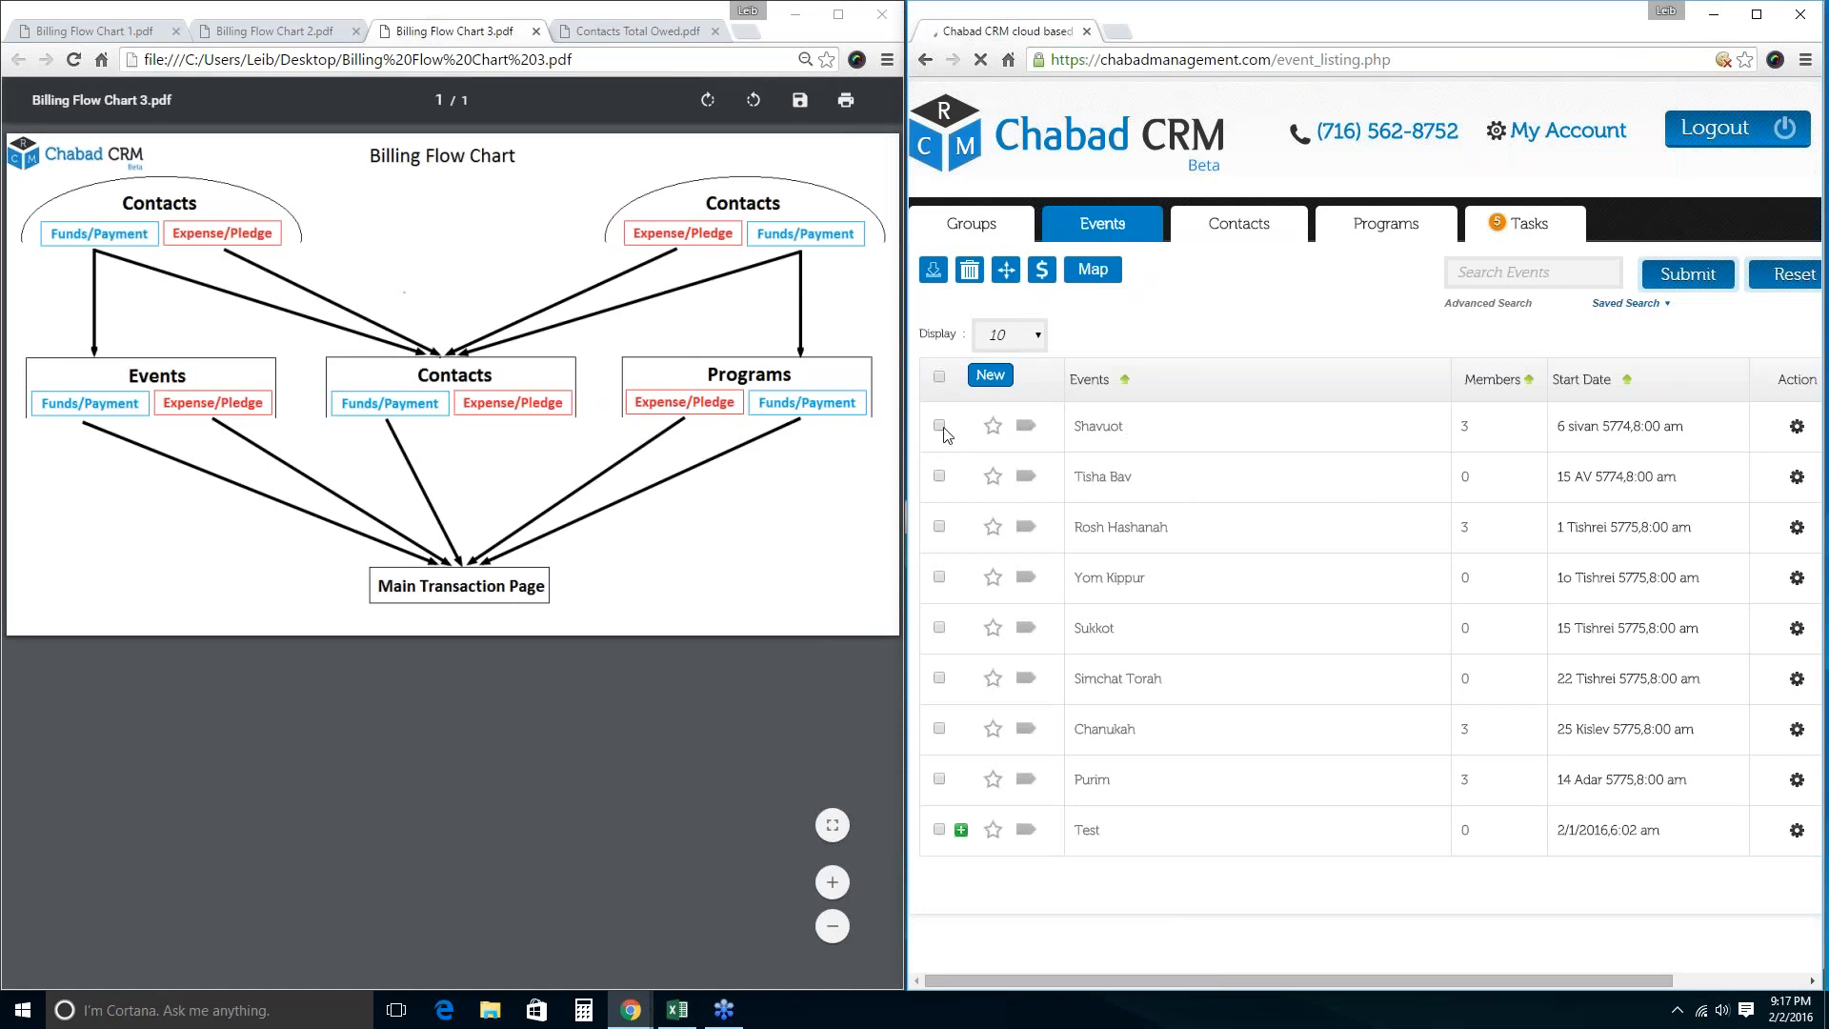
Open Shavuot's event billing, highlight the $150.00, $100.00 and $250.00 totals, then reopen the event page.
click(941, 427)
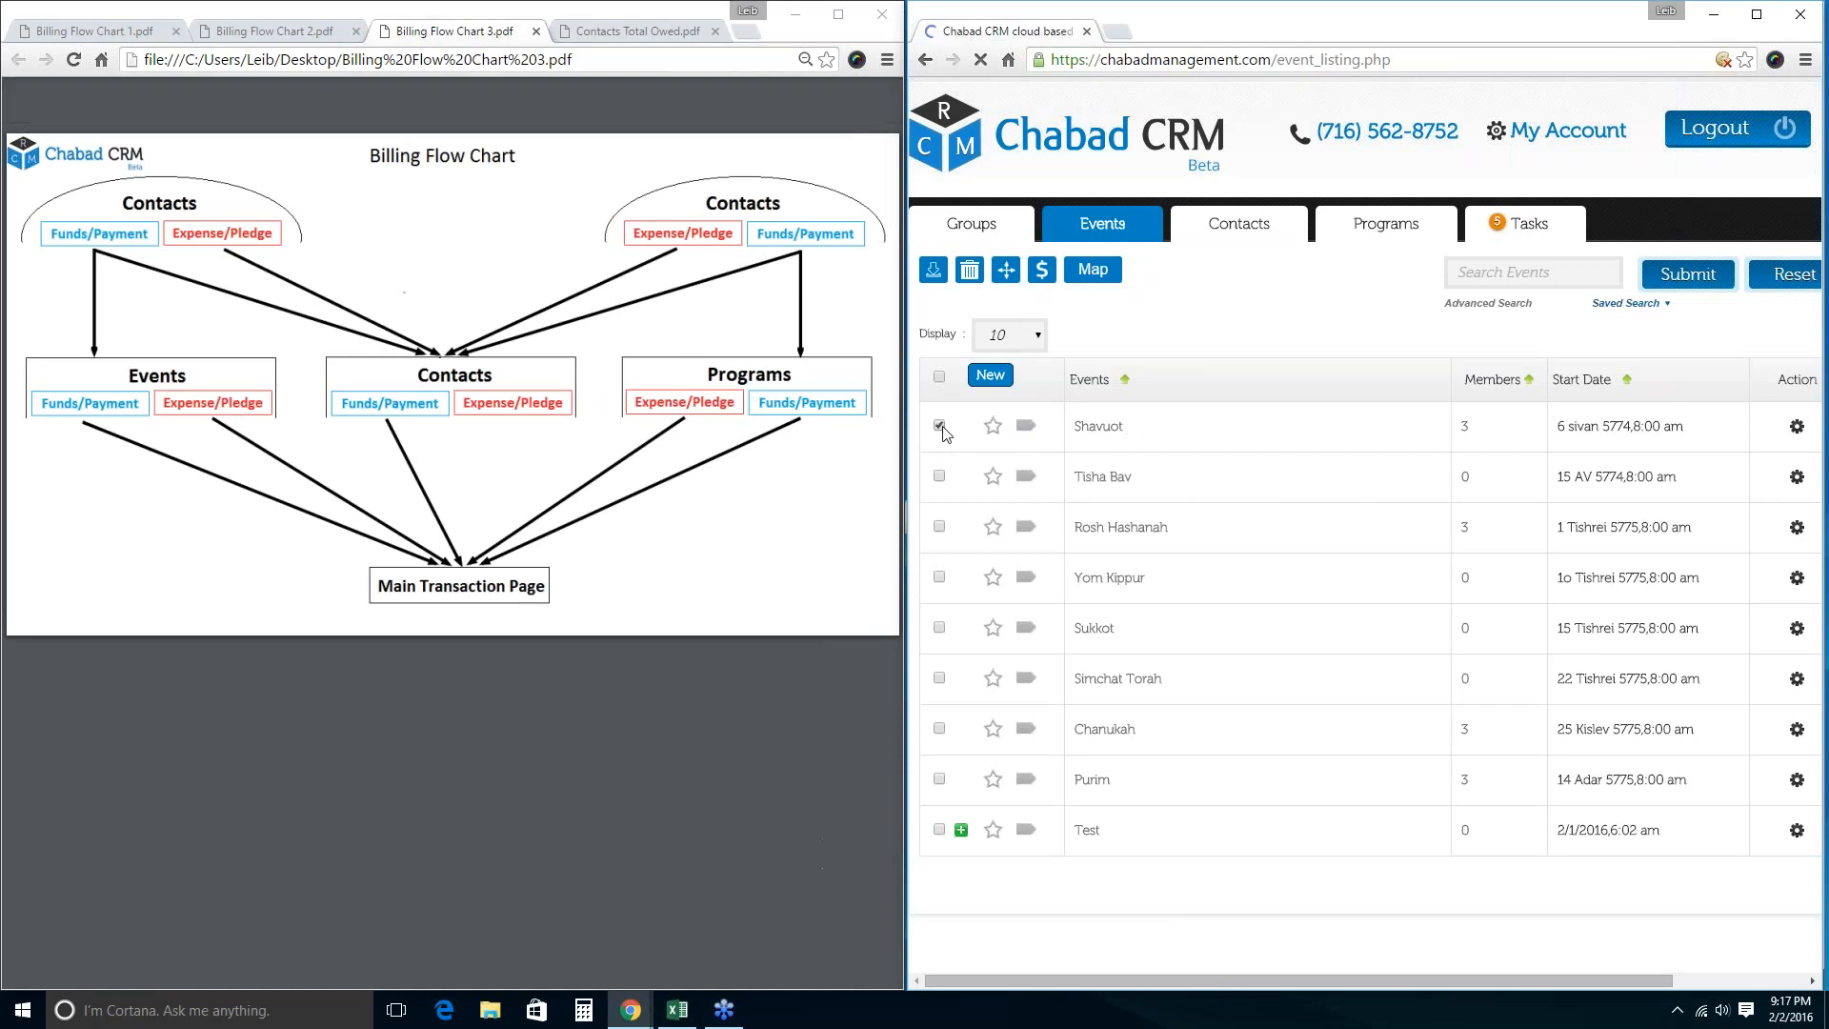
click(1041, 272)
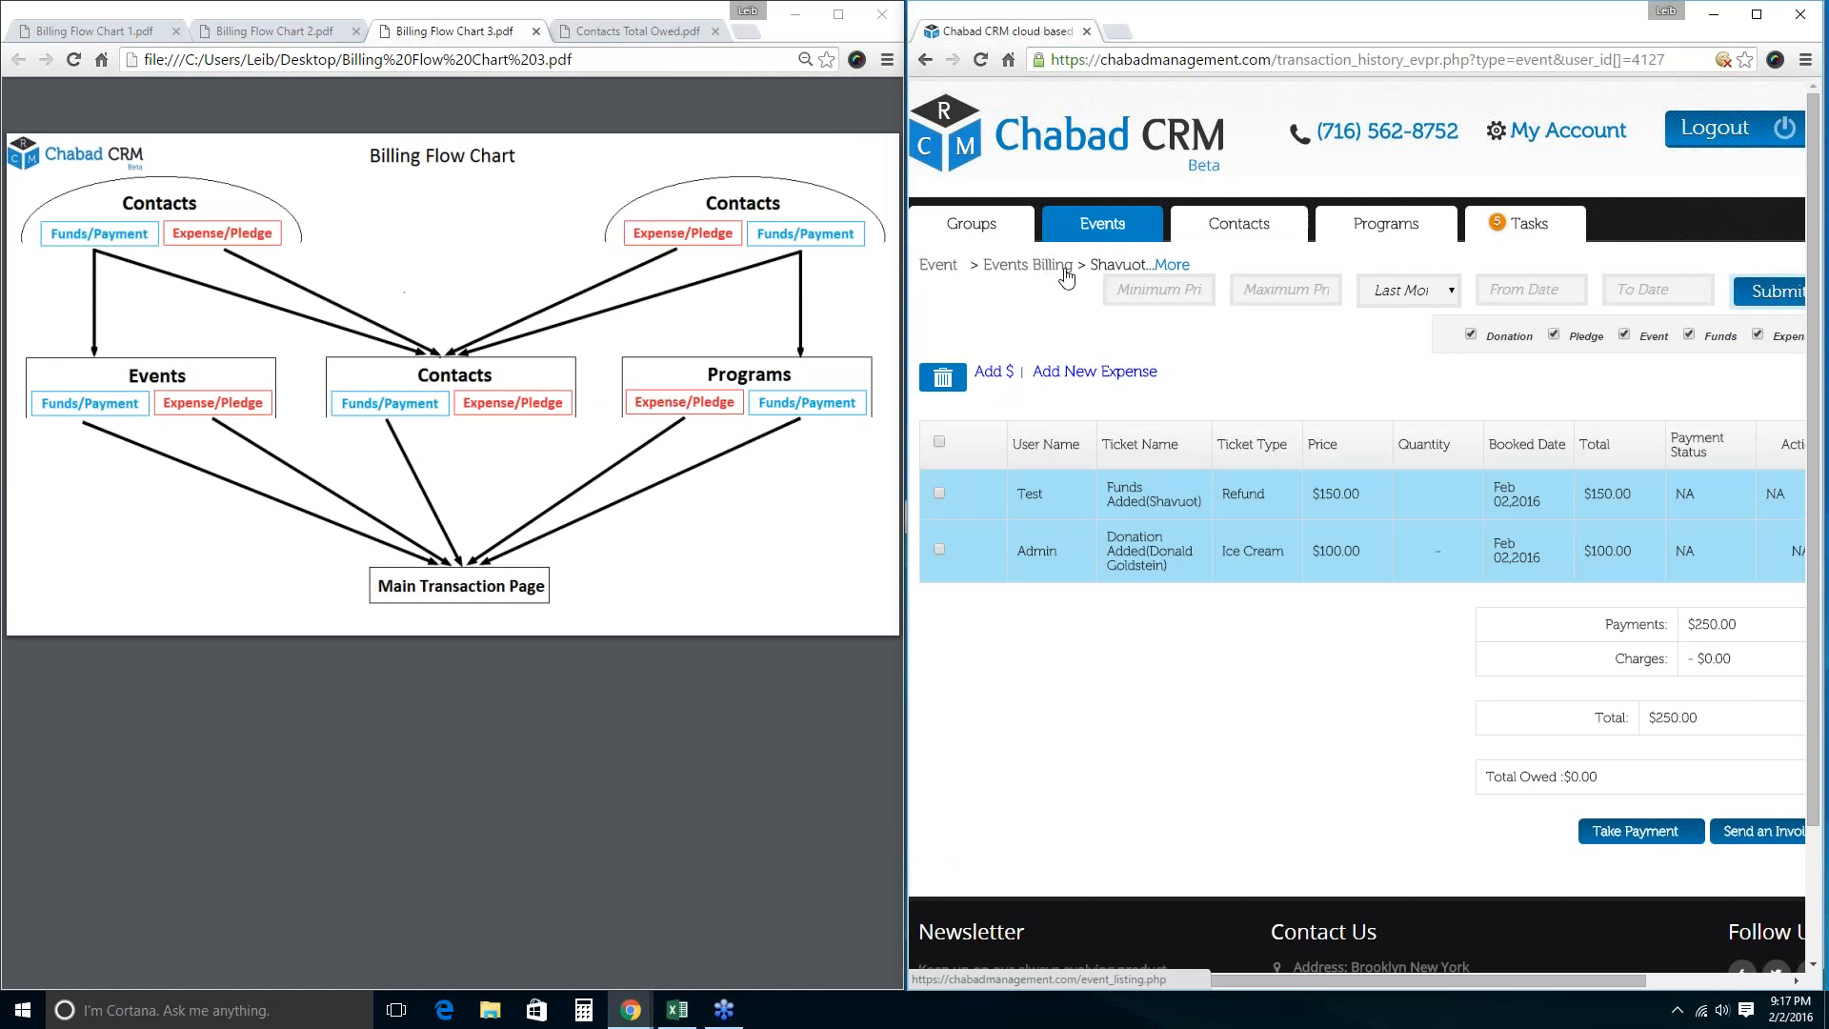
drag(1635, 494, 1585, 493)
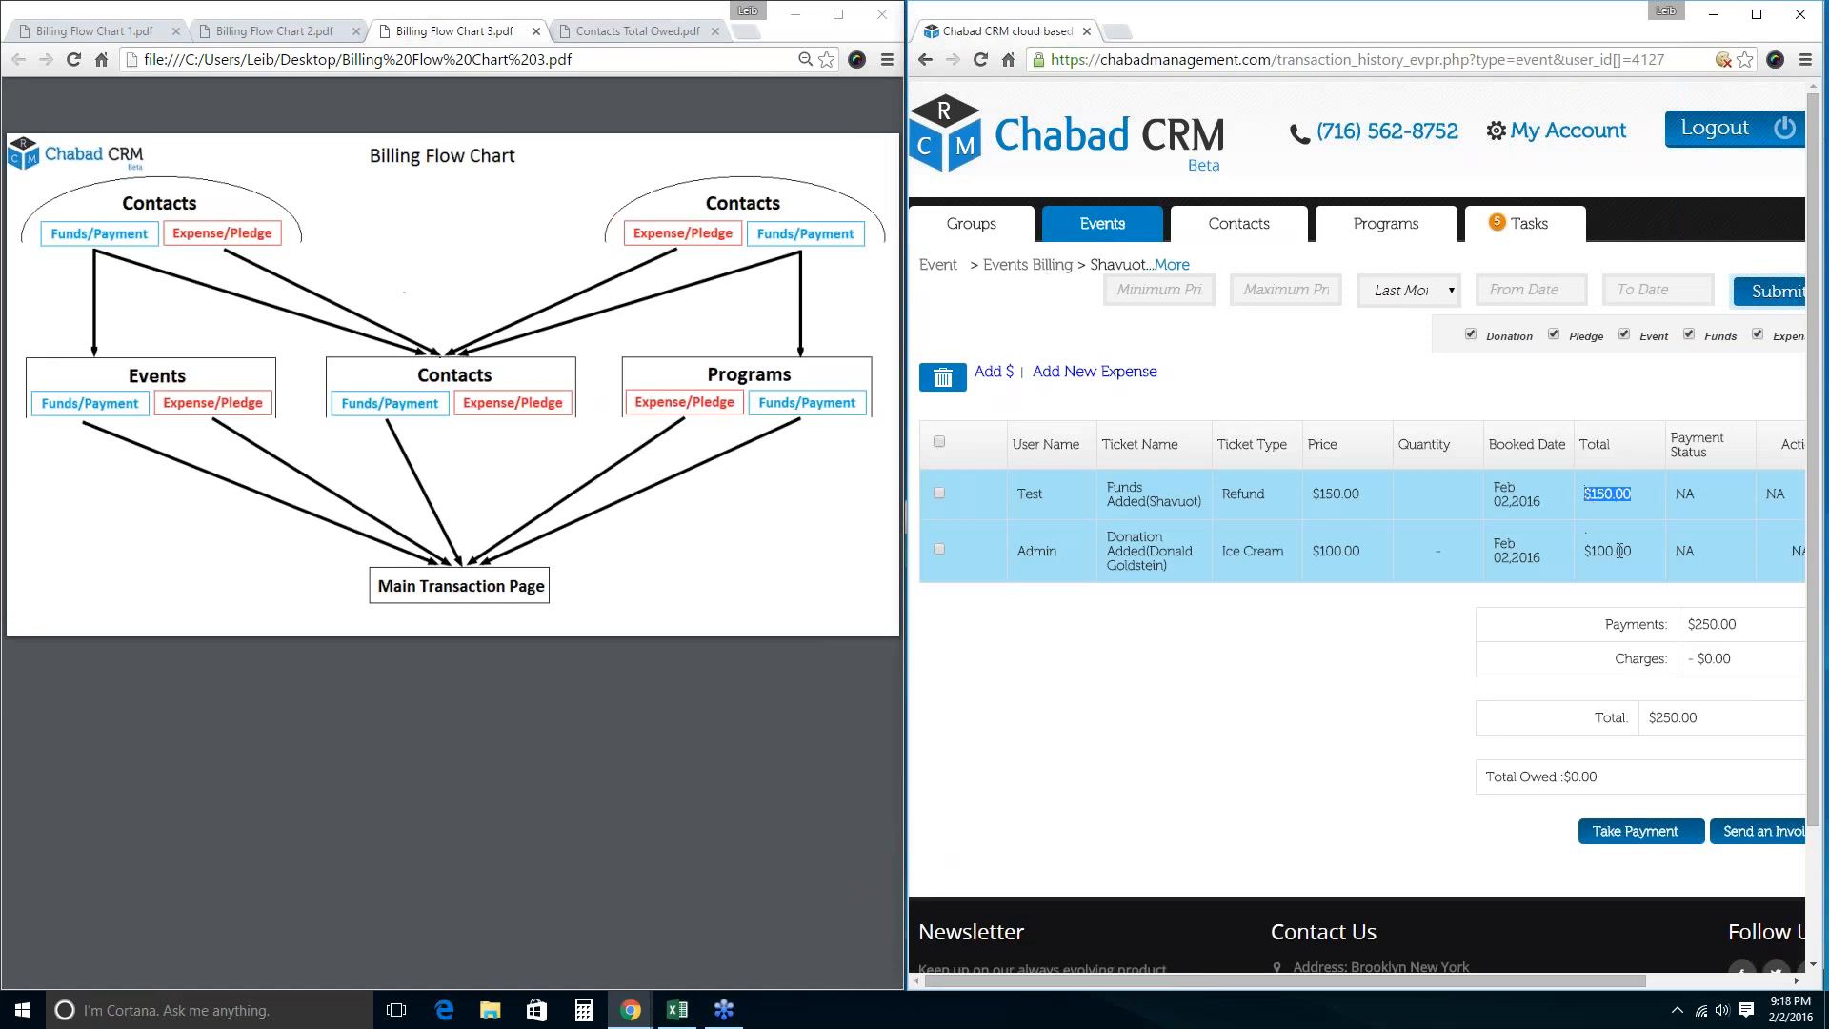
drag(1631, 551, 1582, 553)
drag(1698, 717, 1647, 718)
click(1111, 225)
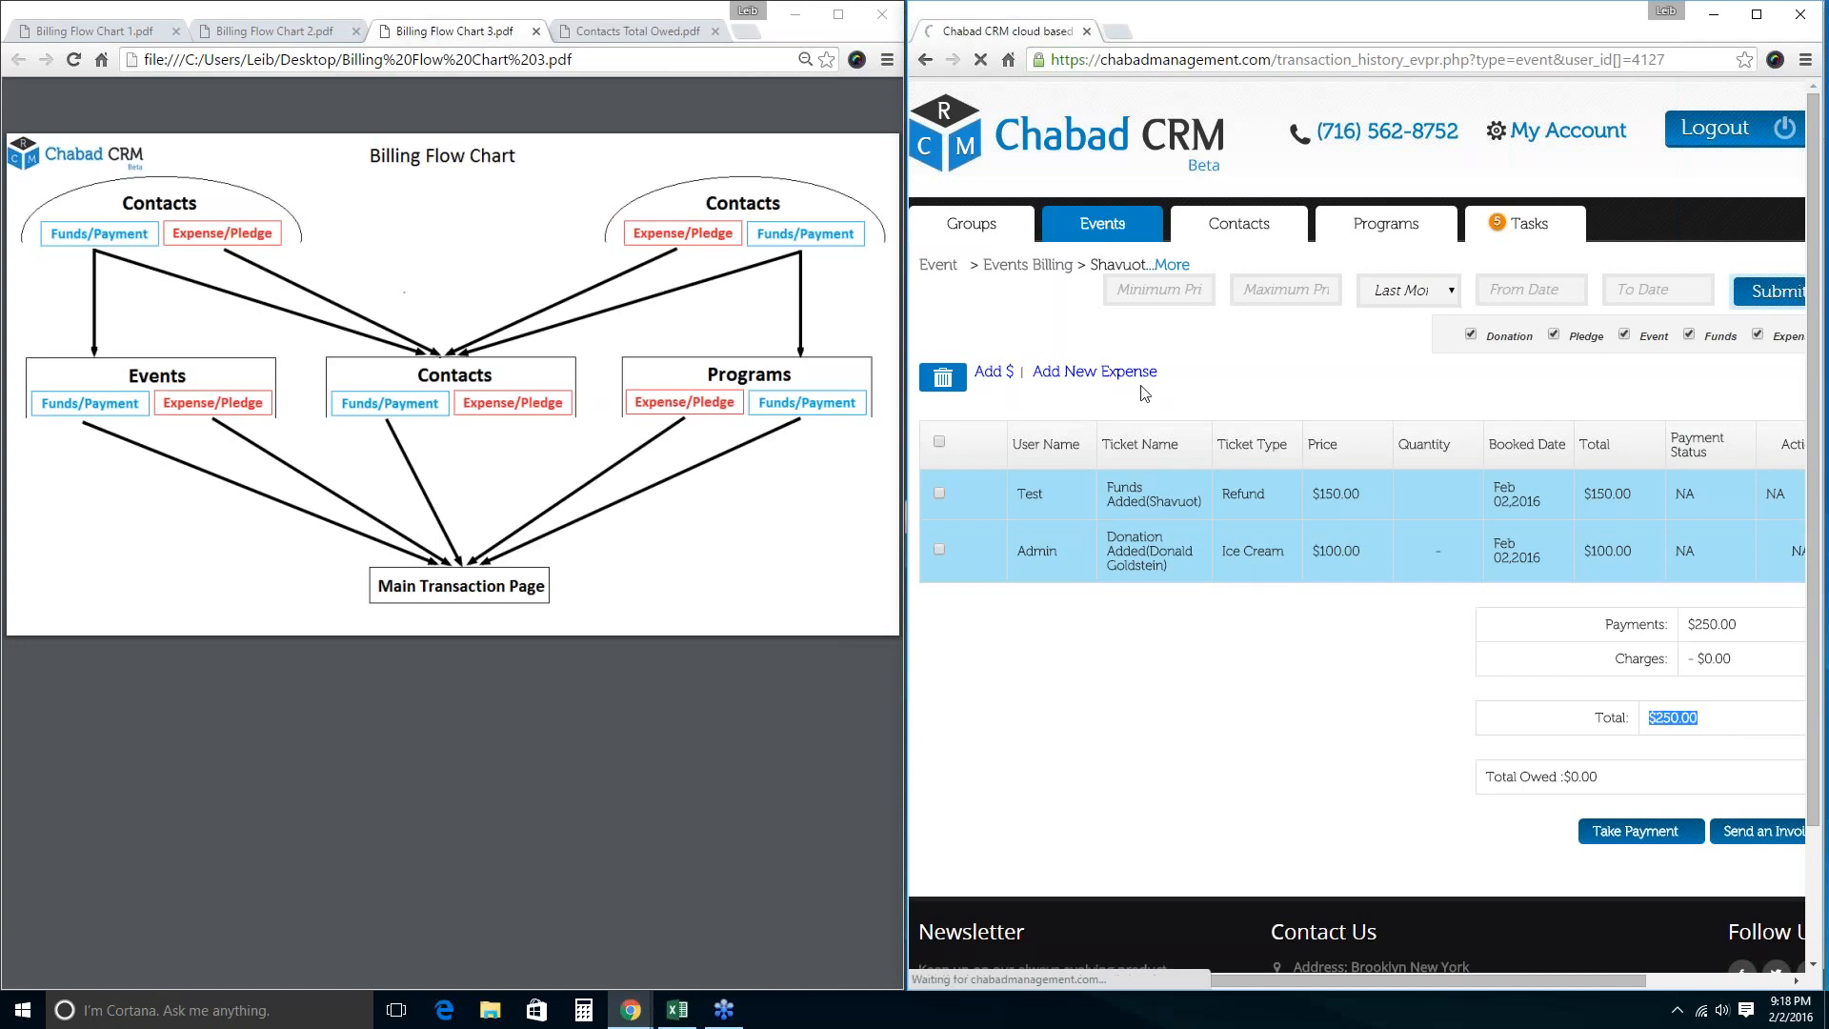
click(1100, 427)
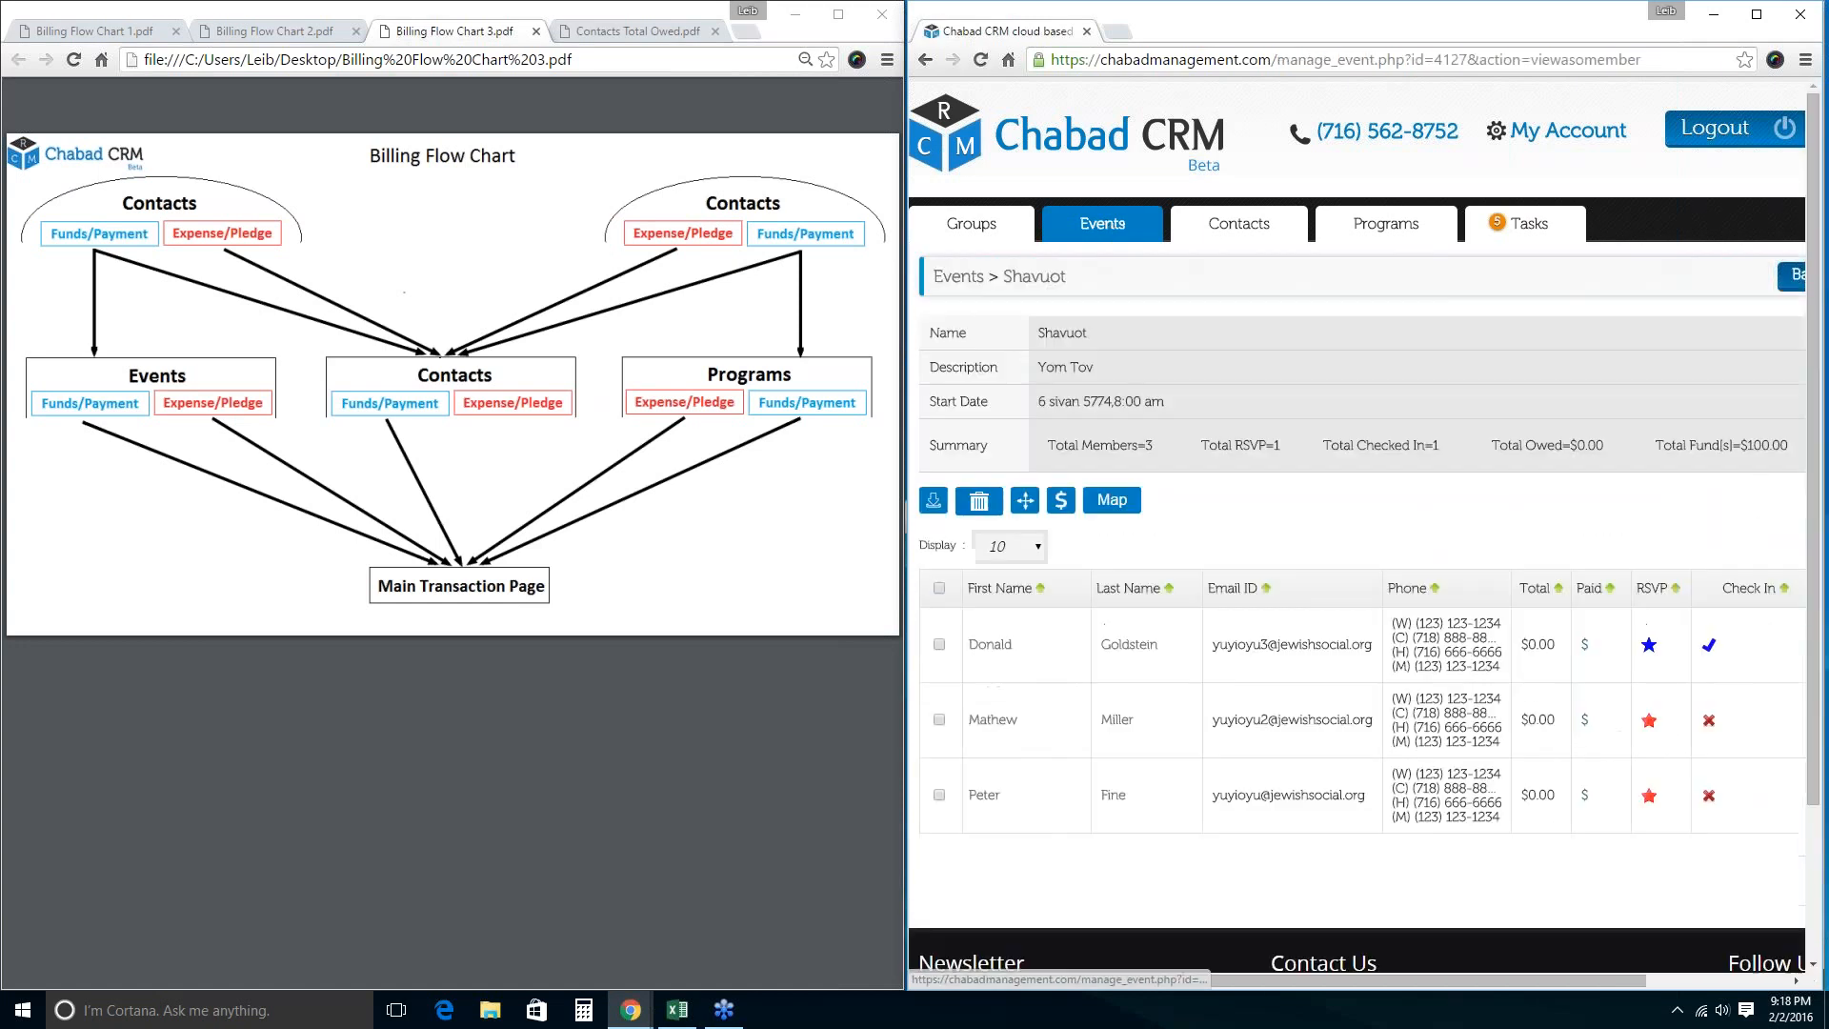
Add an $18.00 Aliyah fund to the second Shavuot member's billing, then return to Events.
click(939, 721)
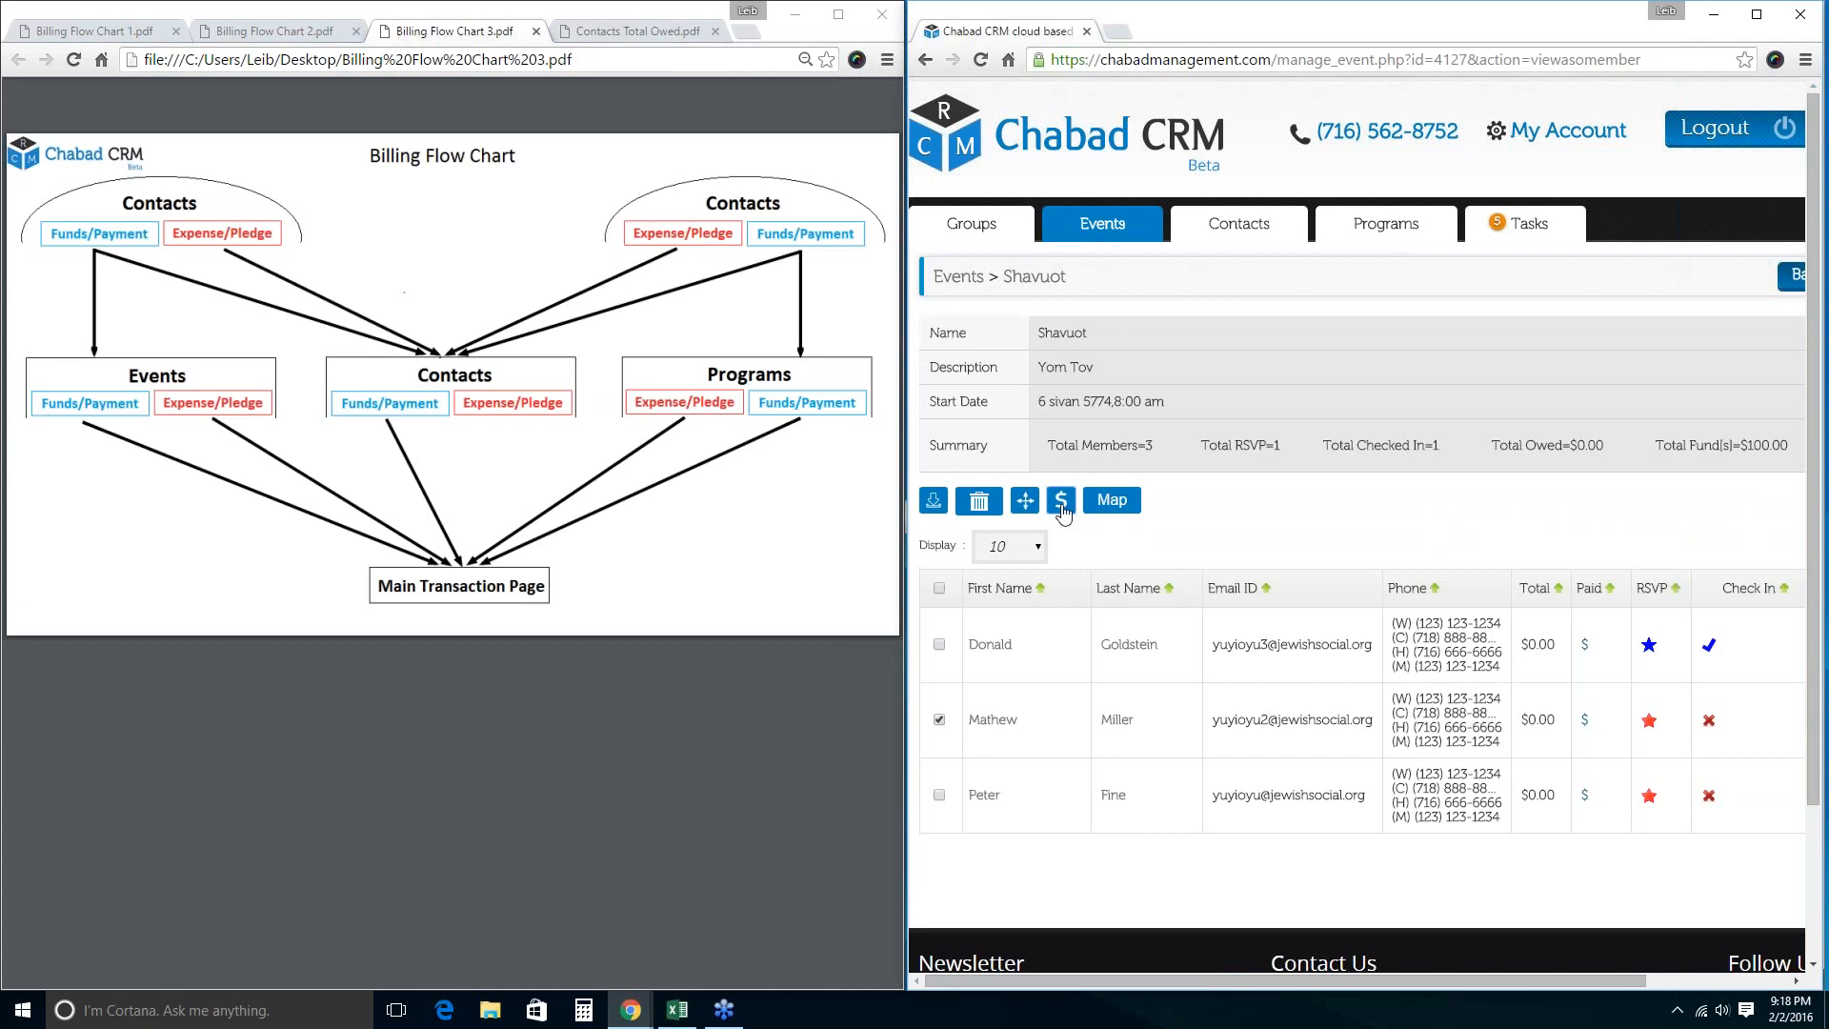
click(1060, 499)
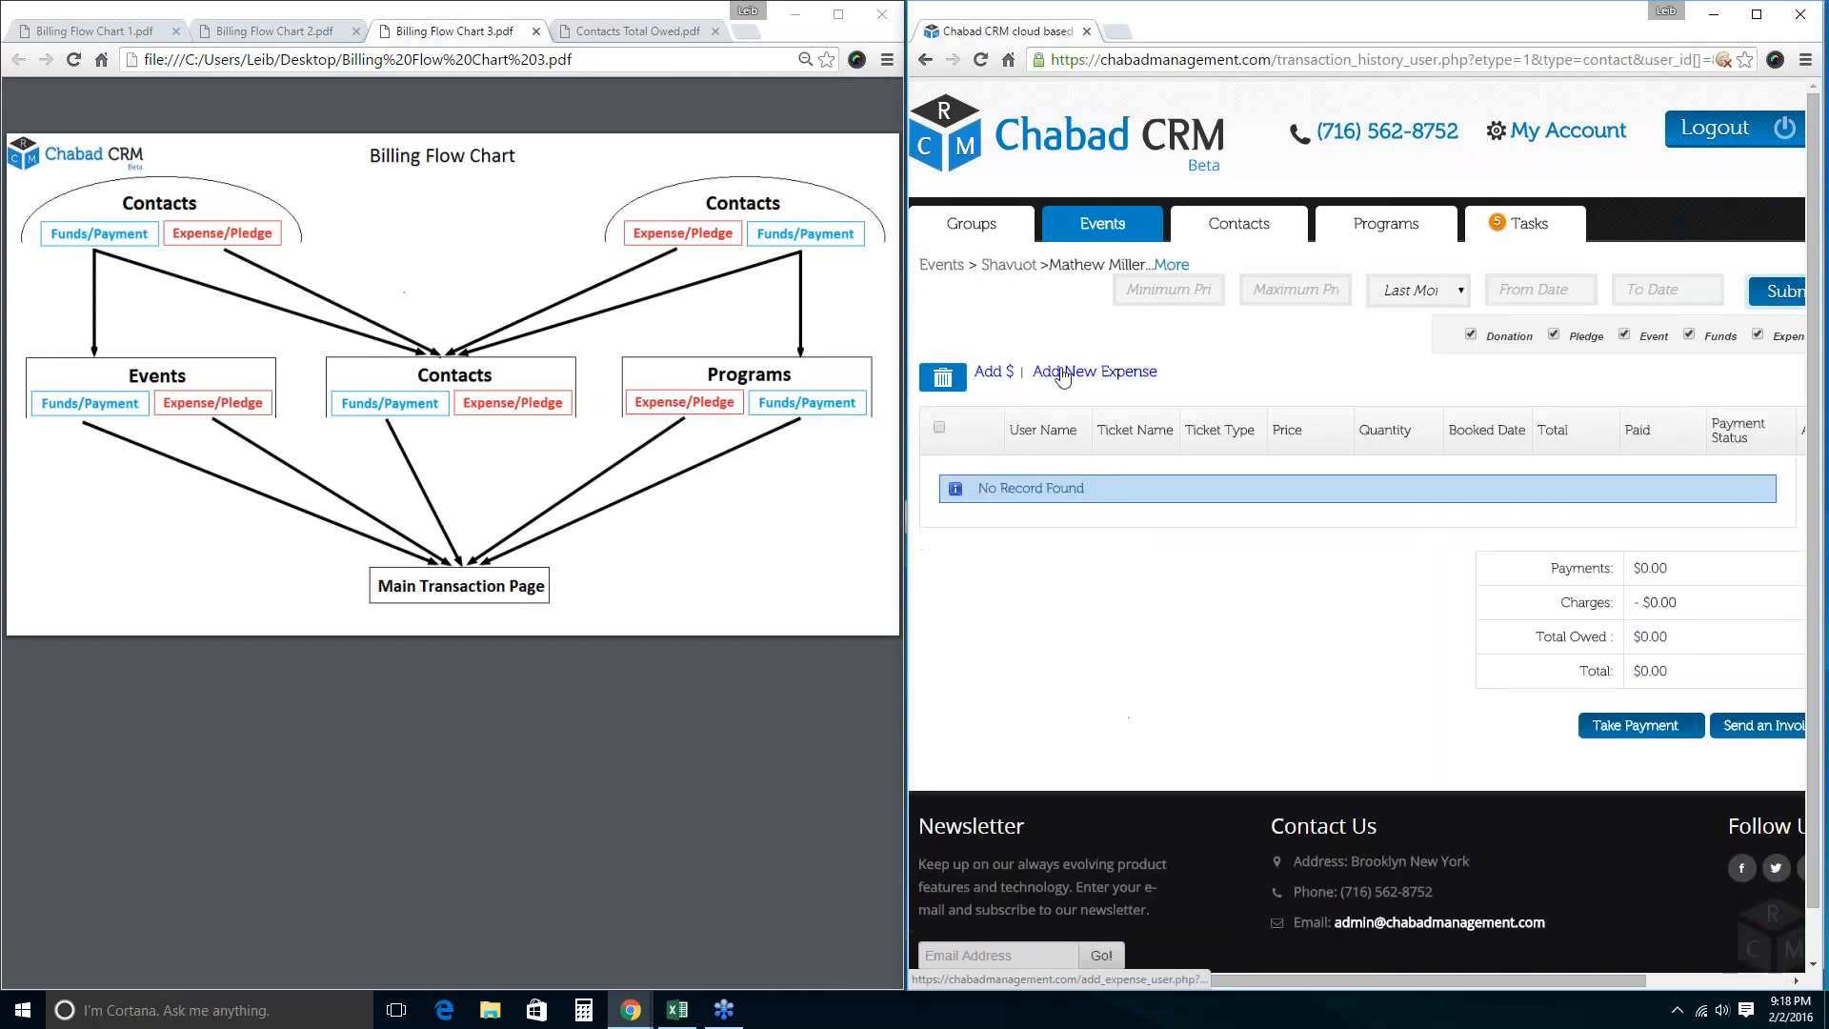
click(1057, 369)
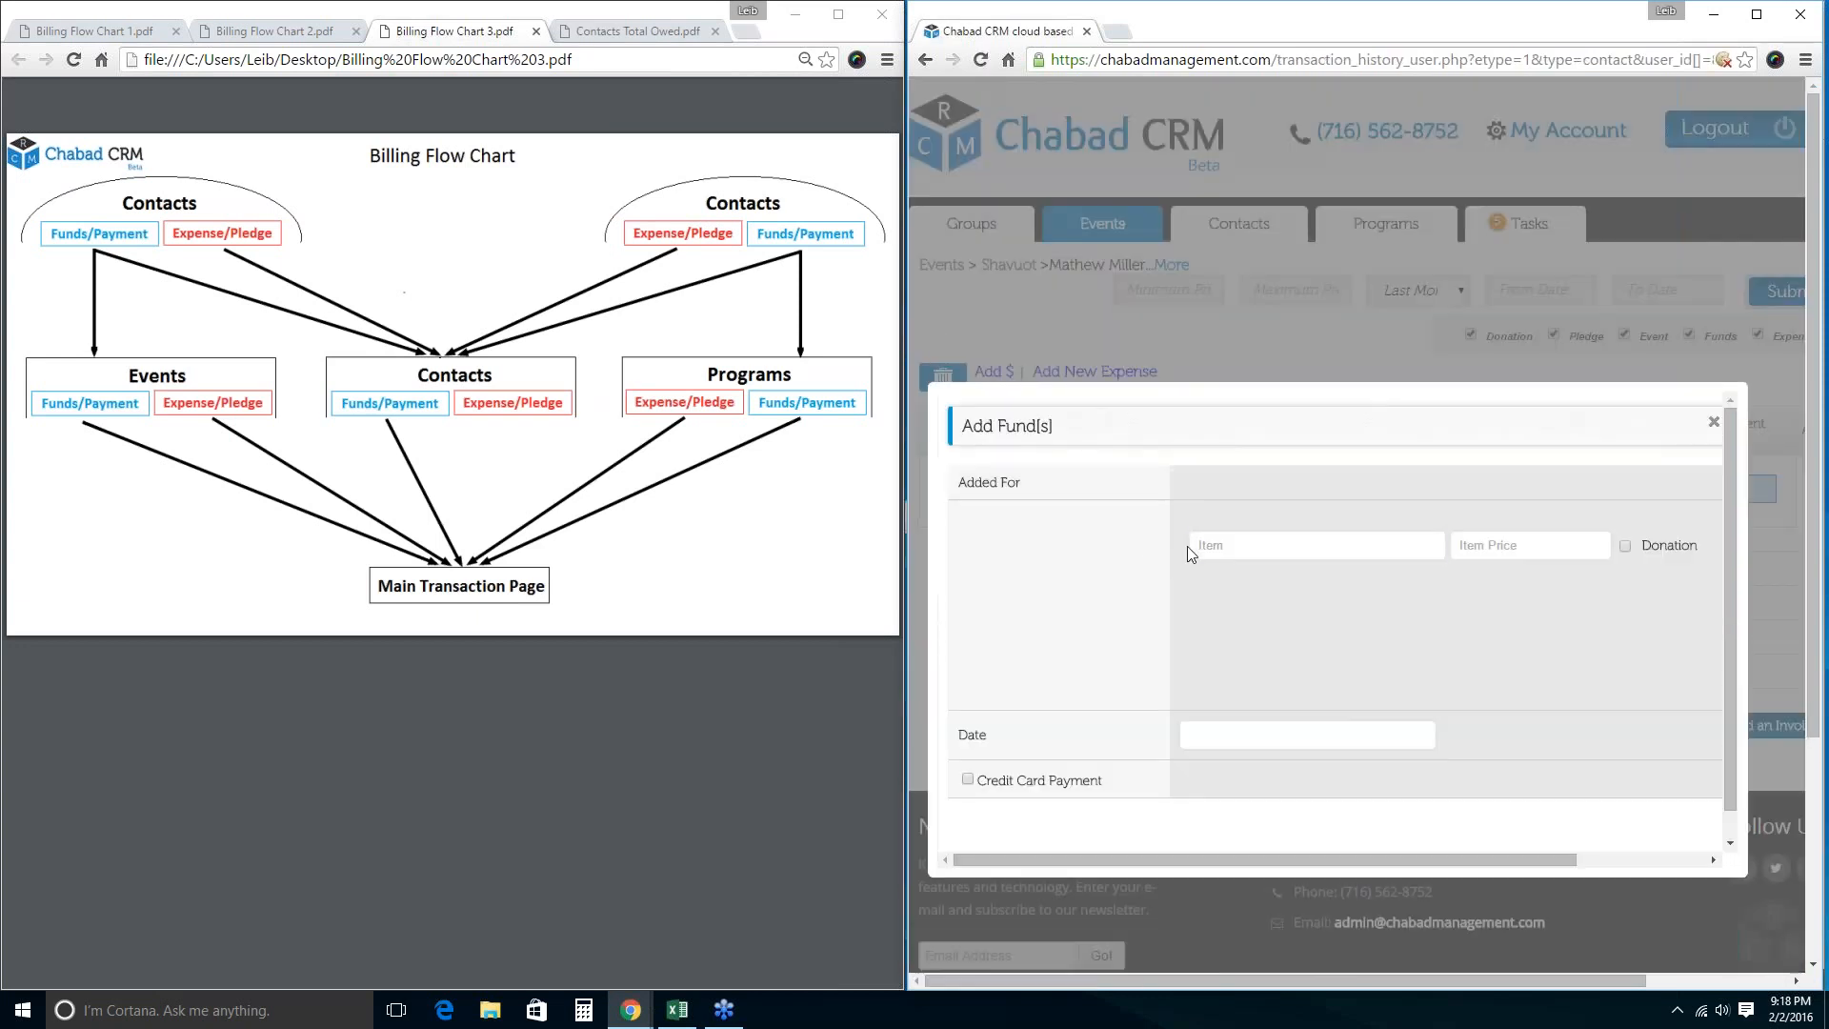
click(1199, 545)
text(Ali)
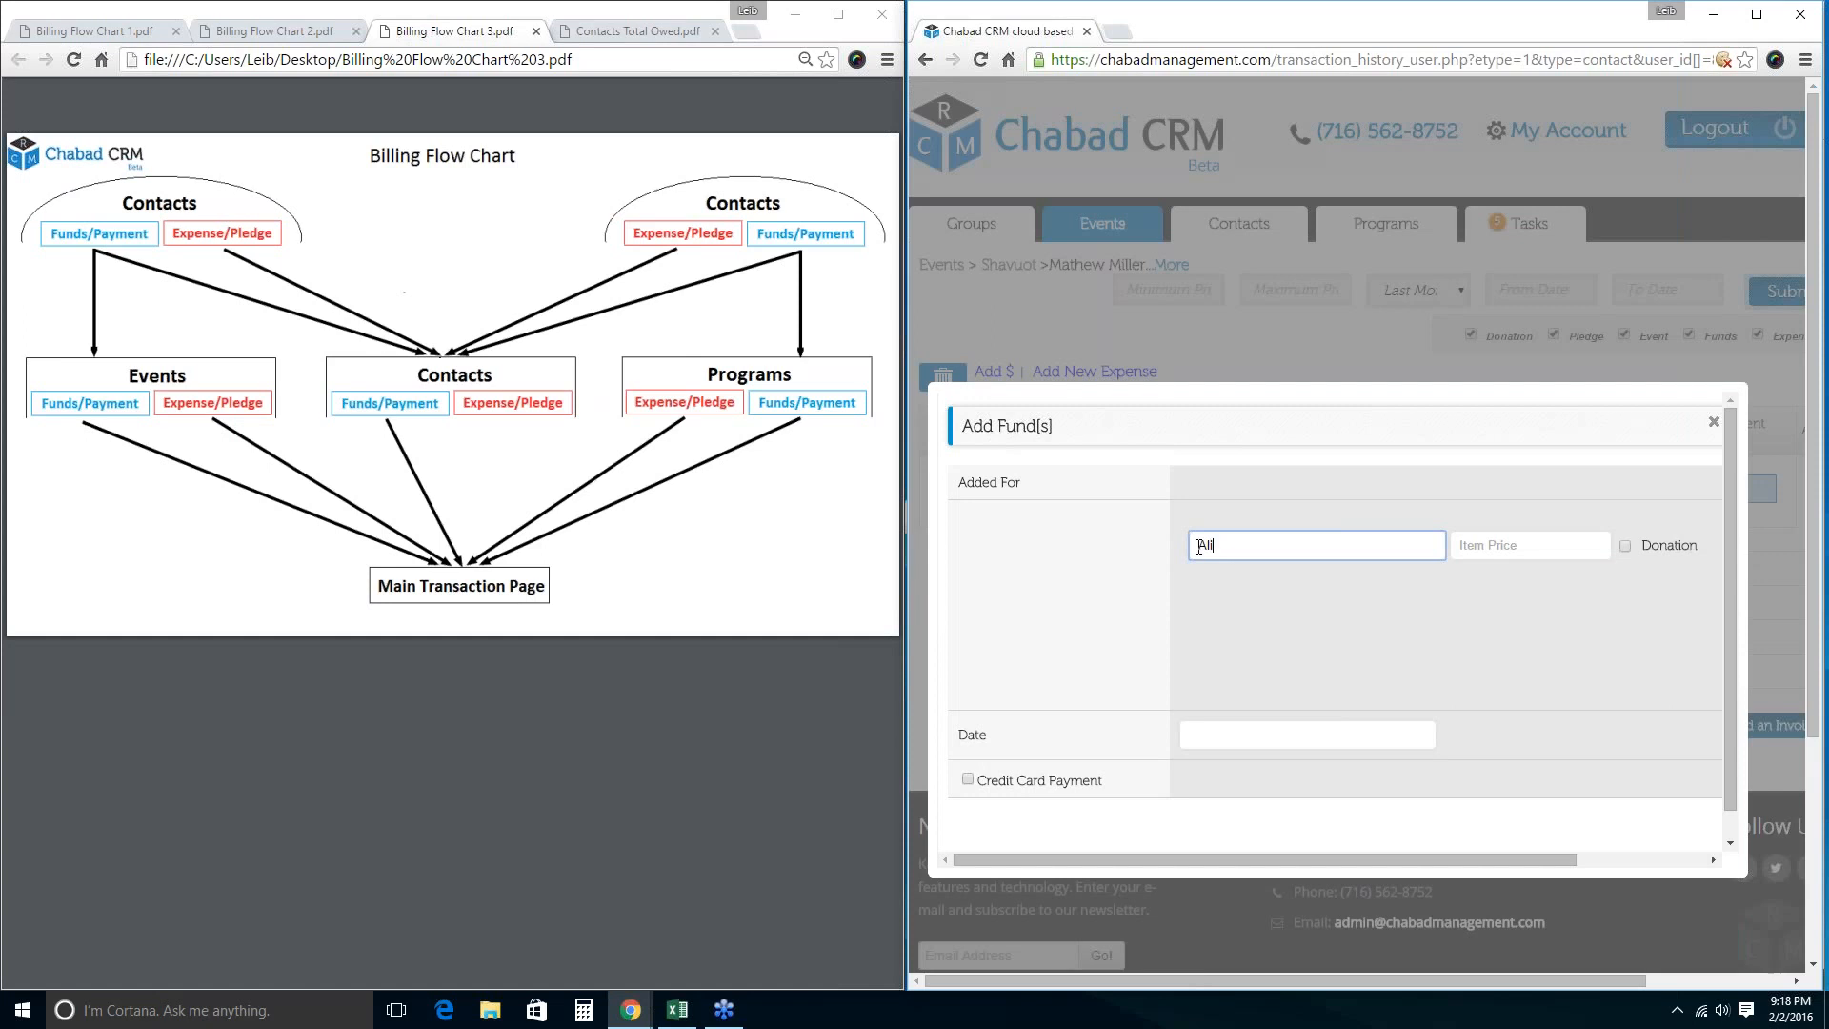
text(yah)
key(Tab)
text(18)
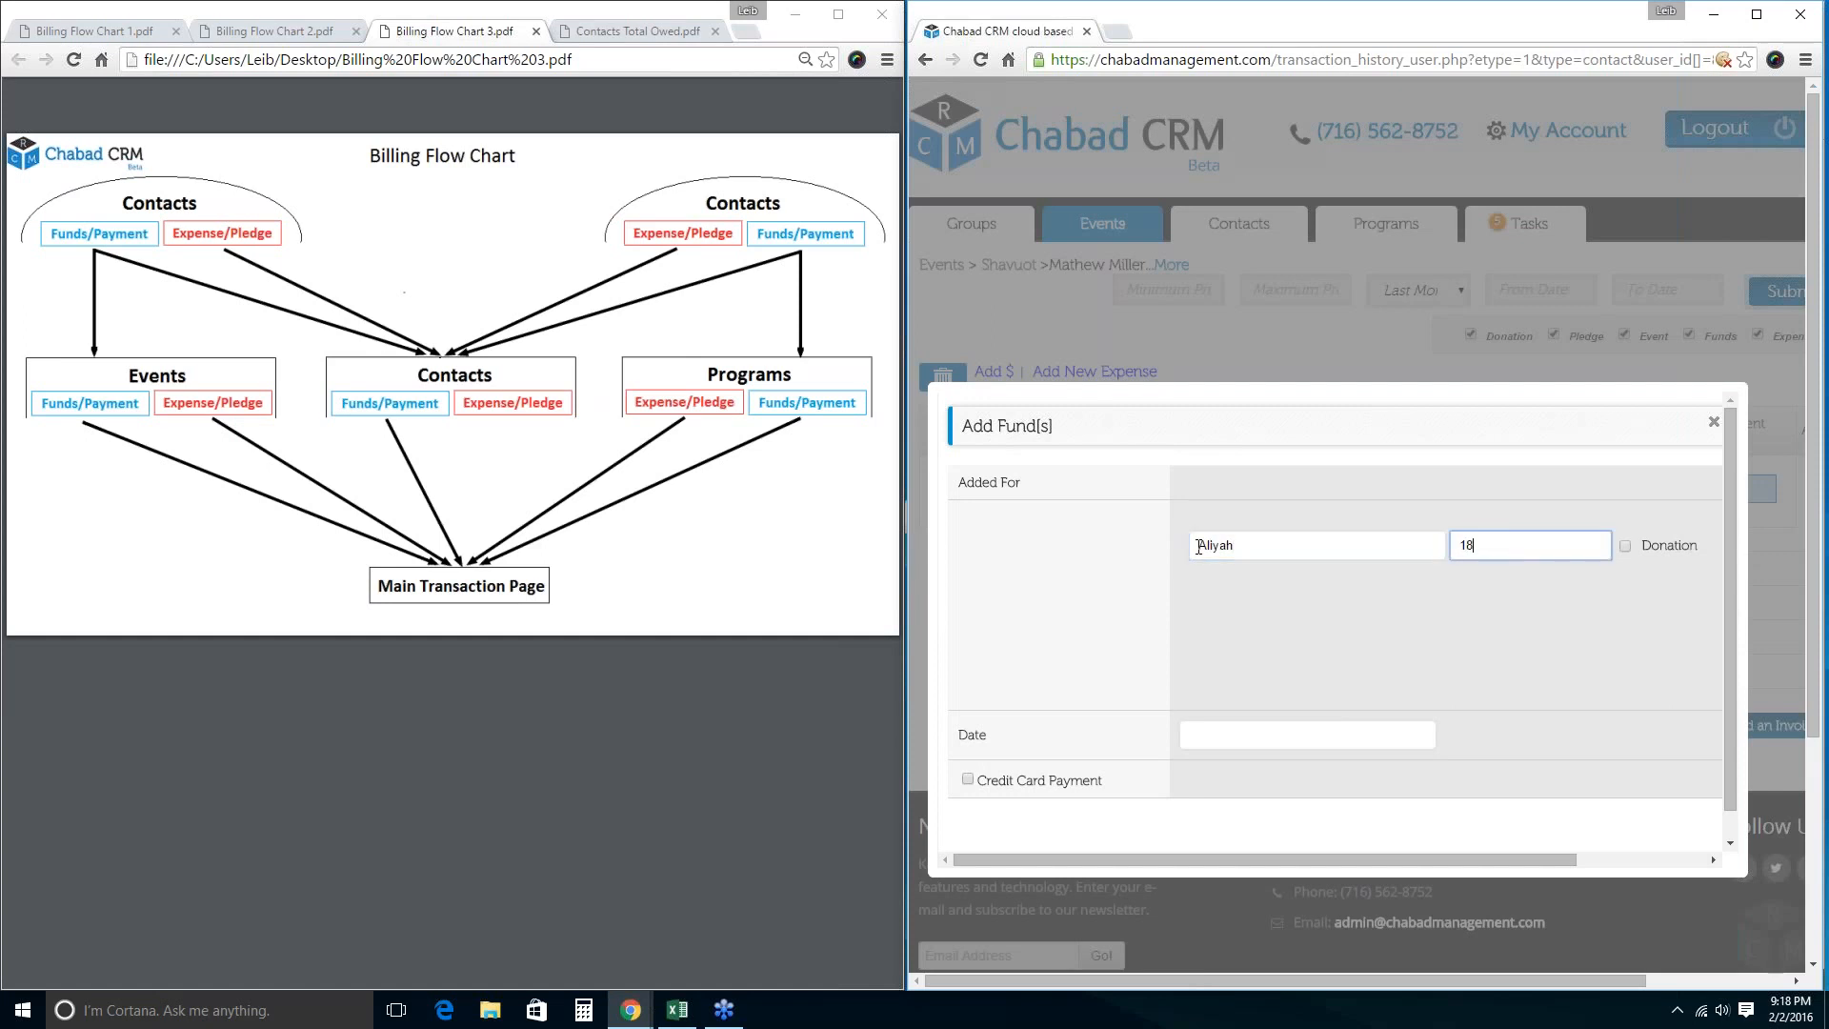
key(Return)
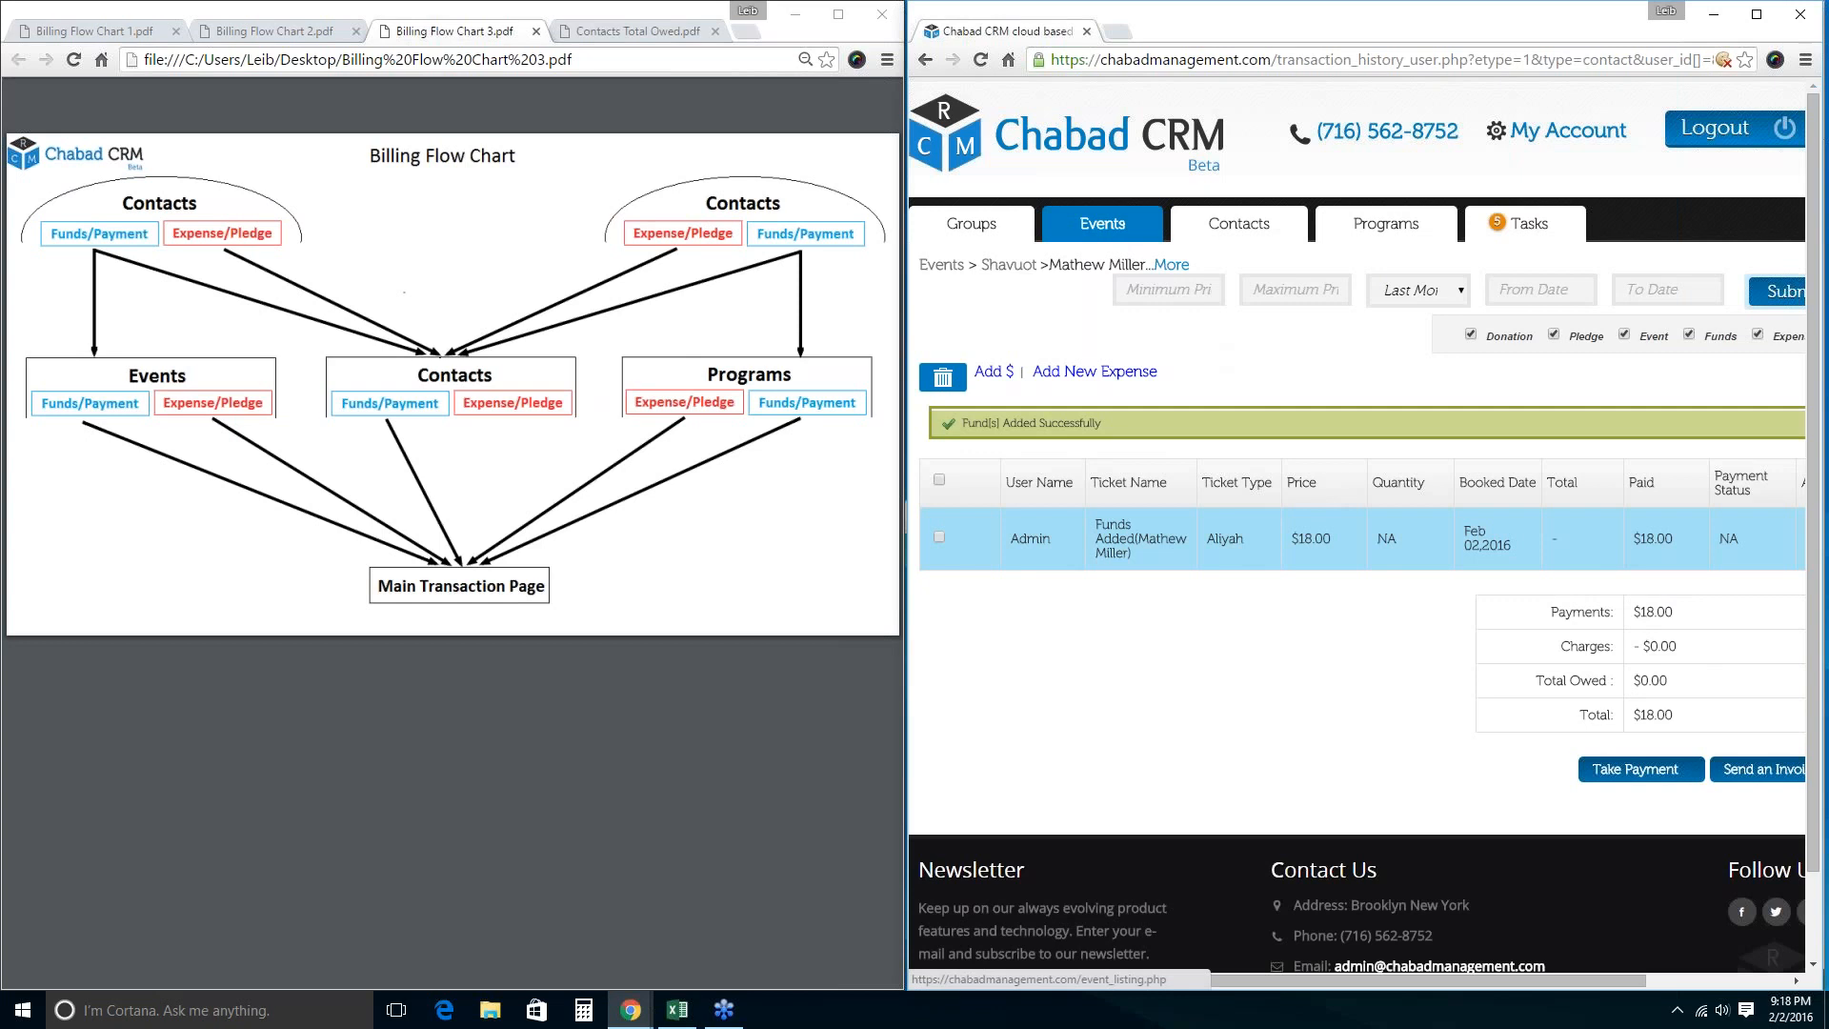
click(1124, 221)
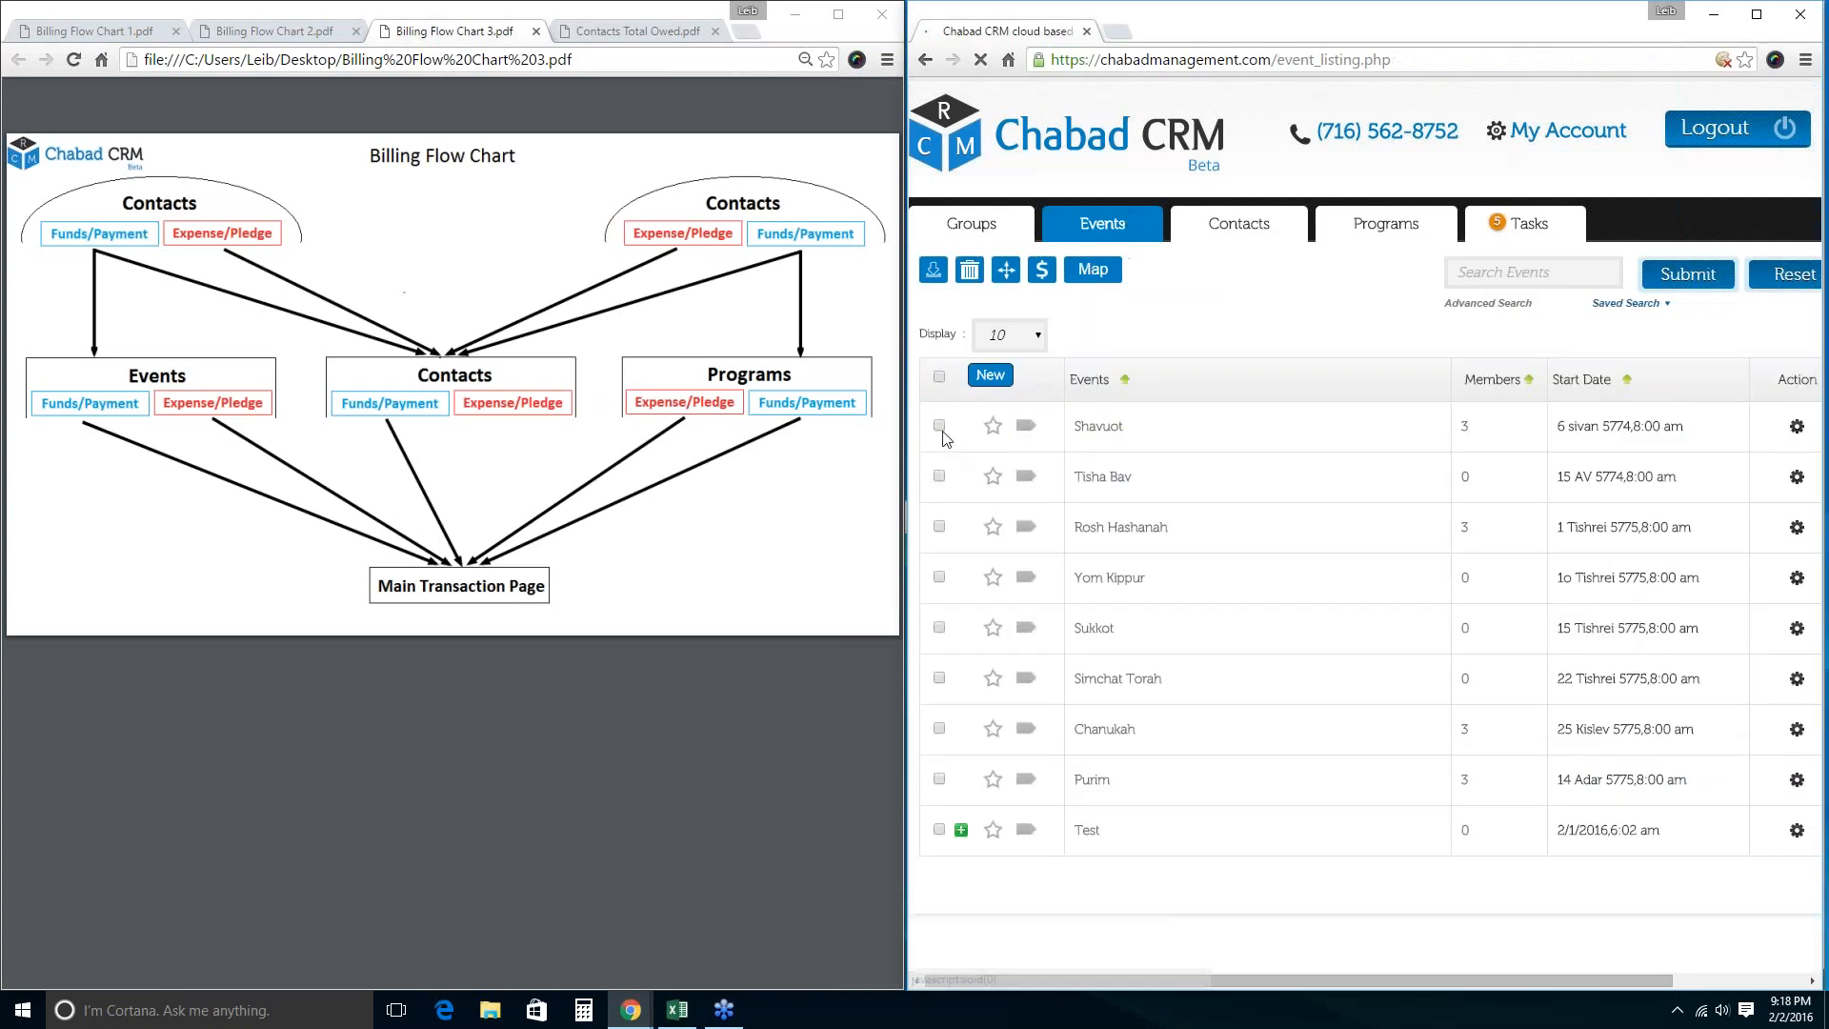
Review Shavuot's event billing (three funds, $268.00 total, nothing owed), then reopen the Shavuot event page.
click(940, 426)
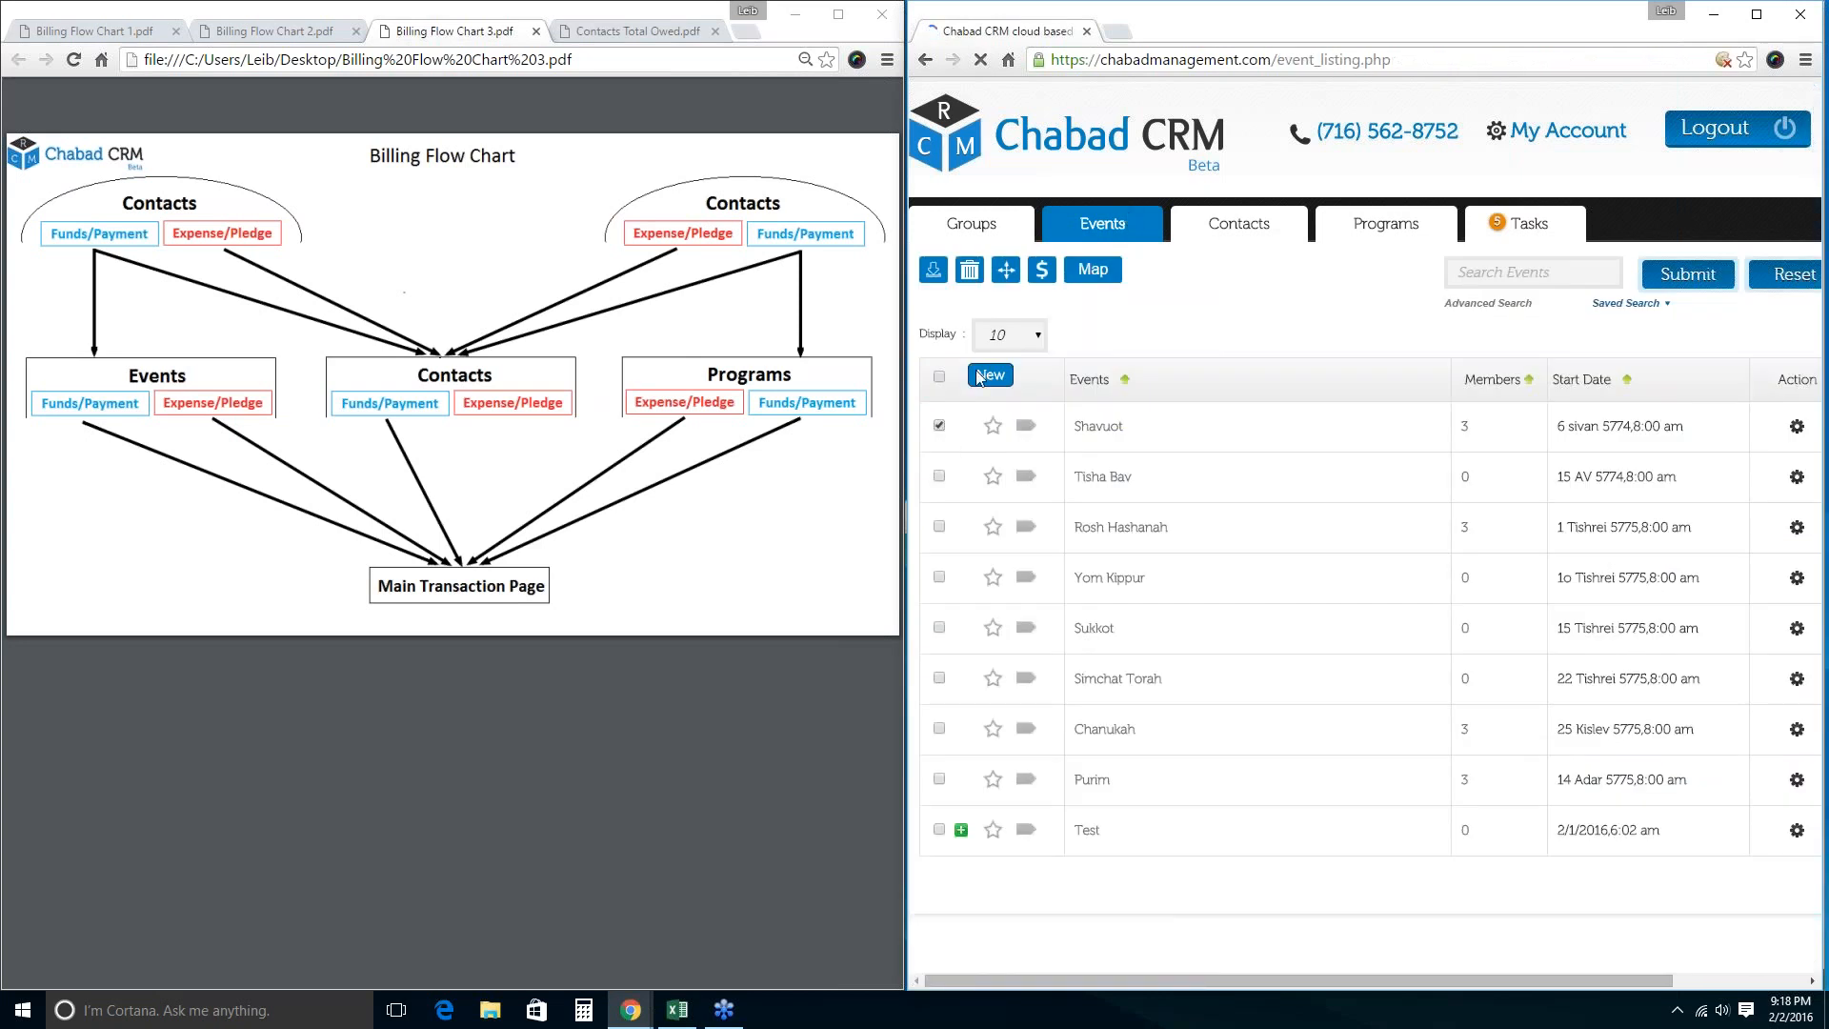
click(1039, 273)
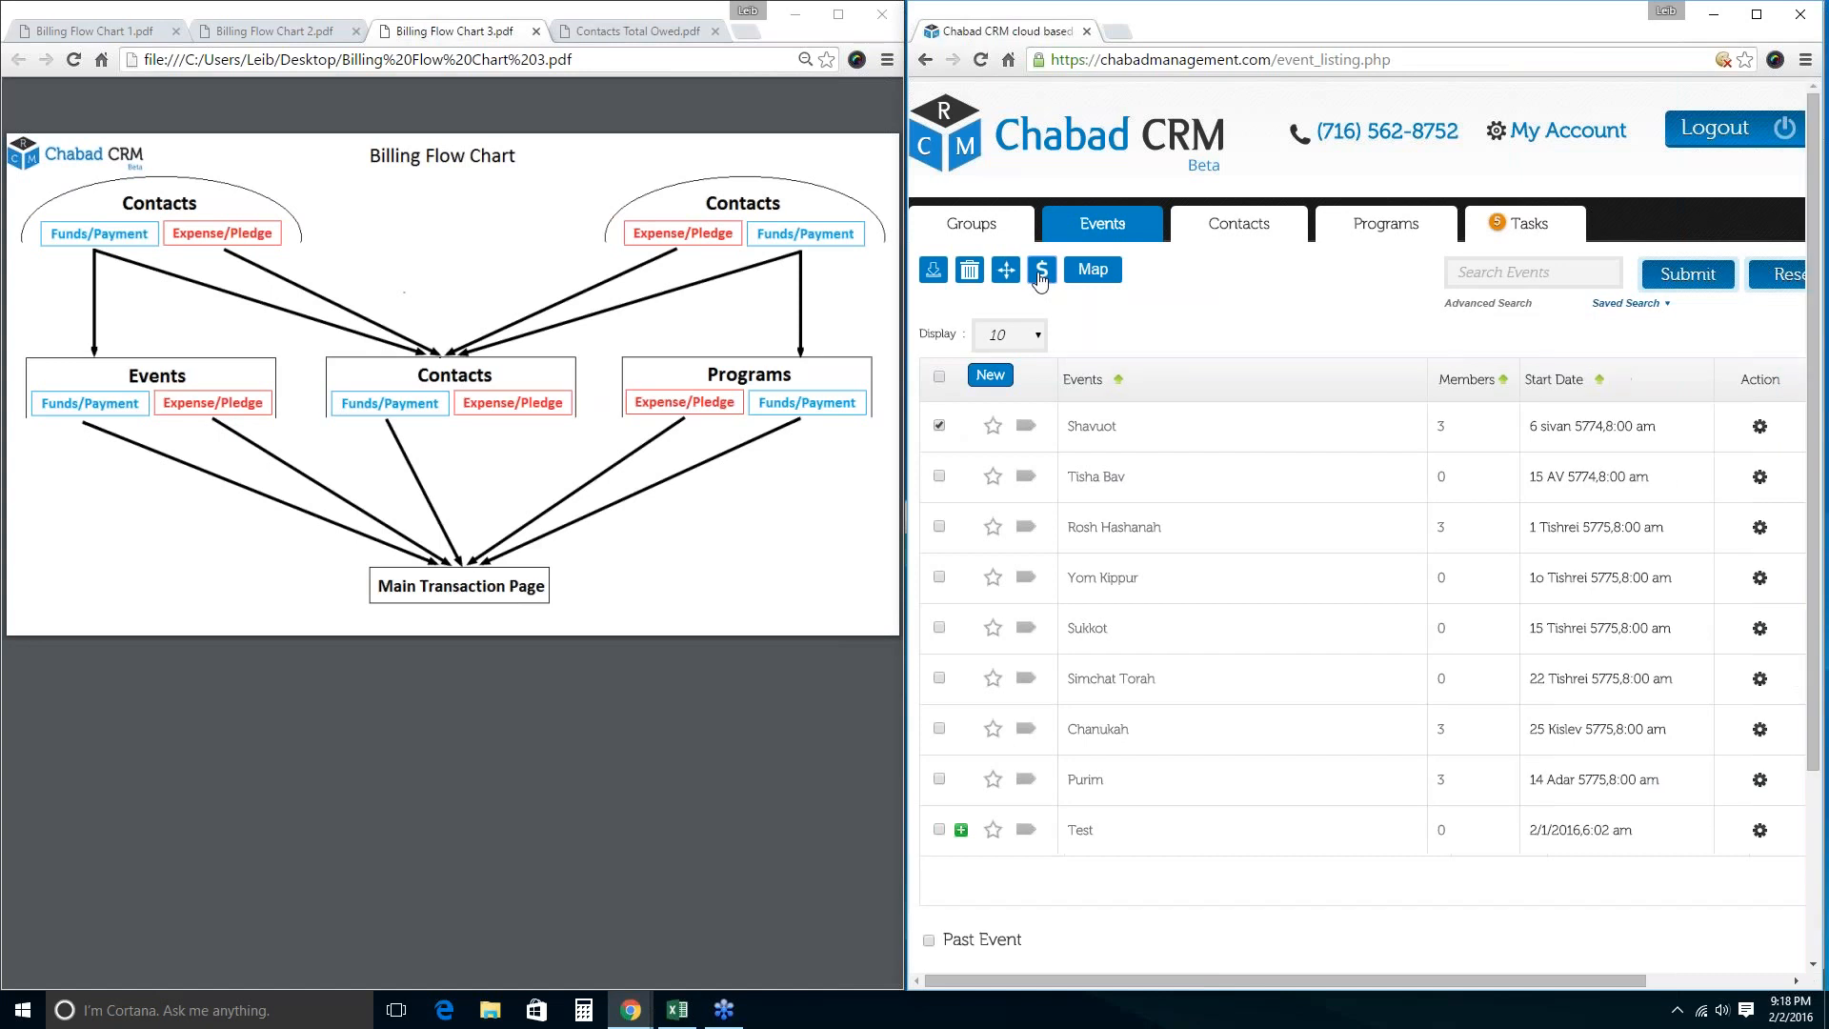
click(1041, 275)
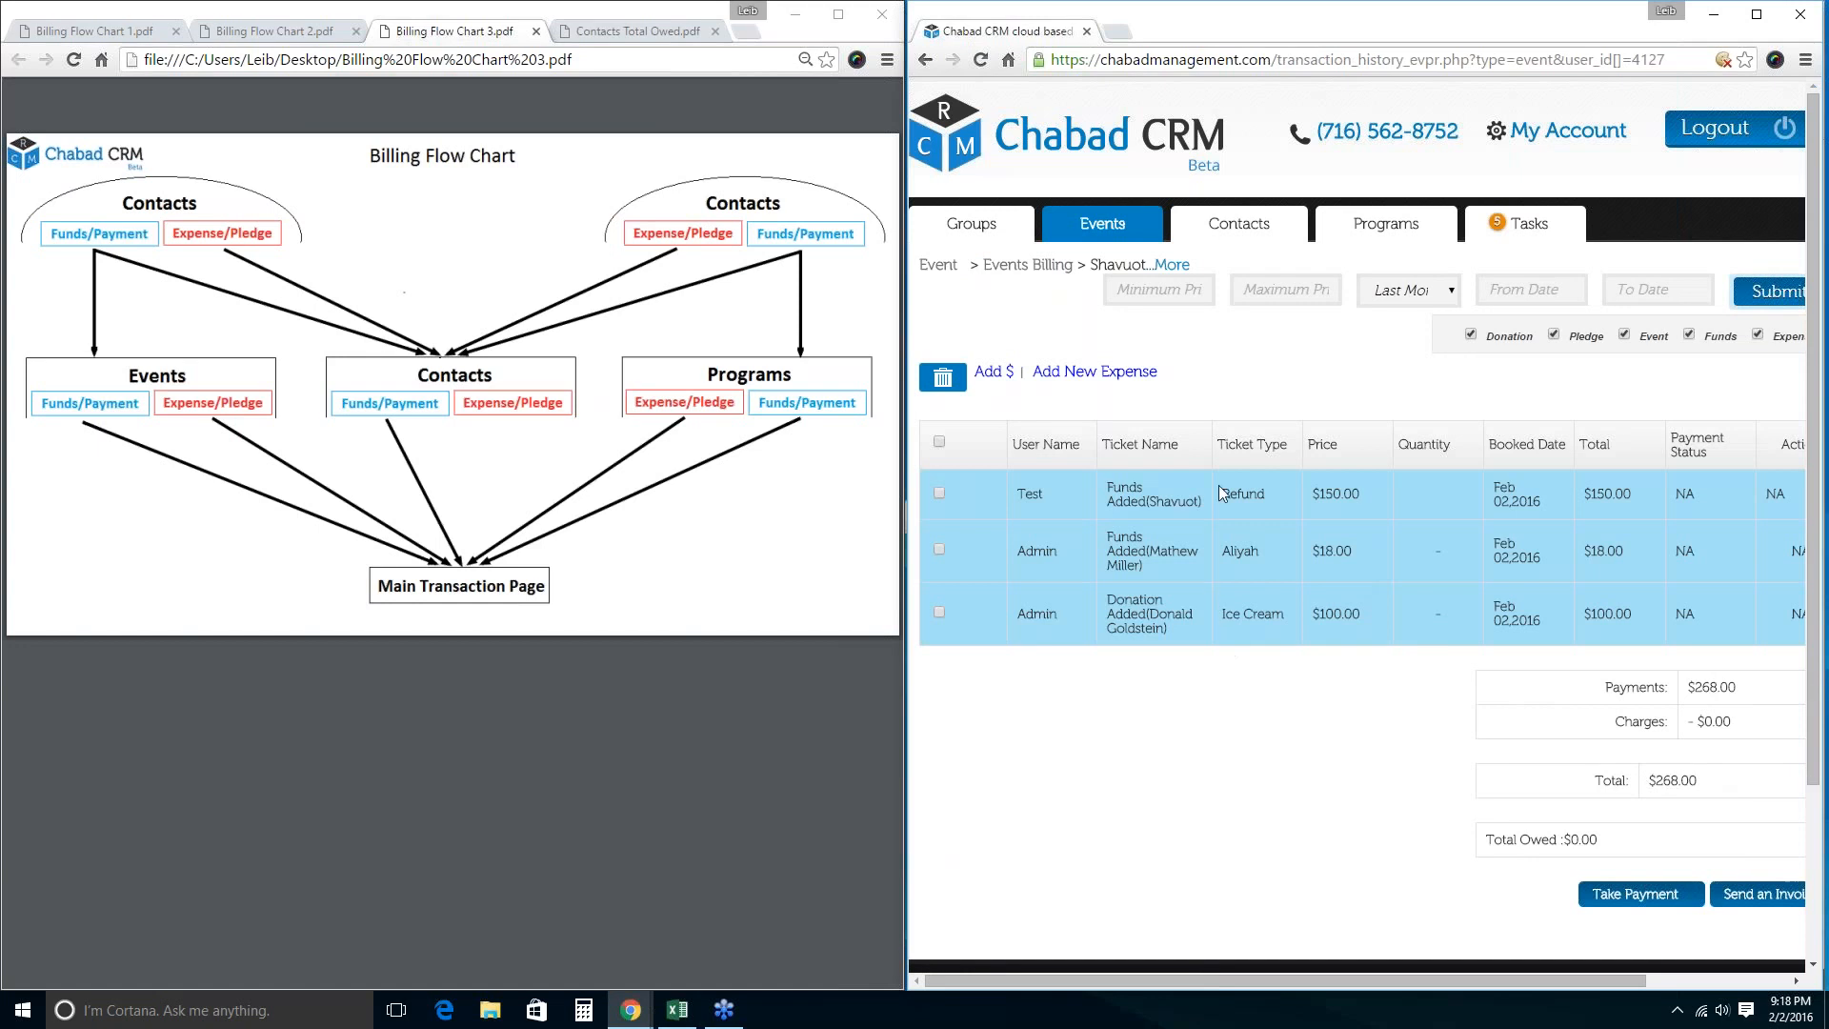
drag(1224, 562, 1284, 561)
drag(1222, 619, 1283, 617)
click(1089, 740)
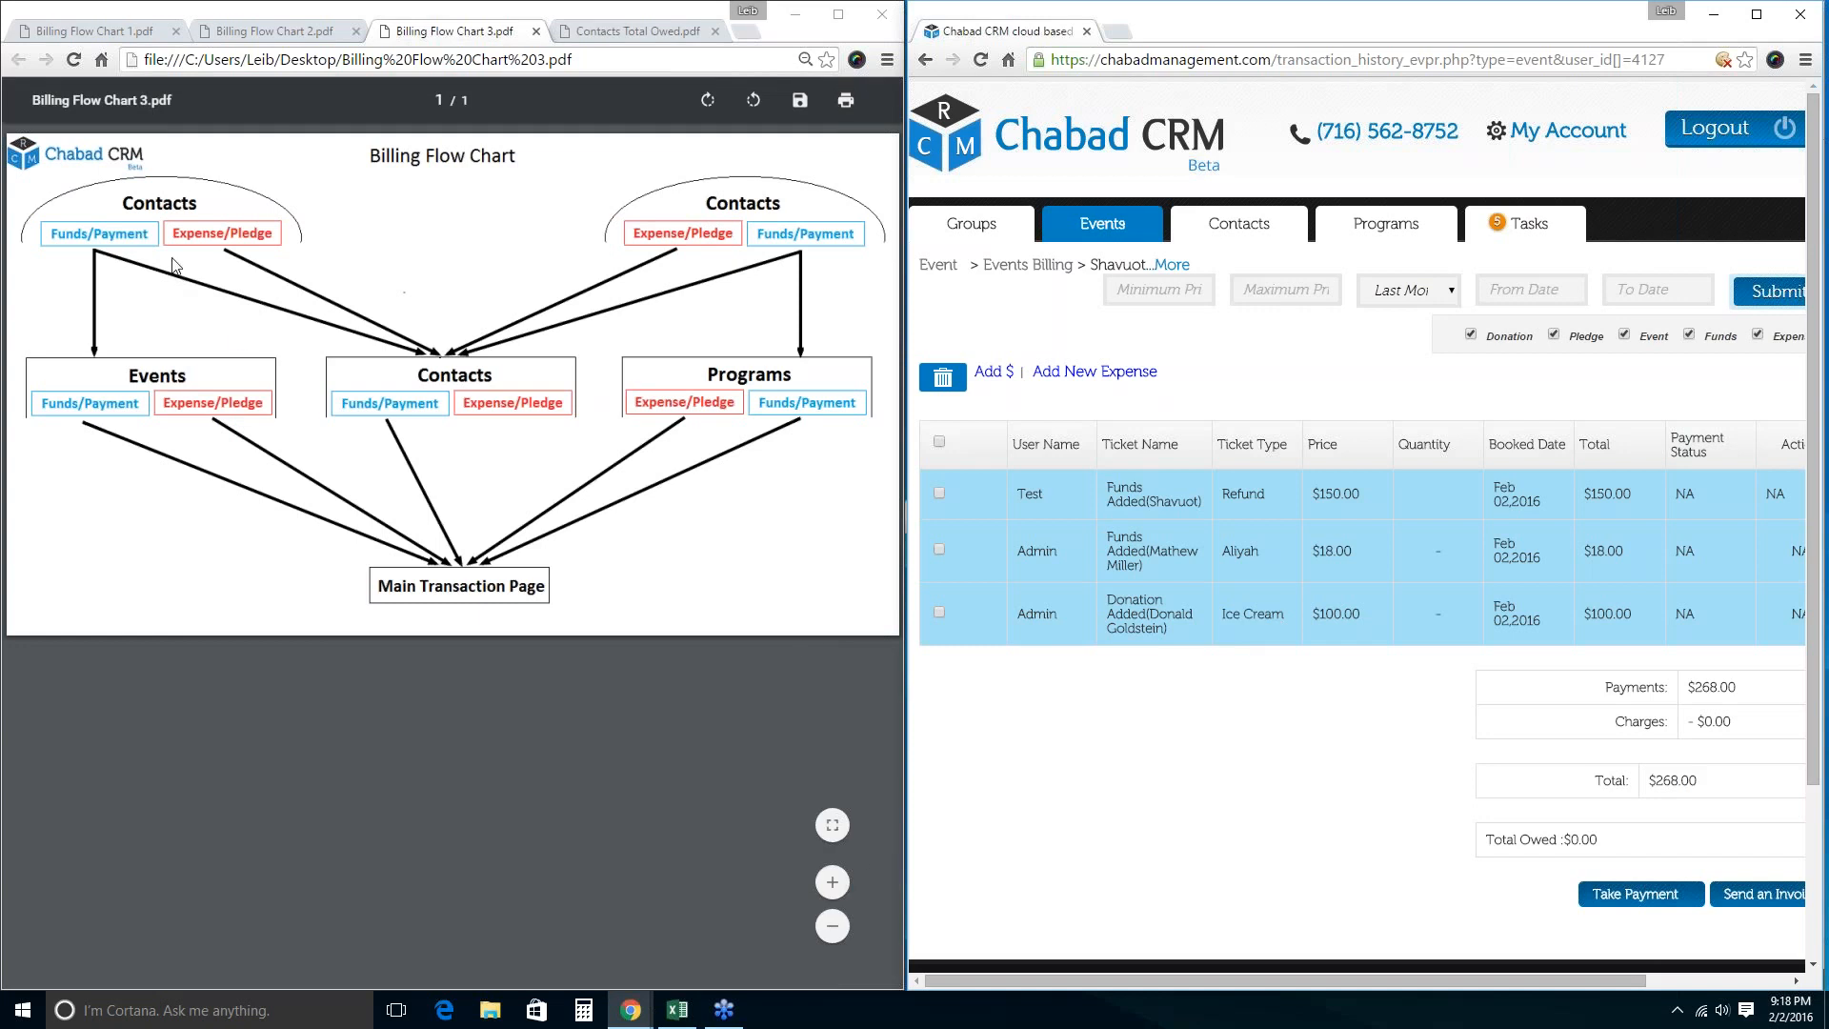
click(1097, 226)
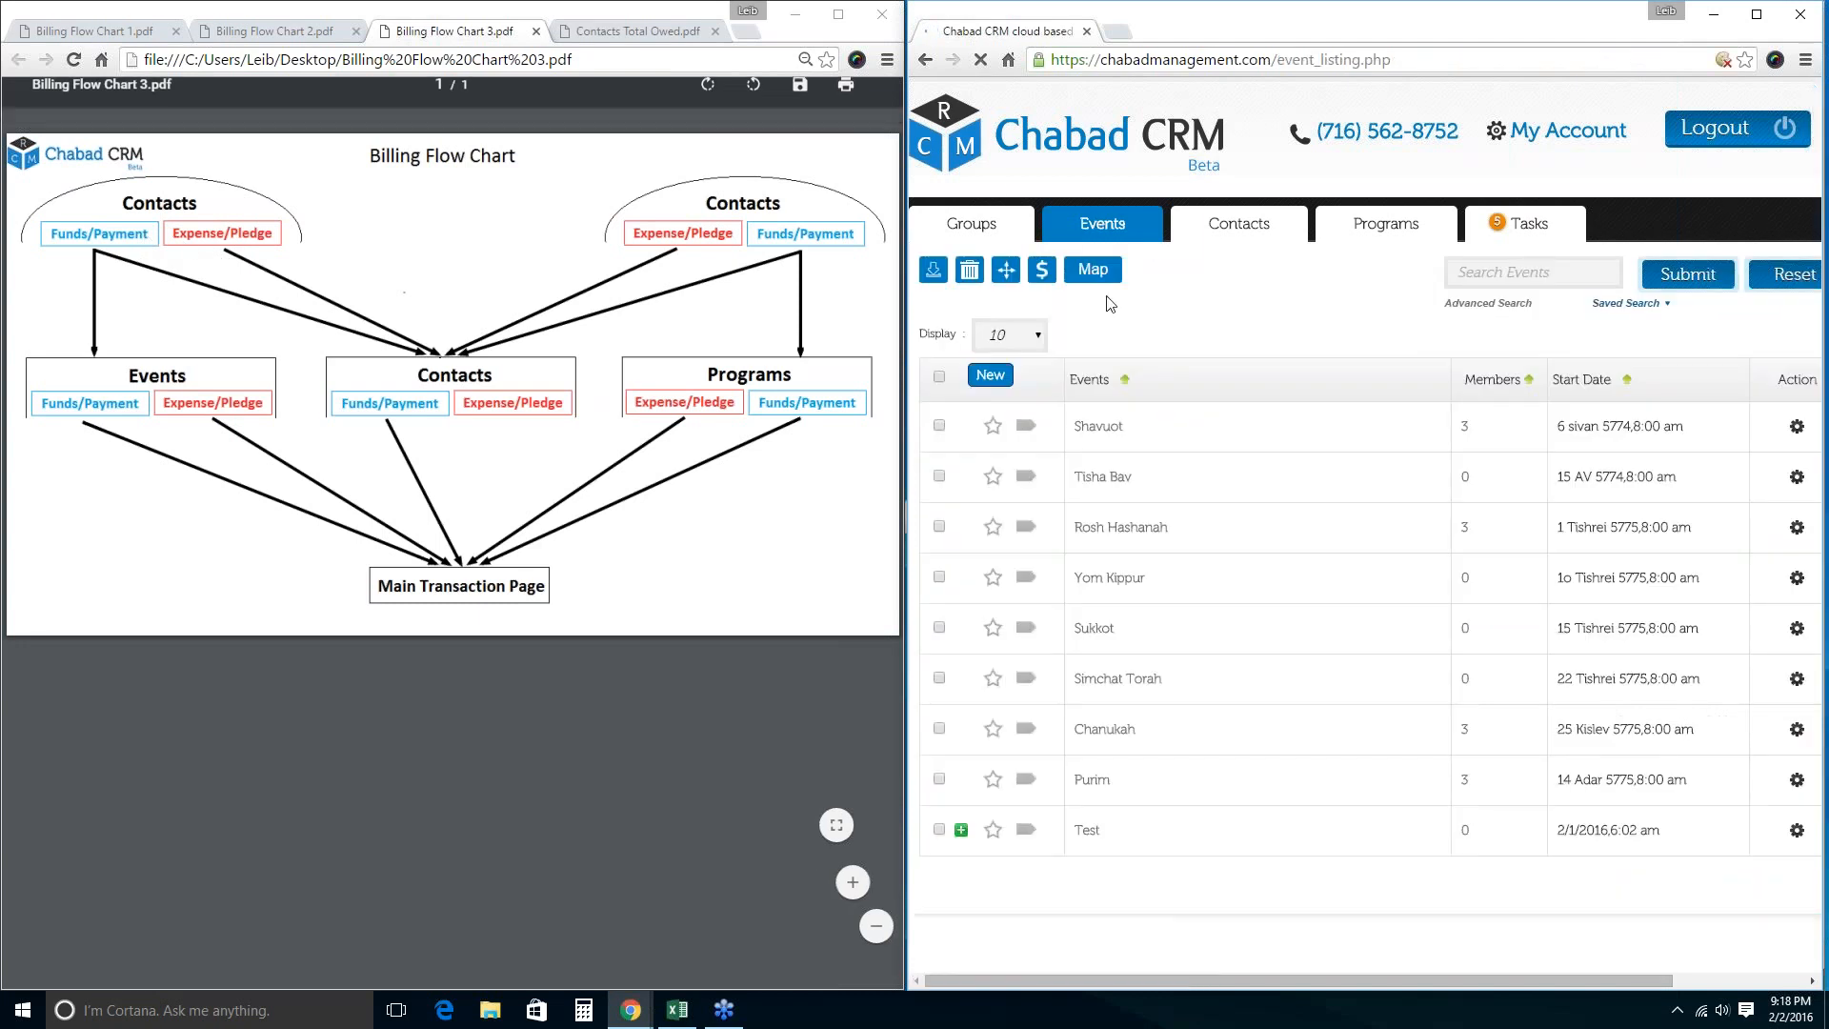
click(1092, 426)
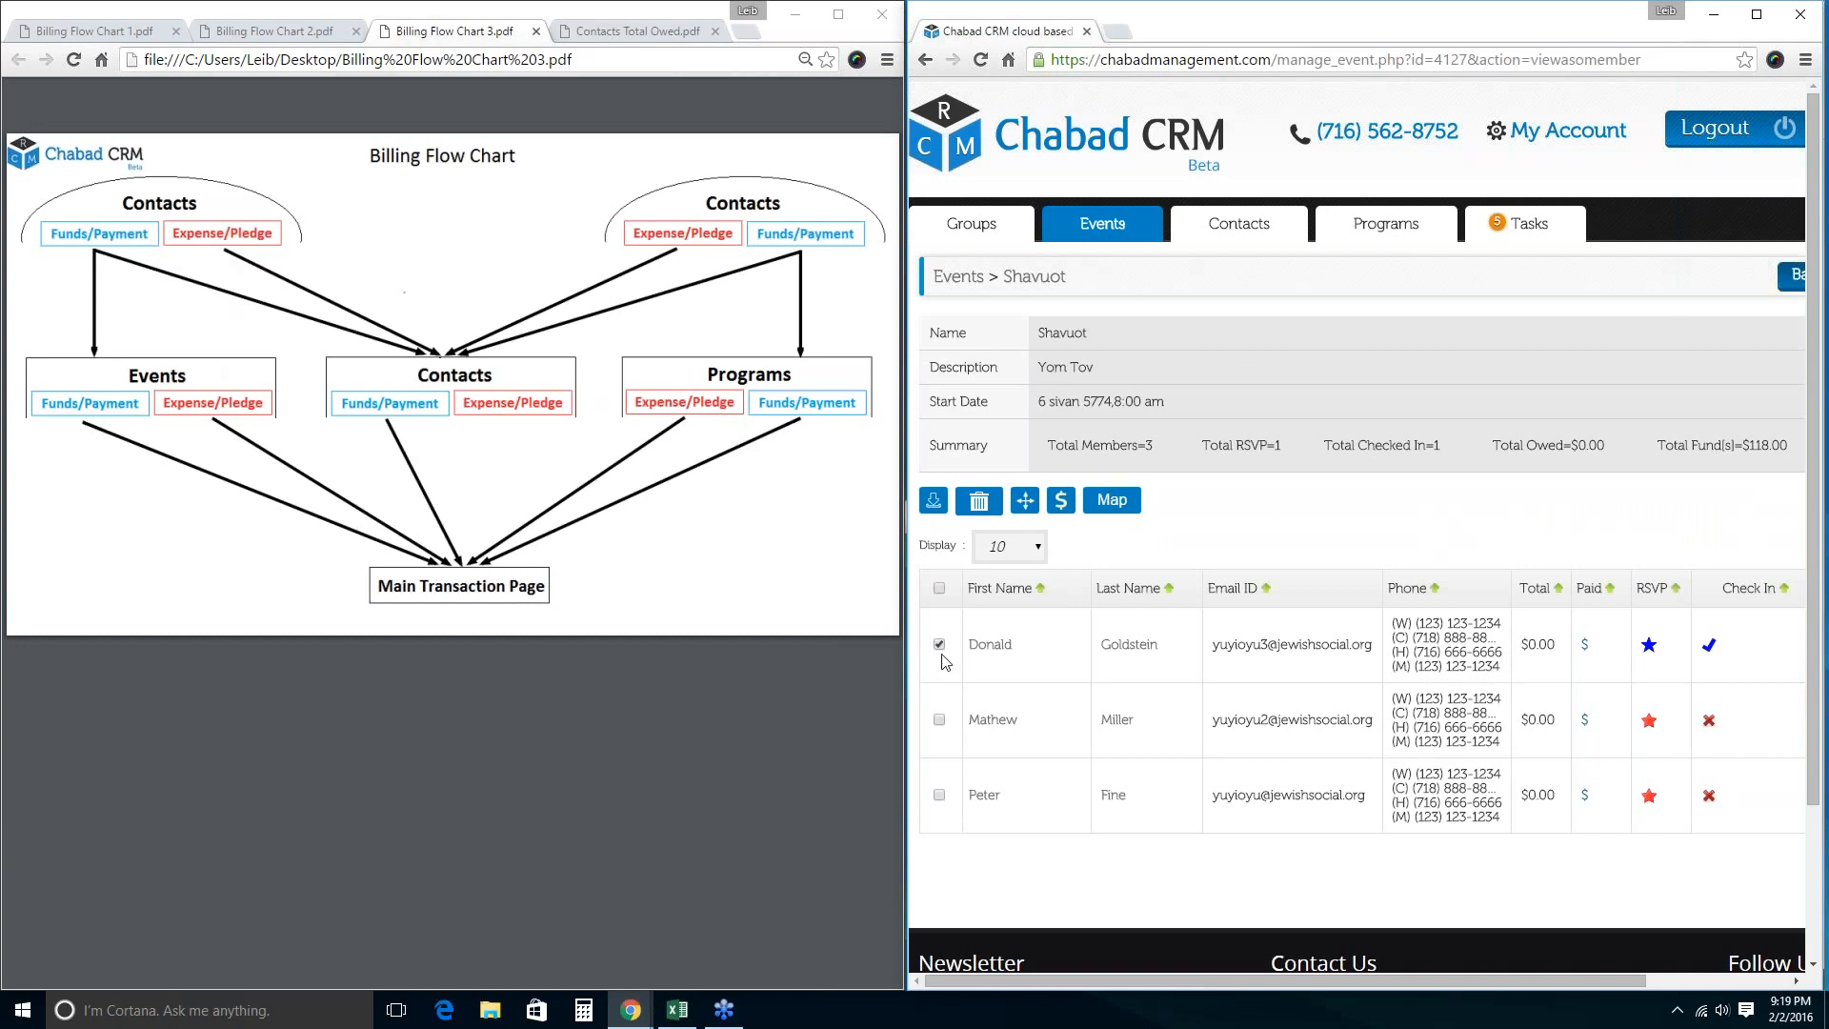
Open the first Shavuot member's billing, showing a $100.00 Ice Cream donation.
click(1057, 514)
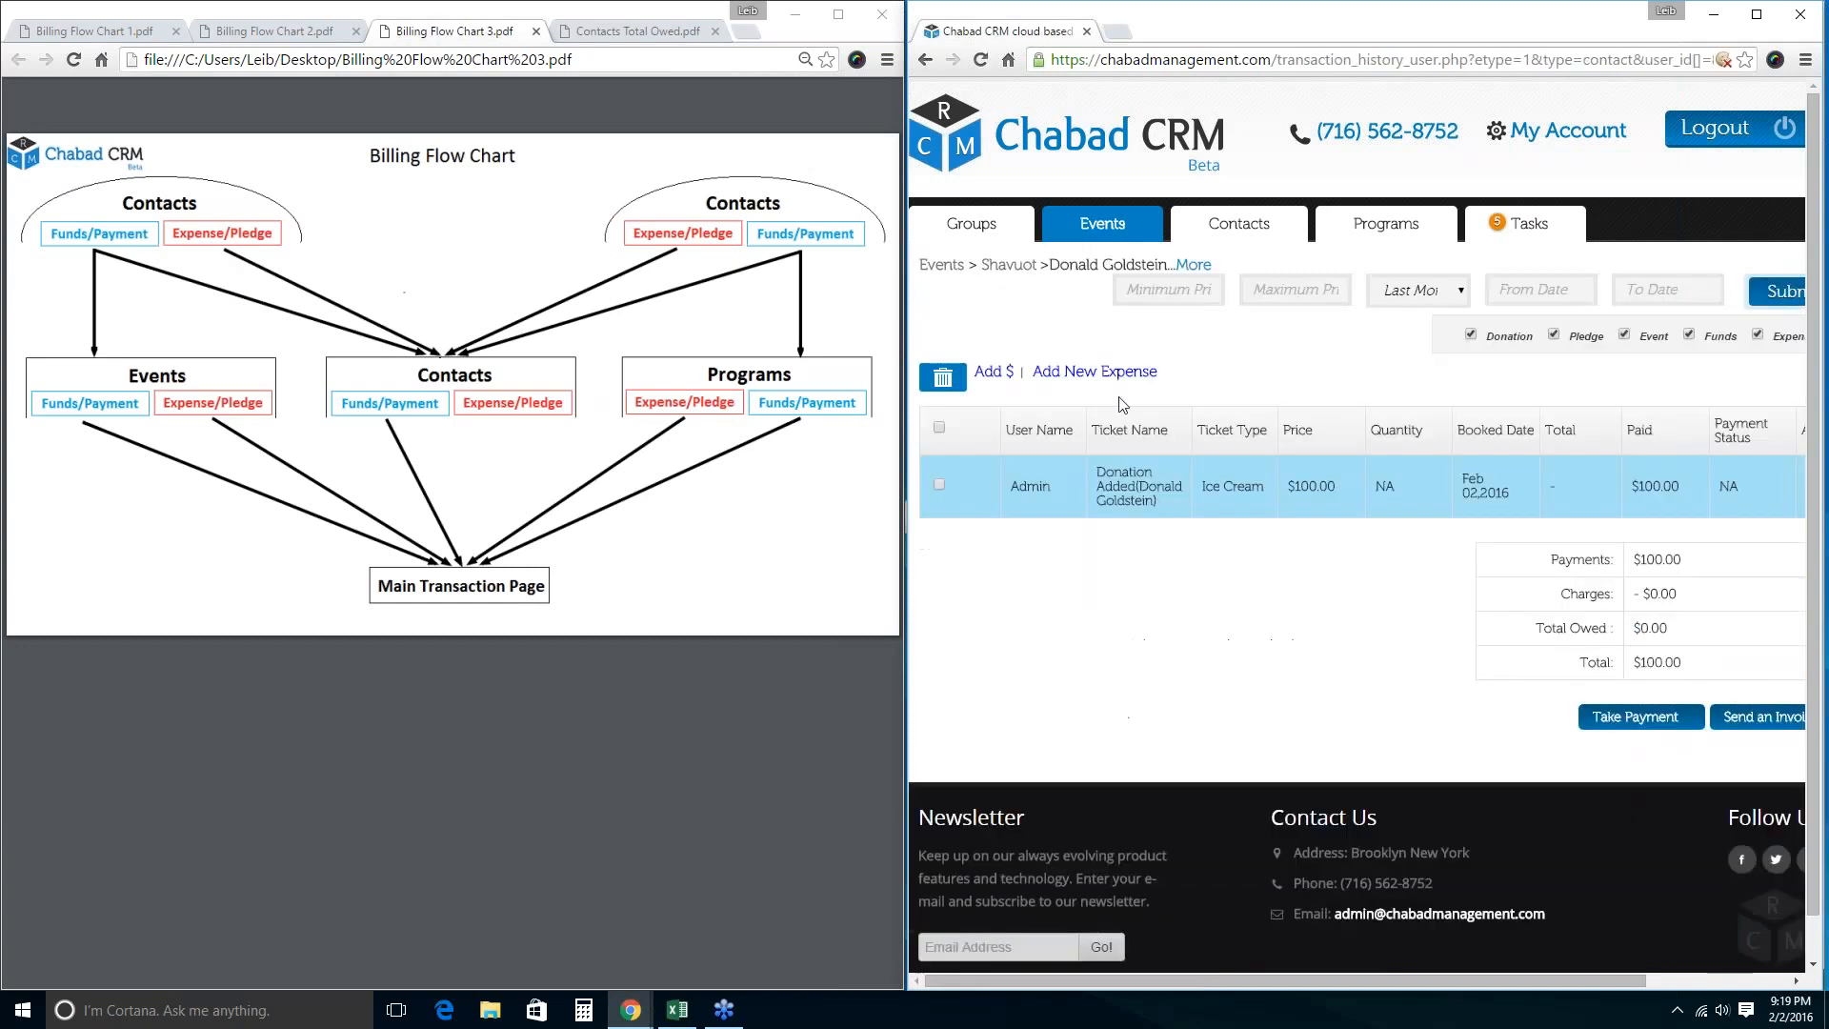
Add a Dinner expense of 20 to the member, bringing the total to $80.00, then reselect Shavuot.
click(1112, 373)
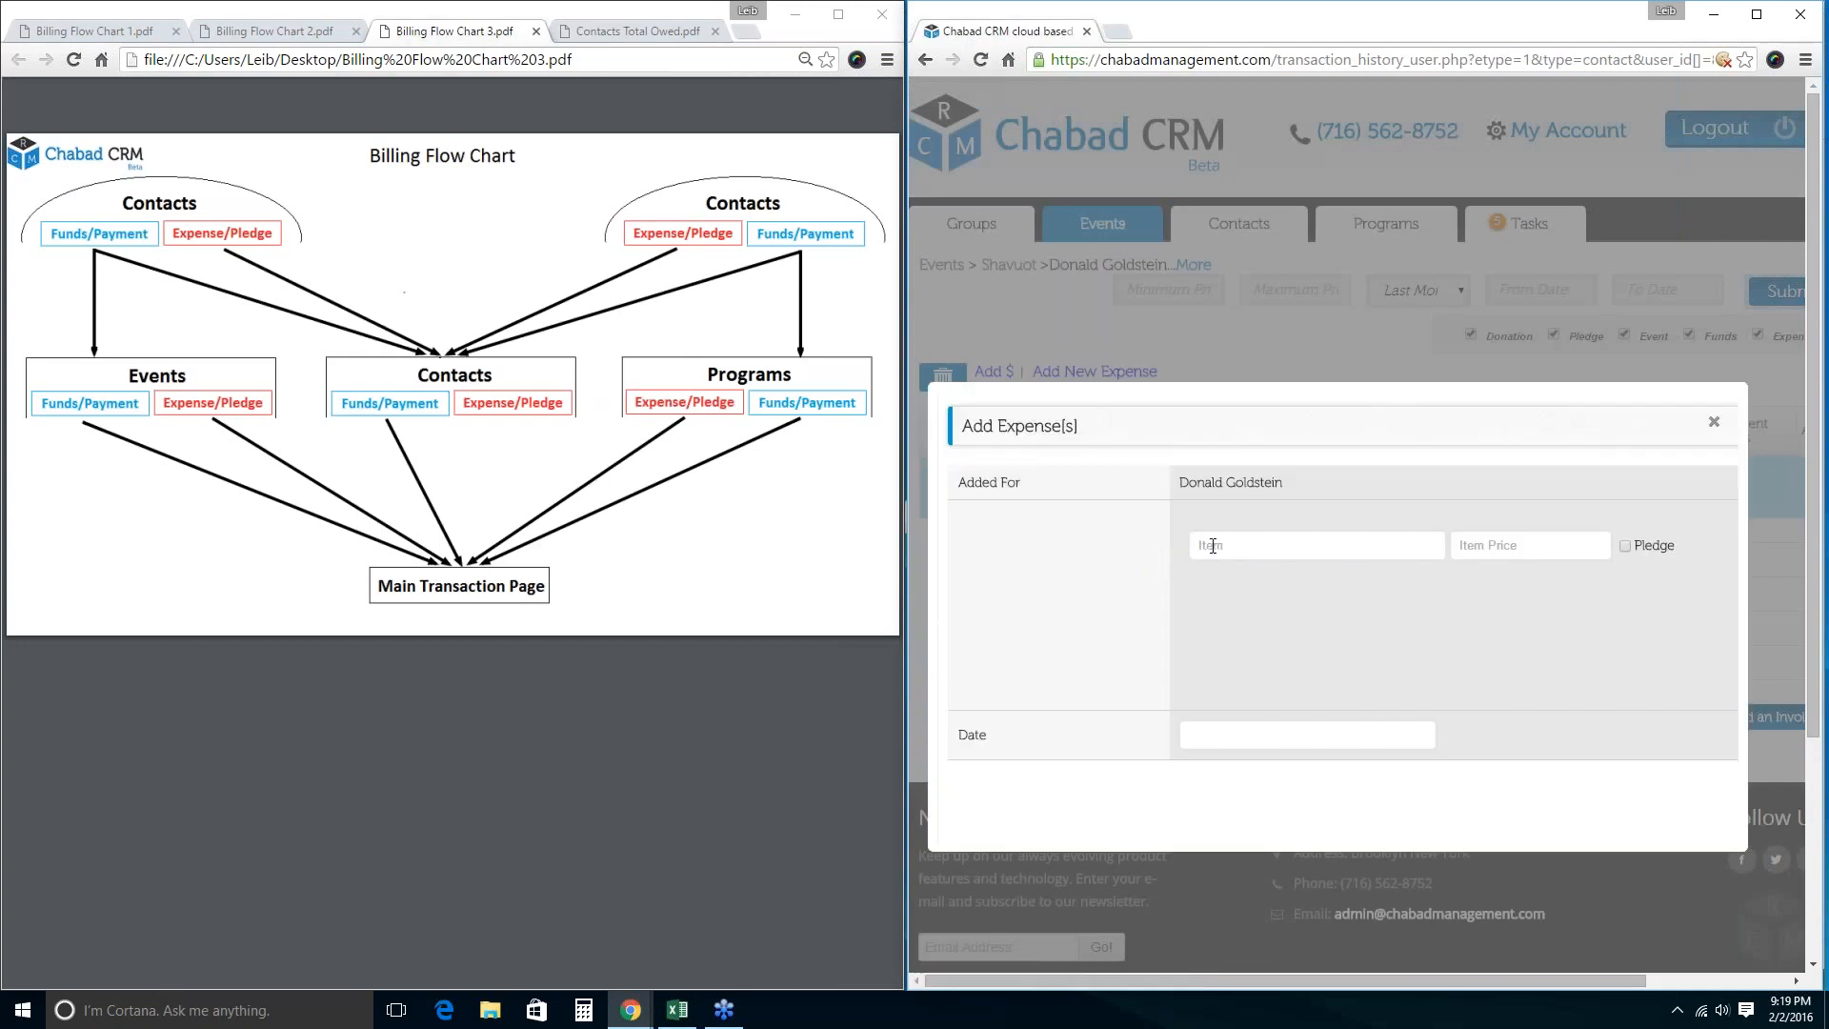
click(1211, 545)
text(Dinner)
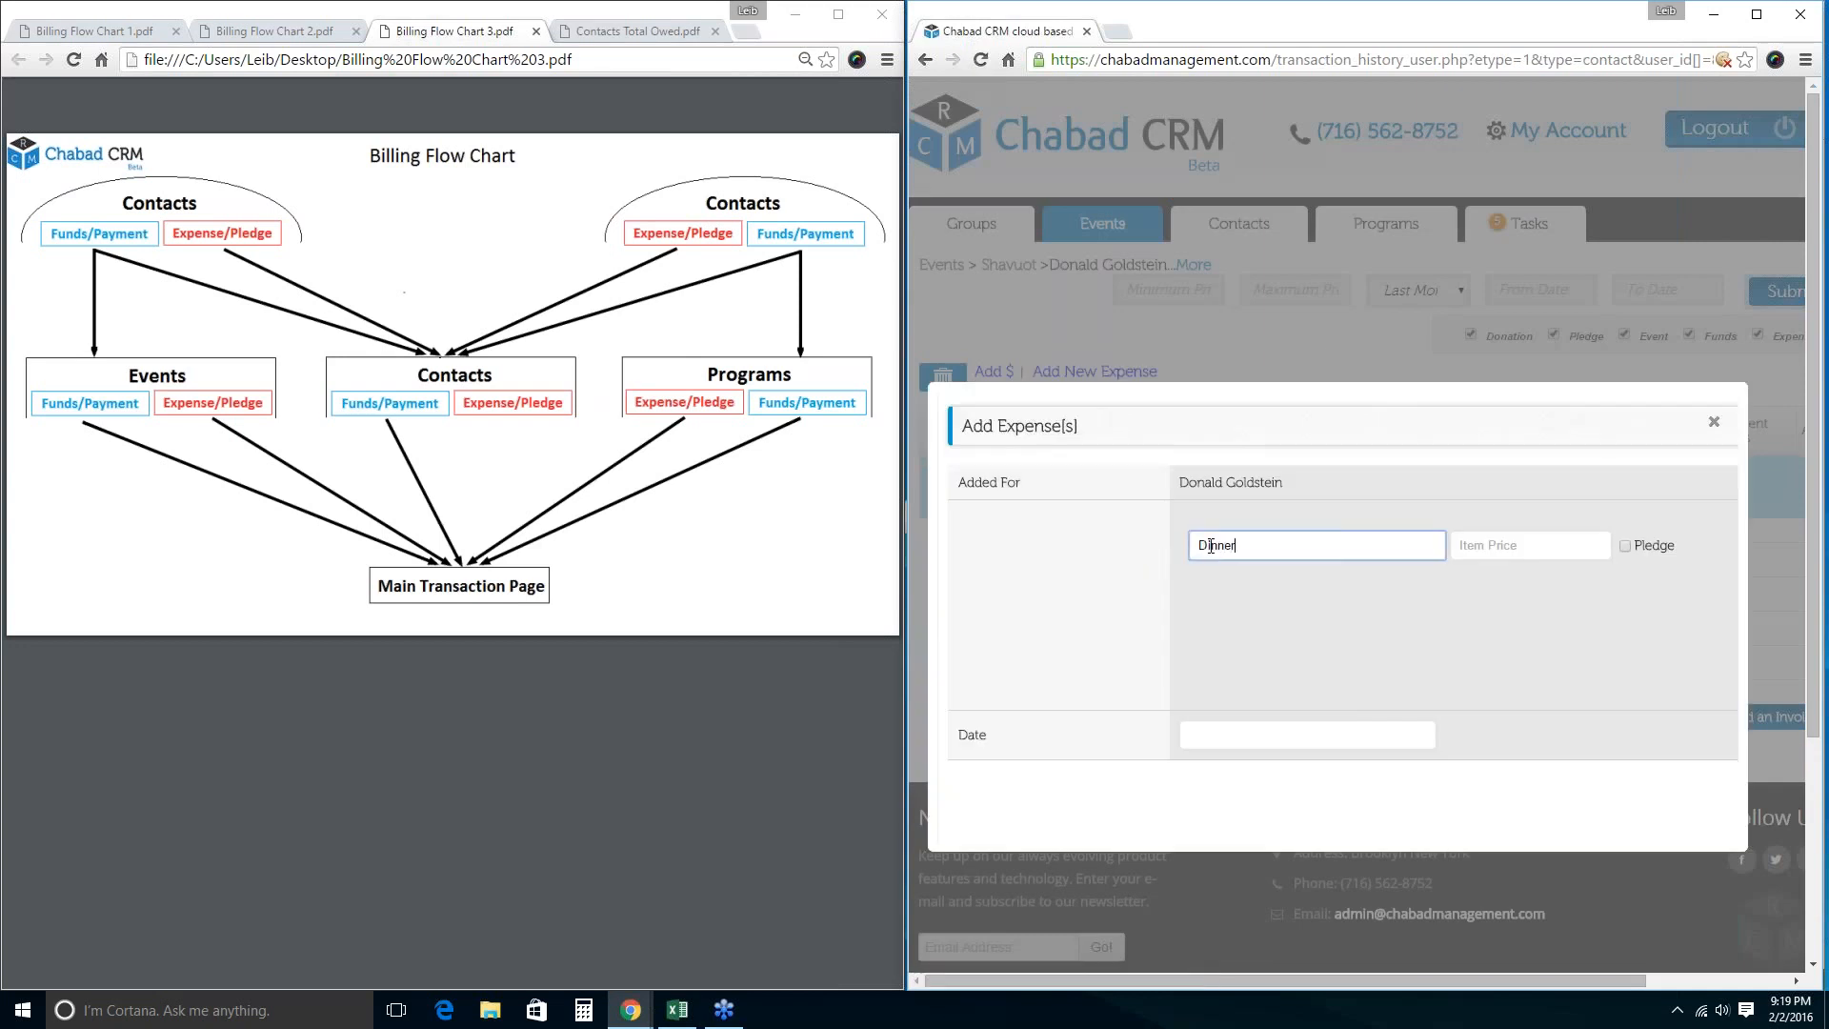
key(Tab)
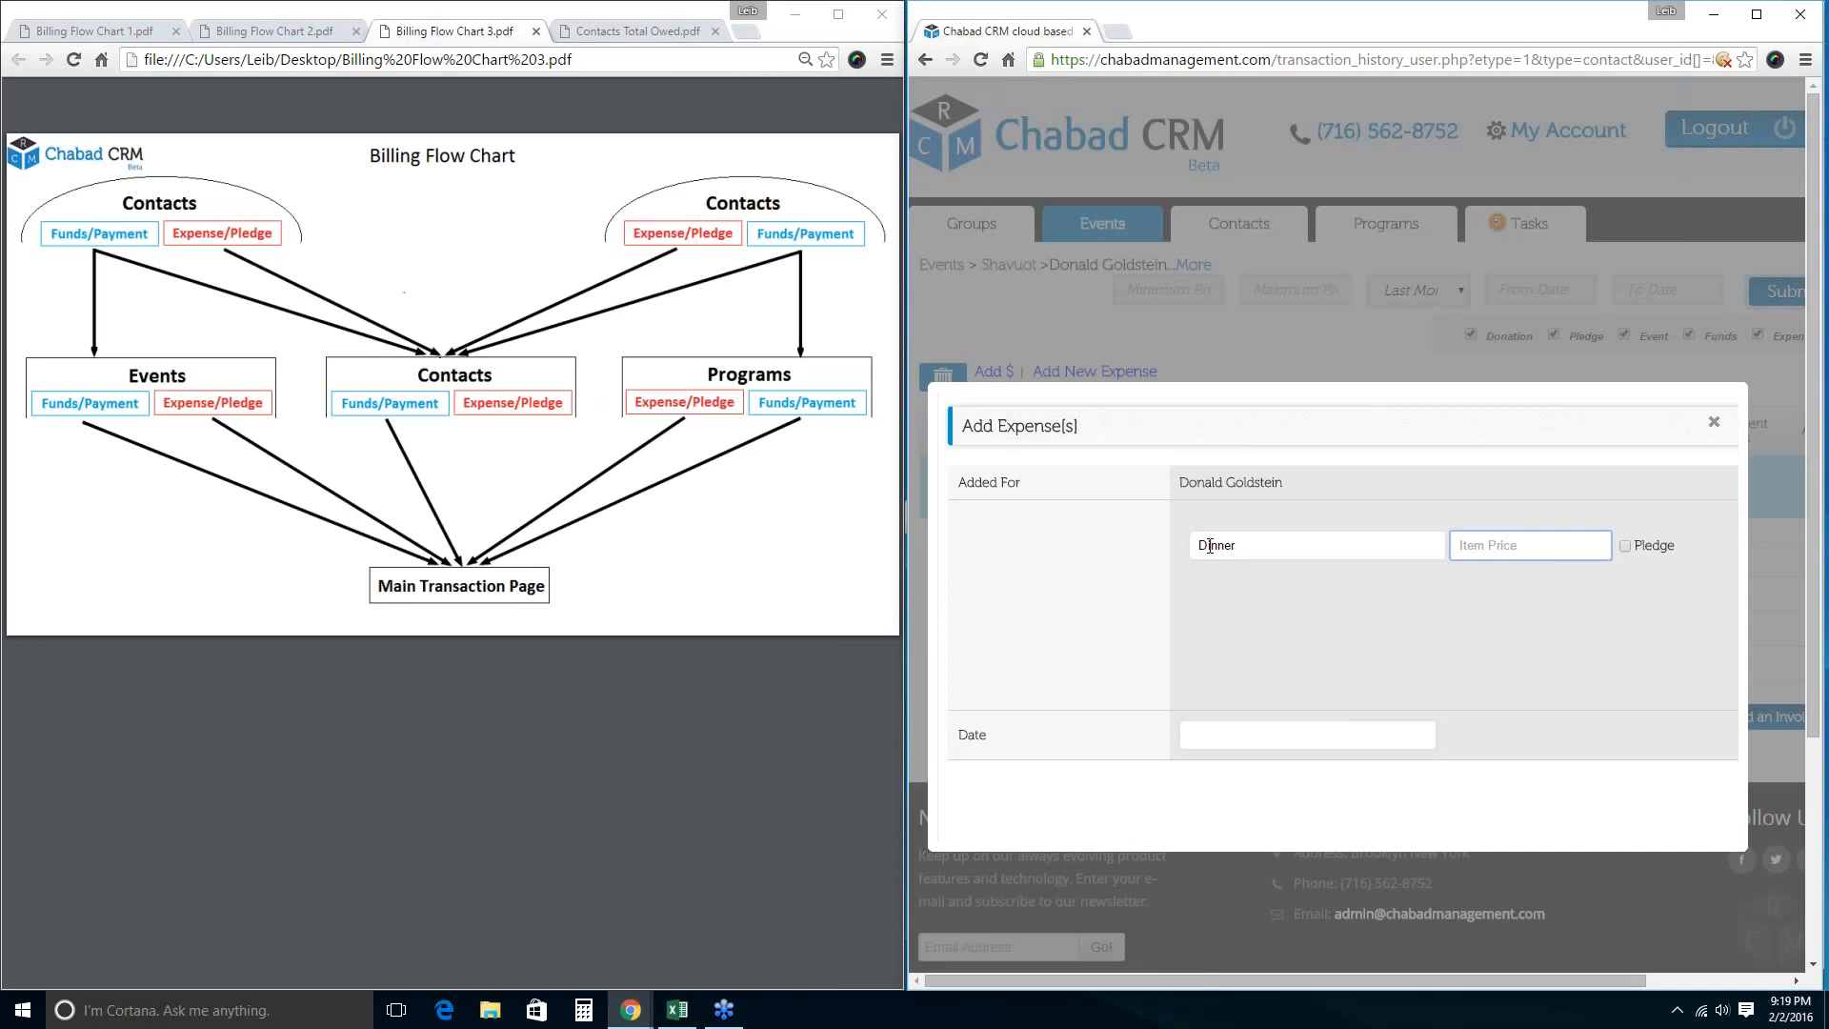
text(20)
key(Return)
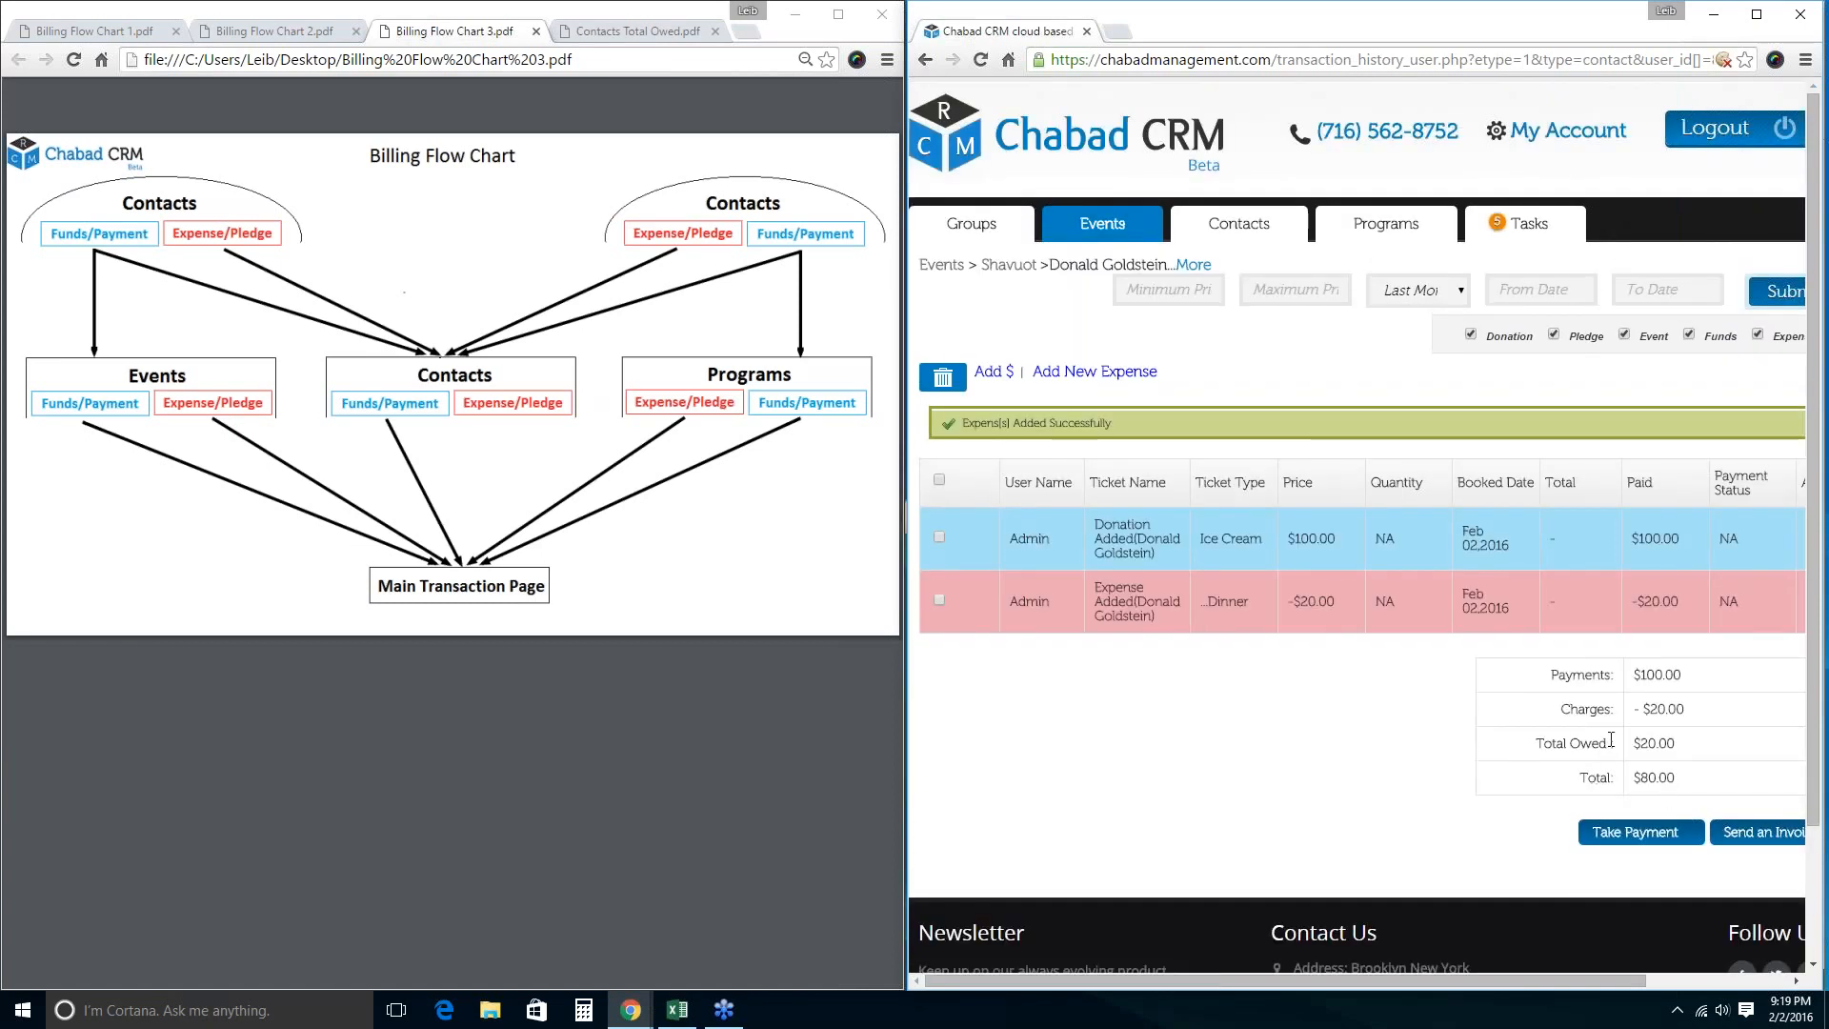
drag(1678, 791, 1574, 777)
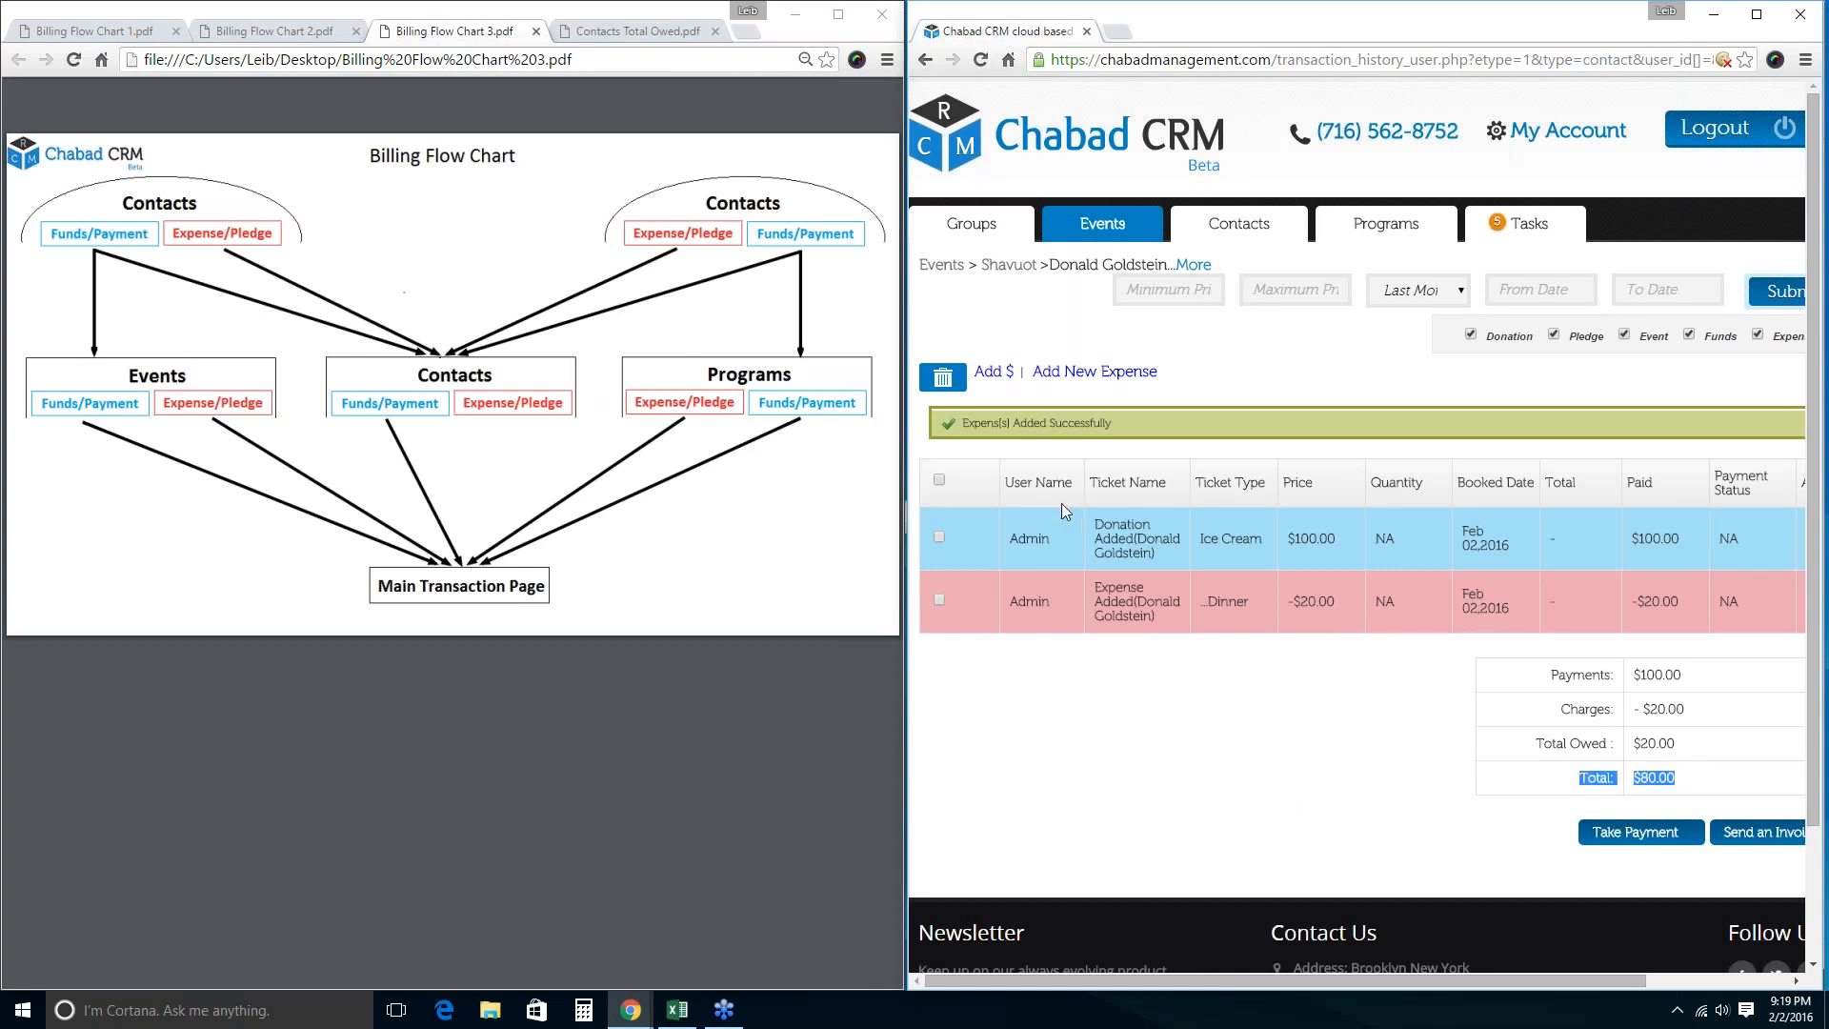
click(1102, 225)
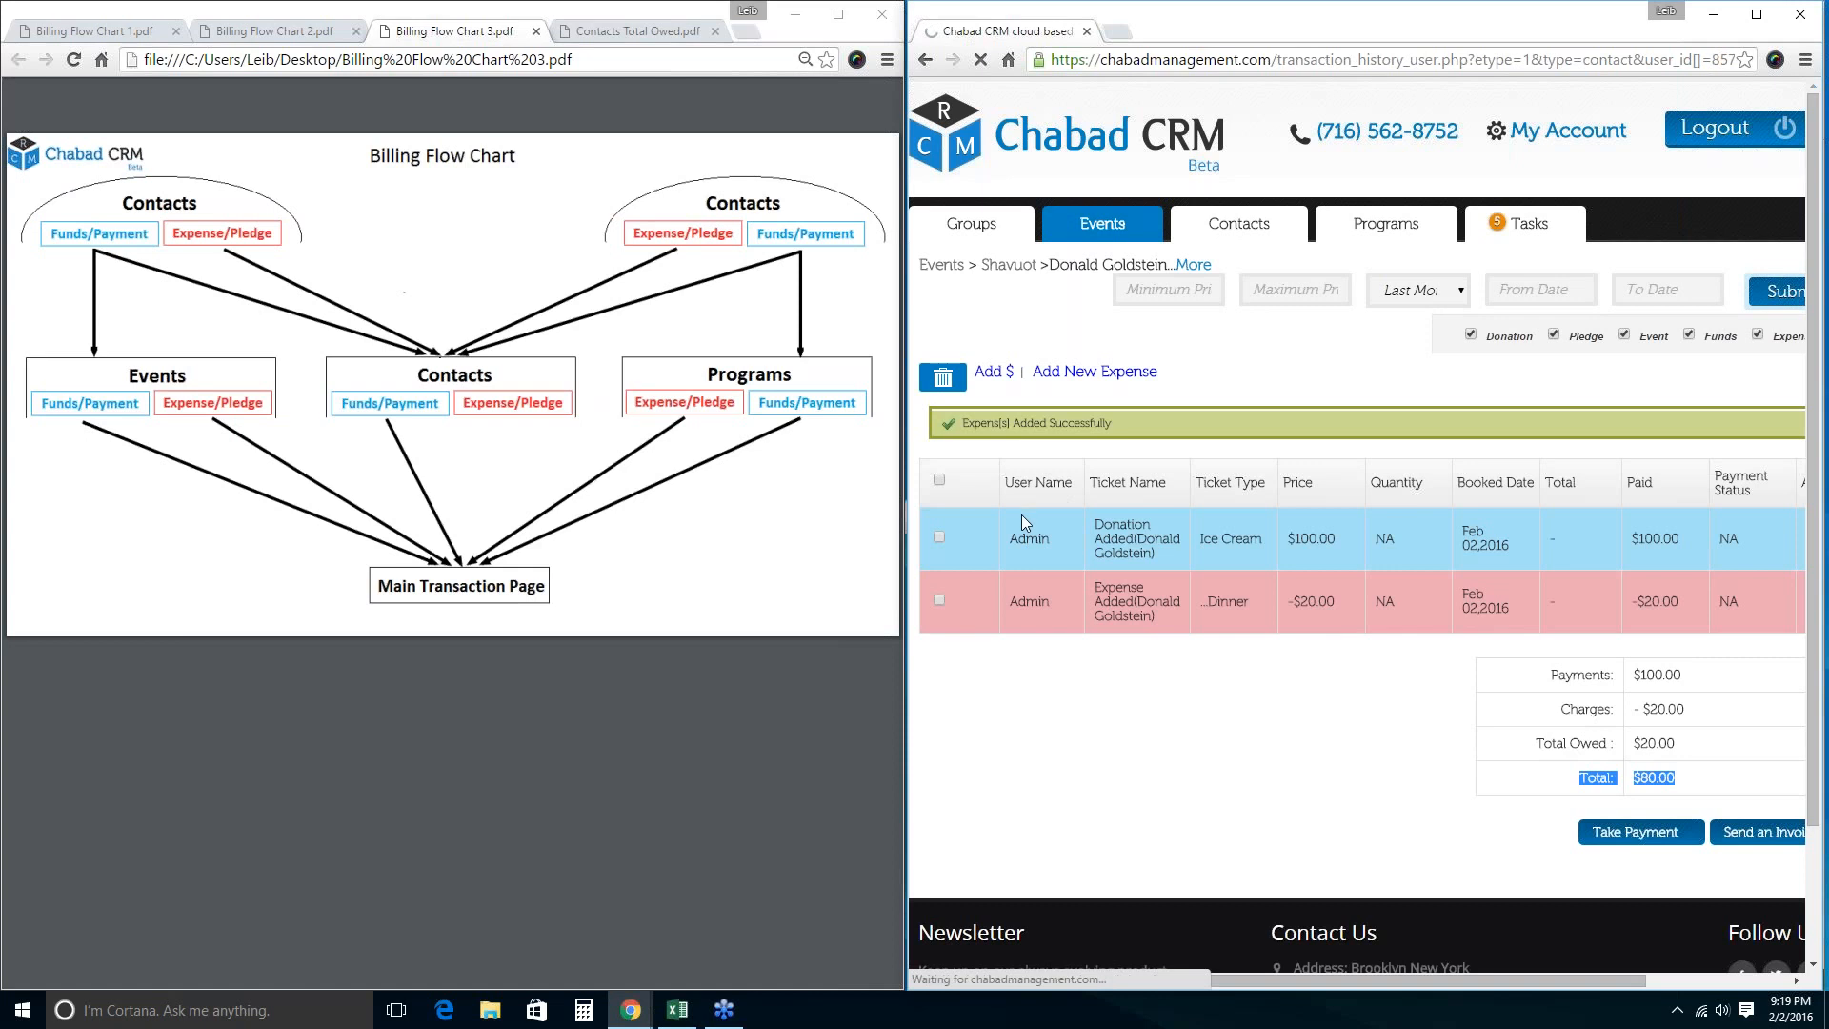
click(940, 426)
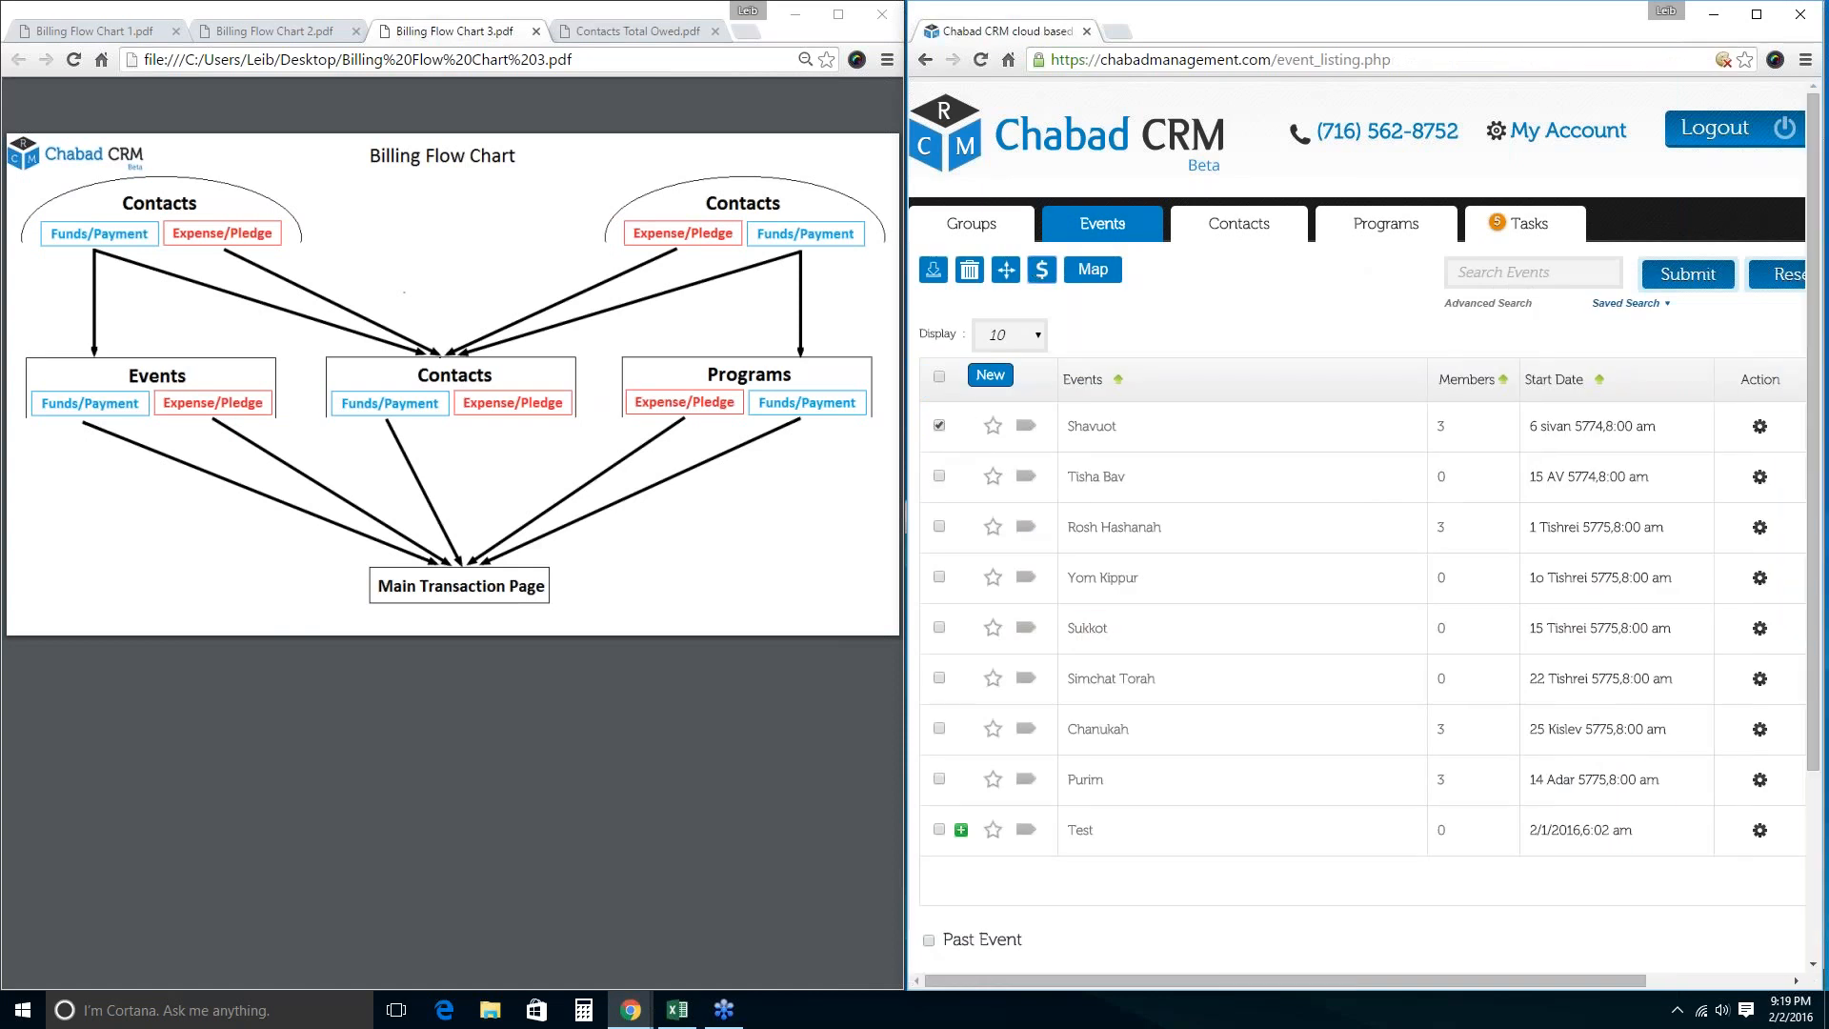
Add a $100 Food expense to the Shavuot event billing, making the total $168.00.
click(1042, 271)
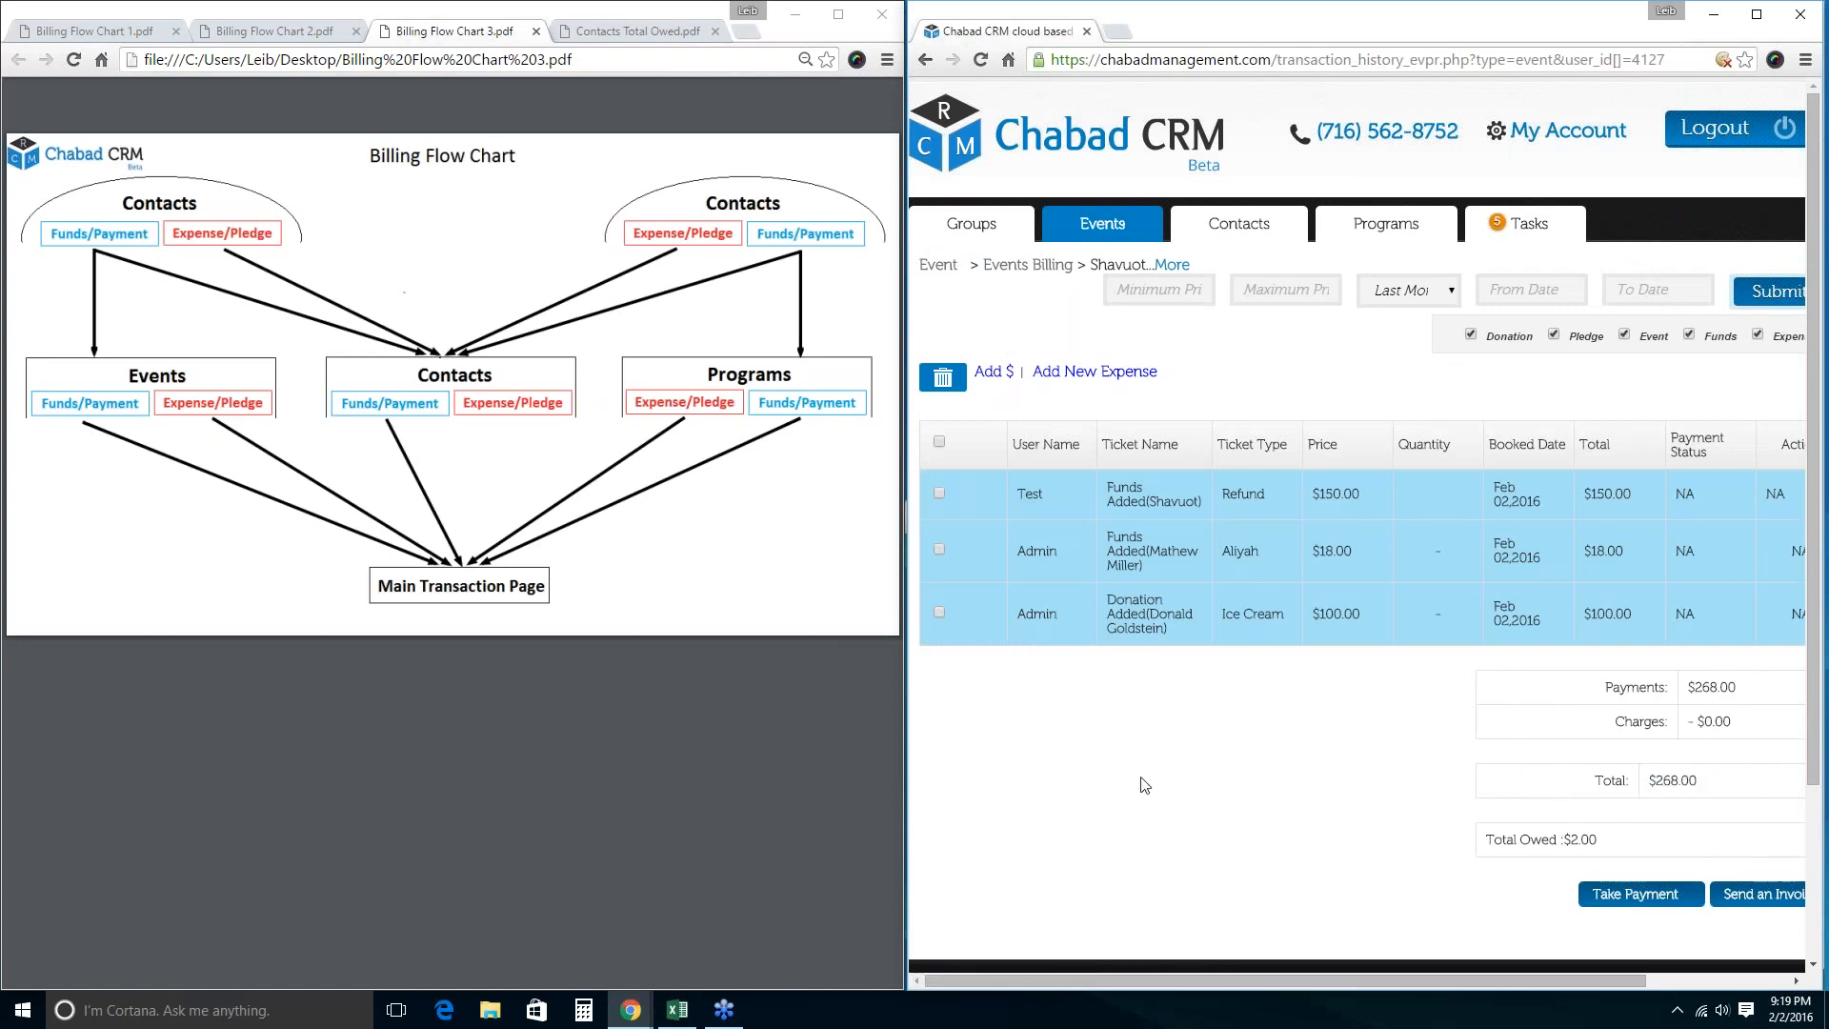
click(1095, 372)
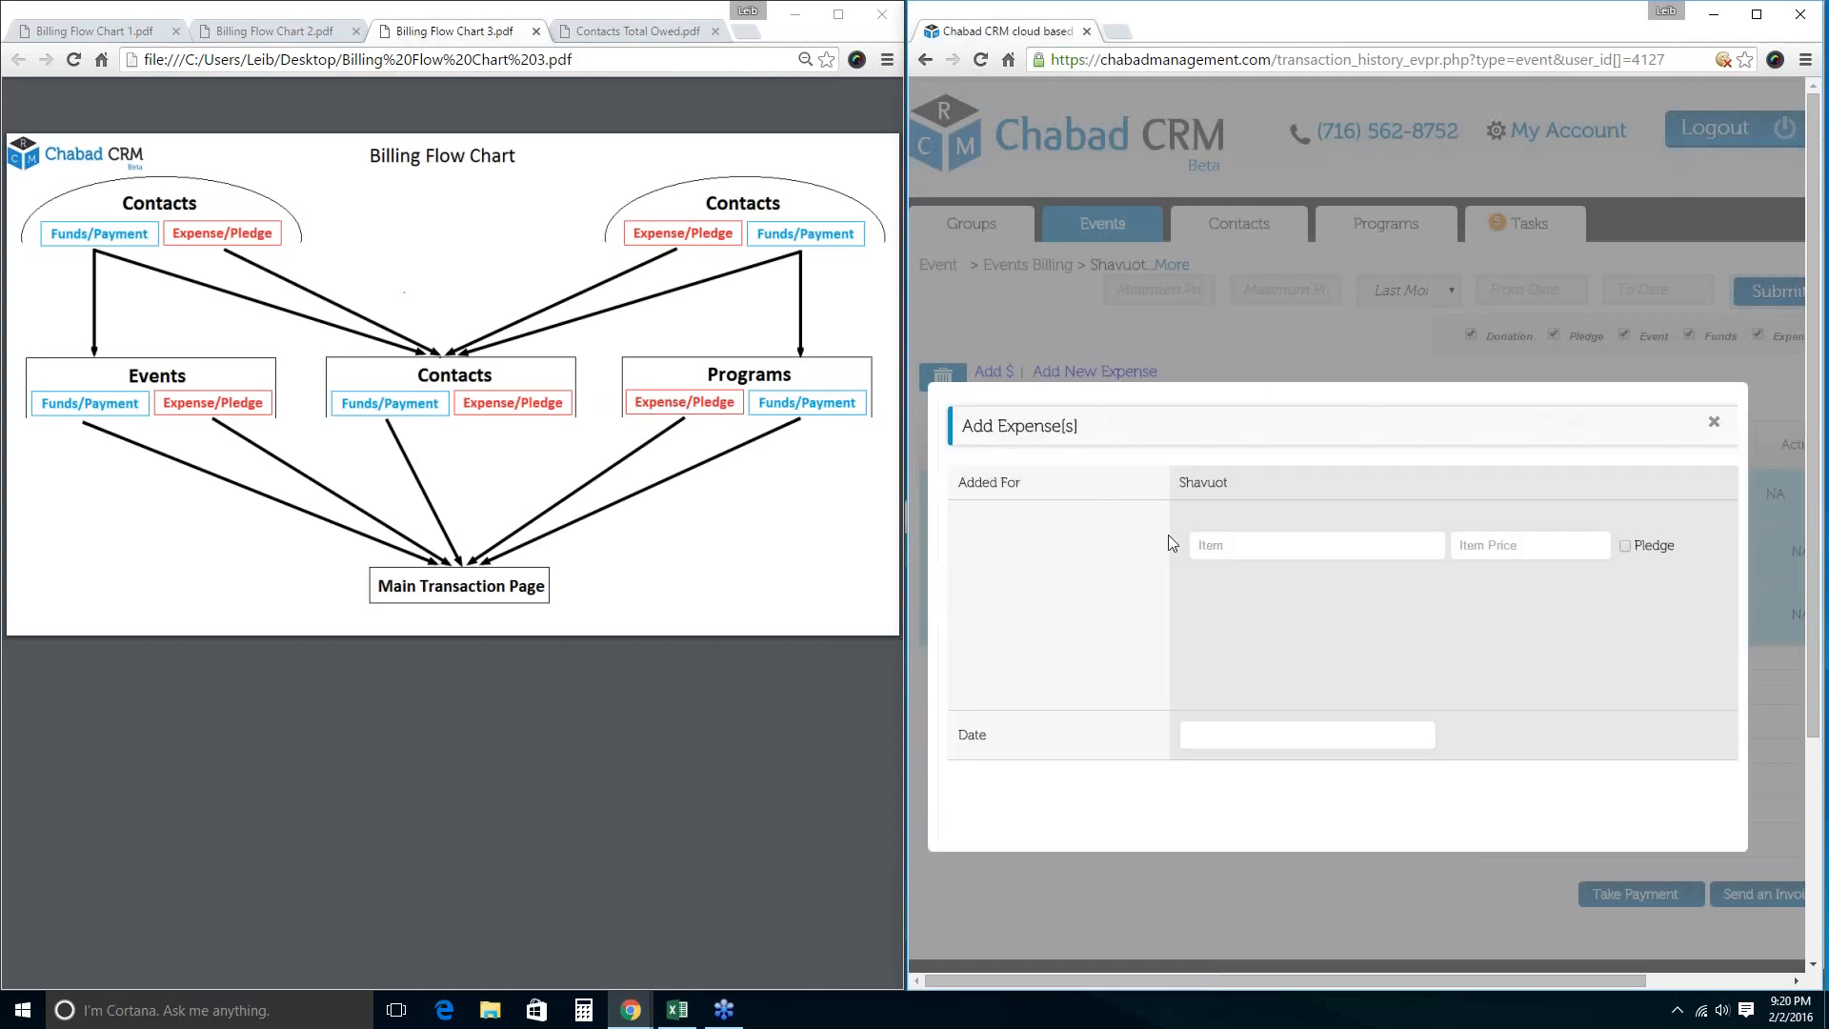
click(1202, 545)
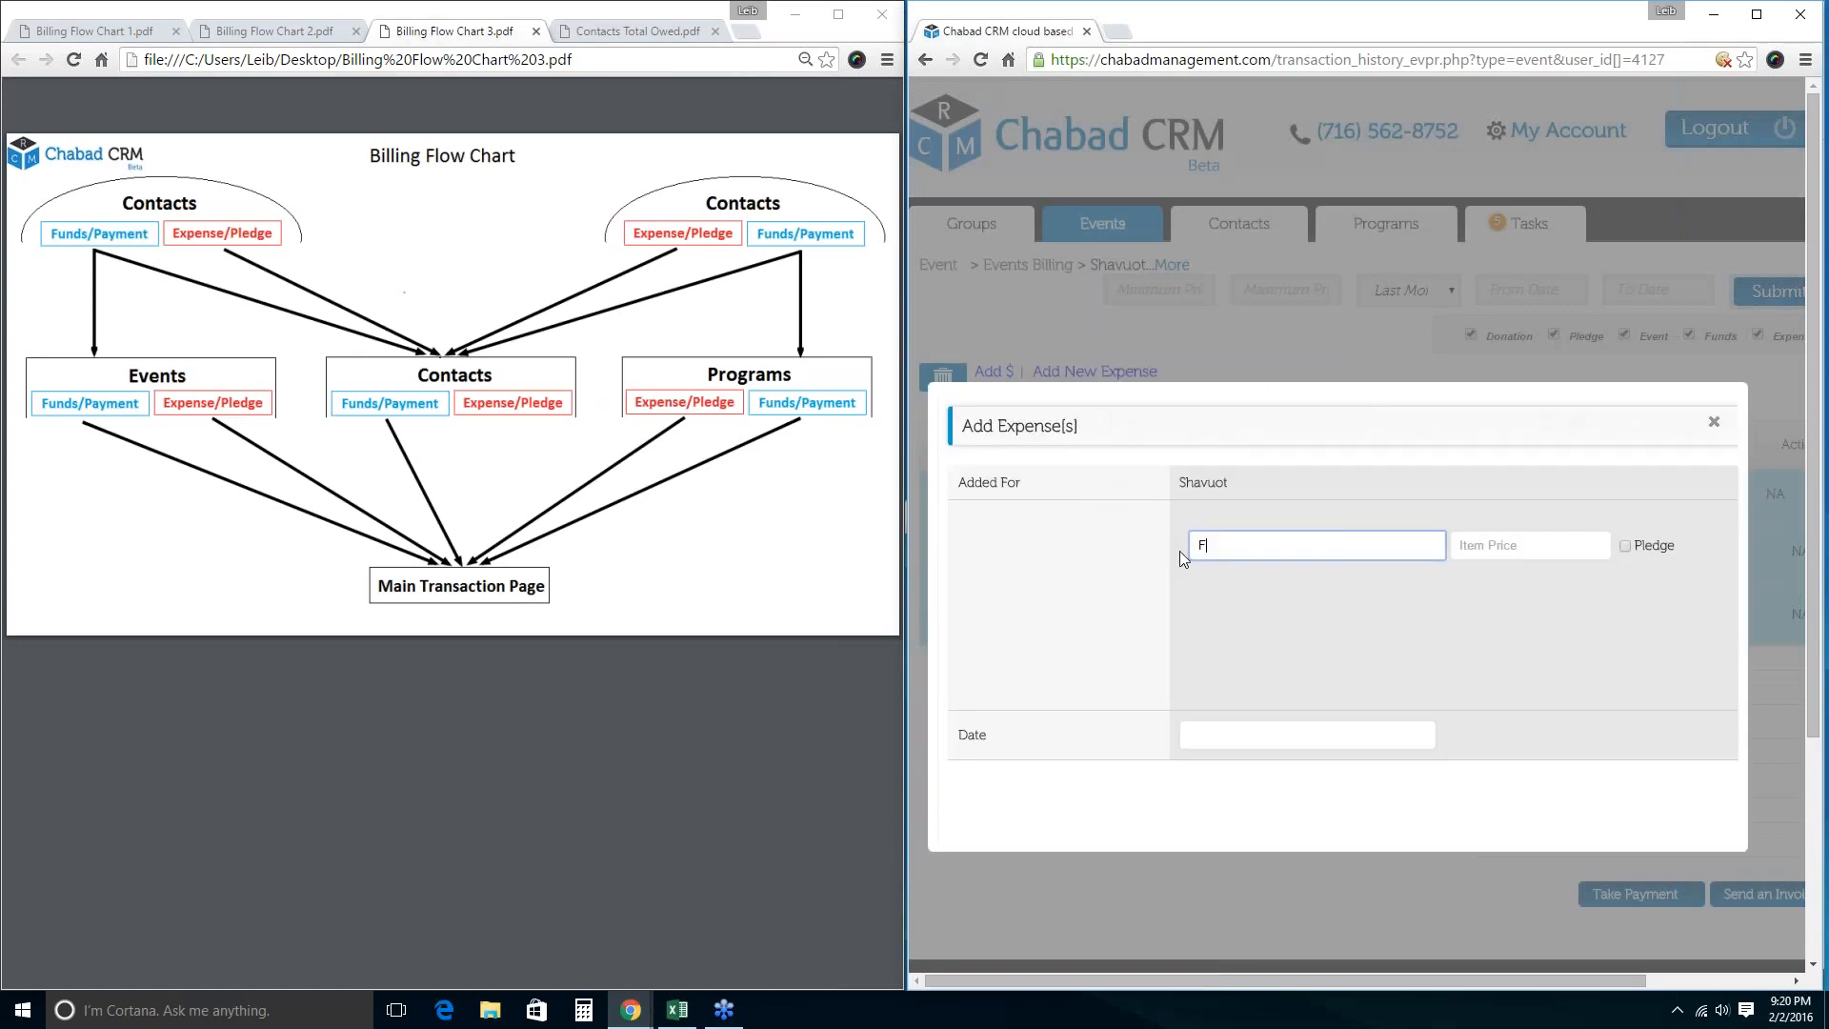
key(Tab)
text(100)
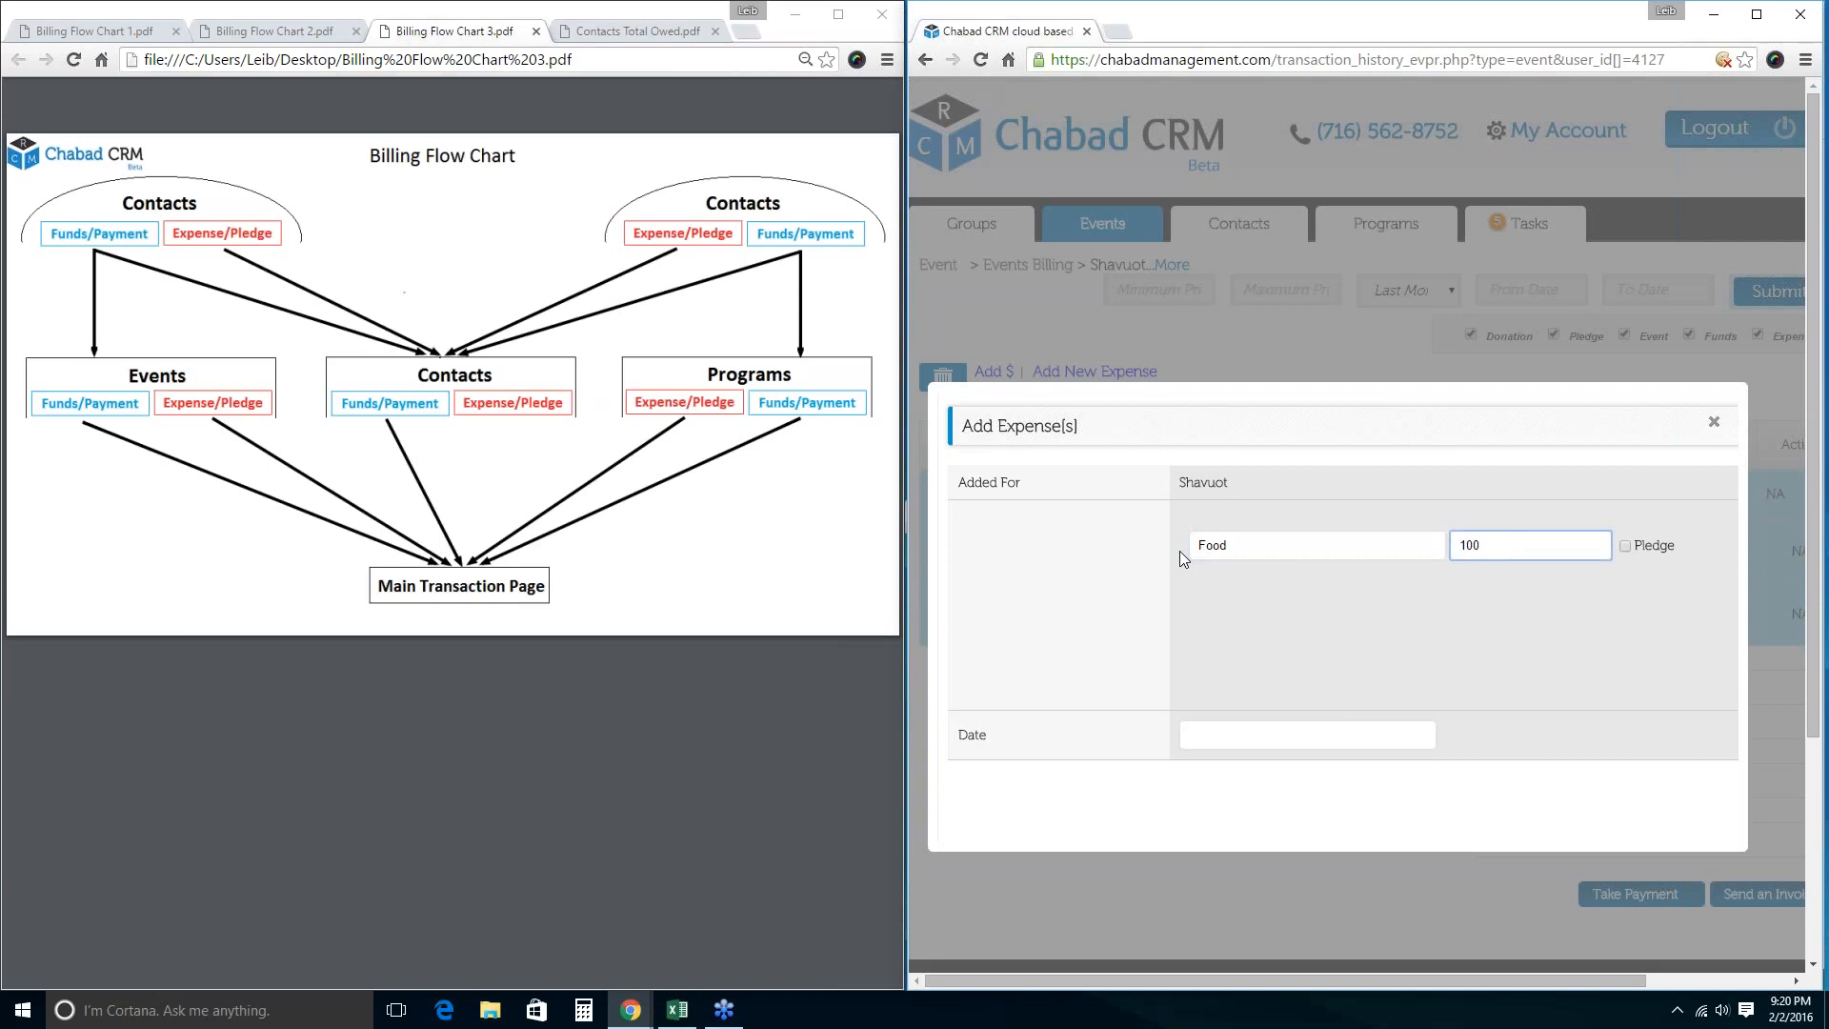
key(Return)
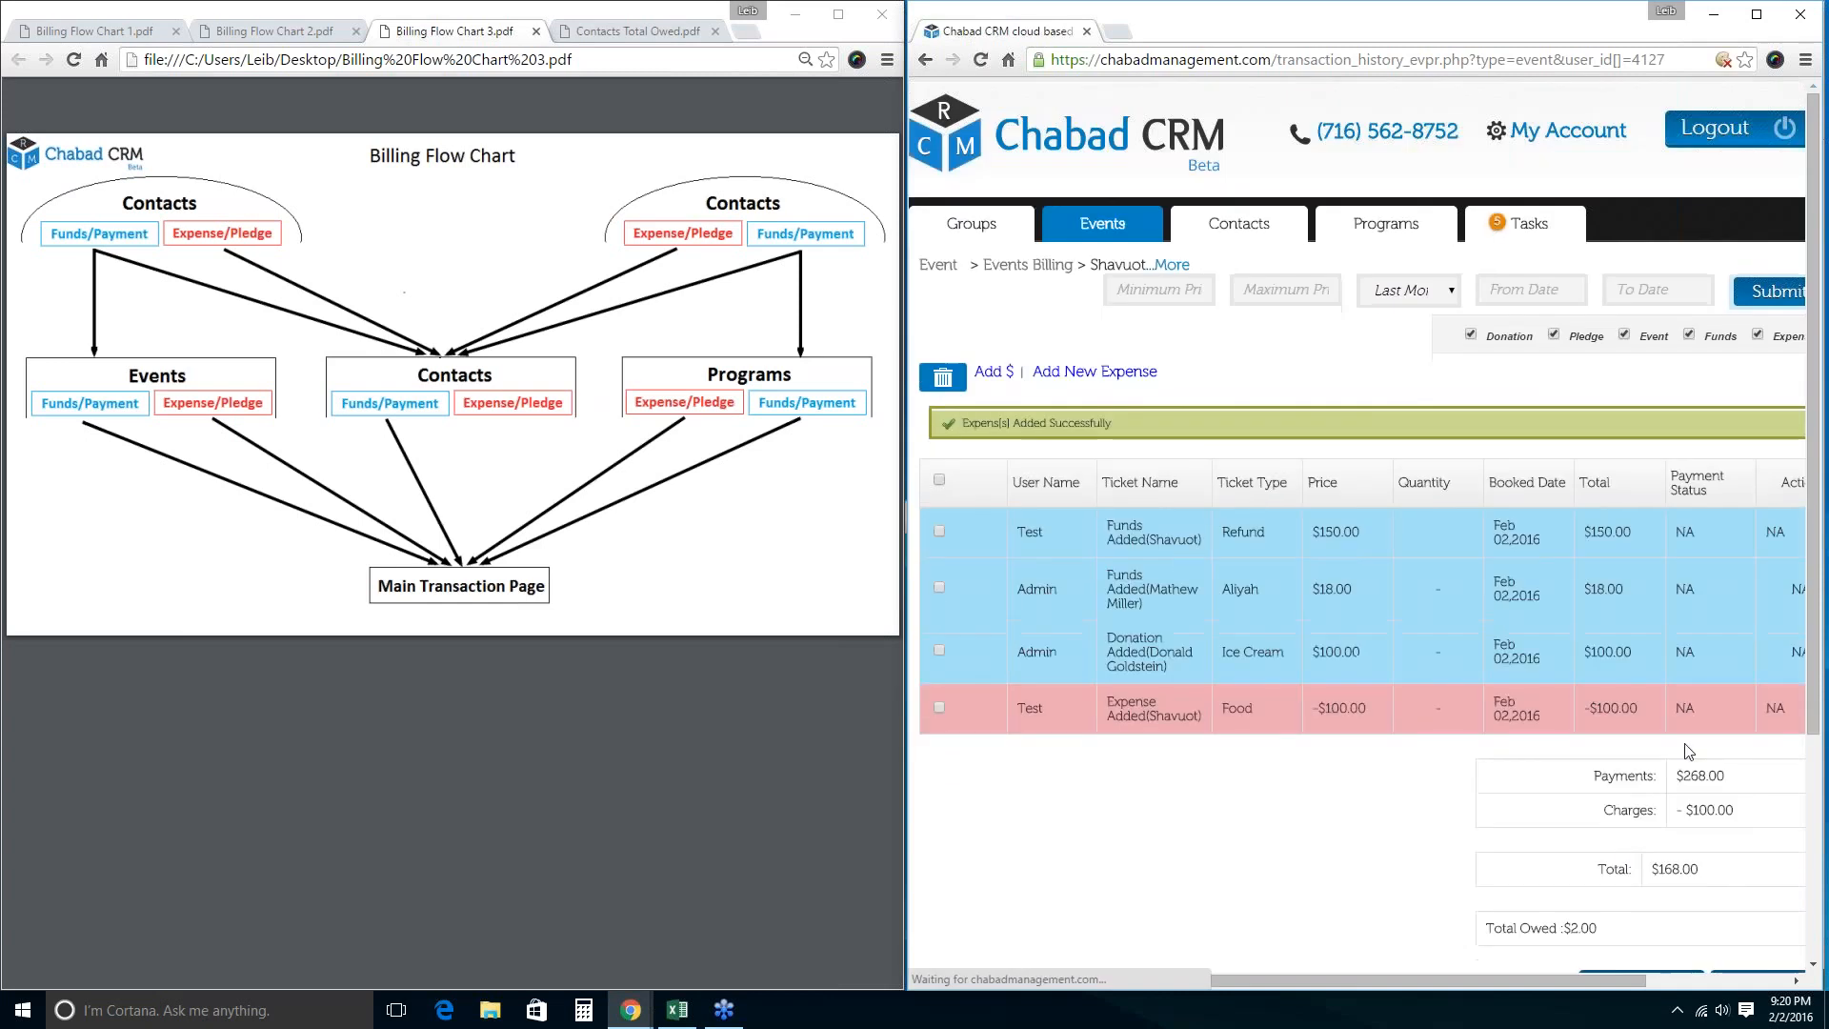
drag(1247, 716, 1102, 688)
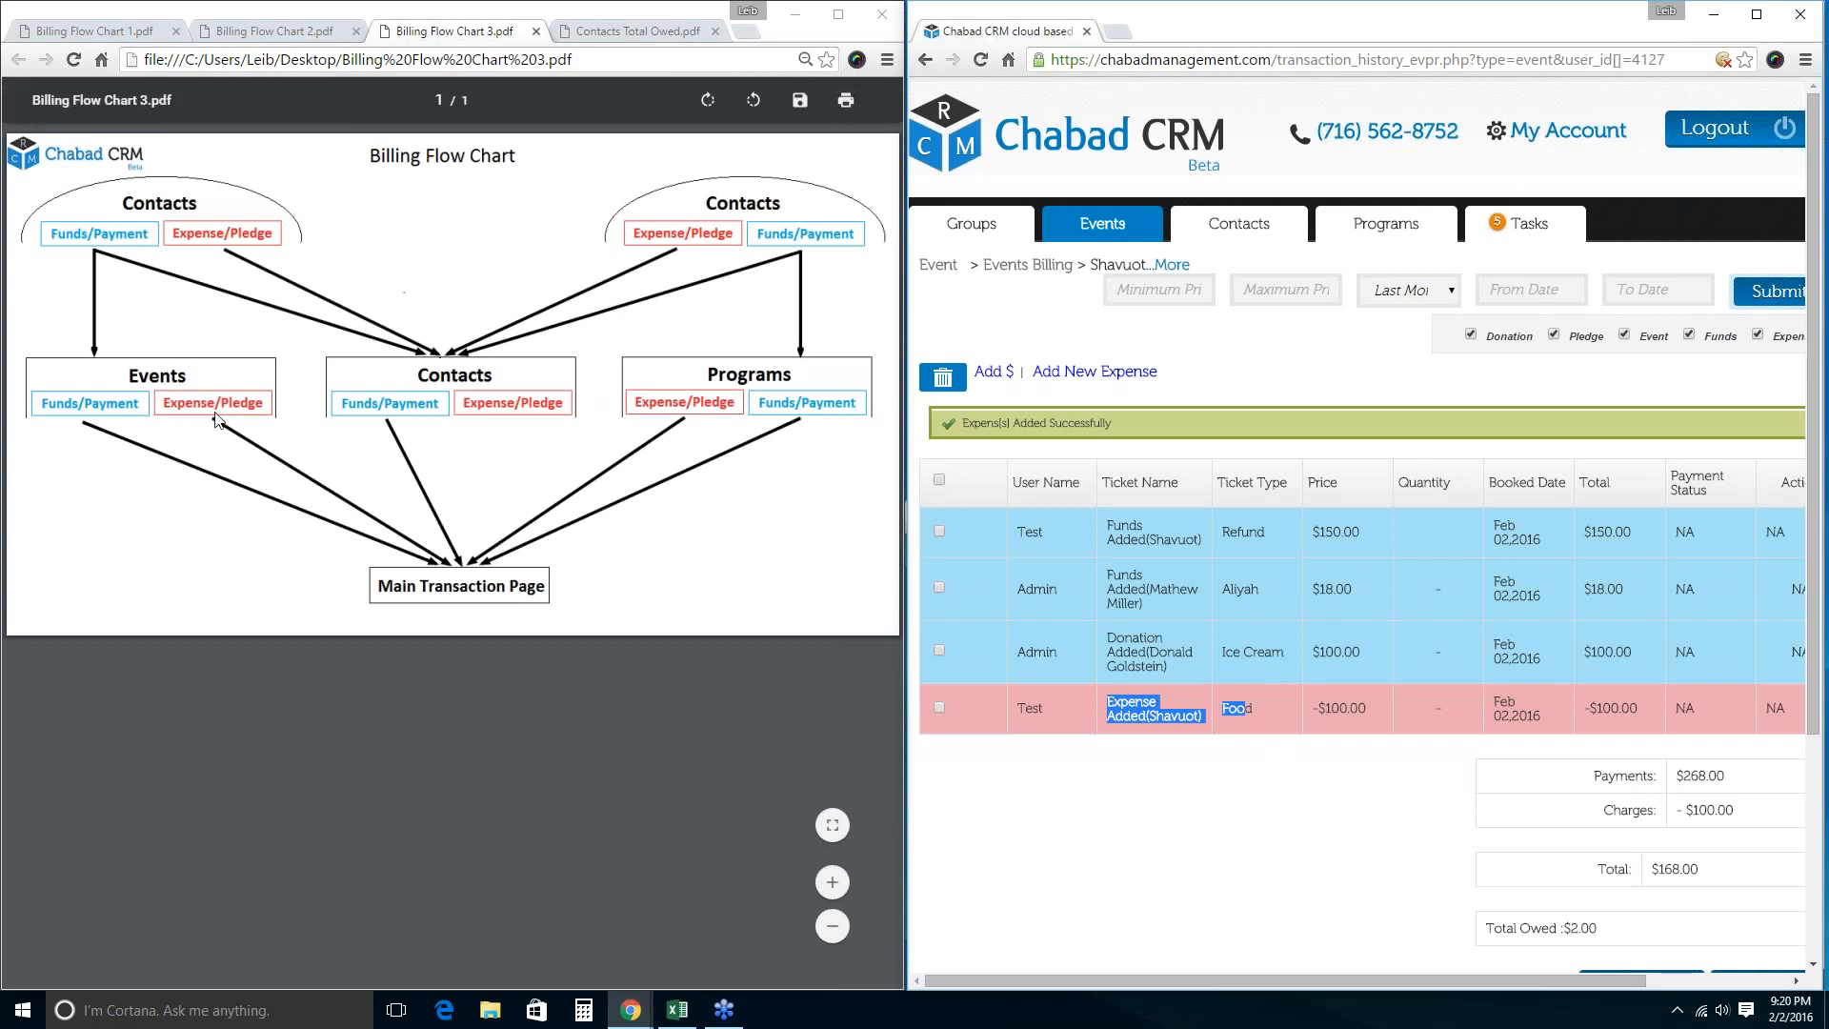
click(443, 562)
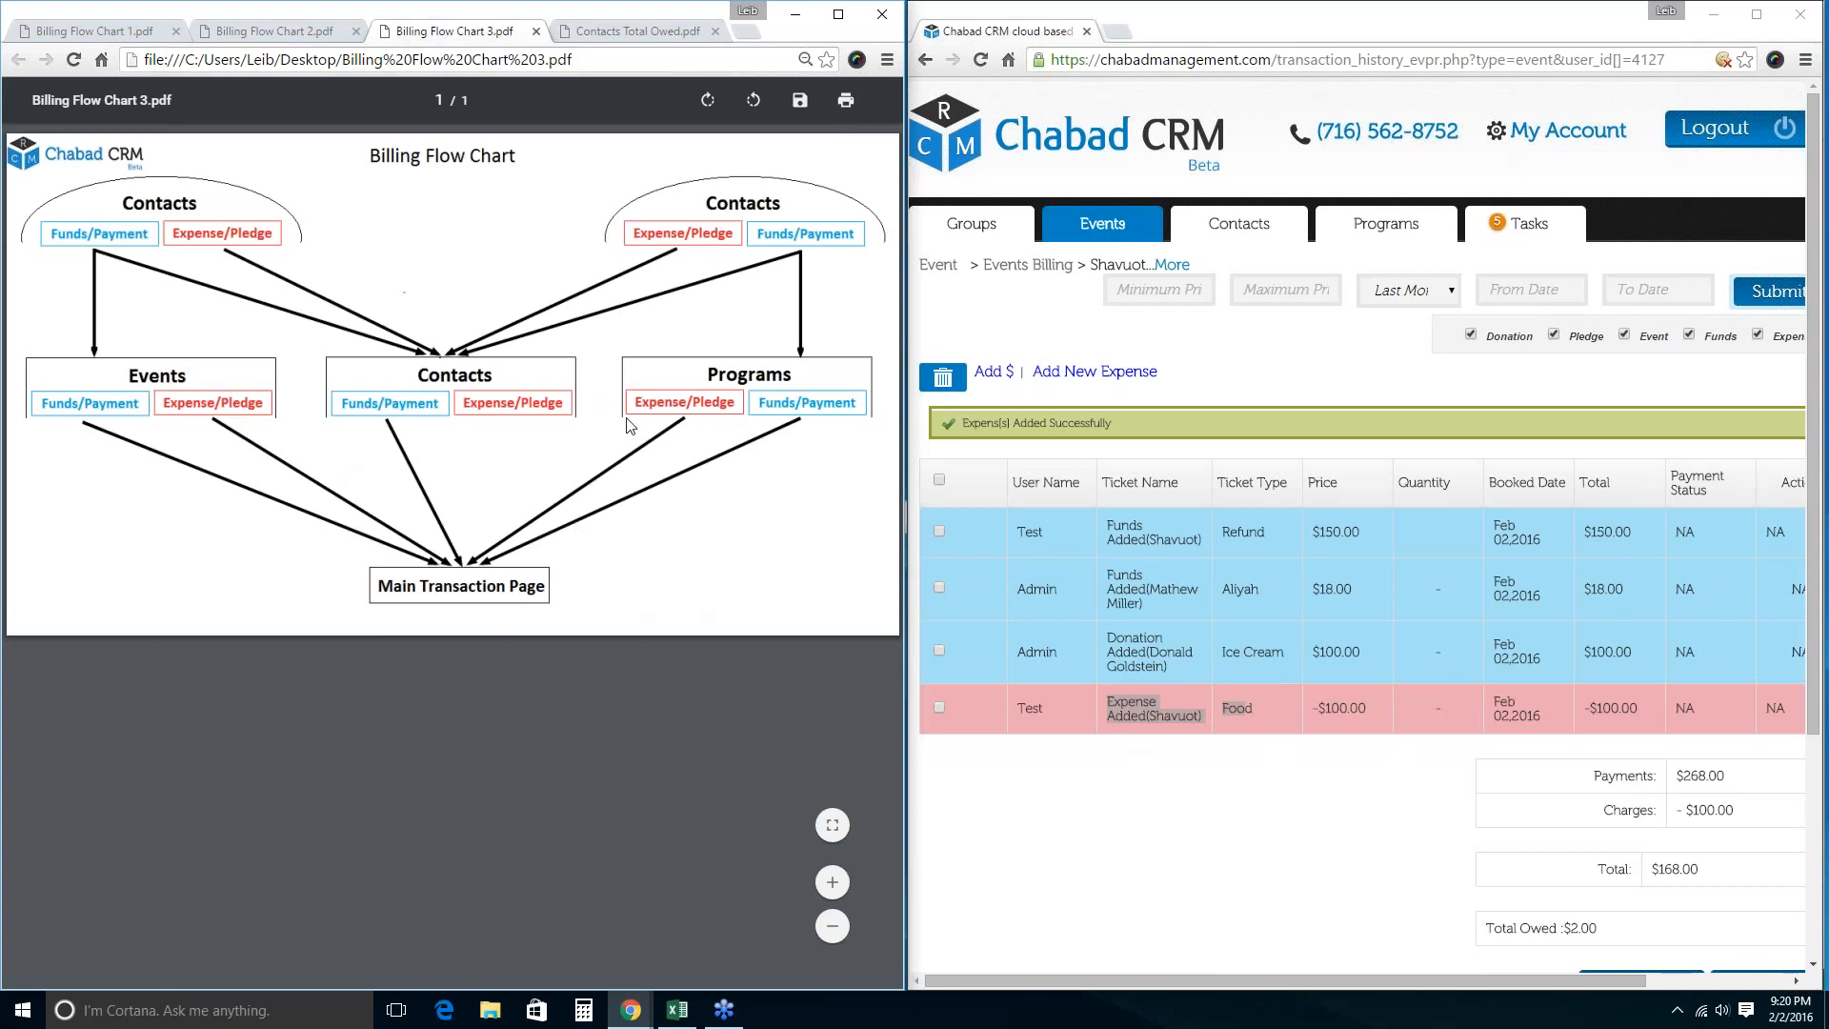
Open the Rosh Hashanah event and select its first attendee.
click(1105, 225)
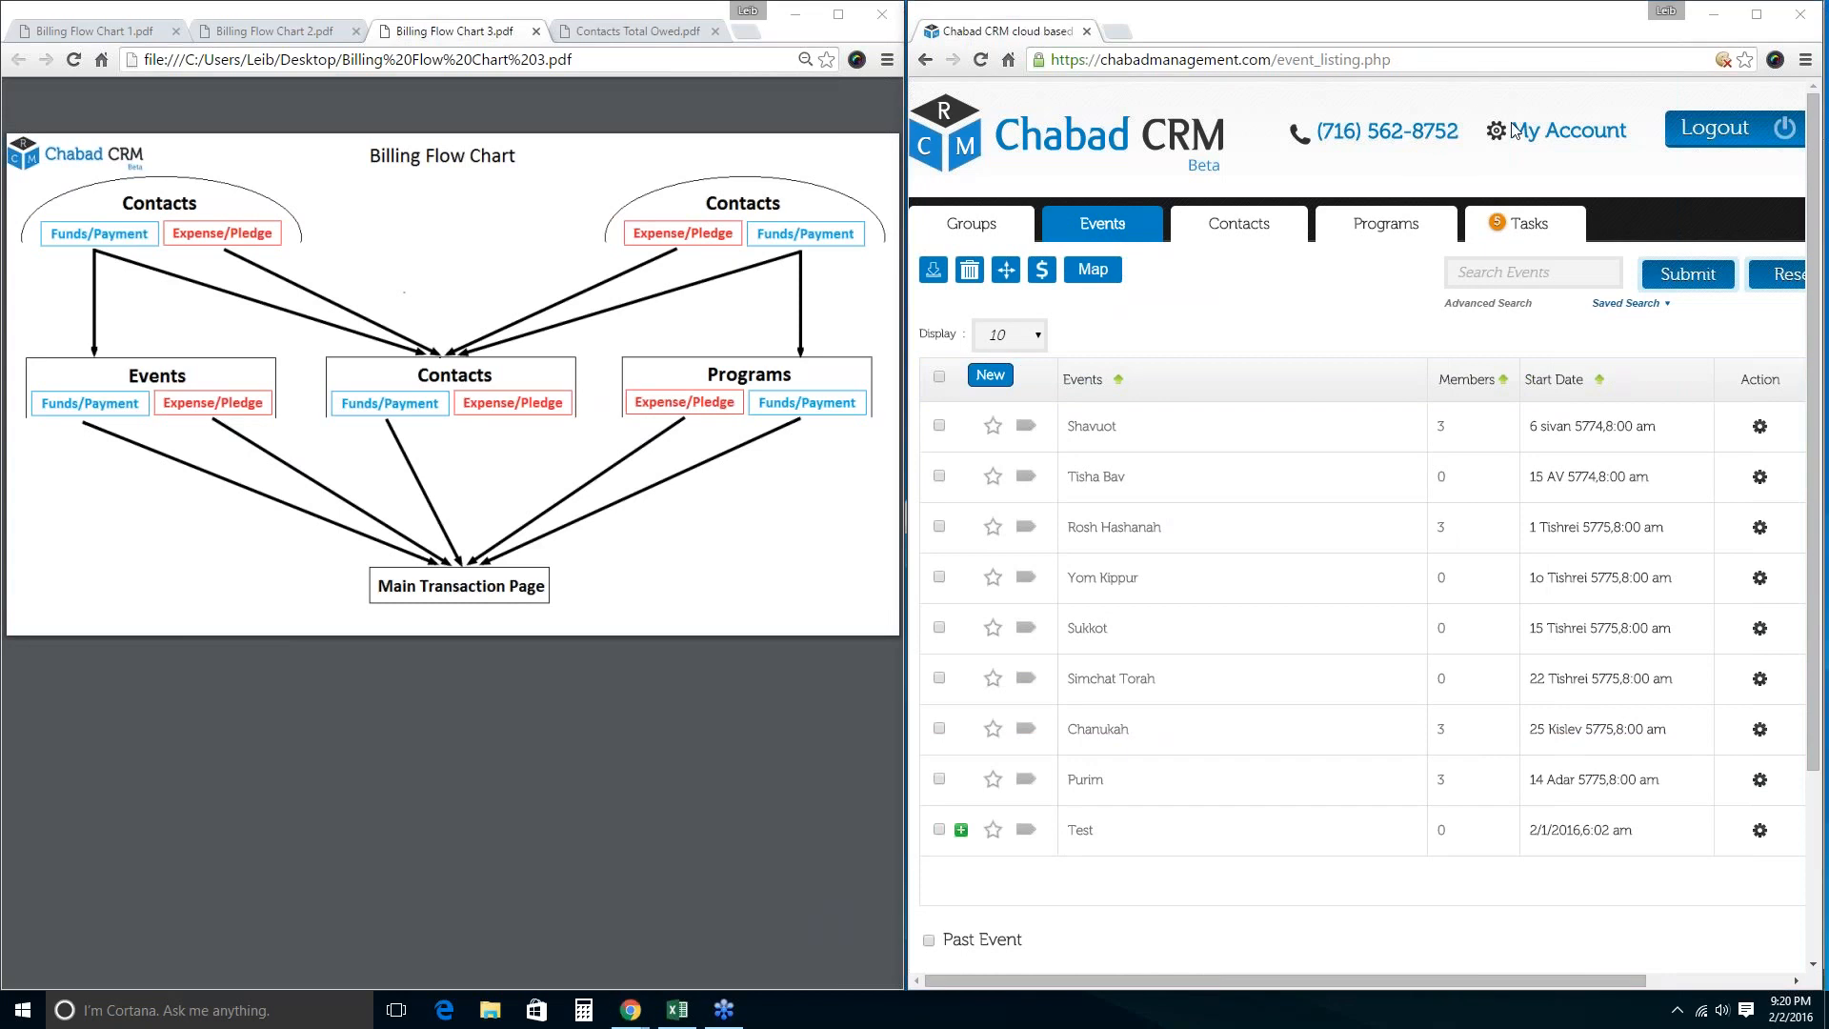
click(1111, 548)
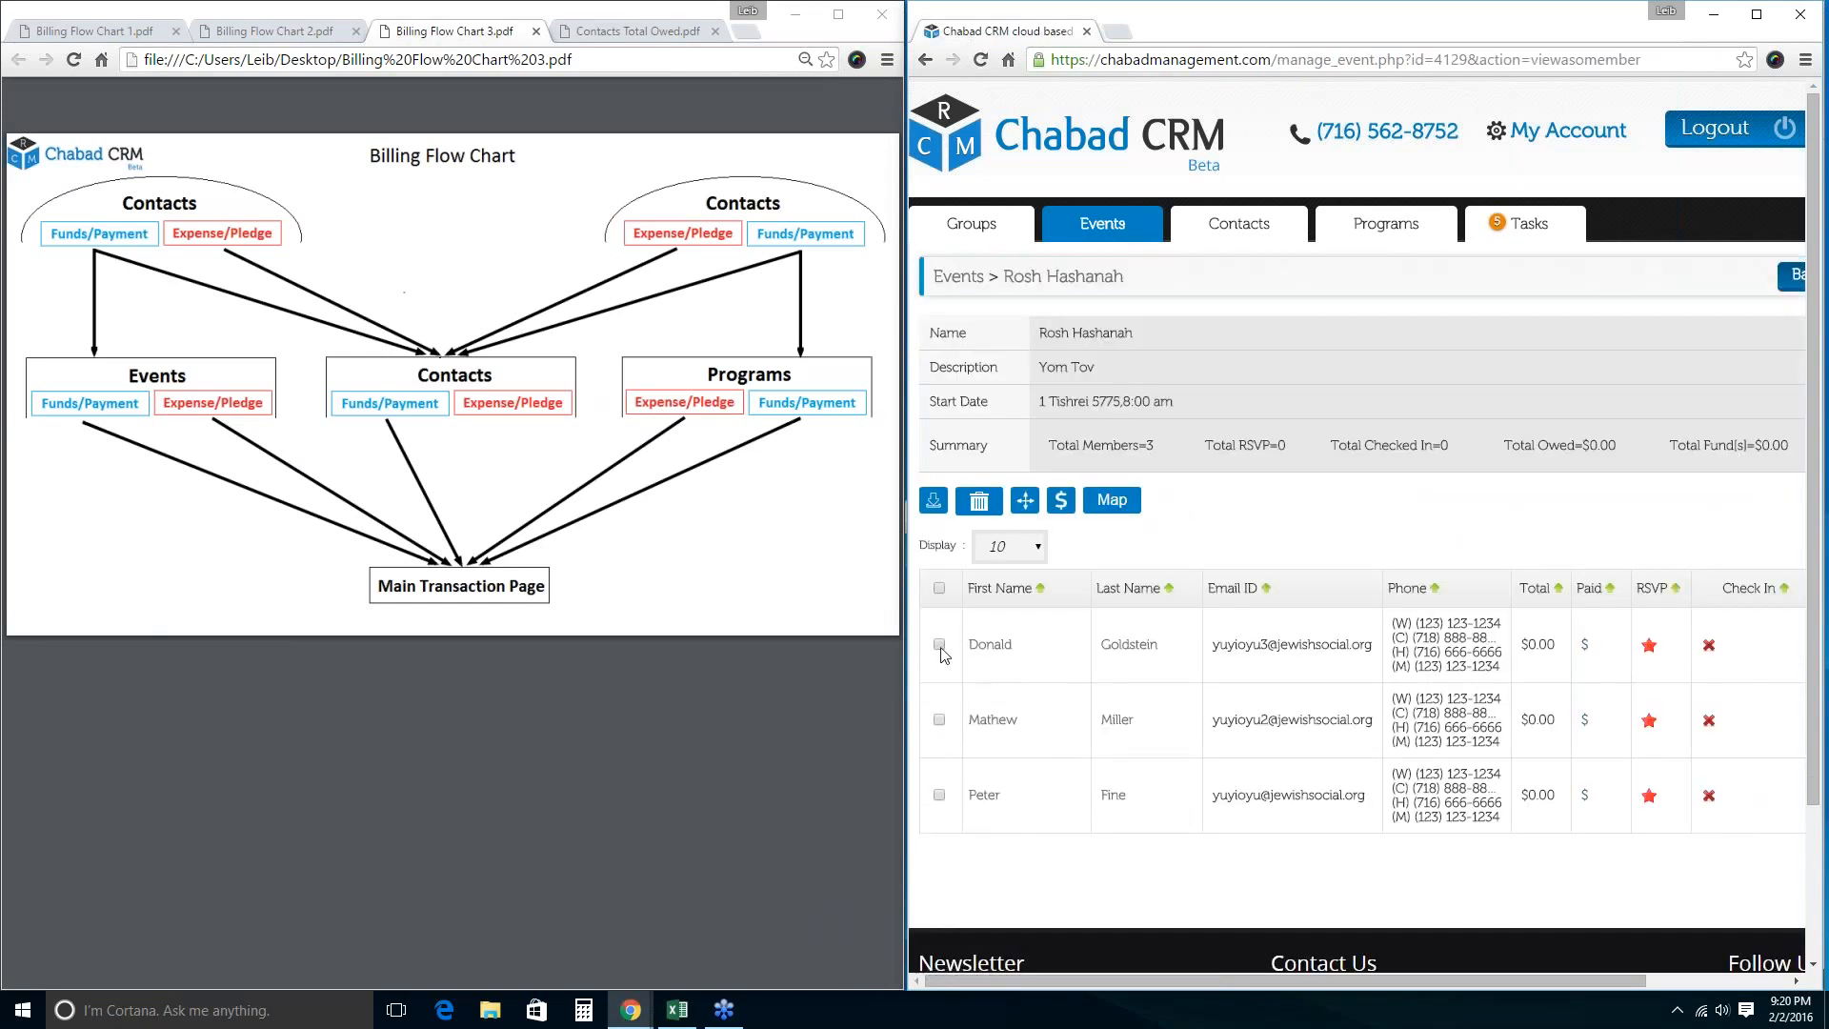
click(939, 645)
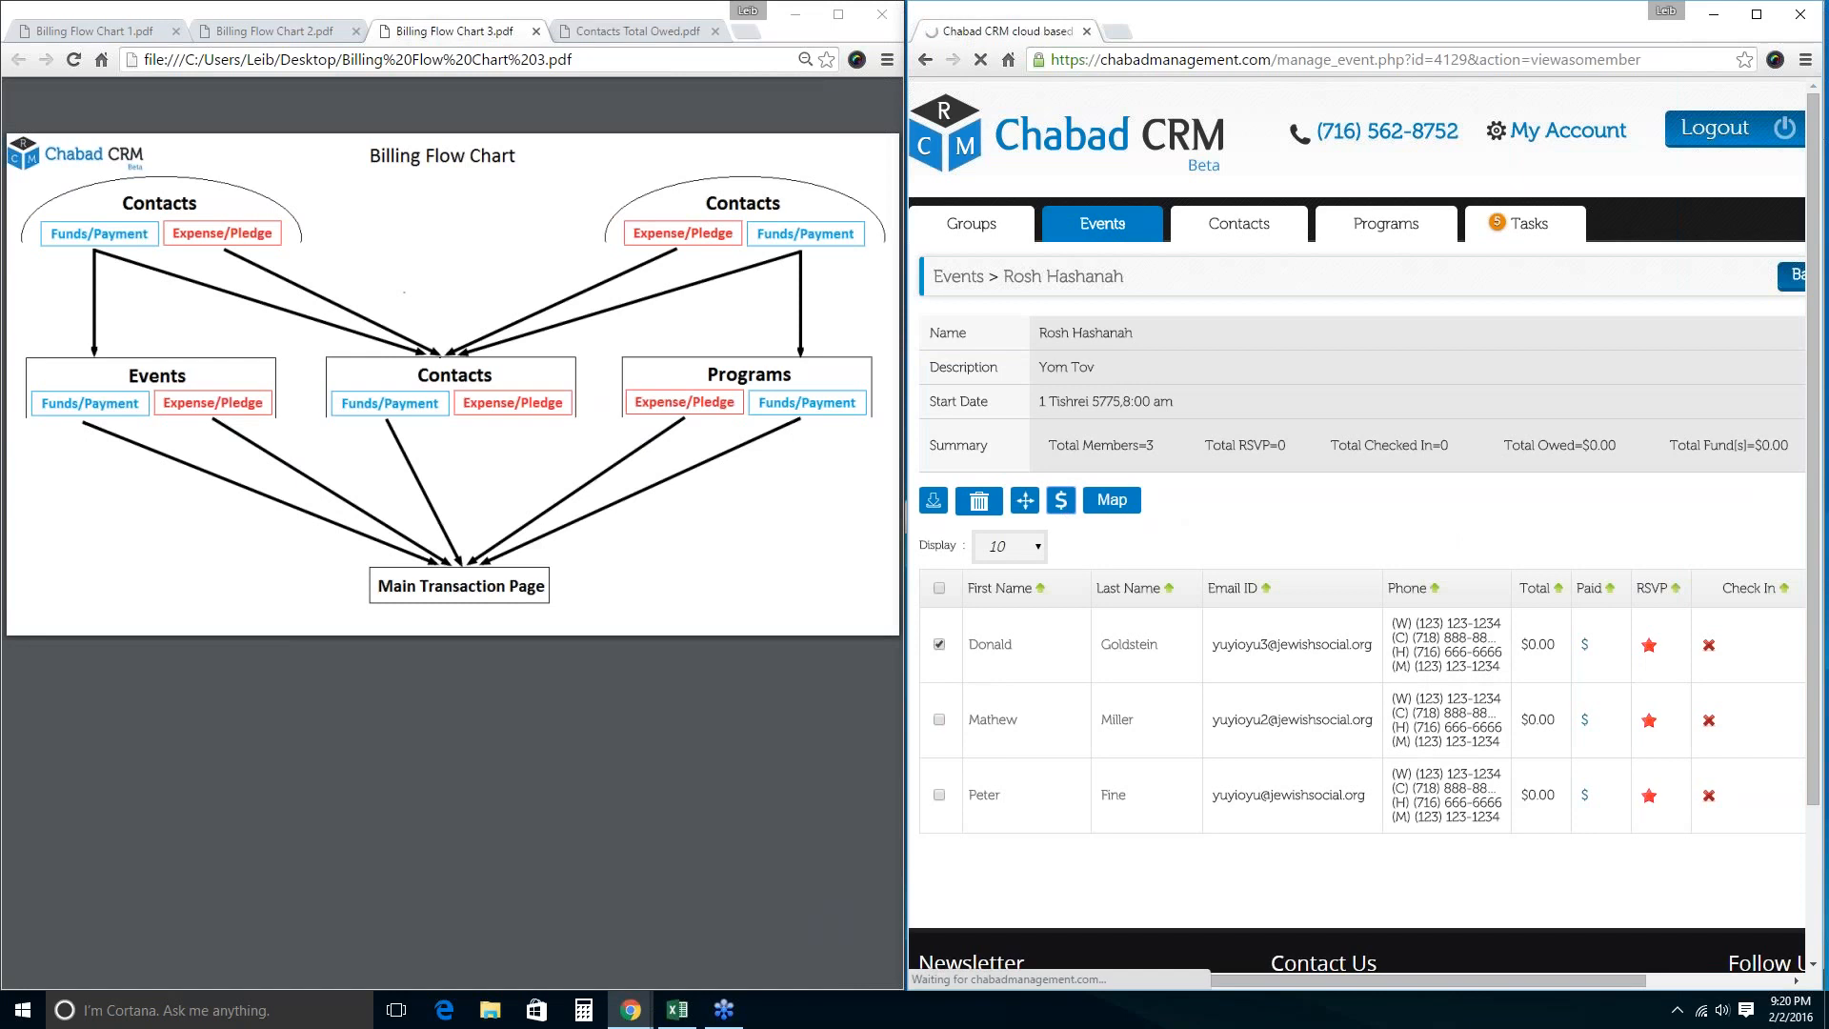
Enter a new expense 'High Holiday Seasts 1' priced at 100 for that attendee.
click(1067, 370)
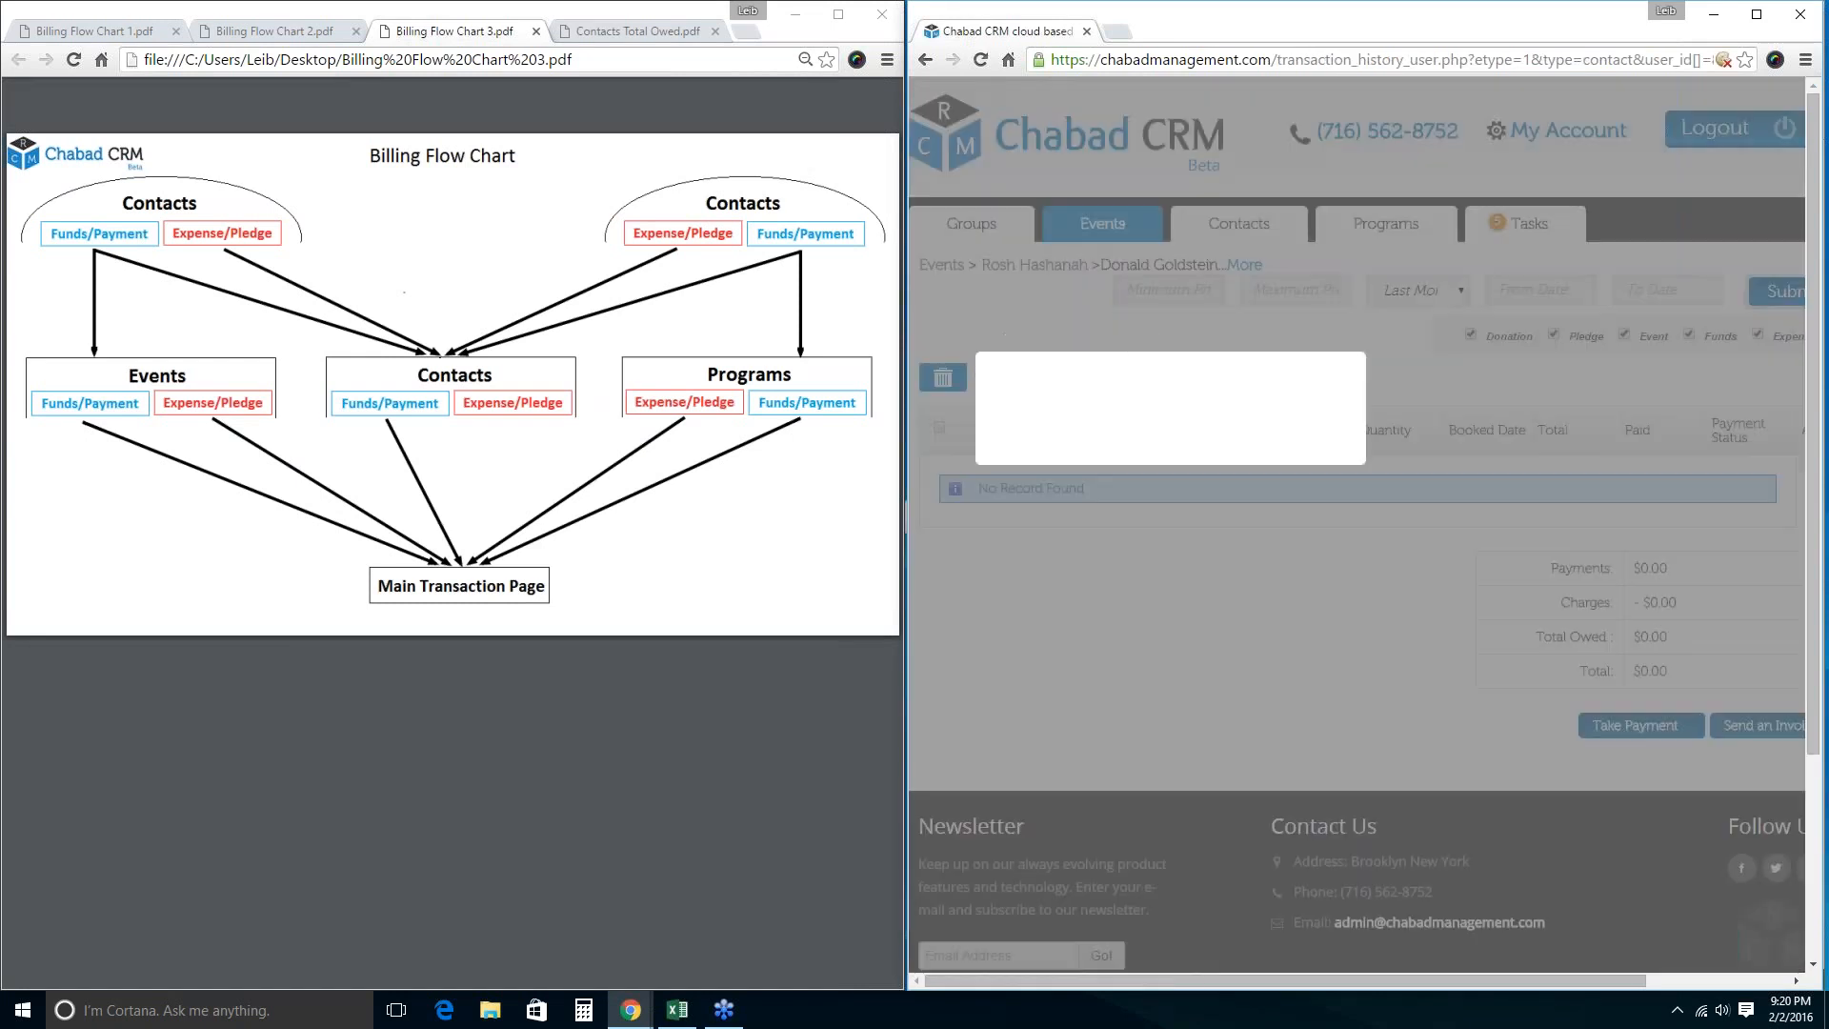
click(1219, 544)
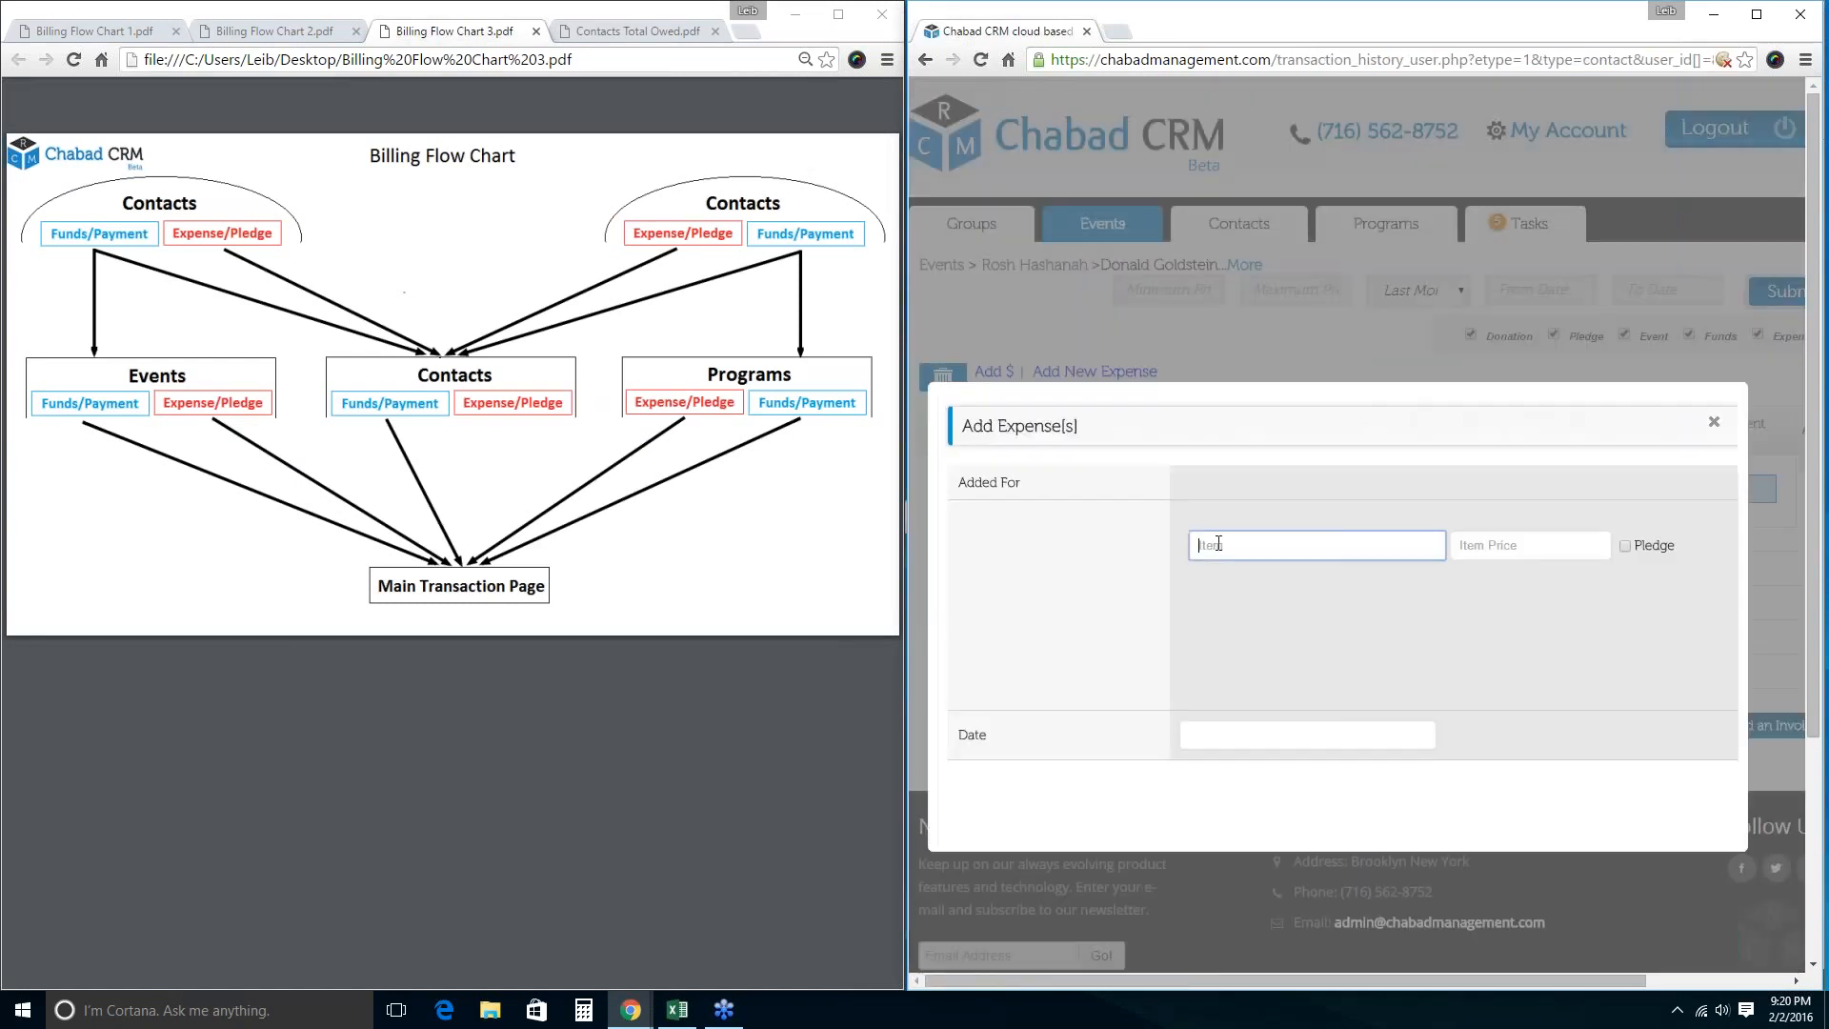
text(High Holiday Seasts 1)
key(Tab)
text(100)
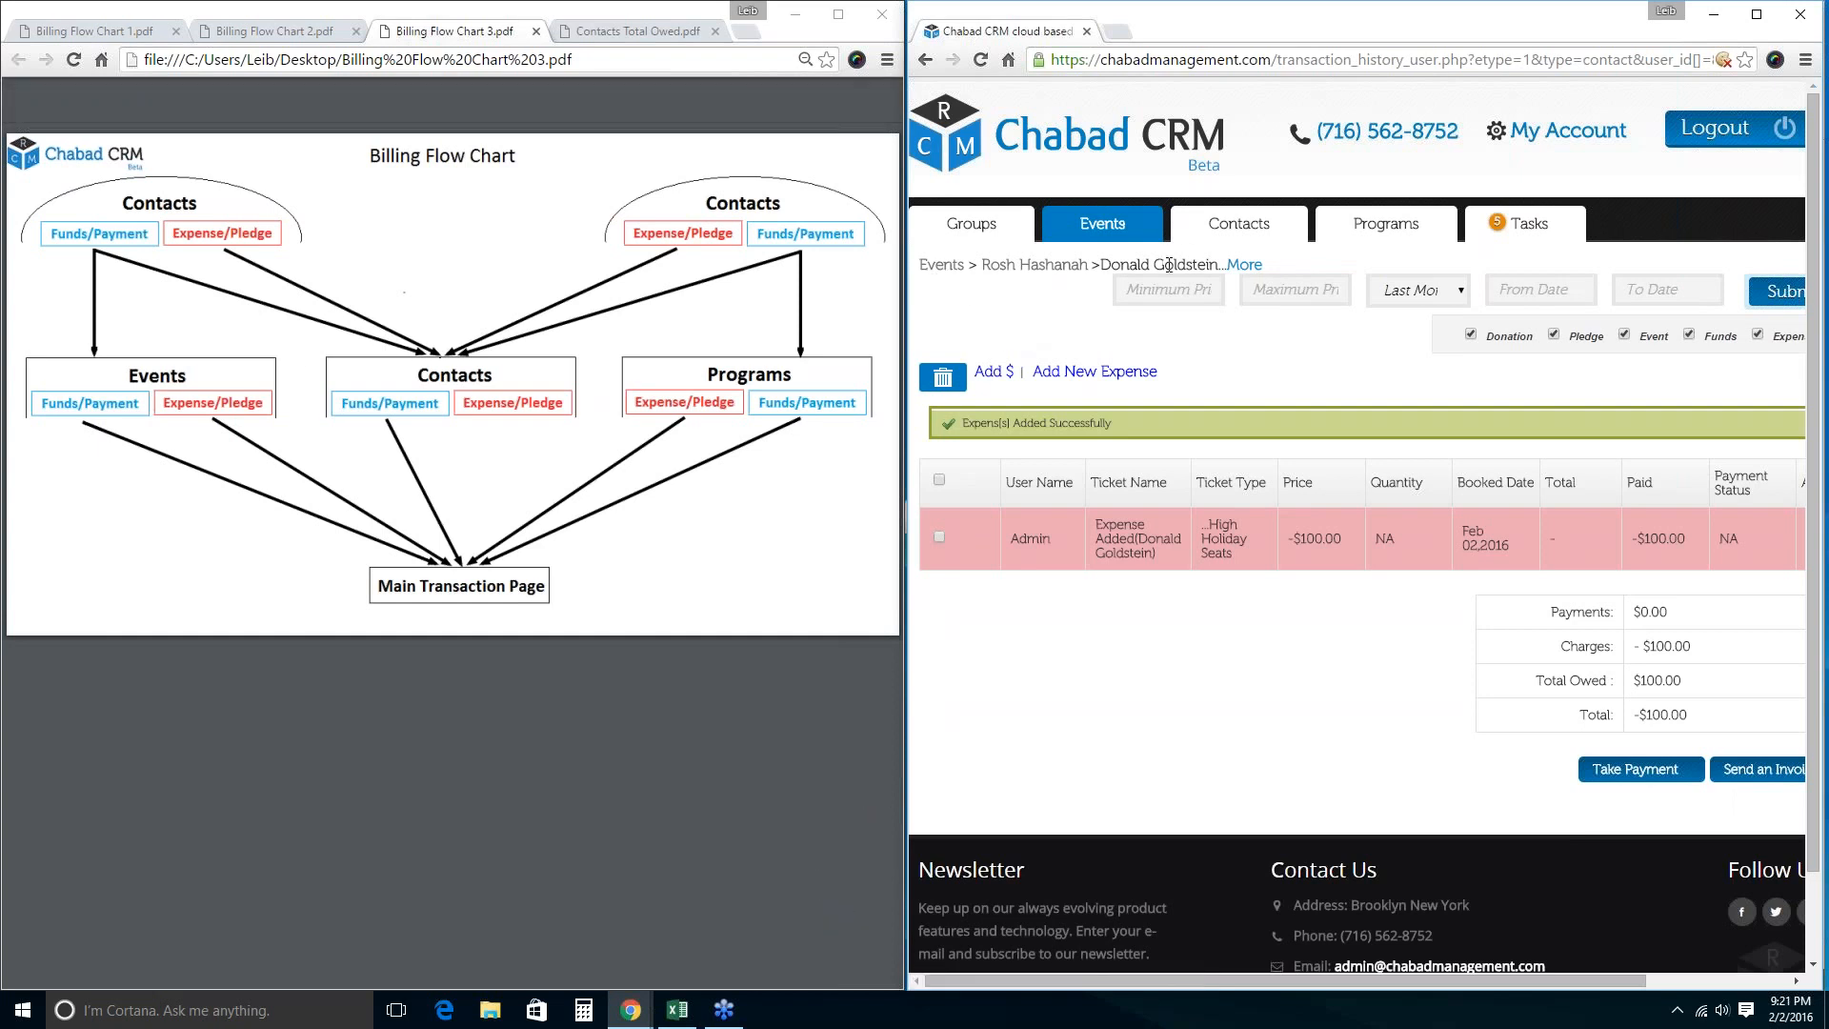
drag(1224, 265, 920, 265)
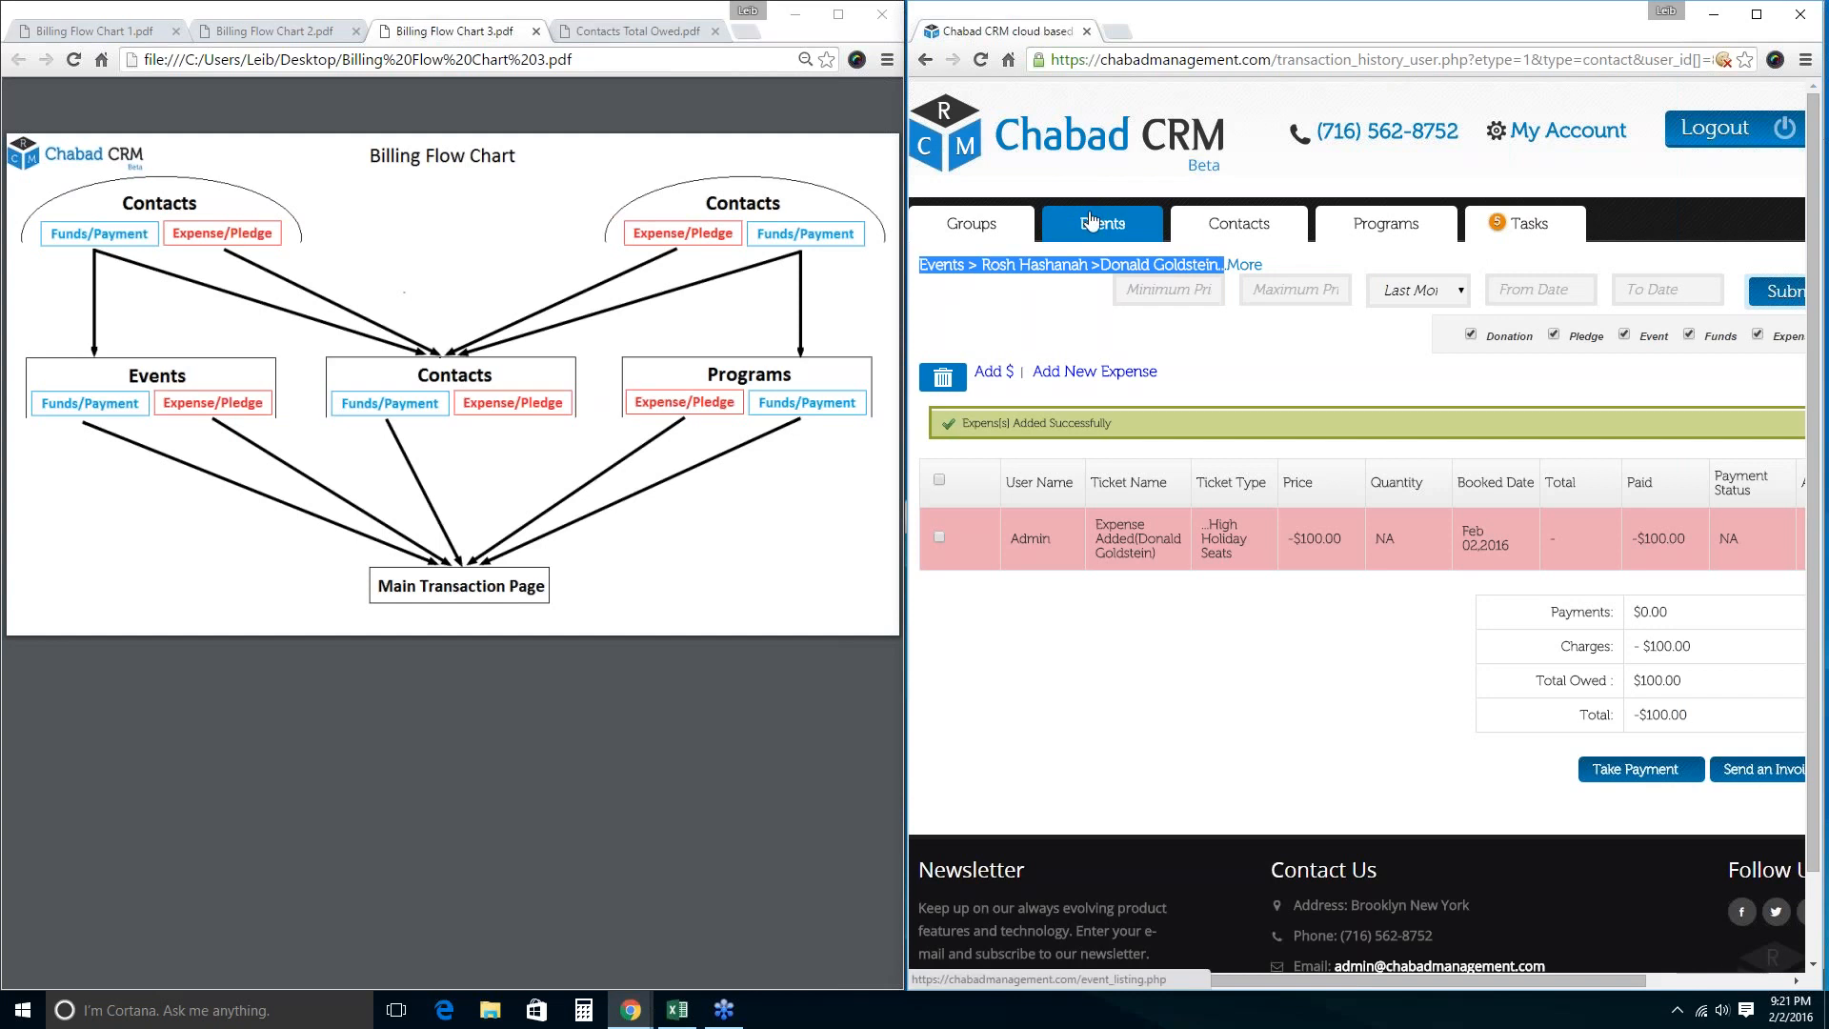
click(1232, 551)
drag(1232, 551, 1105, 640)
click(1105, 640)
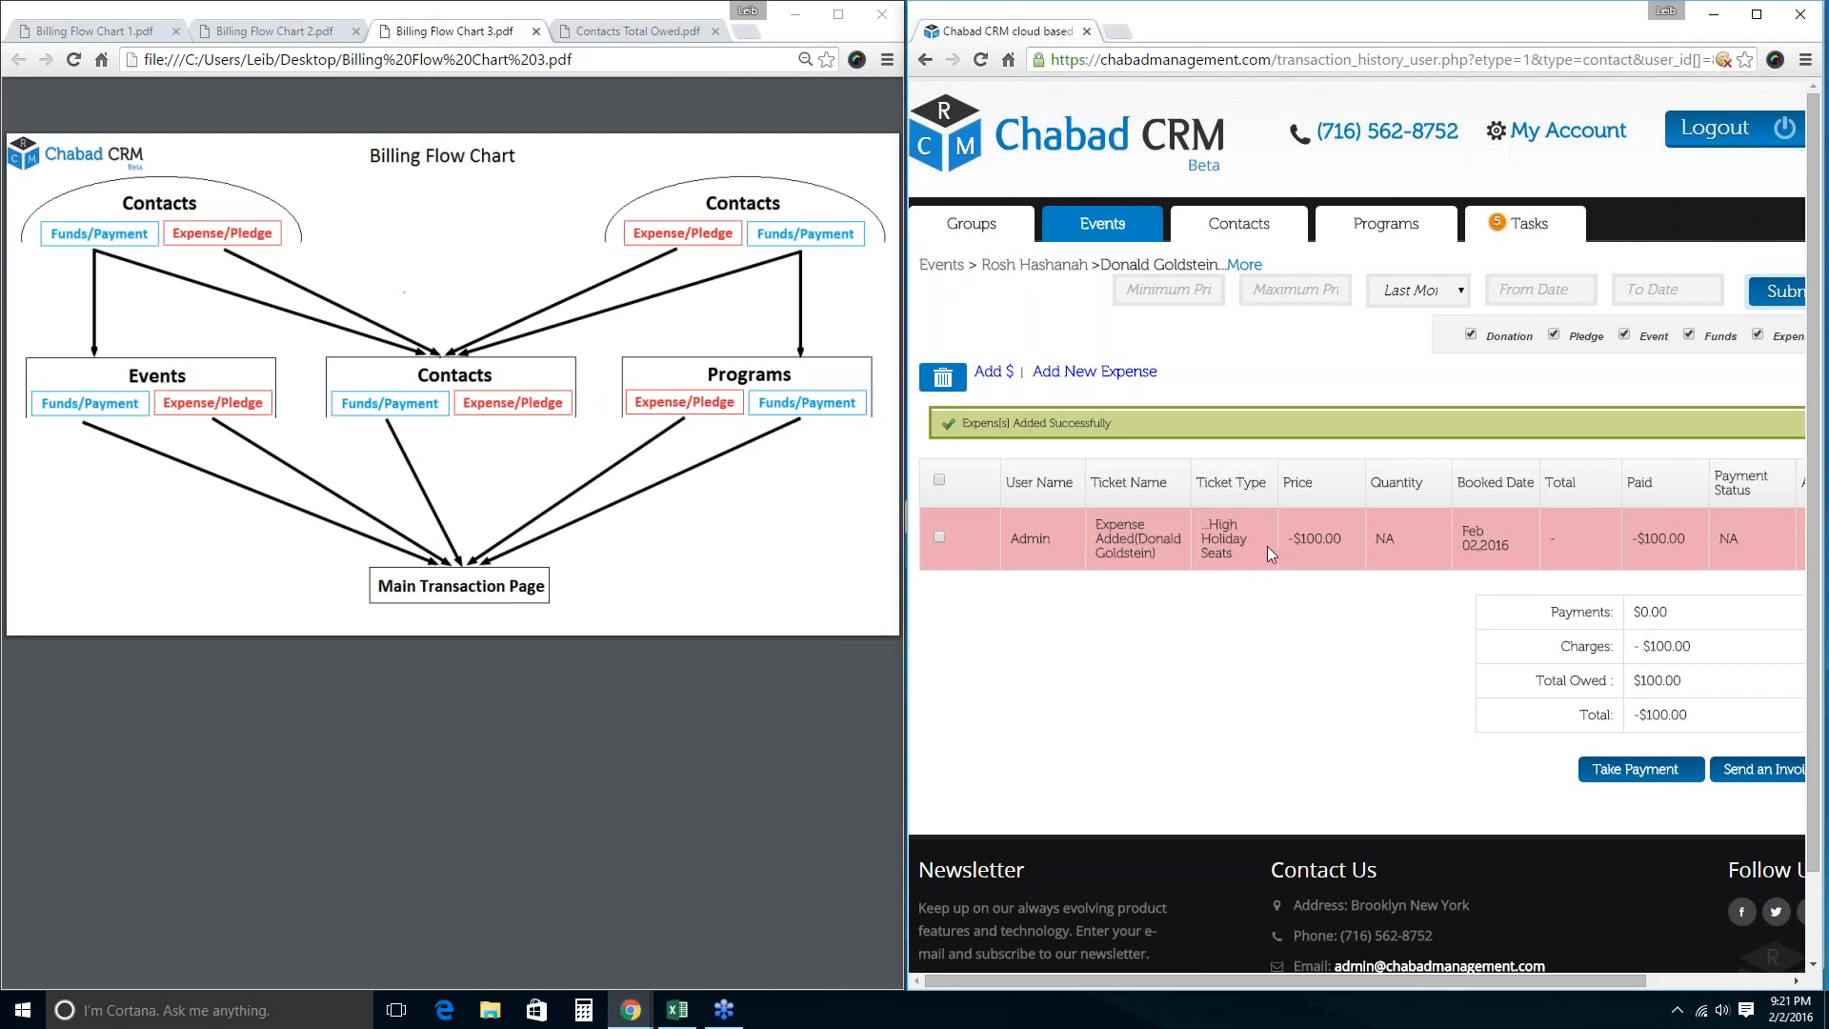
drag(1264, 550, 1091, 519)
click(1296, 813)
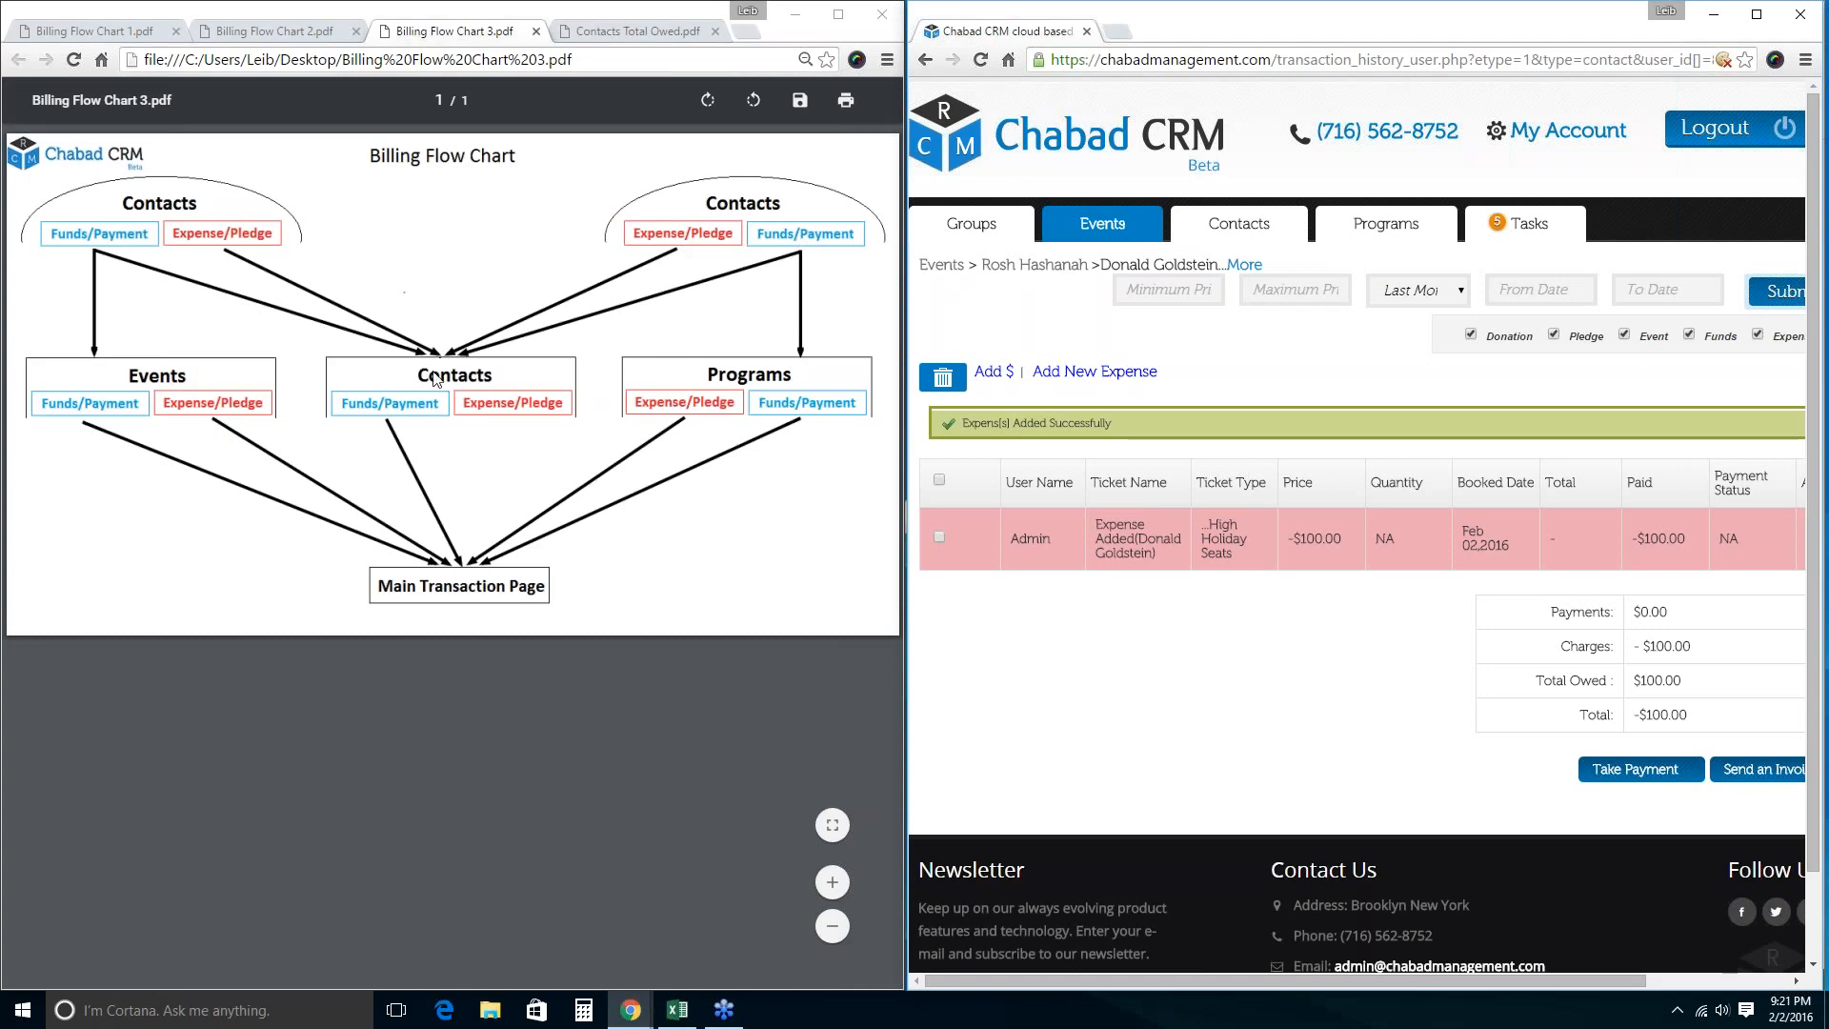
Open the first contact's overall billing: two donations, three expenses, total -$70.00.
click(1214, 234)
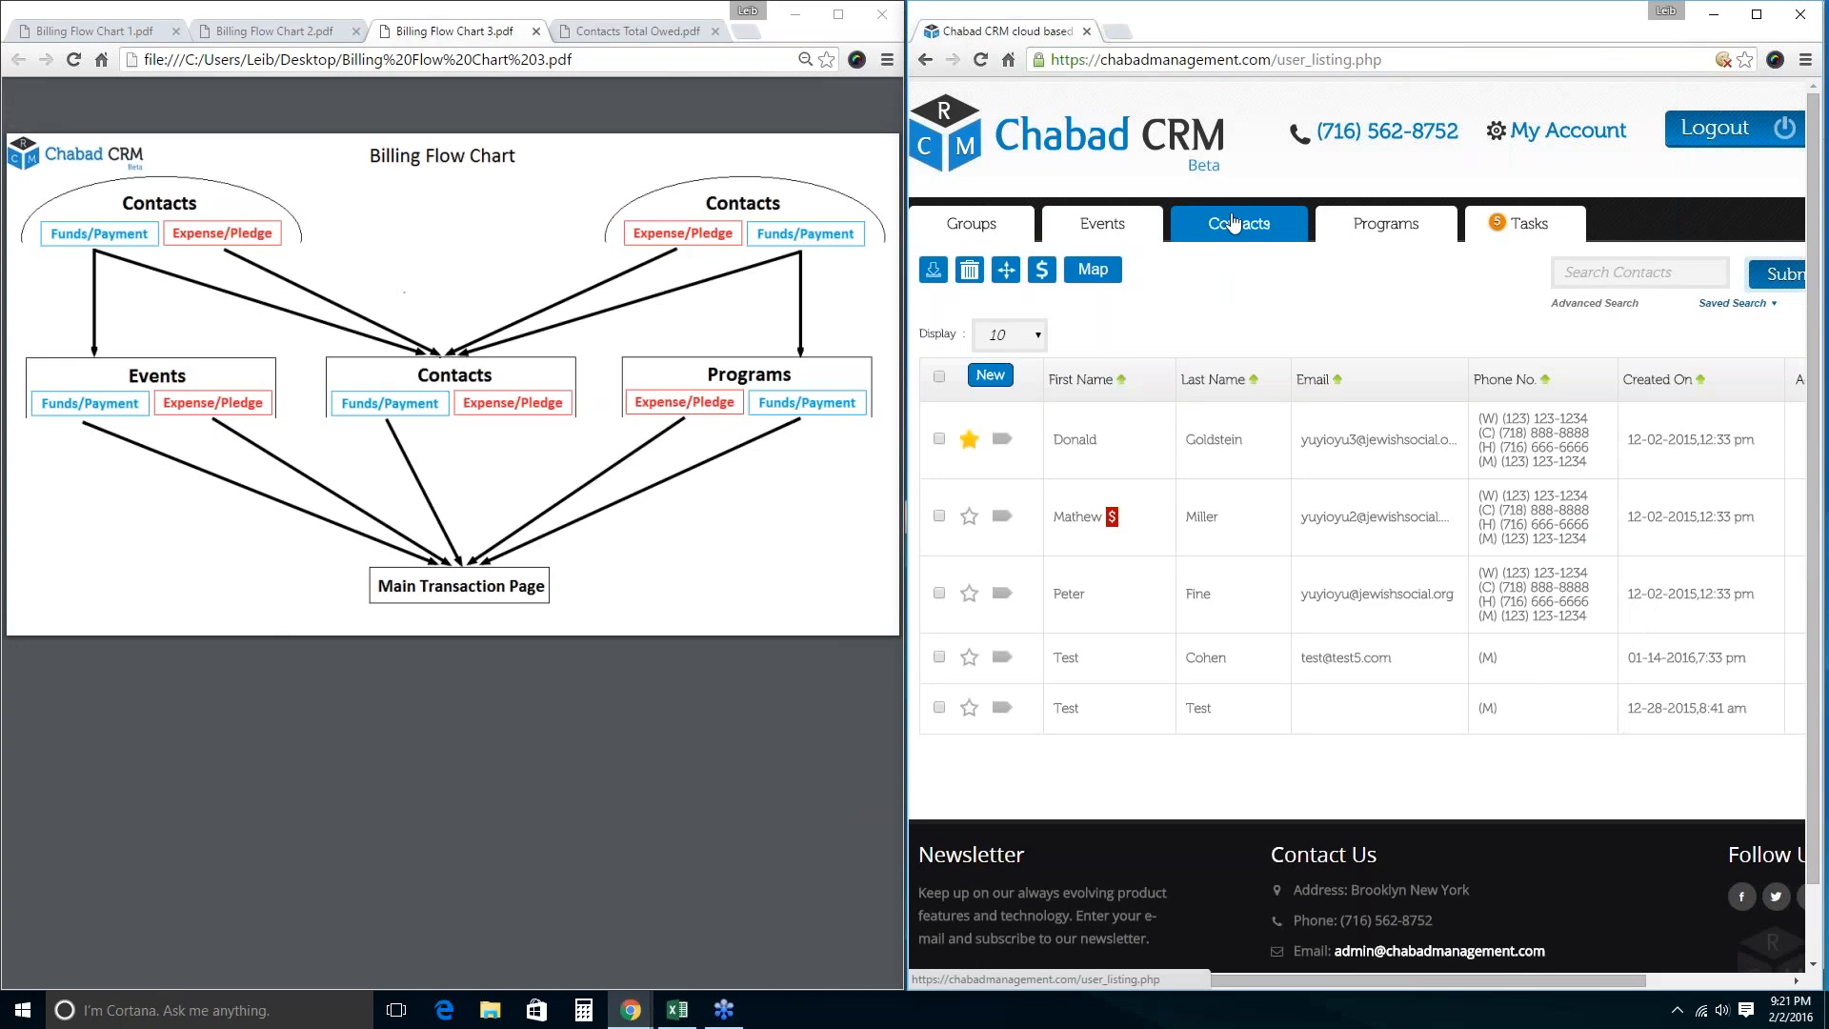
click(938, 438)
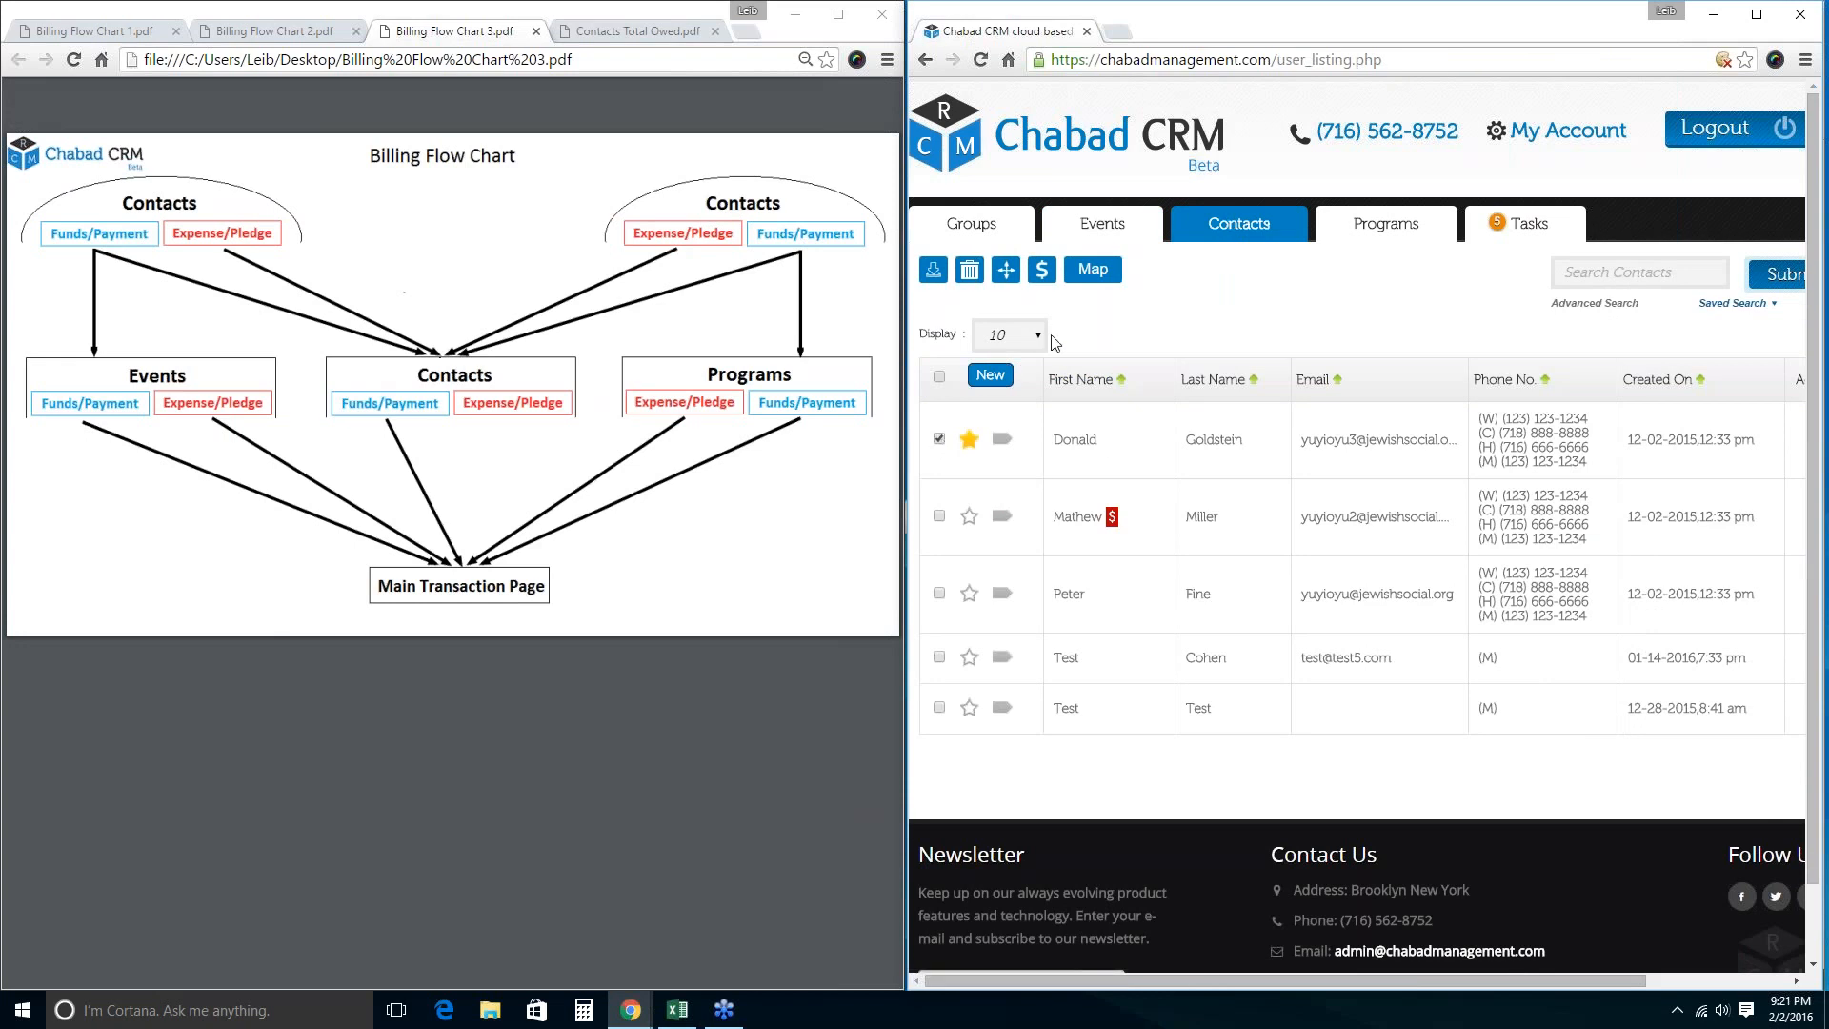
click(1042, 270)
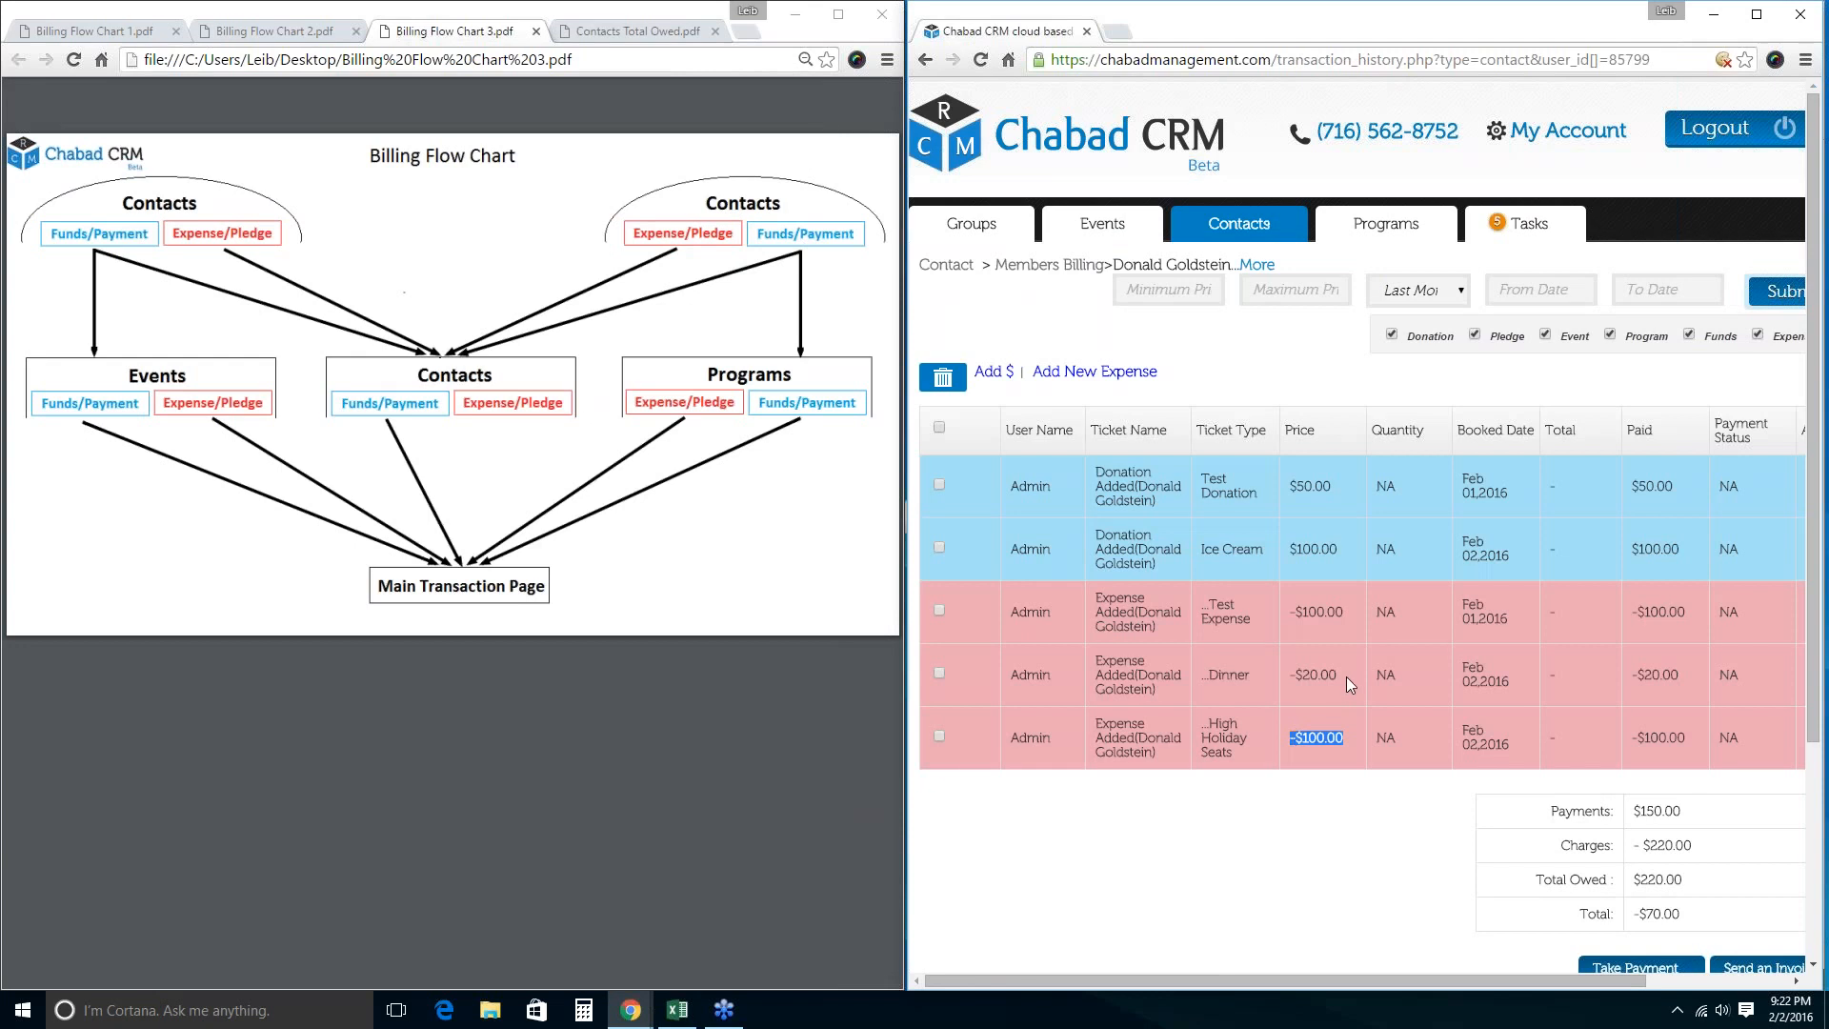
drag(1346, 676, 1290, 676)
click(1713, 220)
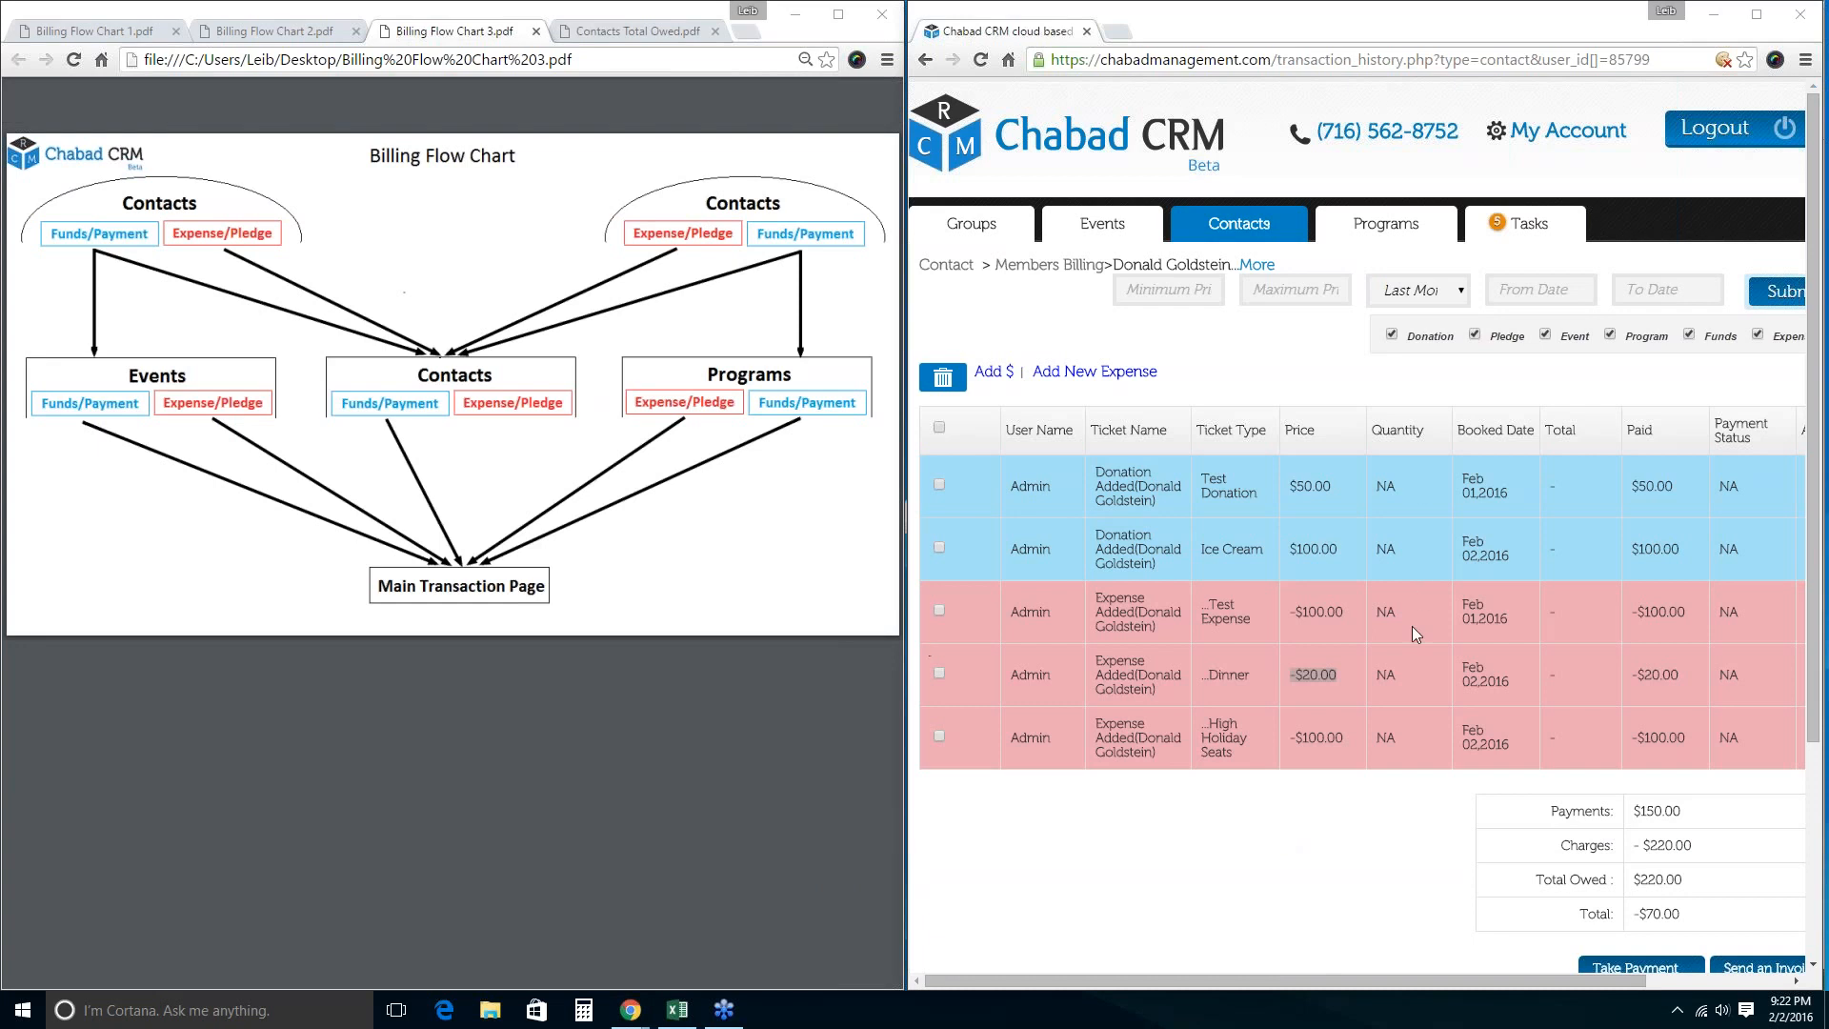
click(1772, 745)
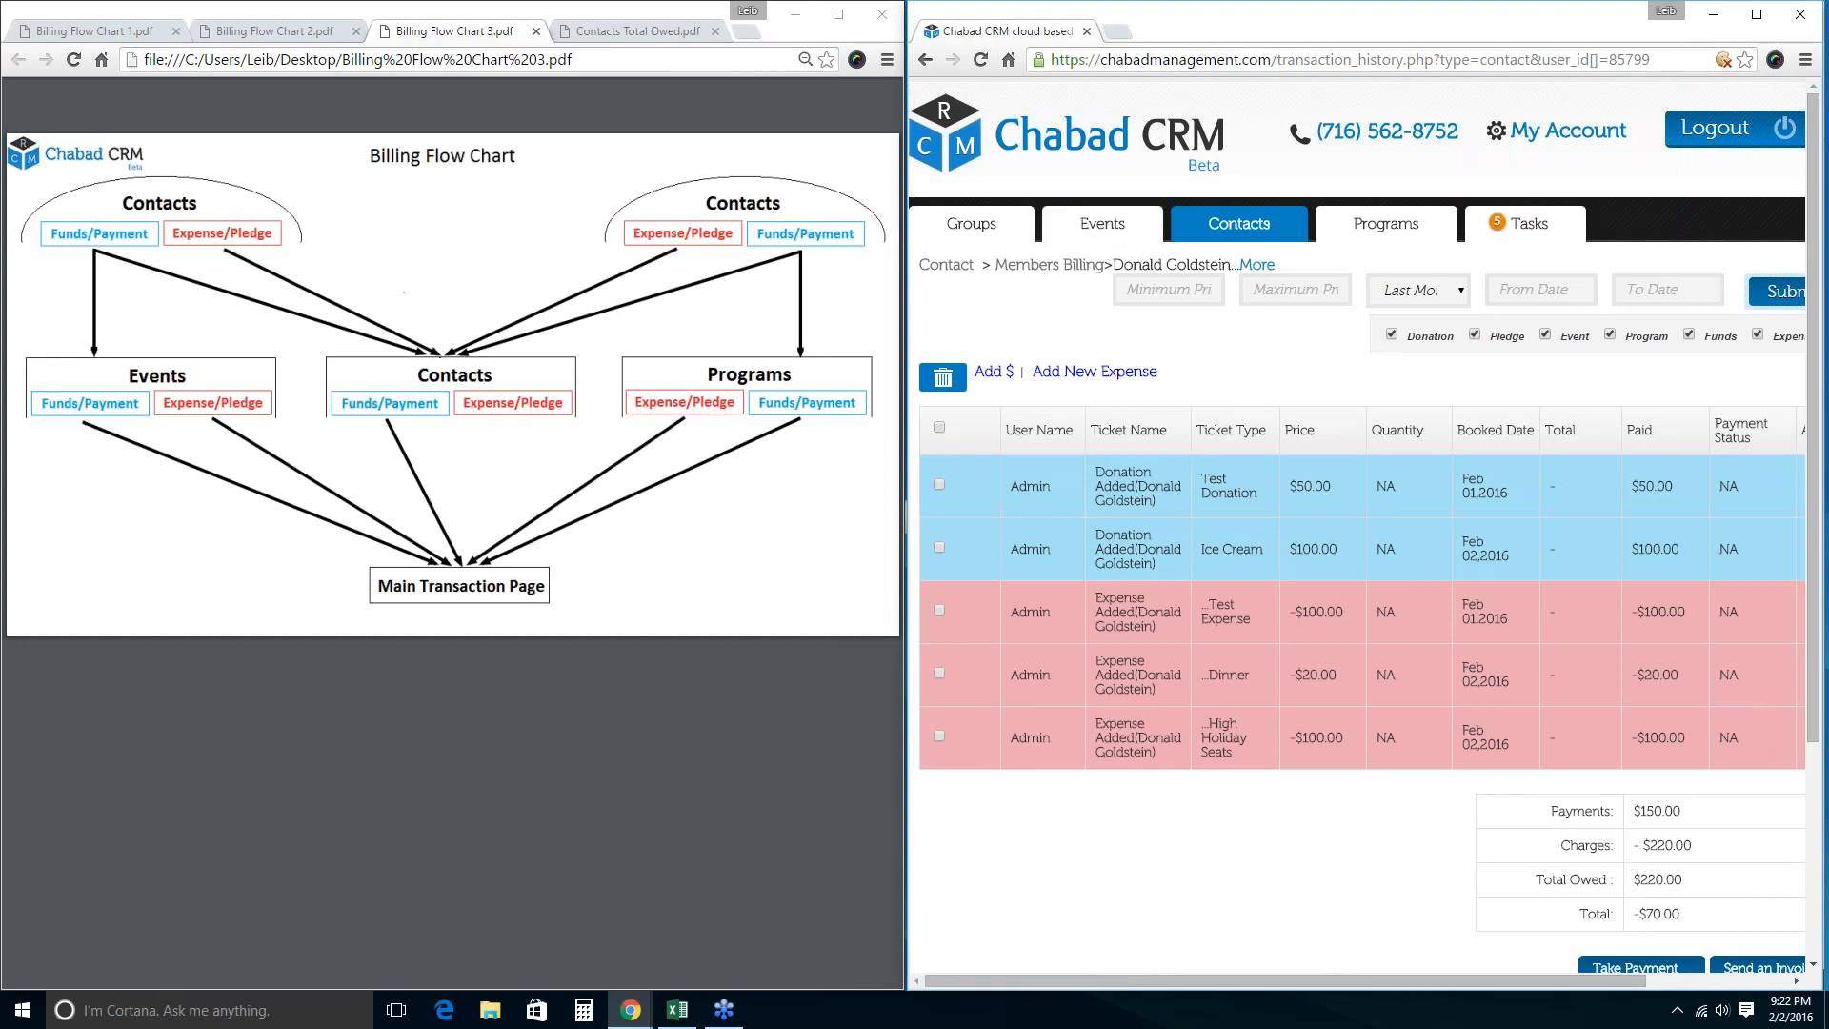
Scroll through the contact's billing, then return to the Events list.
scroll(1739, 450, down, 2)
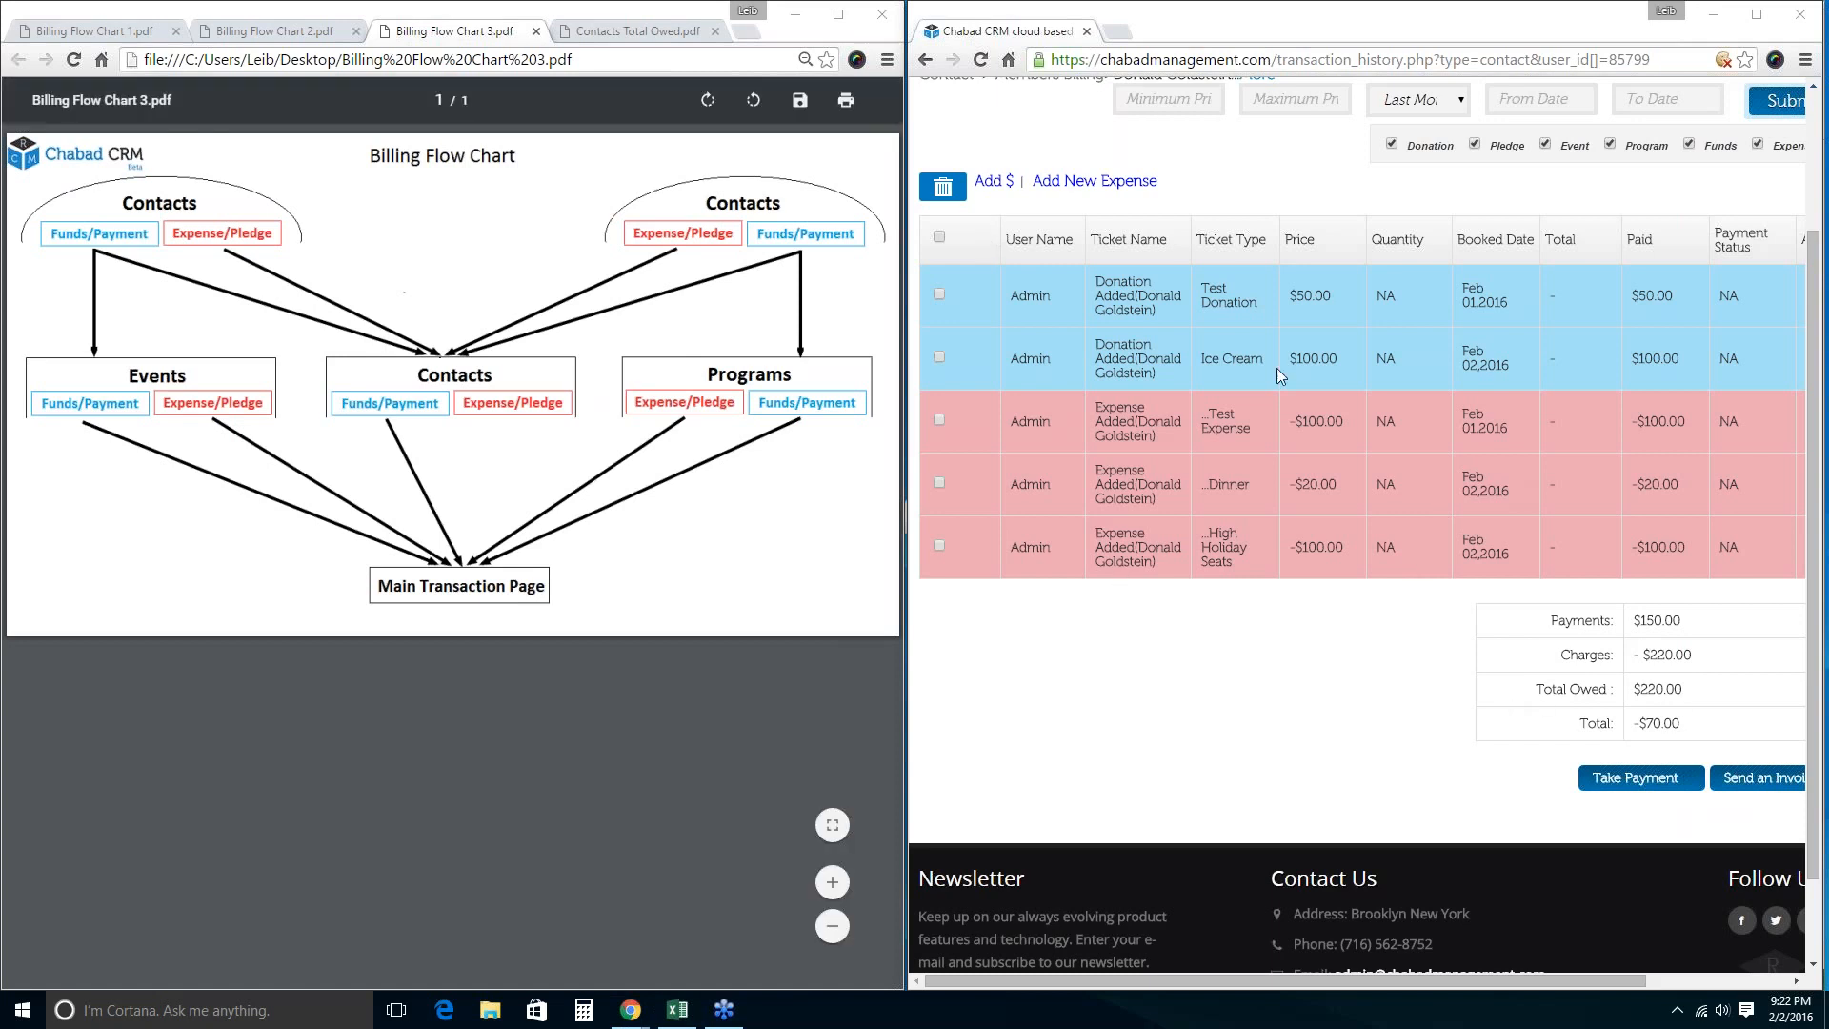
scroll(1276, 367, up, 2)
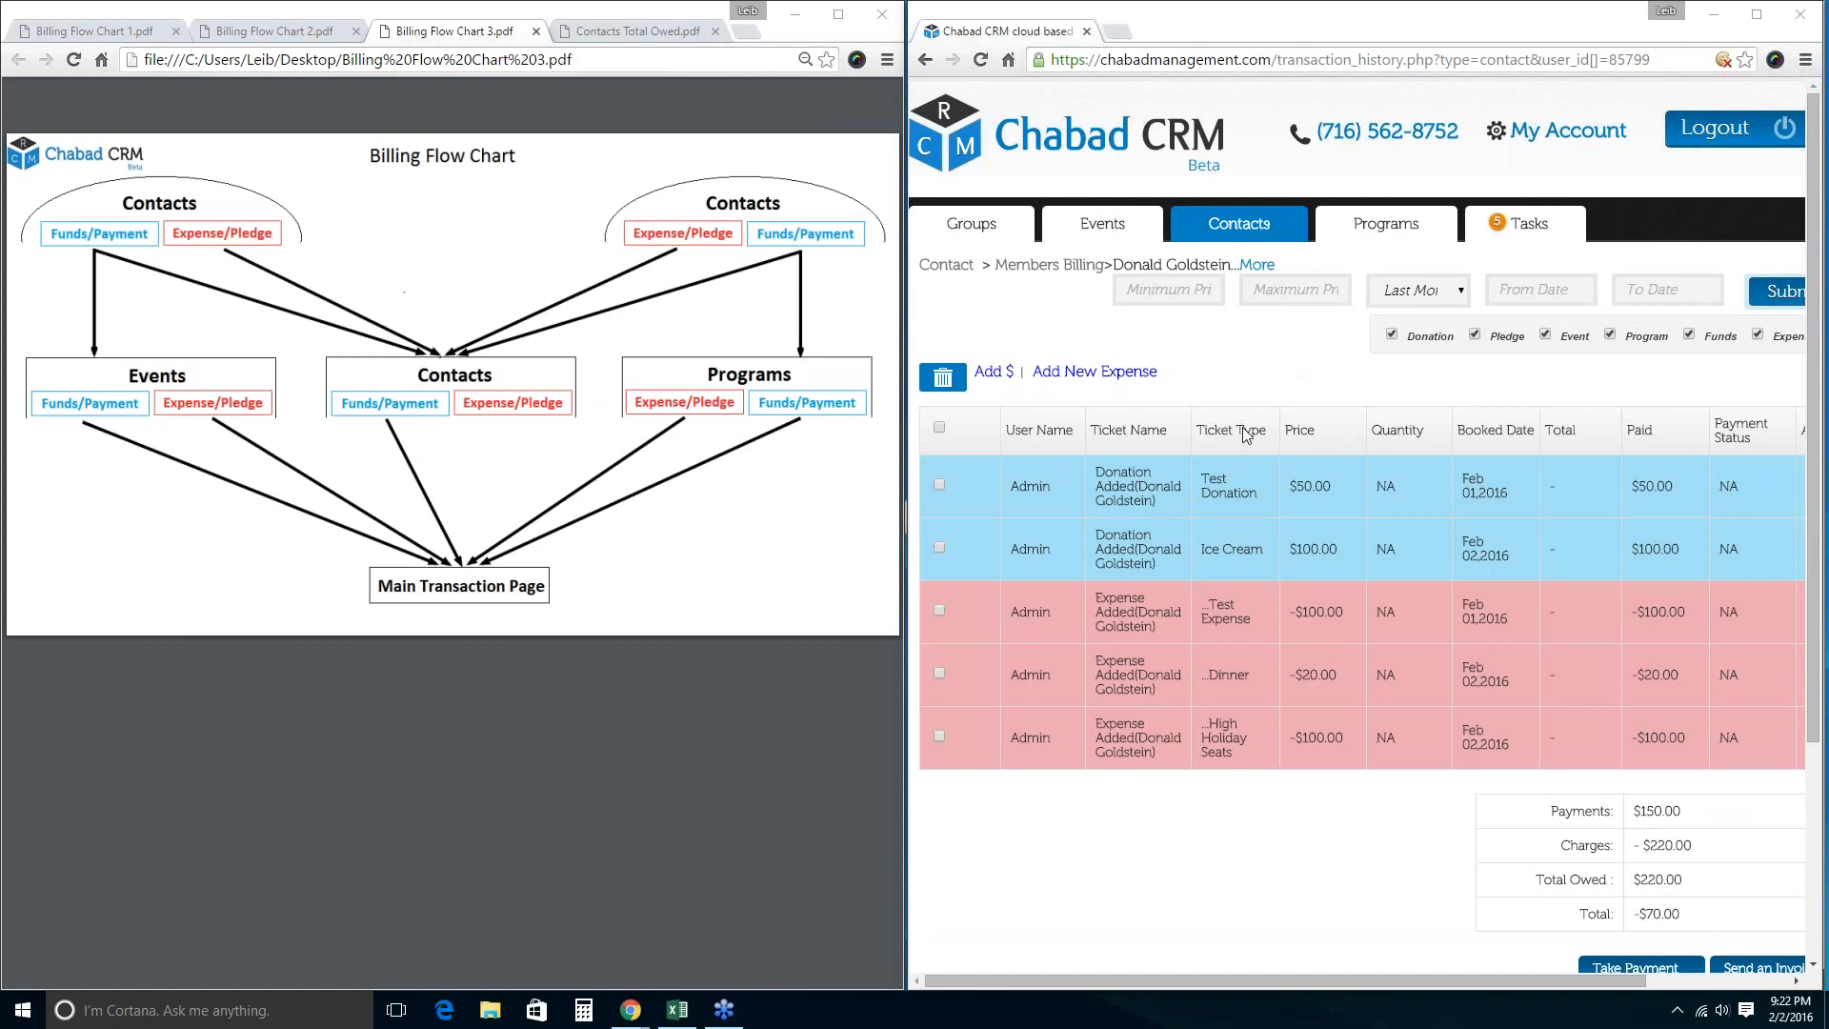
click(1102, 223)
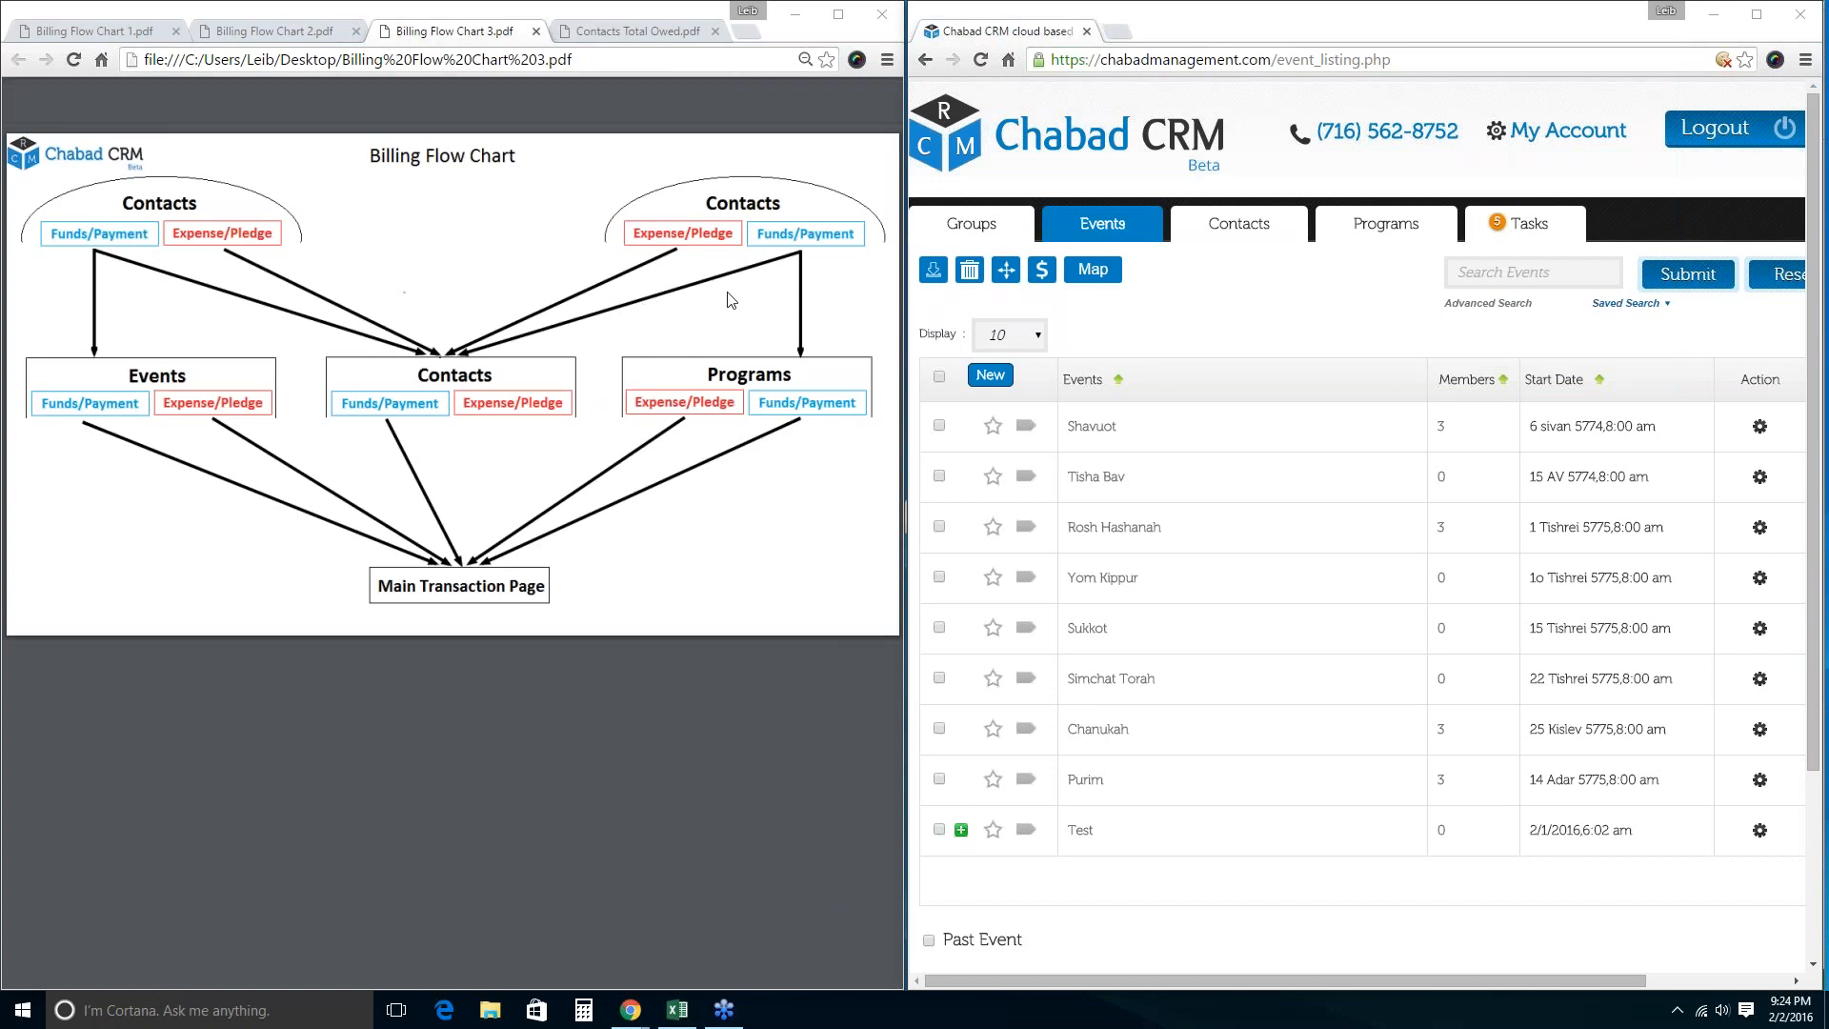
Reopen the first contact's billing from the Contacts list, still totalling -$70.00.
click(1180, 294)
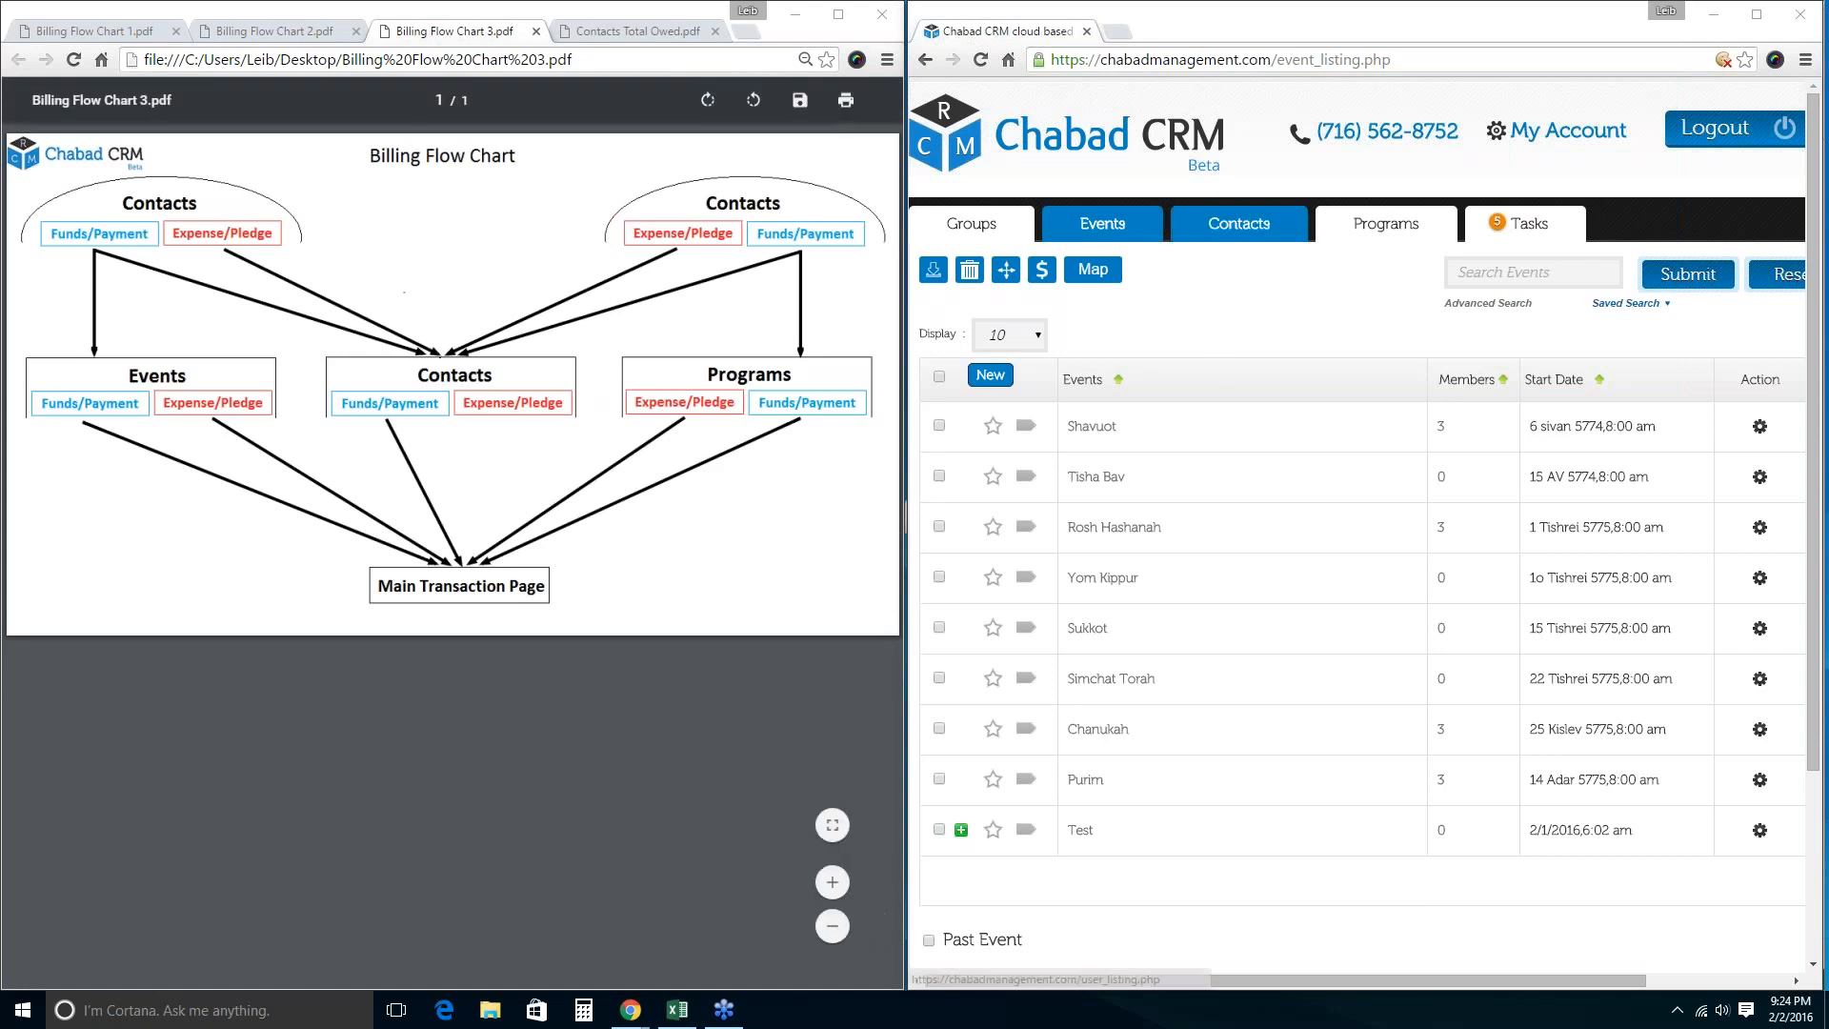
click(1239, 224)
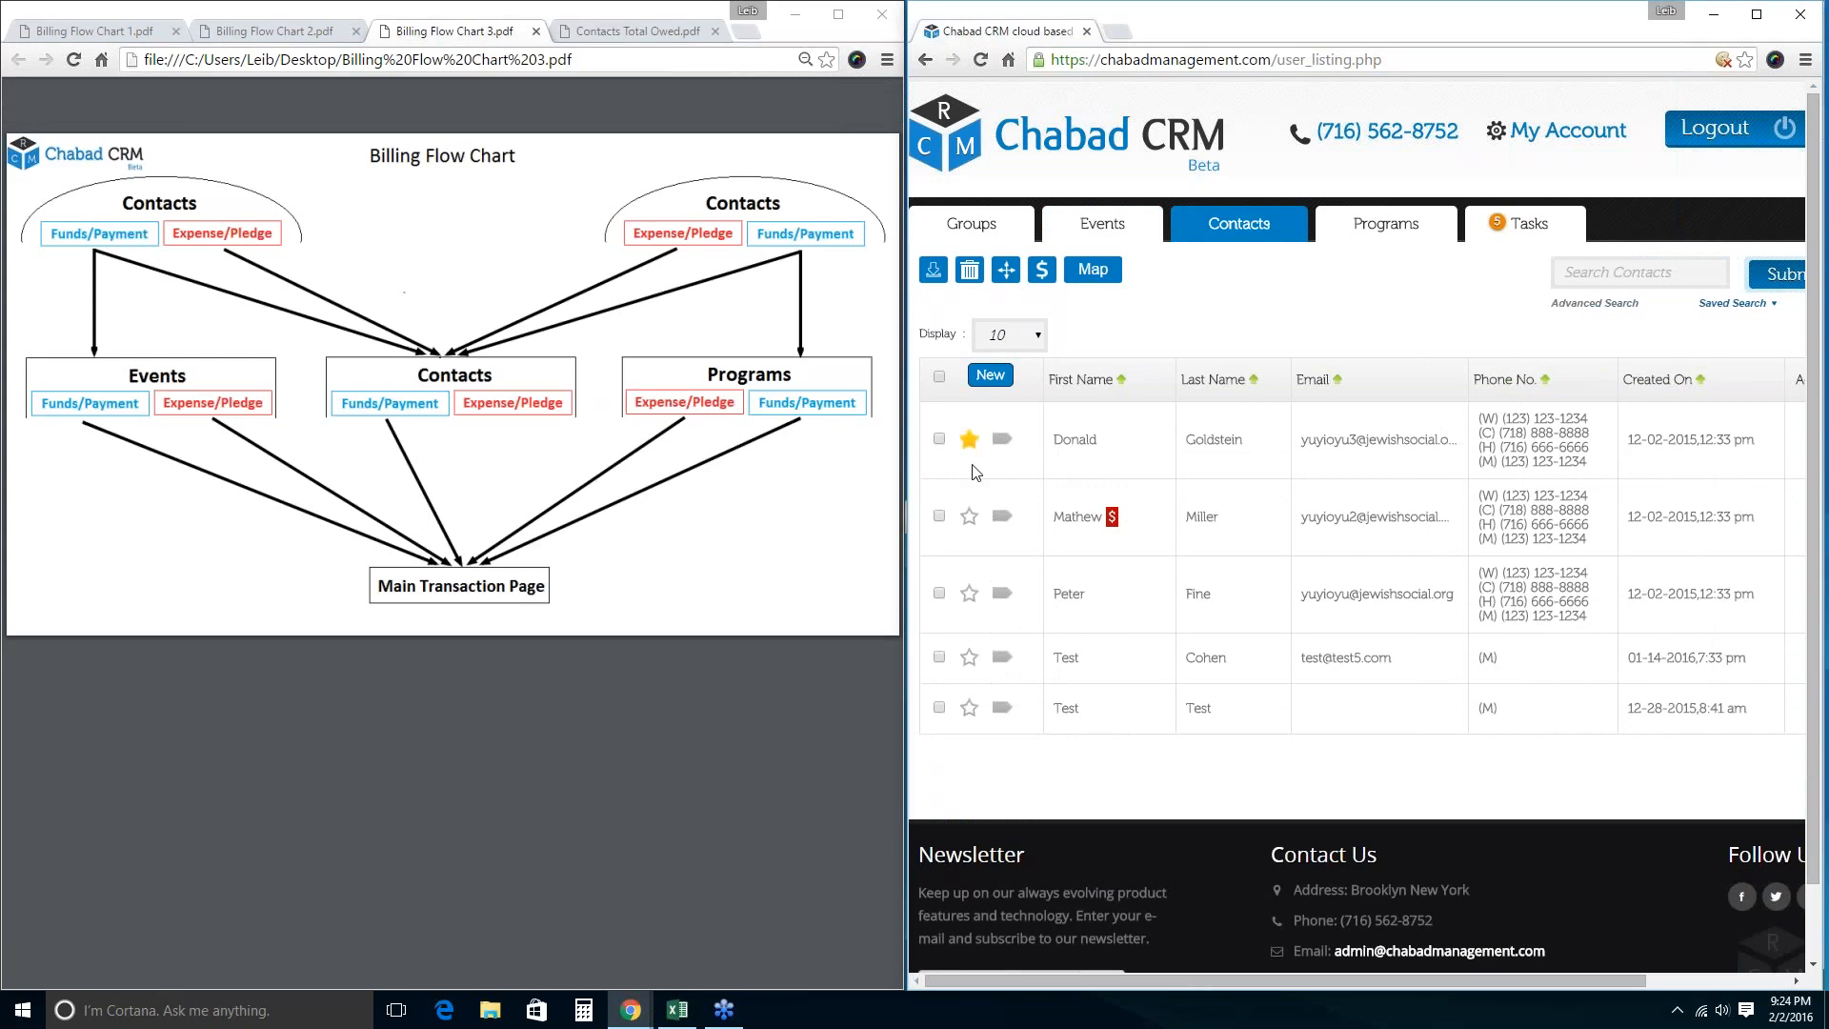
click(939, 439)
click(1041, 269)
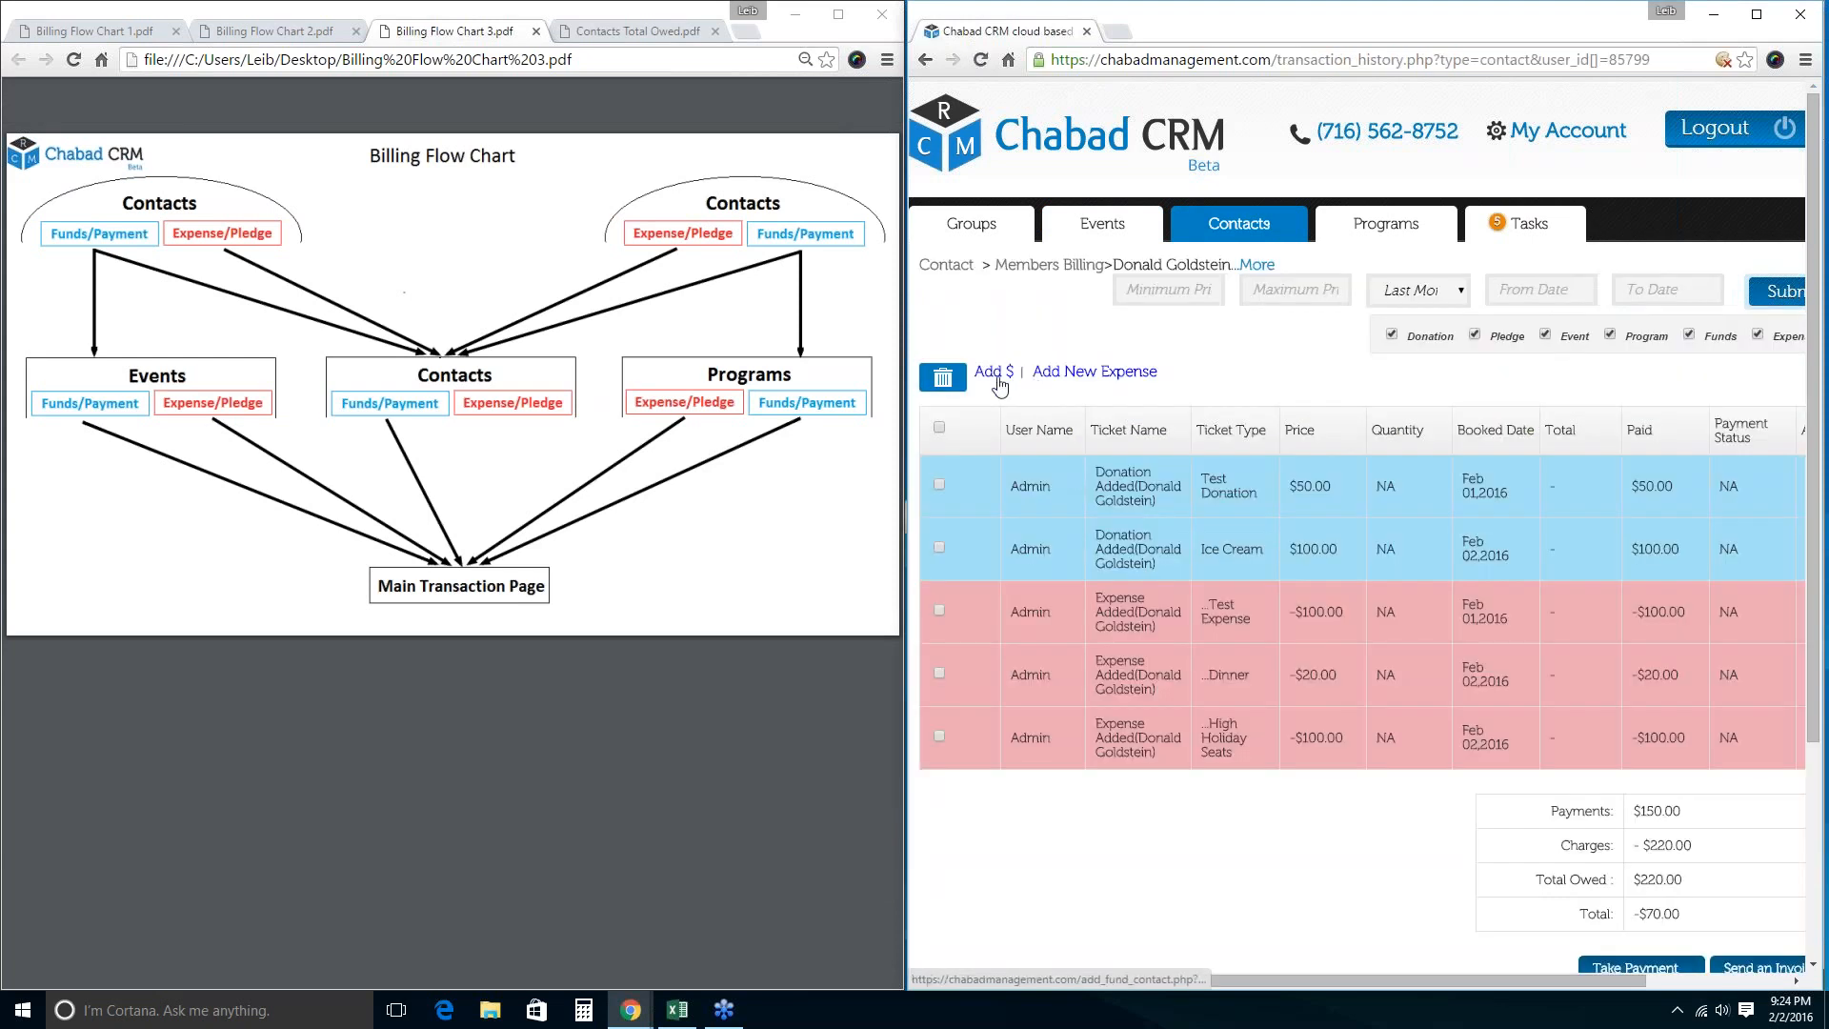
Open and cancel the Add fund form twice, keeping the date range at last month.
click(998, 383)
click(1220, 551)
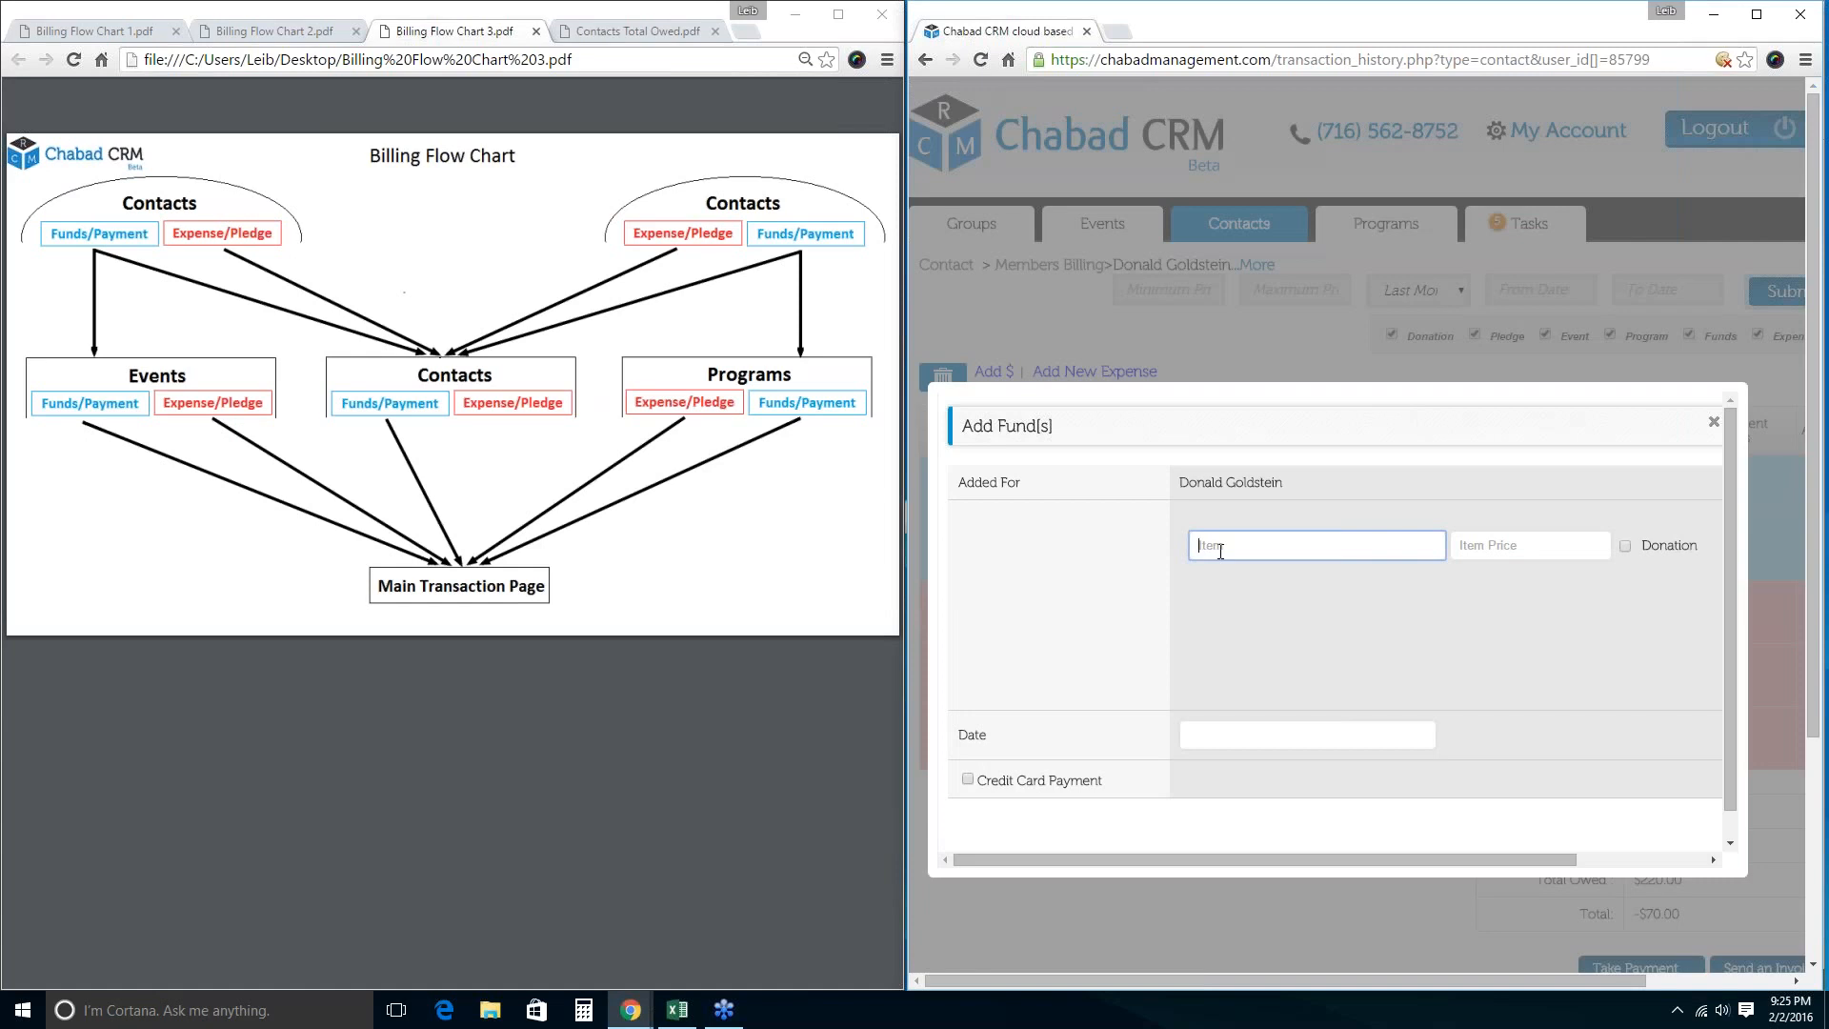
click(917, 619)
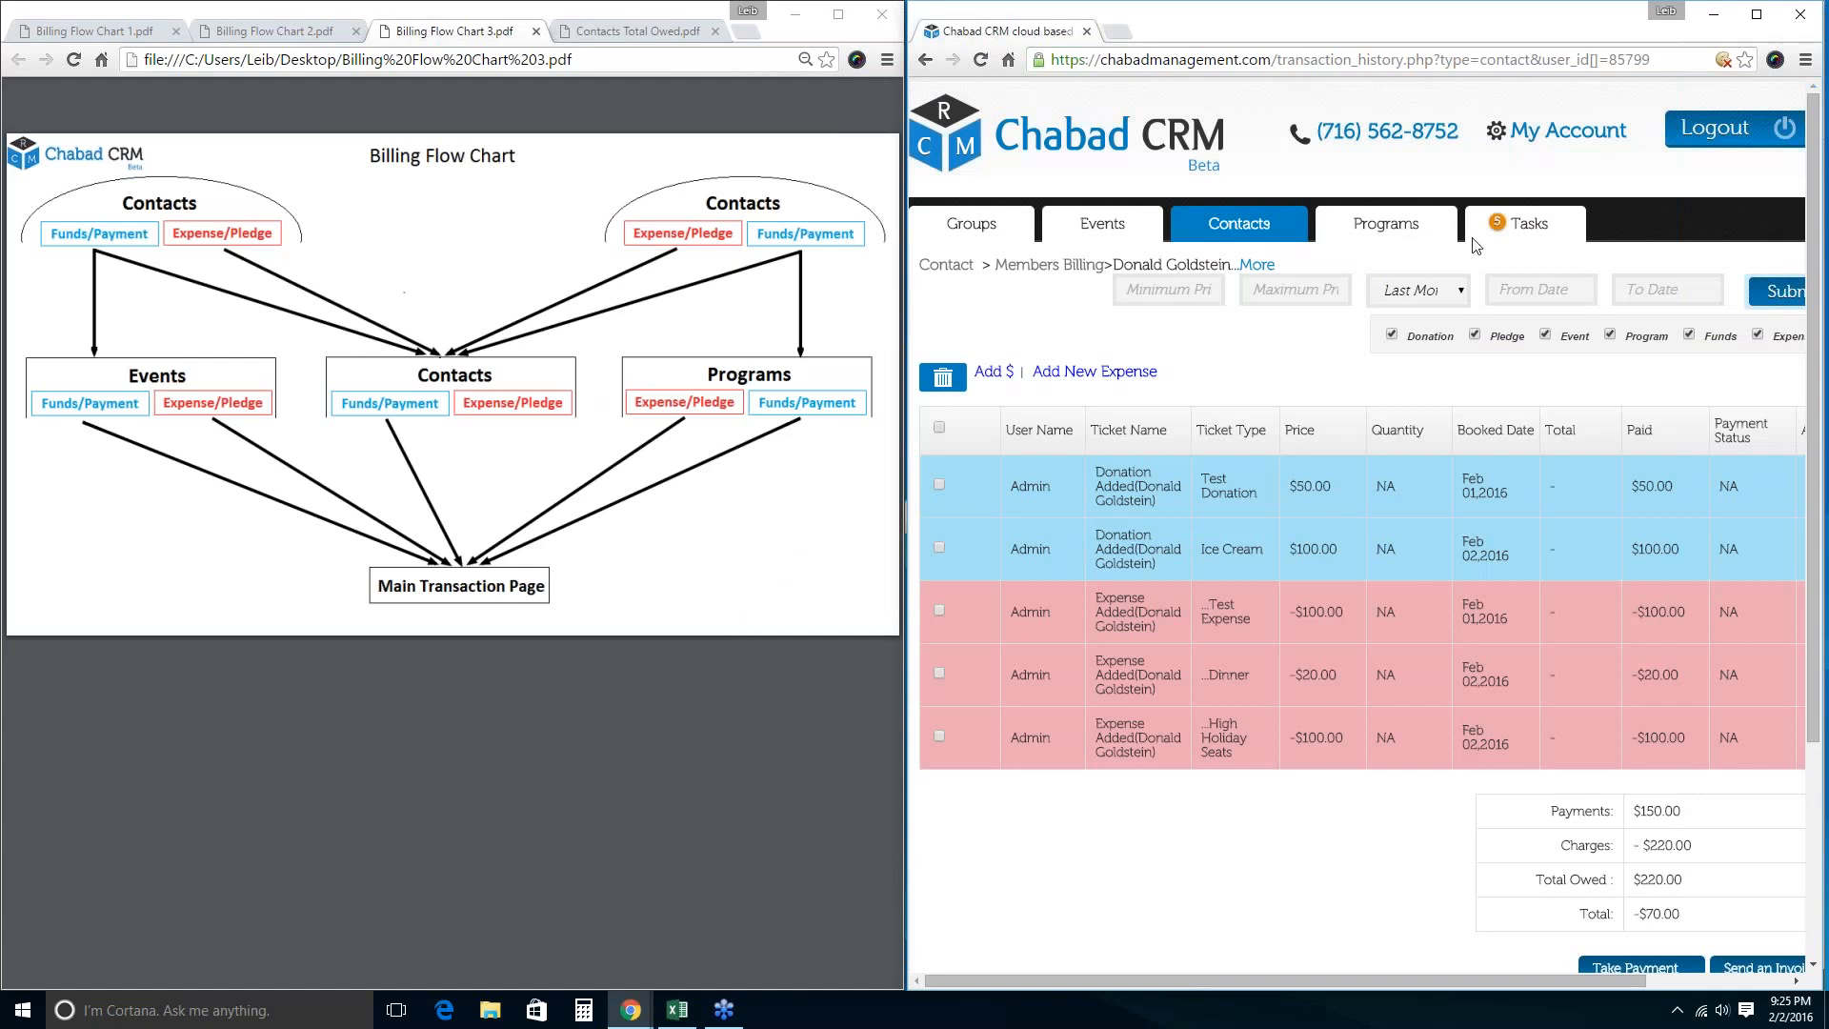
click(1426, 297)
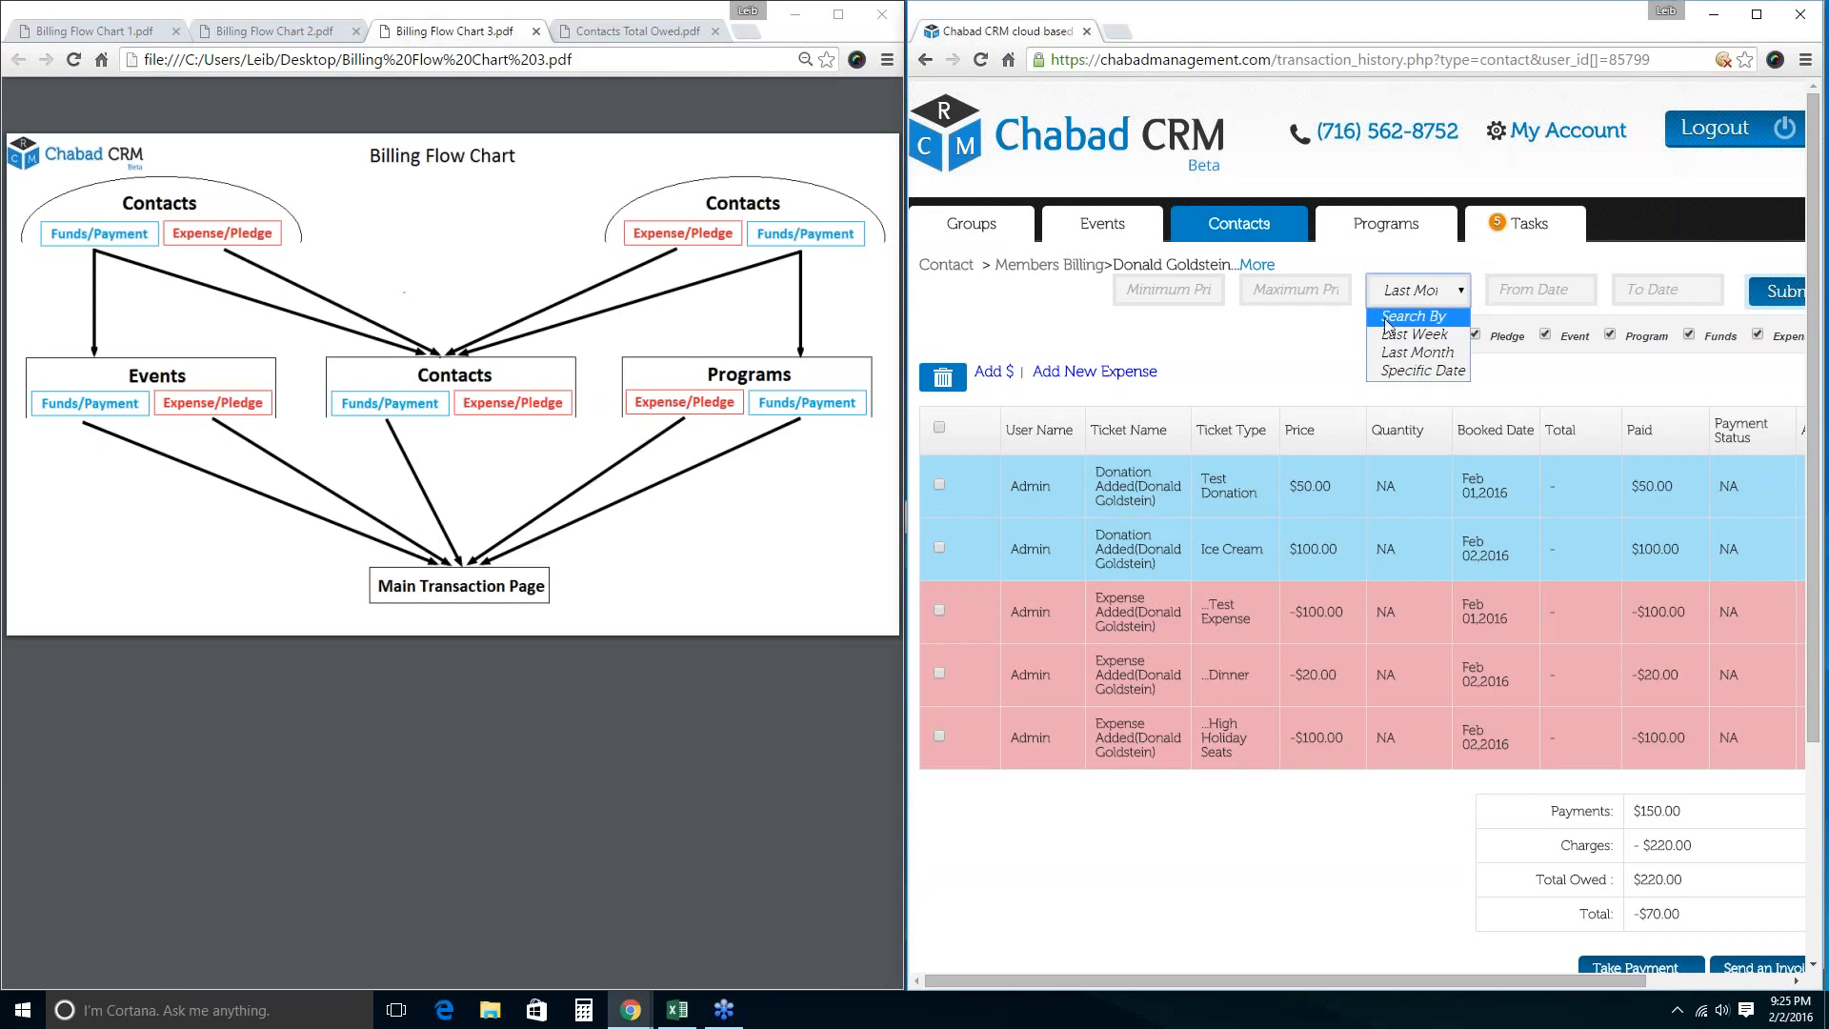
click(1417, 352)
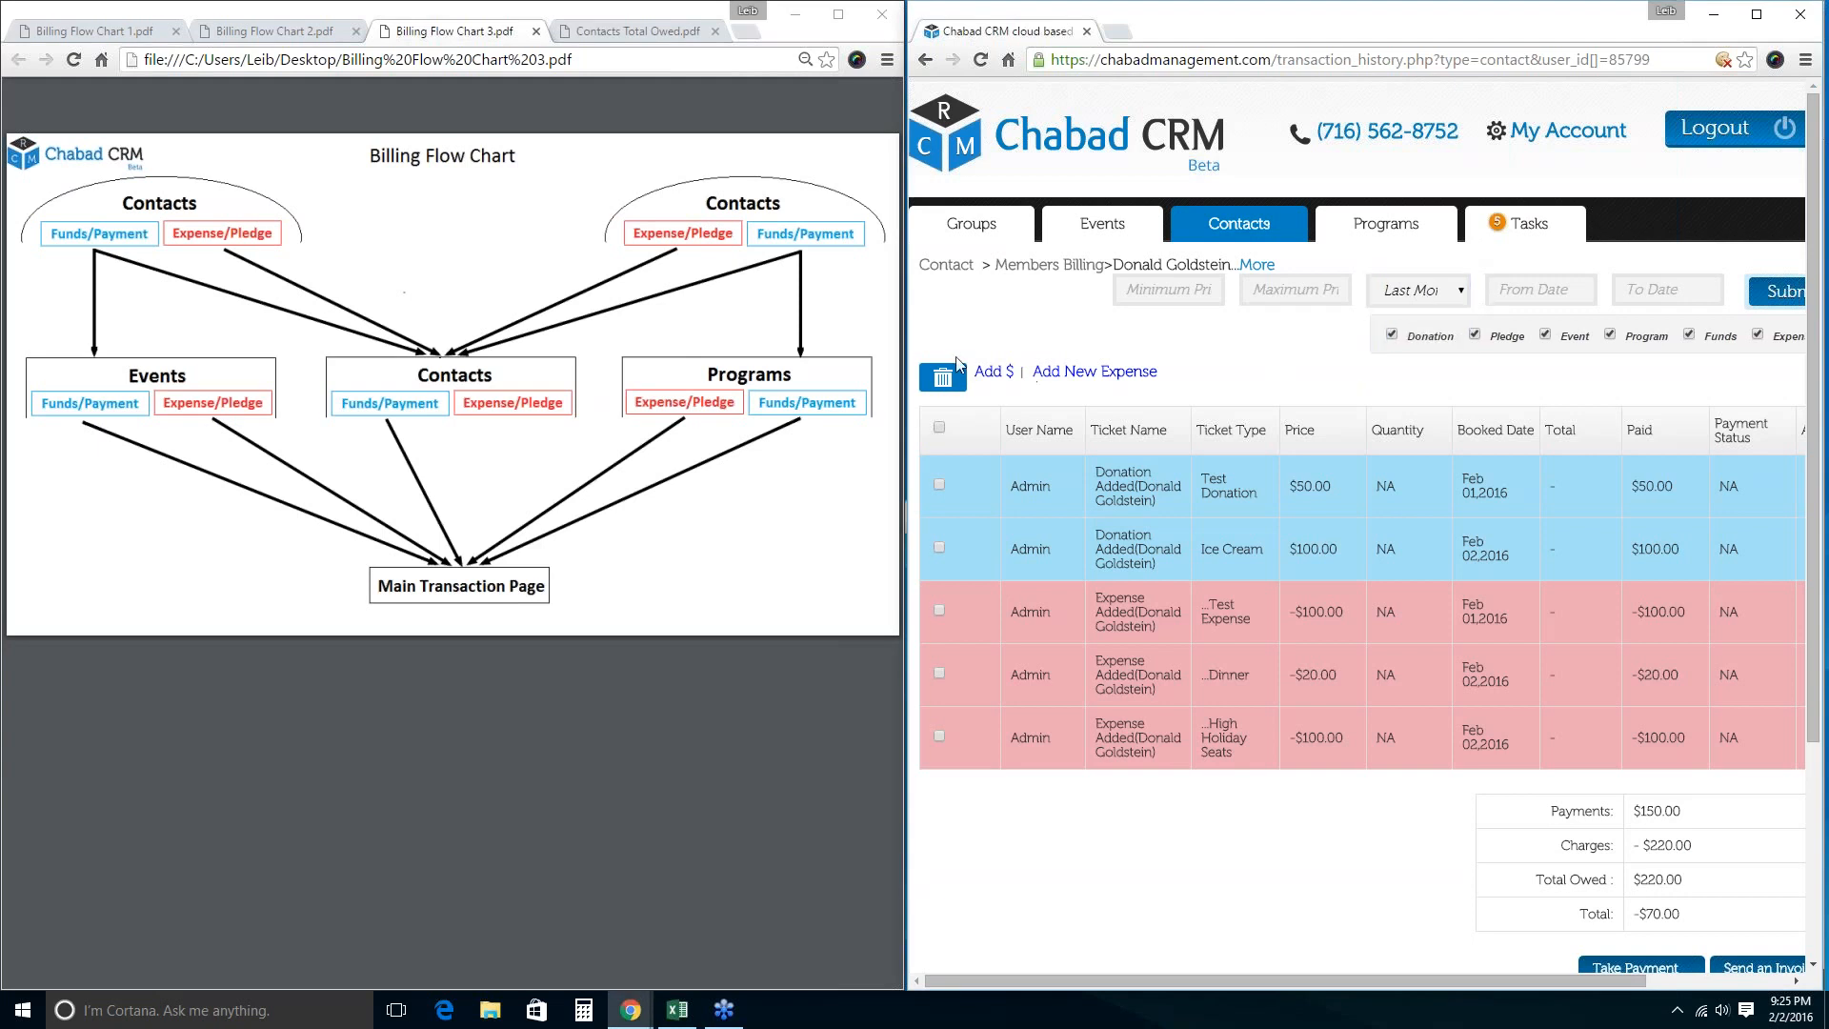
click(981, 373)
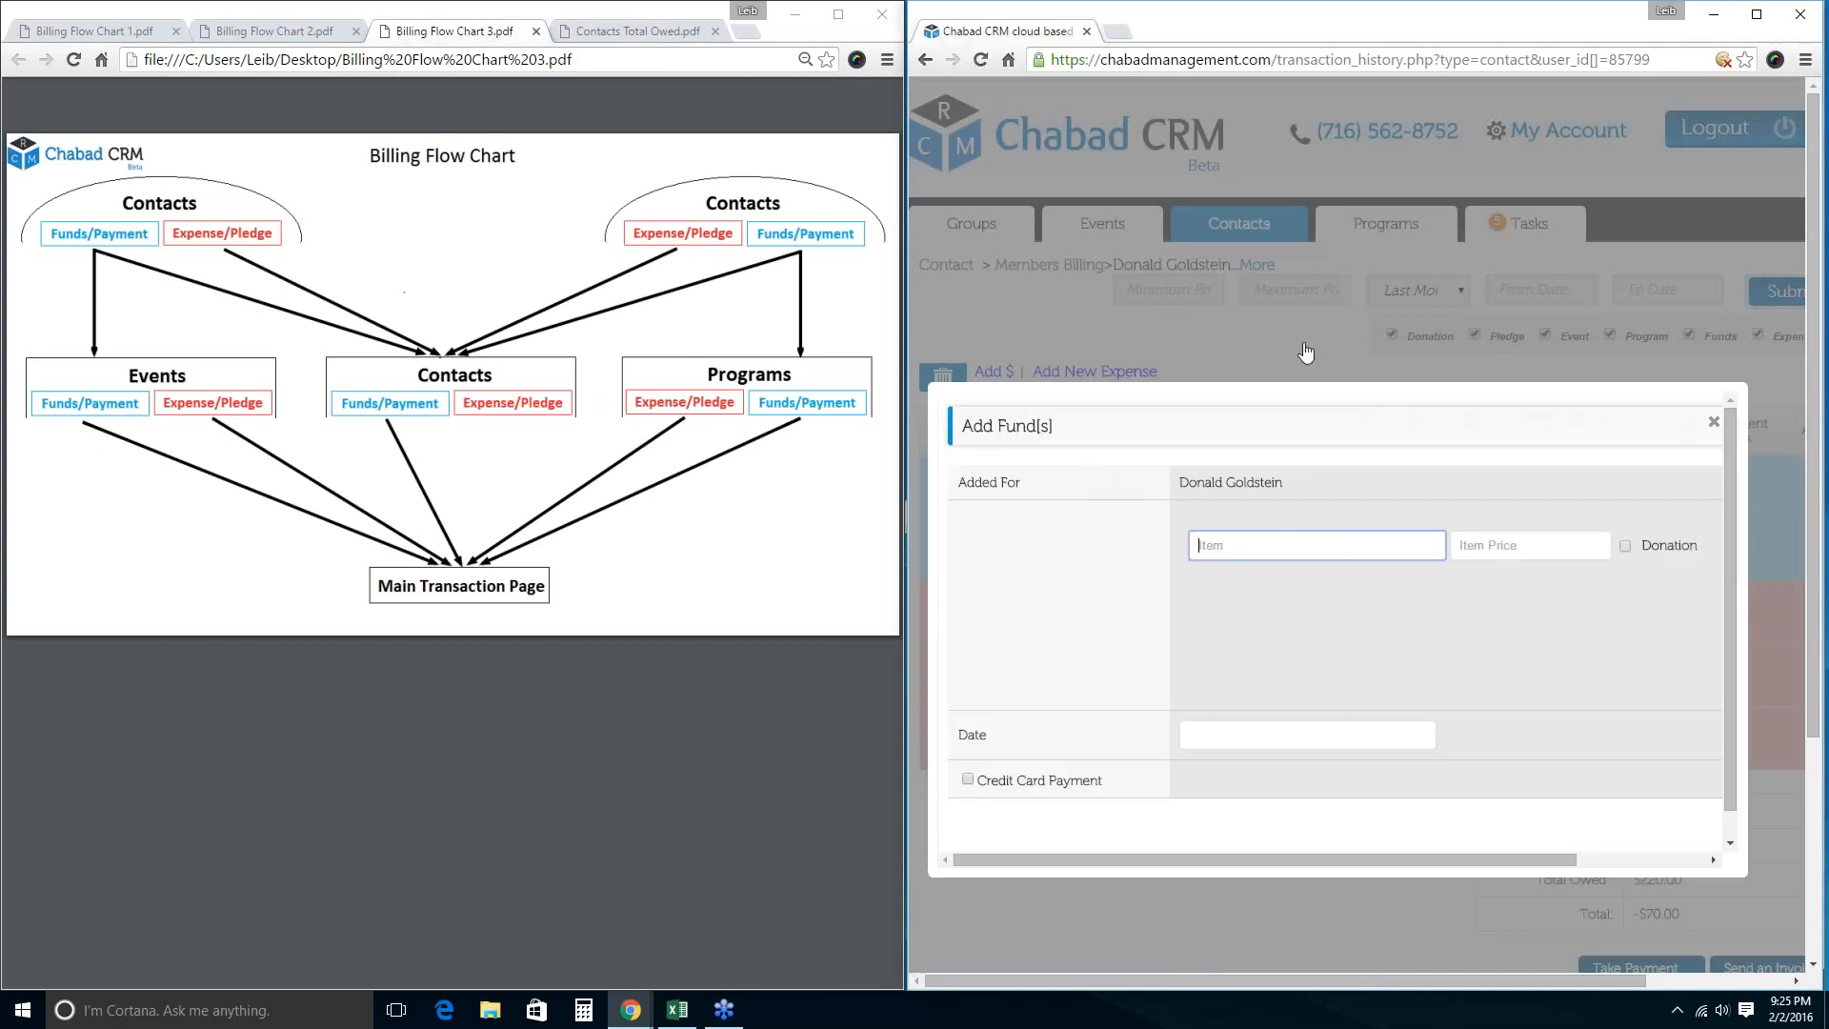
click(1165, 331)
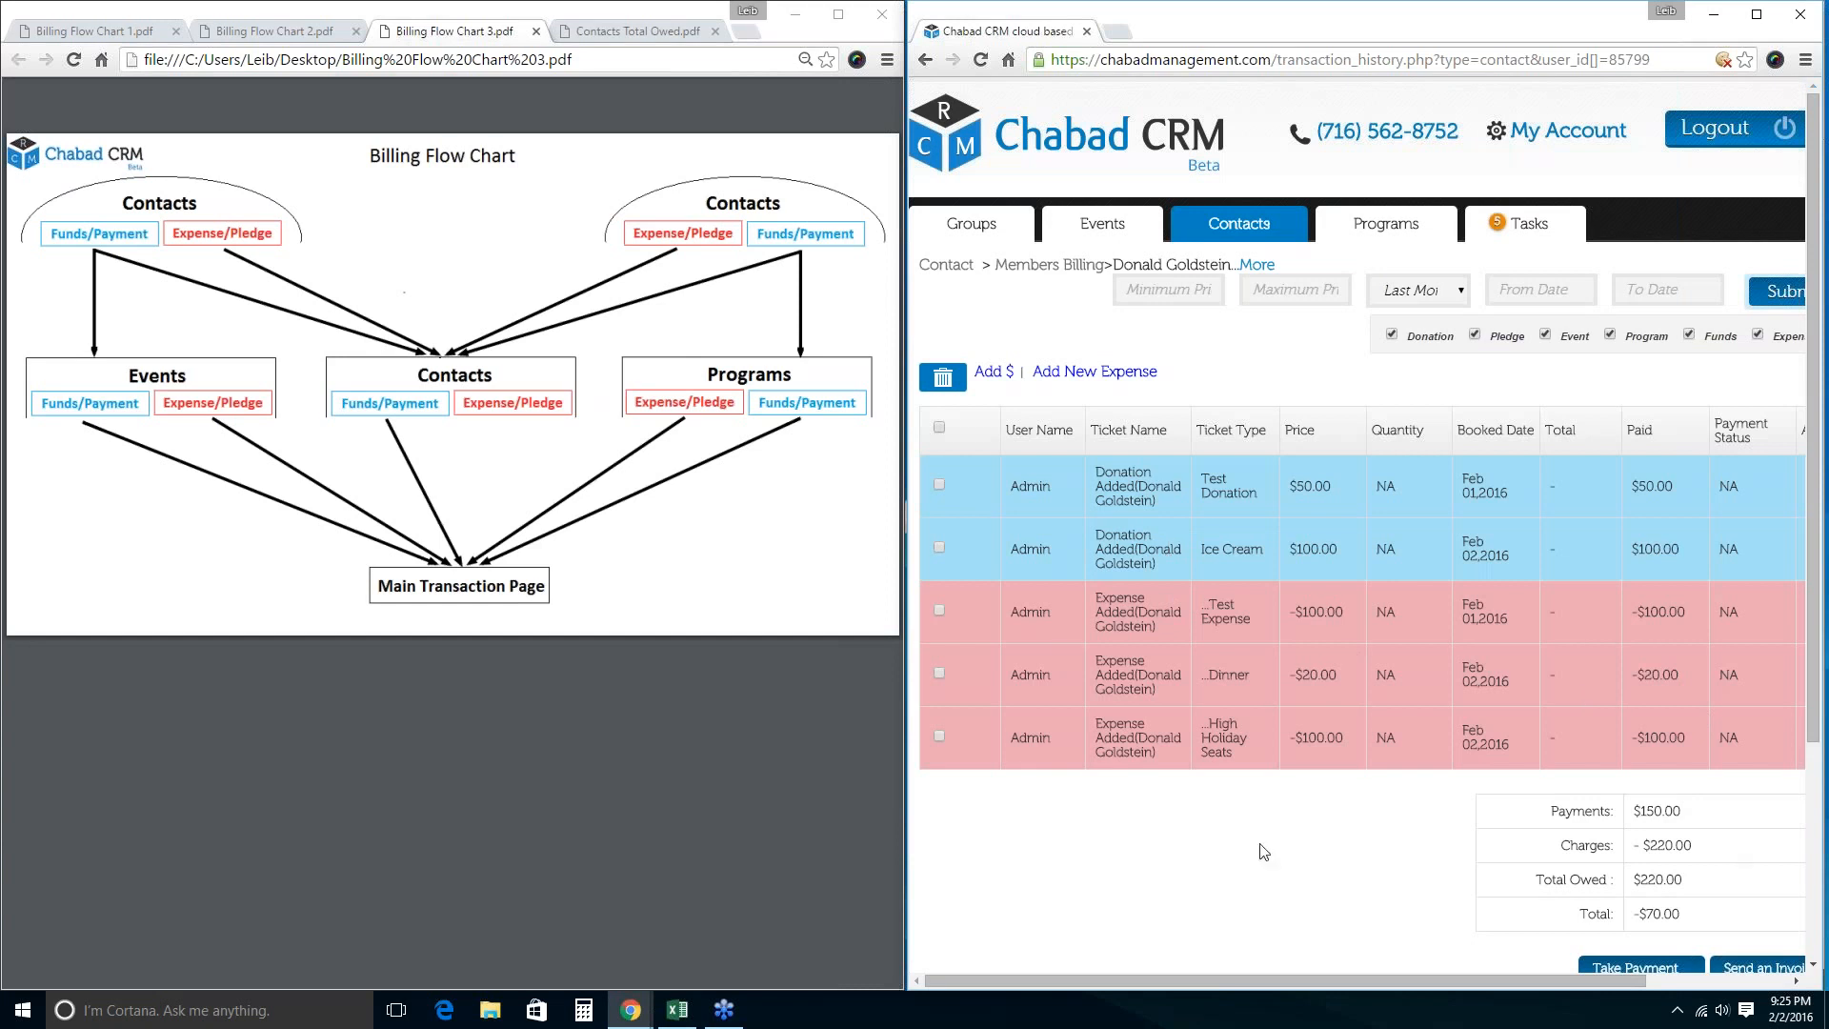
Switch the date filter to Specific and browse the From Date calendar back without picking dates.
click(1542, 289)
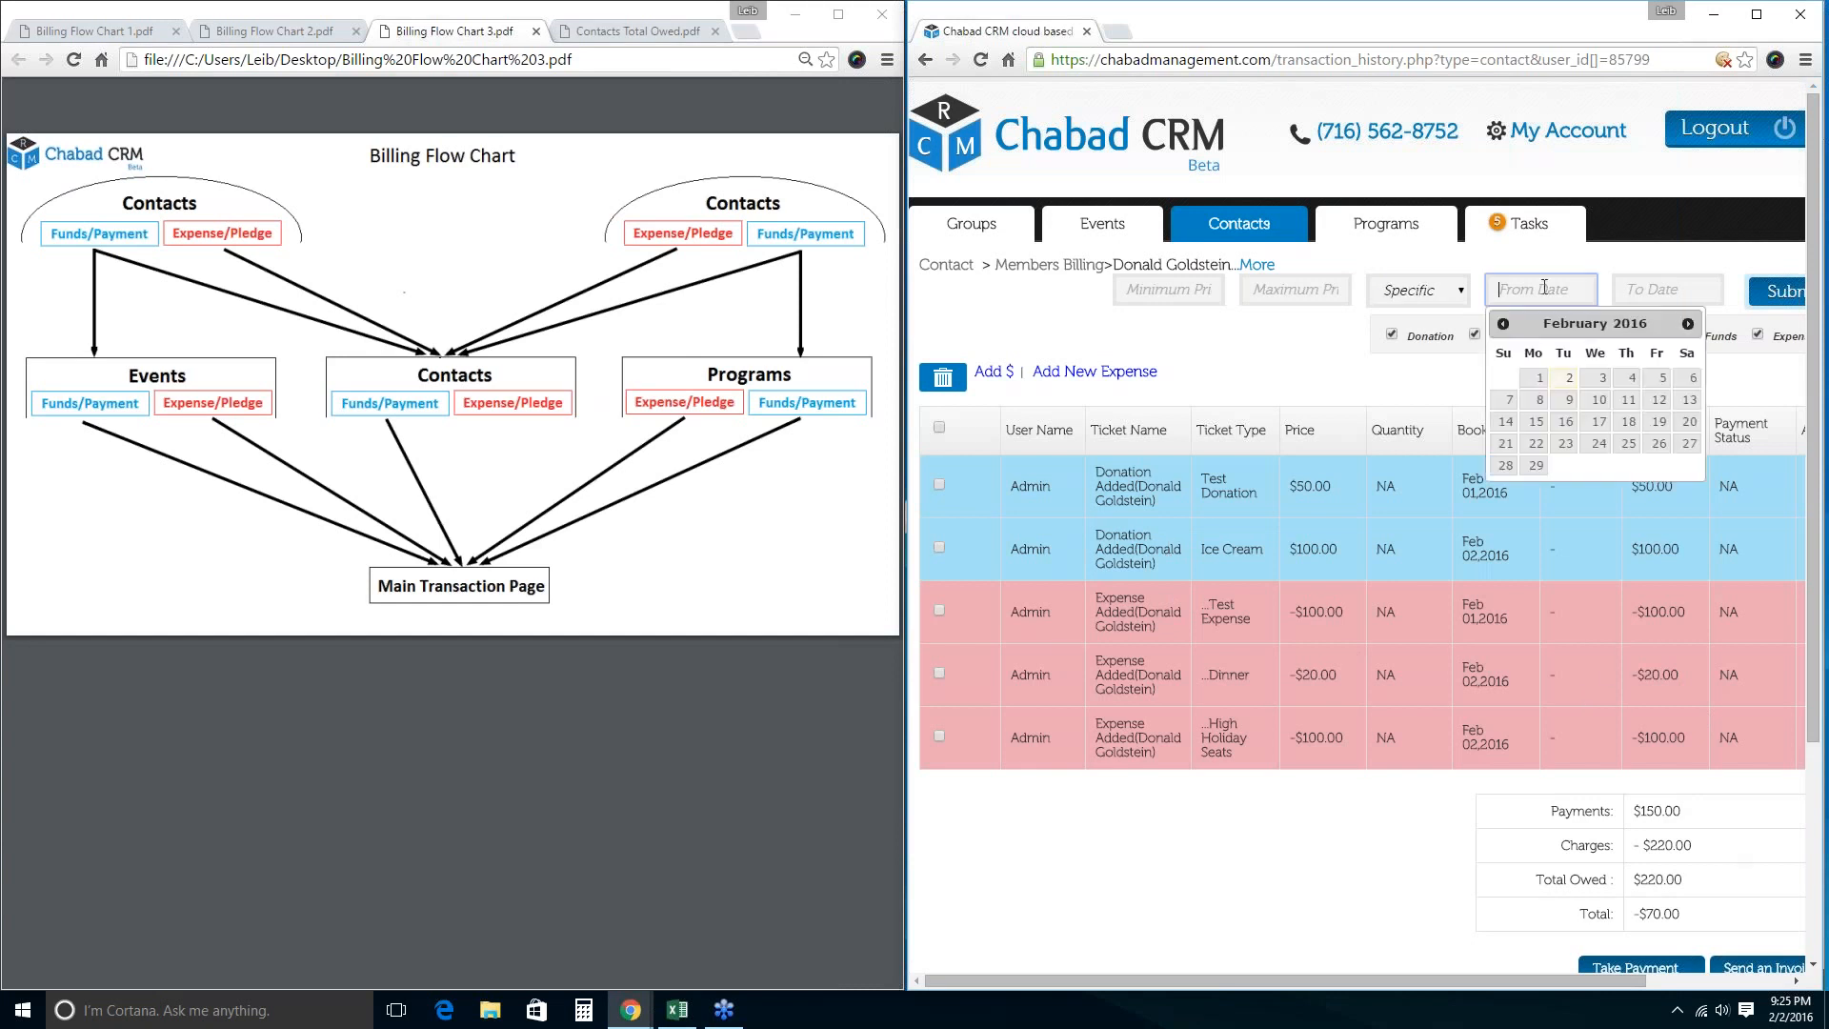
click(1503, 324)
click(1503, 324)
click(1503, 324)
click(1503, 324)
click(1504, 324)
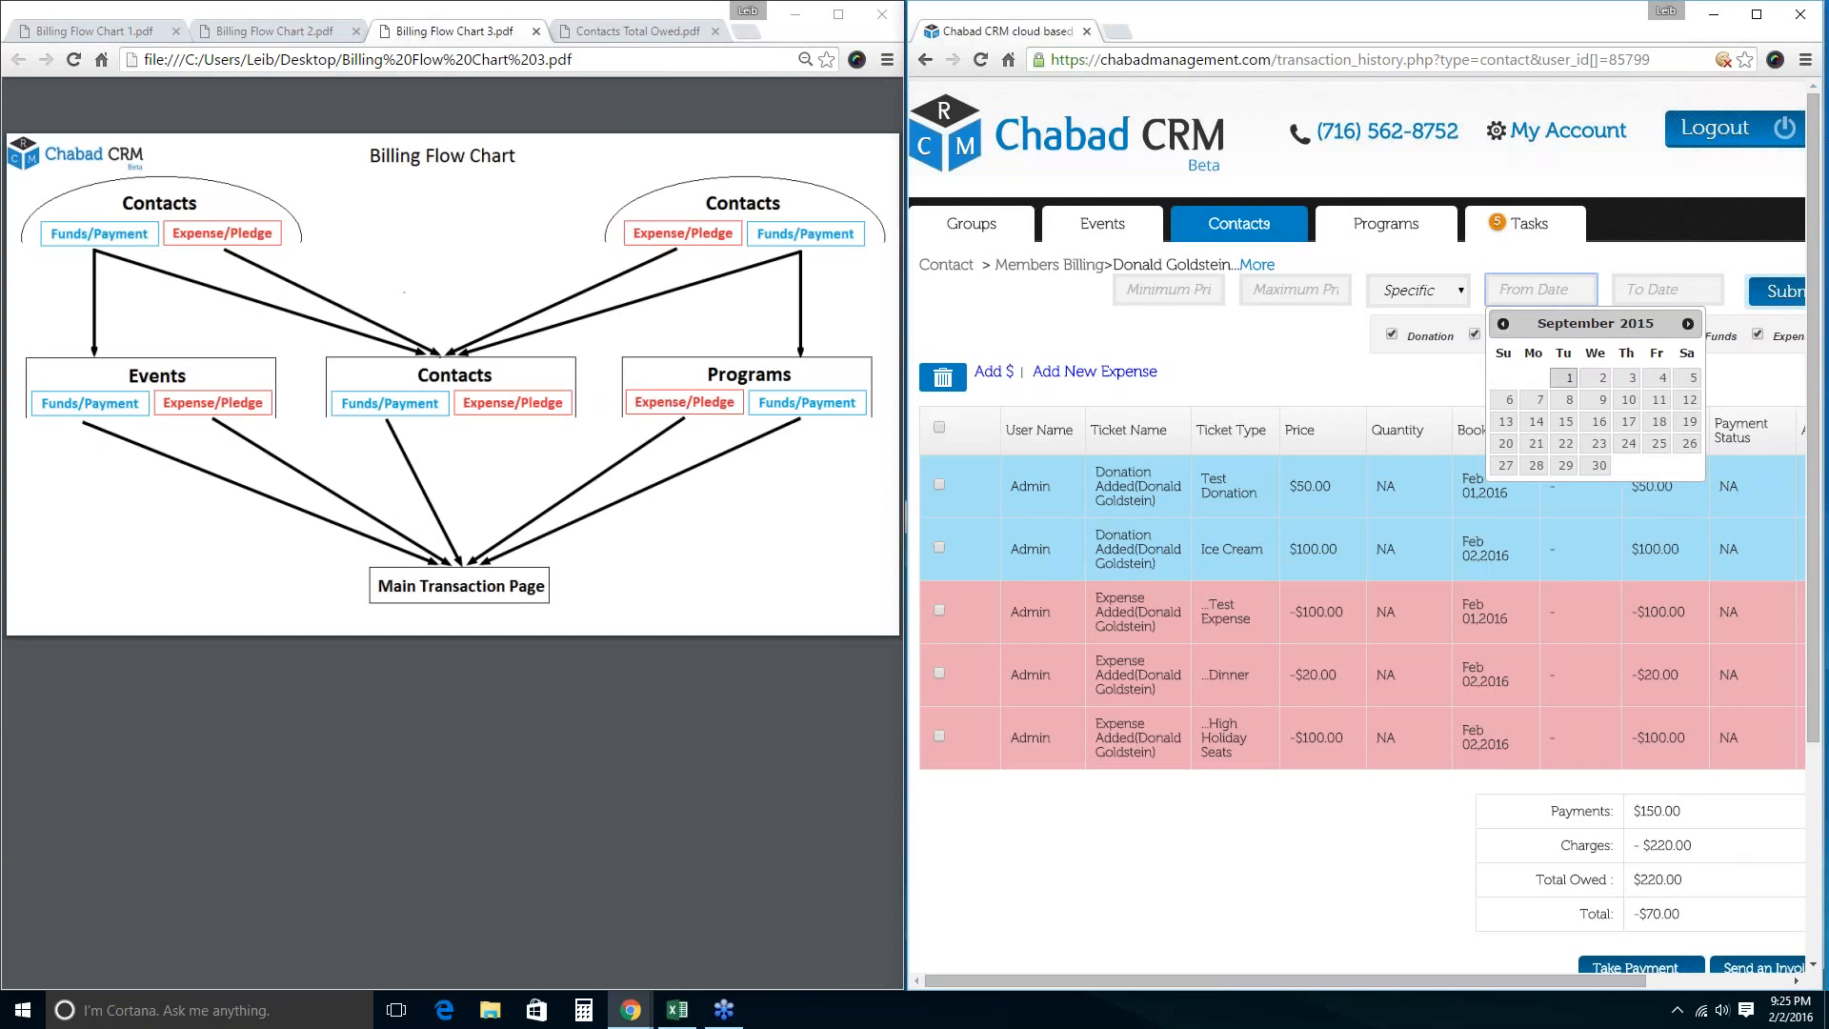
click(1503, 324)
click(1503, 324)
click(1503, 324)
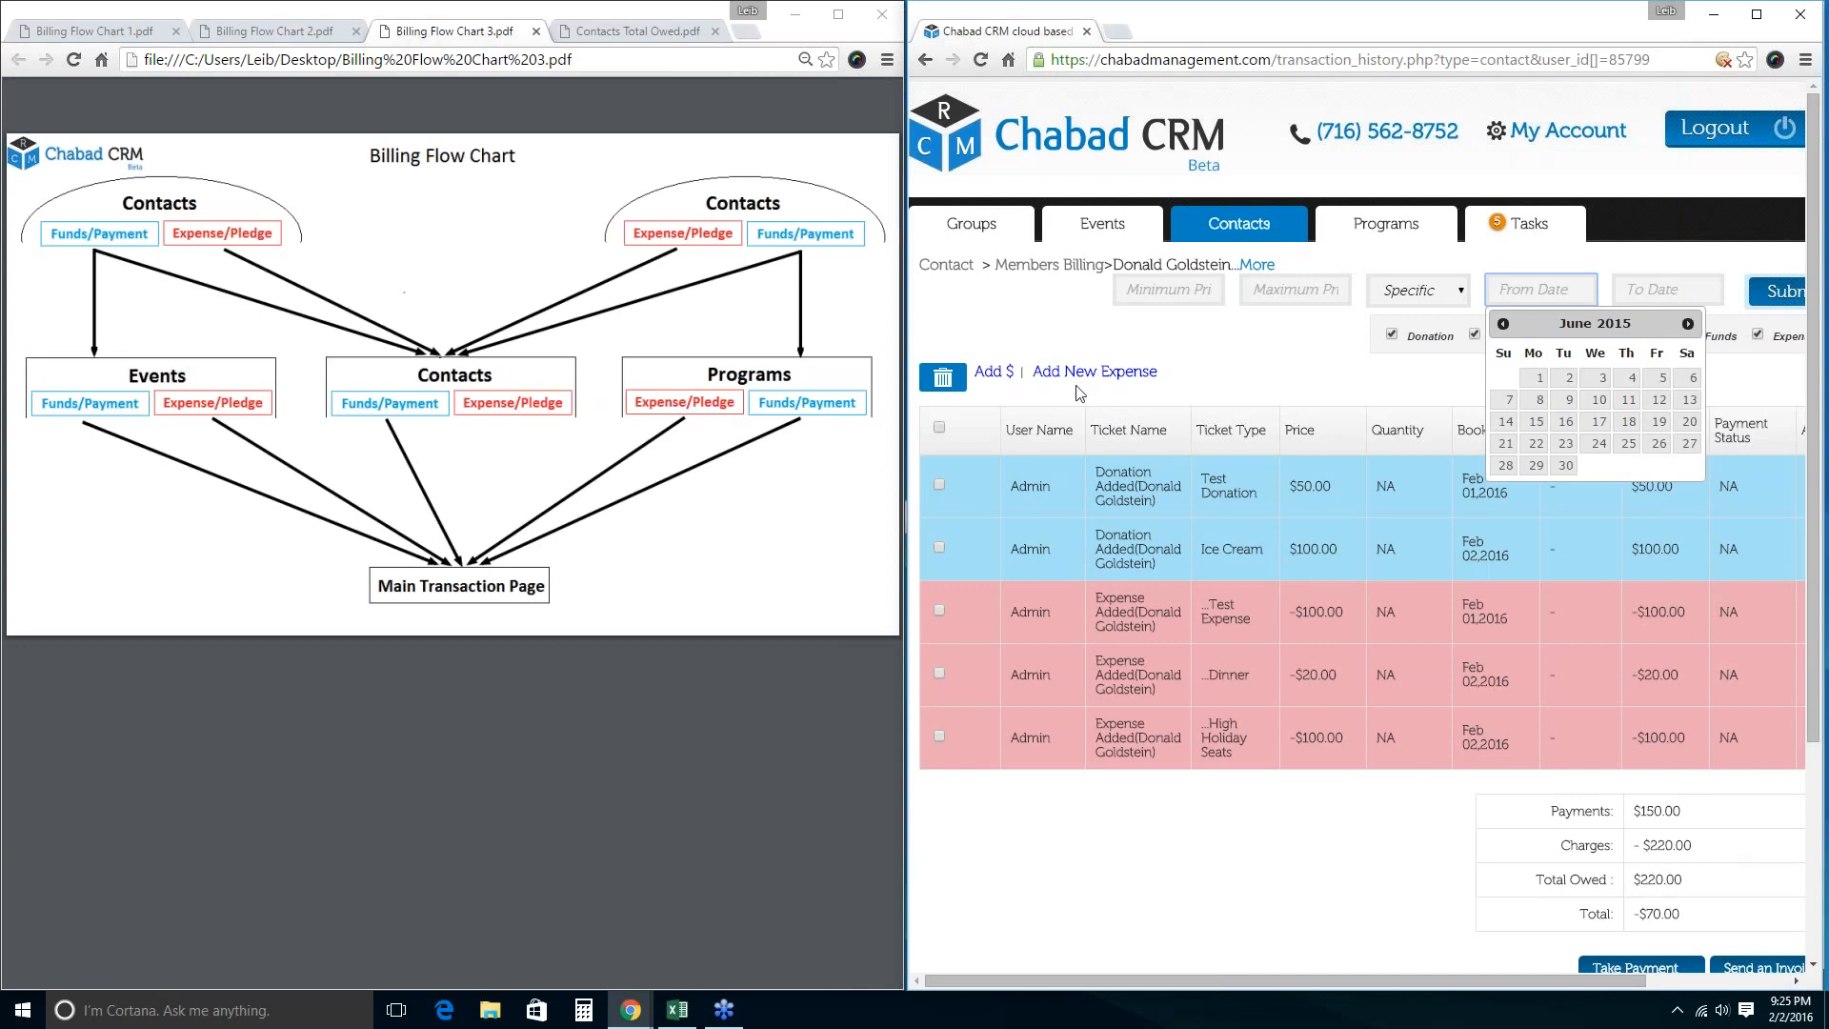
click(1153, 859)
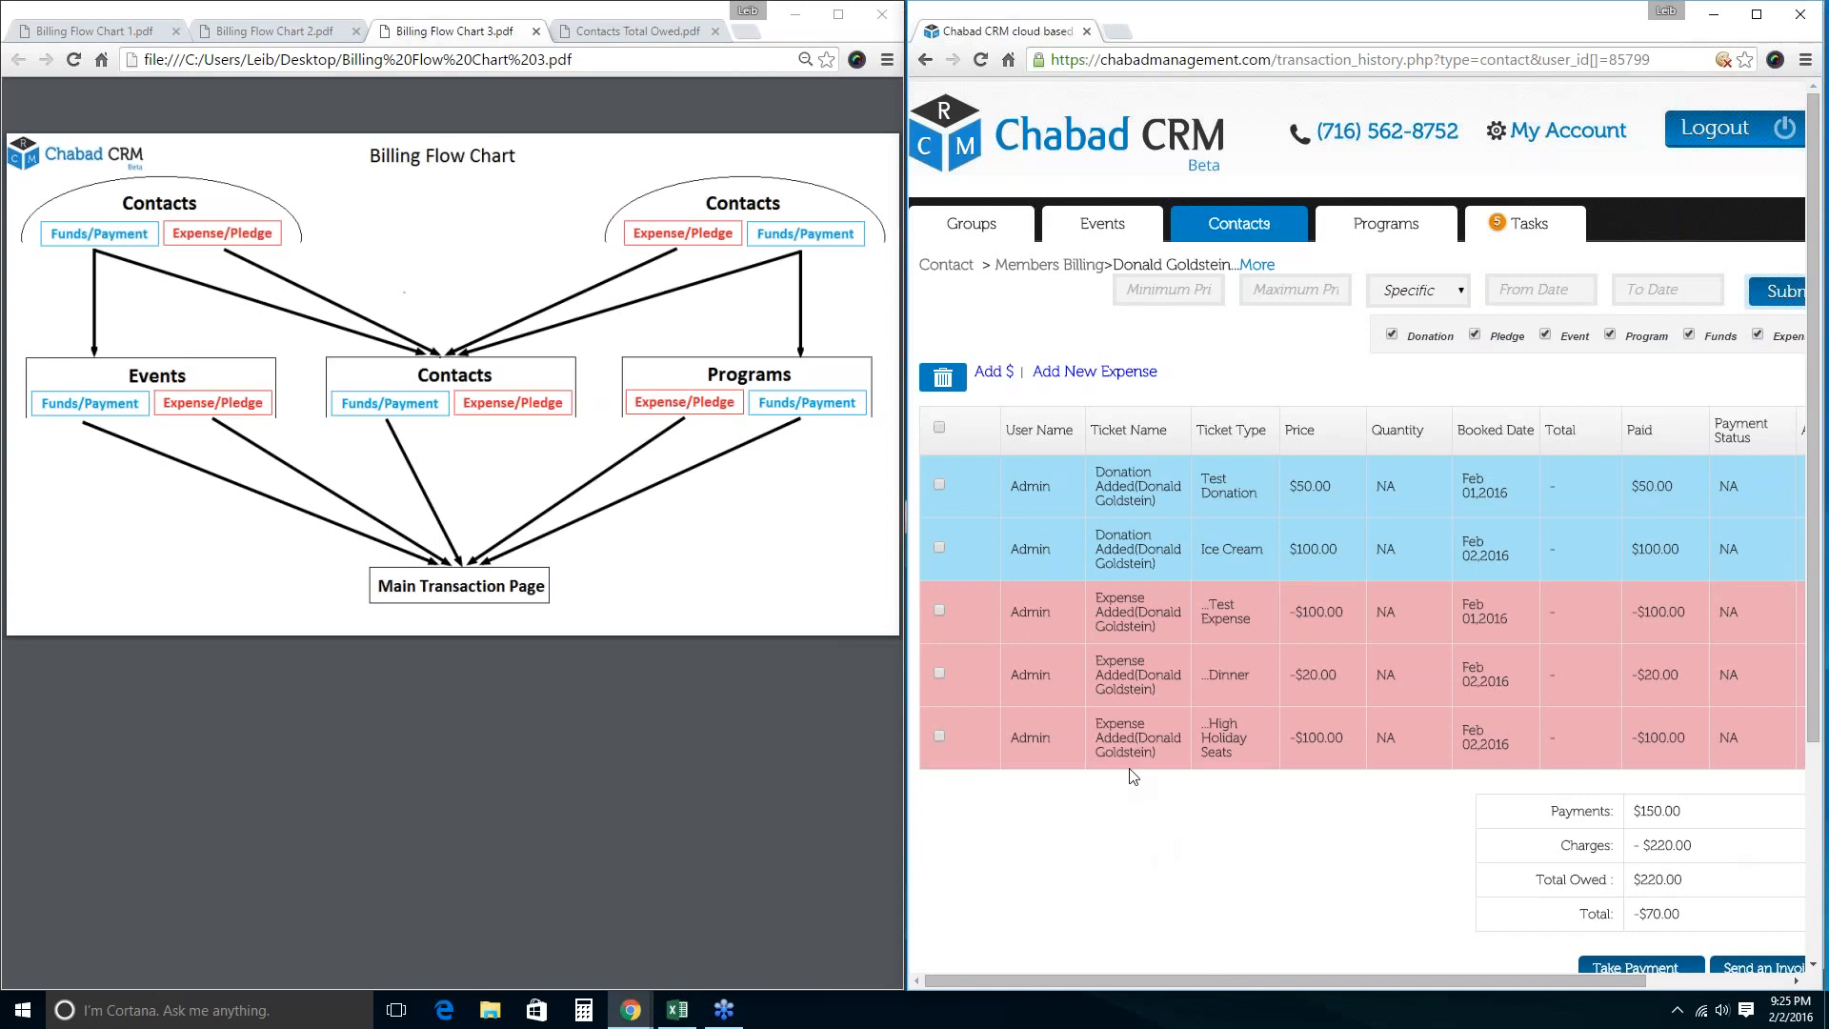
scroll(1134, 777, down, 1)
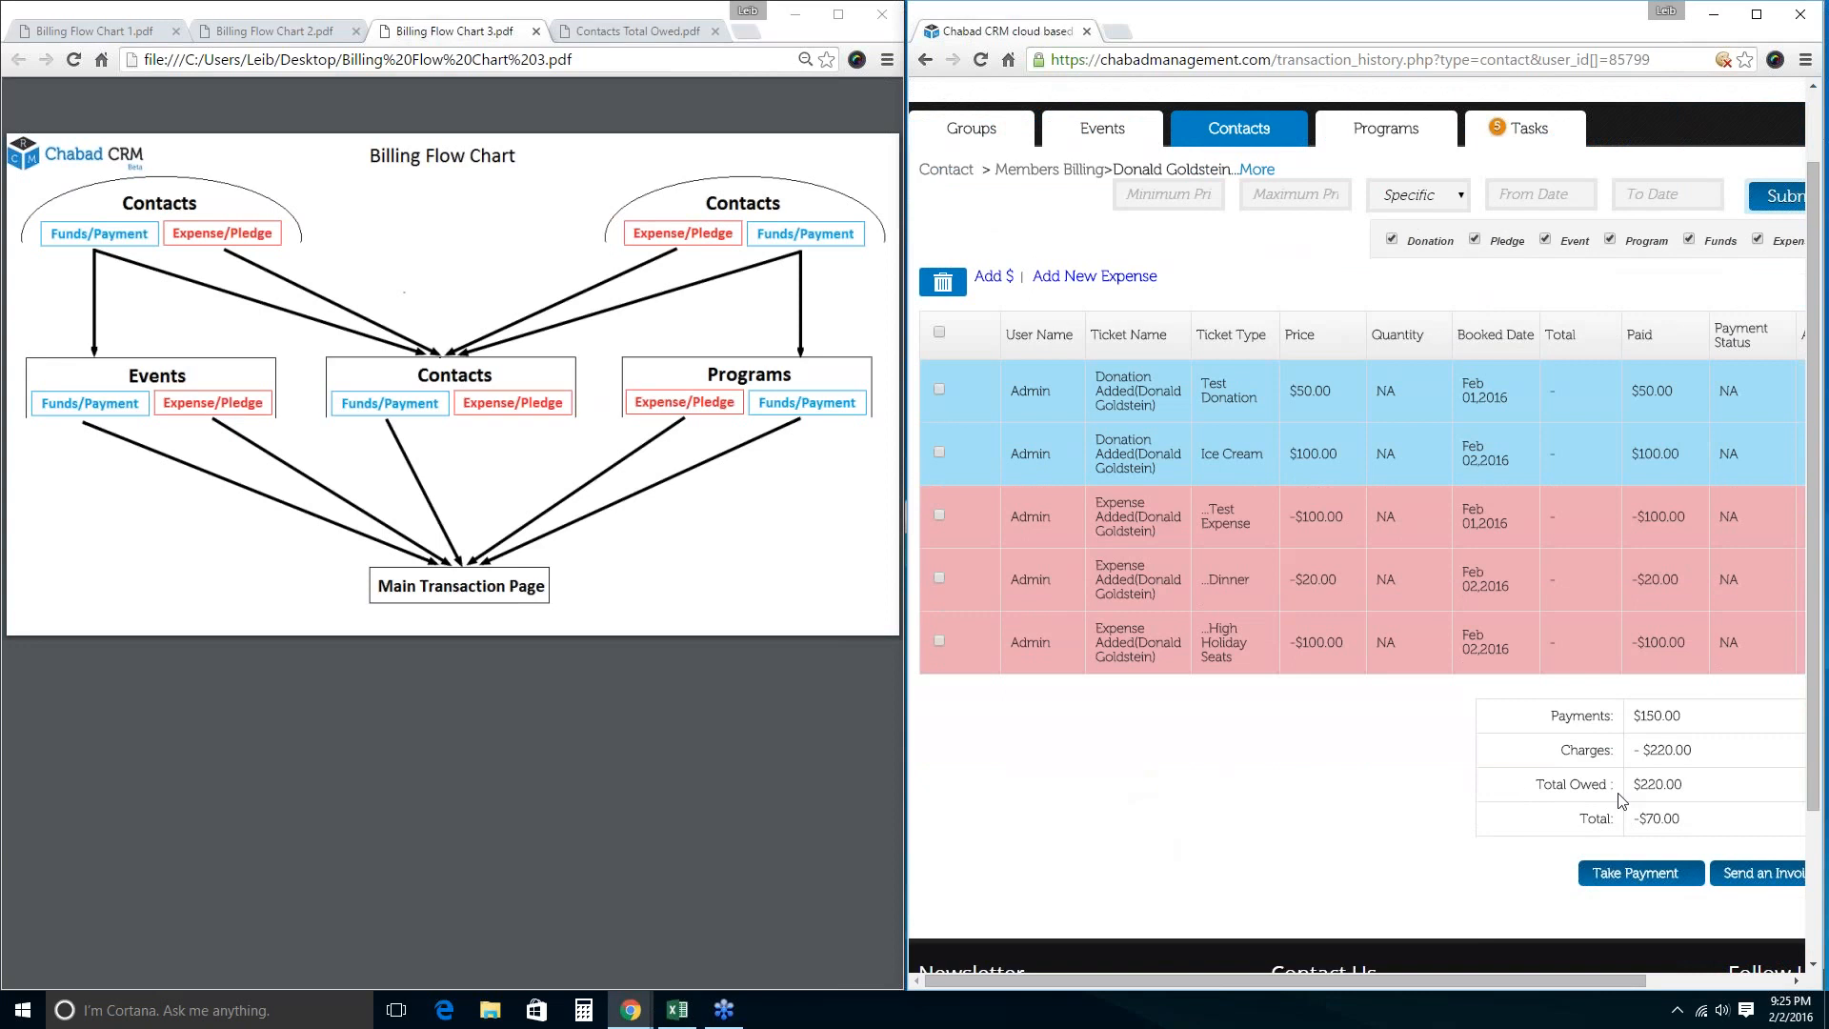
drag(1701, 789, 1534, 787)
Delete all of the contact's transactions, leaving a $0.0 total.
click(939, 332)
scroll(968, 482, up, 1)
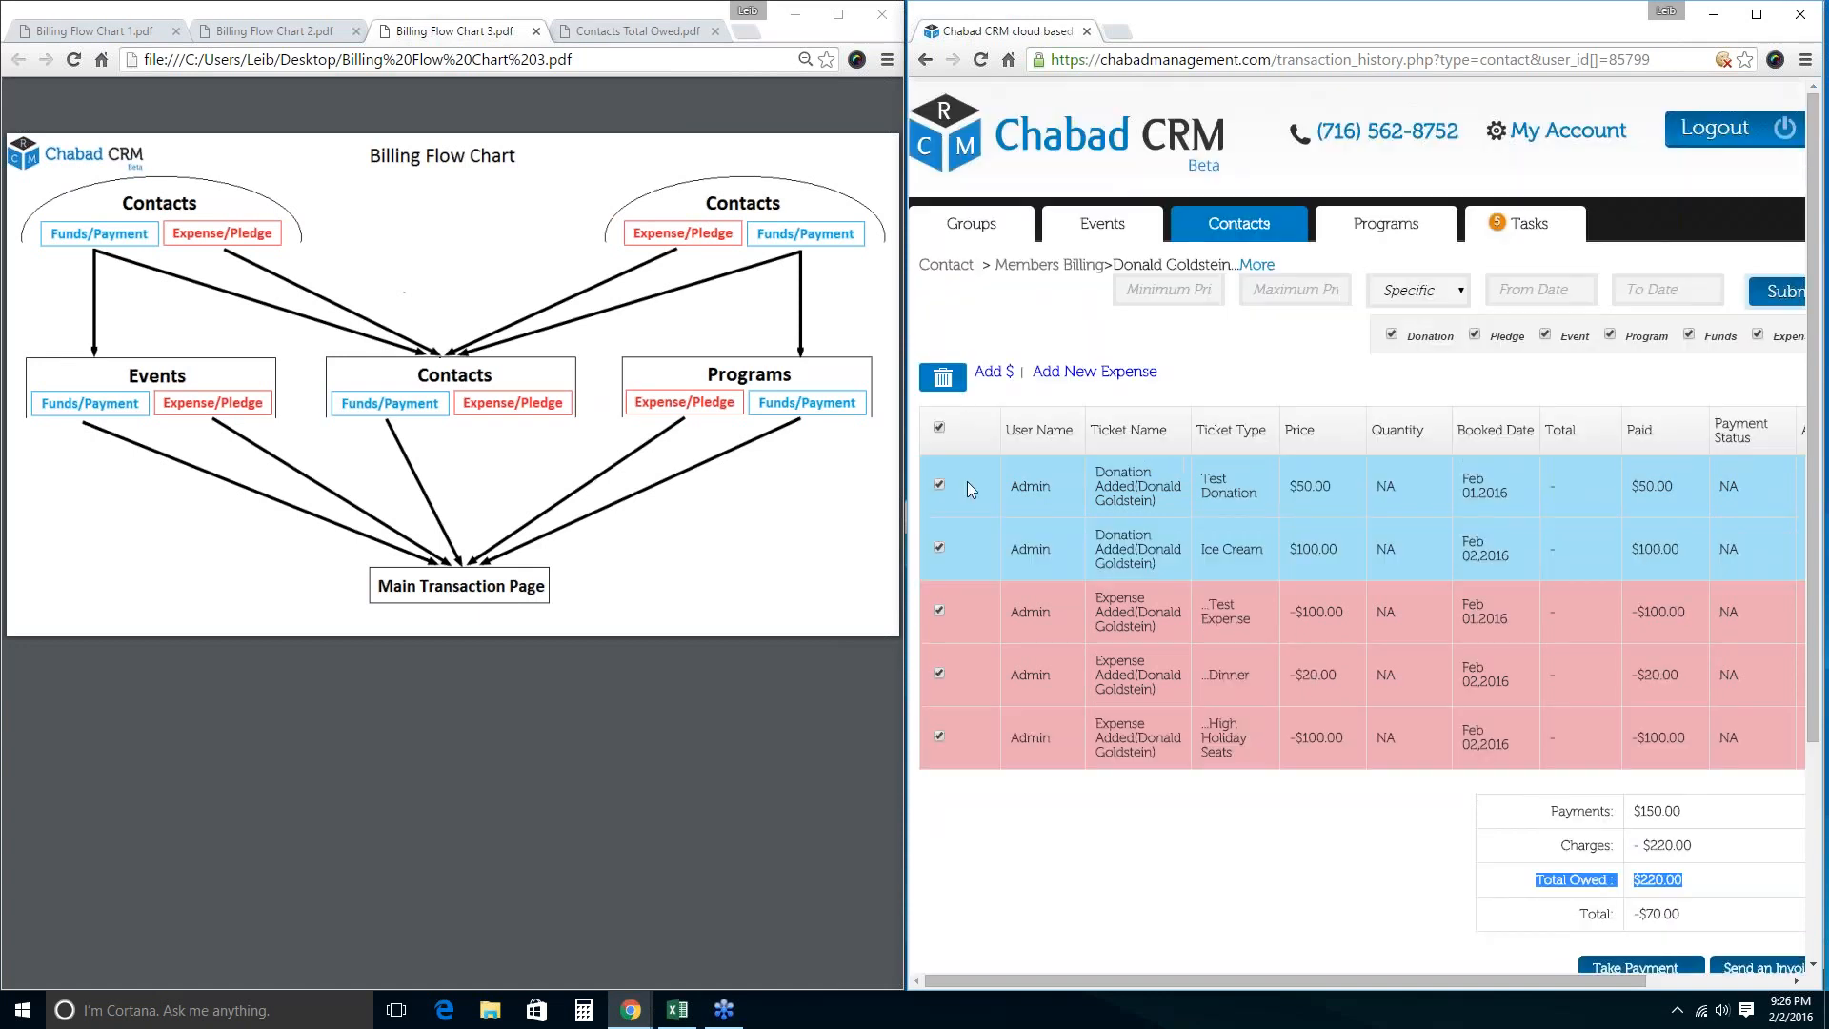
click(942, 378)
click(1426, 182)
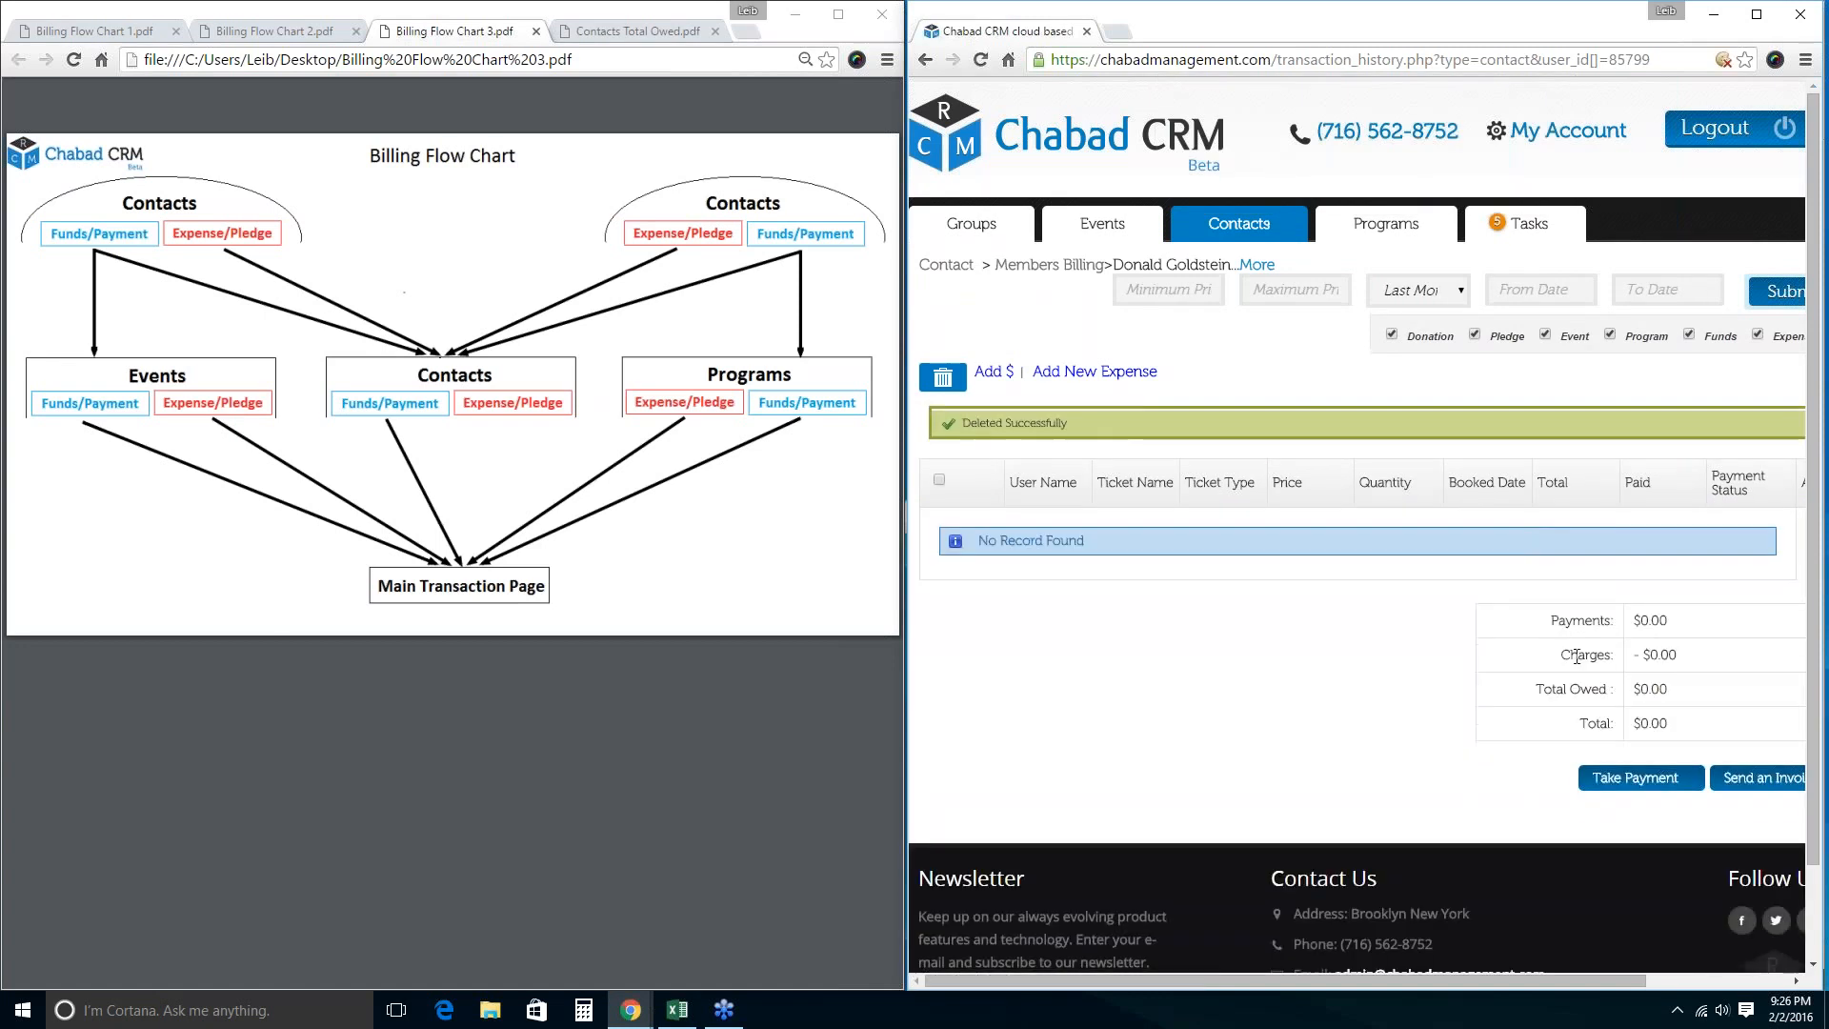
drag(1572, 726, 1659, 726)
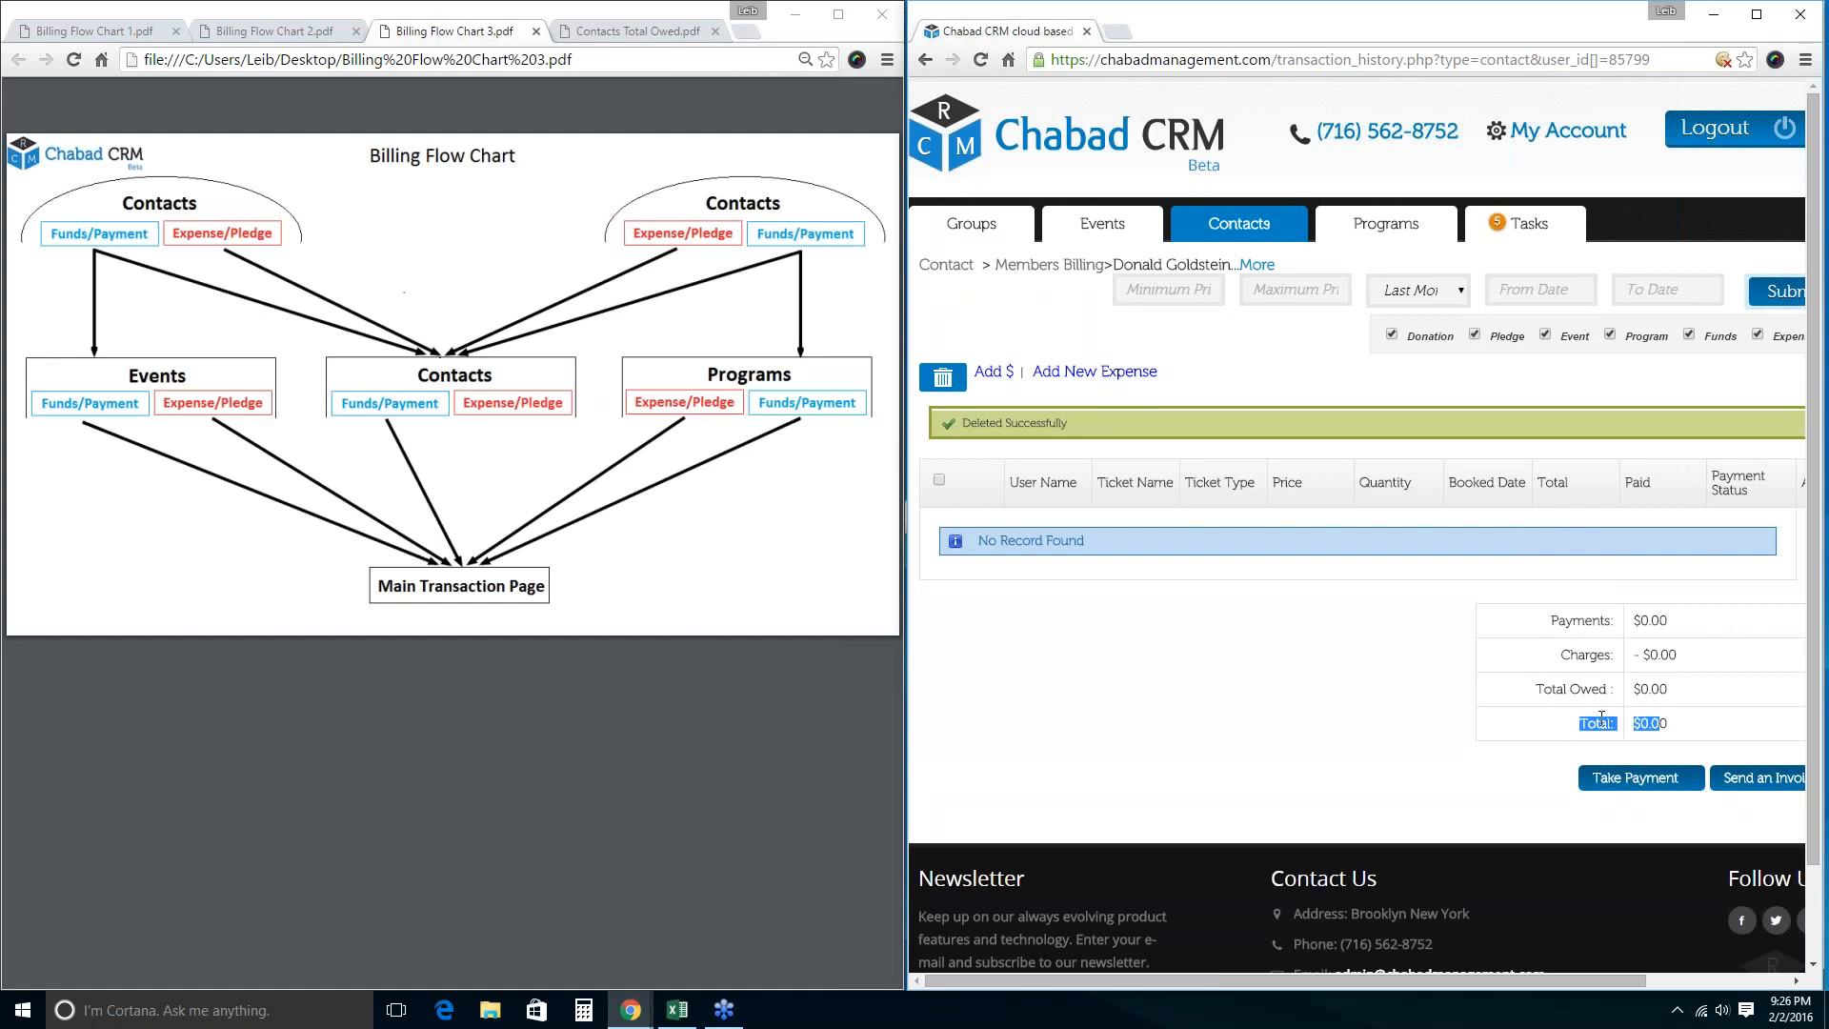
click(1017, 688)
Add a 'Pledge Building Fund' expense of 100, giving -$100.00 charges and $100.00 owed.
click(1058, 372)
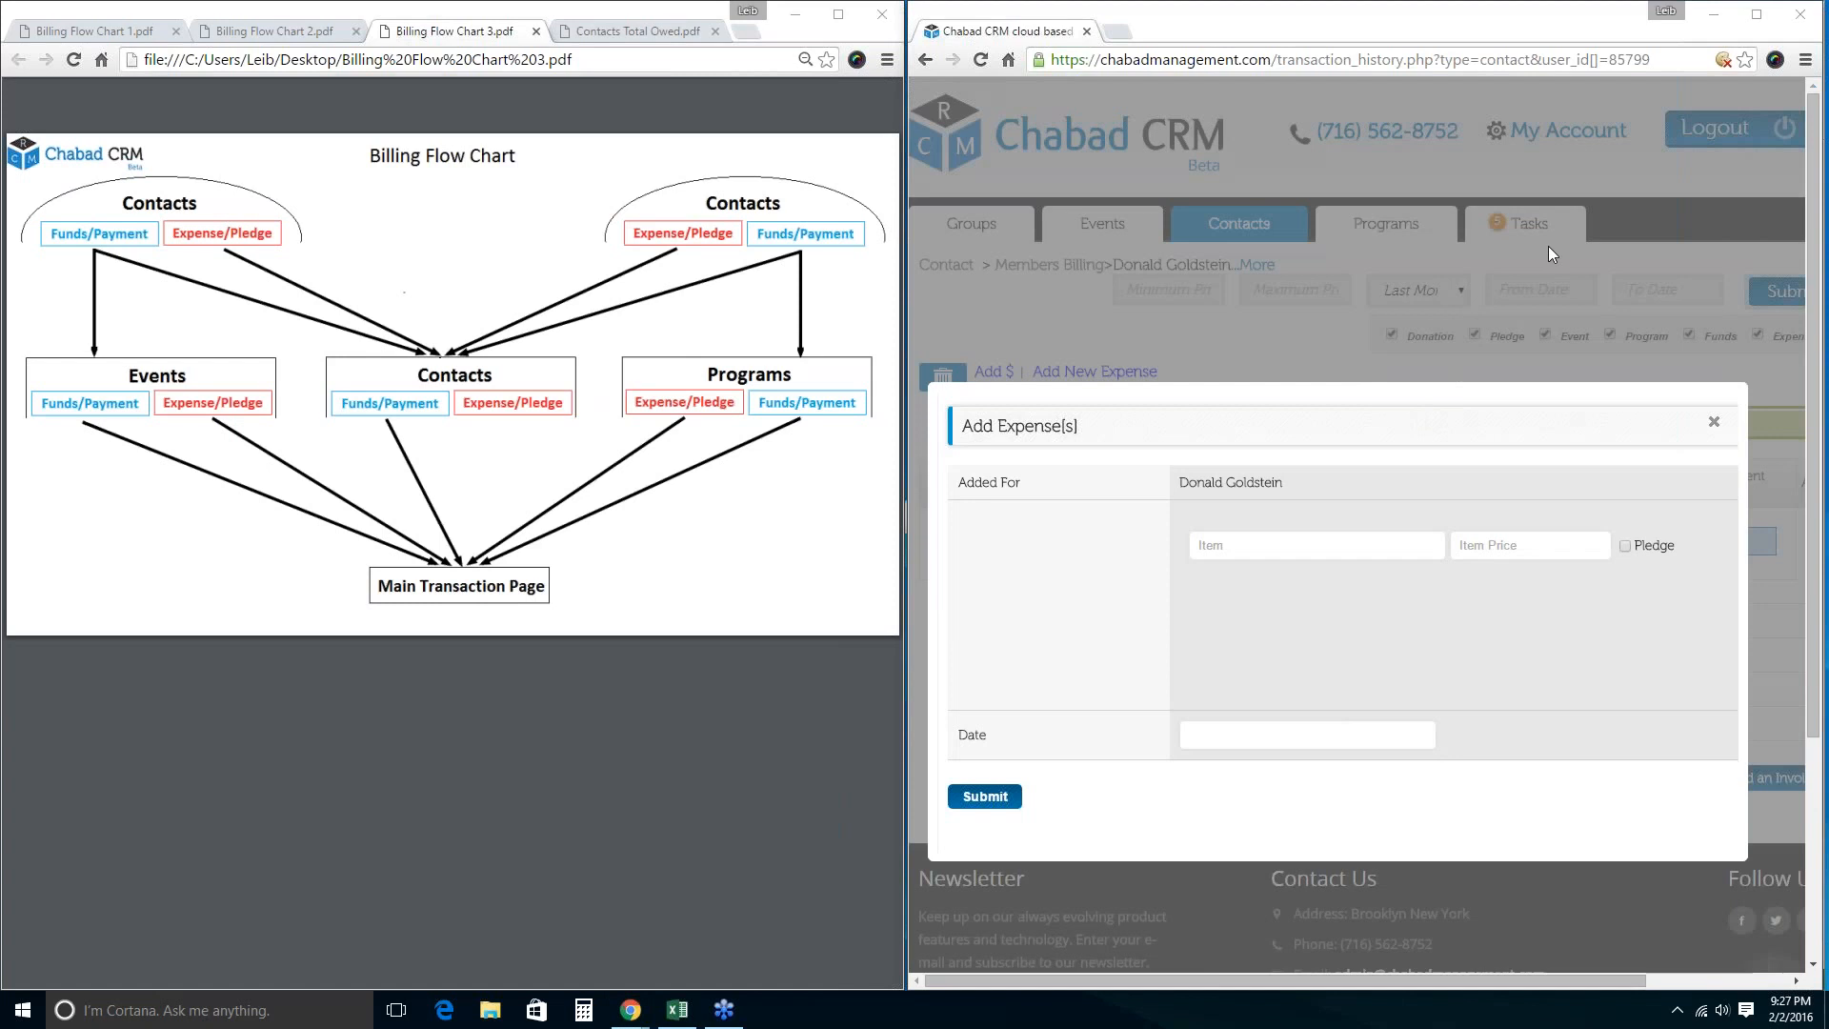
click(1248, 547)
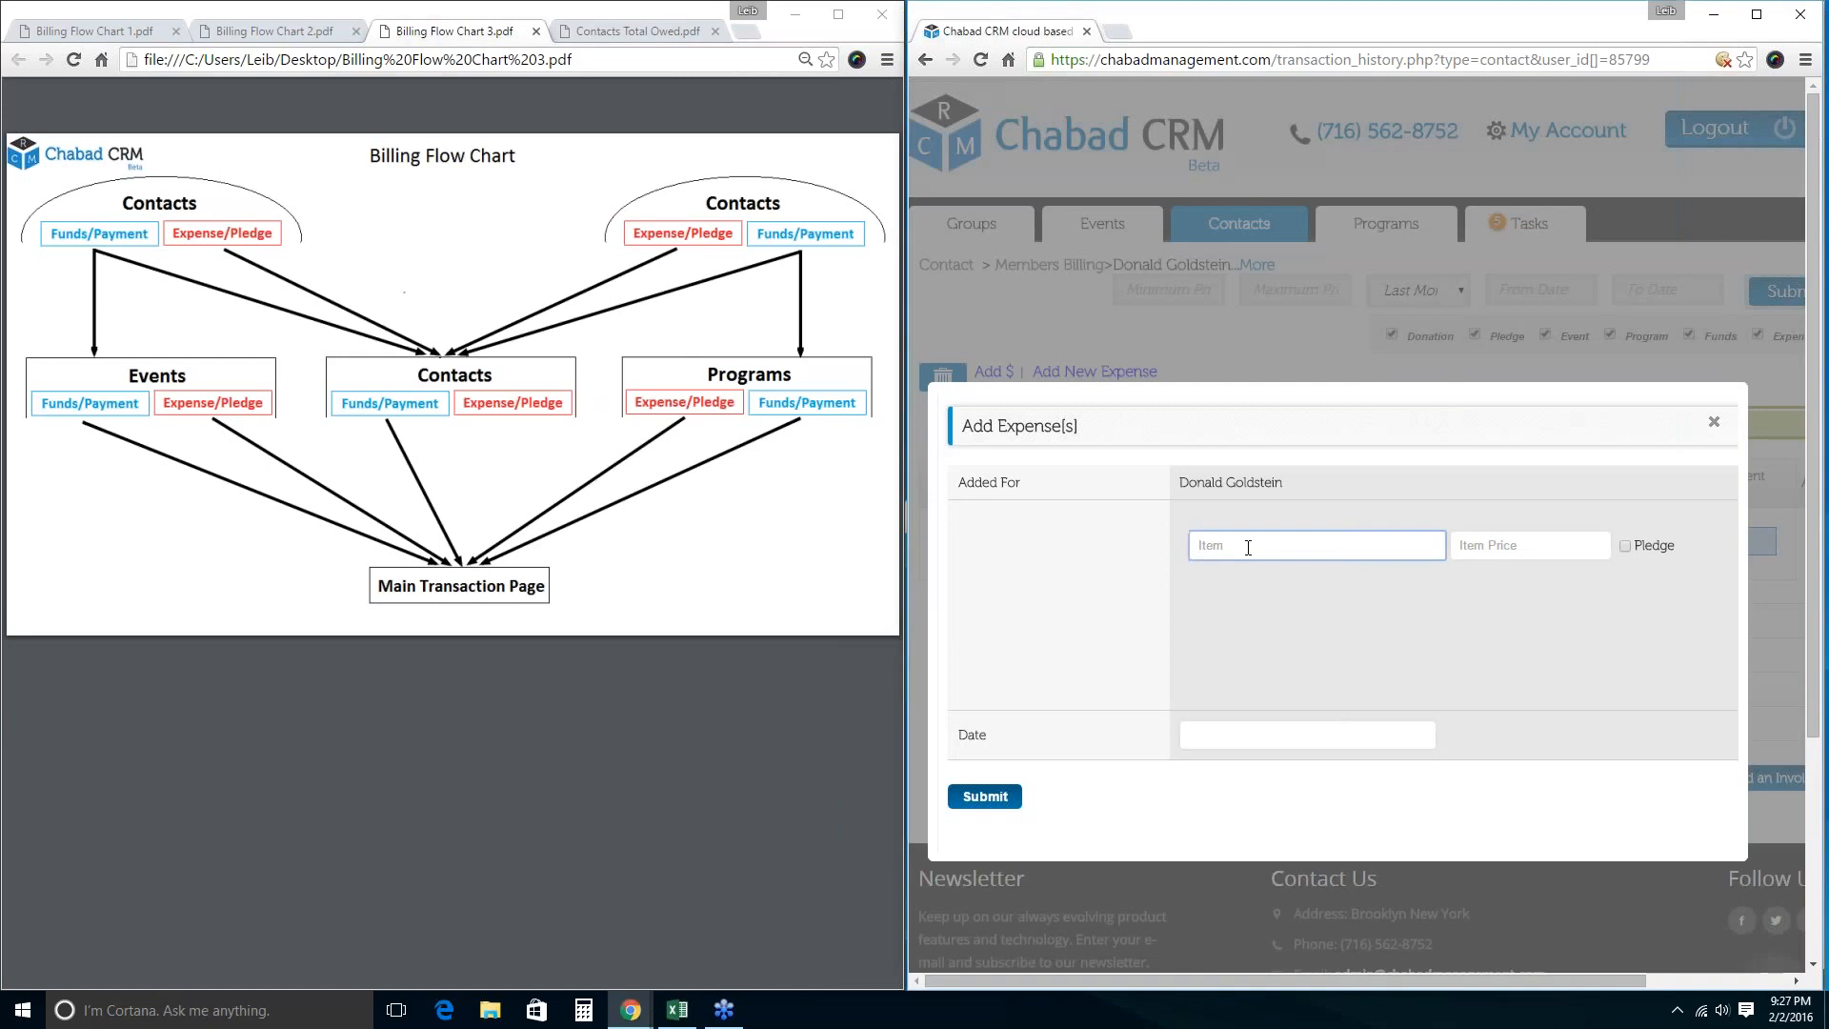
text(Pledge Building Fund)
key(Tab)
text(100)
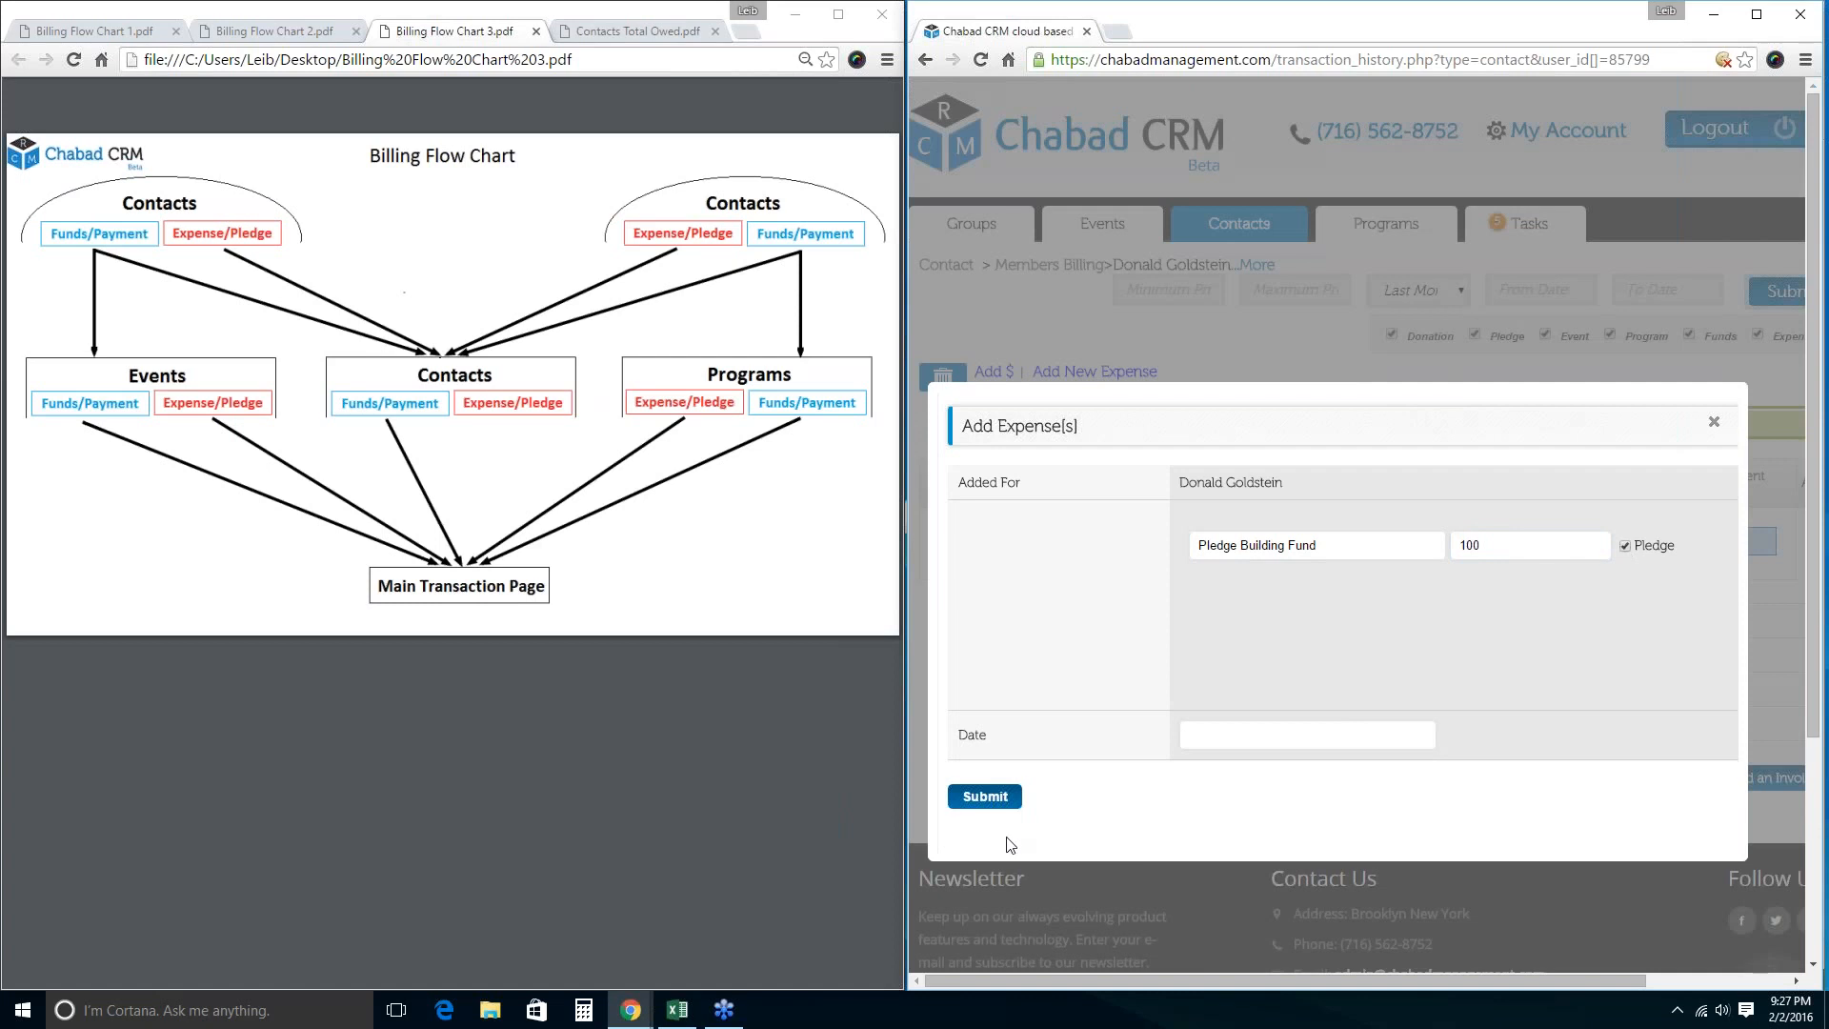
click(990, 803)
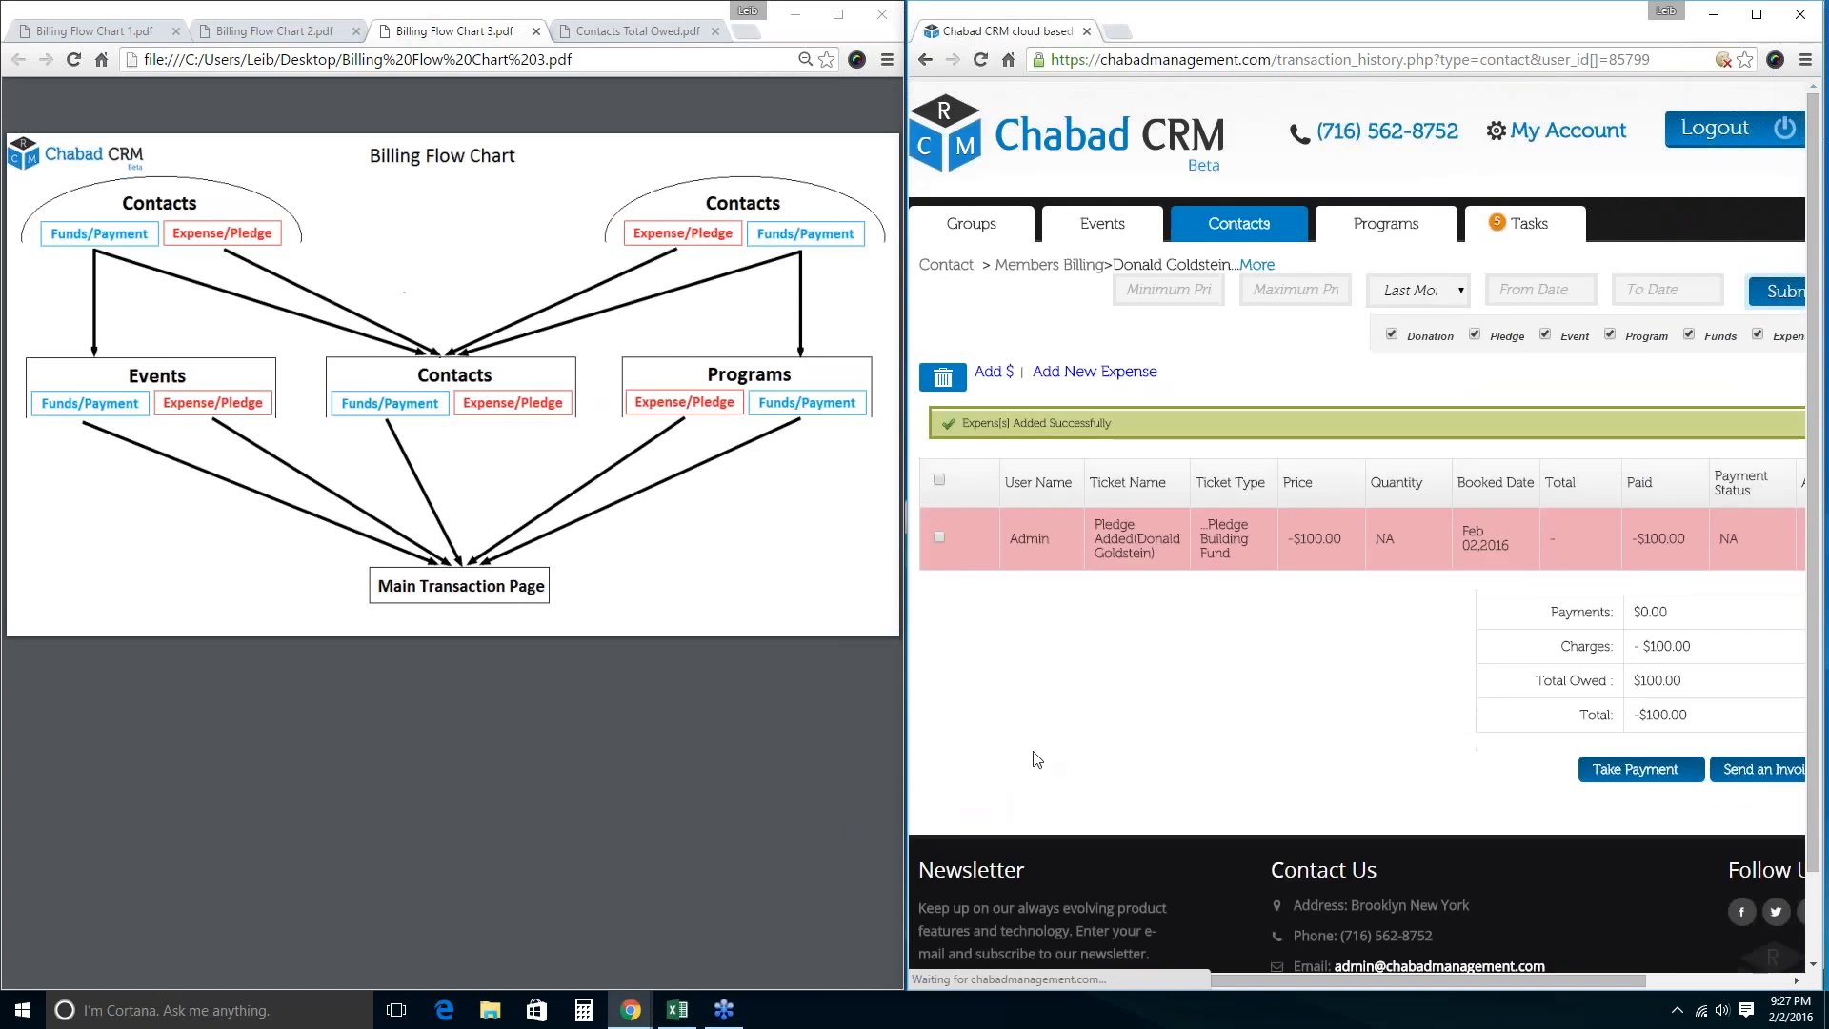
drag(1567, 646, 1721, 645)
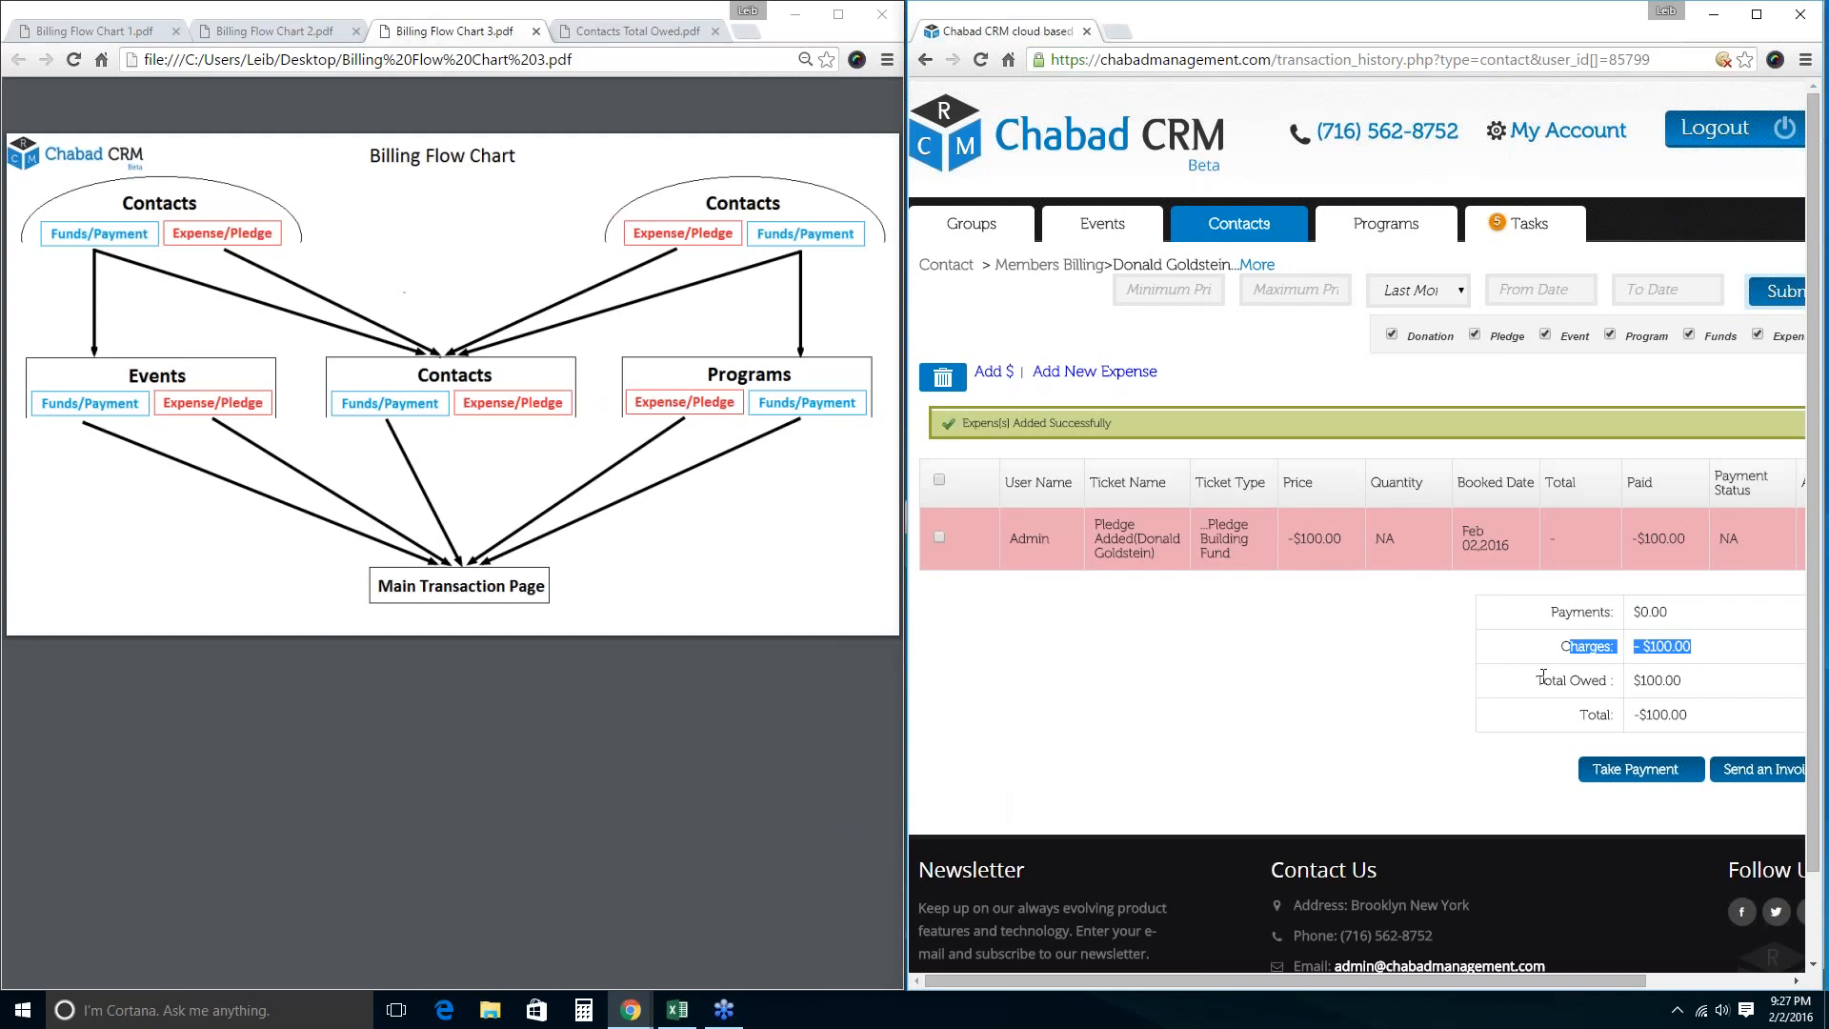
drag(1545, 679, 1684, 680)
click(1381, 735)
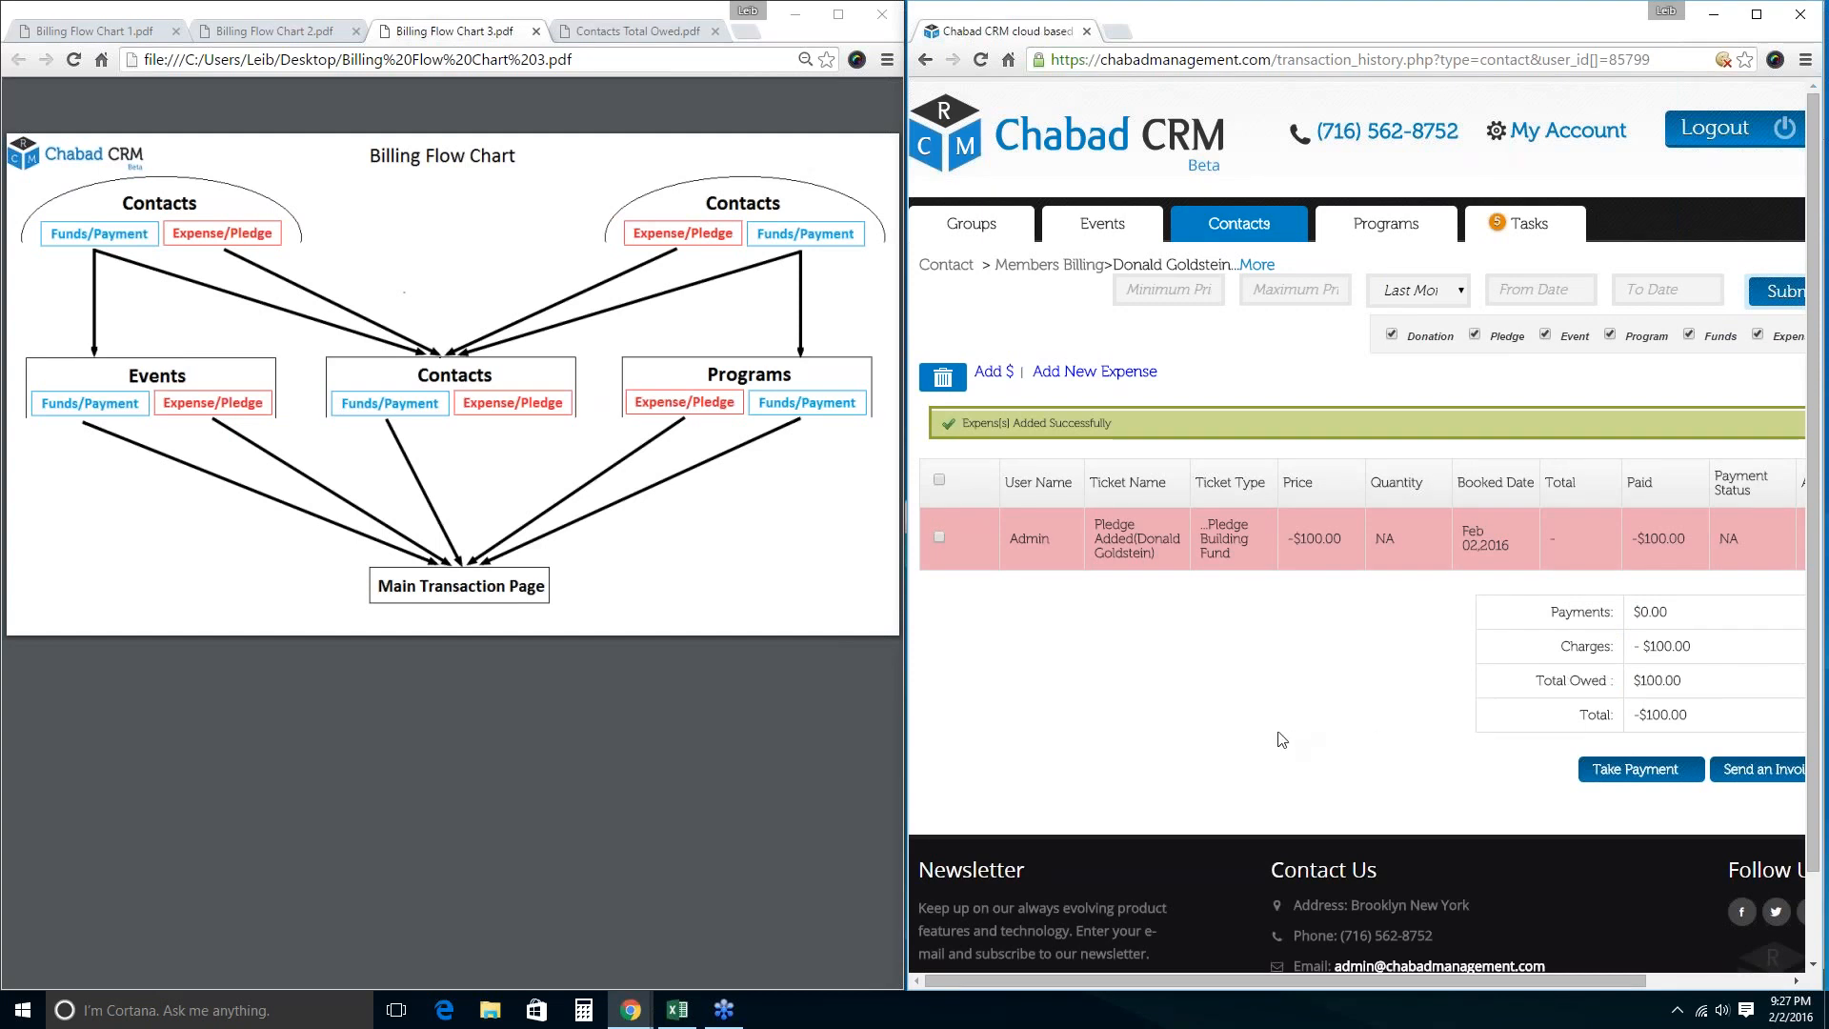
click(991, 372)
Add a Membership fund priced at 100.
click(1259, 555)
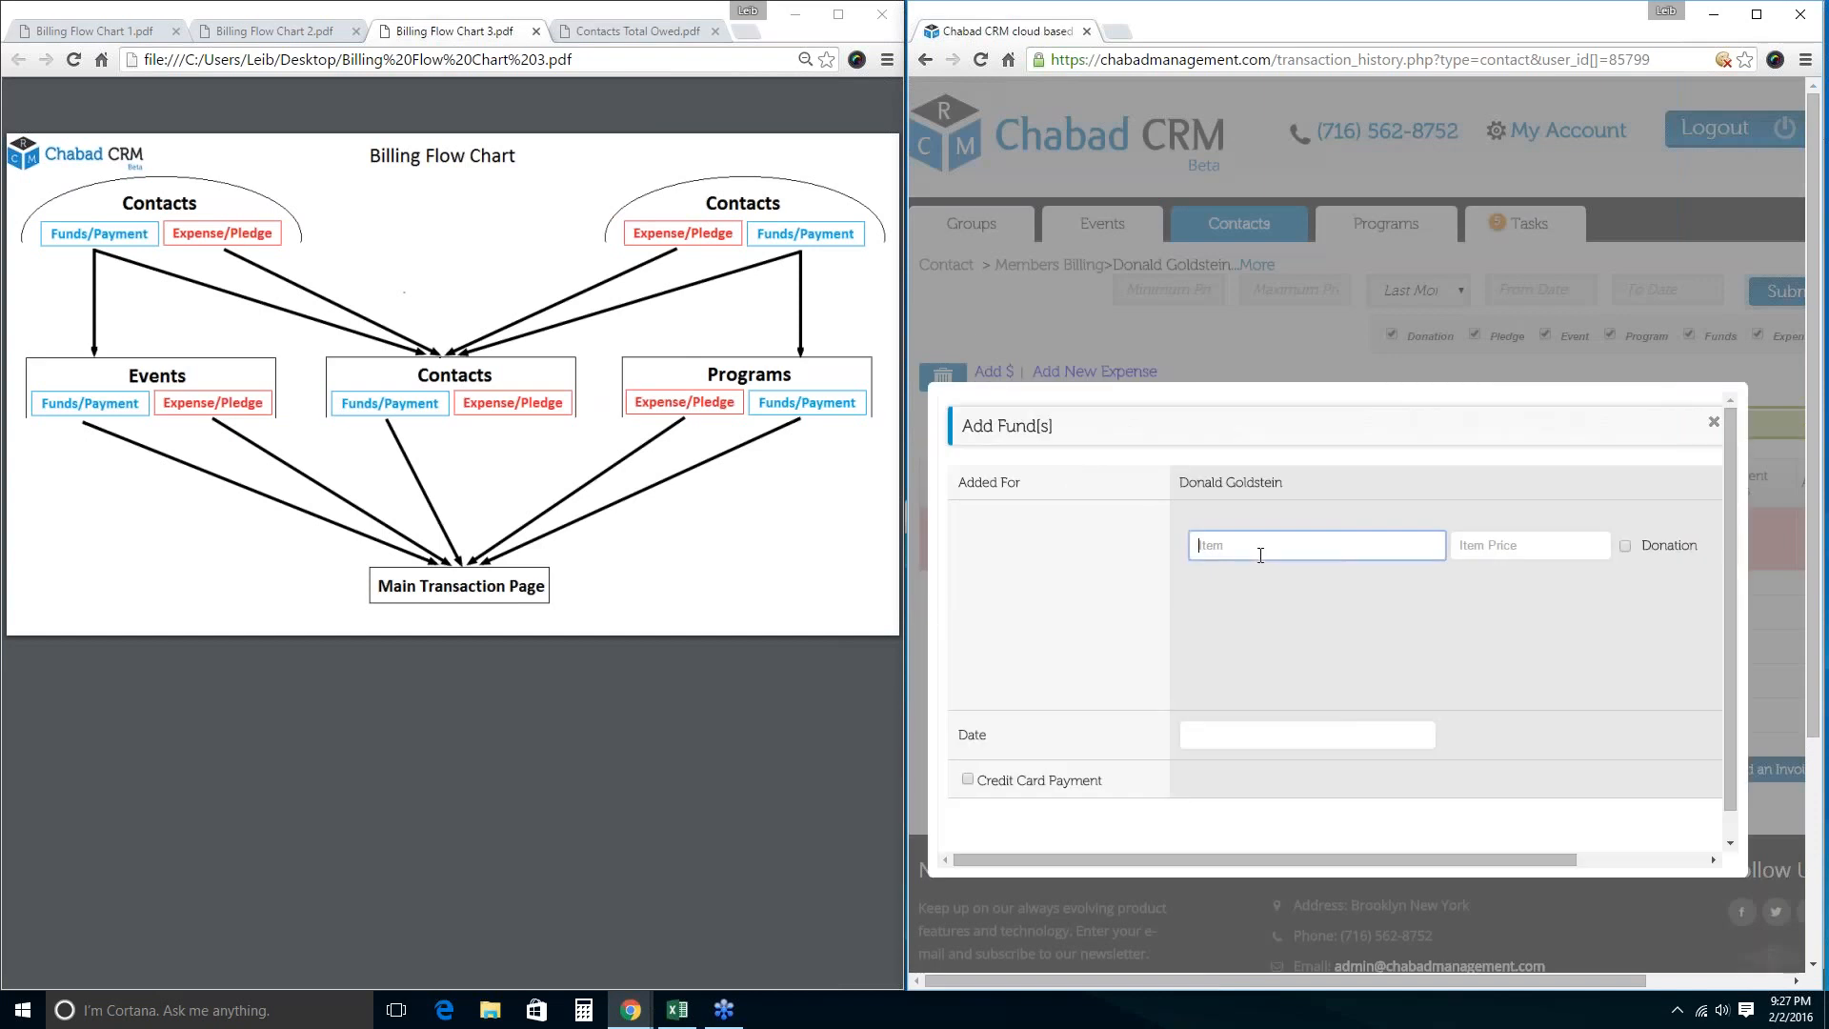
text(Membership)
key(Tab)
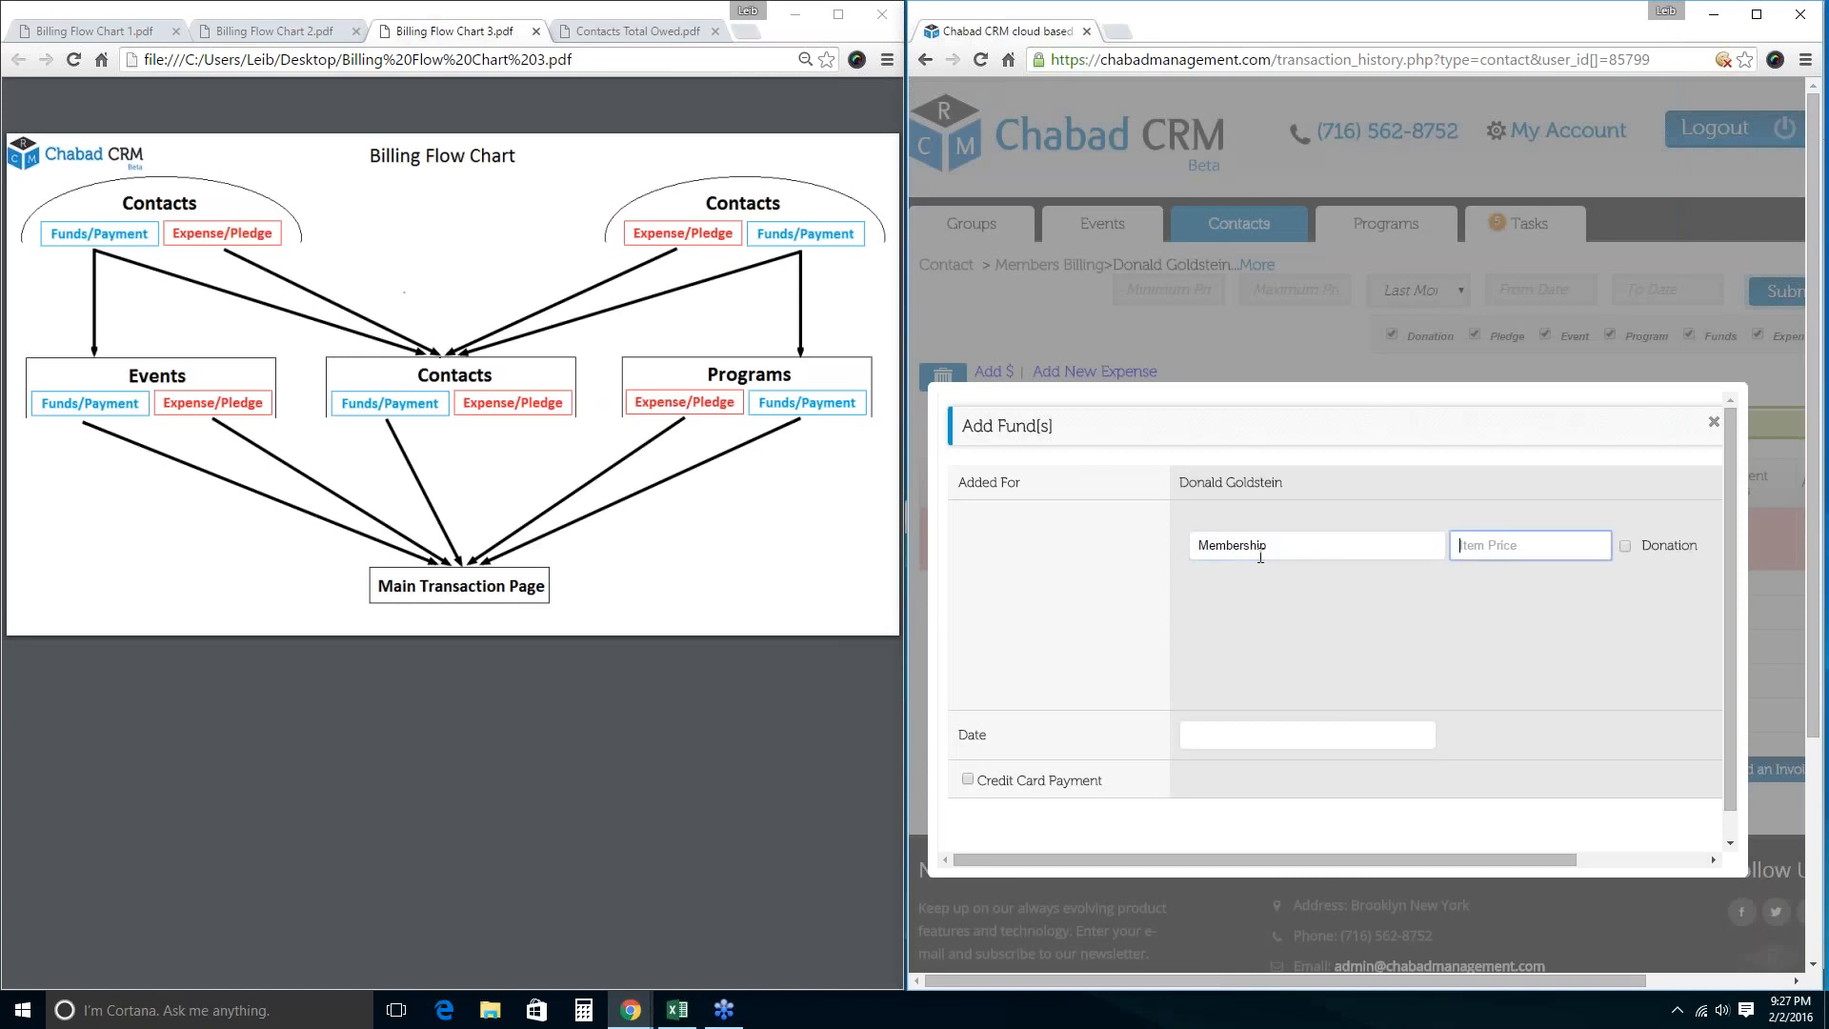
text(100)
key(Return)
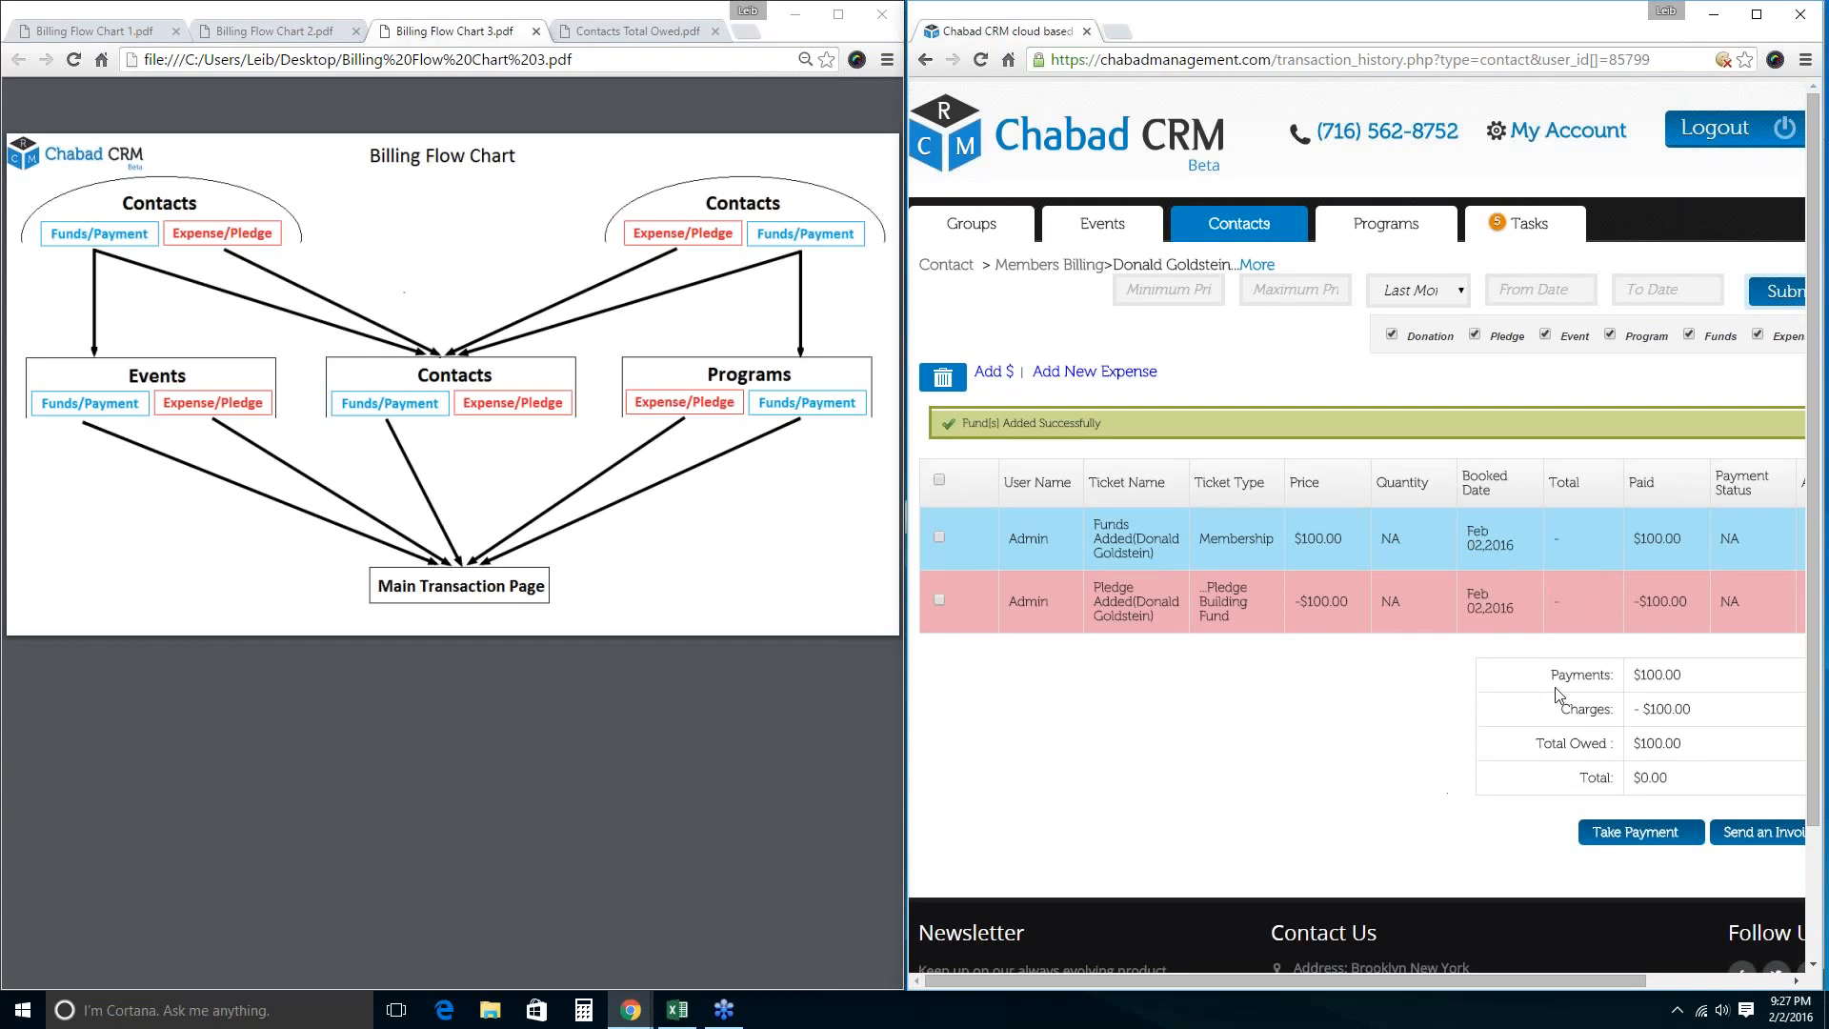
Highlight the $100.00 payments, -$100.00 charges and $0.00 total, then return to Contacts.
drag(1558, 674, 1686, 673)
drag(1567, 709, 1705, 707)
drag(1662, 777, 1574, 774)
double_click(1586, 743)
click(1237, 215)
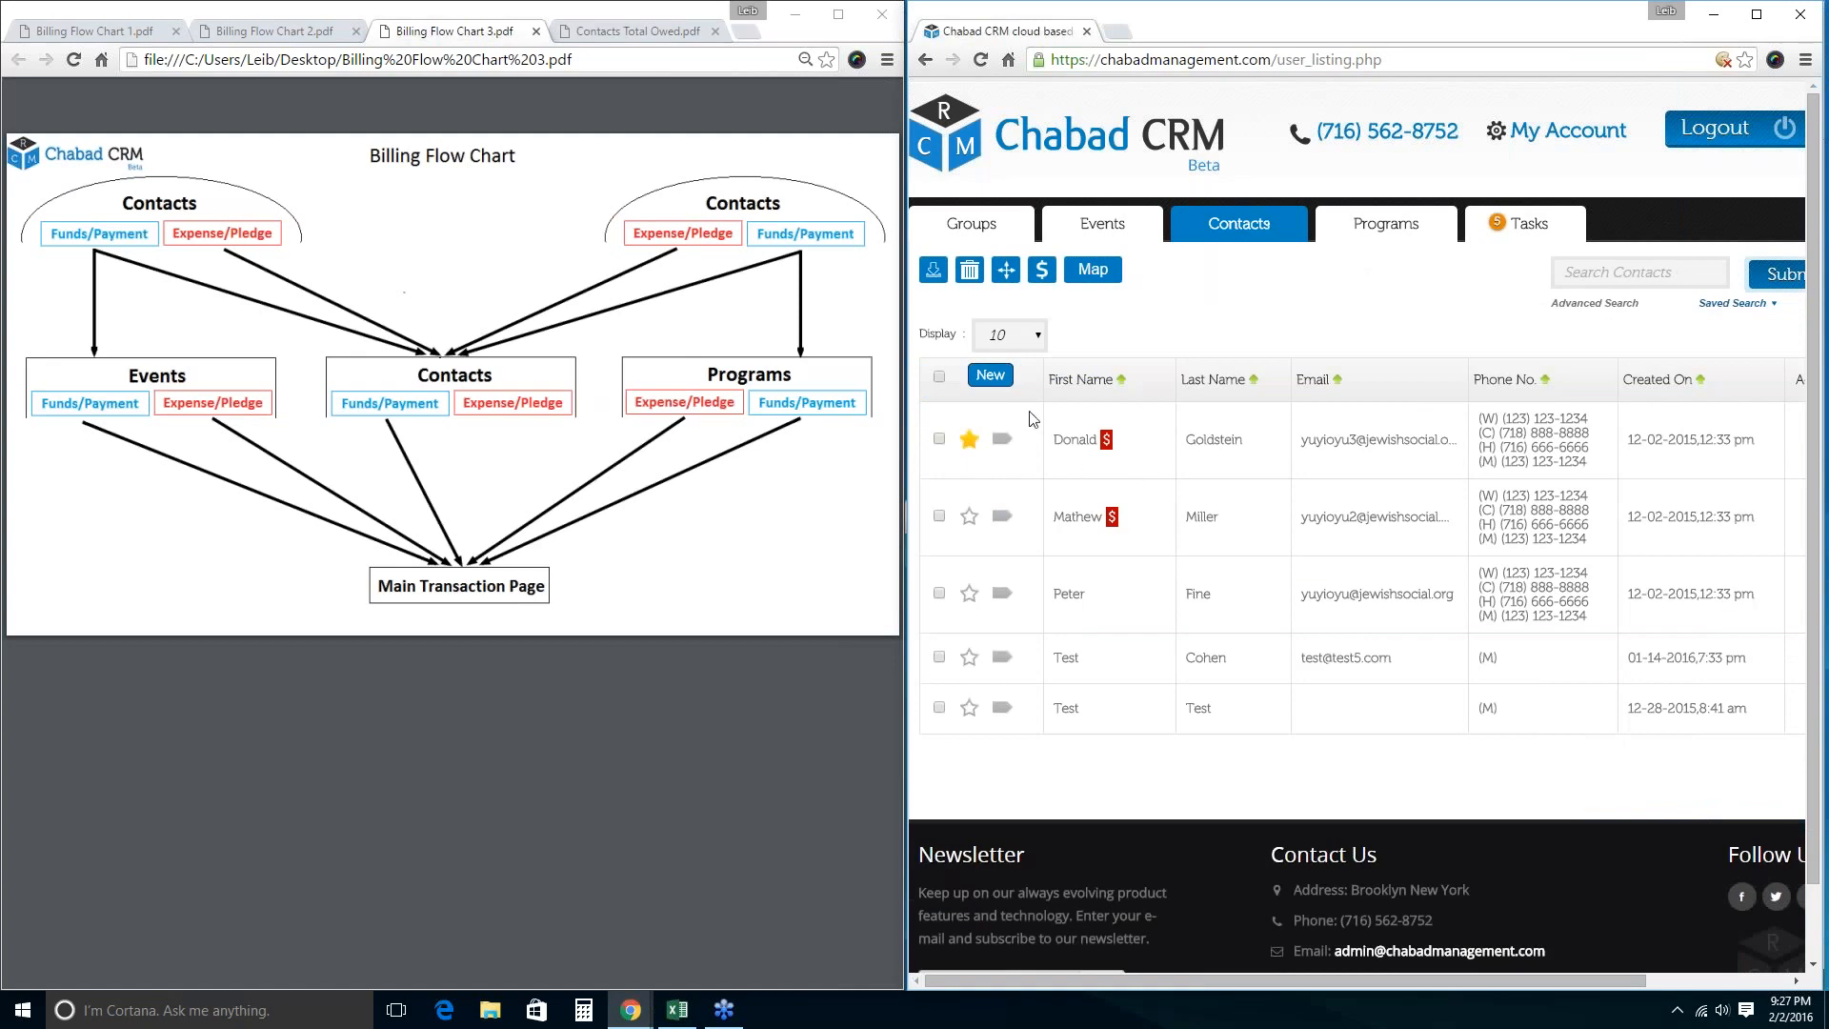
Open the first contact's billing history and highlight its $100.00 amount.
click(1075, 444)
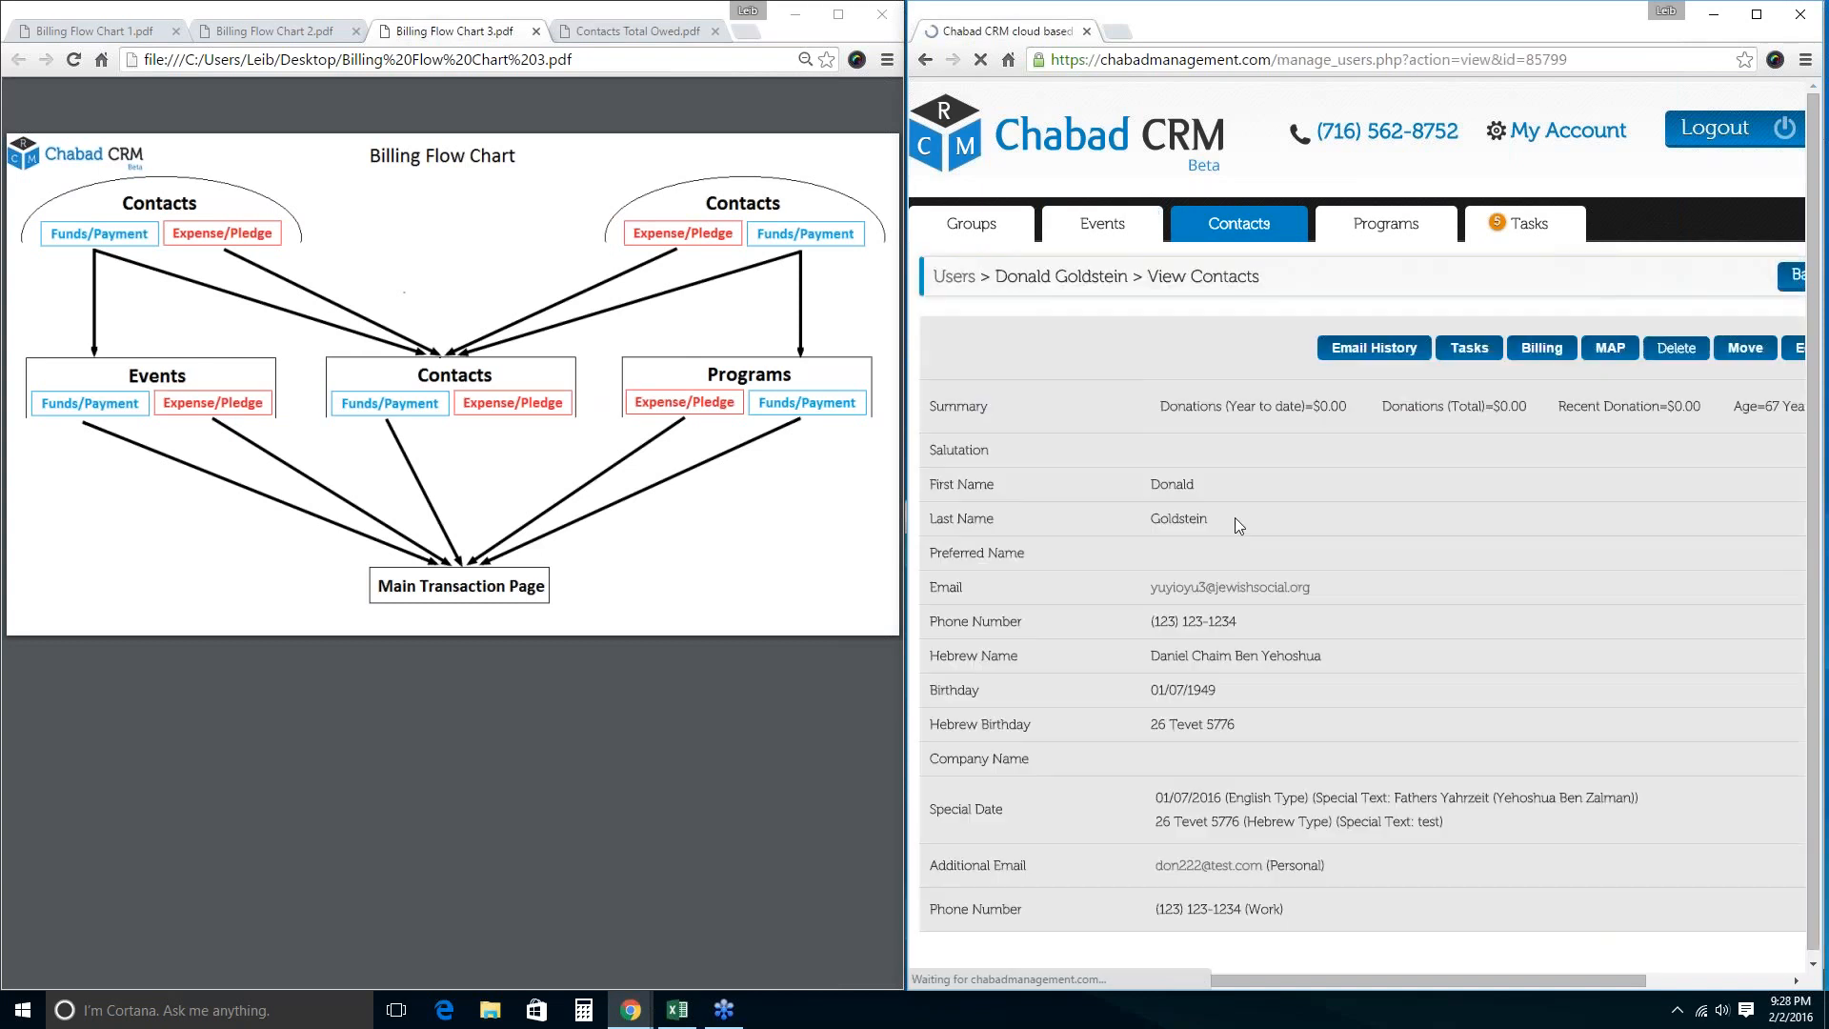
click(1531, 351)
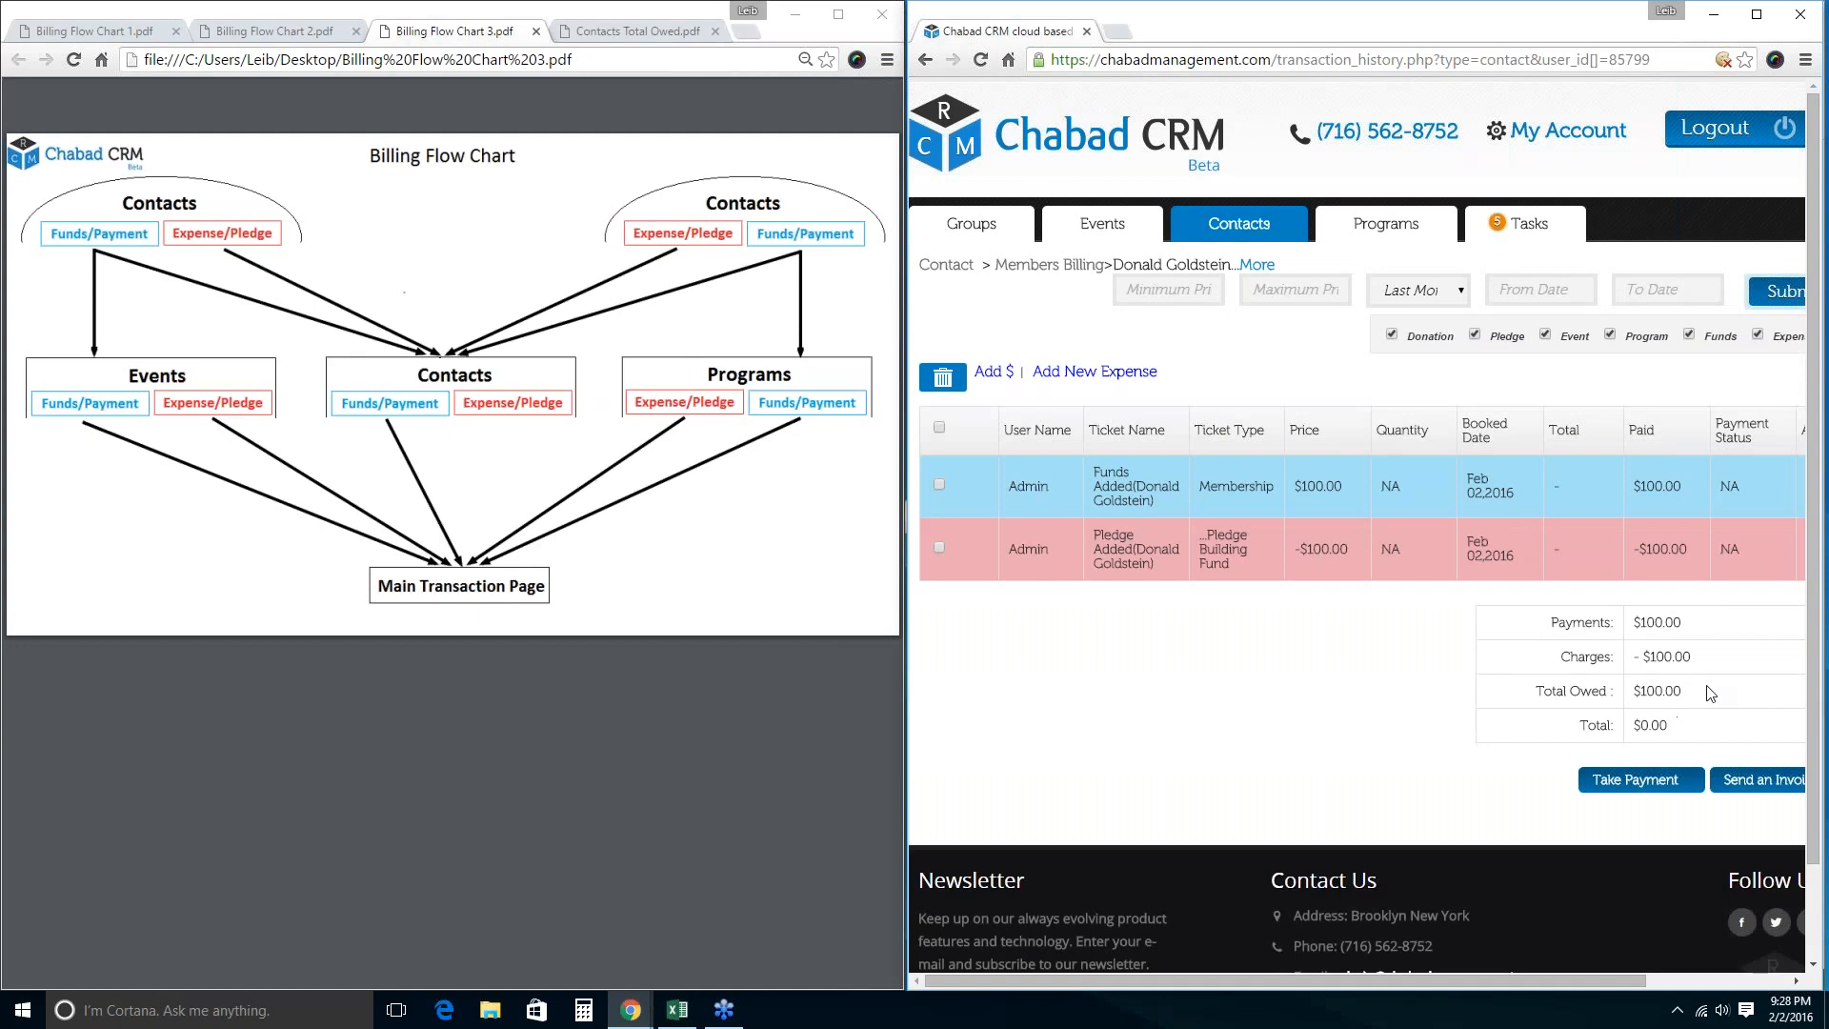
drag(1710, 692, 1631, 692)
Untick and re-tick the Funds filter in the billing list.
click(1731, 65)
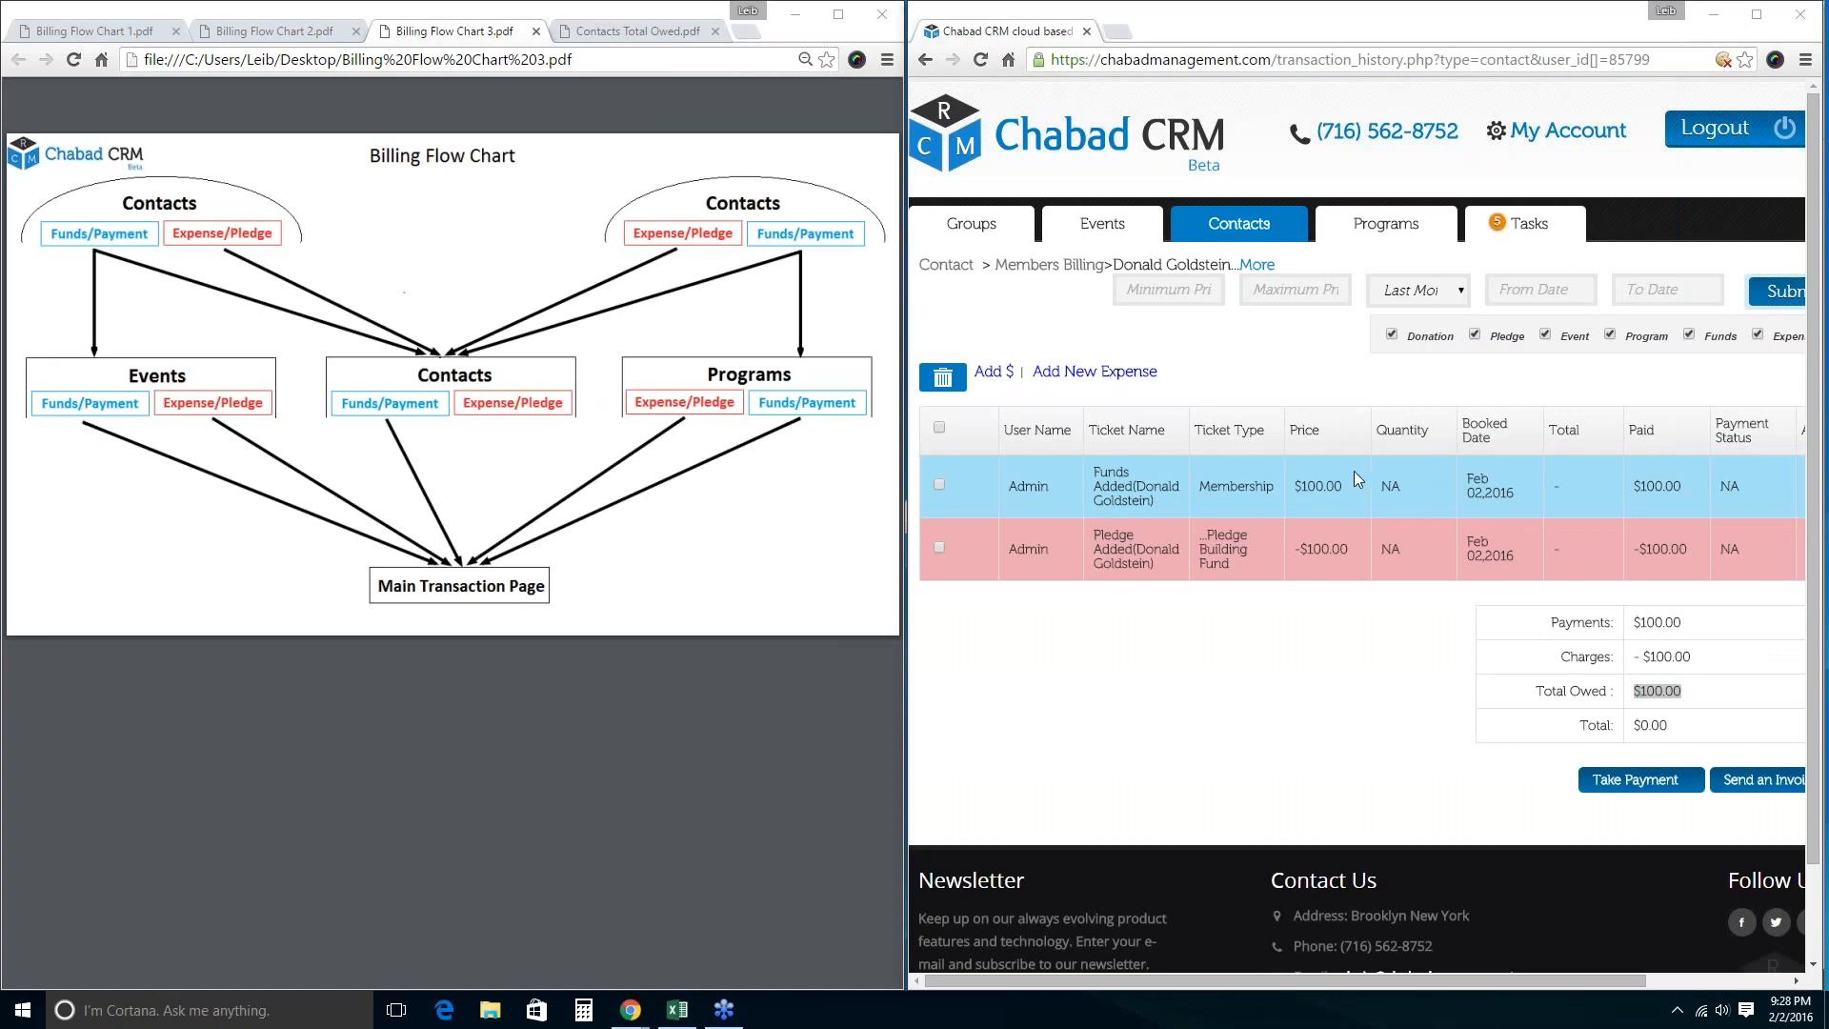
click(1701, 335)
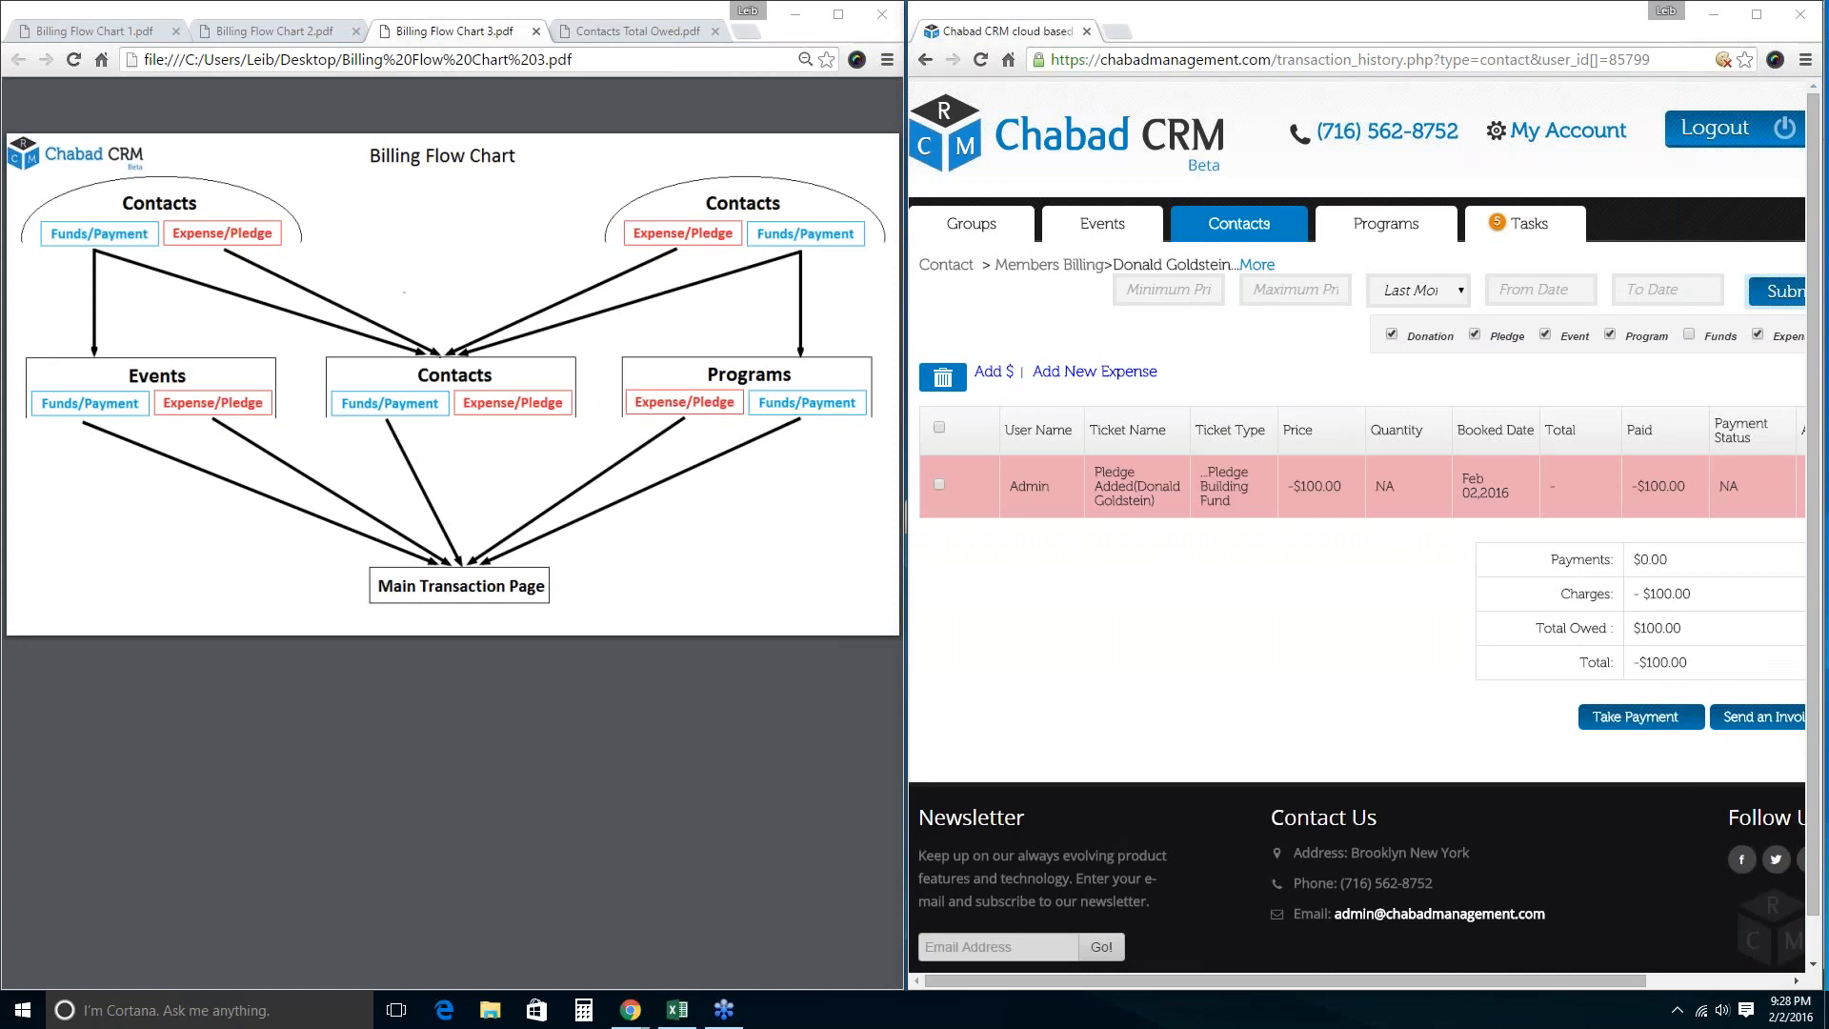
click(1689, 333)
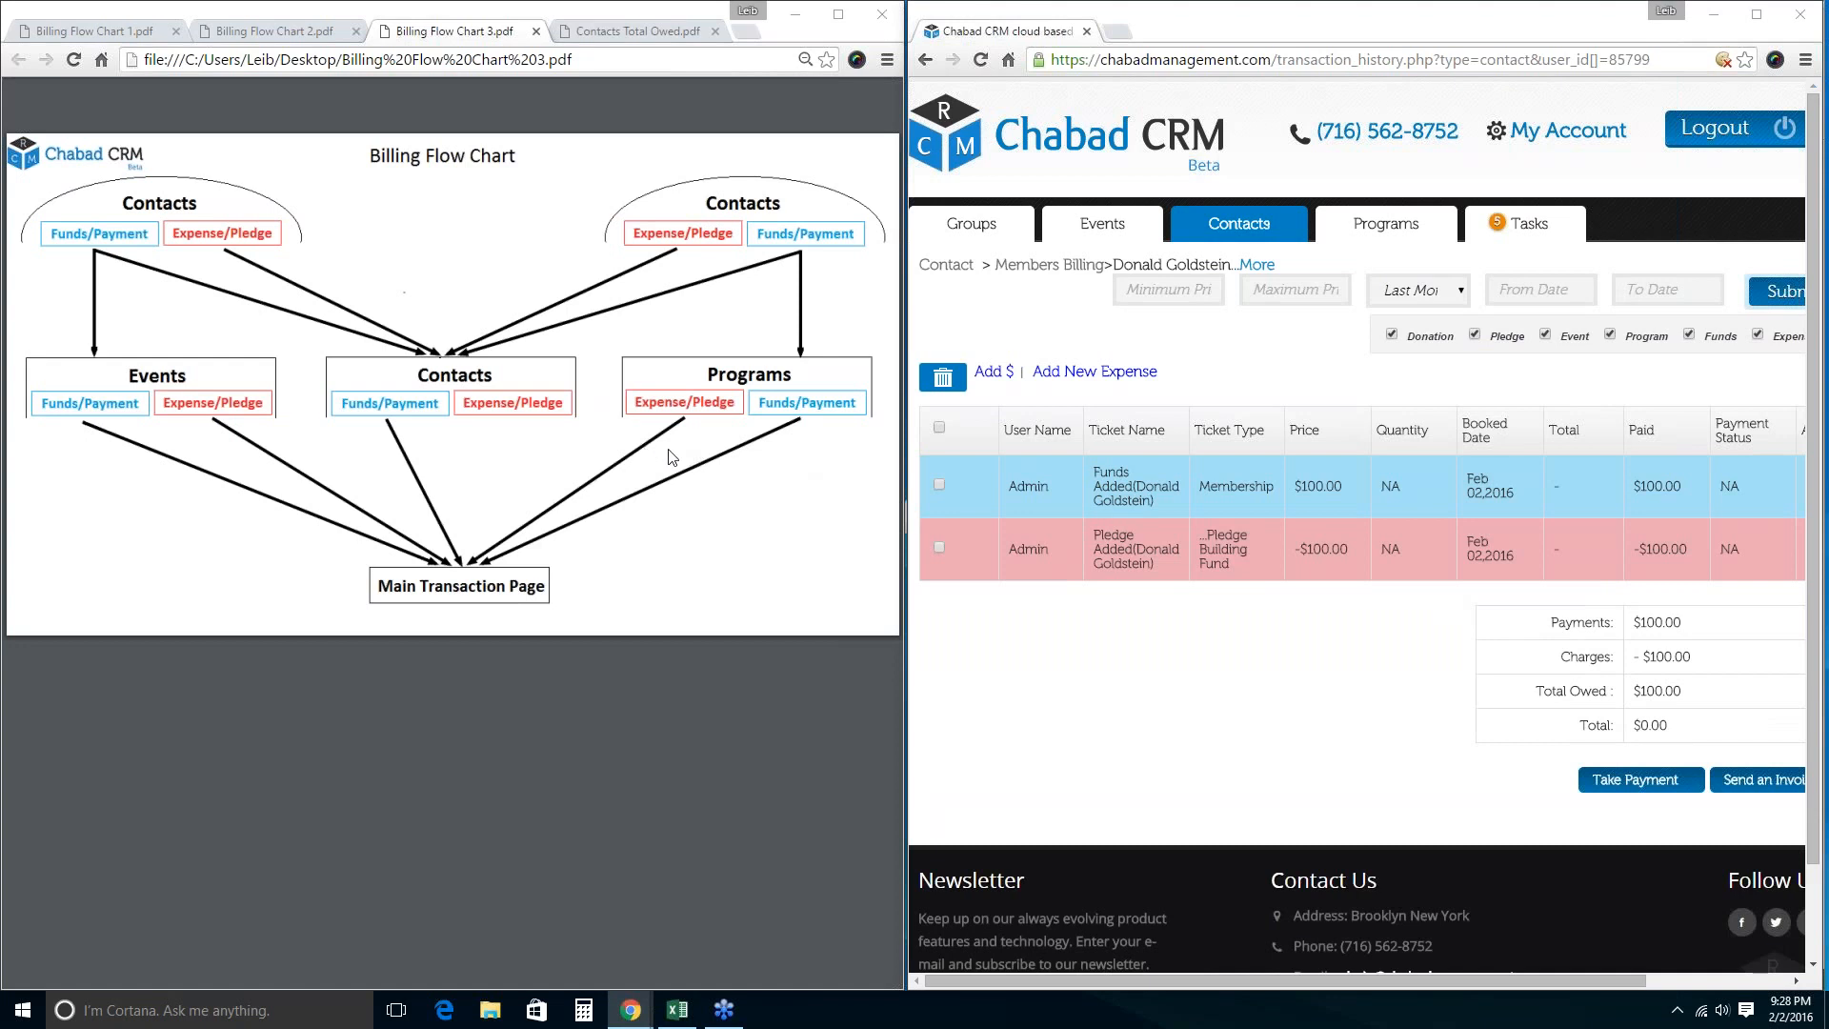
Select and delete all the contact's billing transactions.
click(938, 428)
click(942, 378)
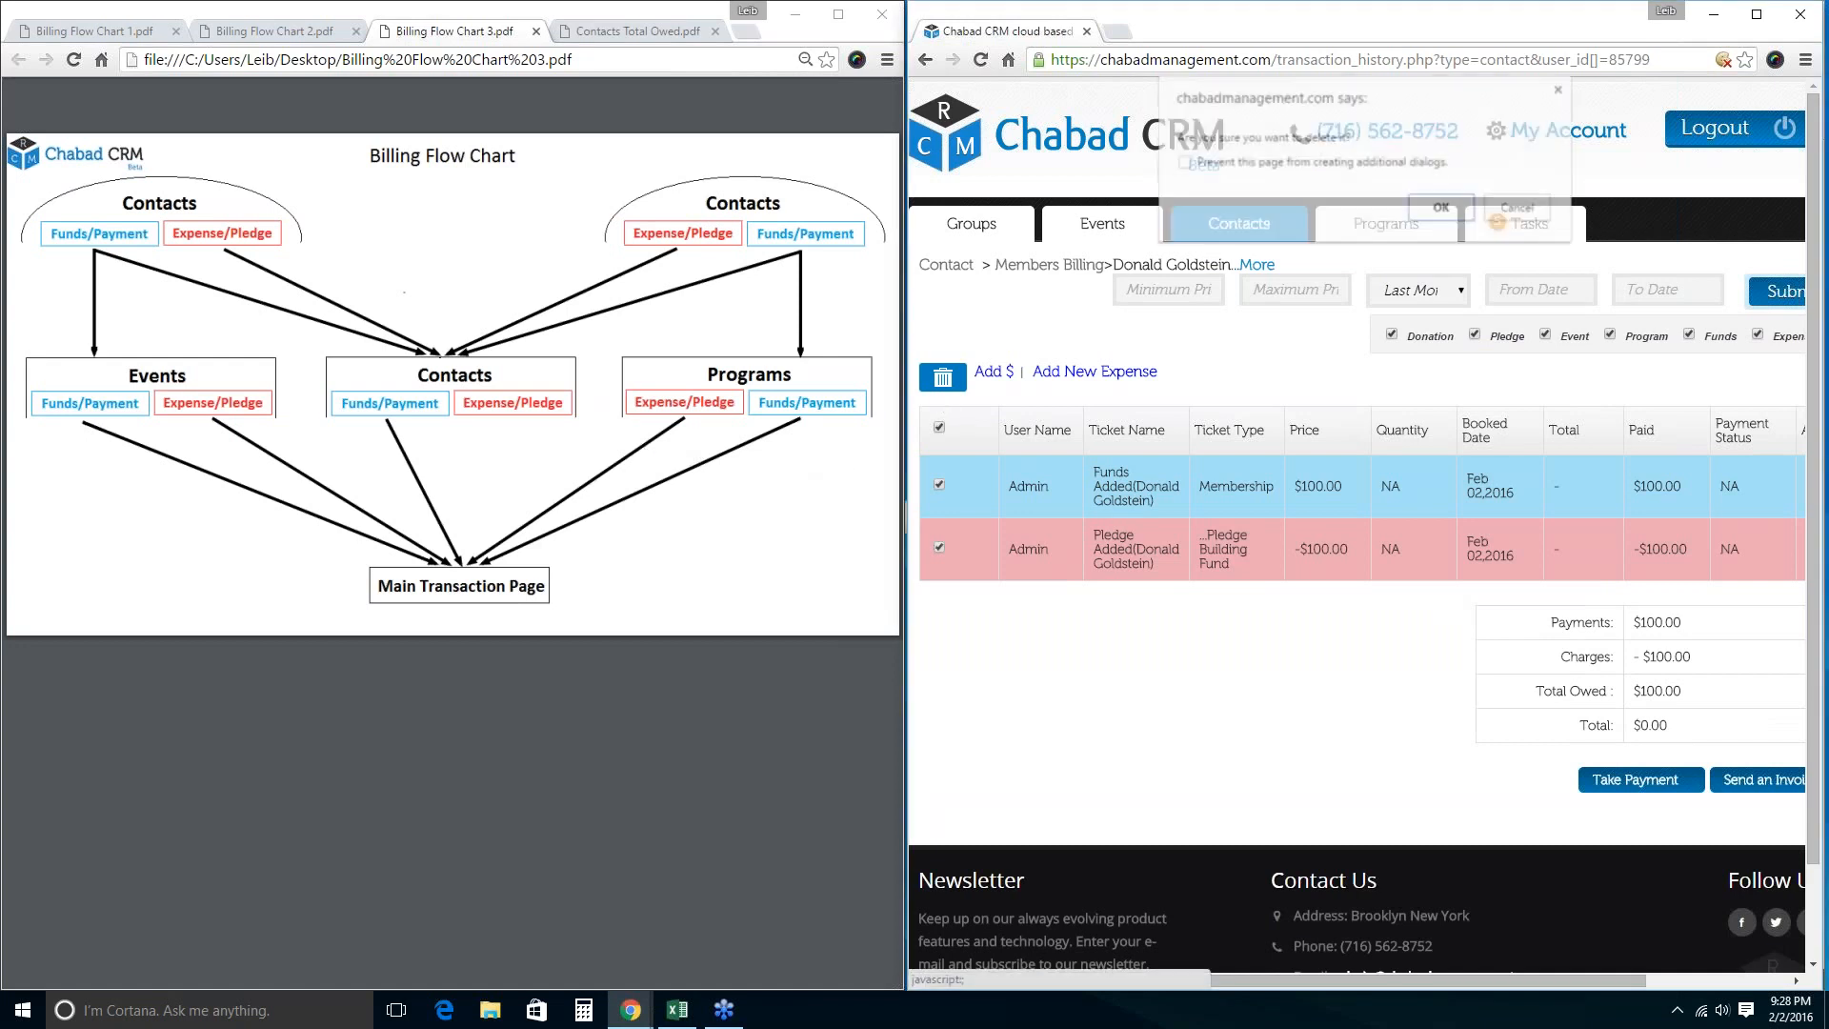
click(1441, 207)
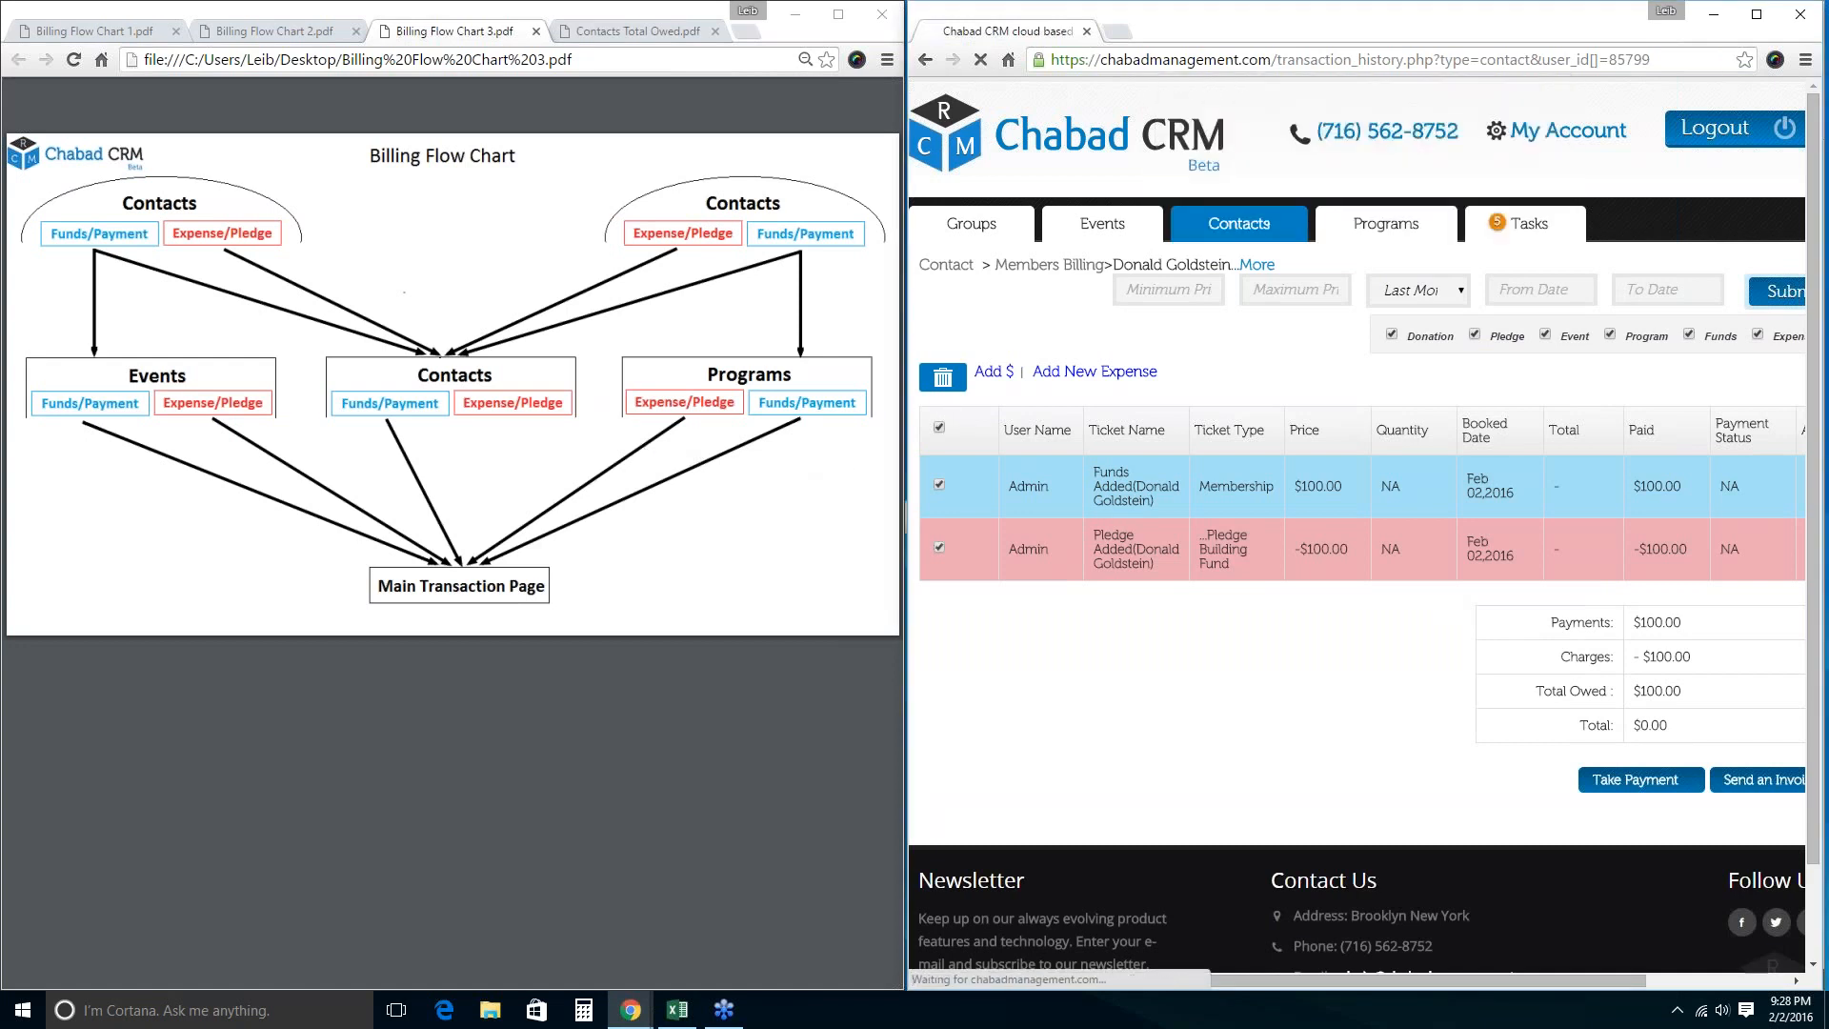
Add a new Membership expense priced at 100.
click(994, 373)
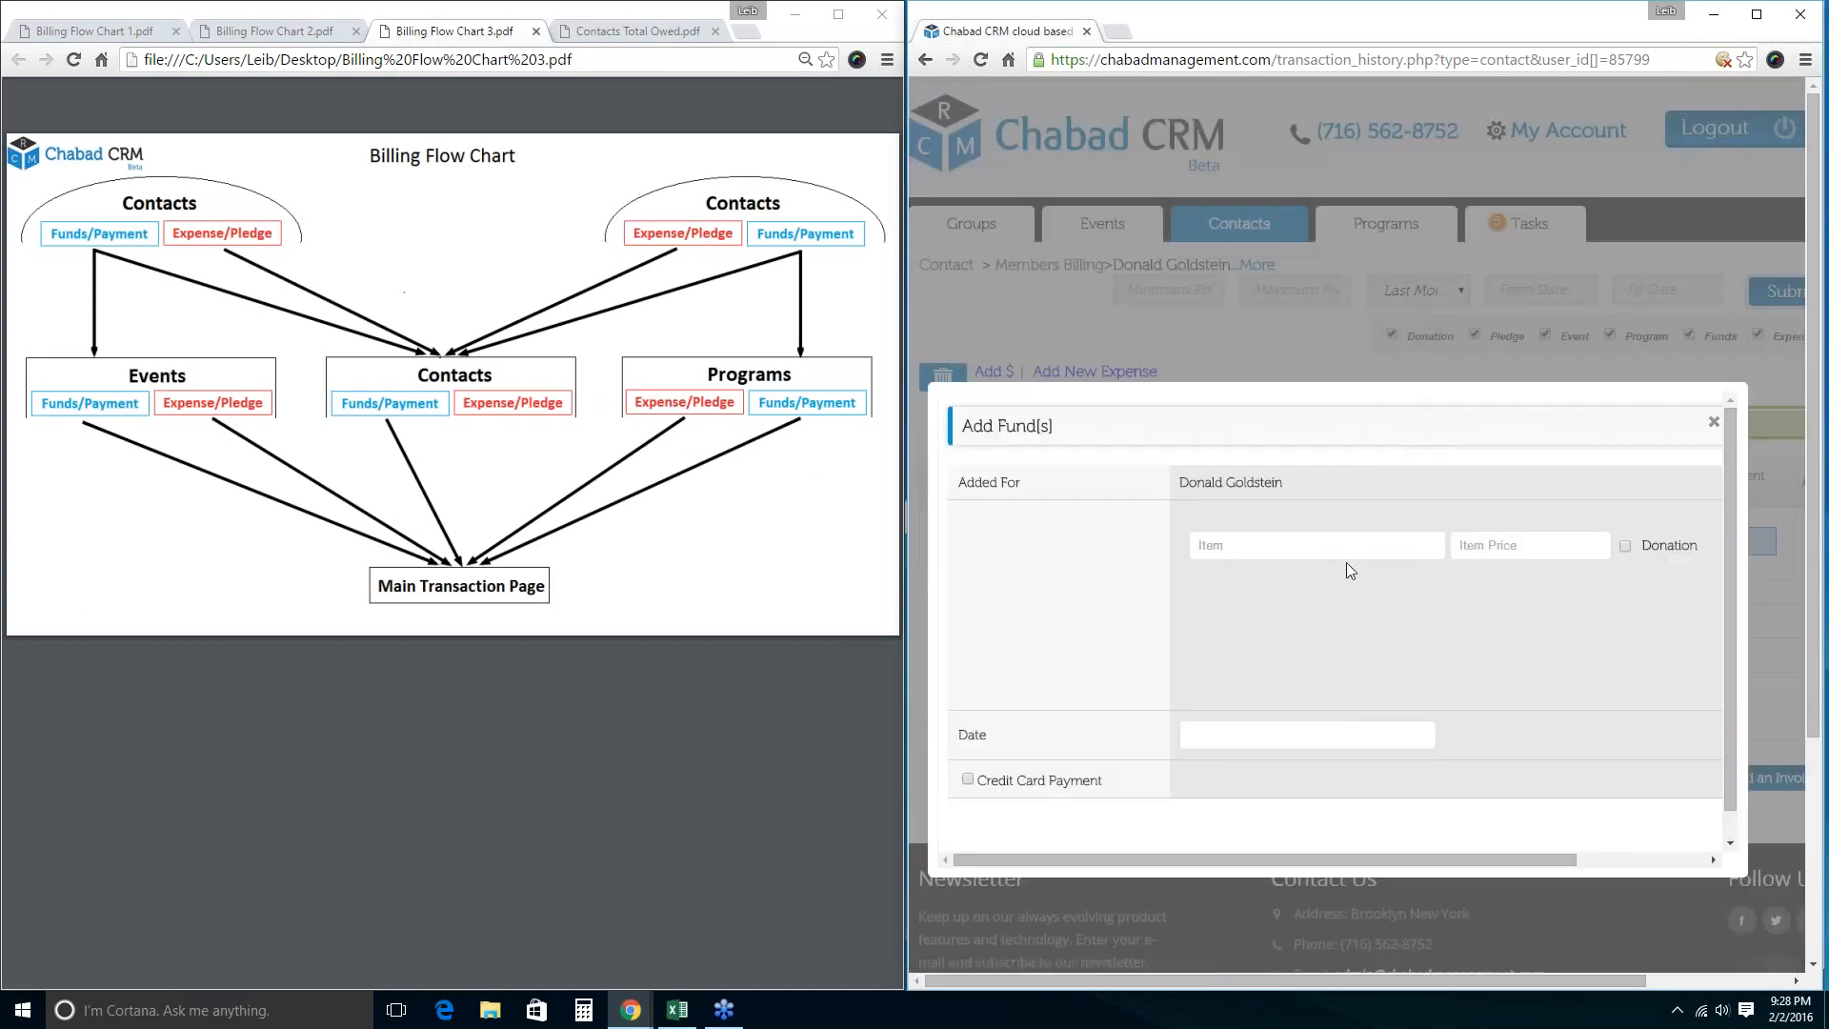
click(1714, 421)
click(1096, 371)
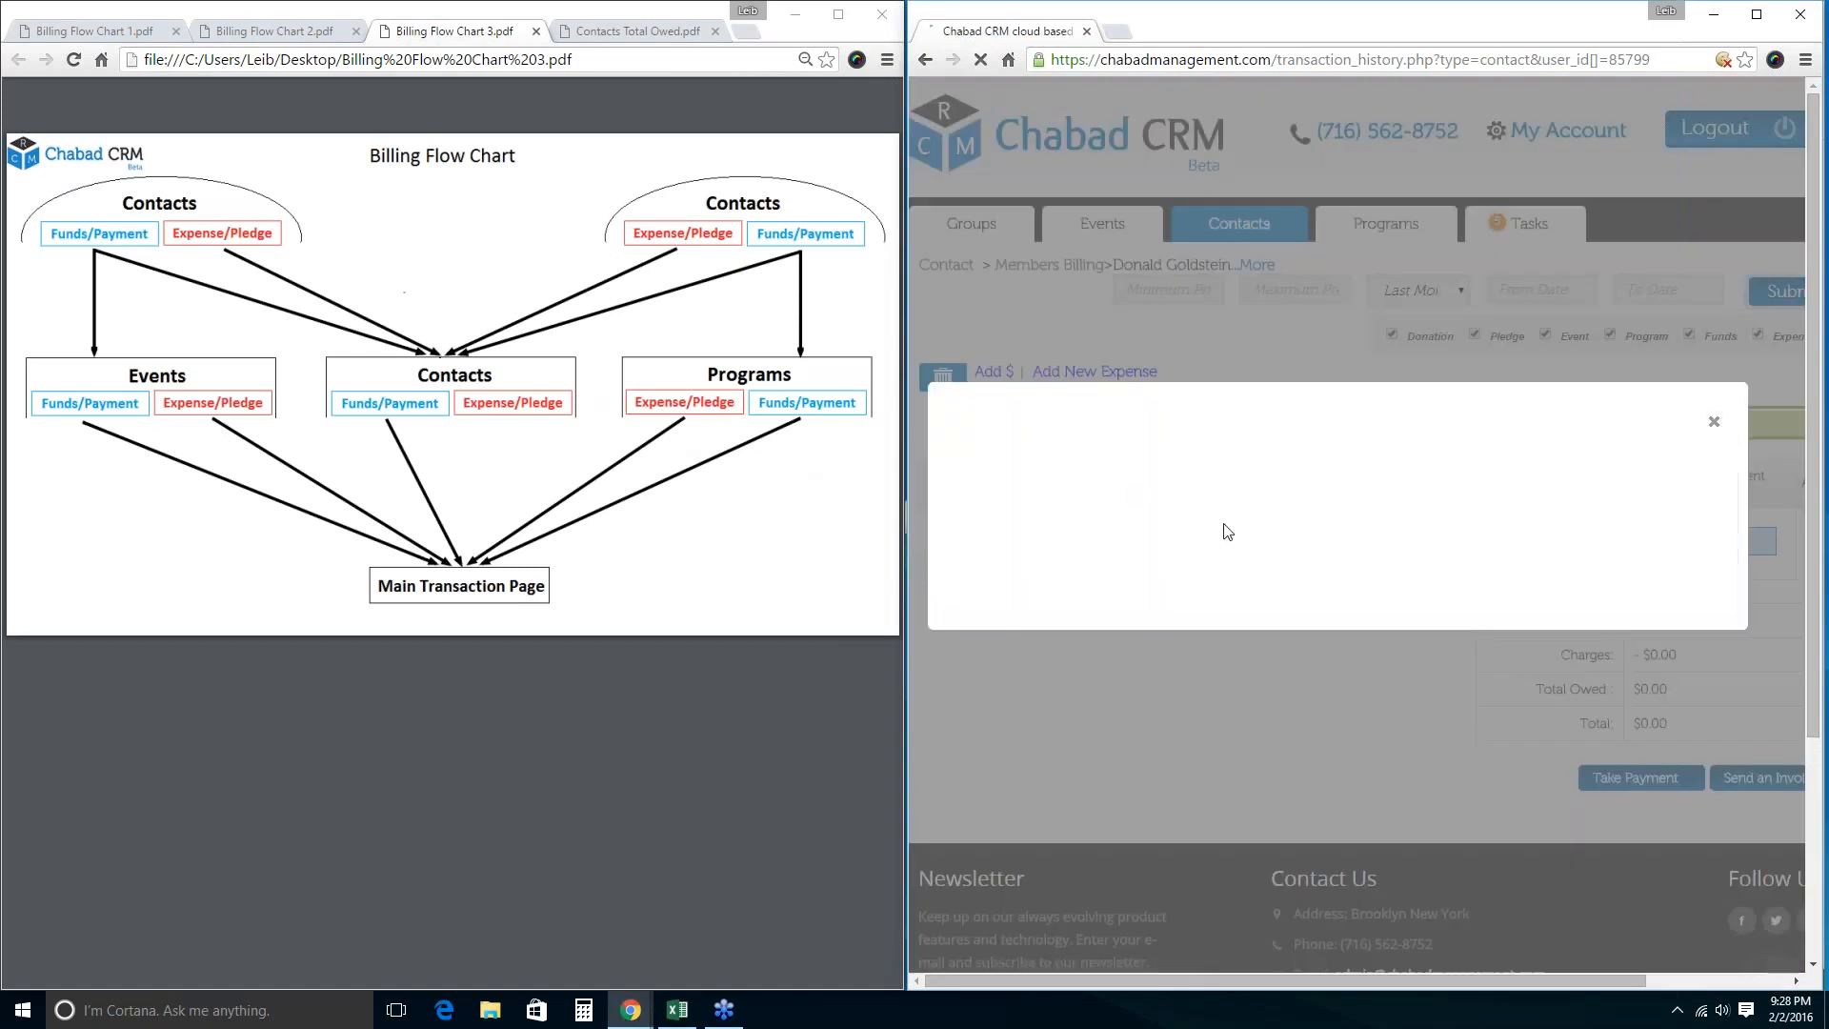
text(Me)
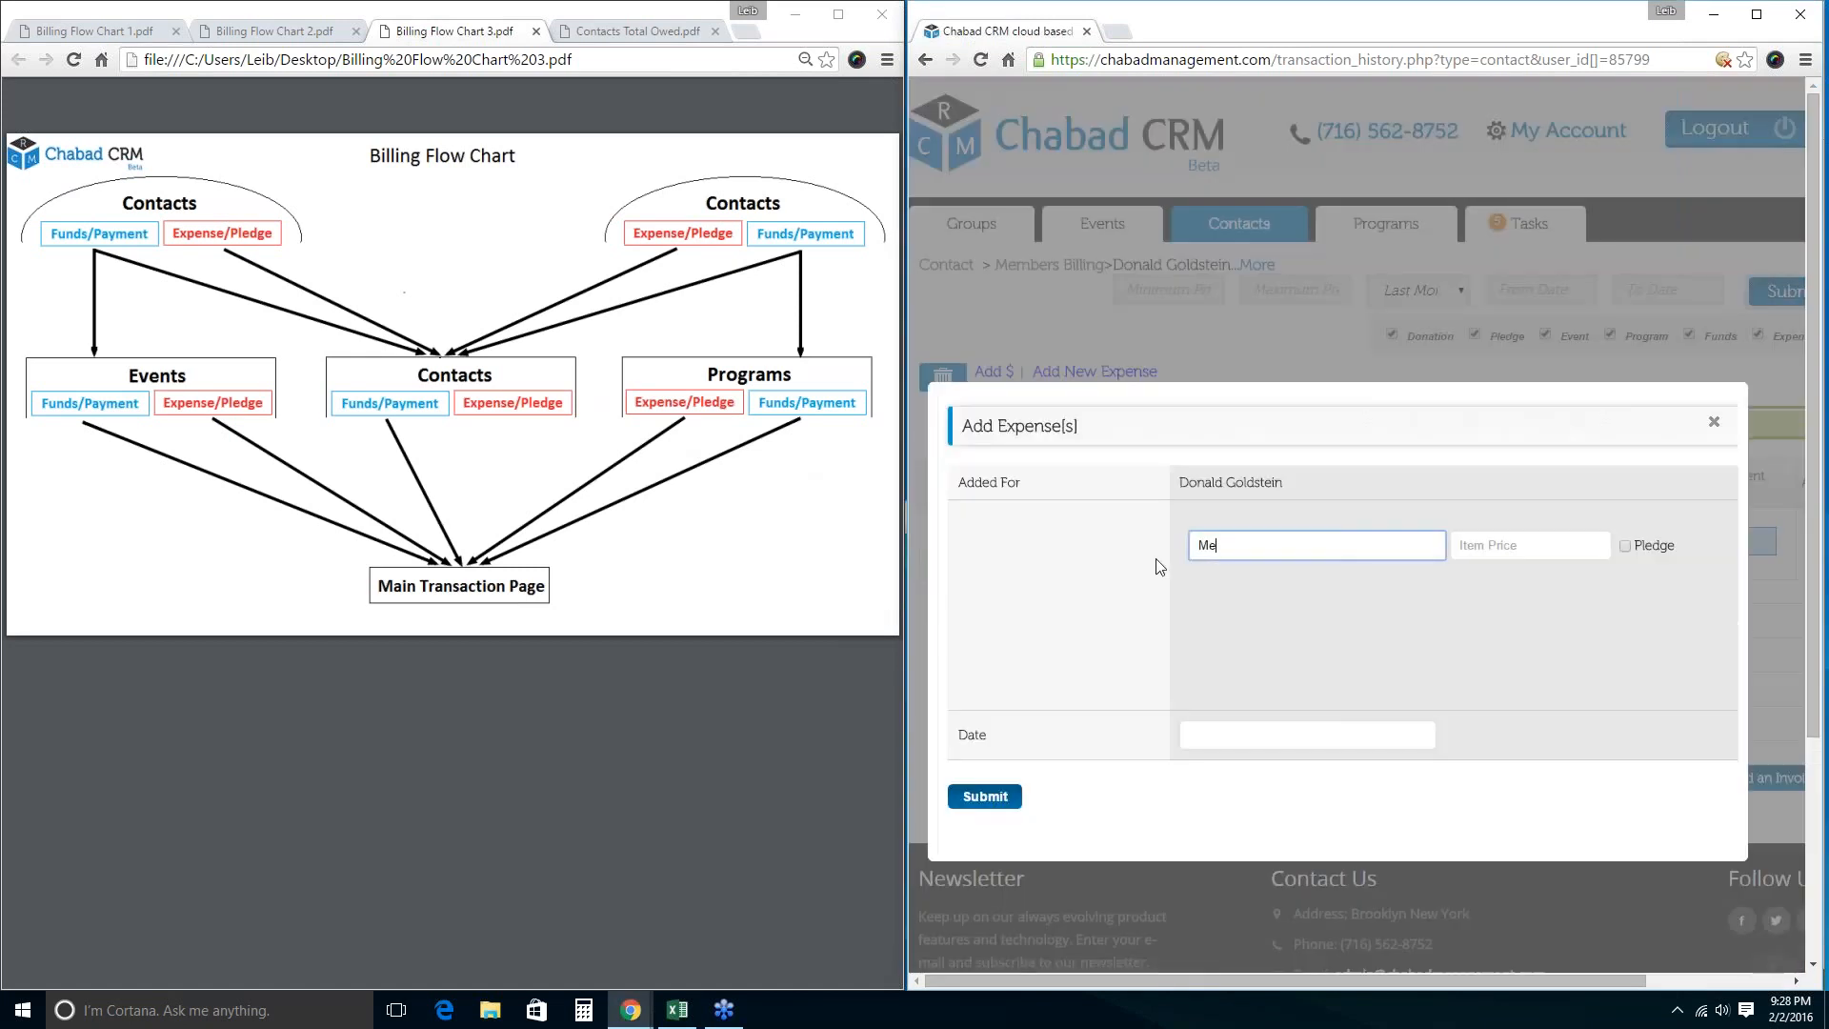
text(mbership)
key(Tab)
text(100)
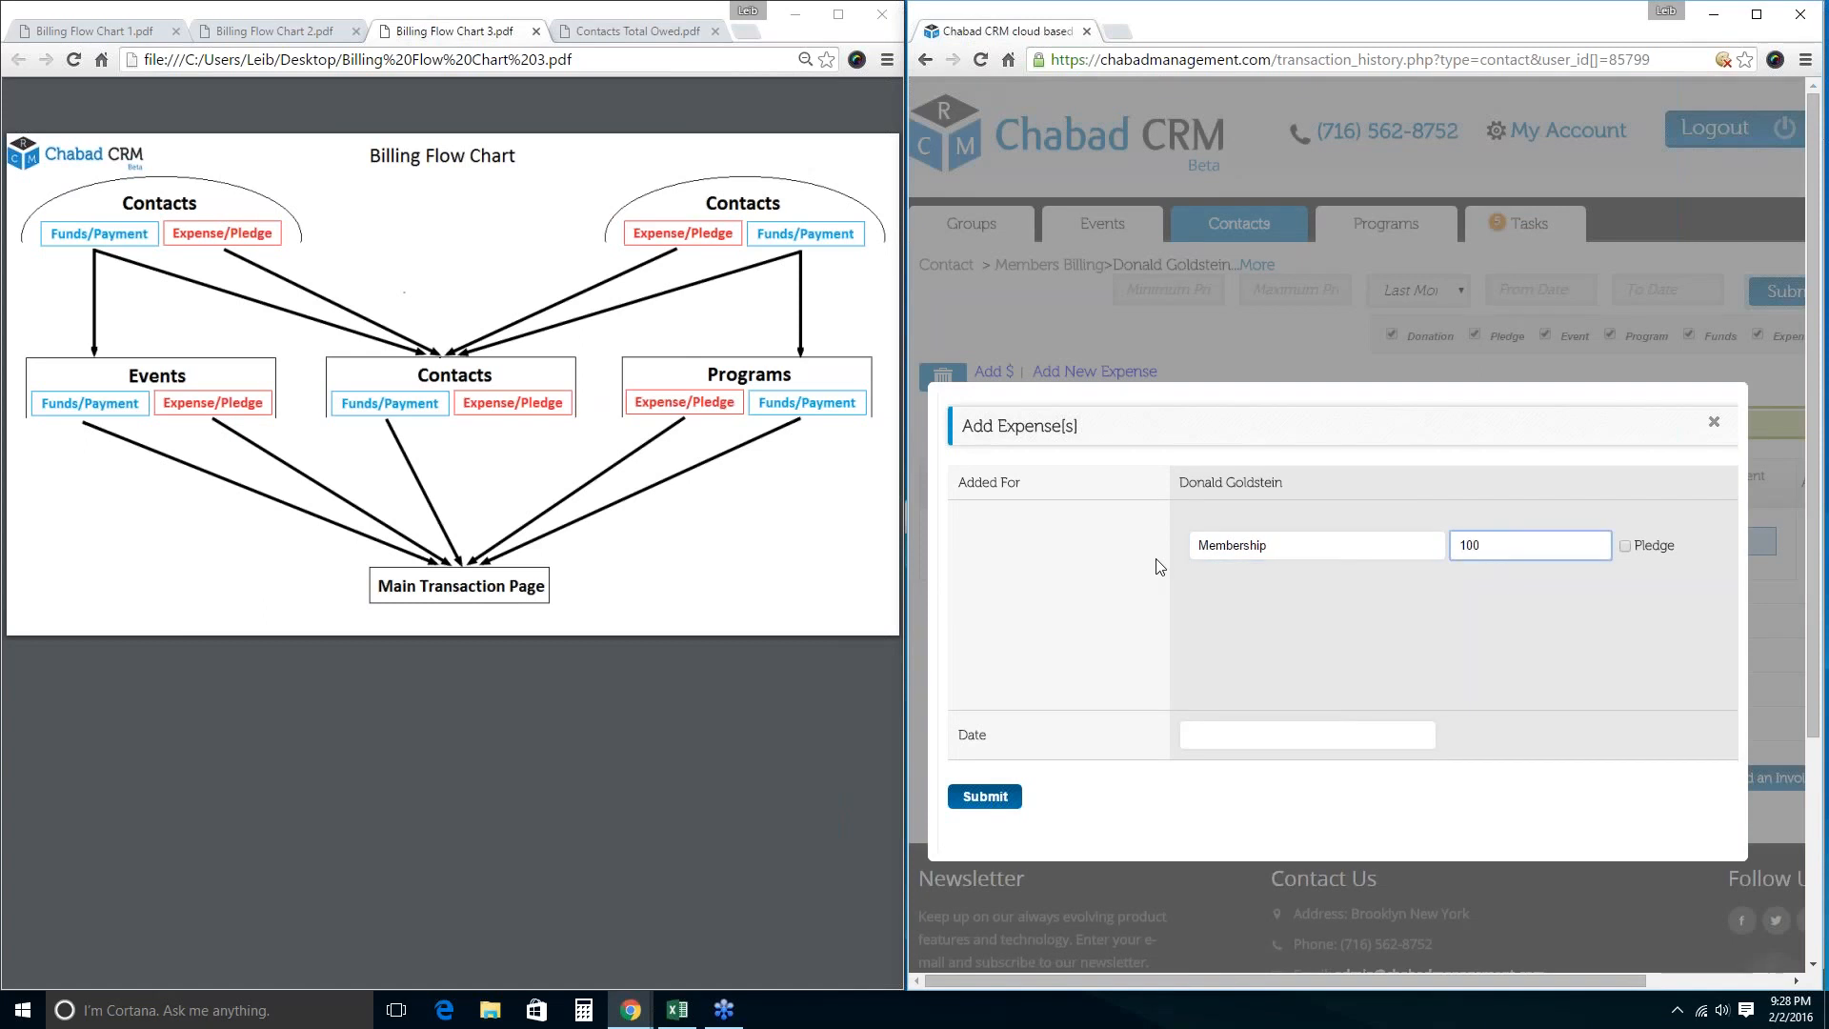
key(Return)
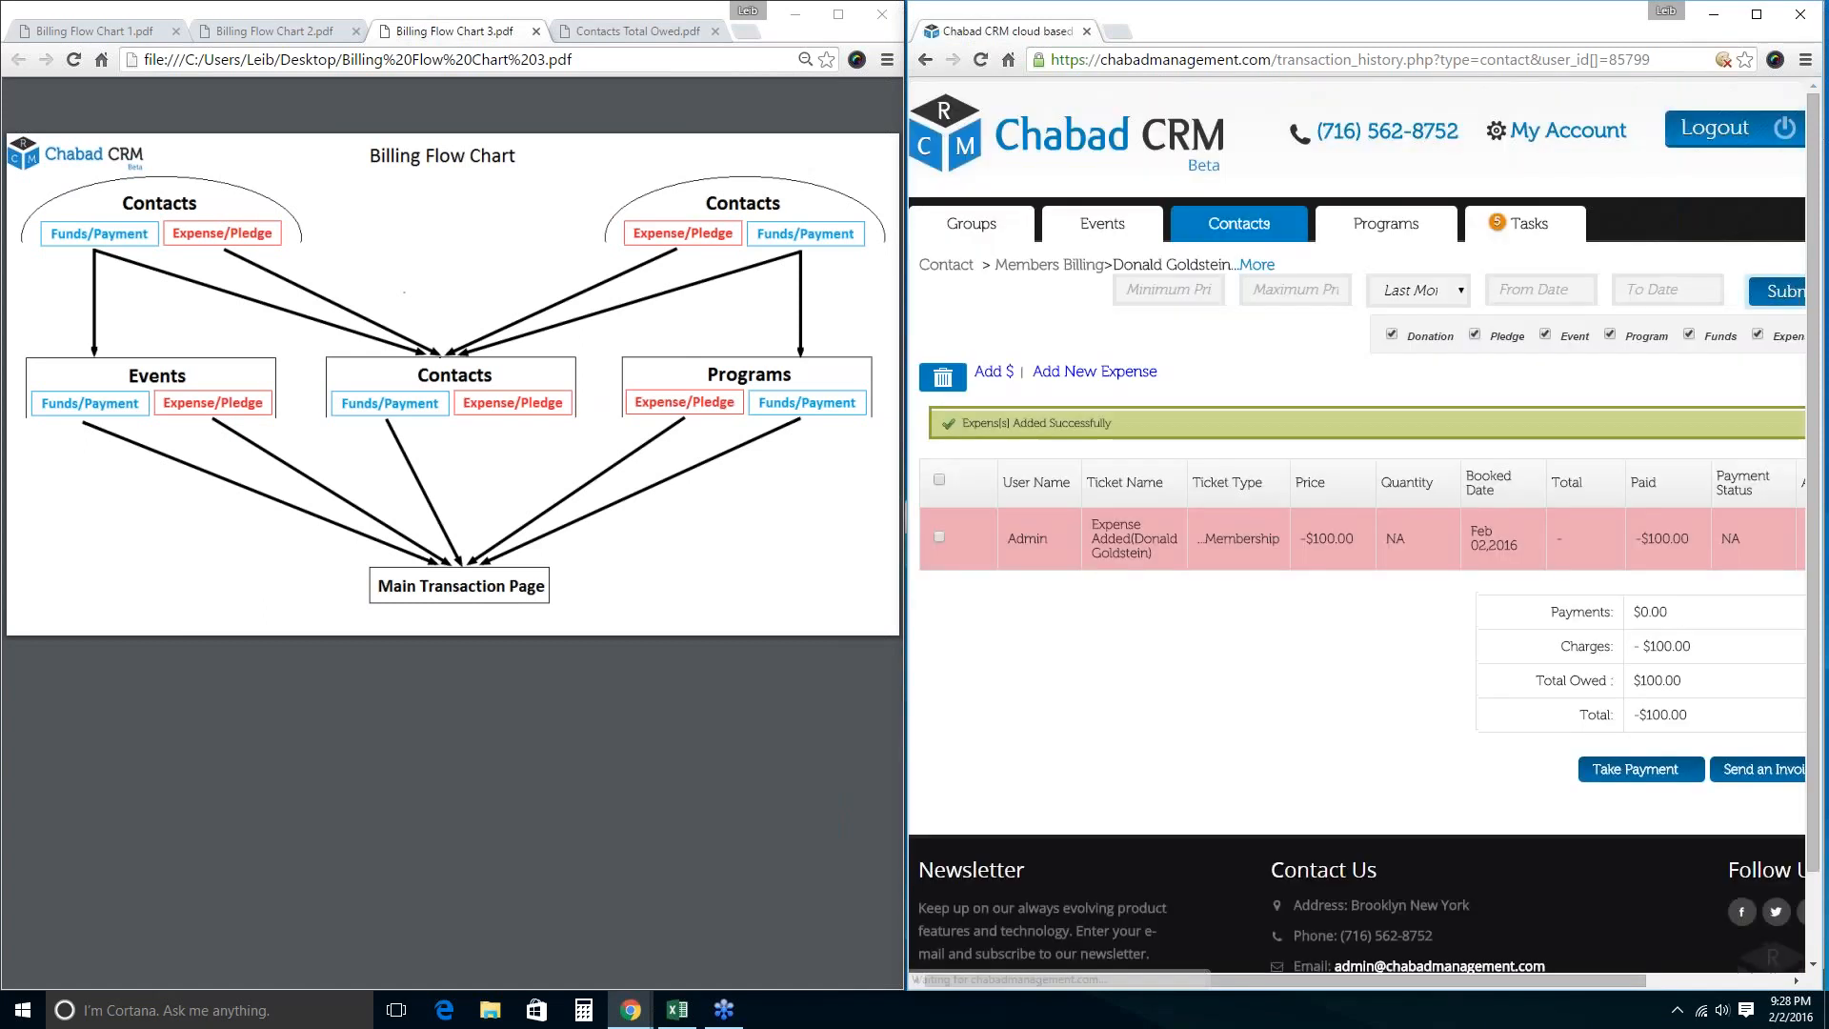
Add a Building Fund item priced at 100, marked as a donation.
click(993, 371)
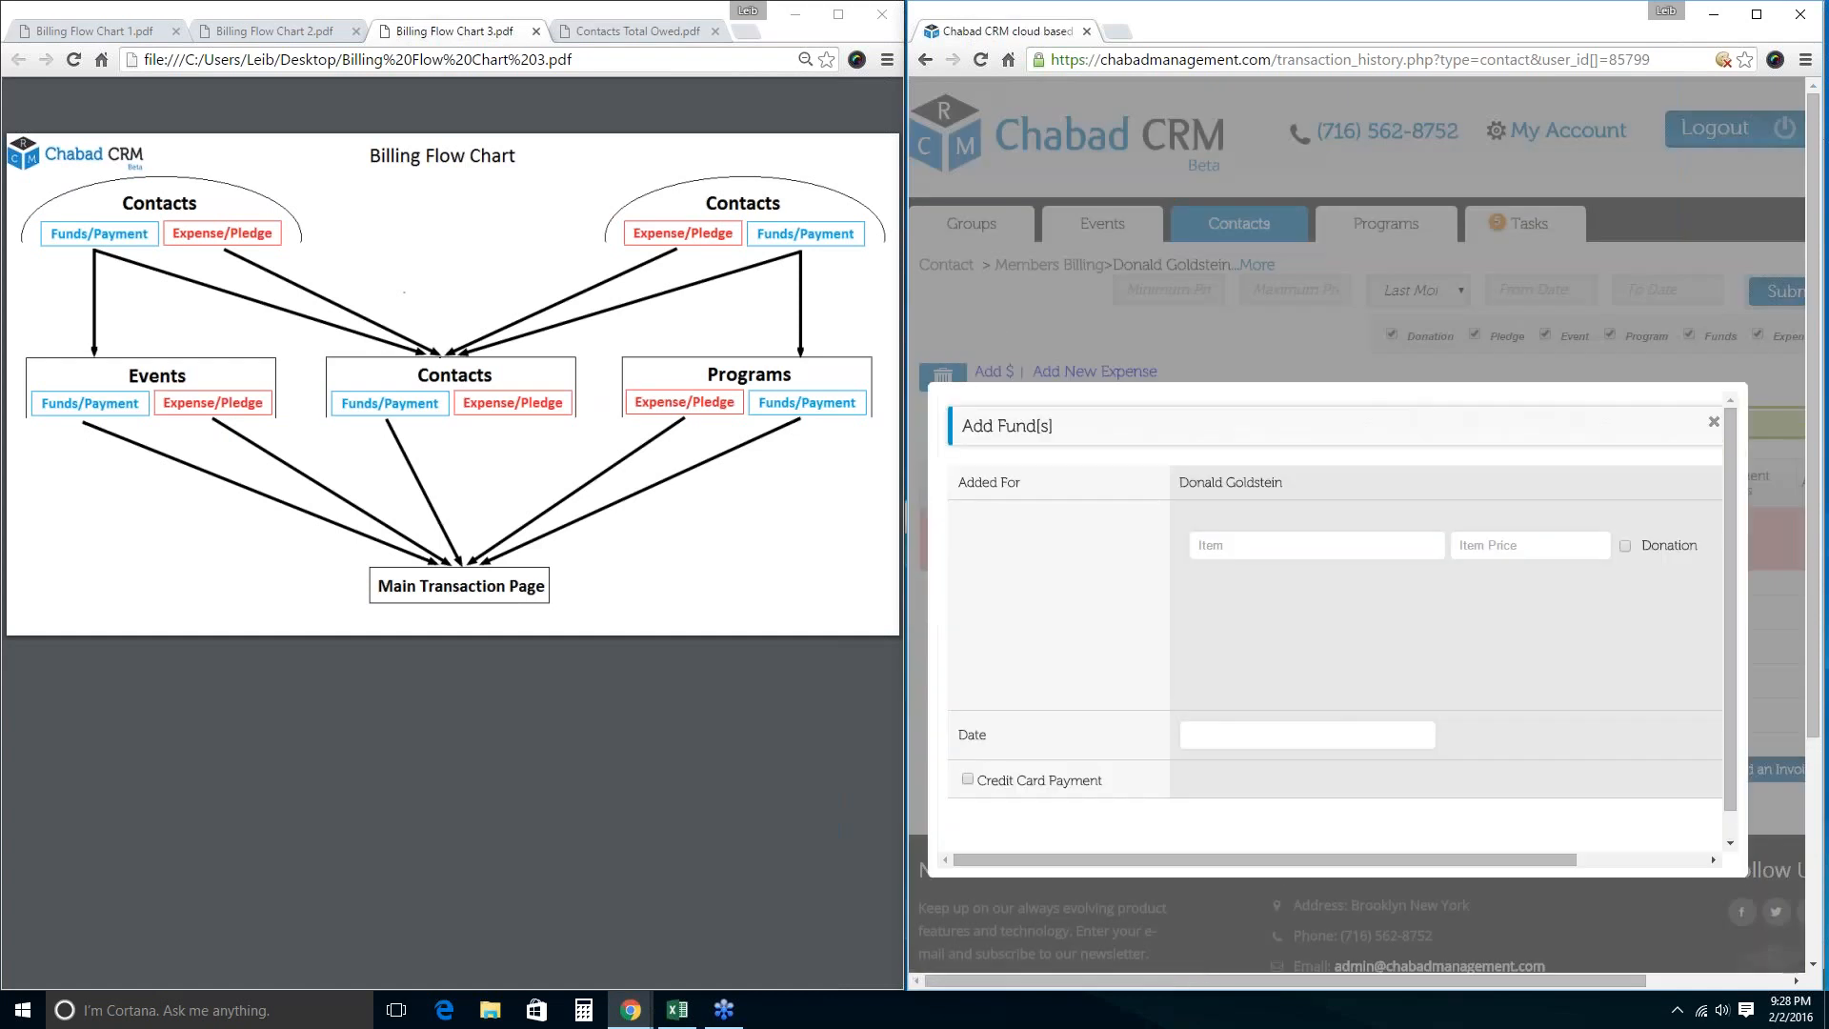
click(1264, 547)
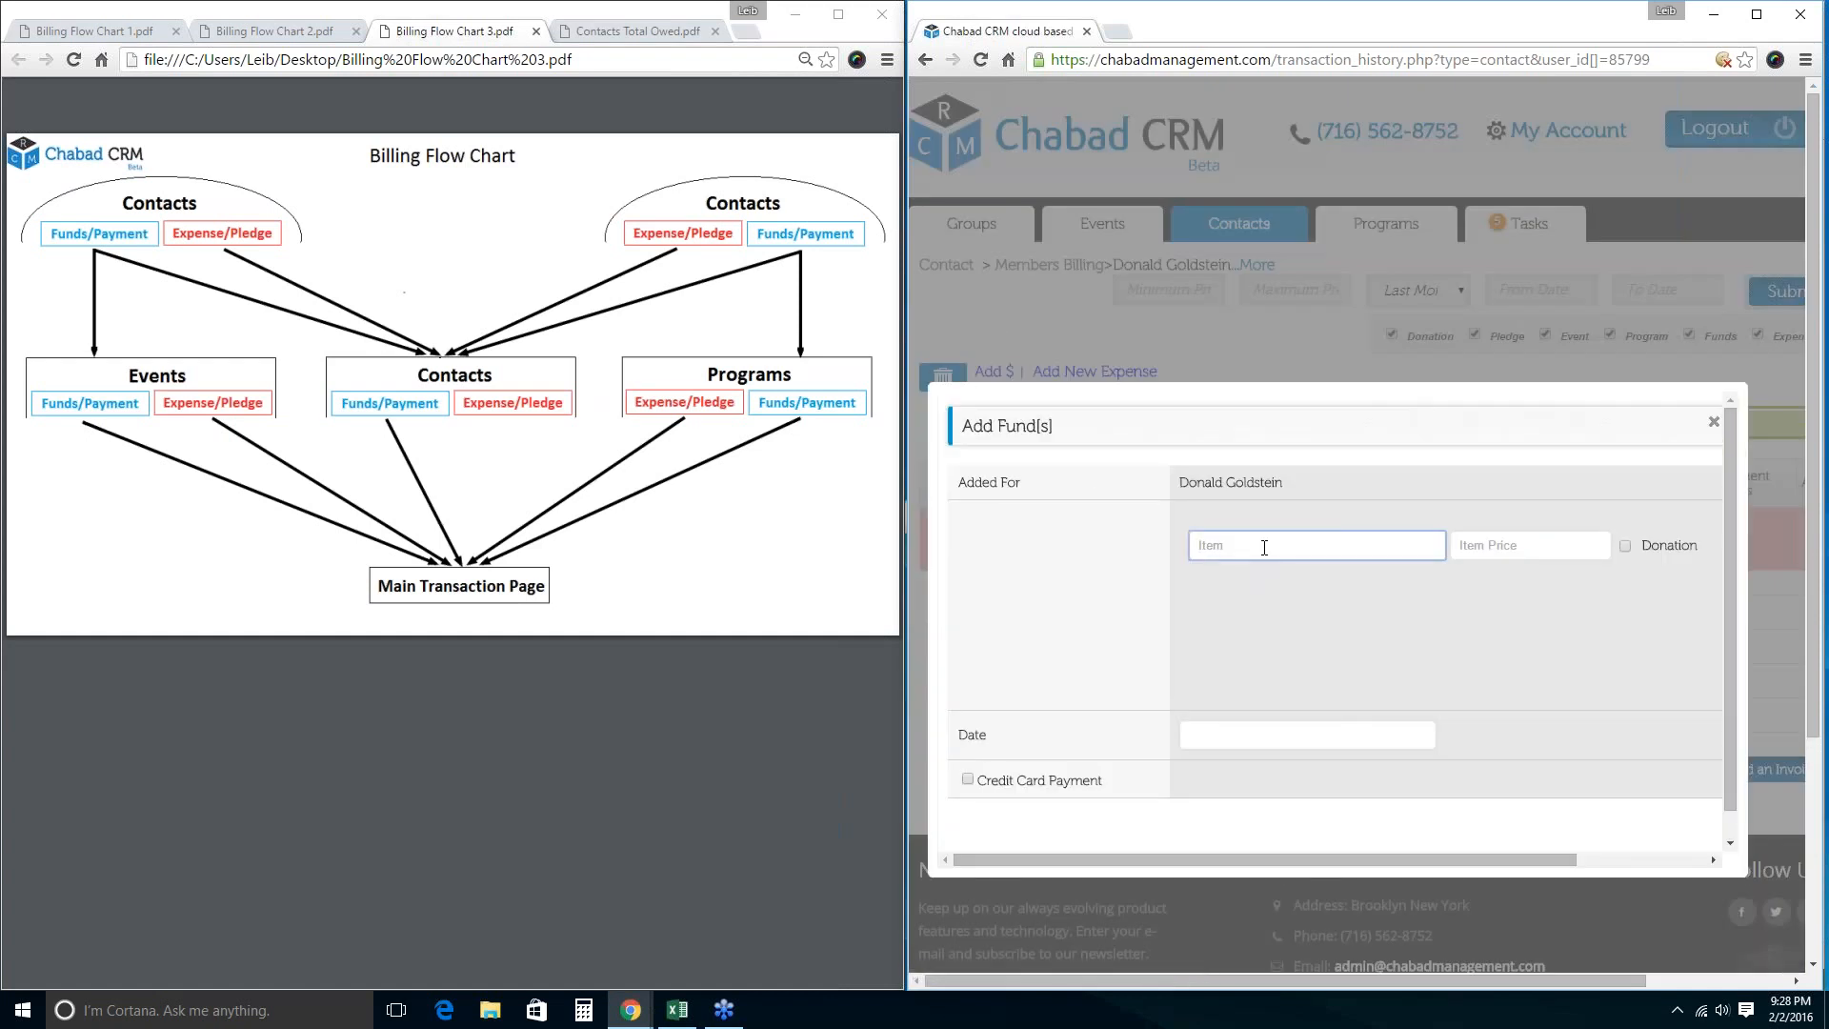
text(Building Fund)
key(Tab)
text(100)
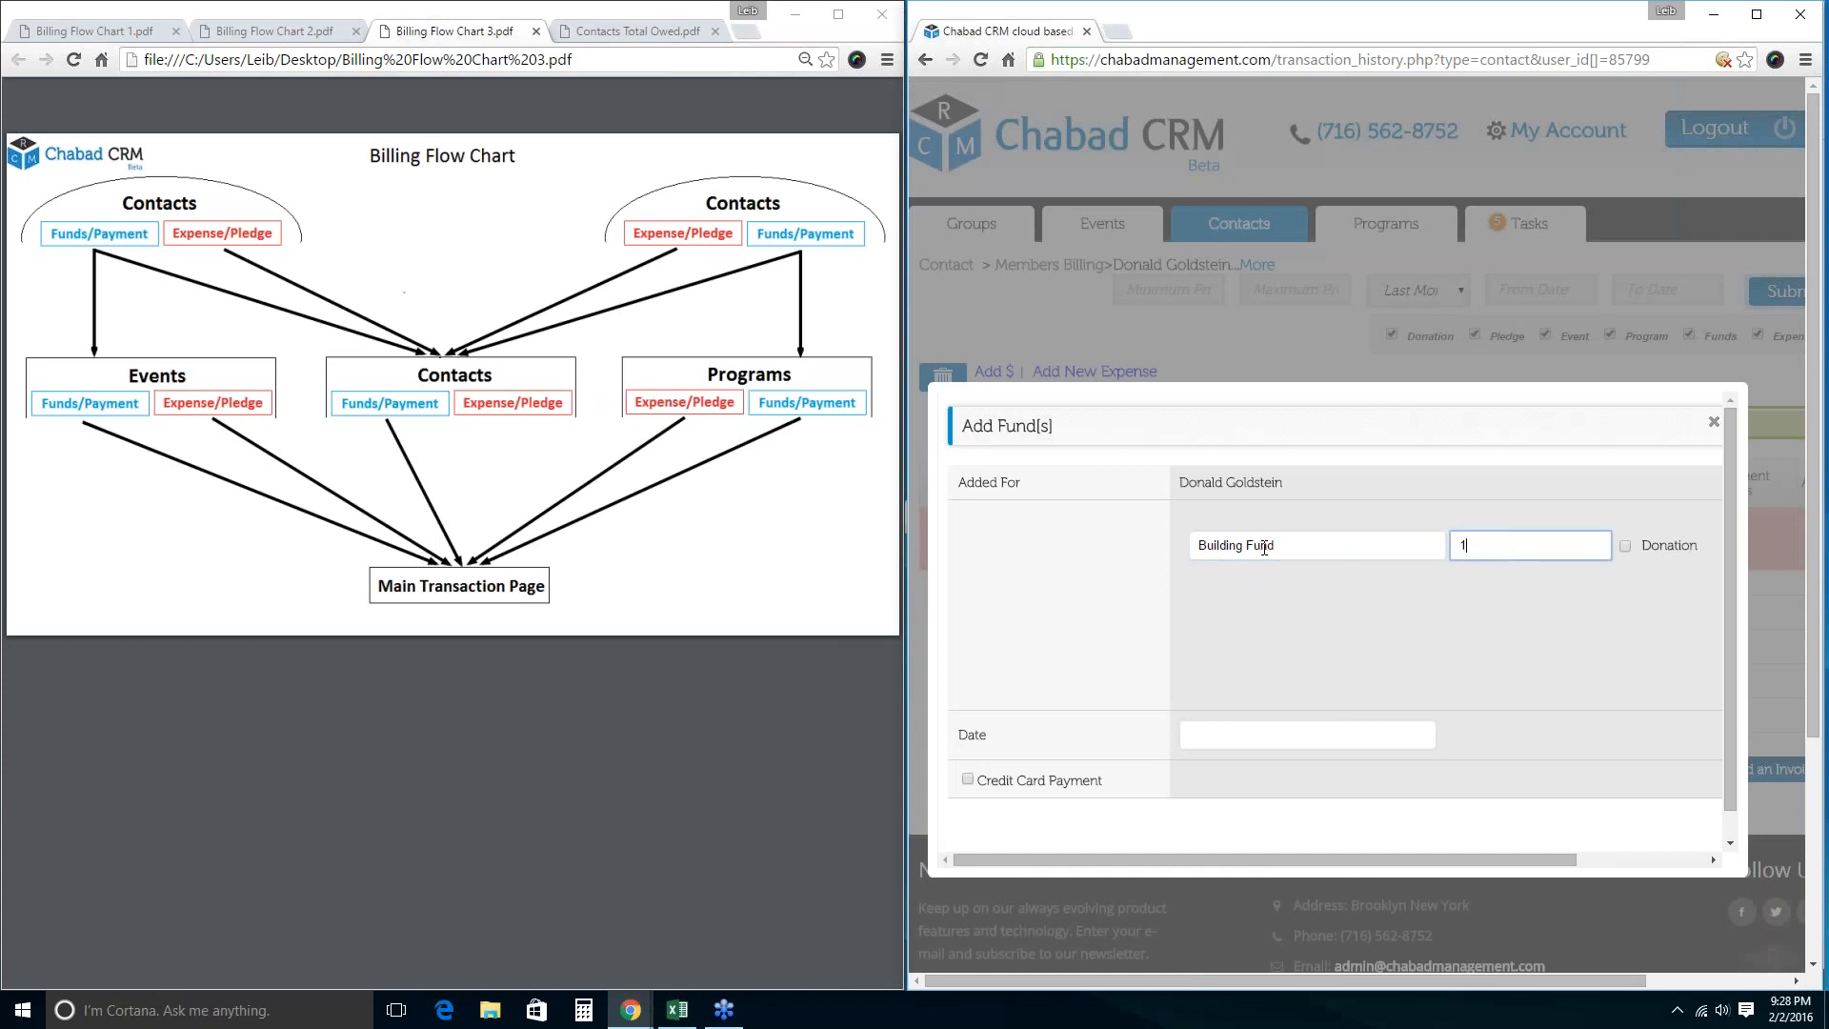
click(1625, 546)
click(1495, 552)
key(Return)
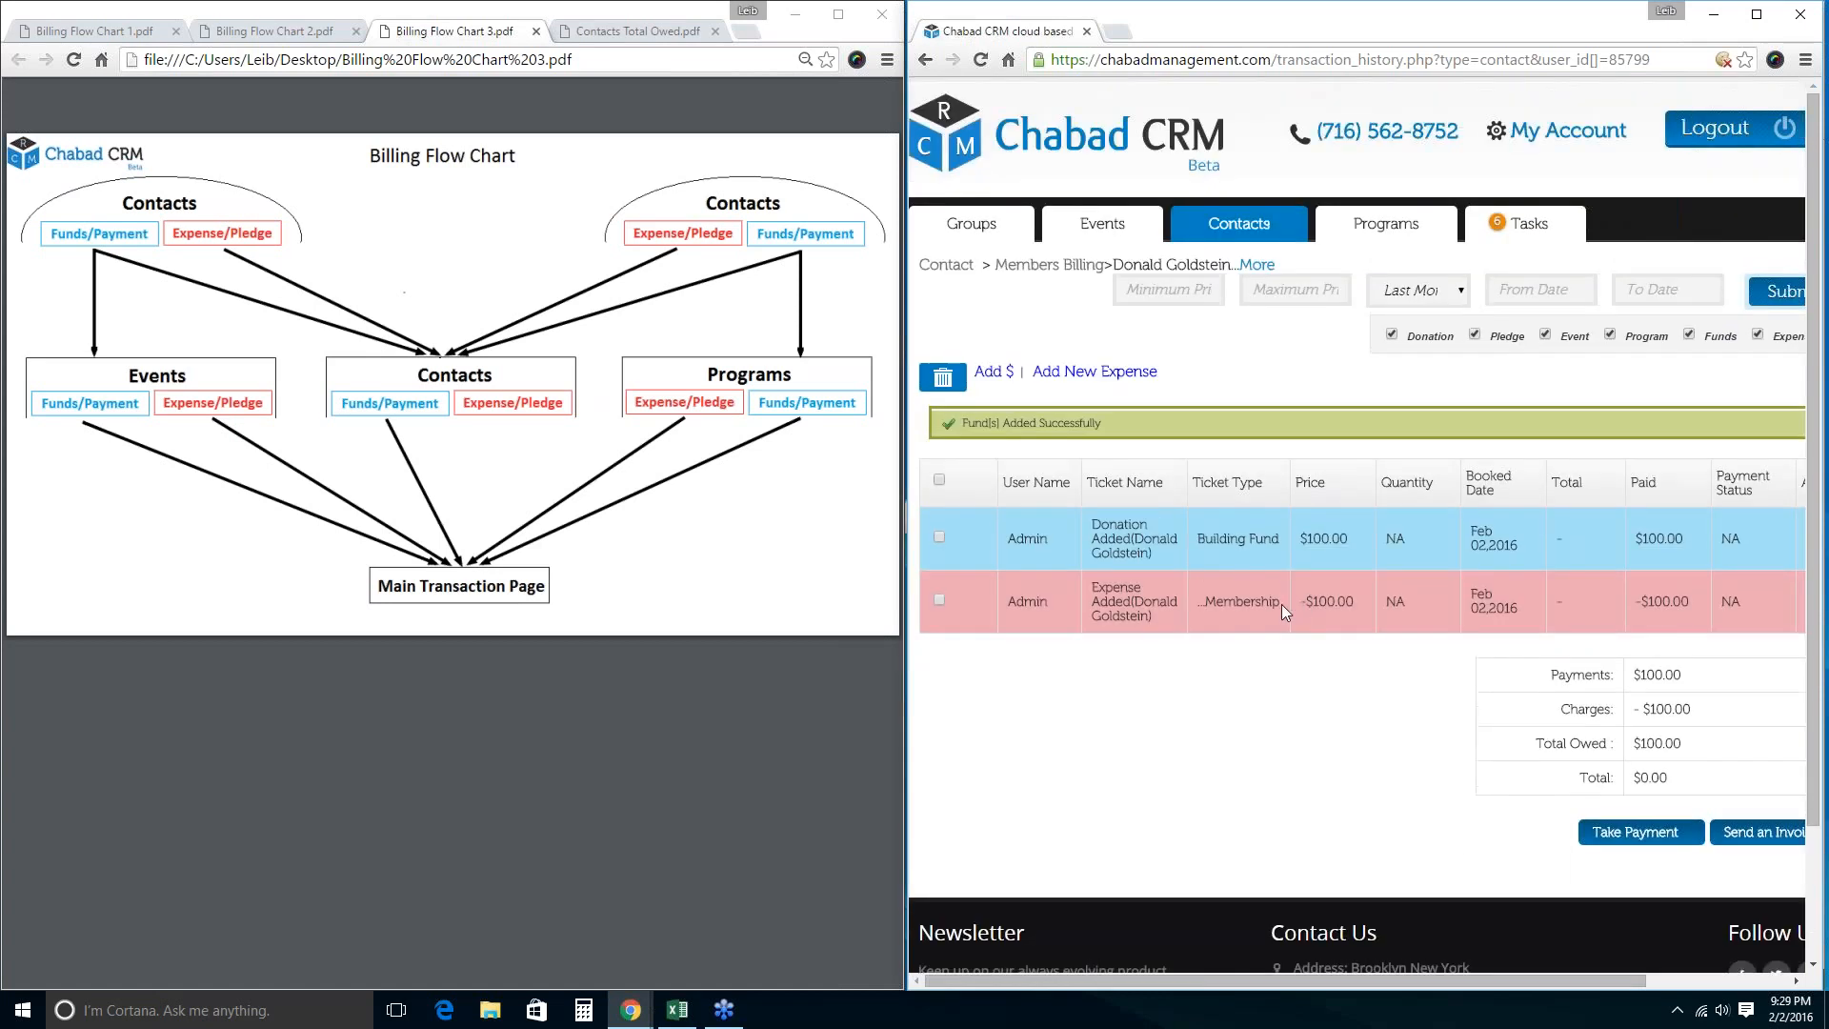
Highlight the donation's 100.00 price and the $100.00 total owed.
drag(1349, 539, 1320, 539)
double_click(1324, 541)
drag(1683, 744, 1632, 744)
click(1398, 687)
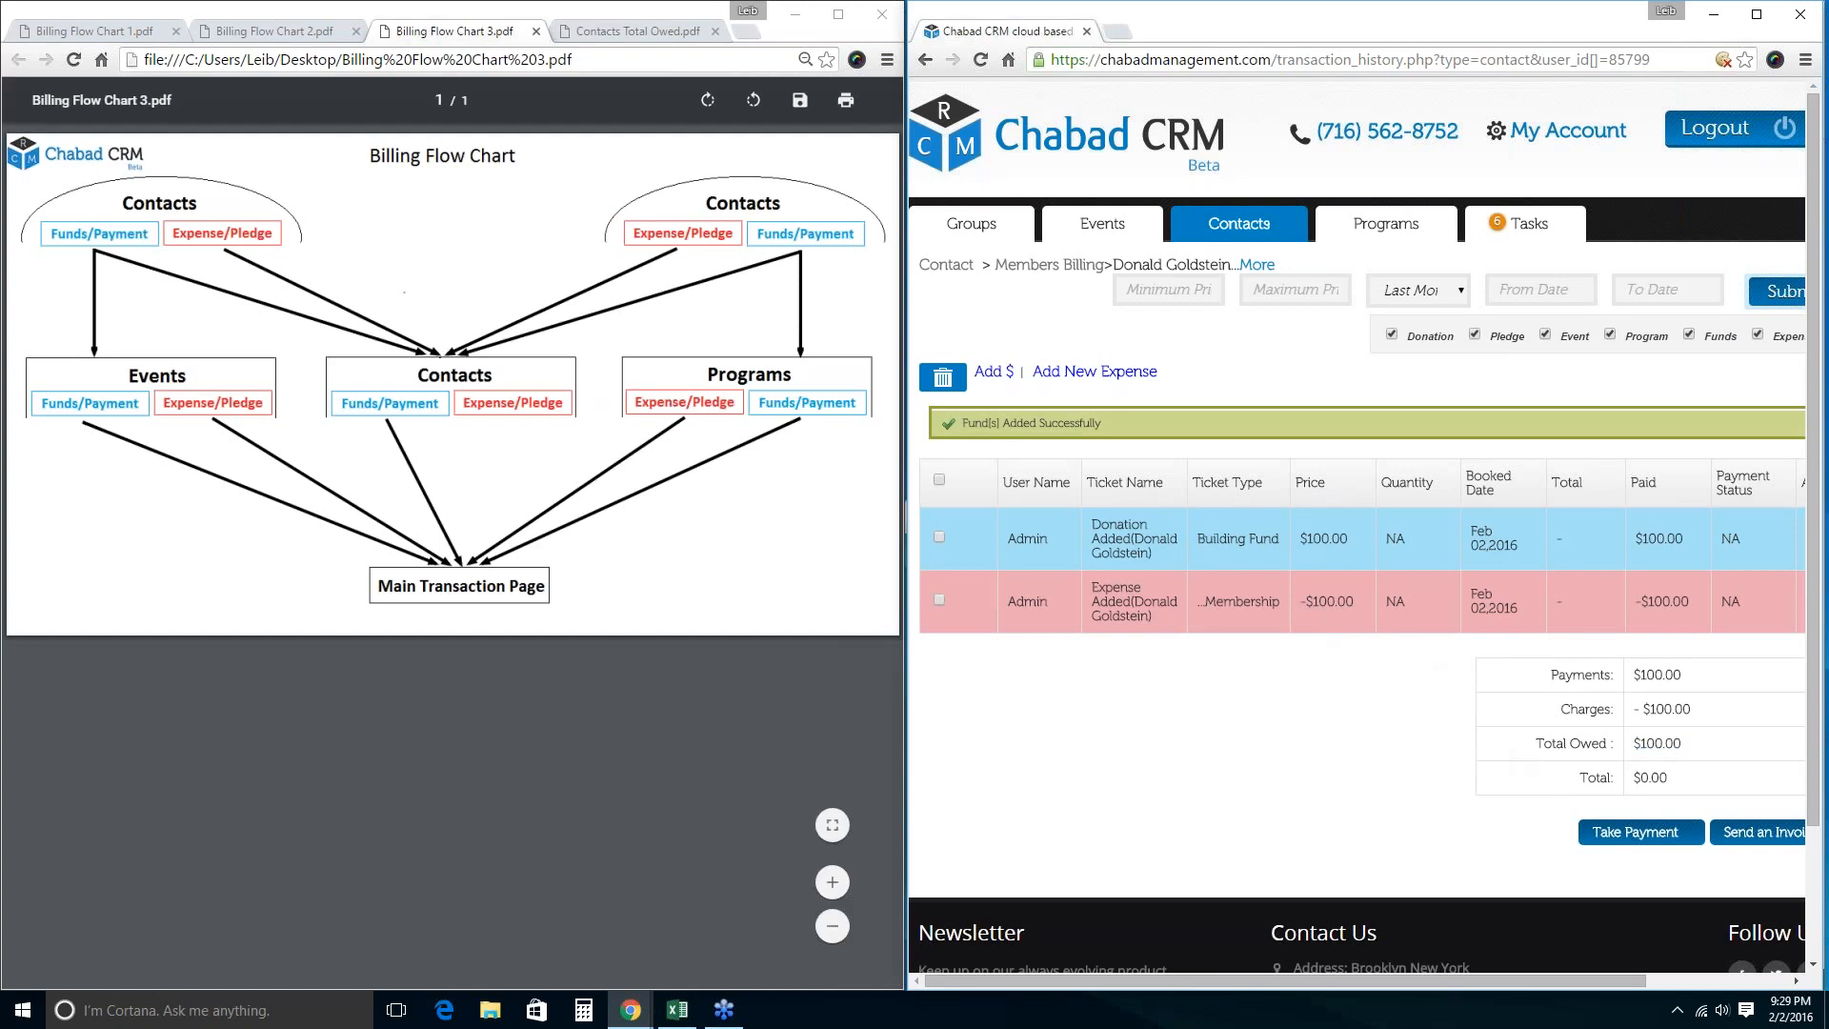
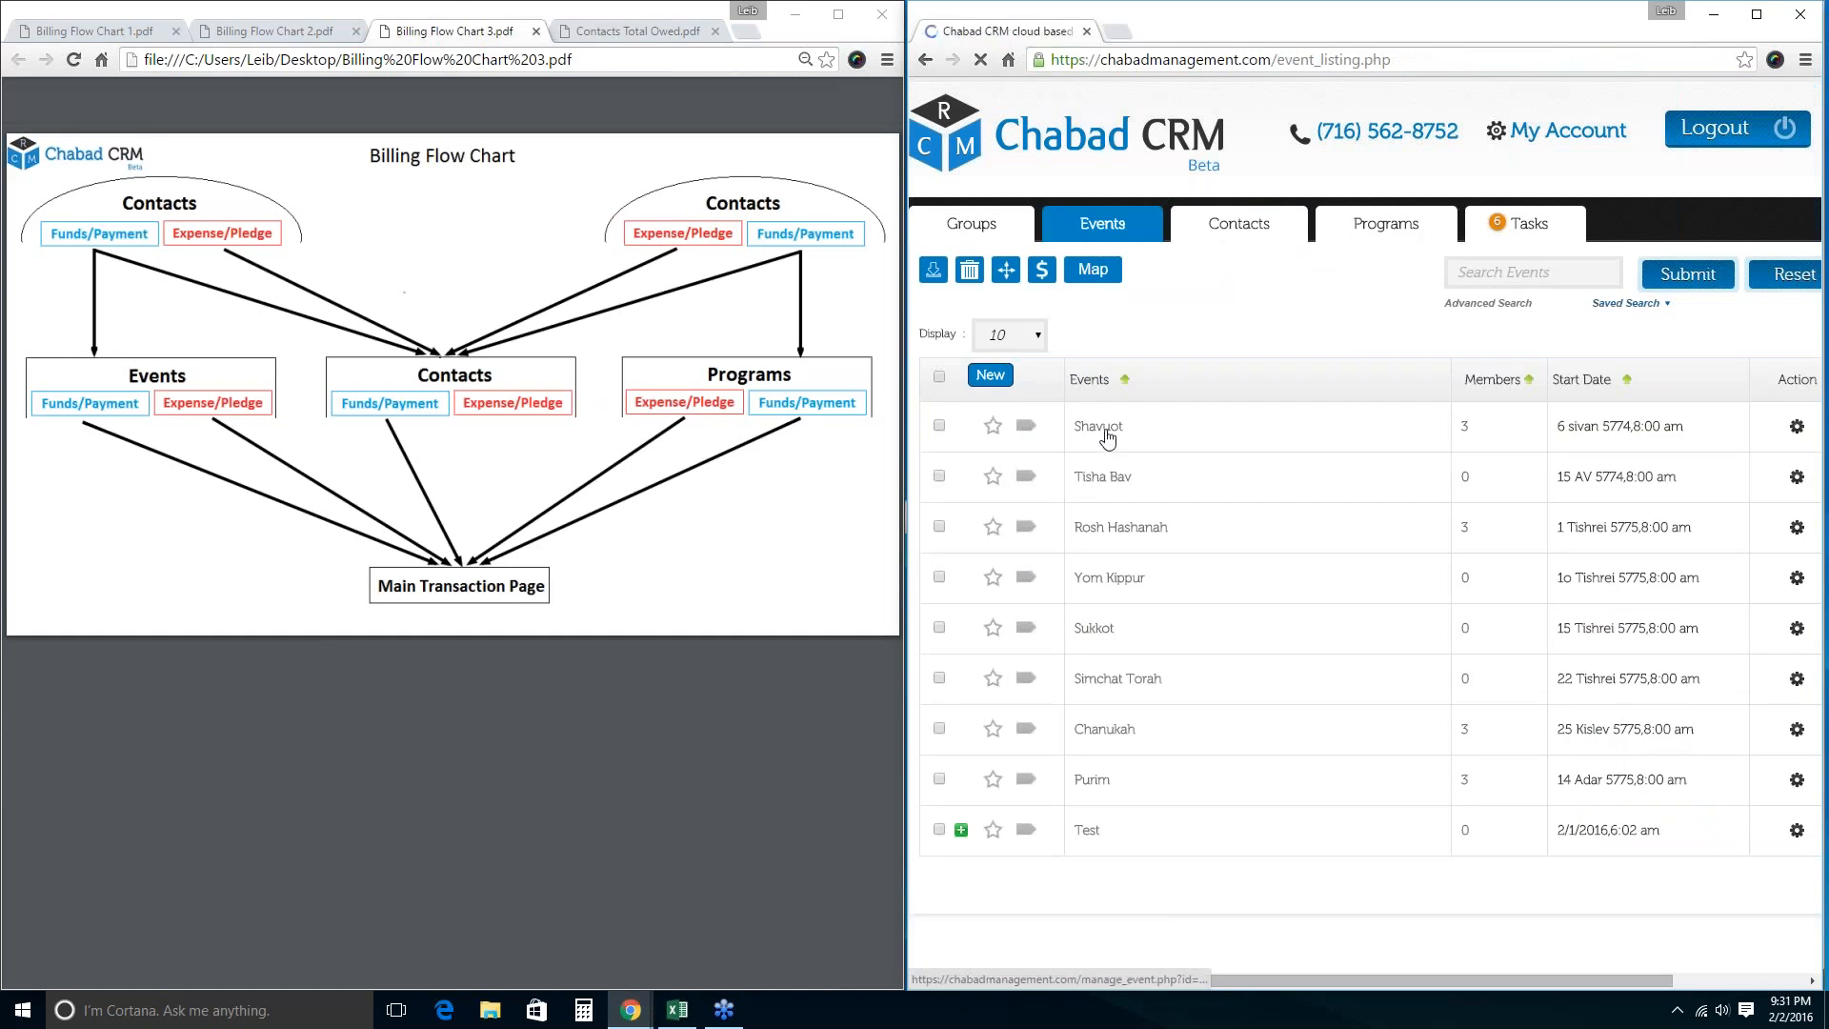
Open the first Shavuot member's billing page, which shows no transactions and $0.00 owed.
click(1105, 434)
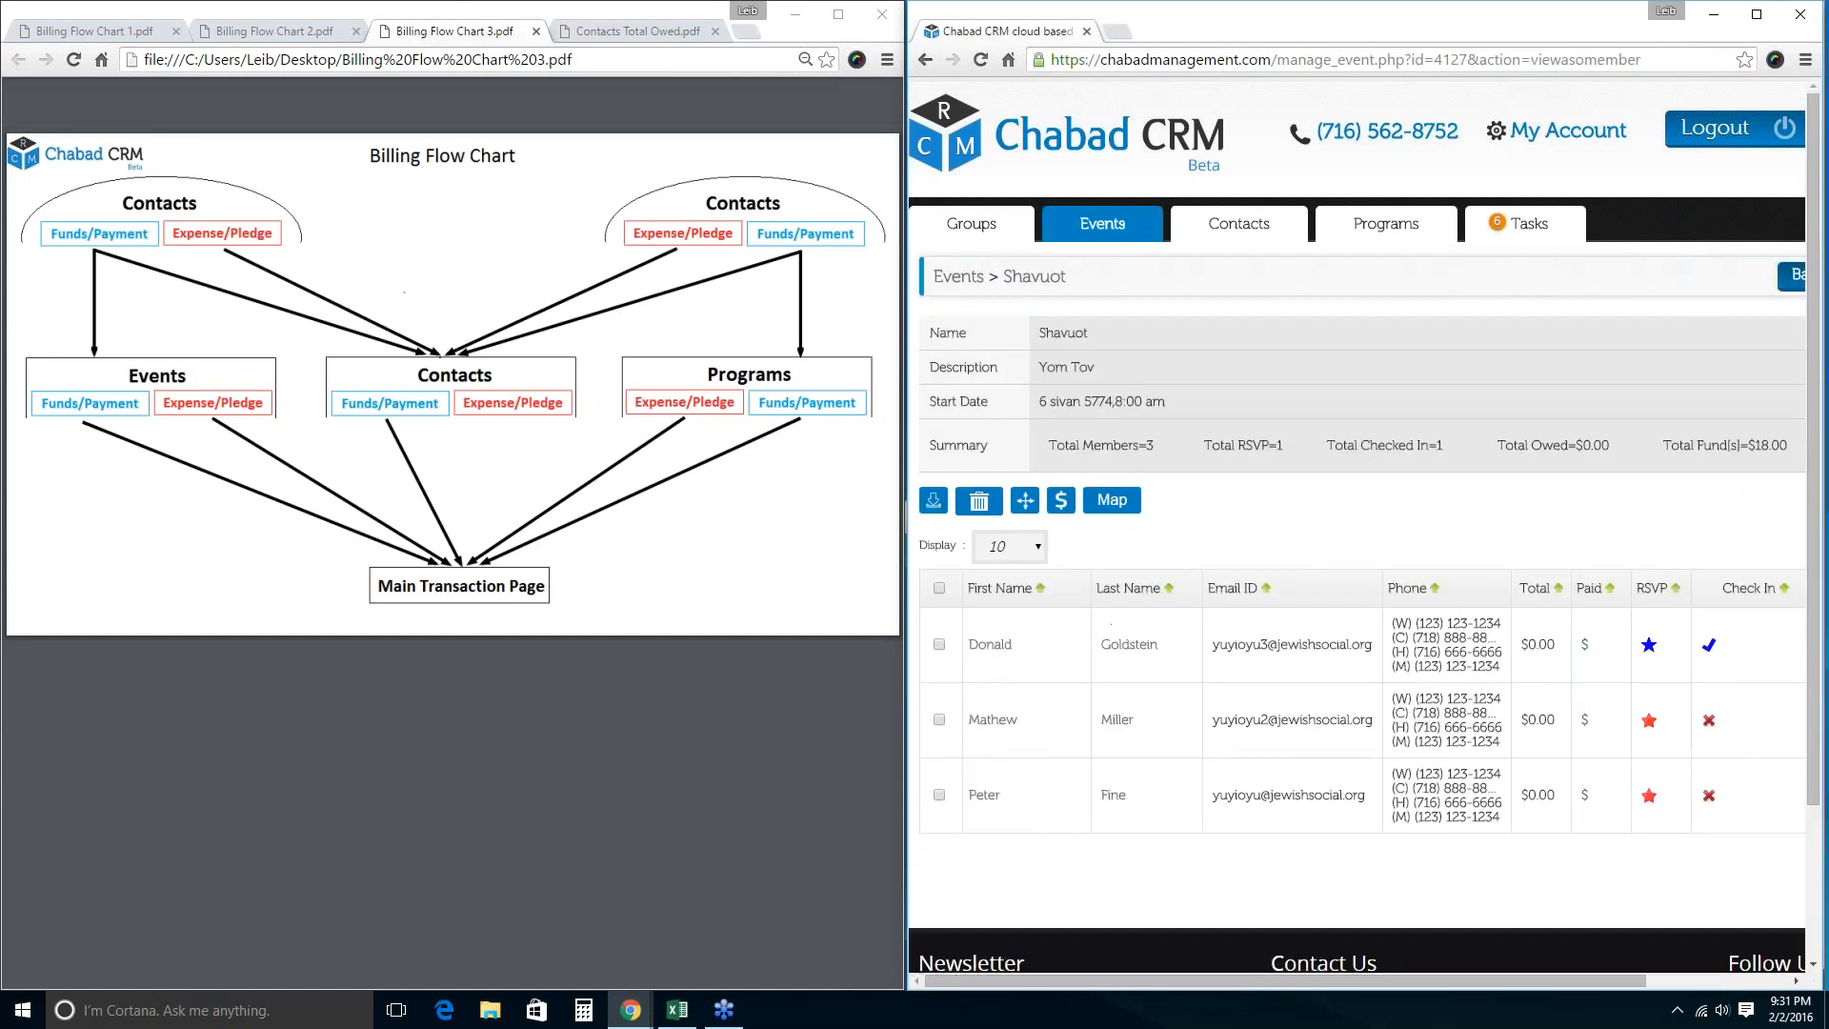
click(996, 645)
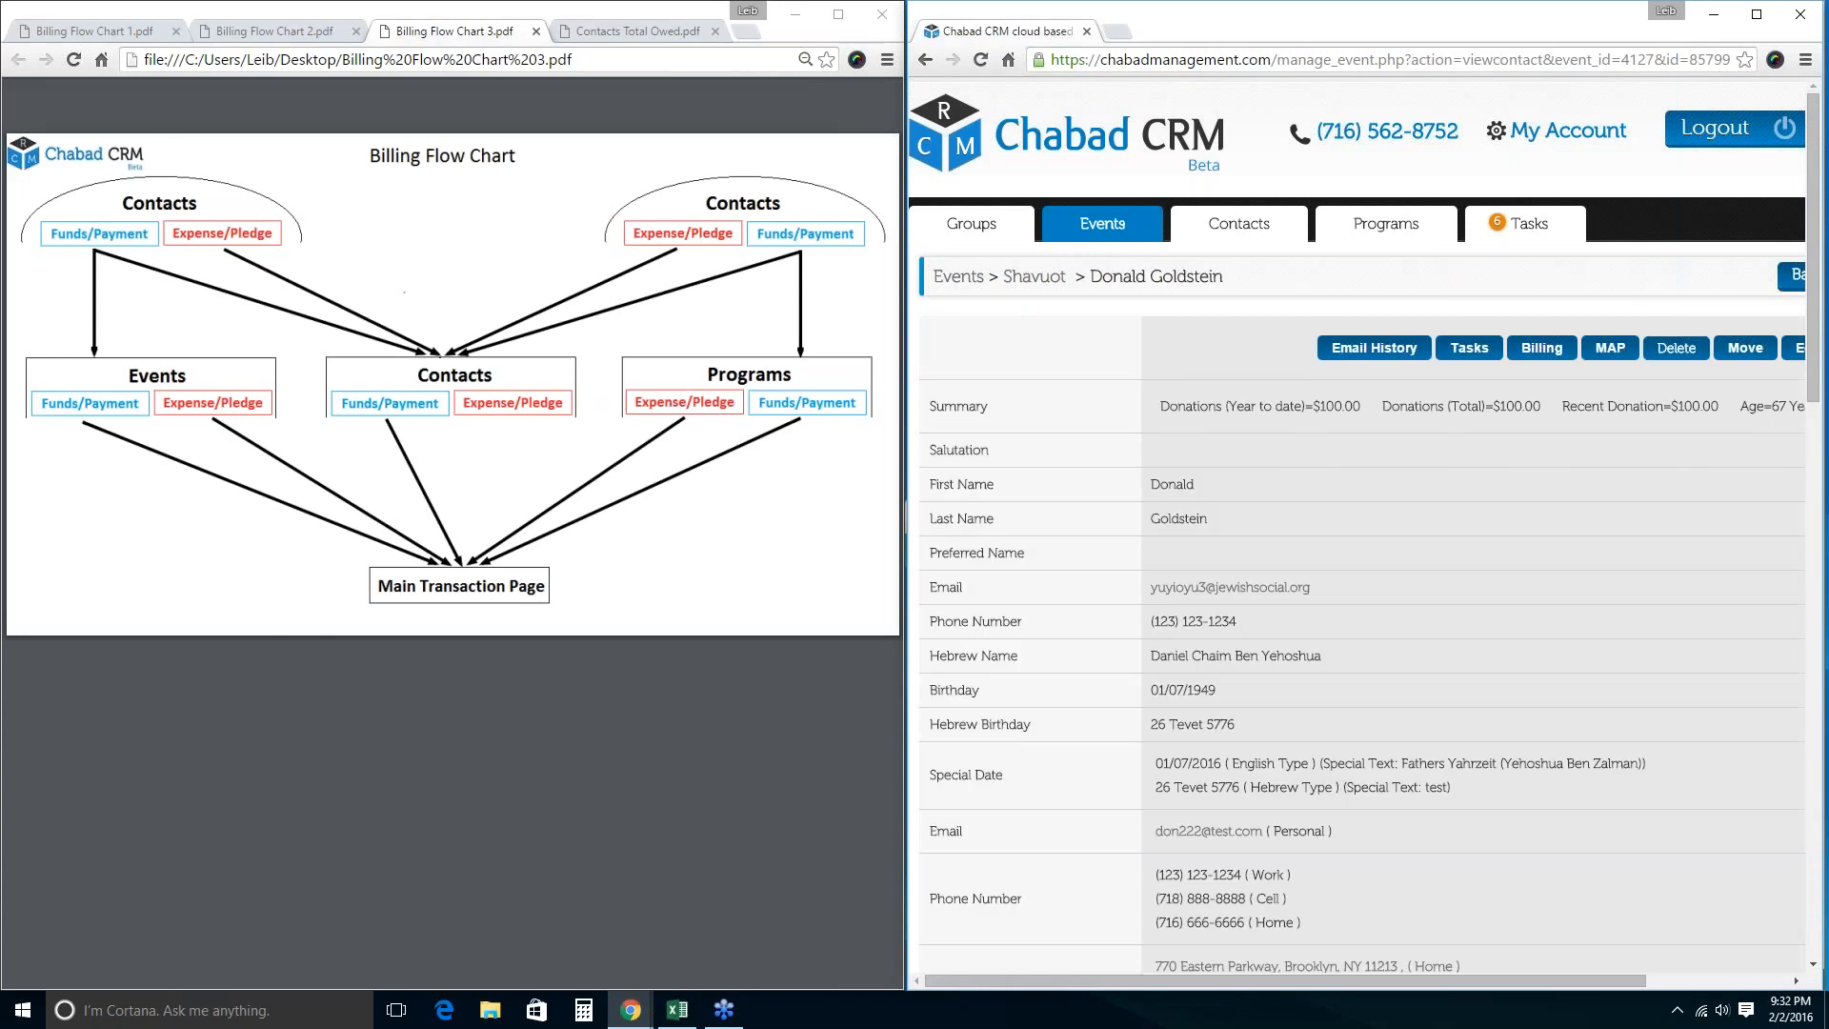
click(1541, 348)
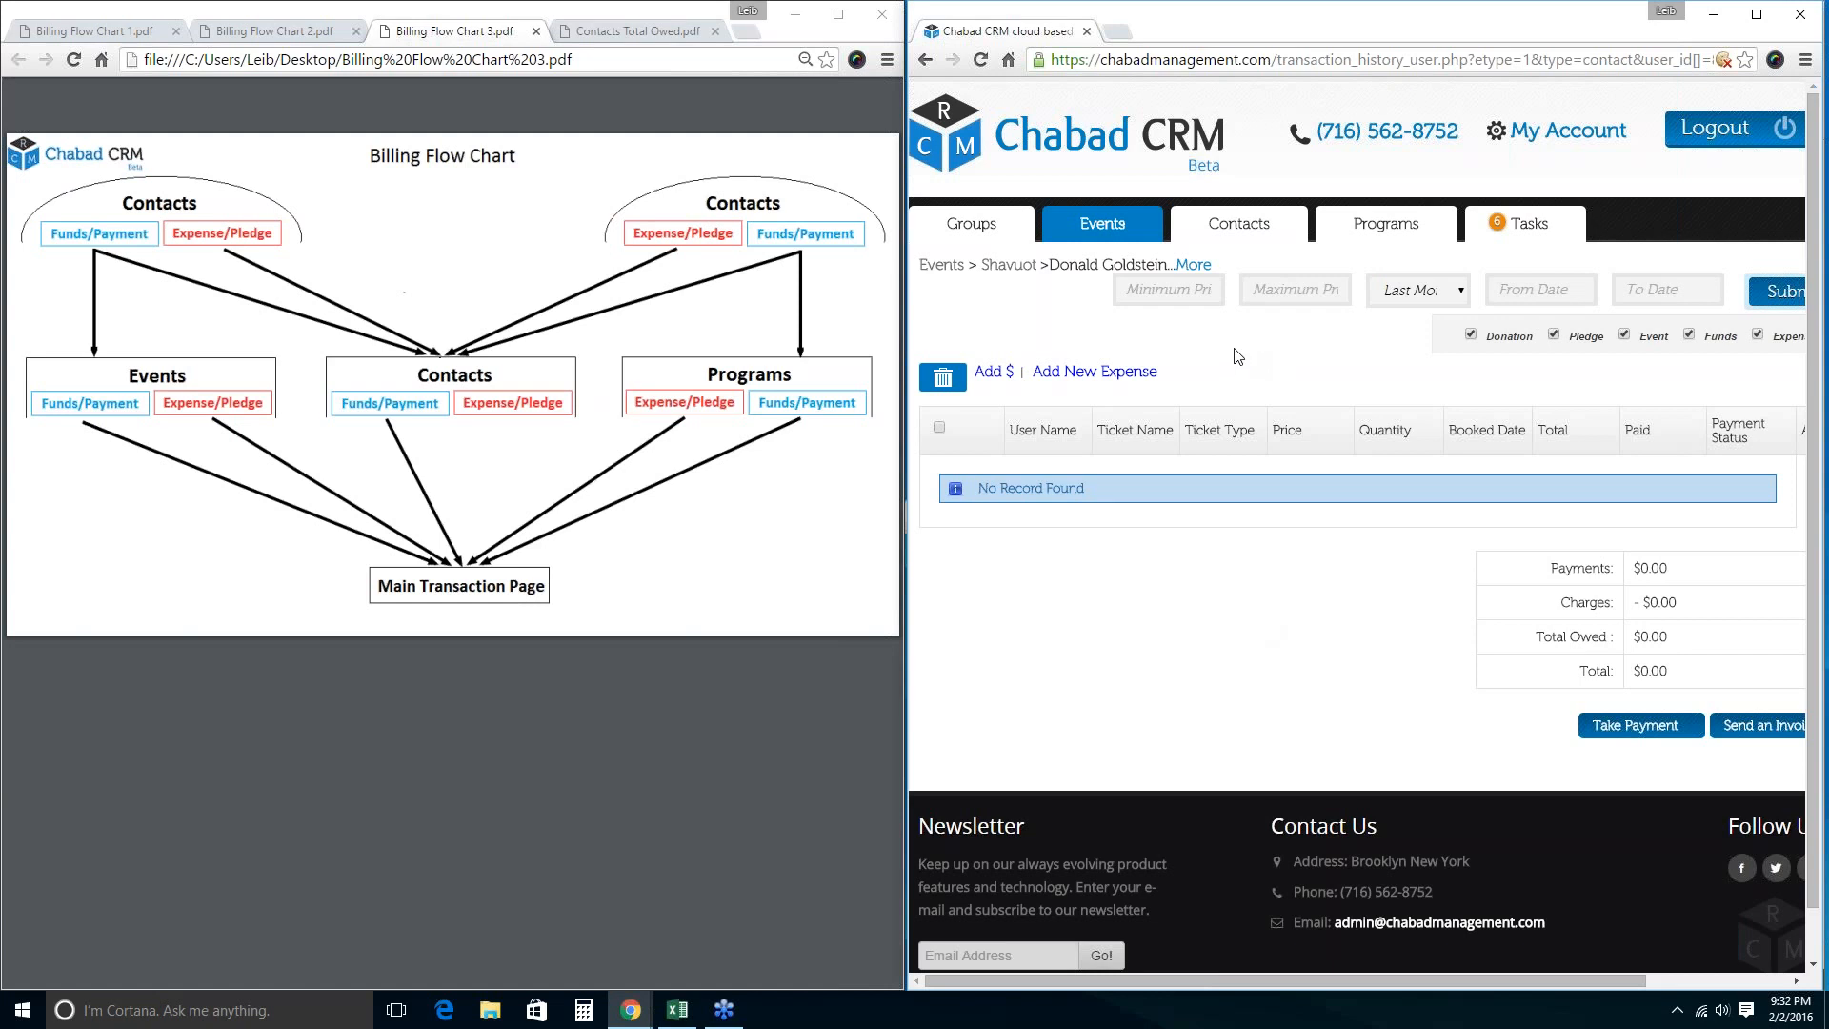
Show combined billing for all five contacts (-$1,230.00 total), then bring the mobile site forward.
click(1211, 230)
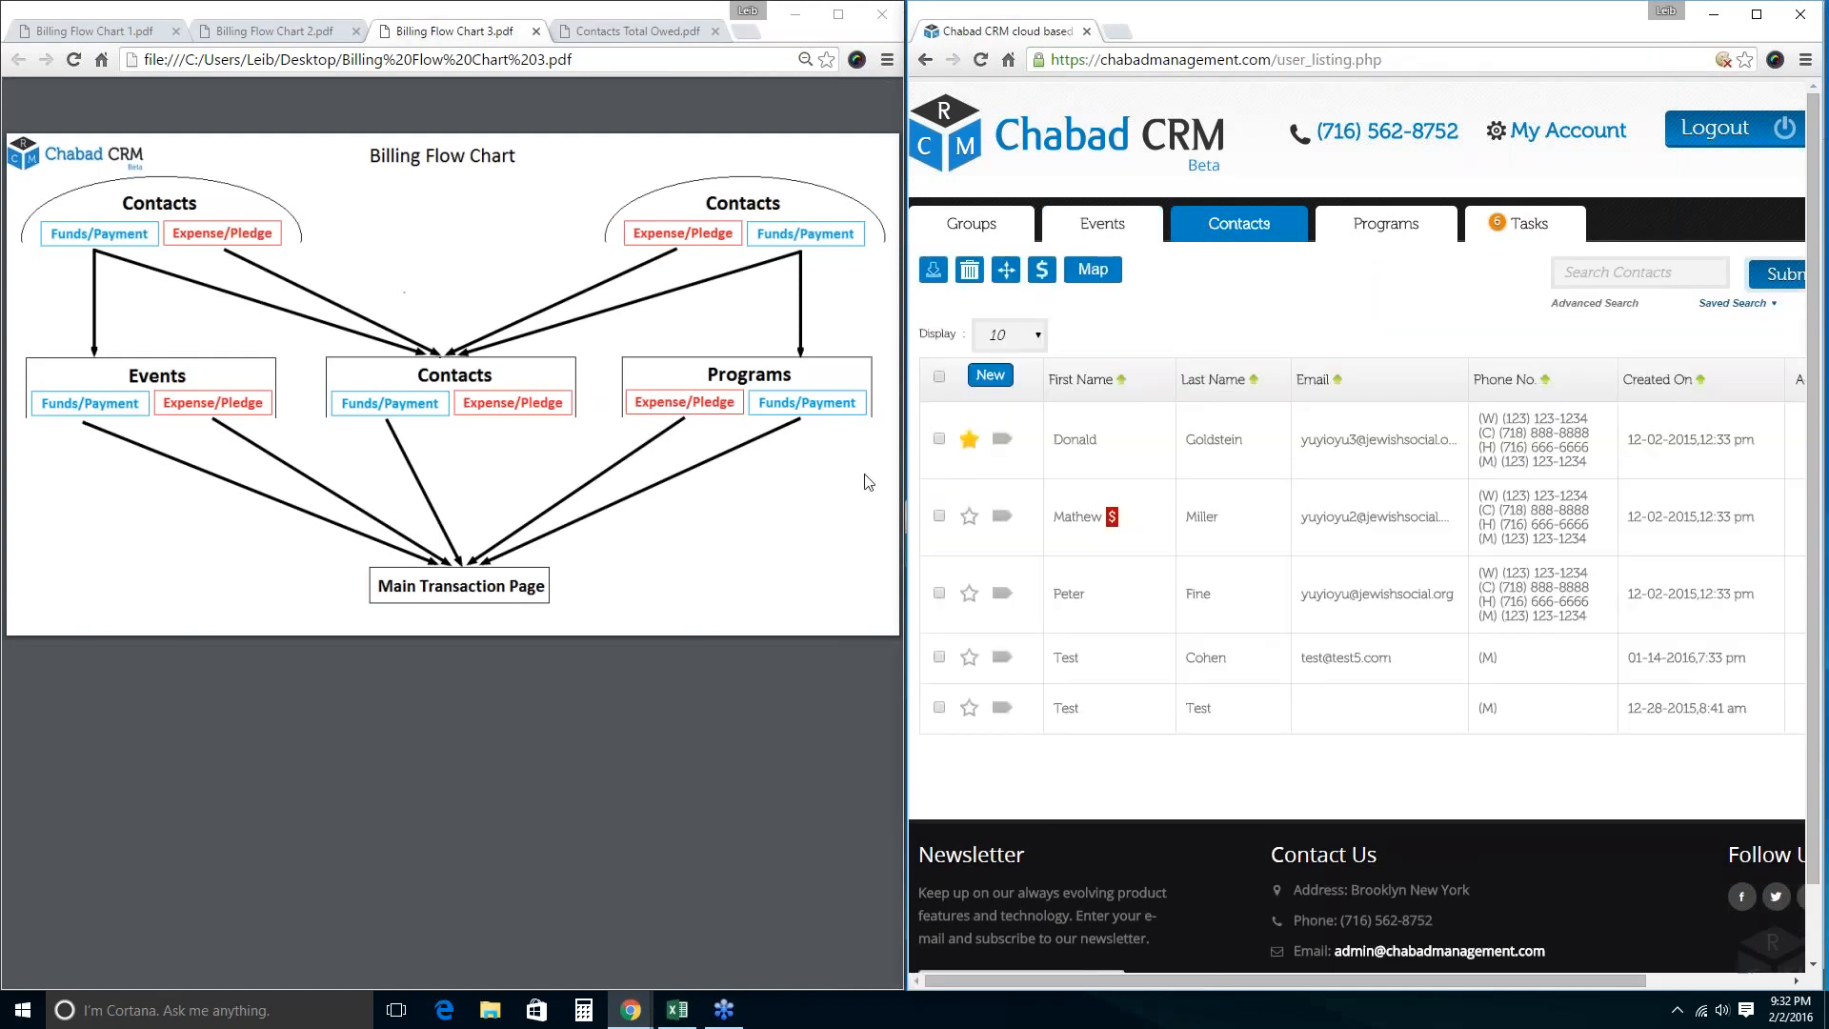
click(853, 444)
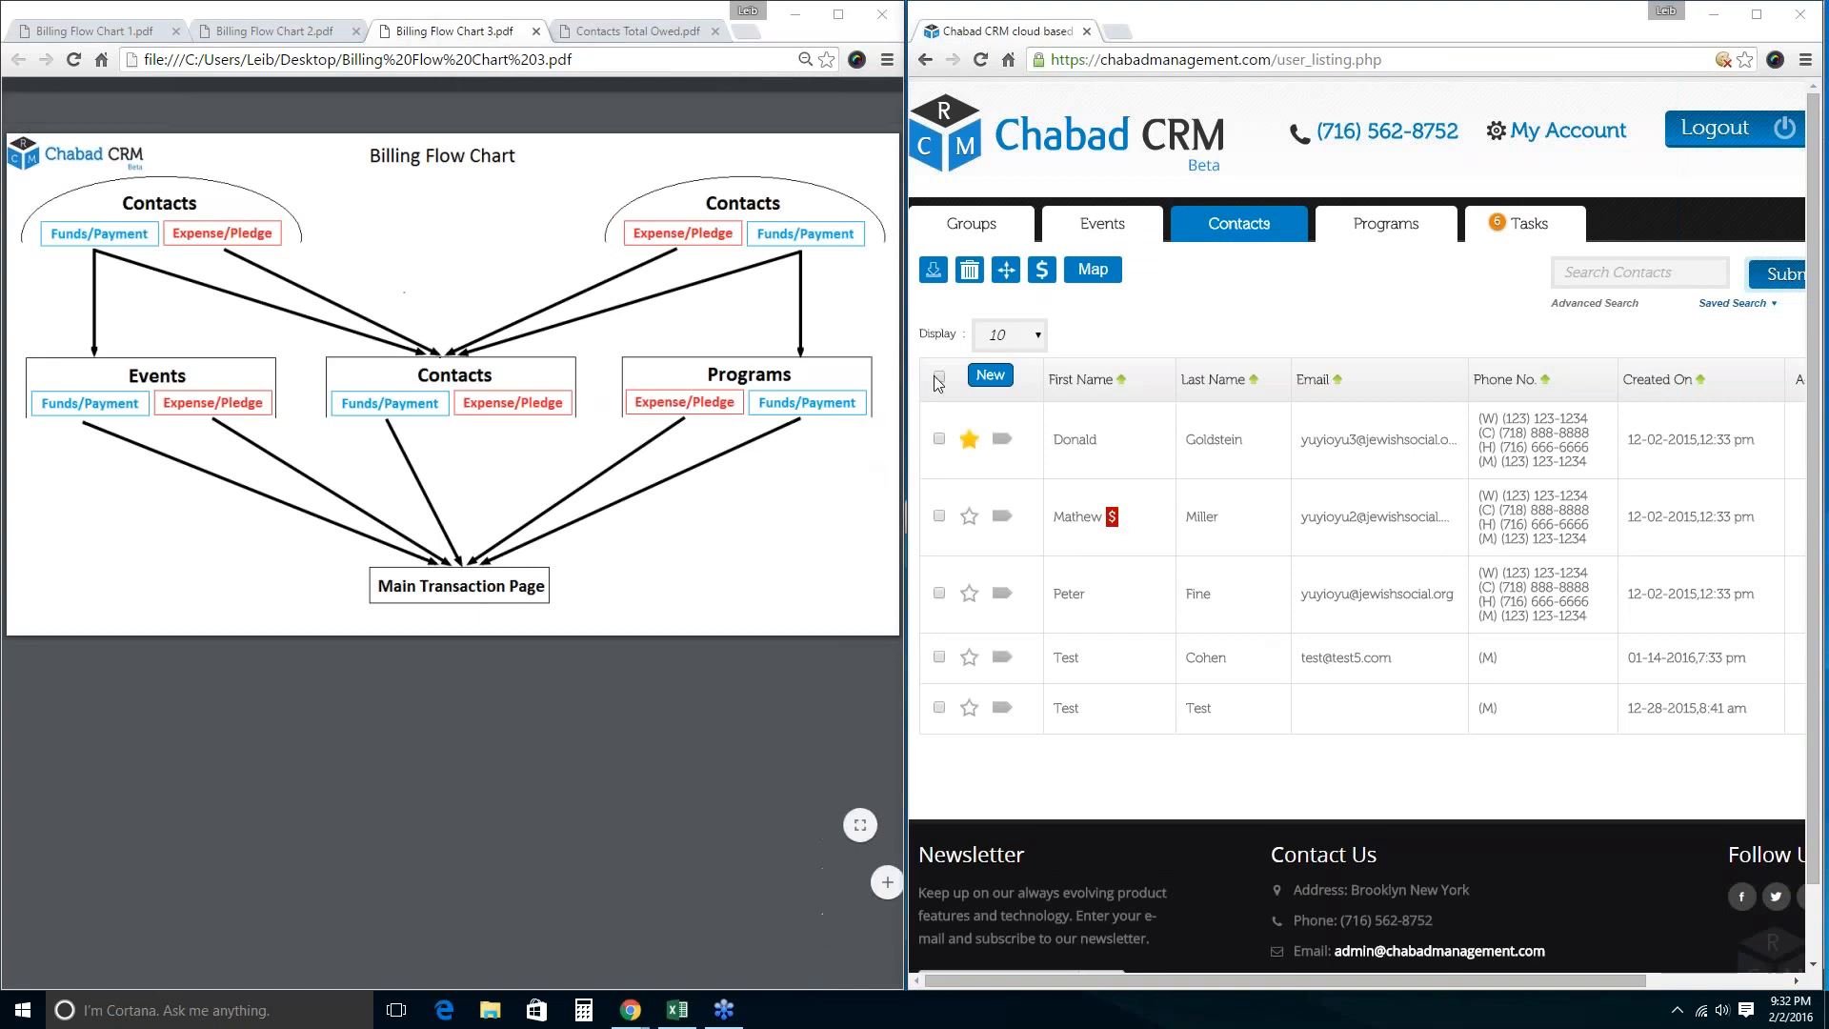
click(940, 379)
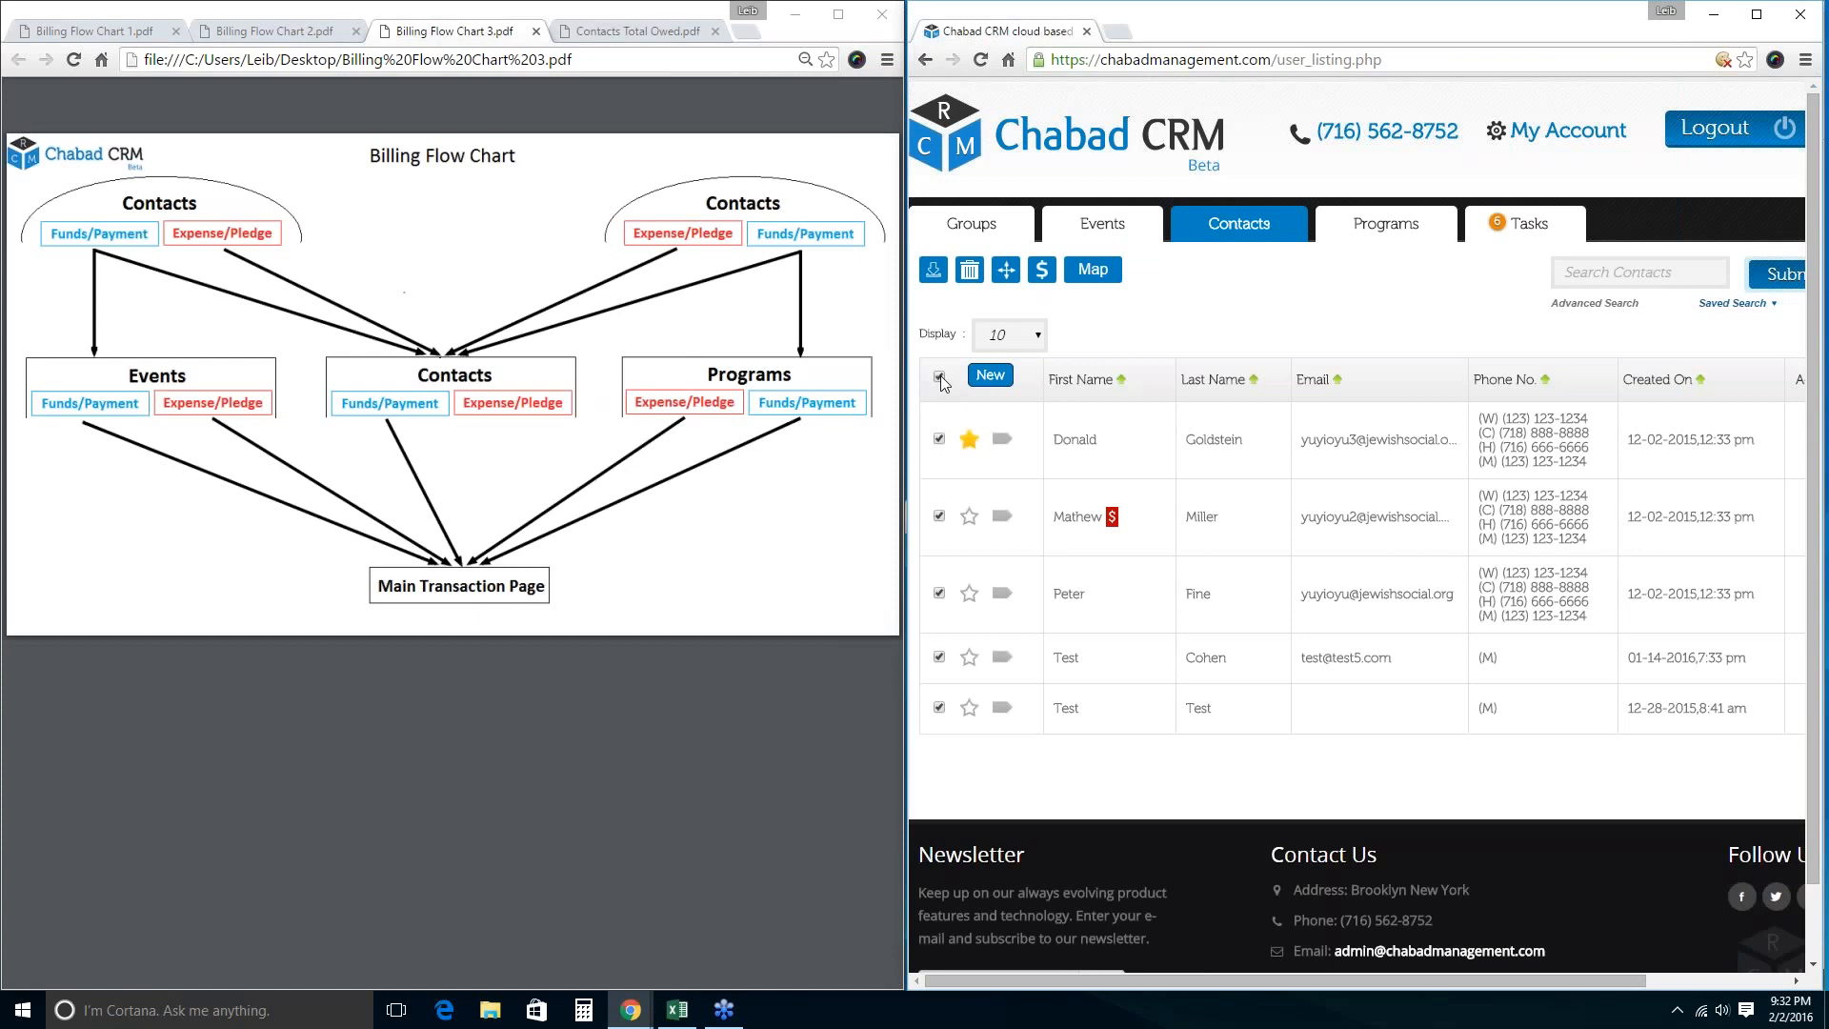
click(941, 377)
click(1041, 276)
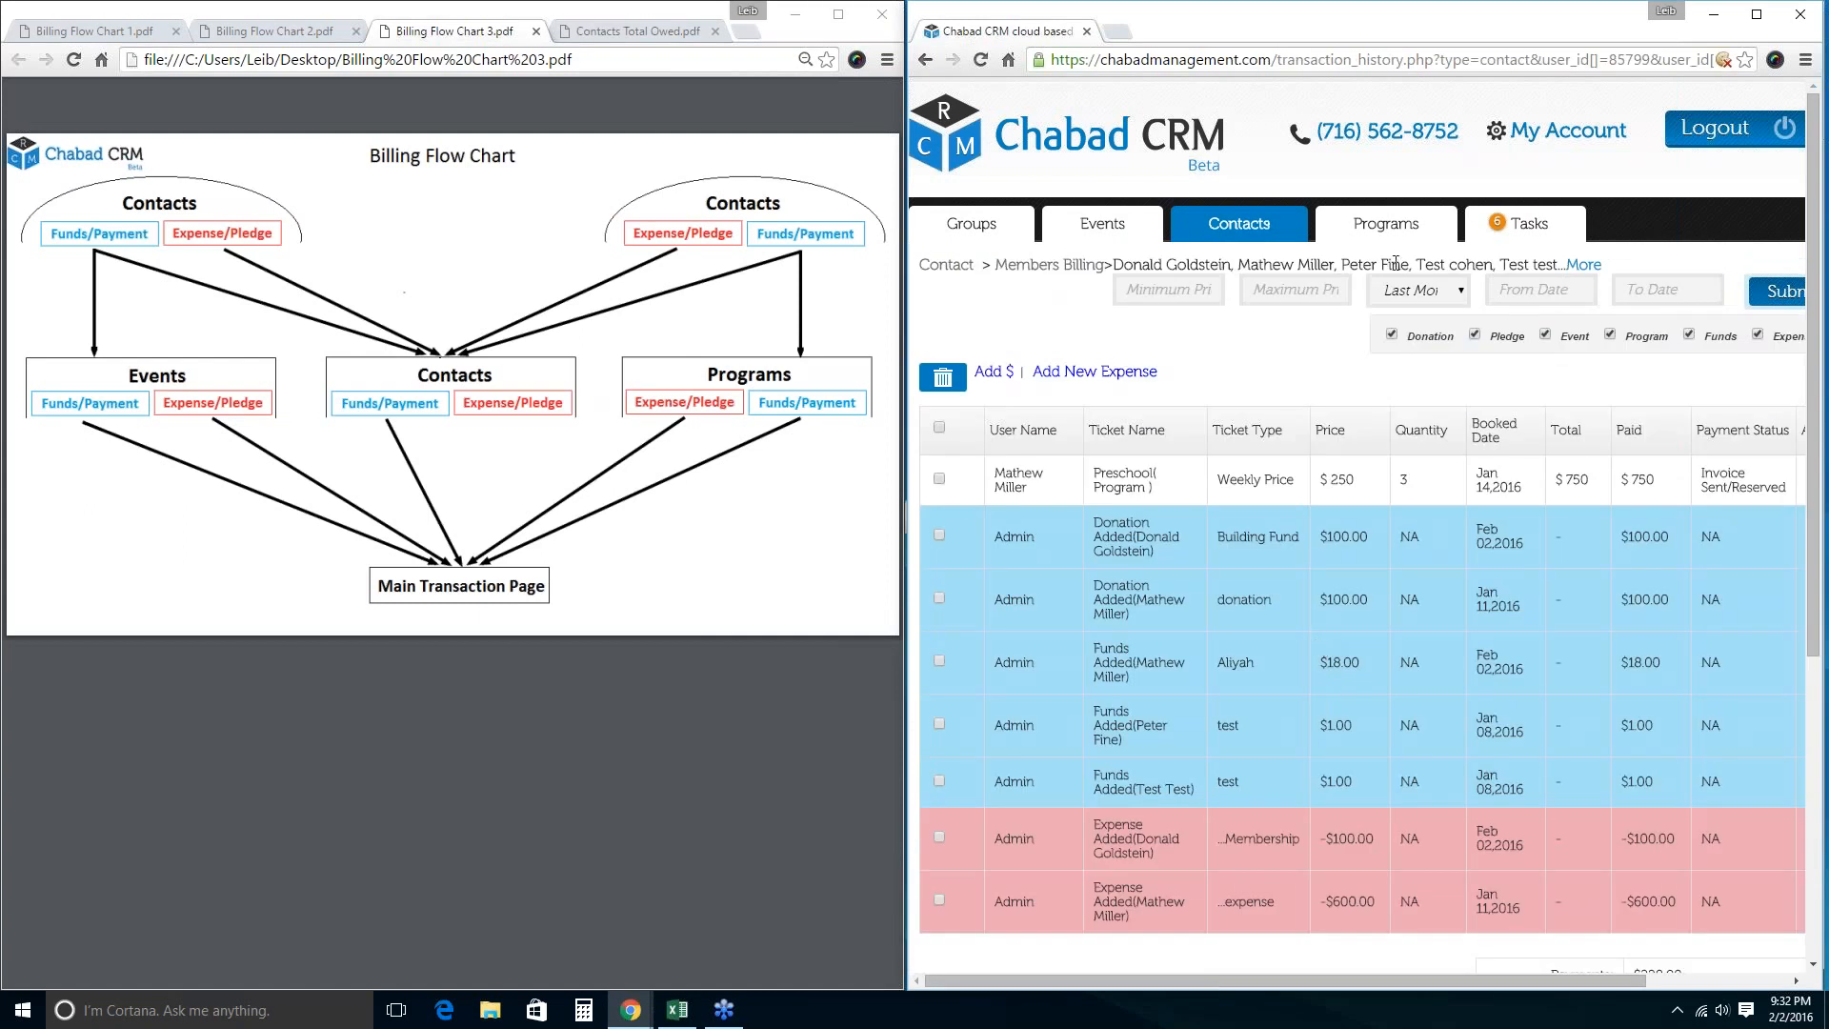
scroll(1420, 505, down, 5)
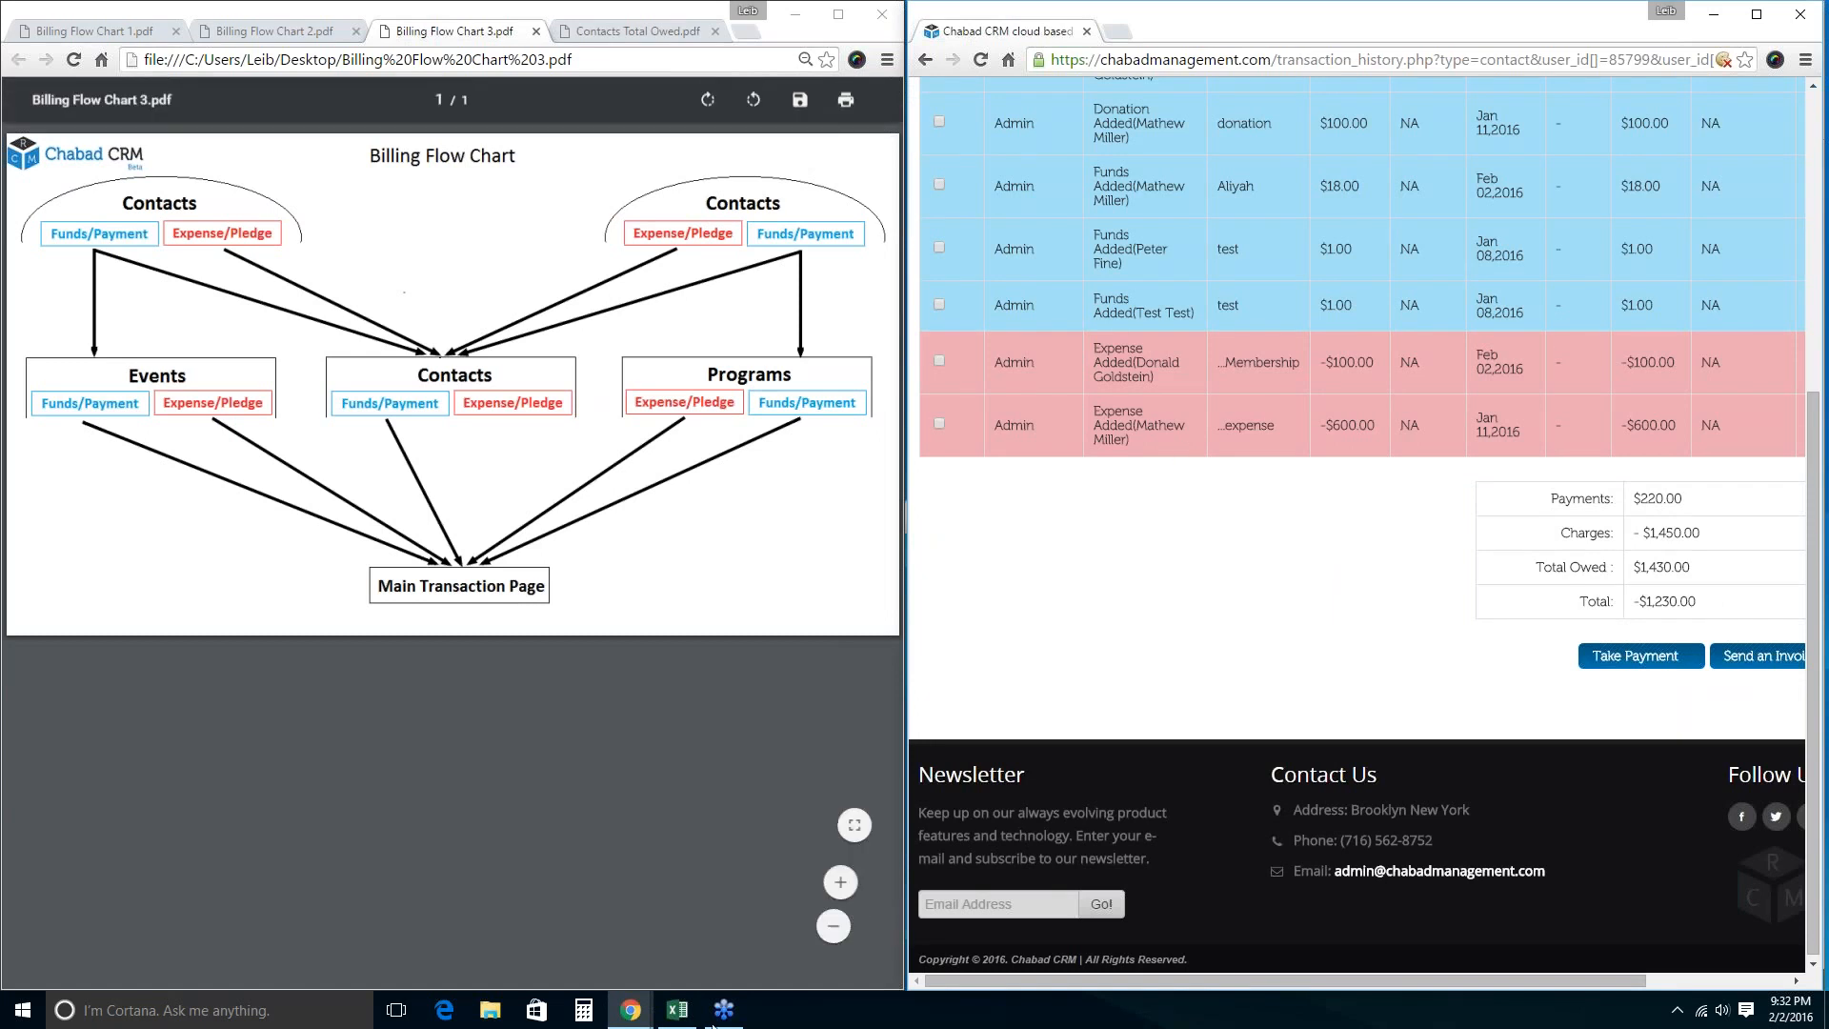
mouse_move(647, 1014)
click(641, 936)
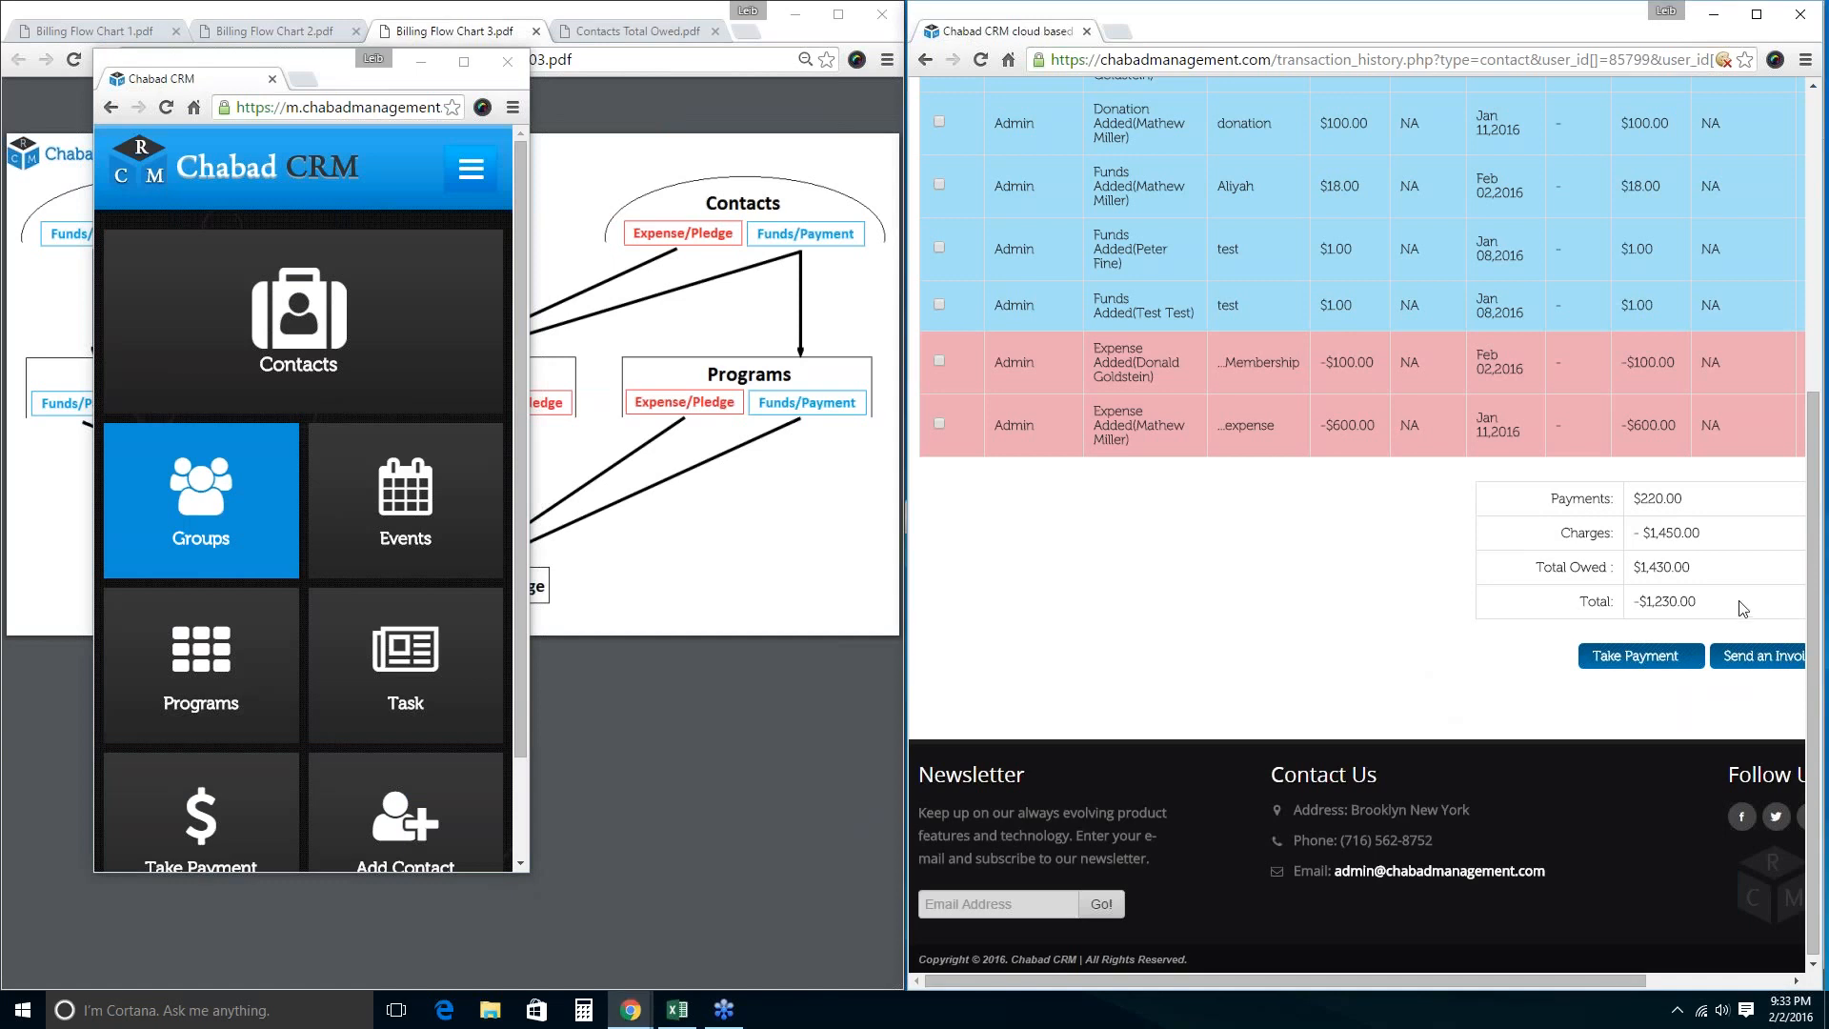
Show billing for the first three contacts only: $219.00 payments, -$1,450.00 charges.
drag(1748, 604, 1318, 312)
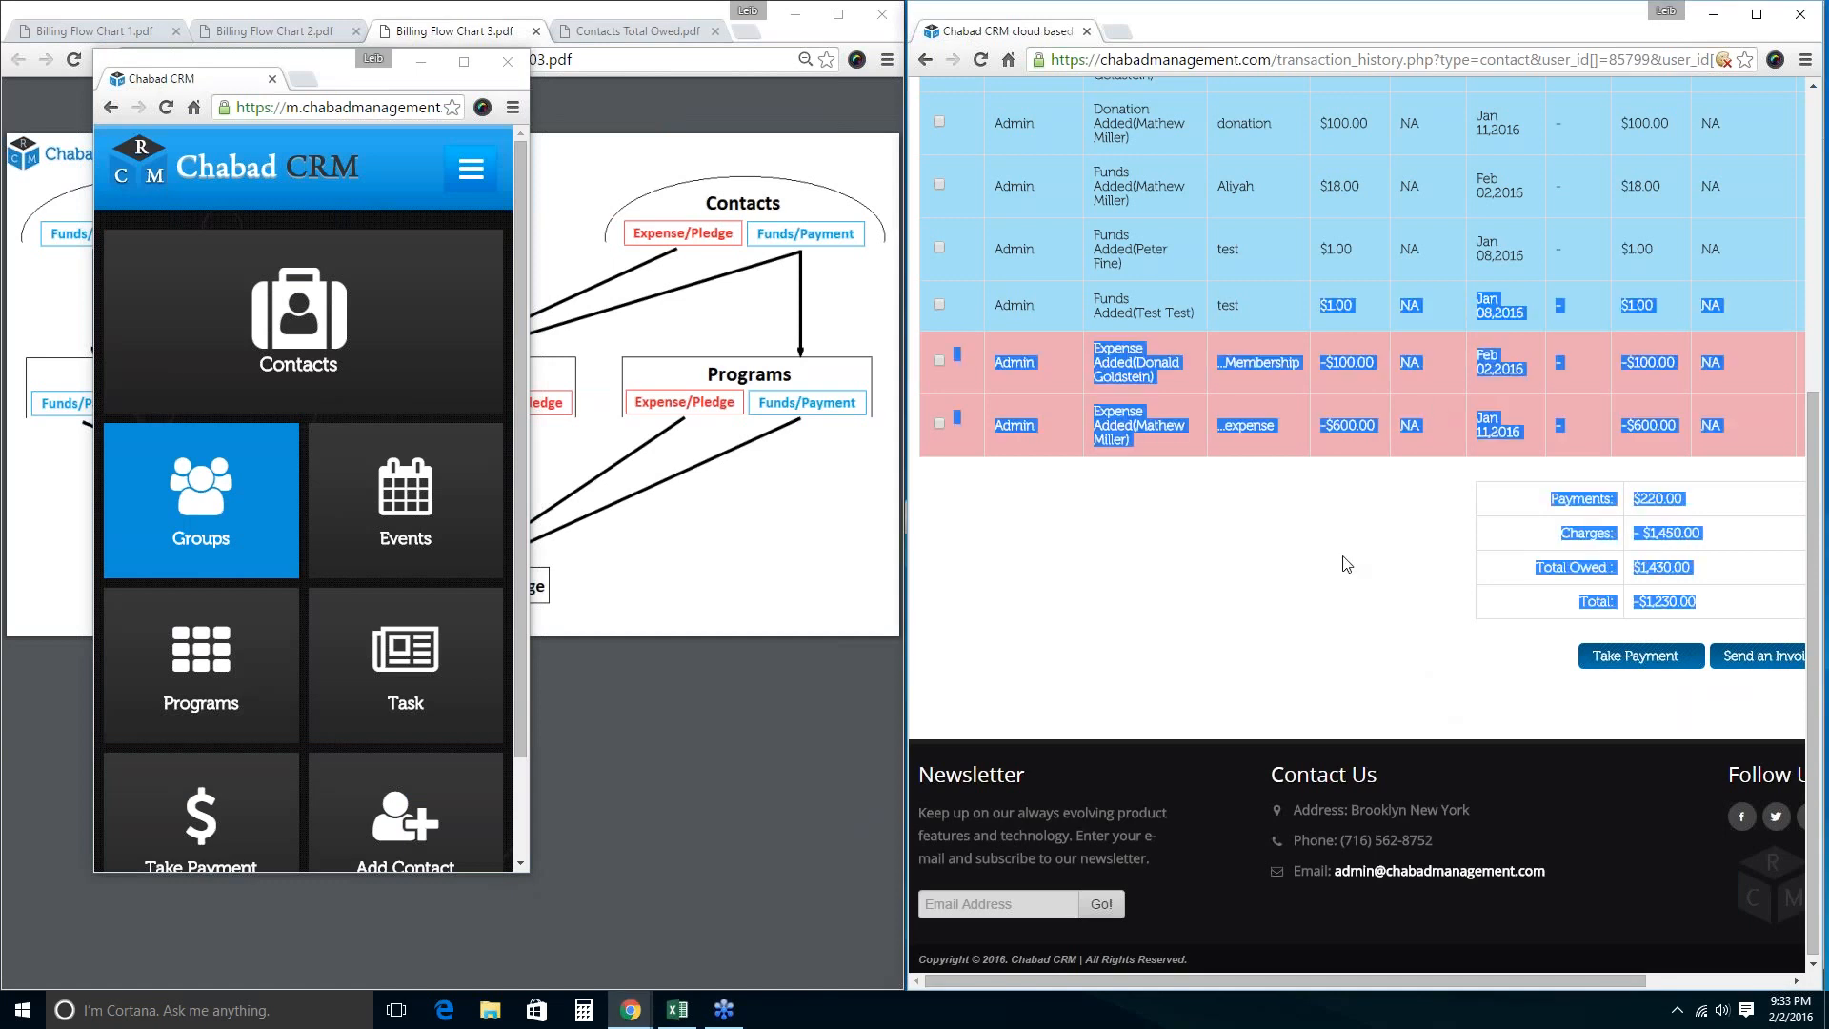
scroll(1347, 555, up, 1)
scroll(1347, 555, up, 4)
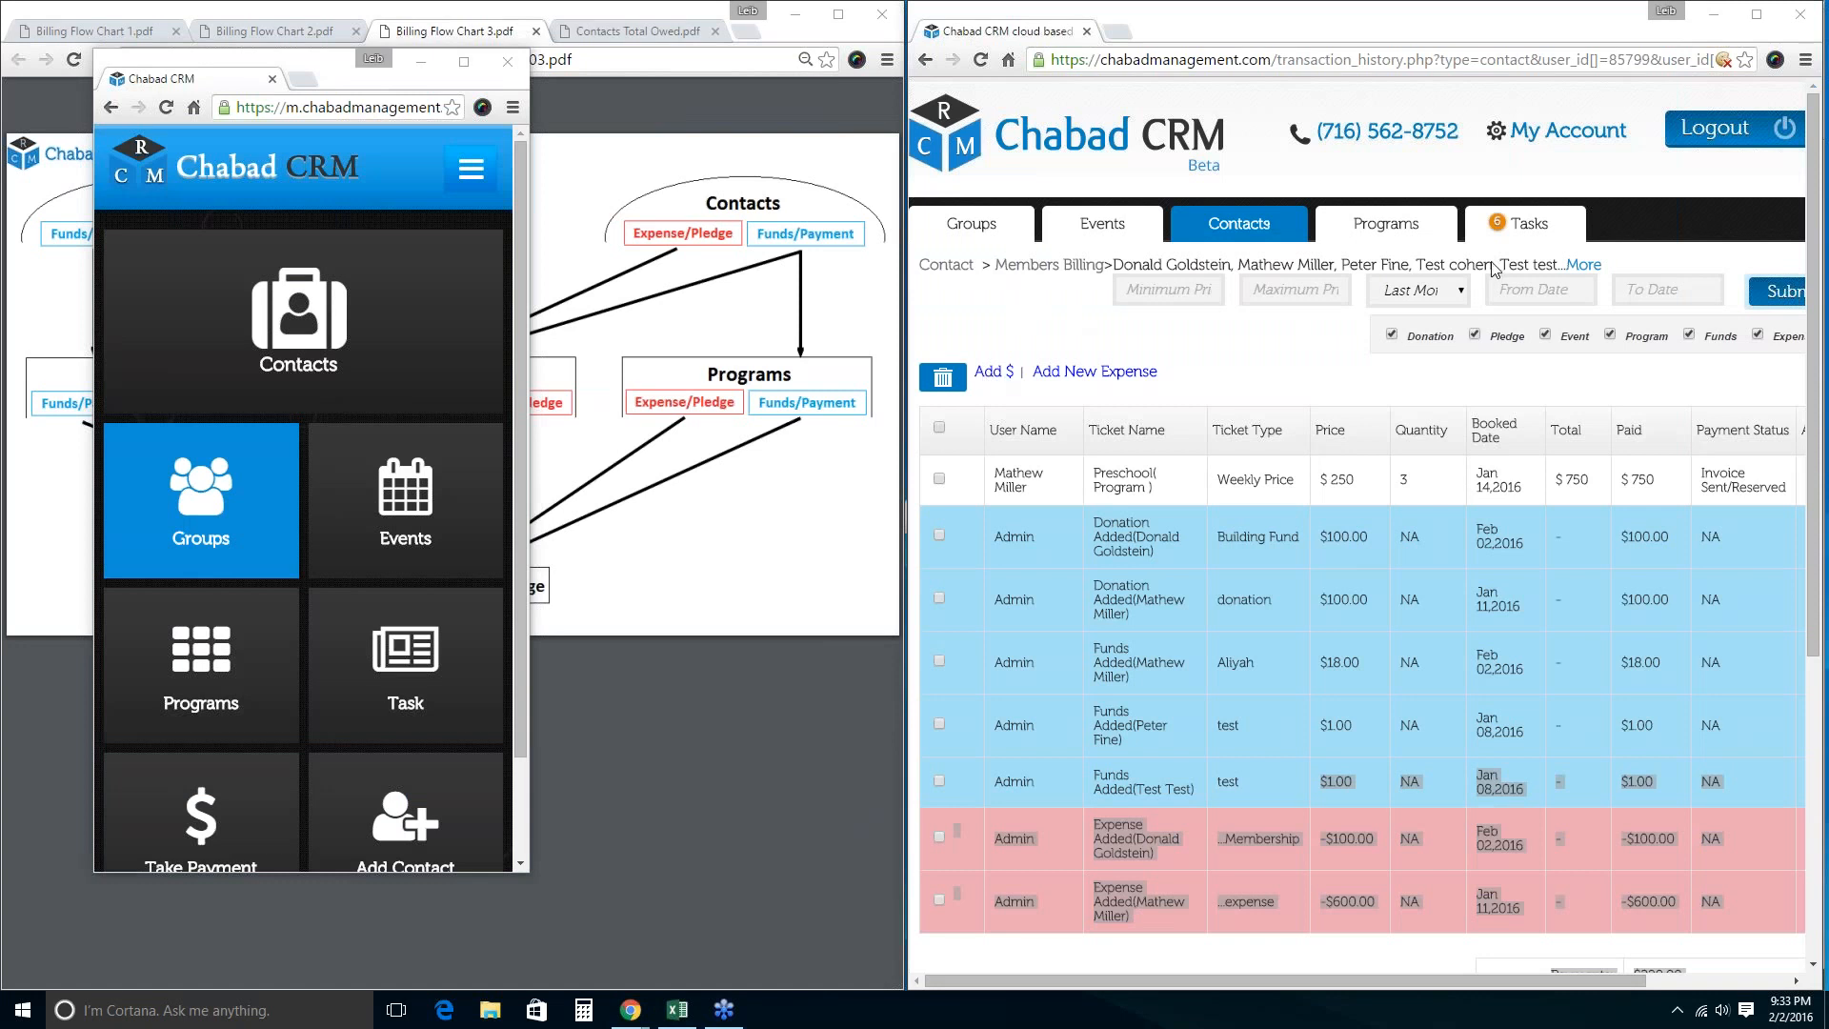
click(1217, 228)
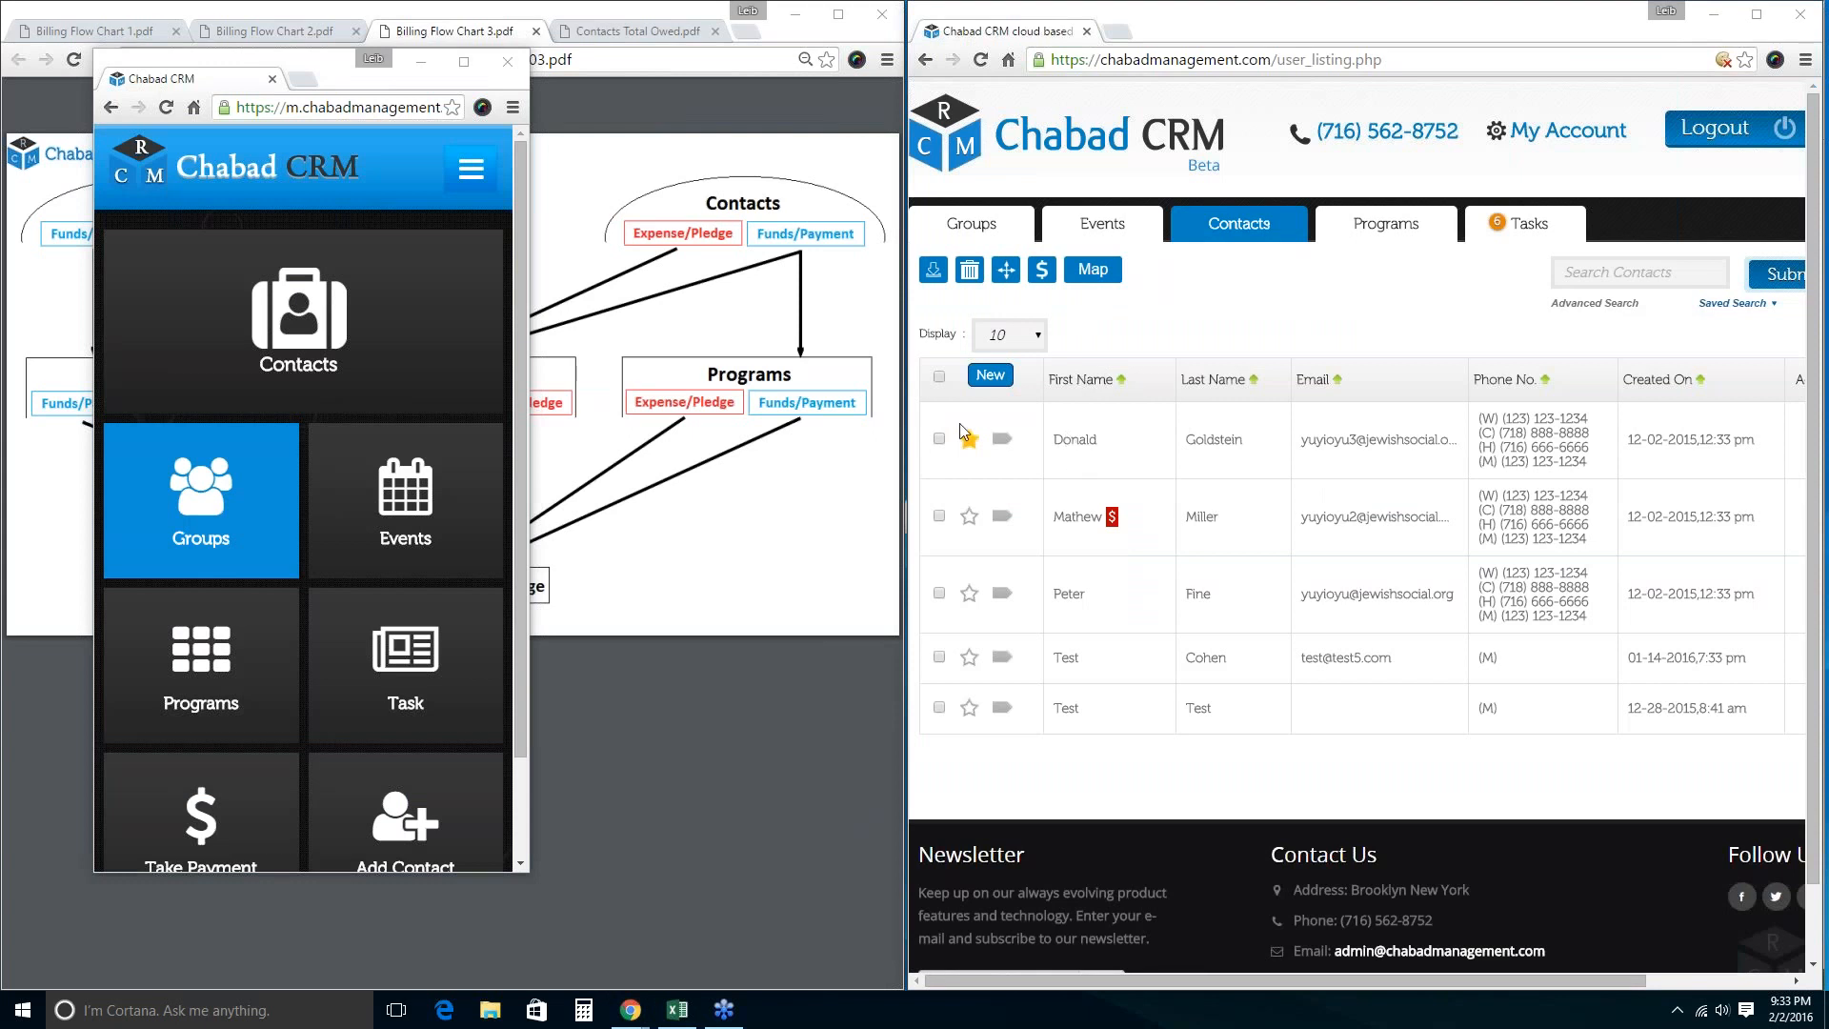
click(938, 439)
click(939, 515)
click(939, 592)
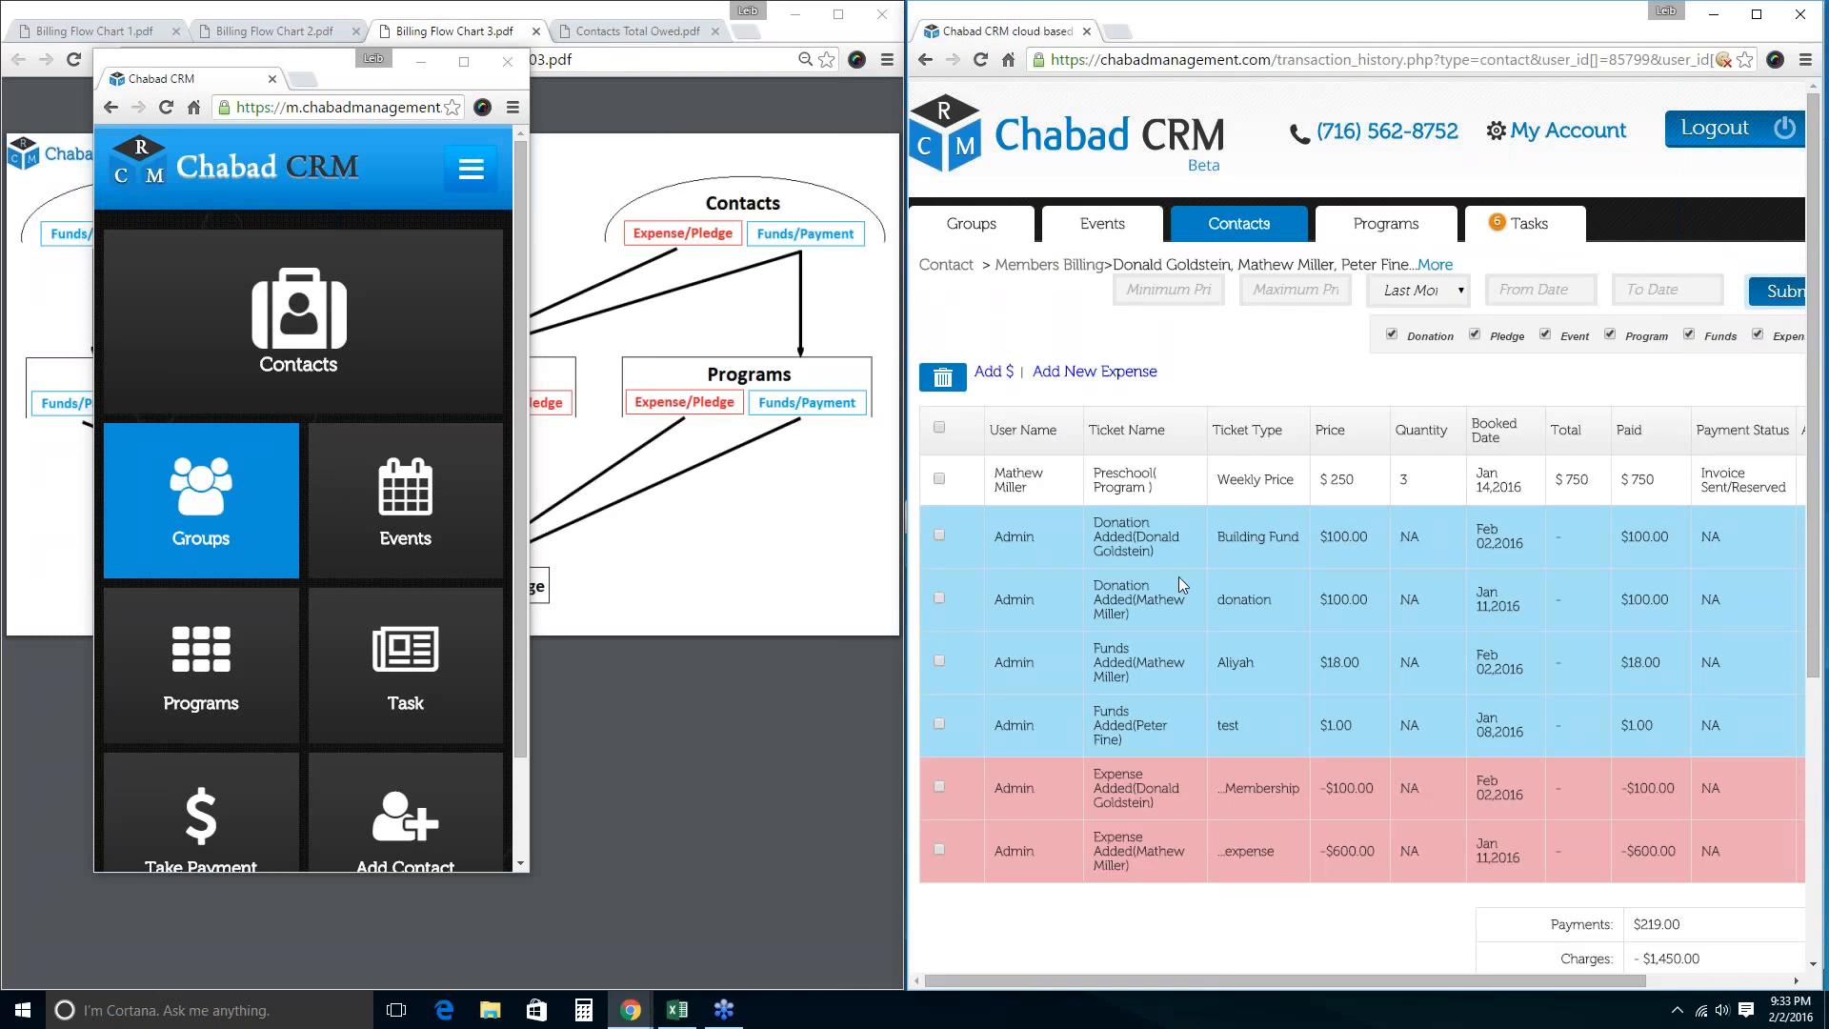
scroll(1298, 685, down, 2)
scroll(1330, 676, up, 2)
Select all three Shavuot event members and open their billing.
click(1102, 223)
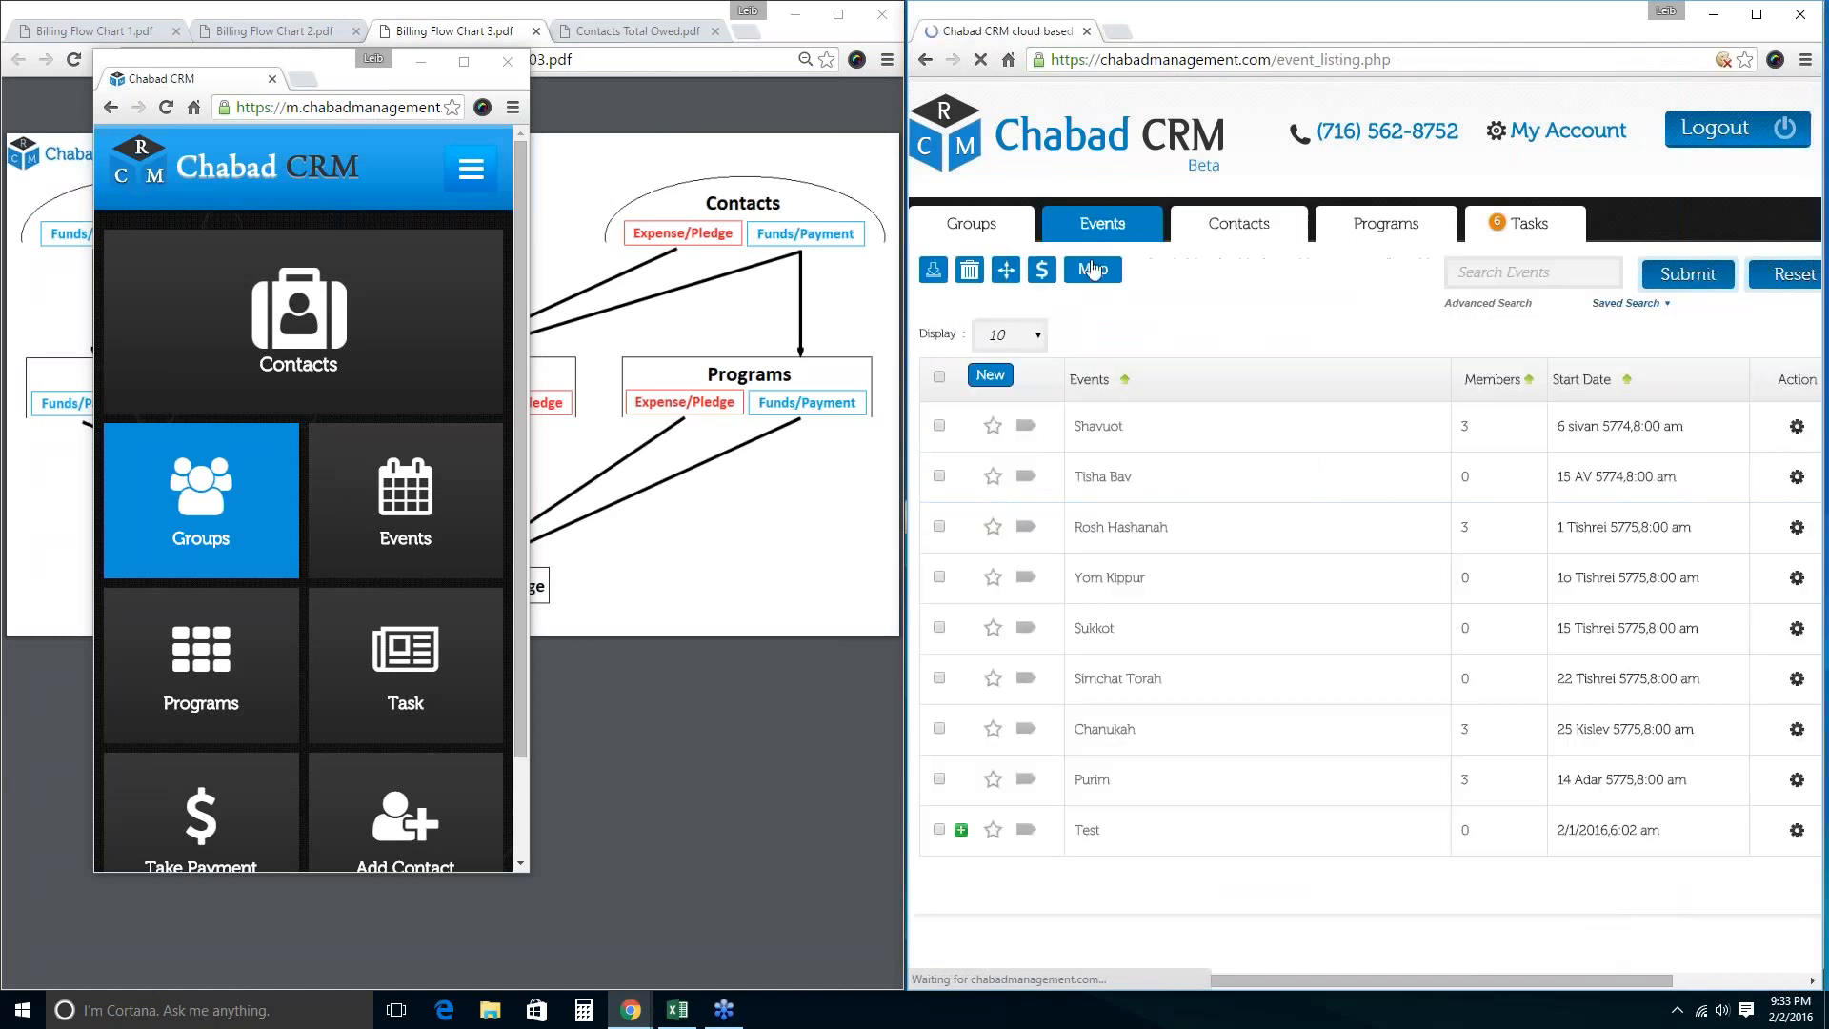
click(939, 426)
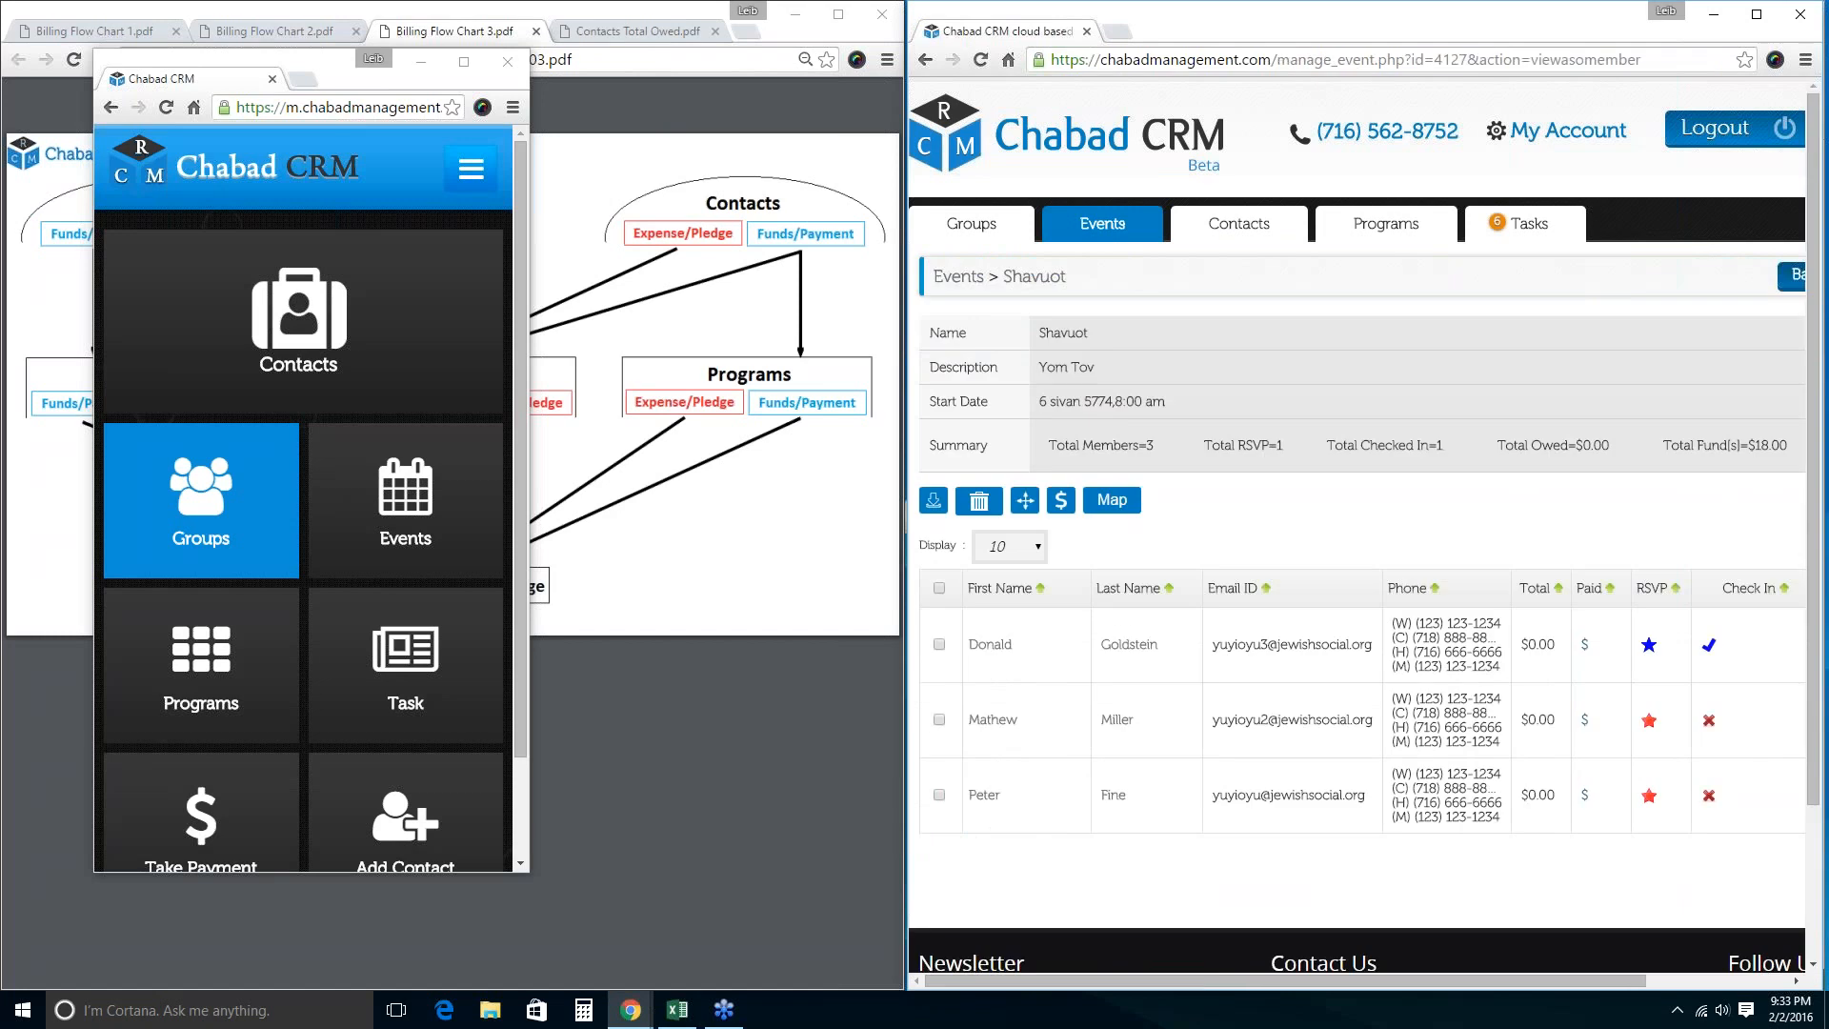
click(939, 591)
click(1060, 501)
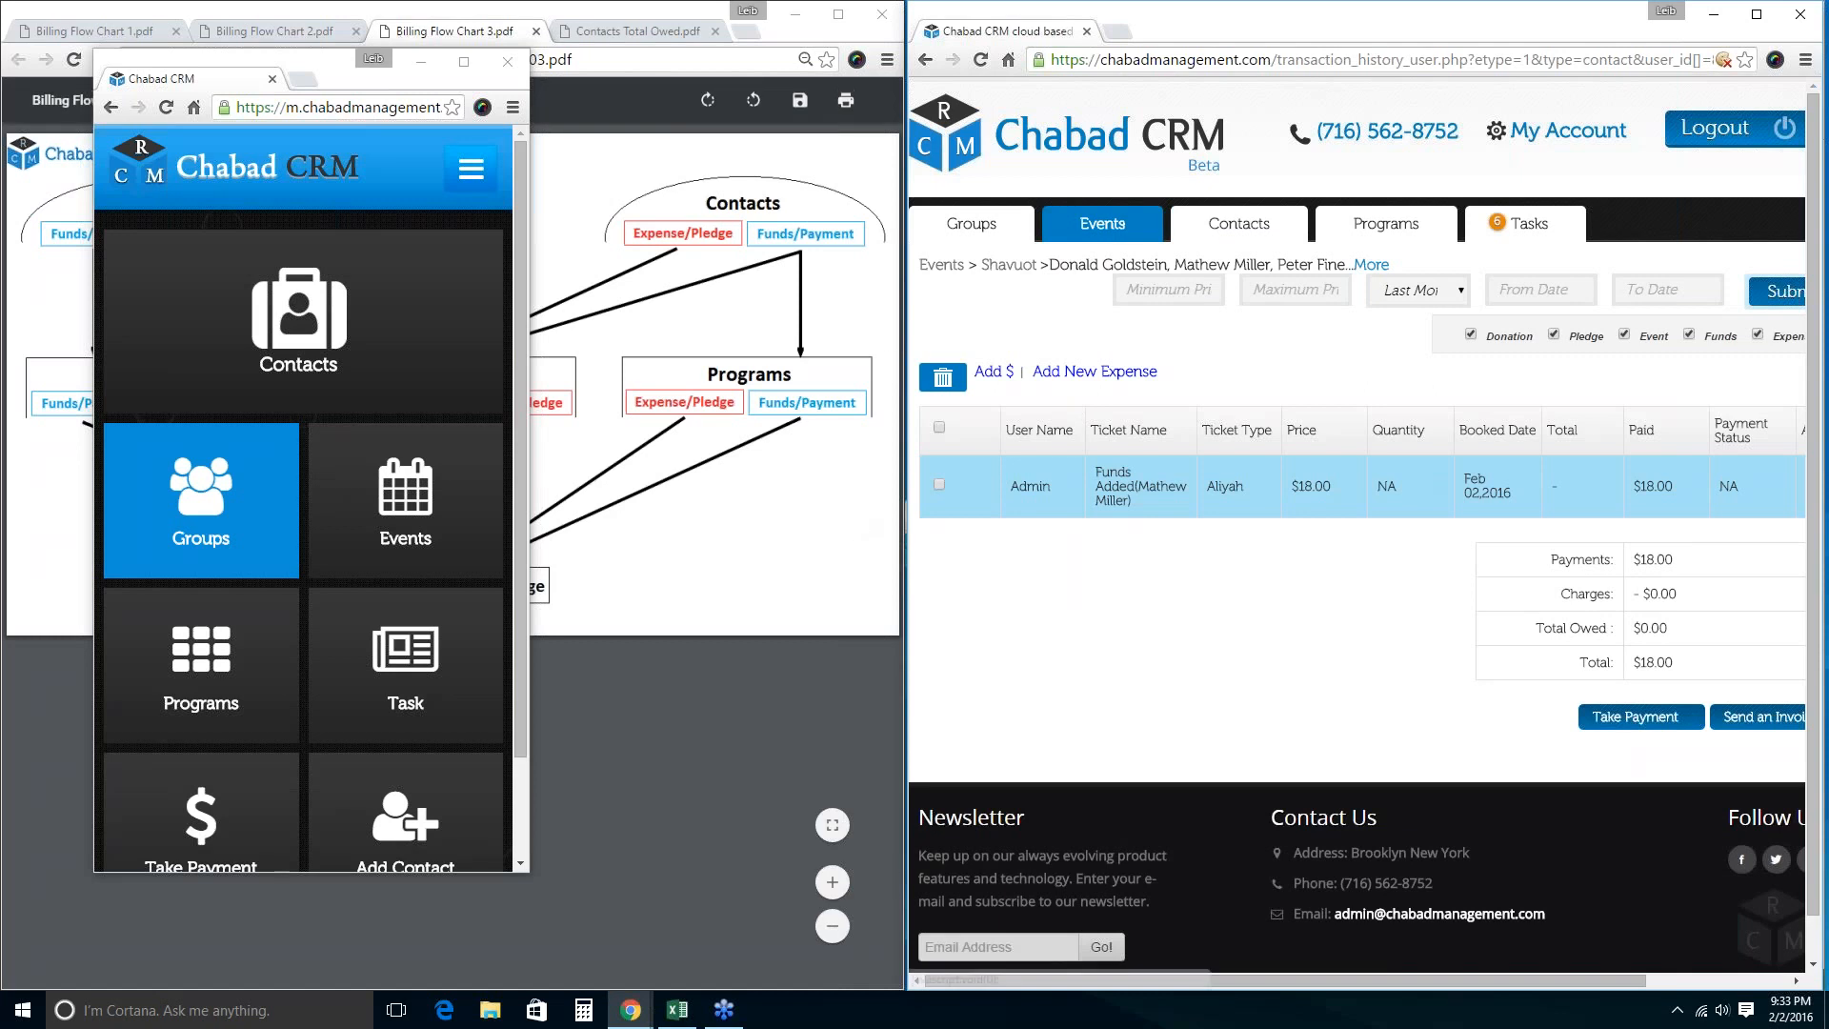
Add a fund named 'Test' priced at 3 for each selected member.
click(993, 371)
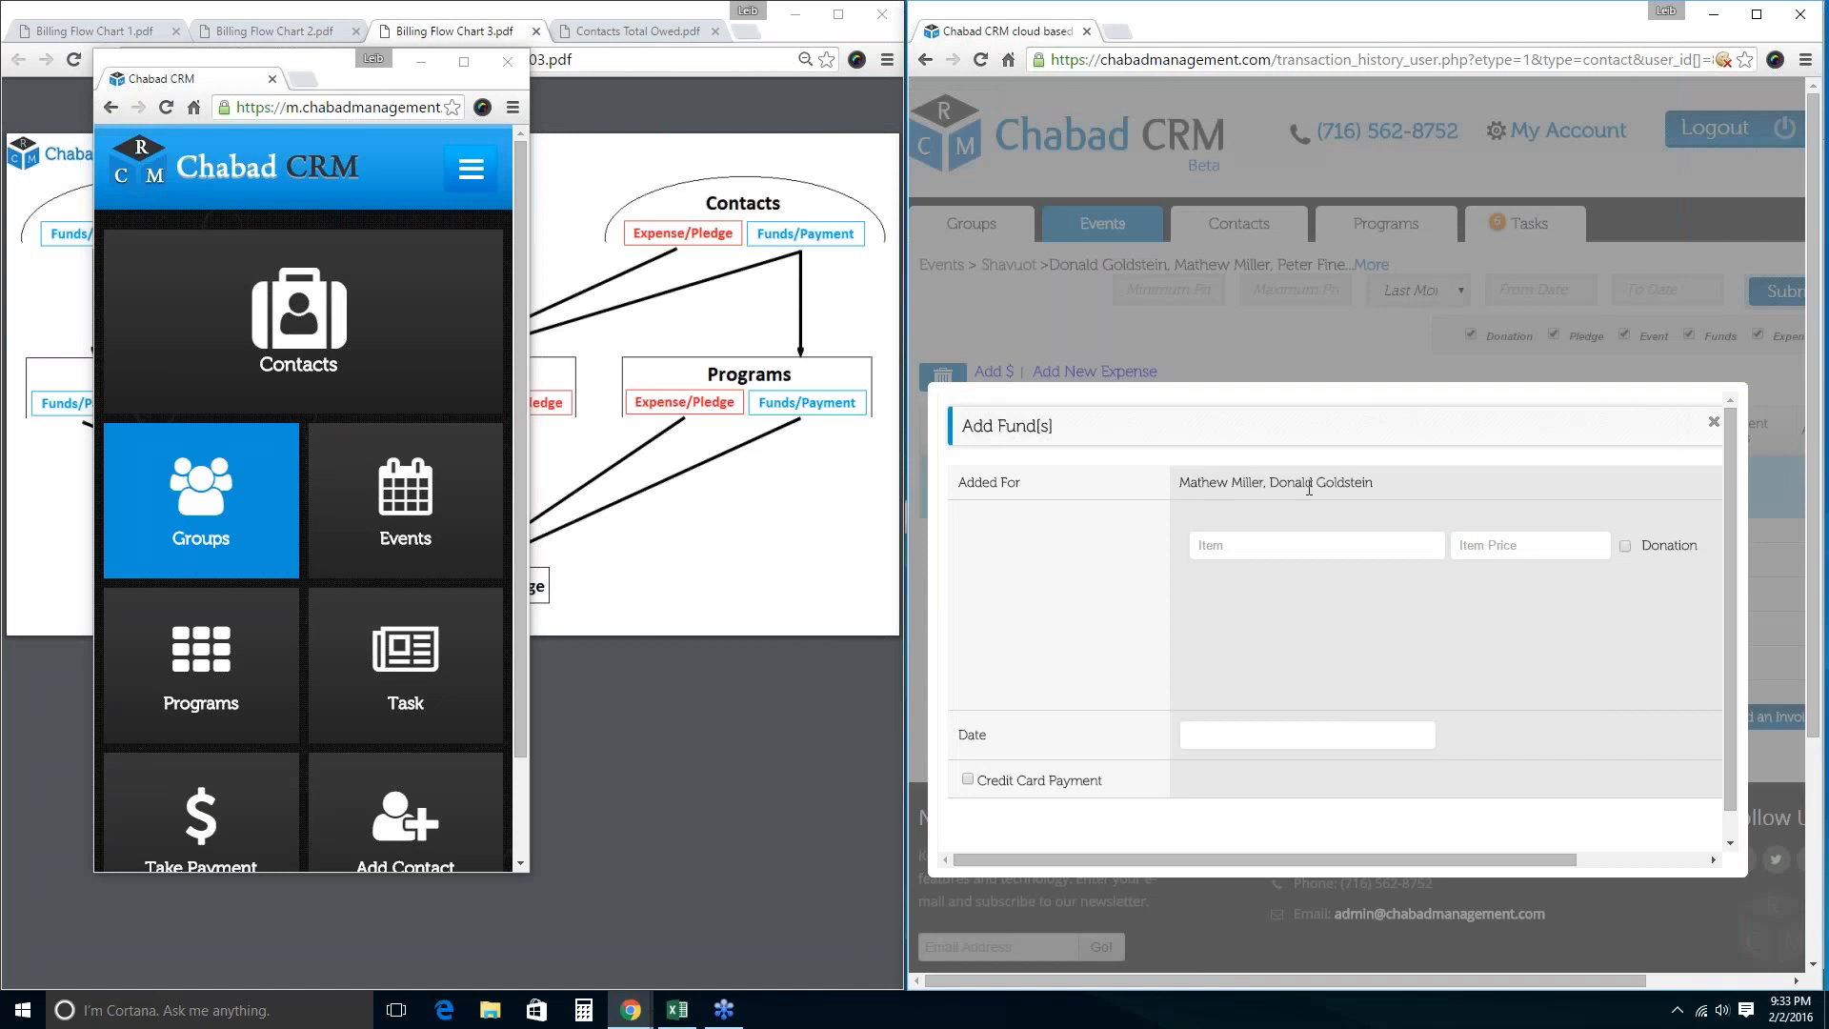
click(1267, 545)
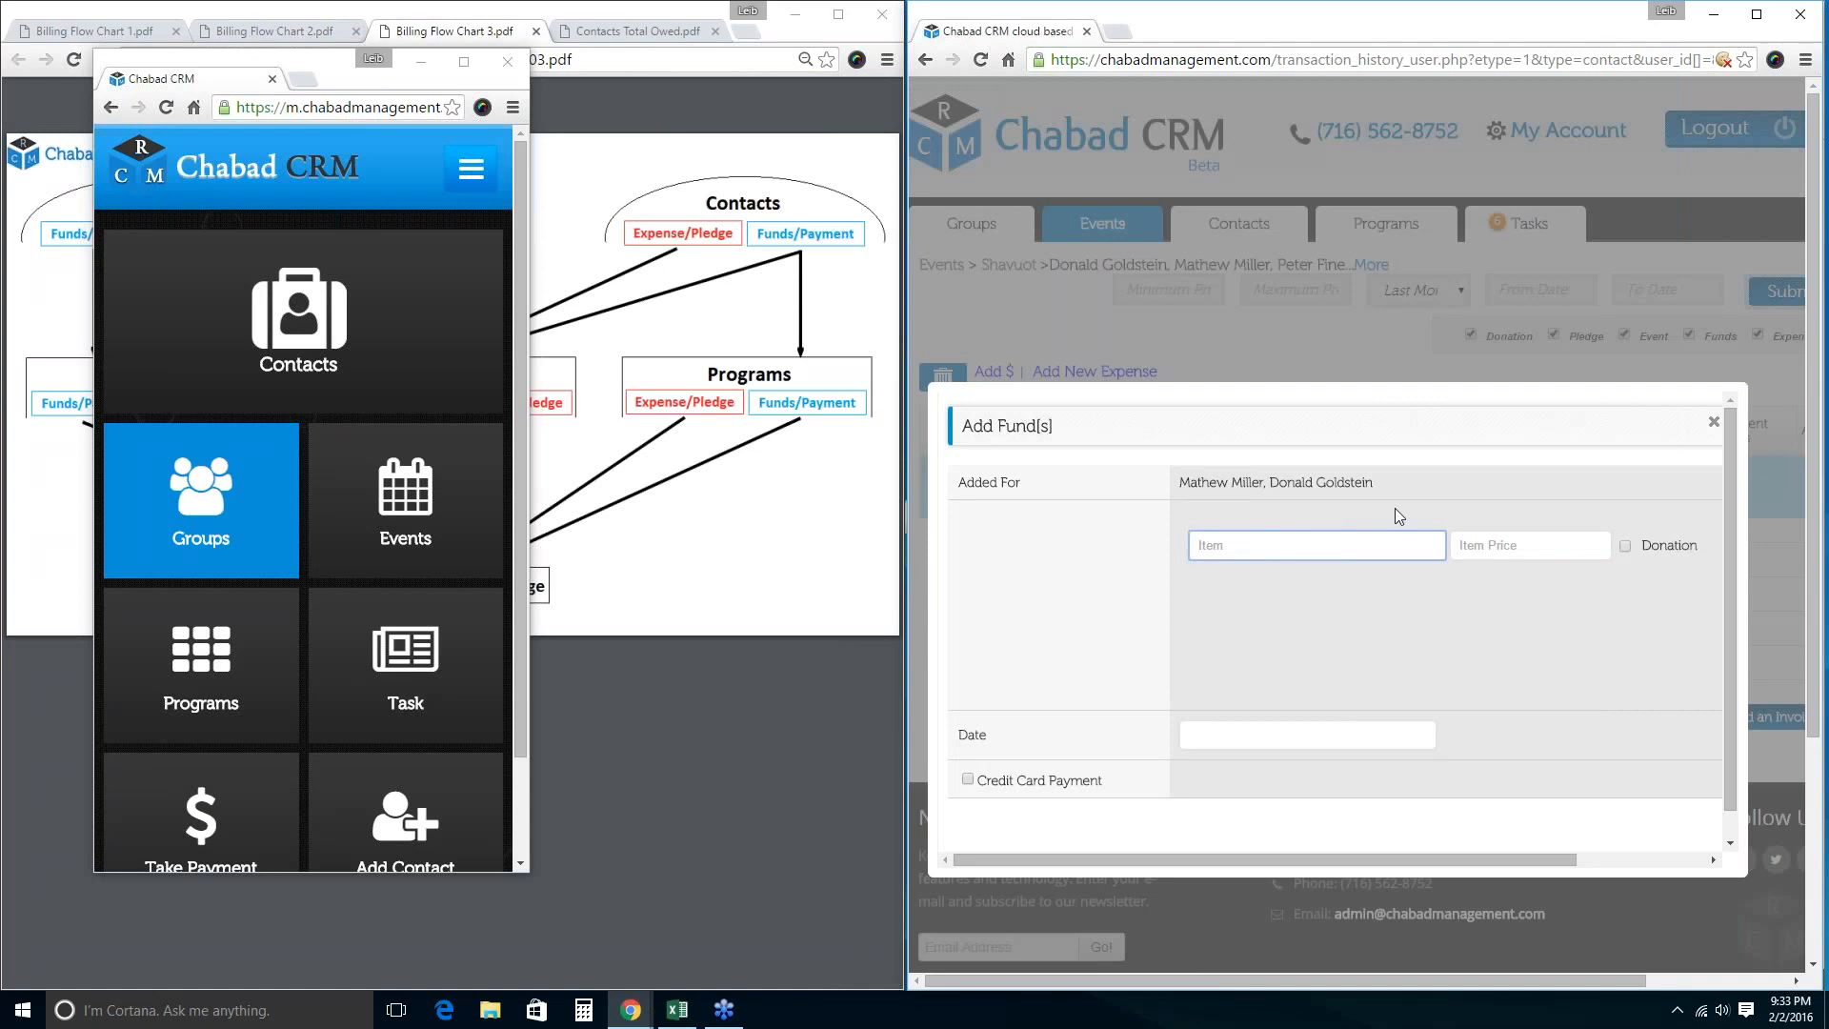
text(Test)
key(Tab)
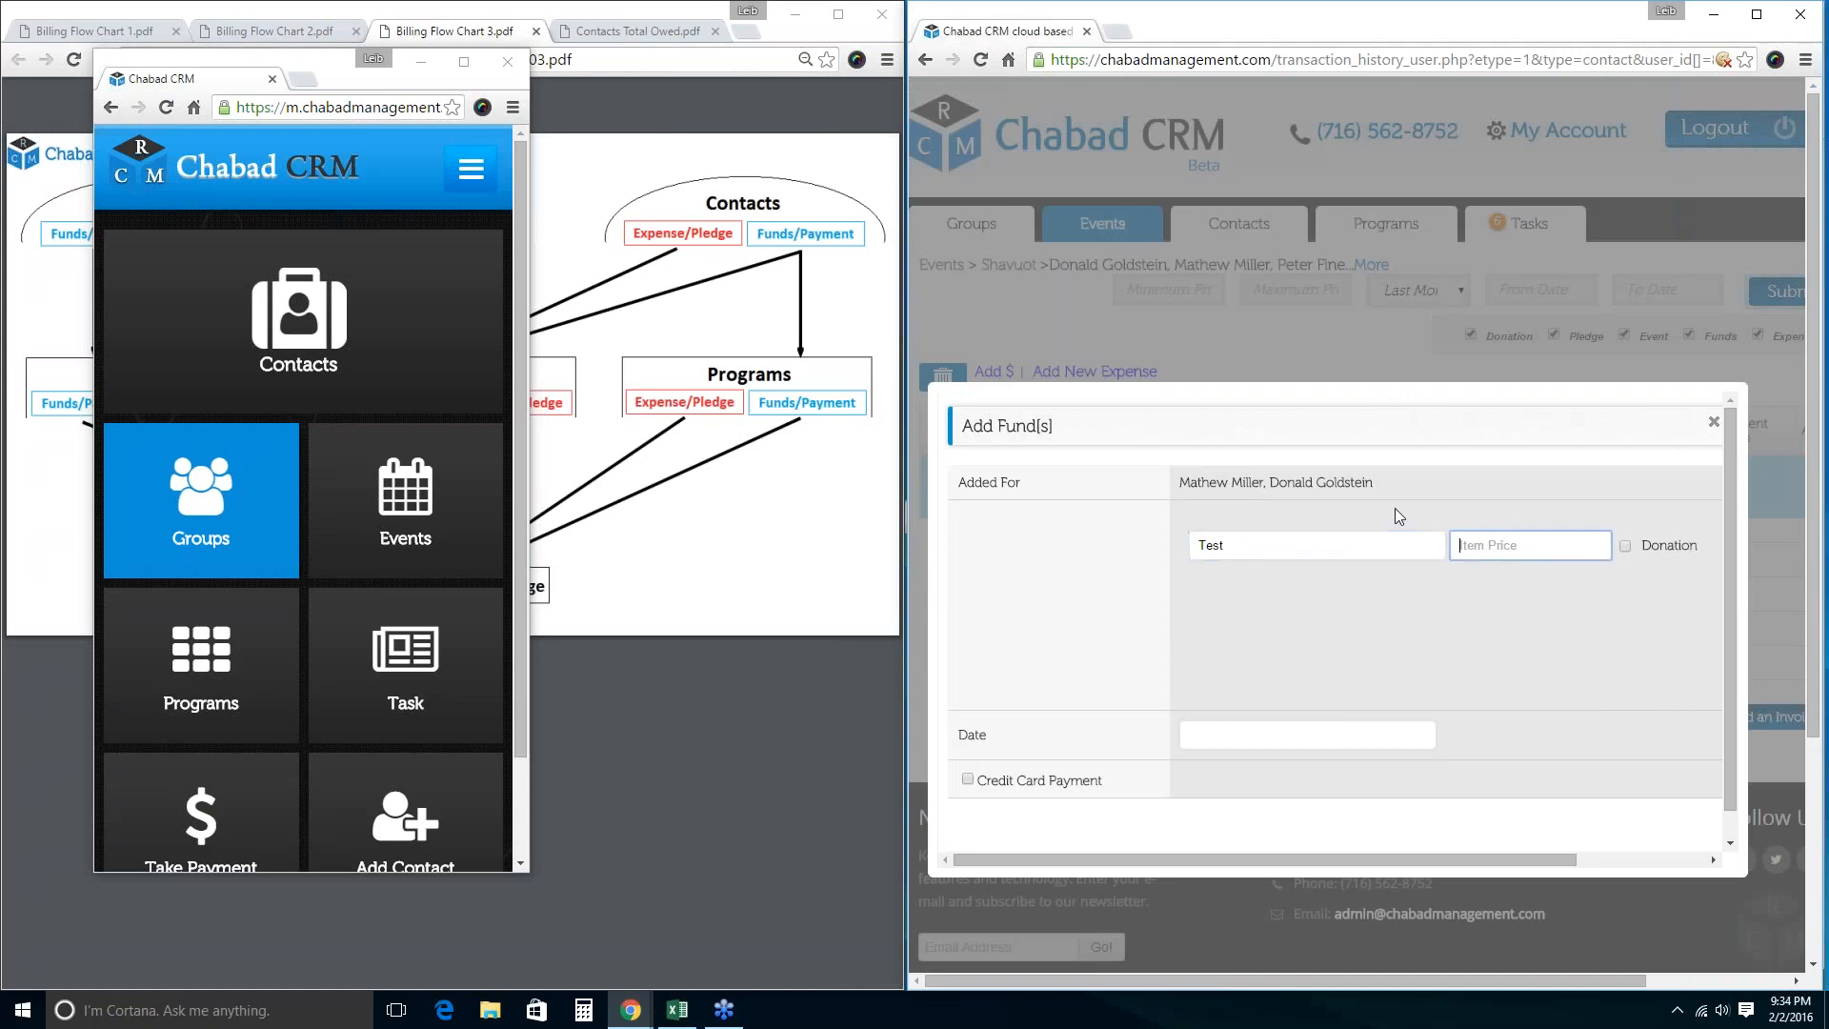
text(3)
key(Return)
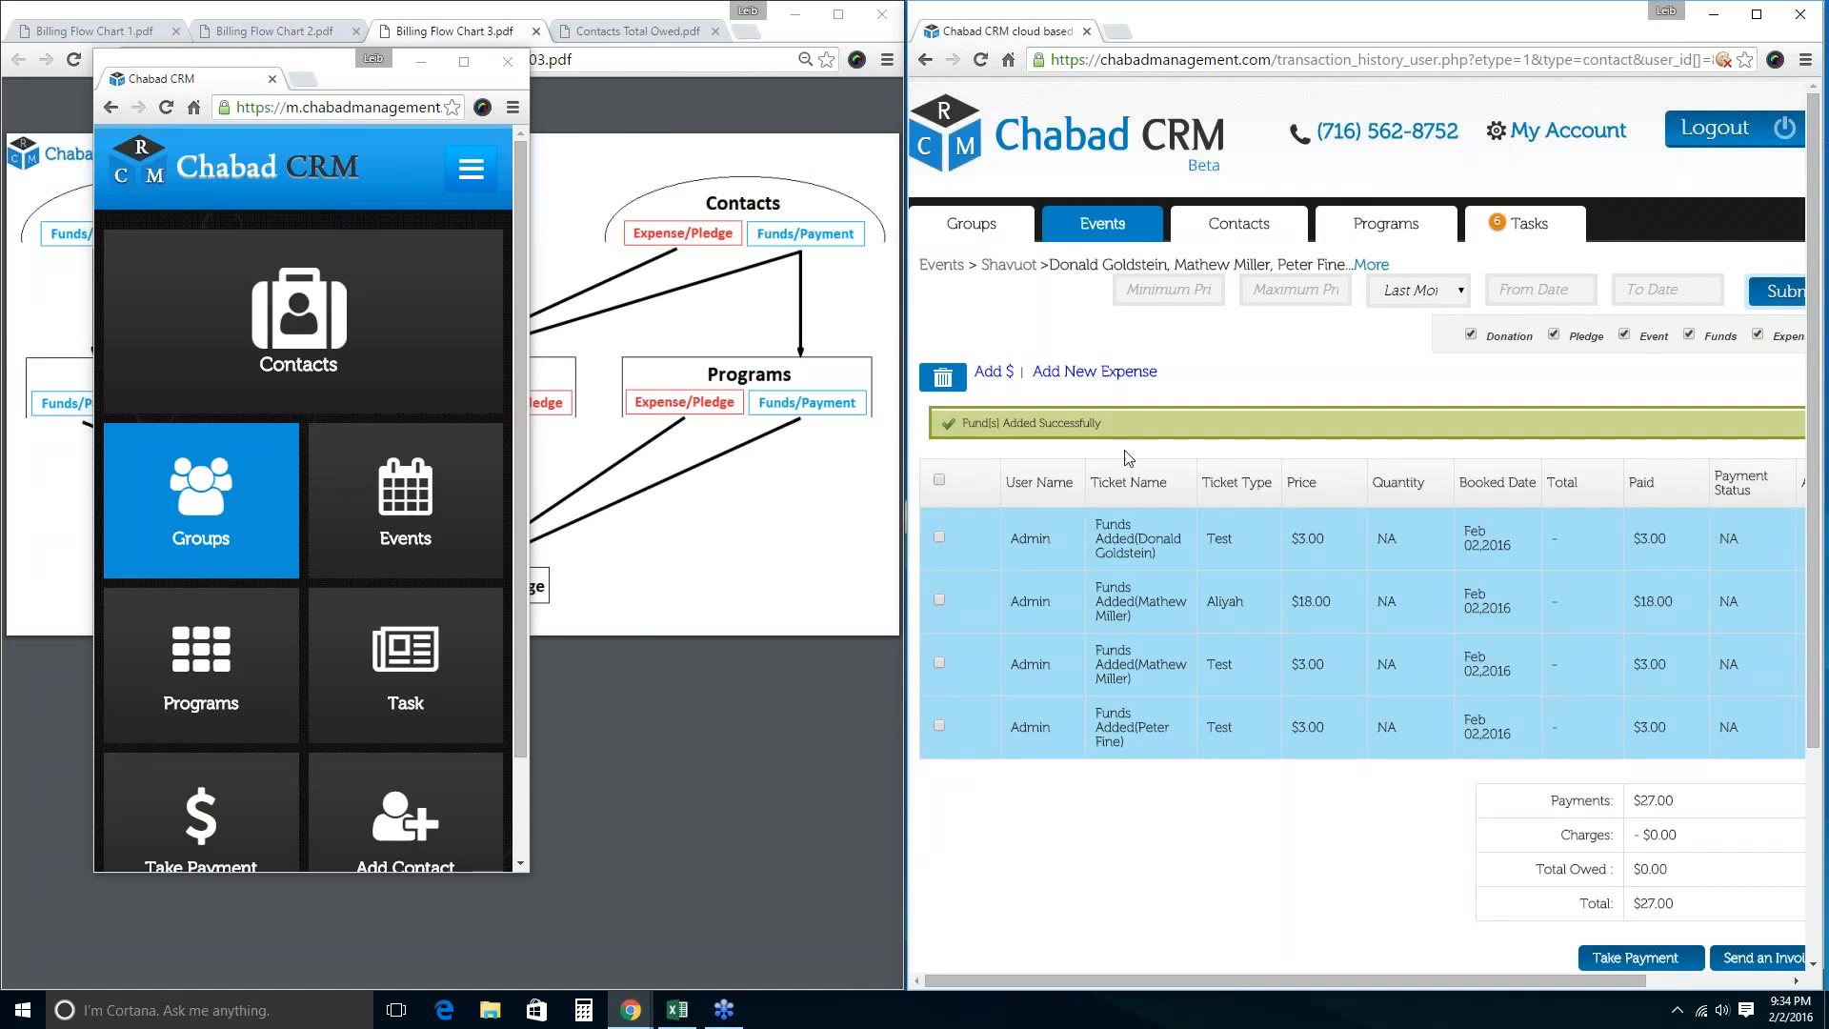
Highlight the member names on the new $3.00 'Test' fund rows.
drag(1138, 539, 1171, 539)
drag(1140, 664, 1192, 662)
drag(1137, 728, 1197, 729)
click(1235, 802)
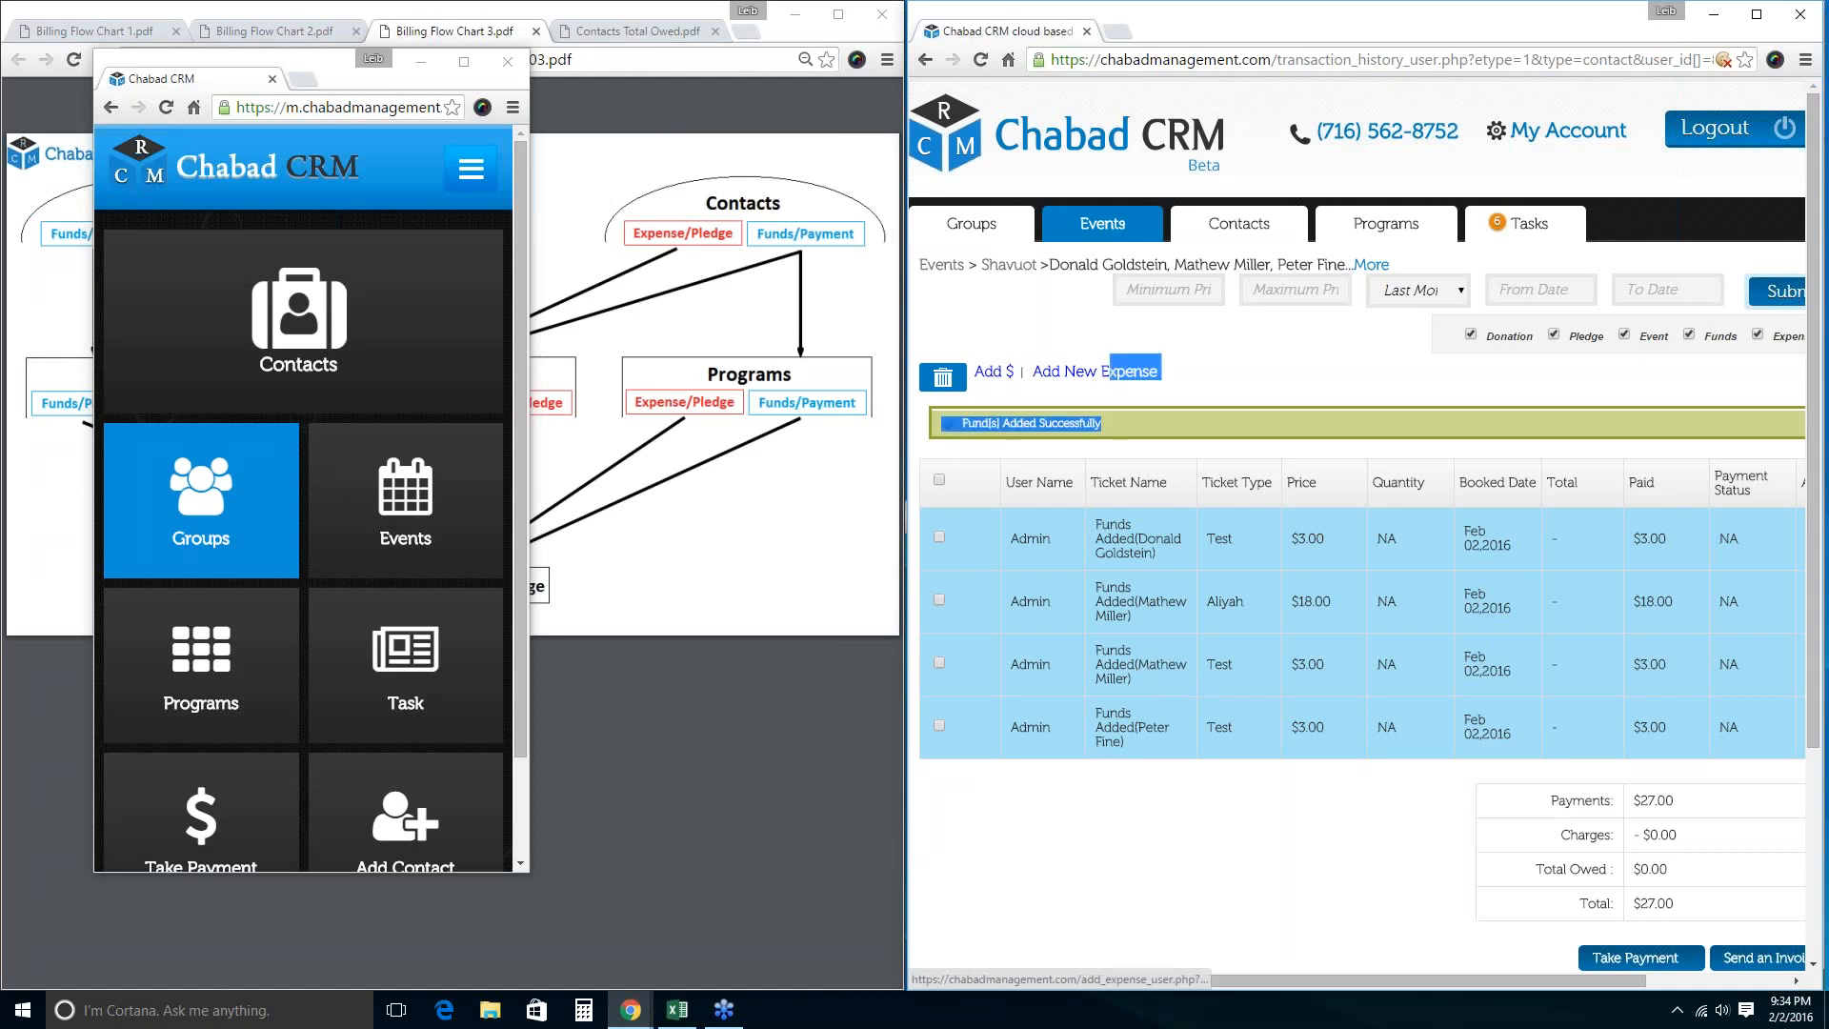
Add a 10 'entry fee' expense for every Shavuot member, then return to contacts.
click(1107, 375)
click(1241, 551)
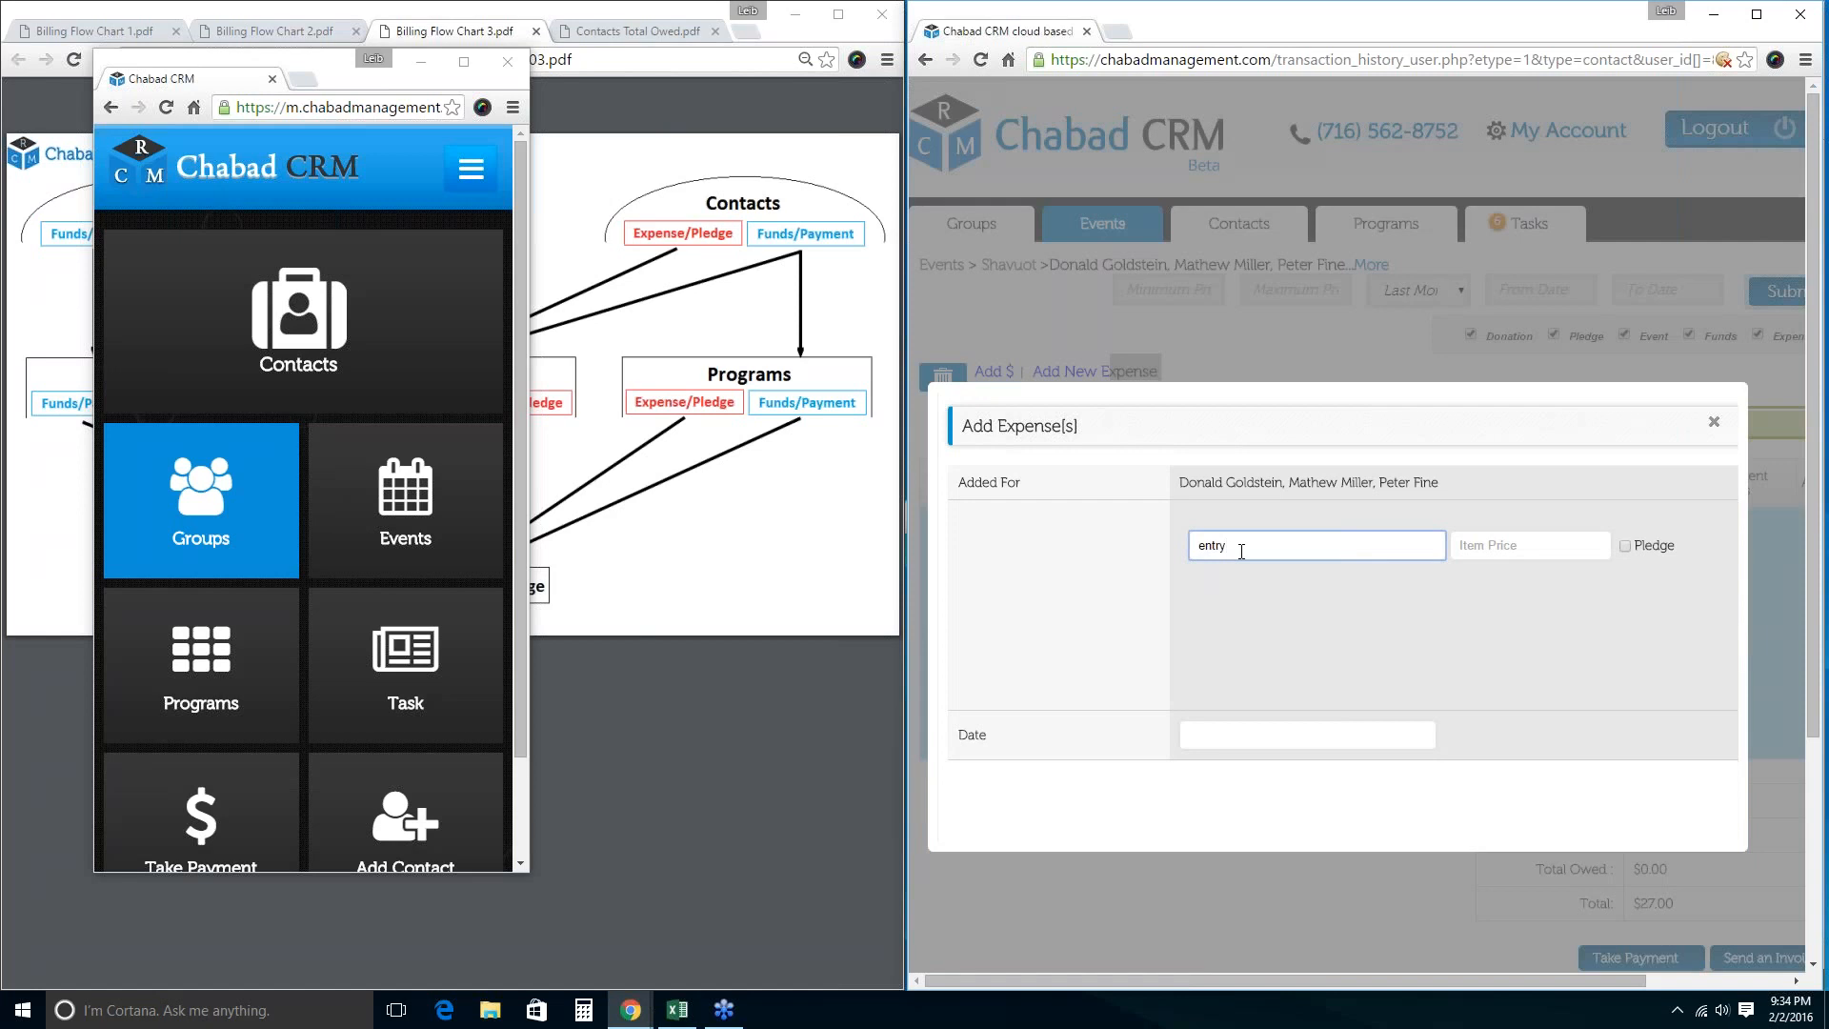
text(entry fee)
key(Tab)
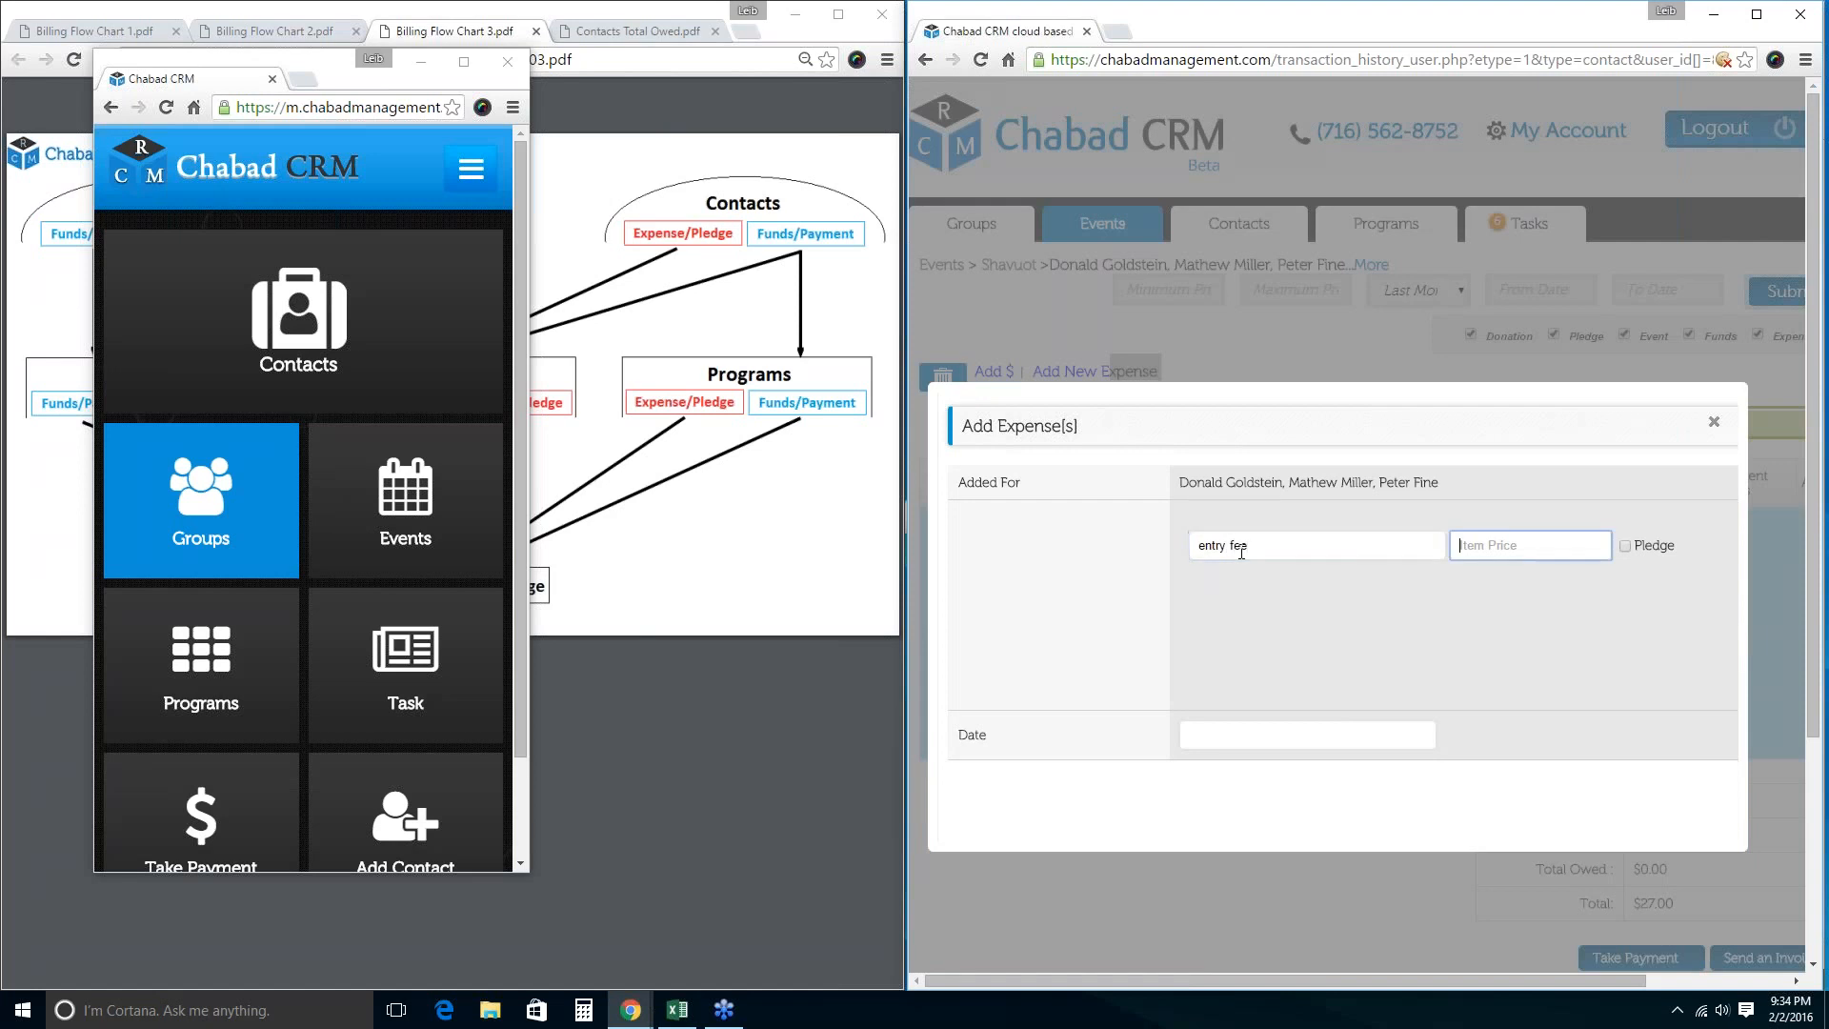
text(100)
key(BackSpace)
key(Return)
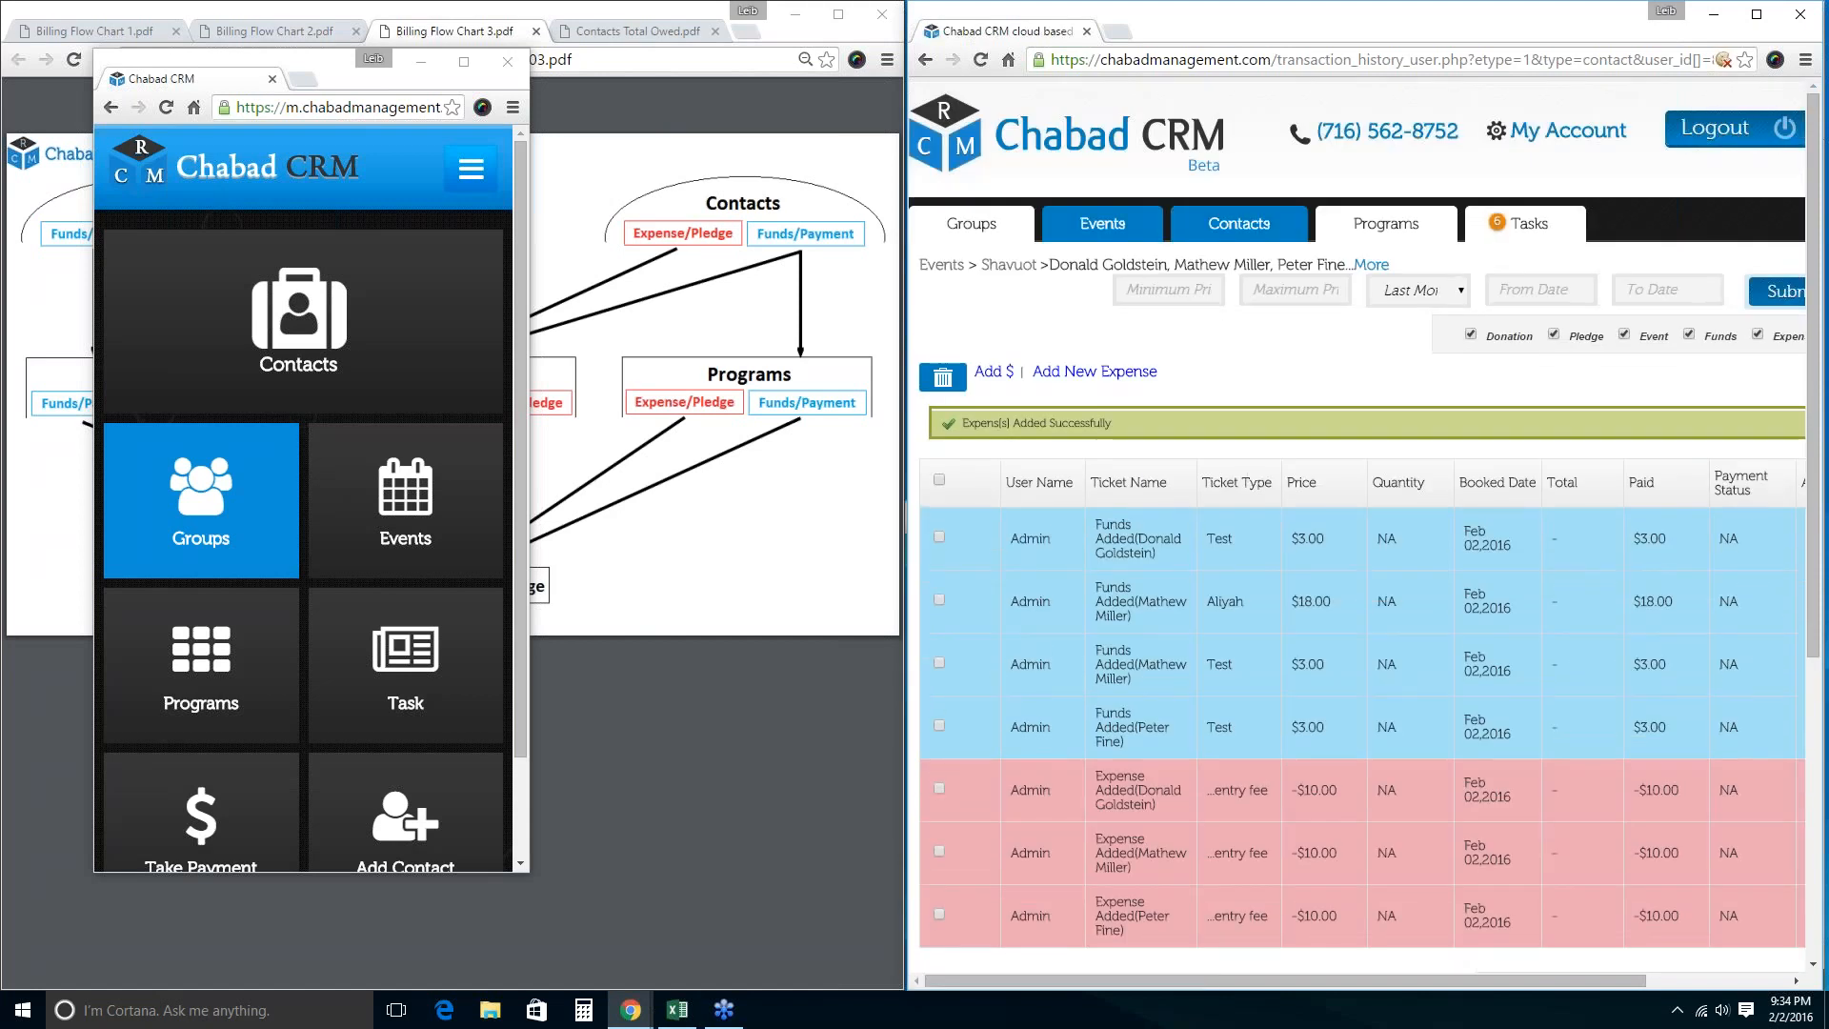
click(1262, 233)
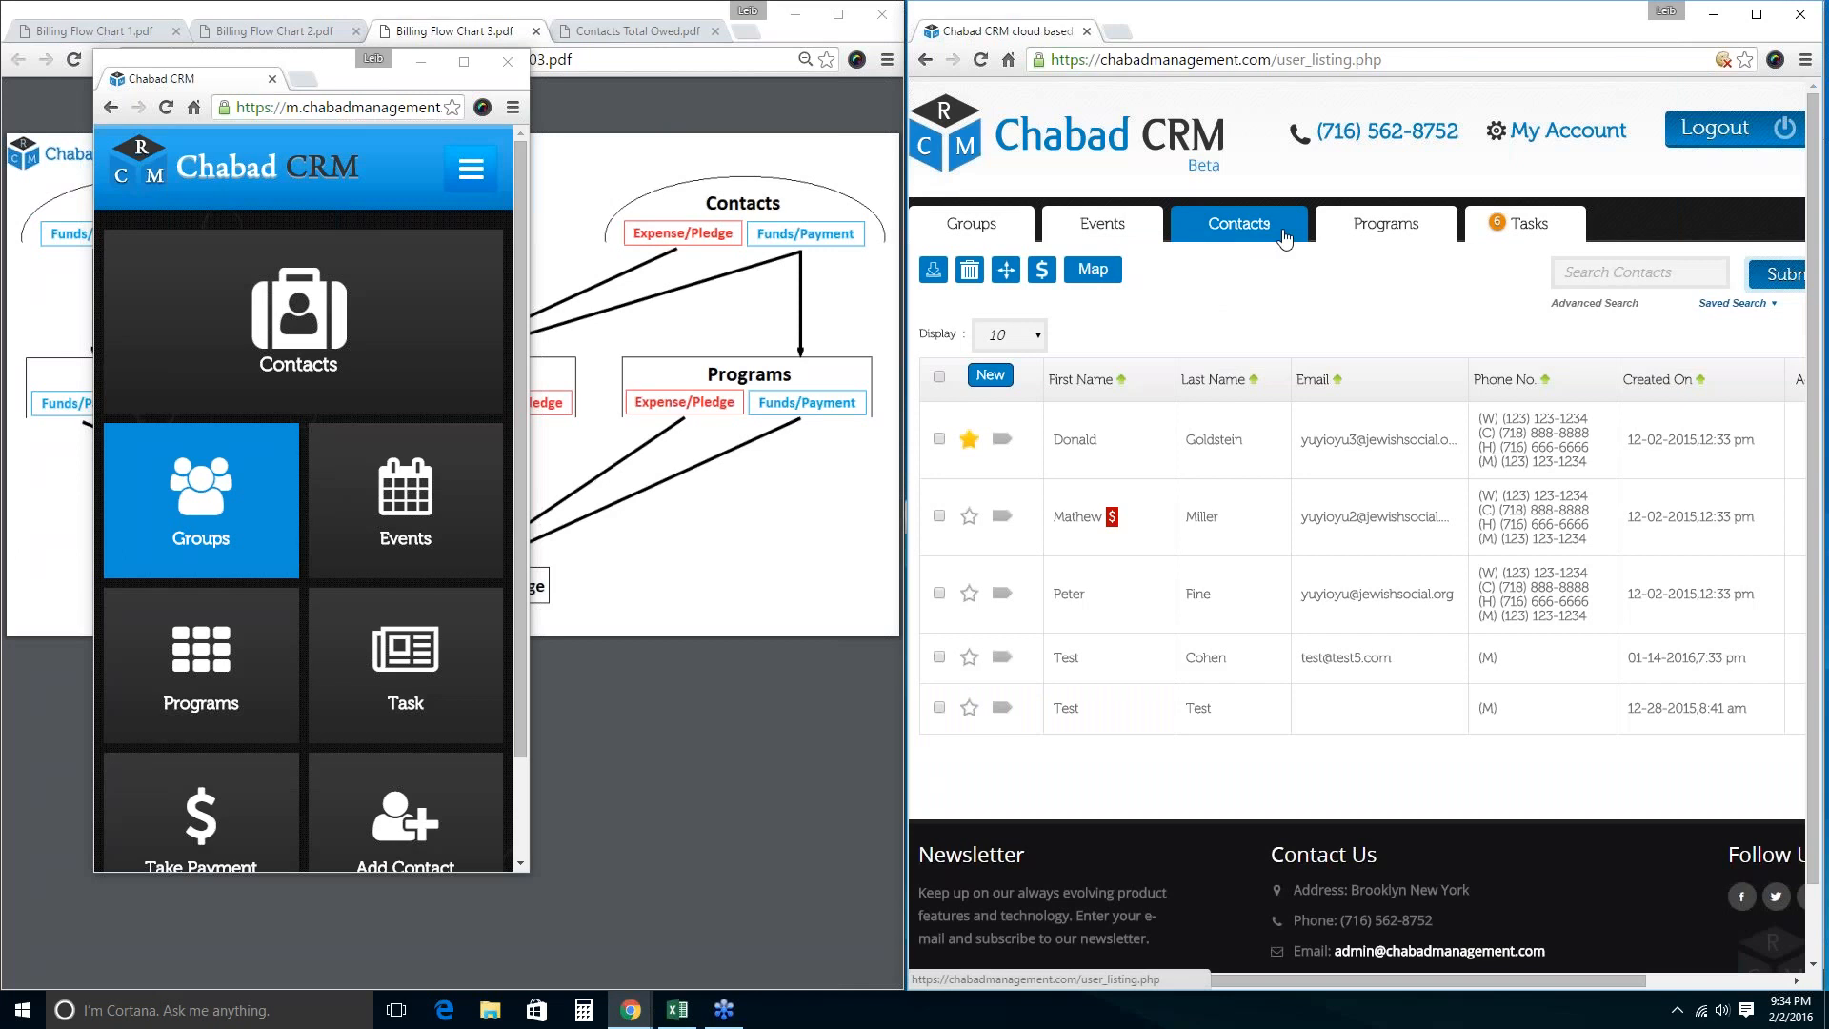
Select all contacts and open their combined billing list.
click(939, 515)
click(939, 592)
click(941, 656)
click(940, 705)
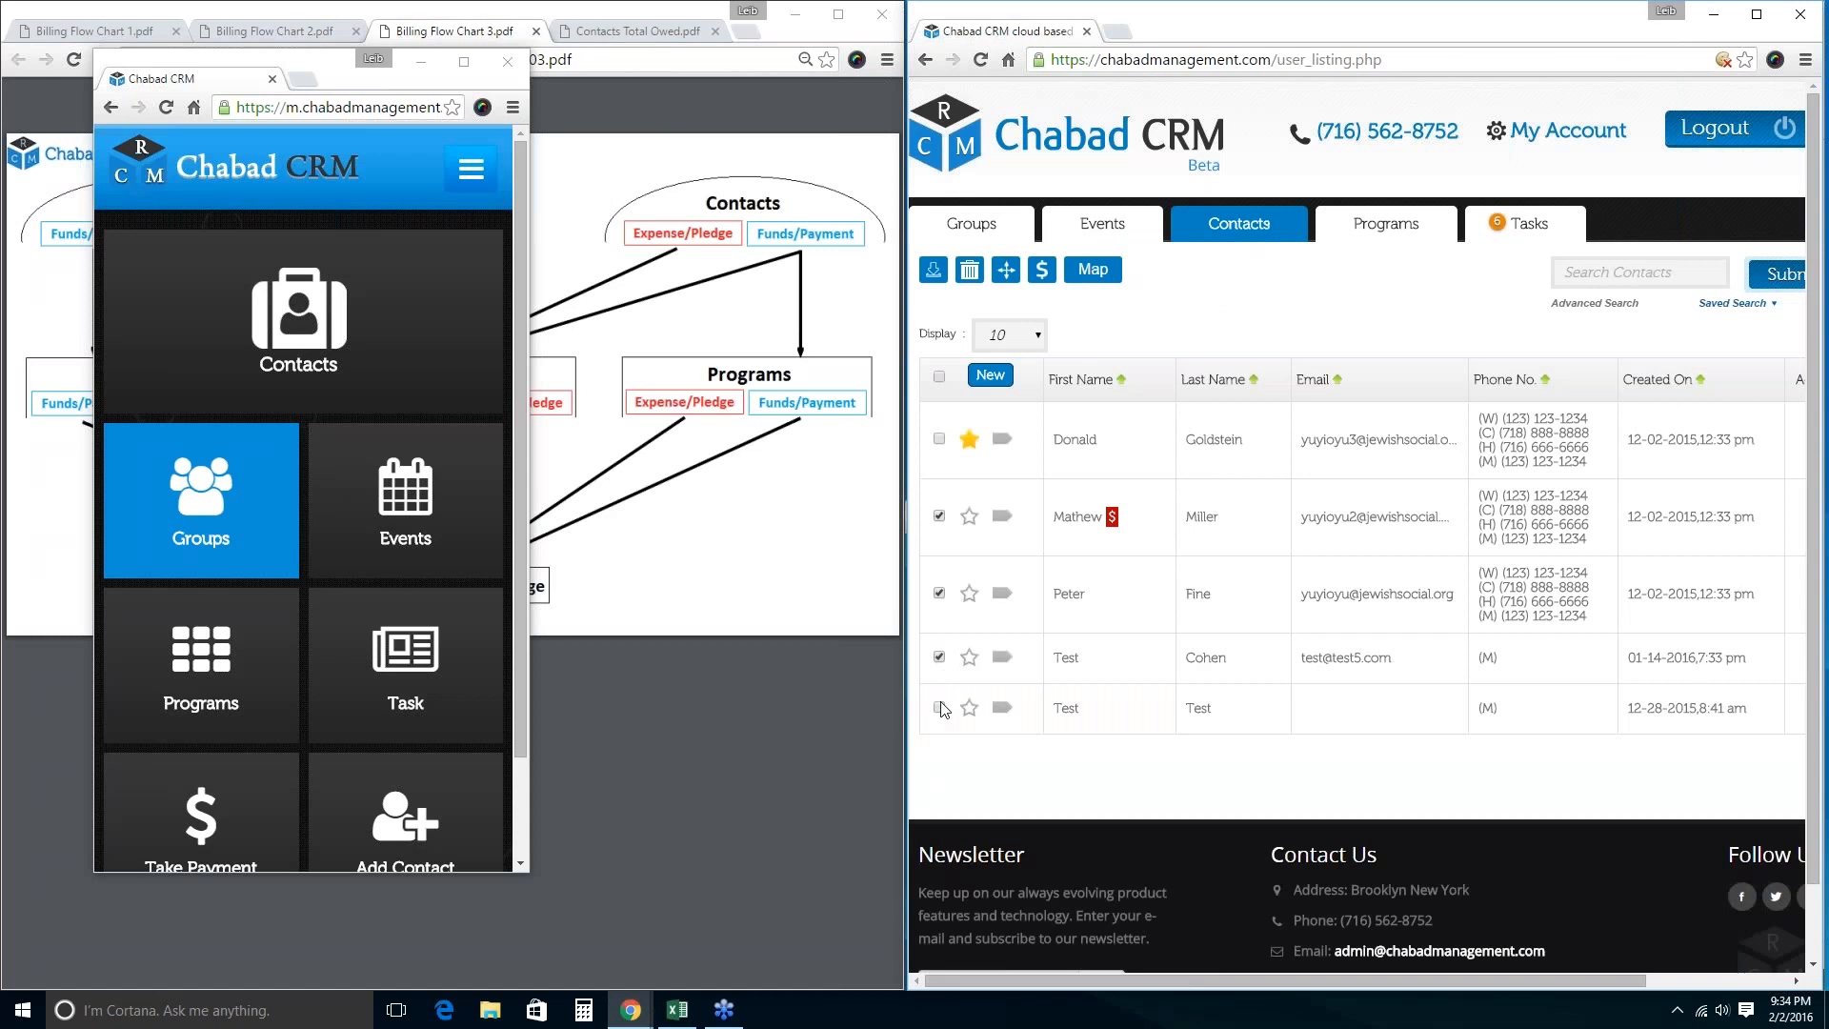
click(939, 376)
click(1041, 270)
scroll(1067, 290, down, 1)
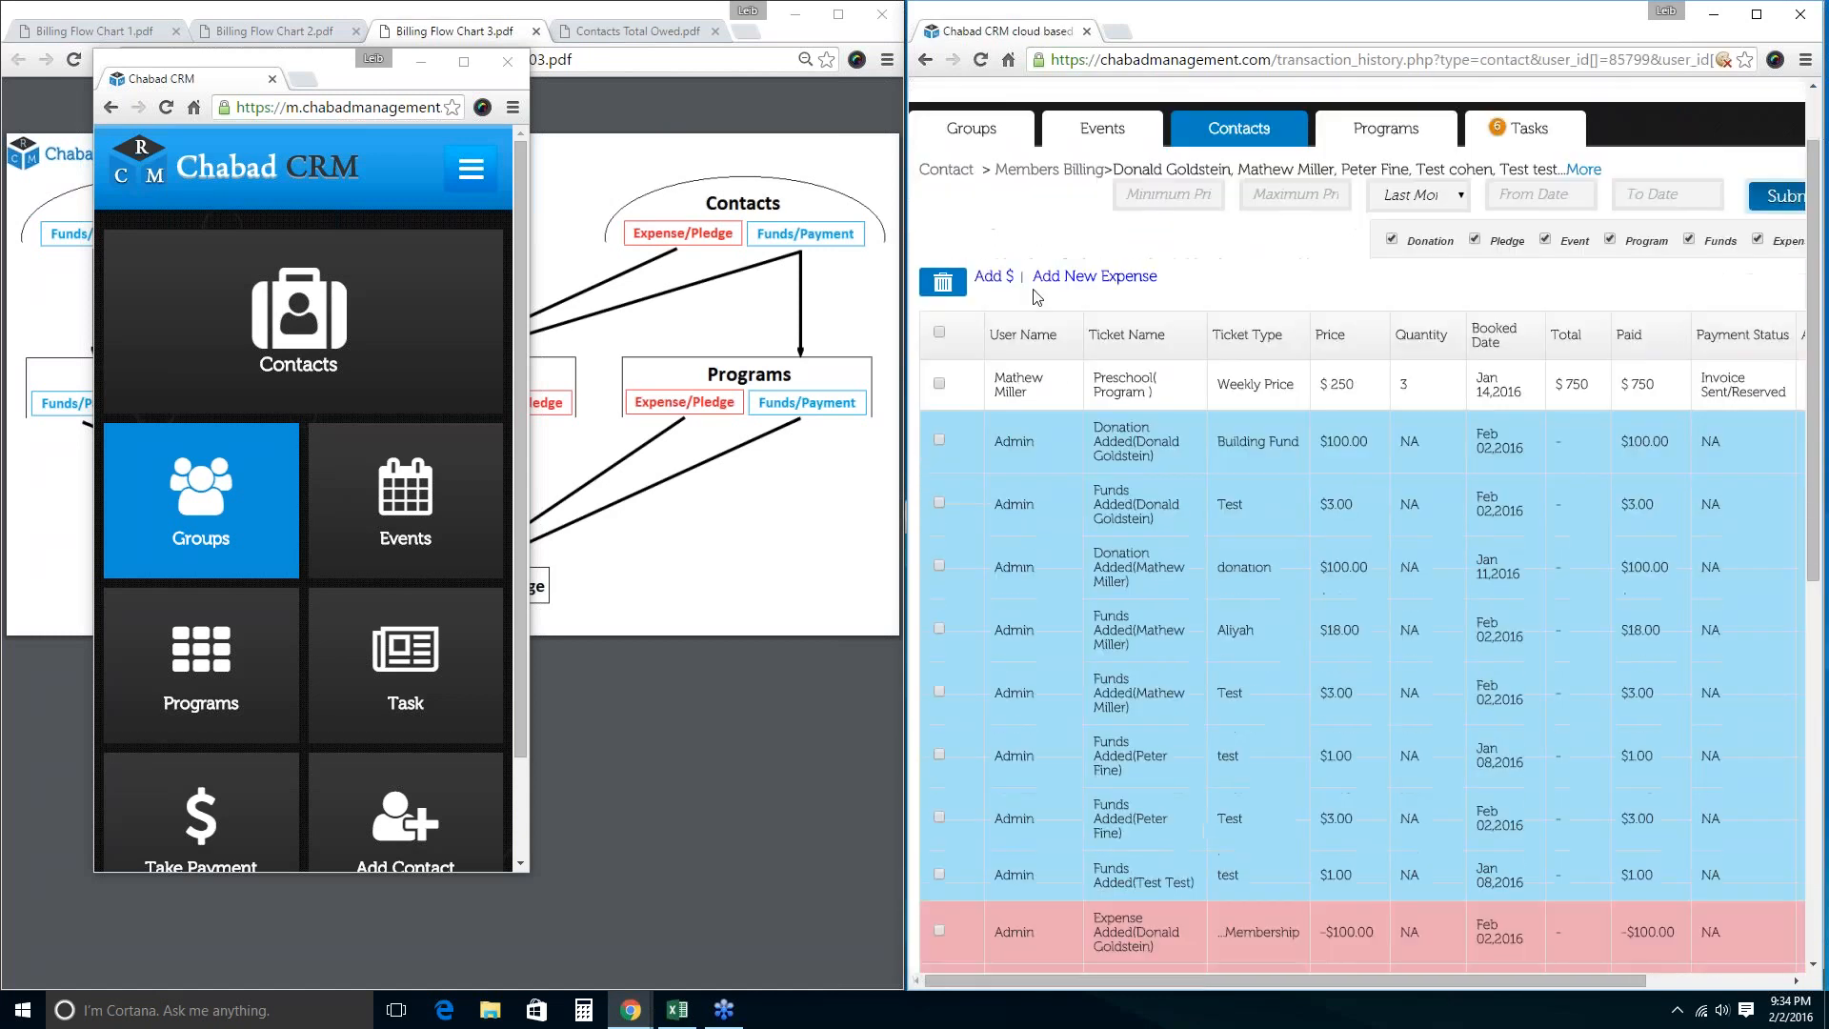
scroll(1279, 743, down, 5)
scroll(1278, 743, up, 6)
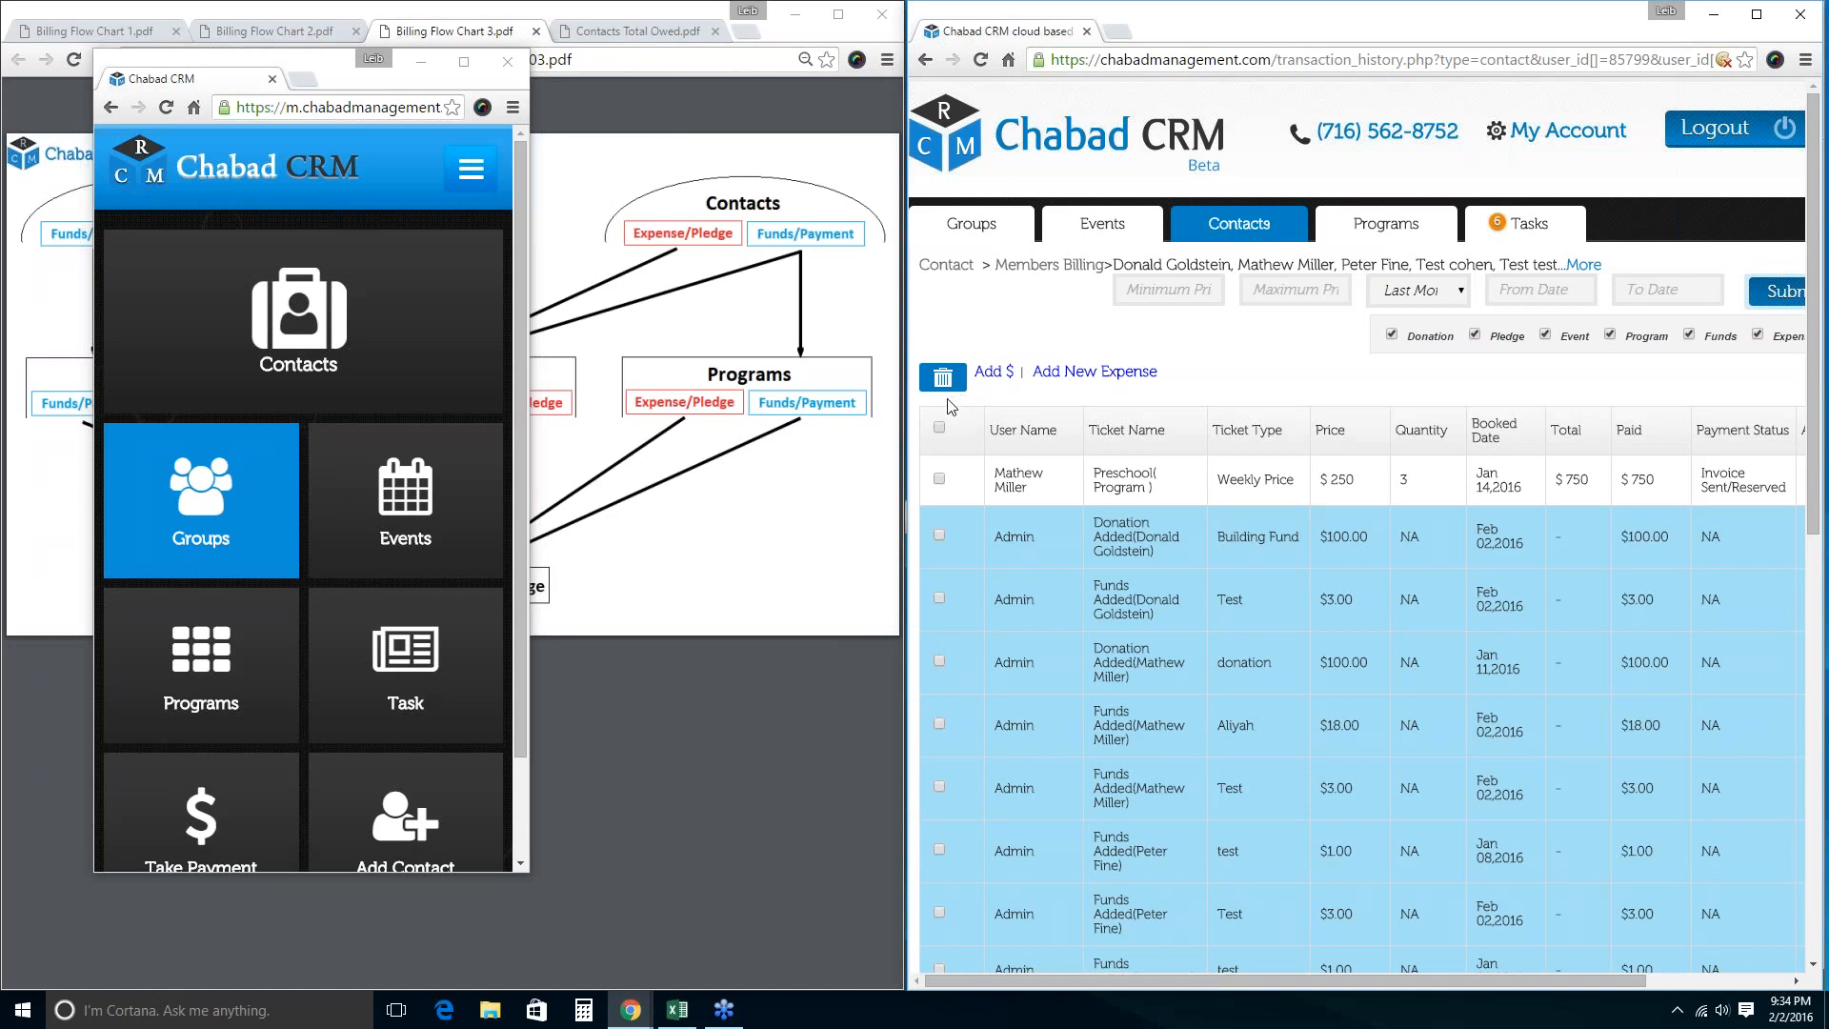
scroll(1322, 768, down, 5)
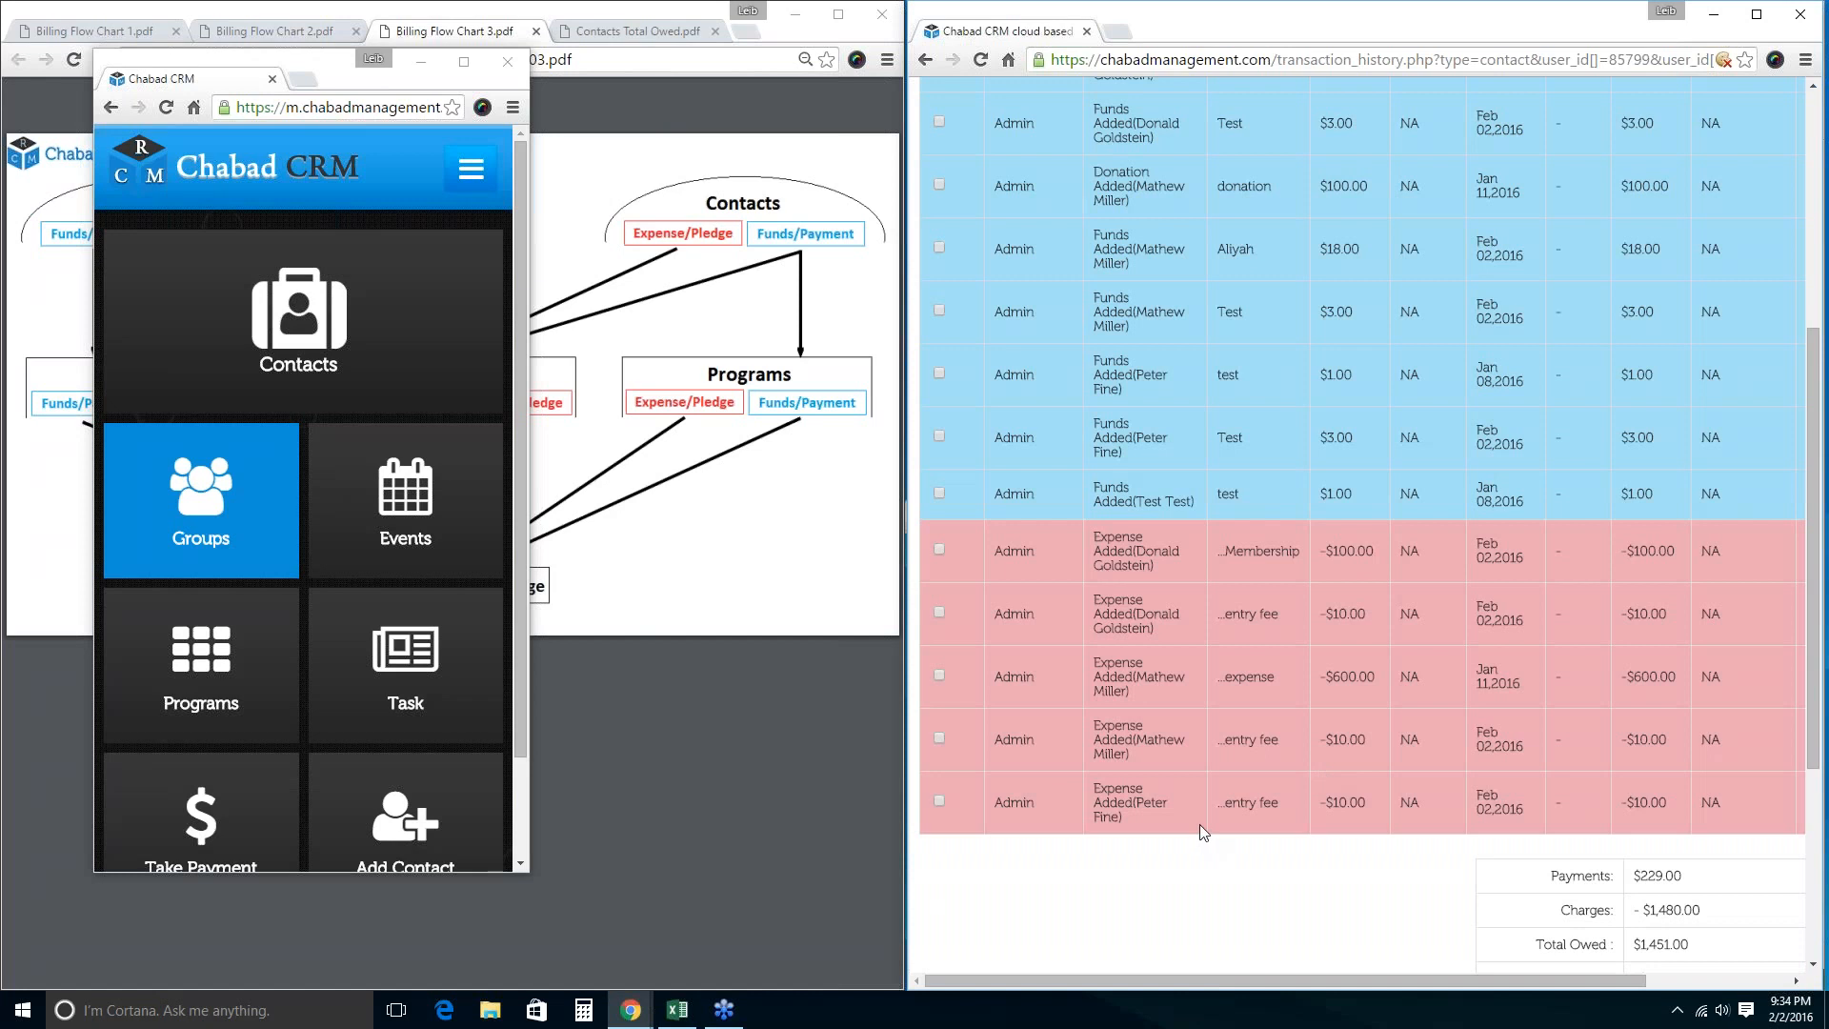
scroll(1199, 817, up, 5)
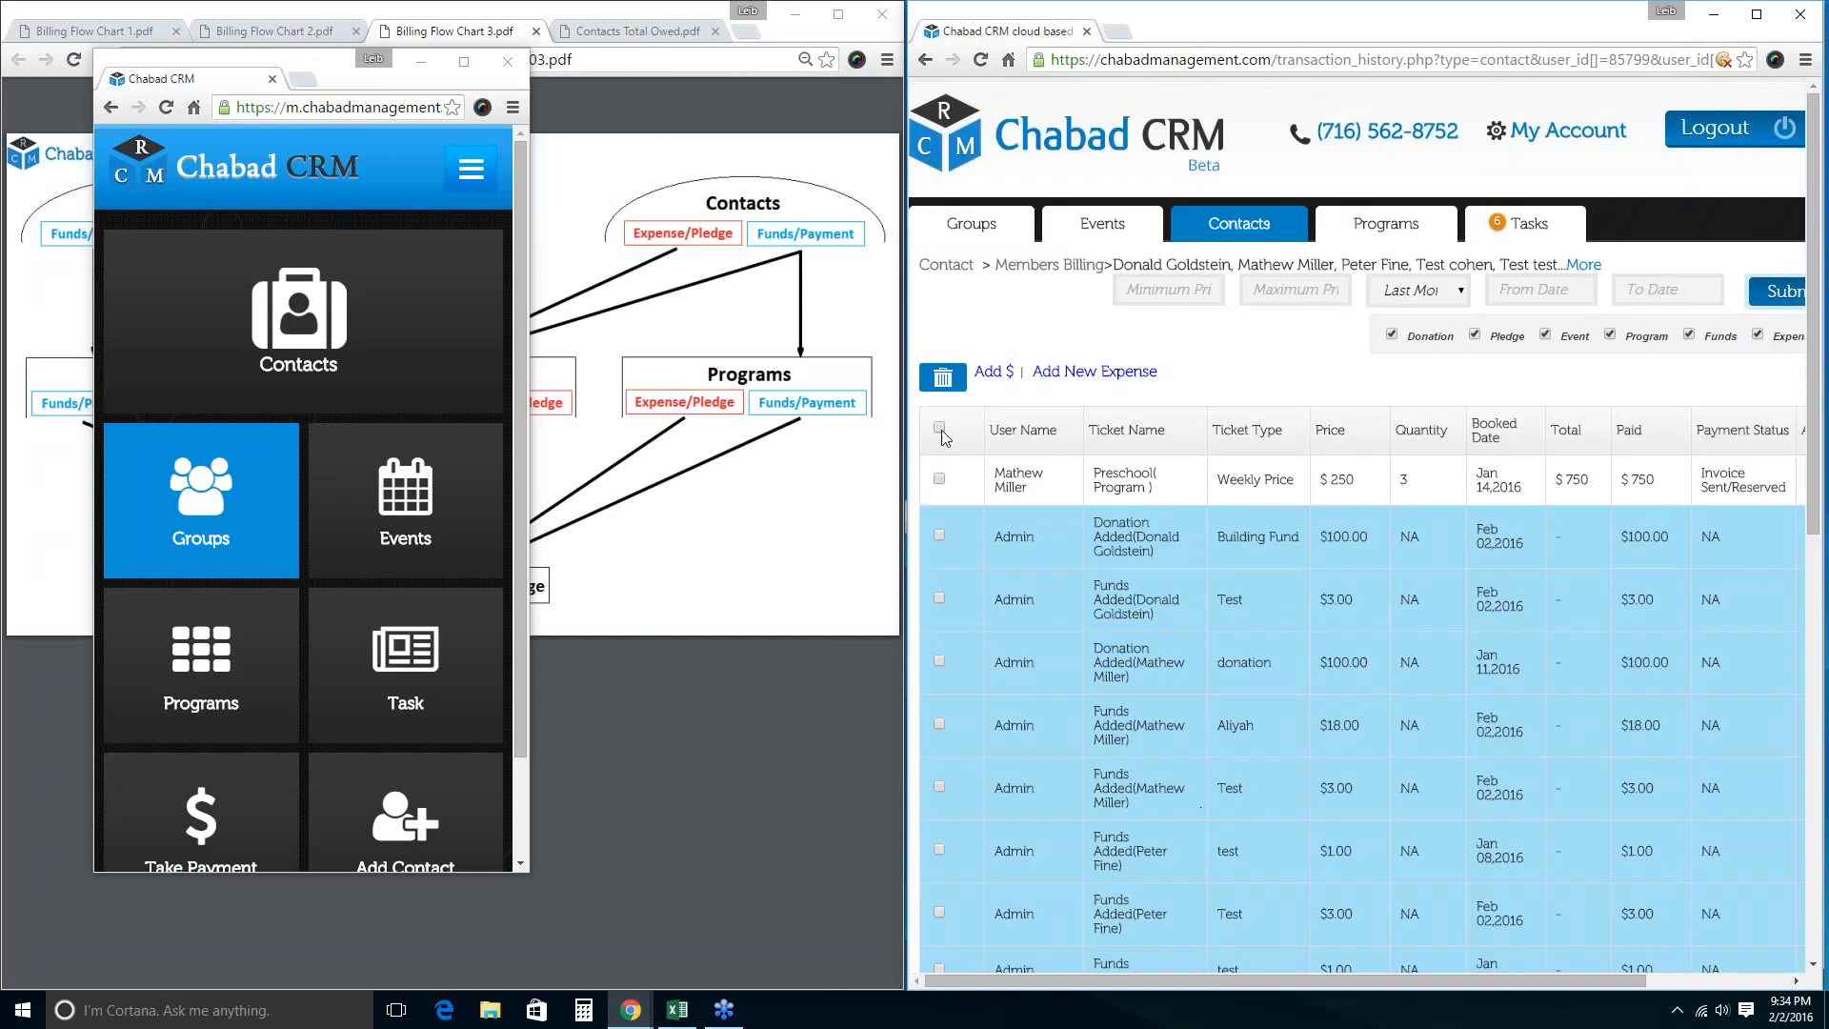
Exclude pledges, events and programs, then mark all remaining transactions to see the totals.
click(1683, 59)
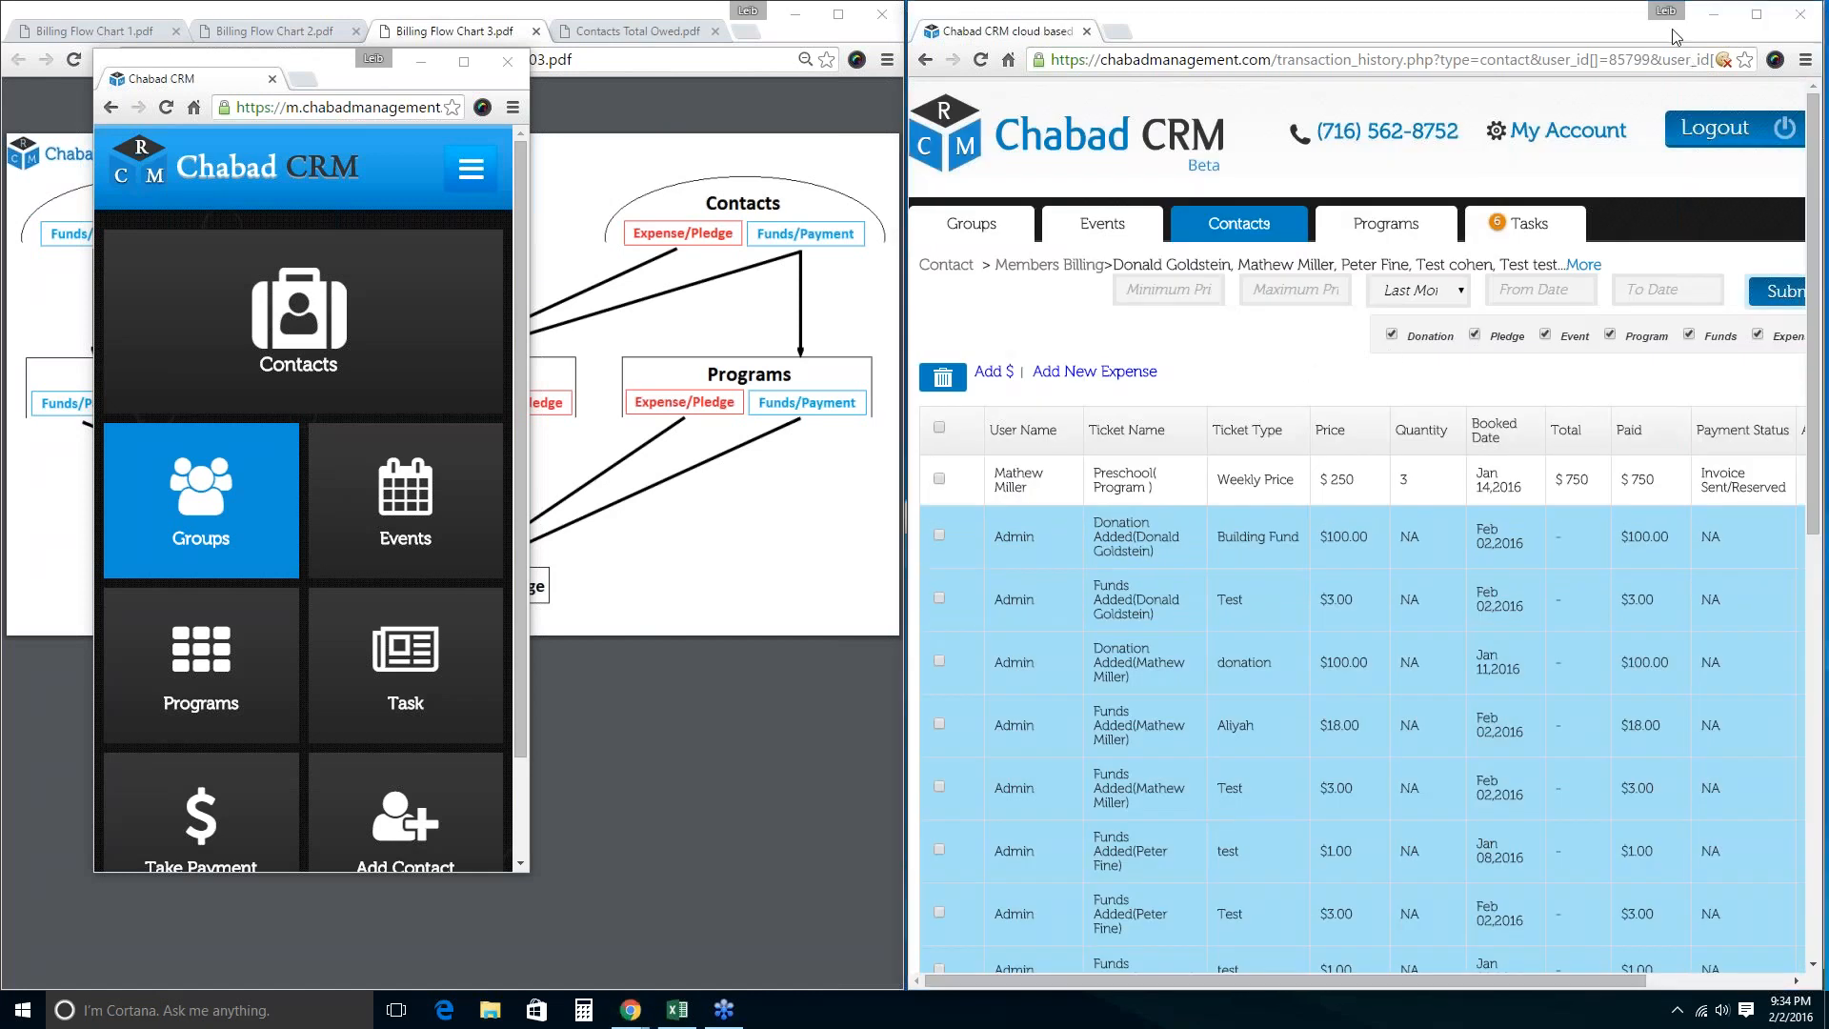
click(1476, 335)
click(1545, 334)
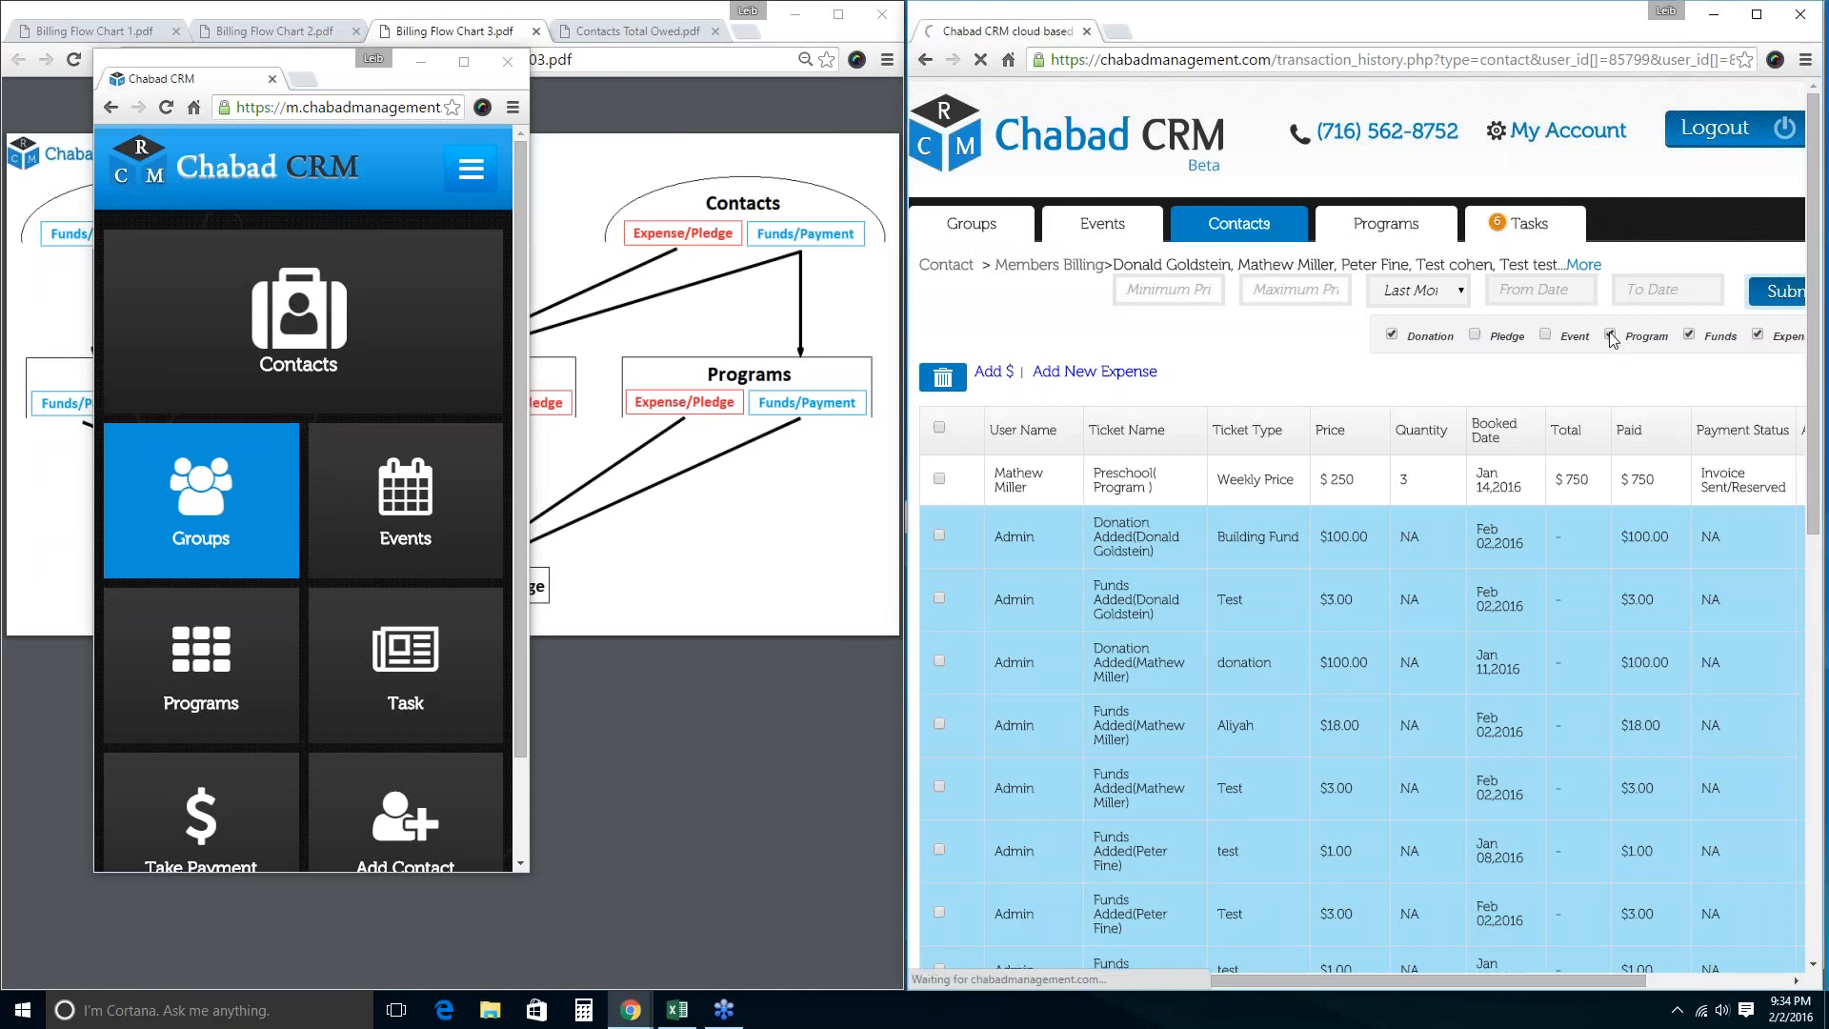
click(1610, 335)
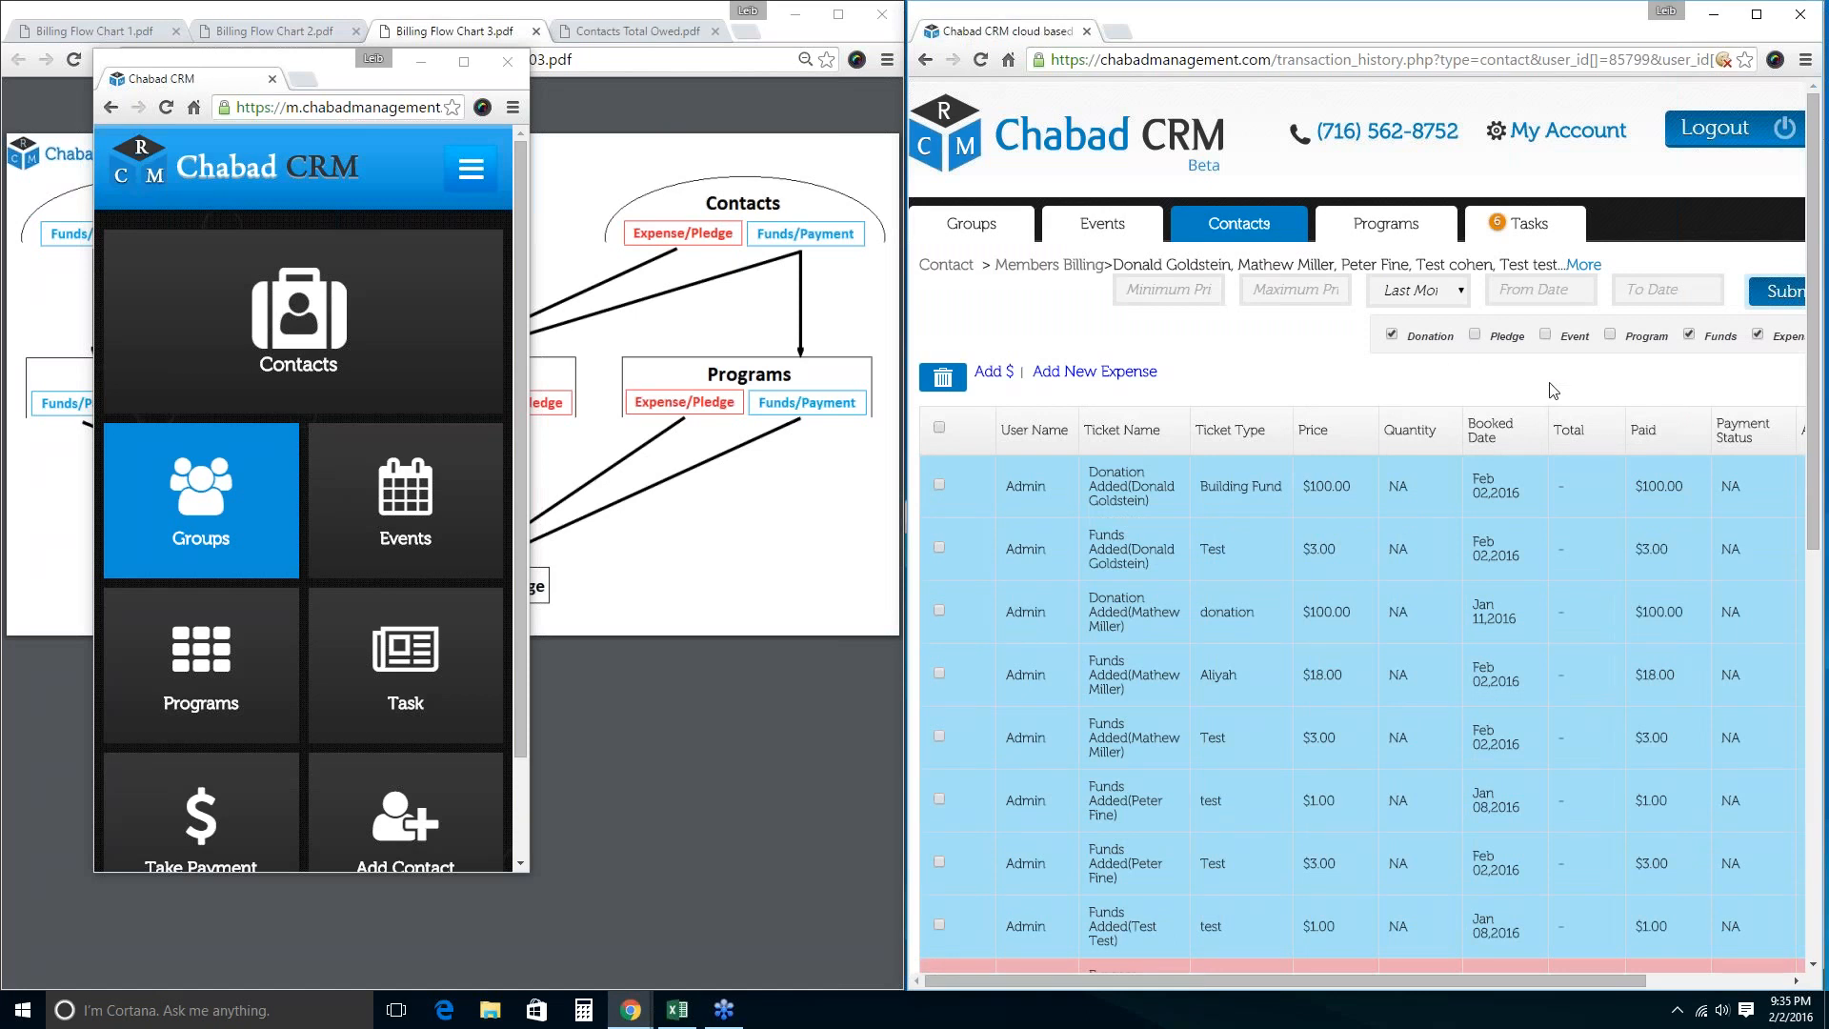
scroll(1024, 591, down, 3)
click(941, 143)
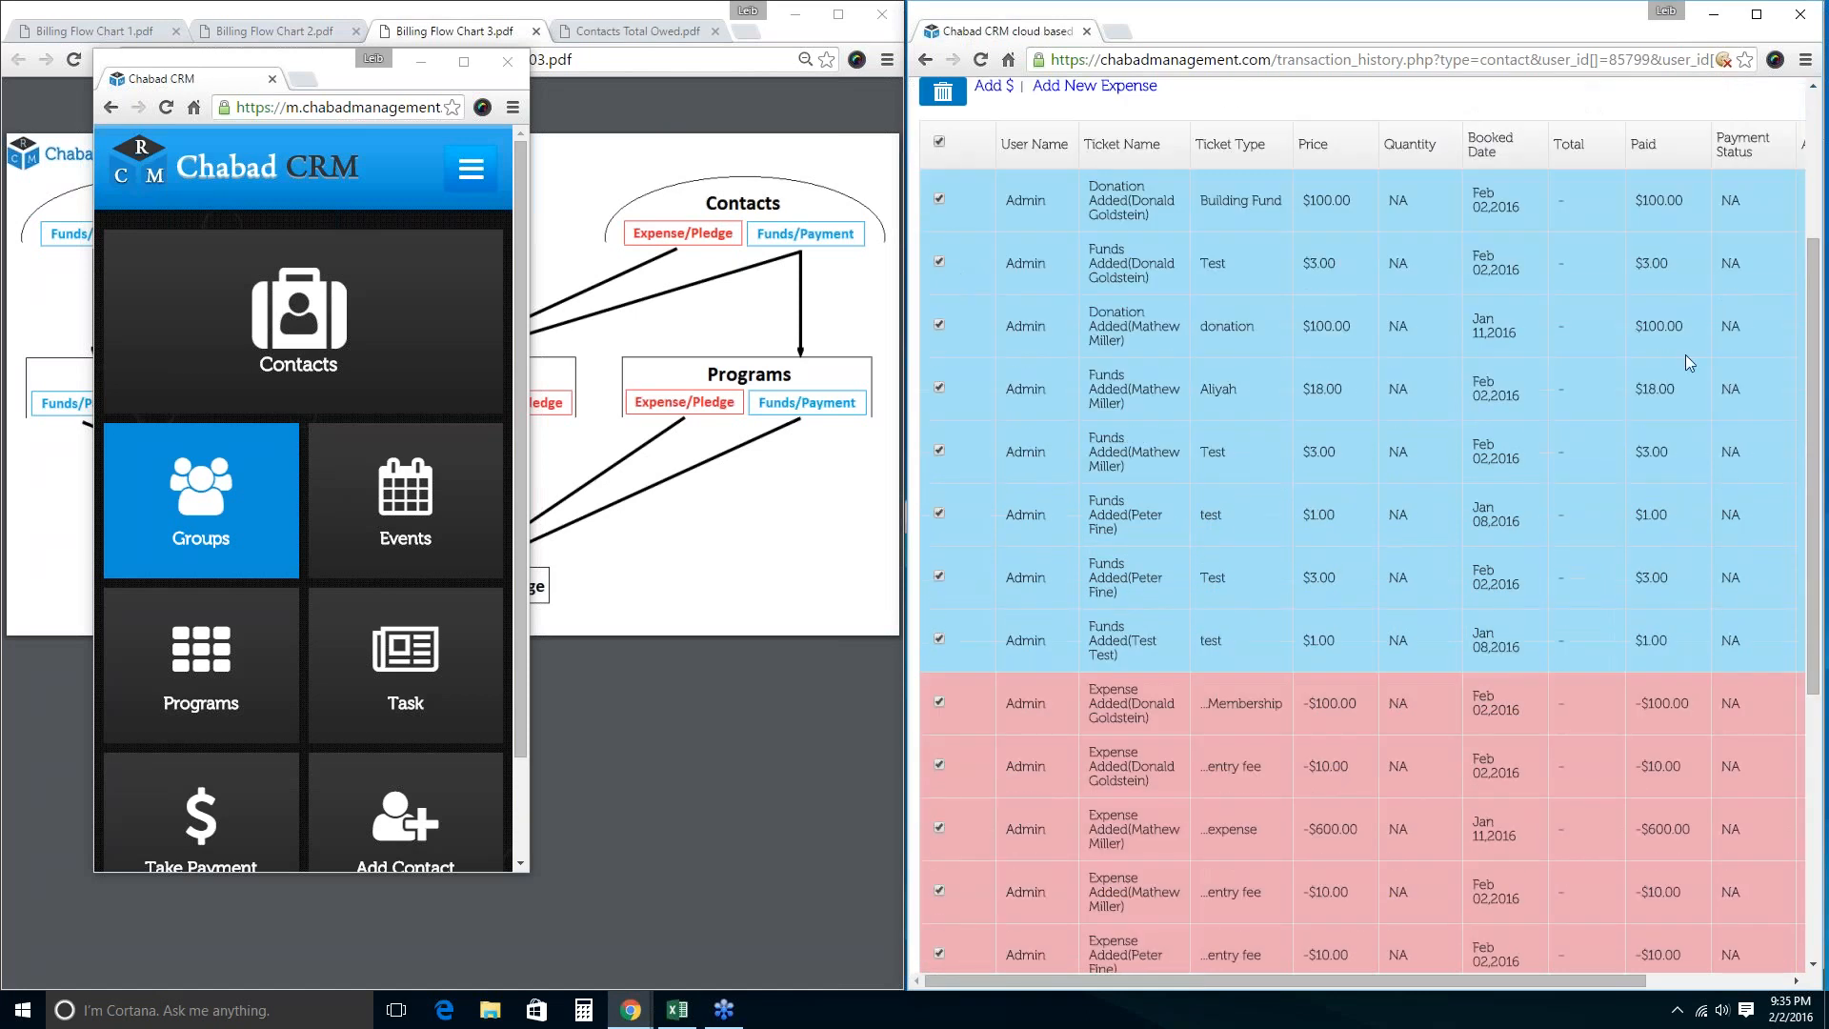
scroll(1192, 705, down, 5)
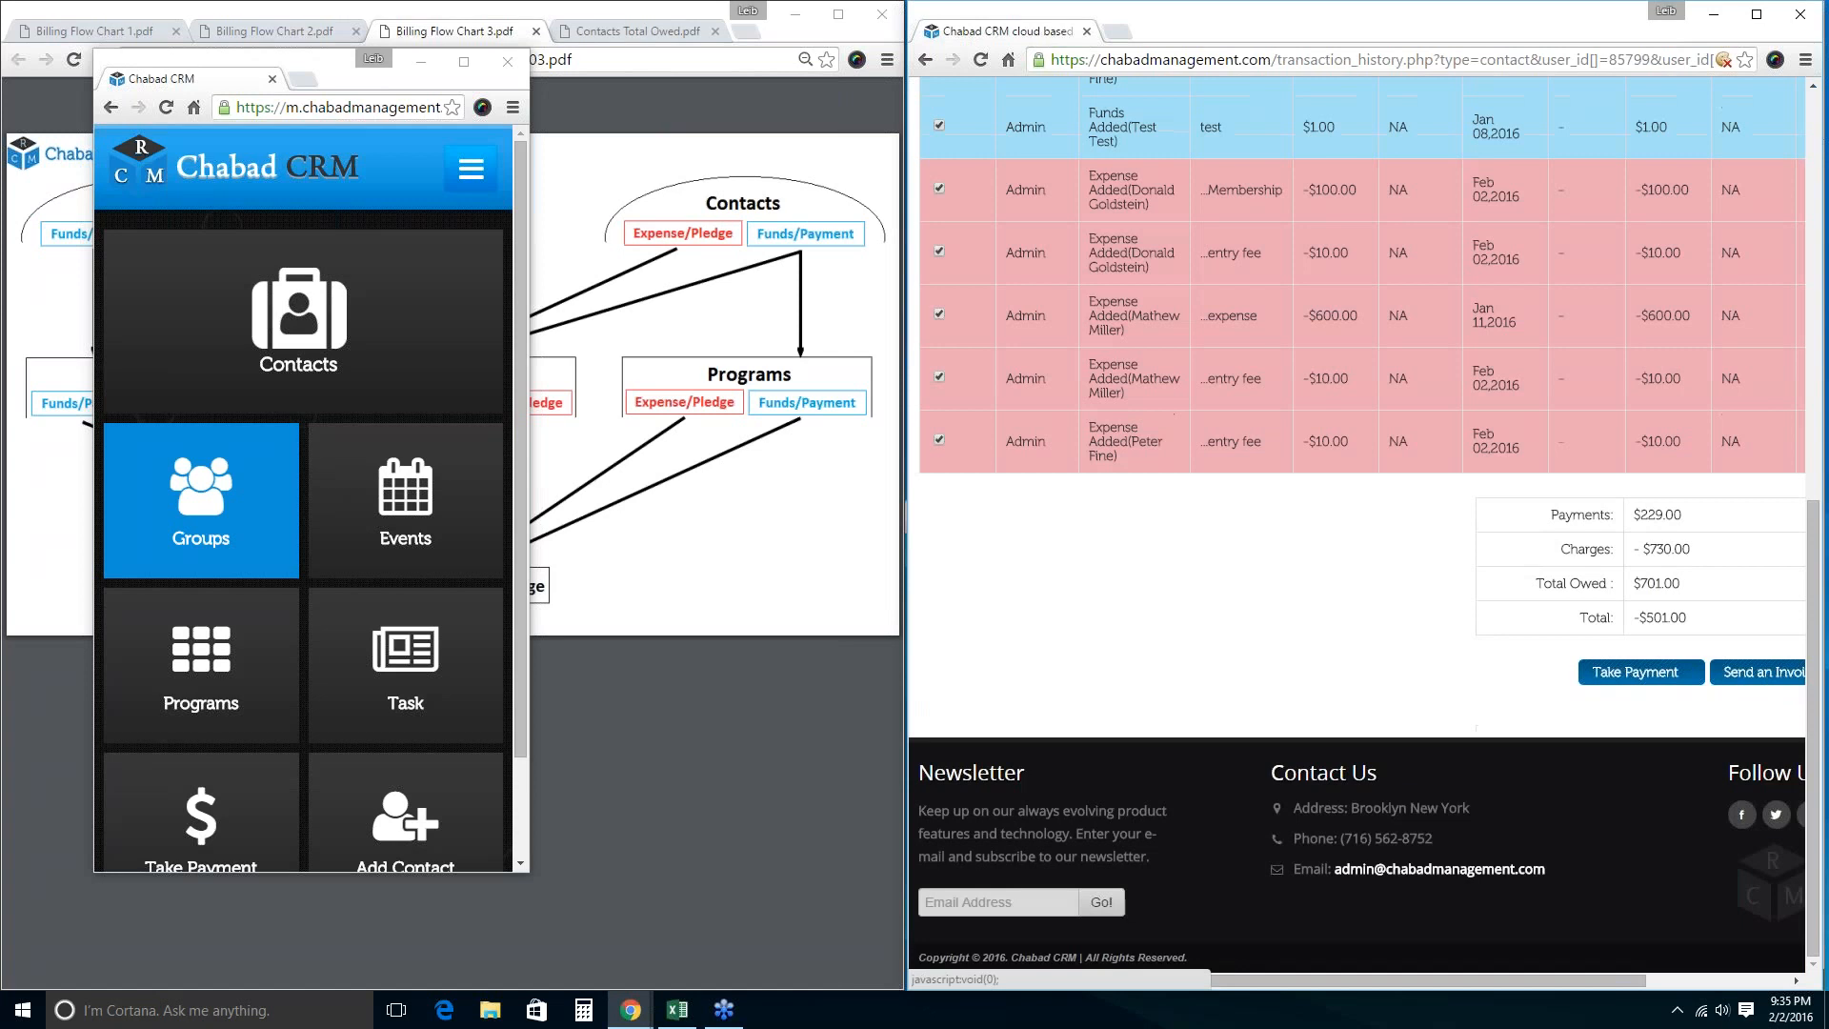
Preview the invoice's email template options for the marked transactions, then reload the billing page.
click(1787, 674)
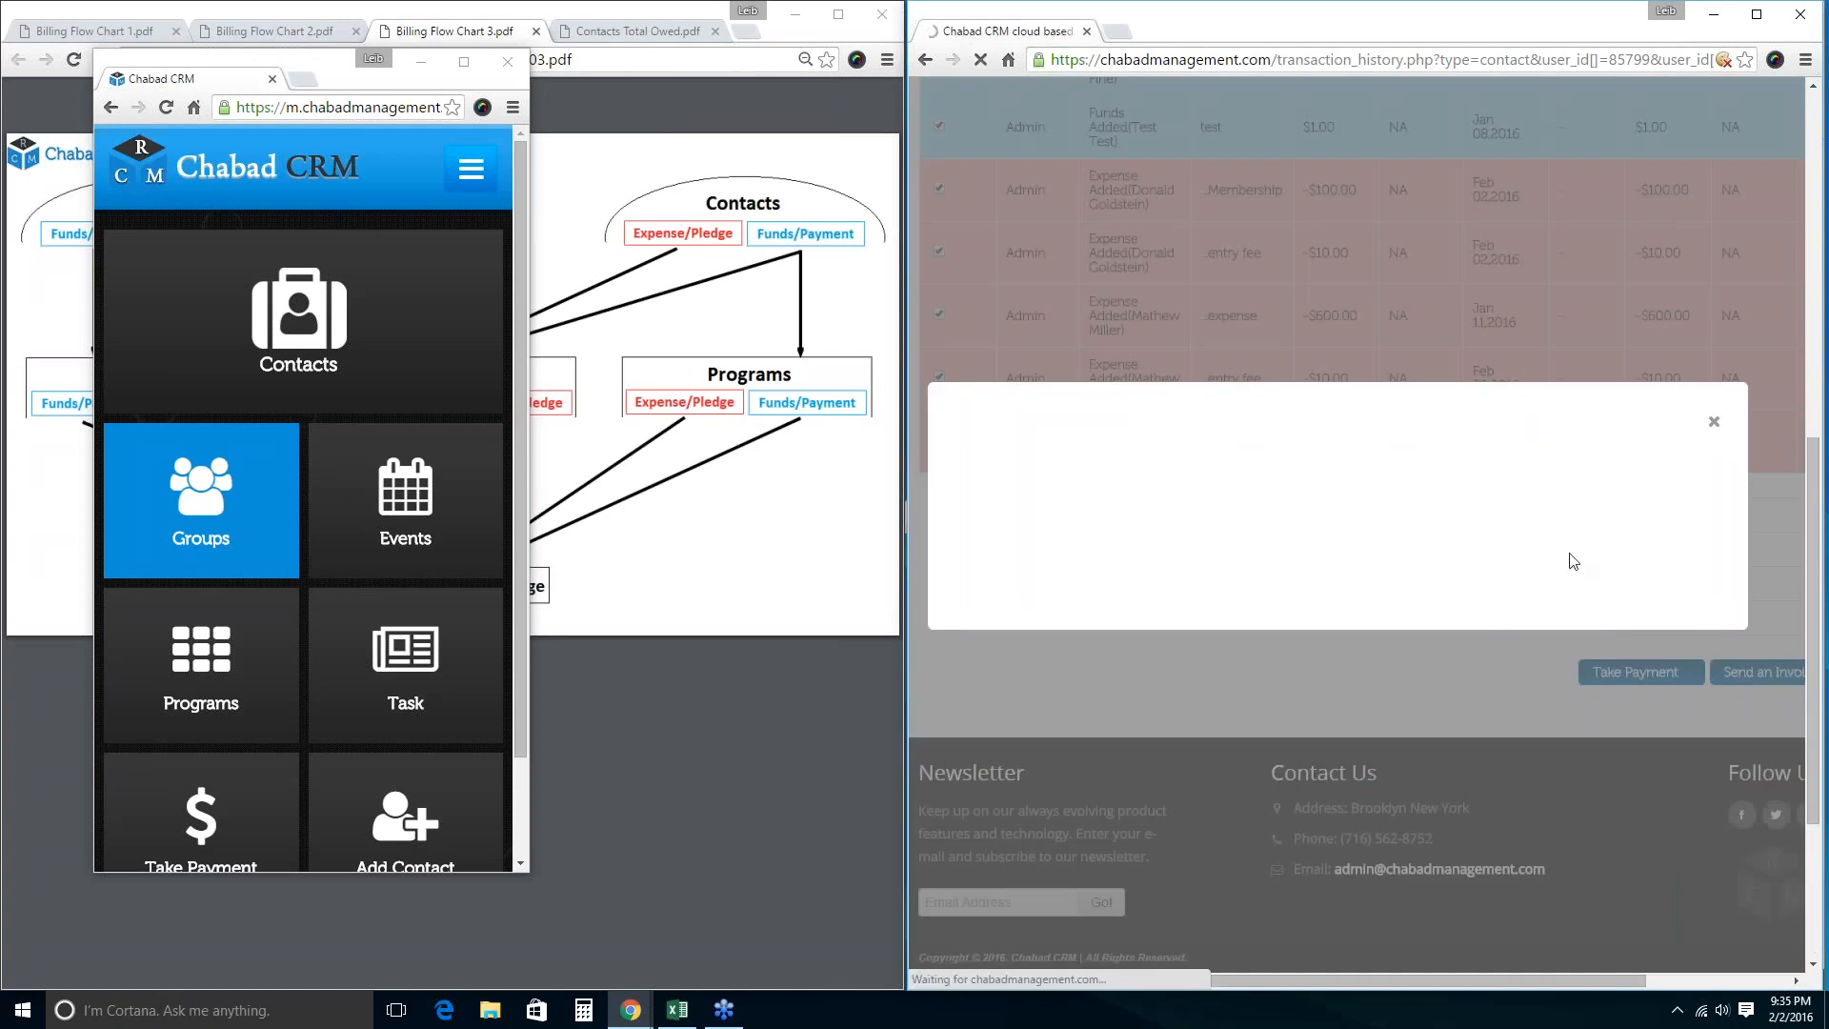
scroll(1366, 770, down, 3)
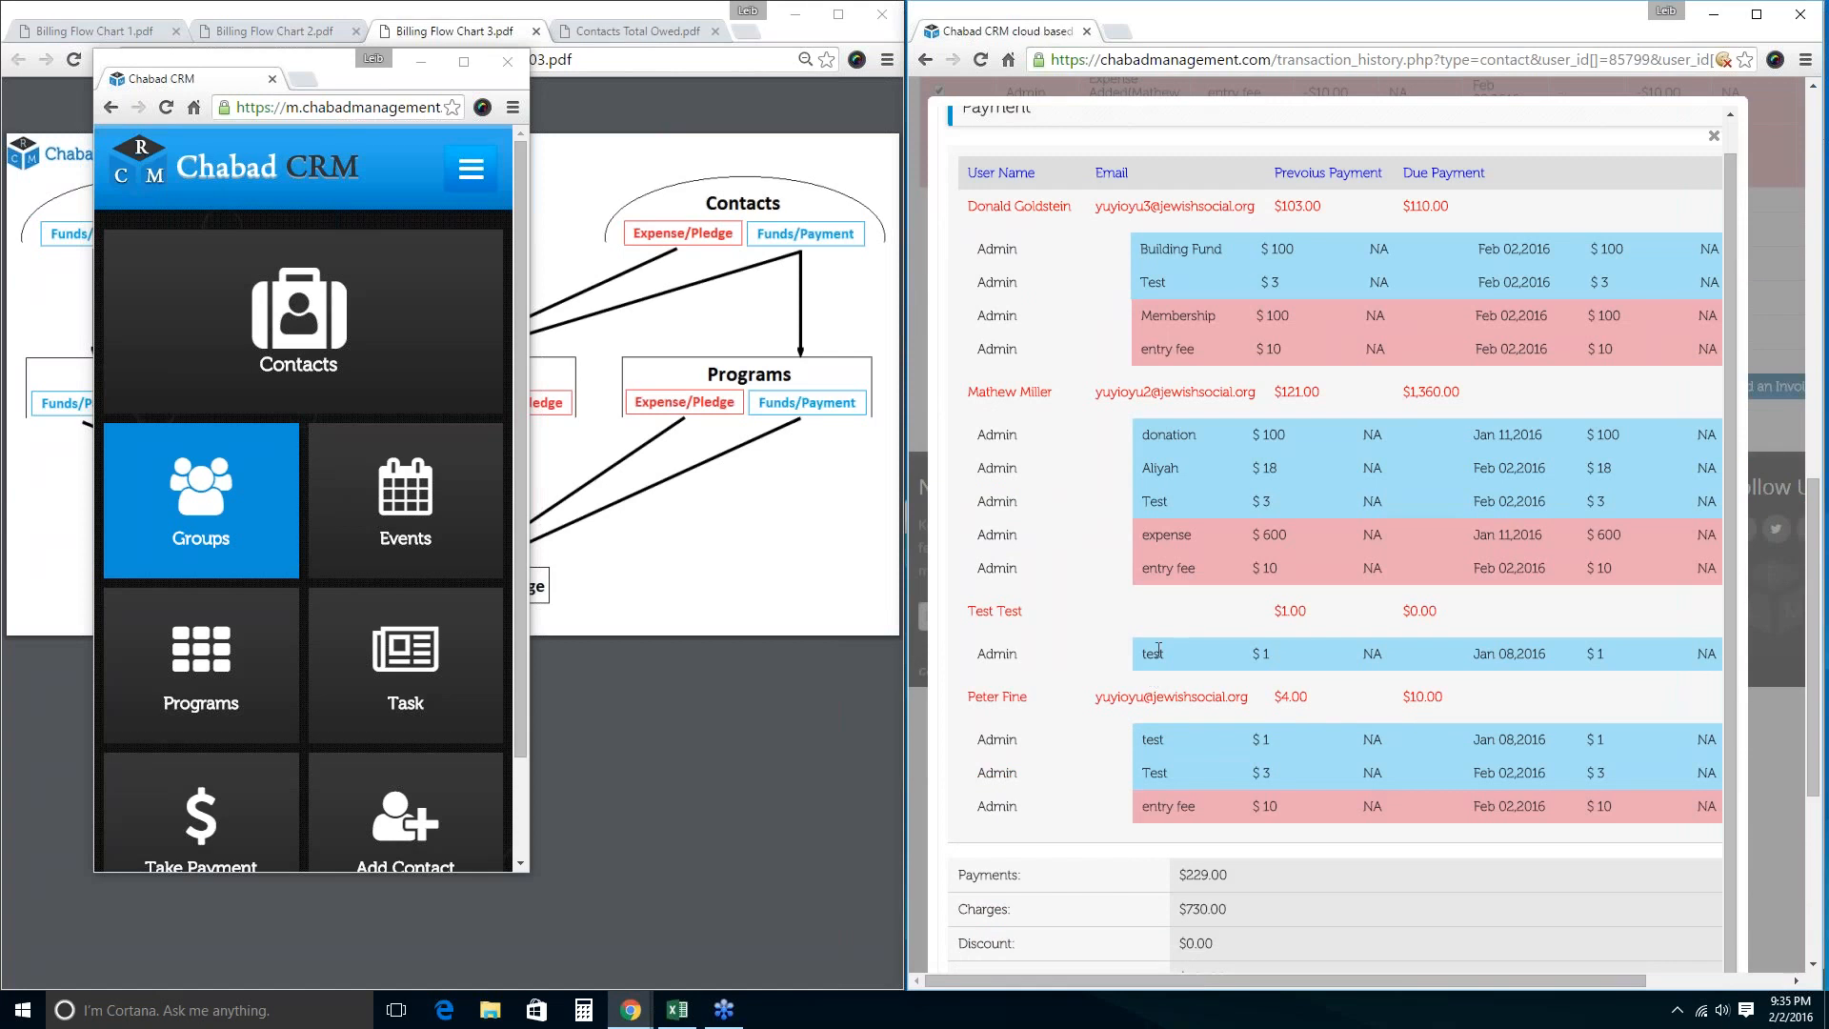
scroll(1157, 649, down, 3)
click(1237, 735)
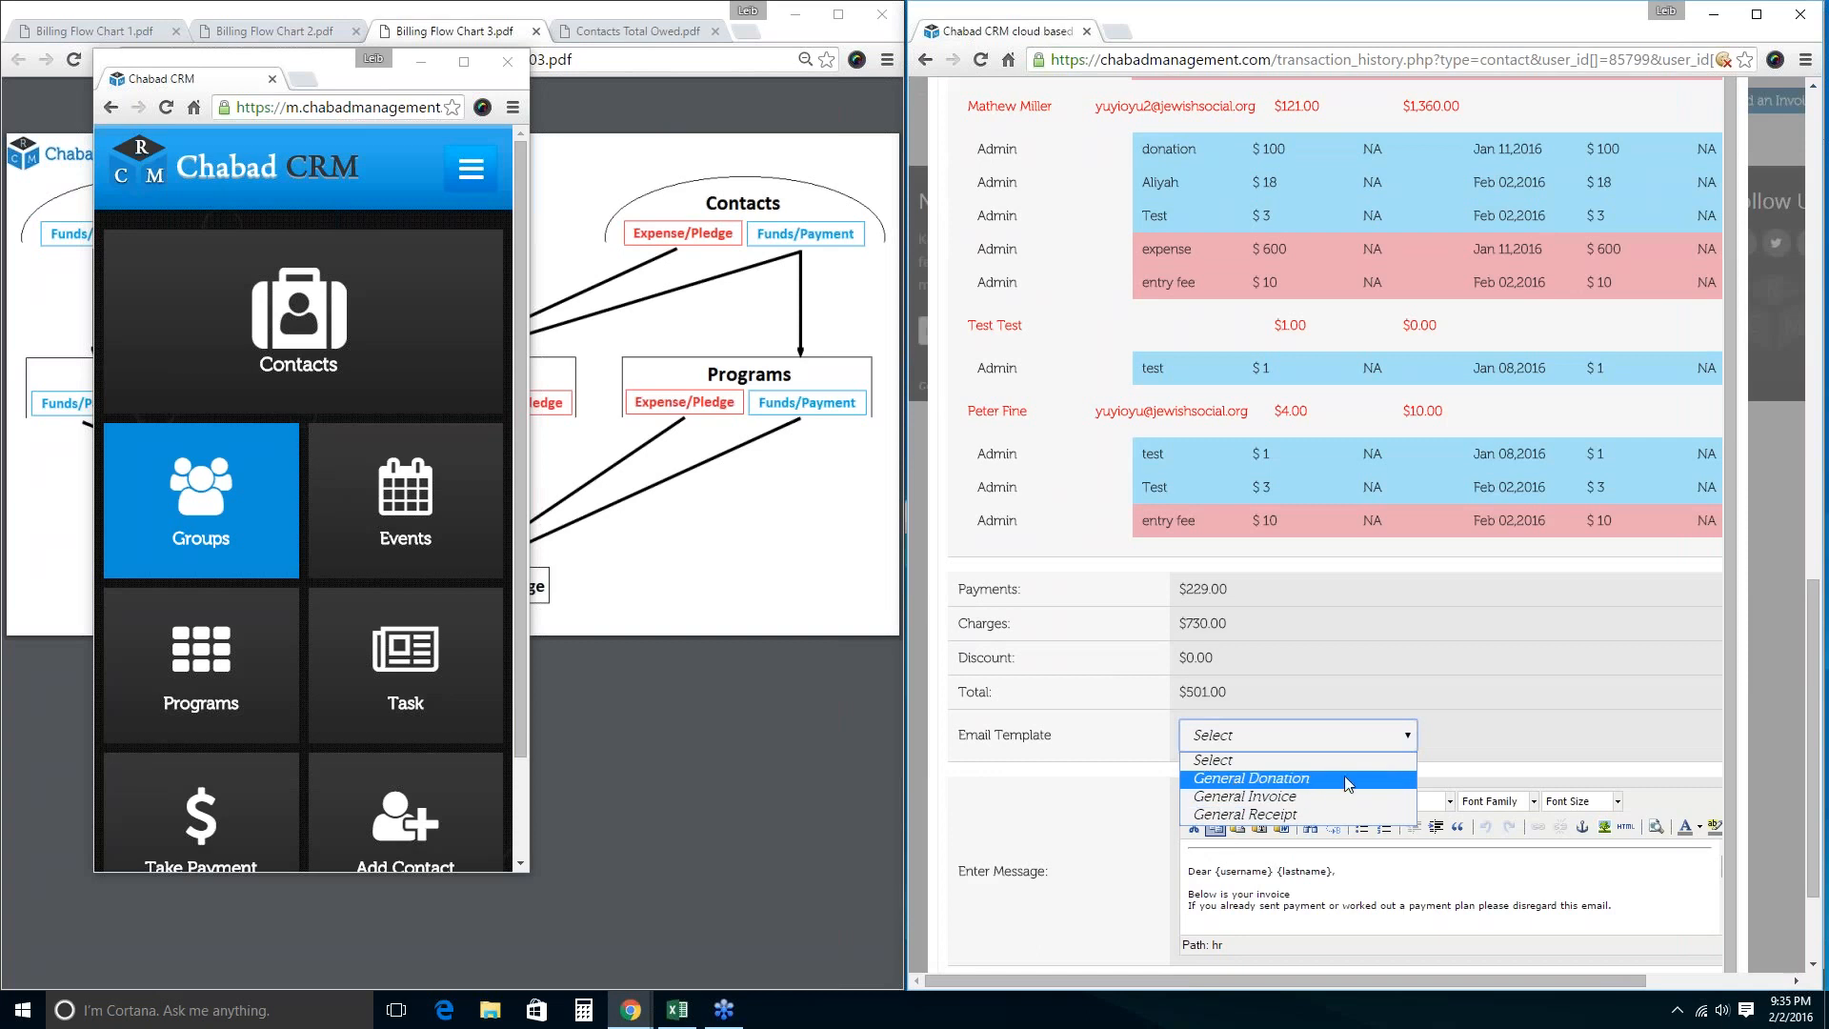
click(1163, 816)
scroll(1100, 794, up, 5)
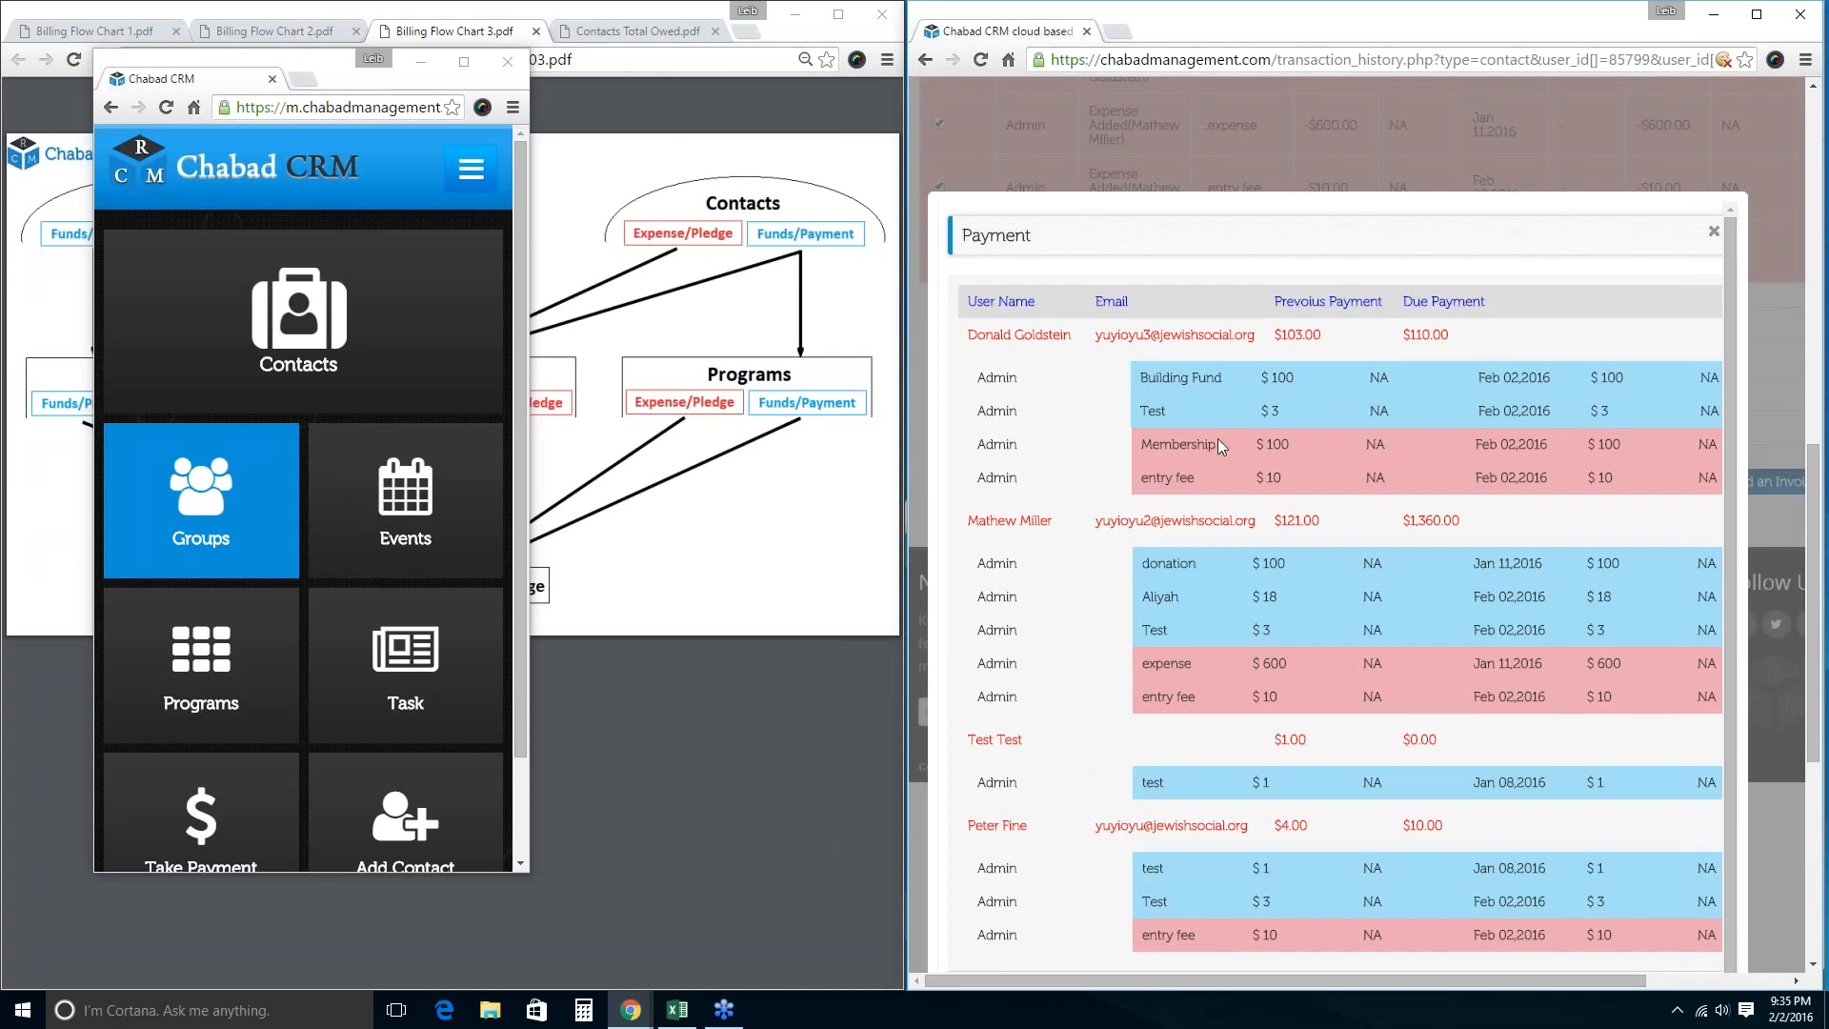
key(F5)
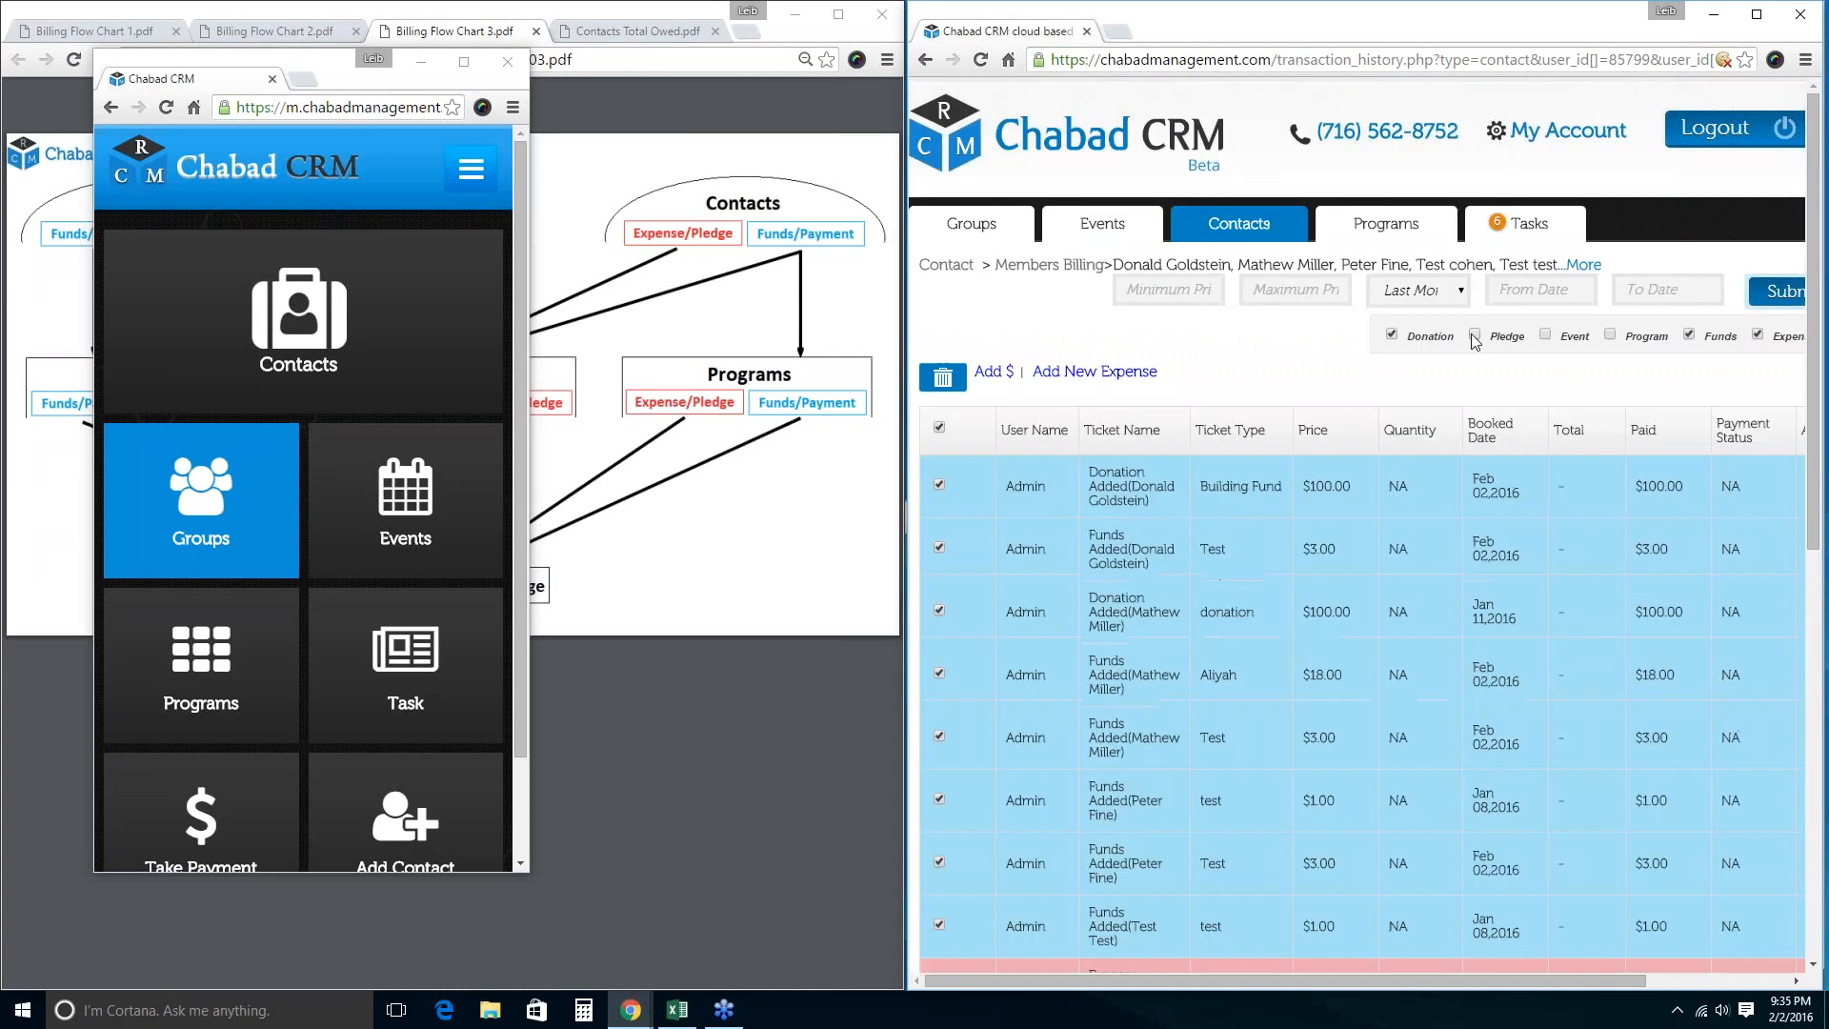
Set the billing From date to 01/01/2015.
click(1535, 293)
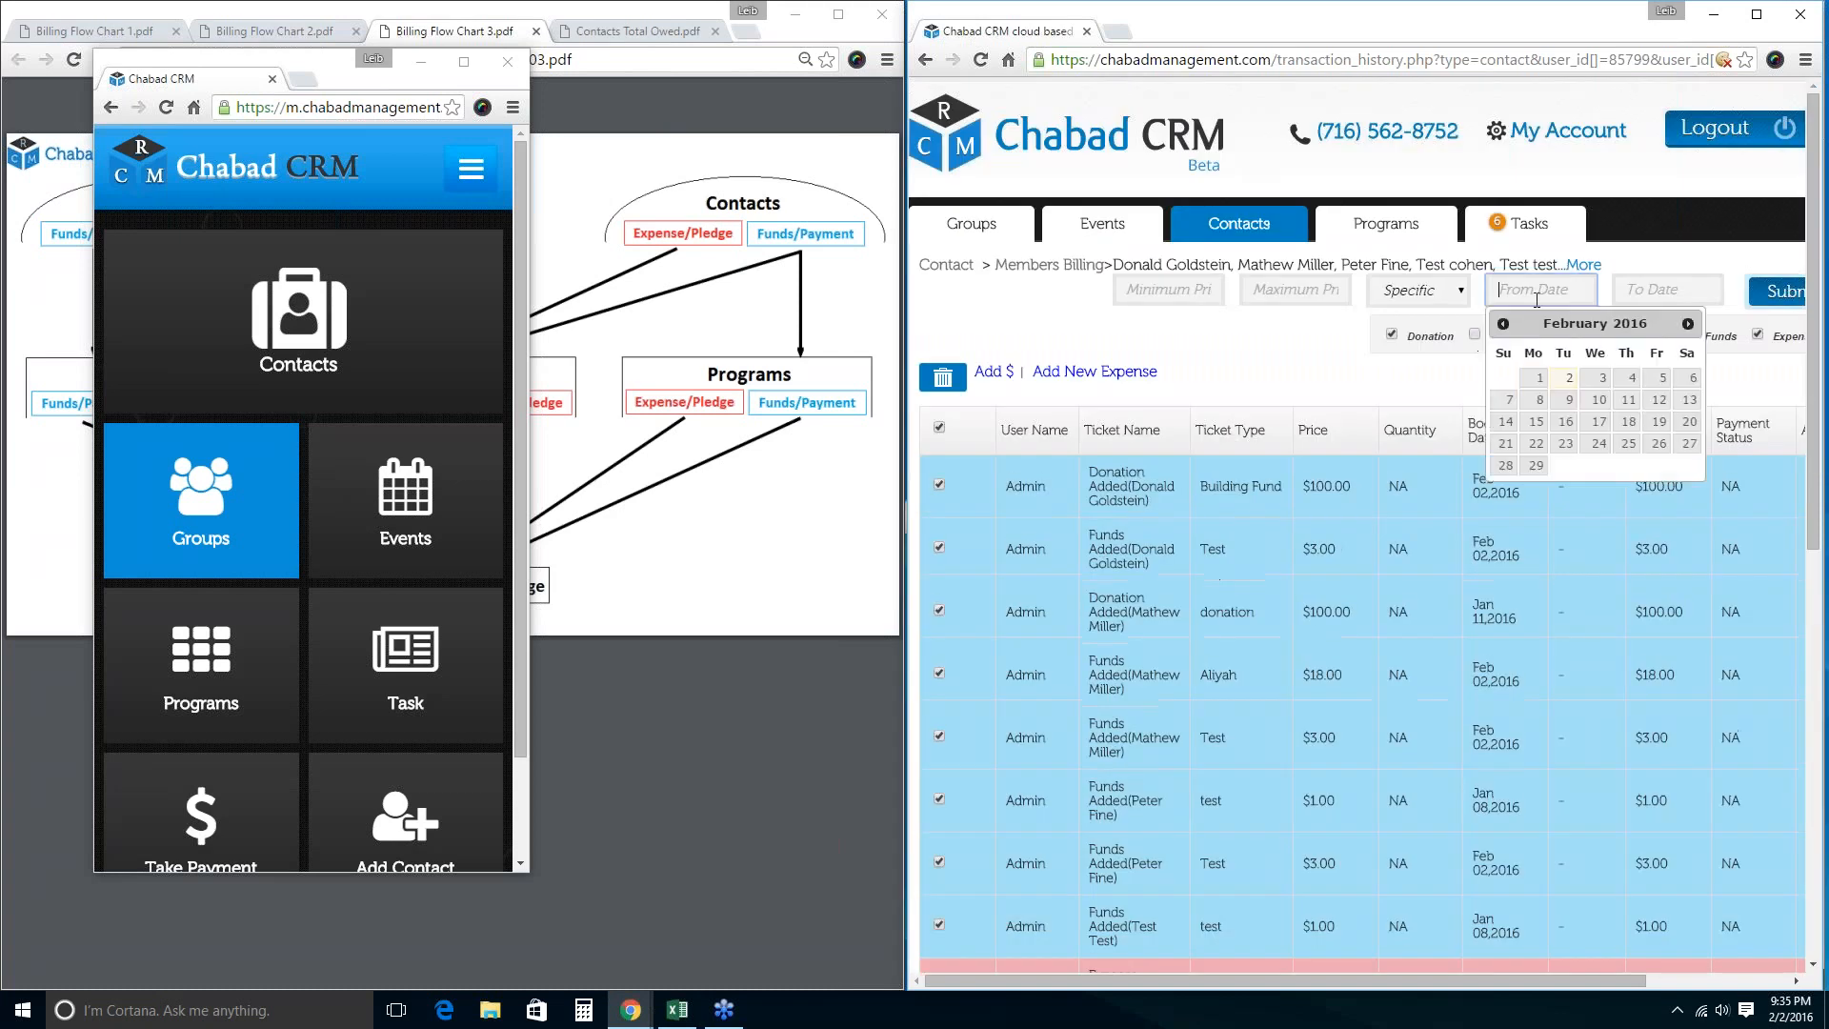
click(1502, 323)
click(1502, 323)
click(1502, 324)
click(1502, 324)
double_click(1502, 324)
click(1502, 324)
click(1502, 324)
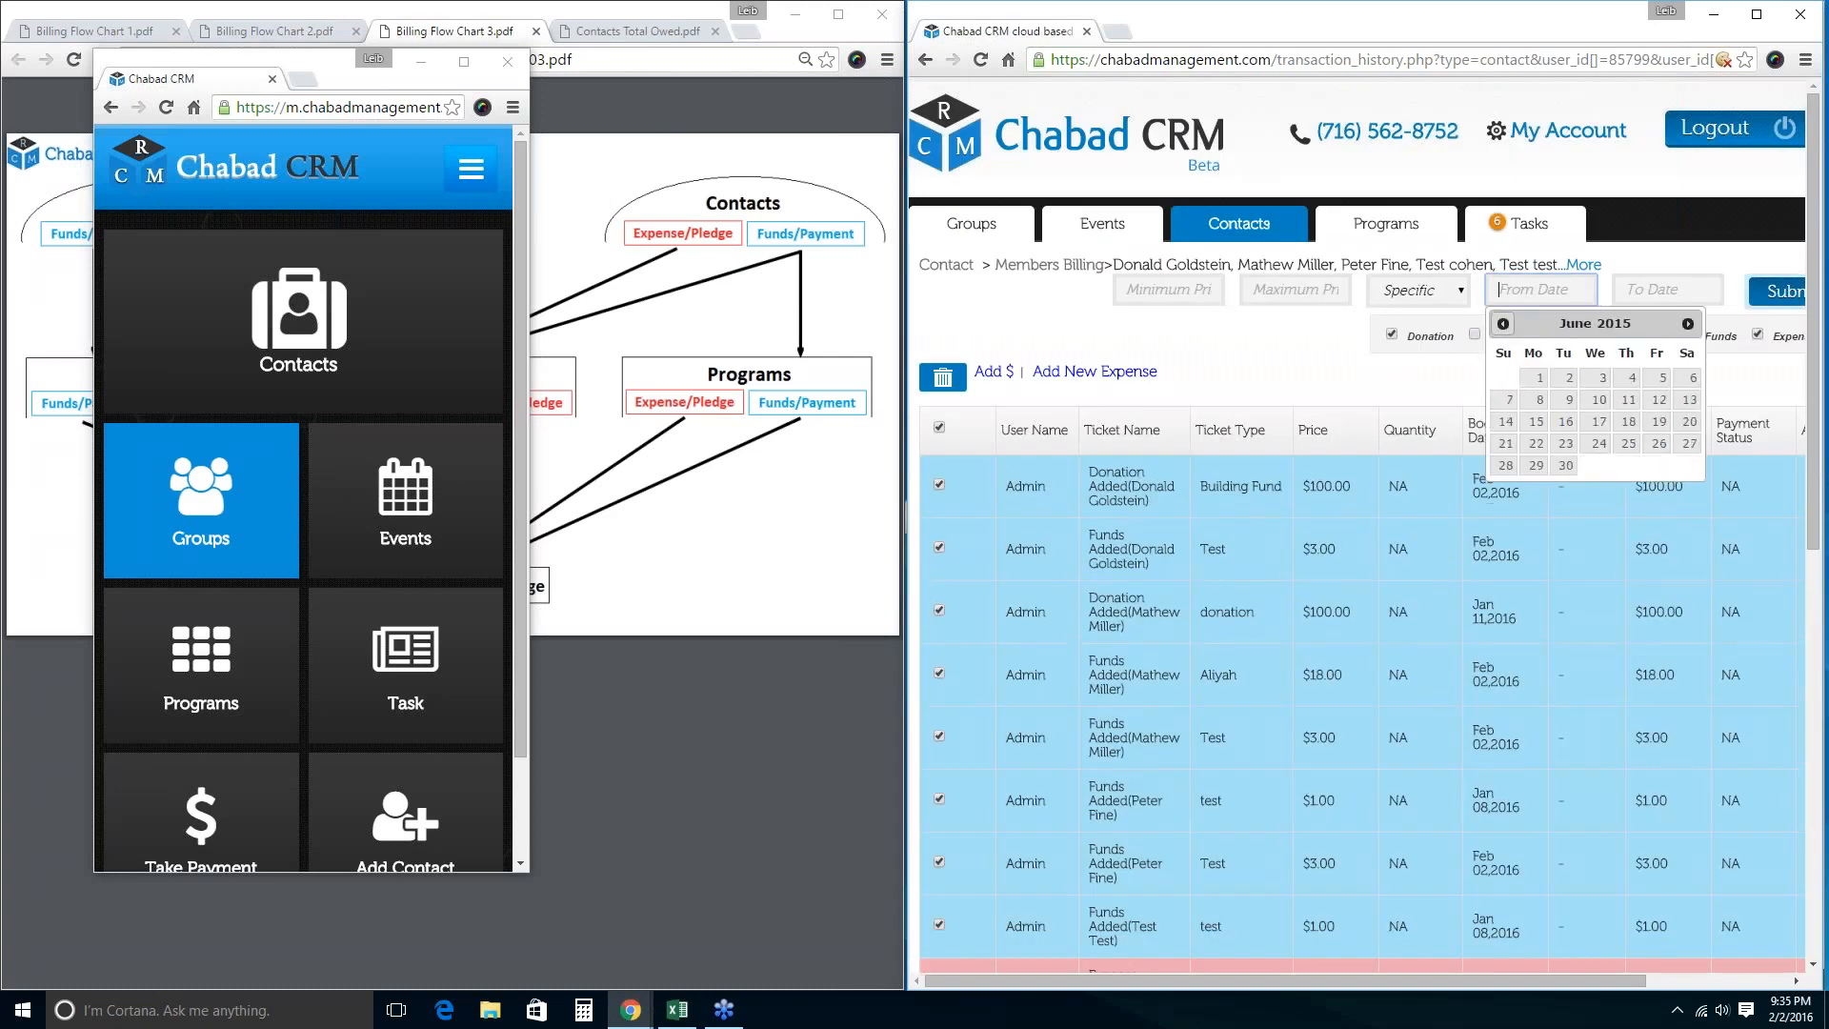
click(1503, 324)
click(1503, 324)
click(1502, 323)
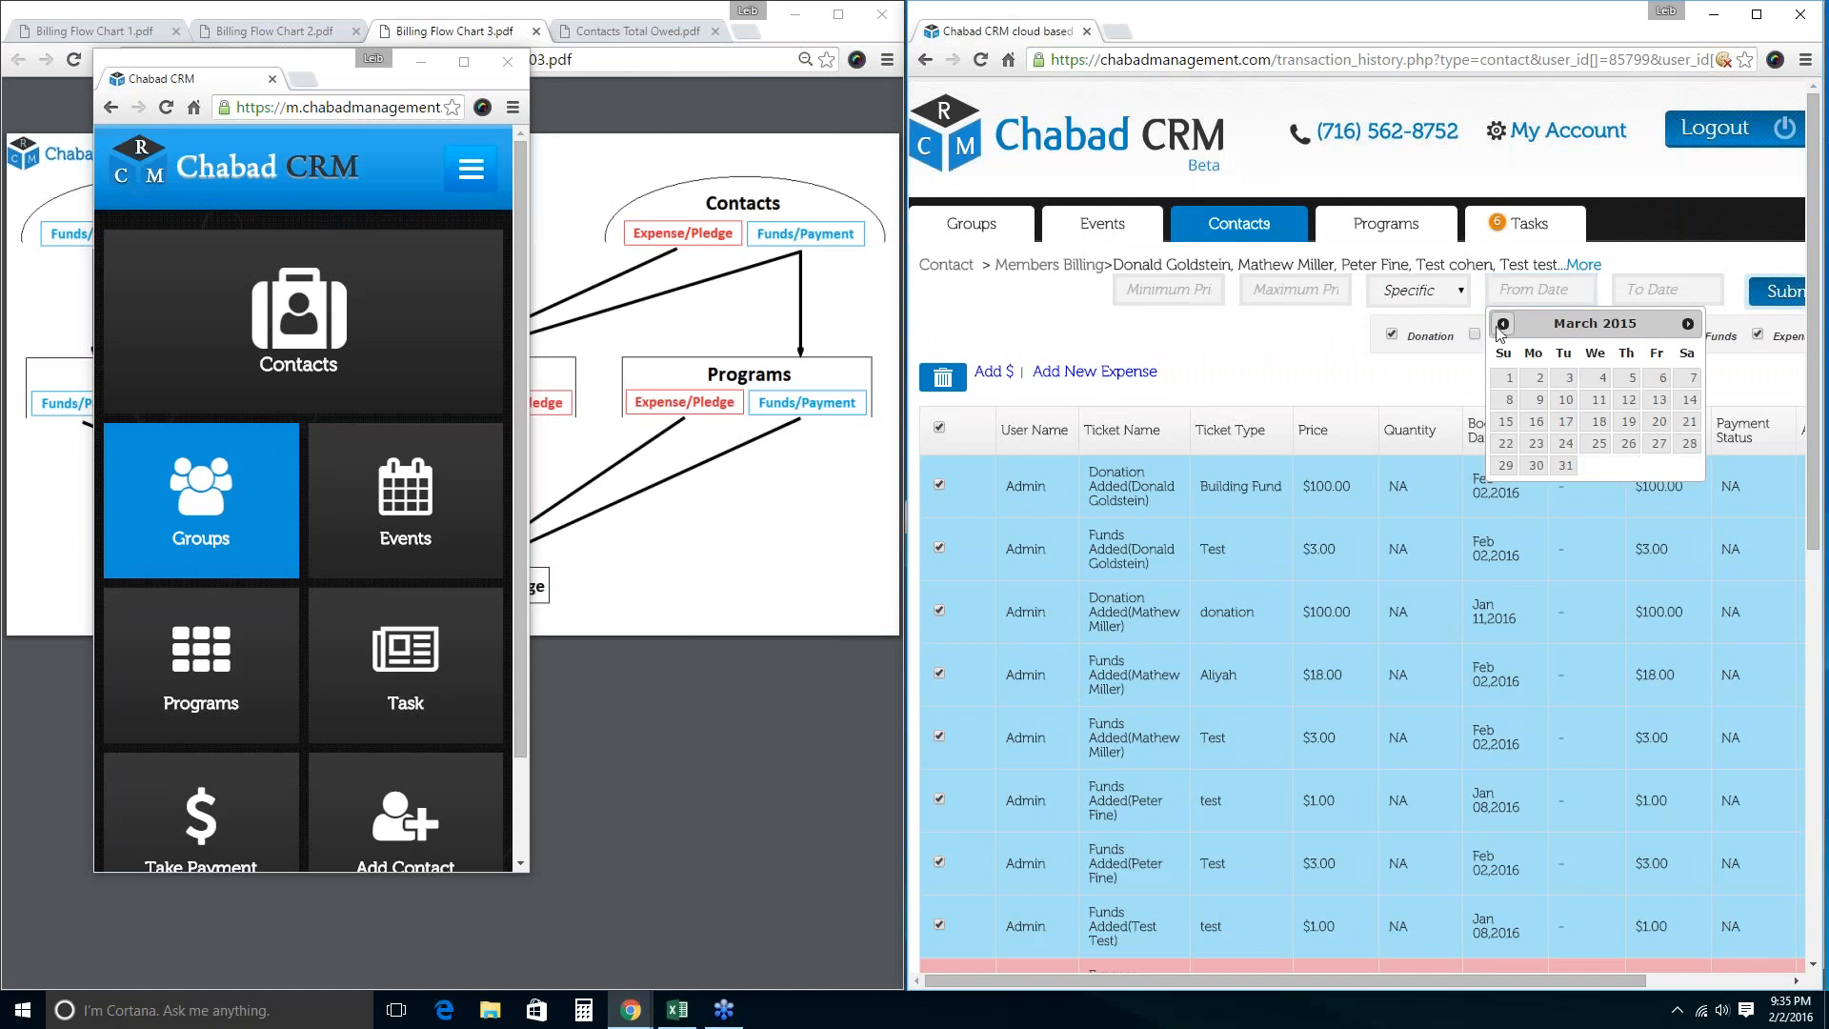
click(1502, 324)
click(1502, 324)
click(1503, 324)
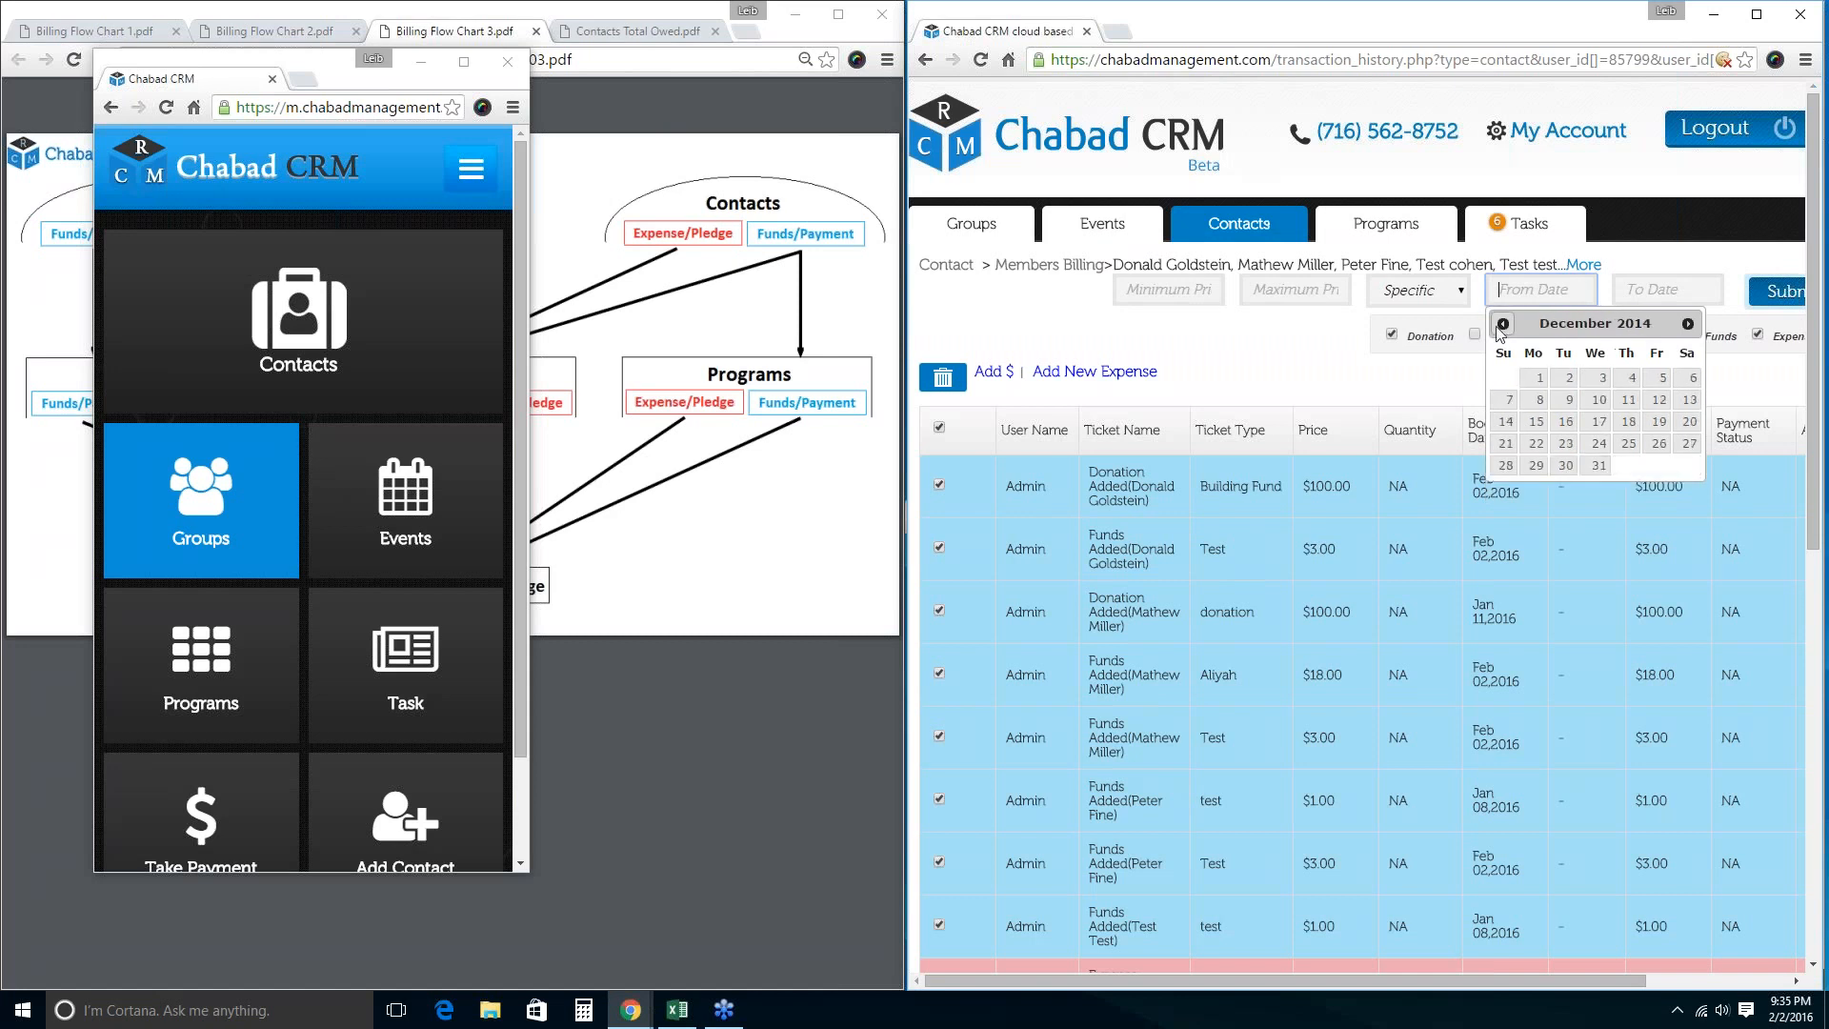
click(1687, 324)
click(1629, 378)
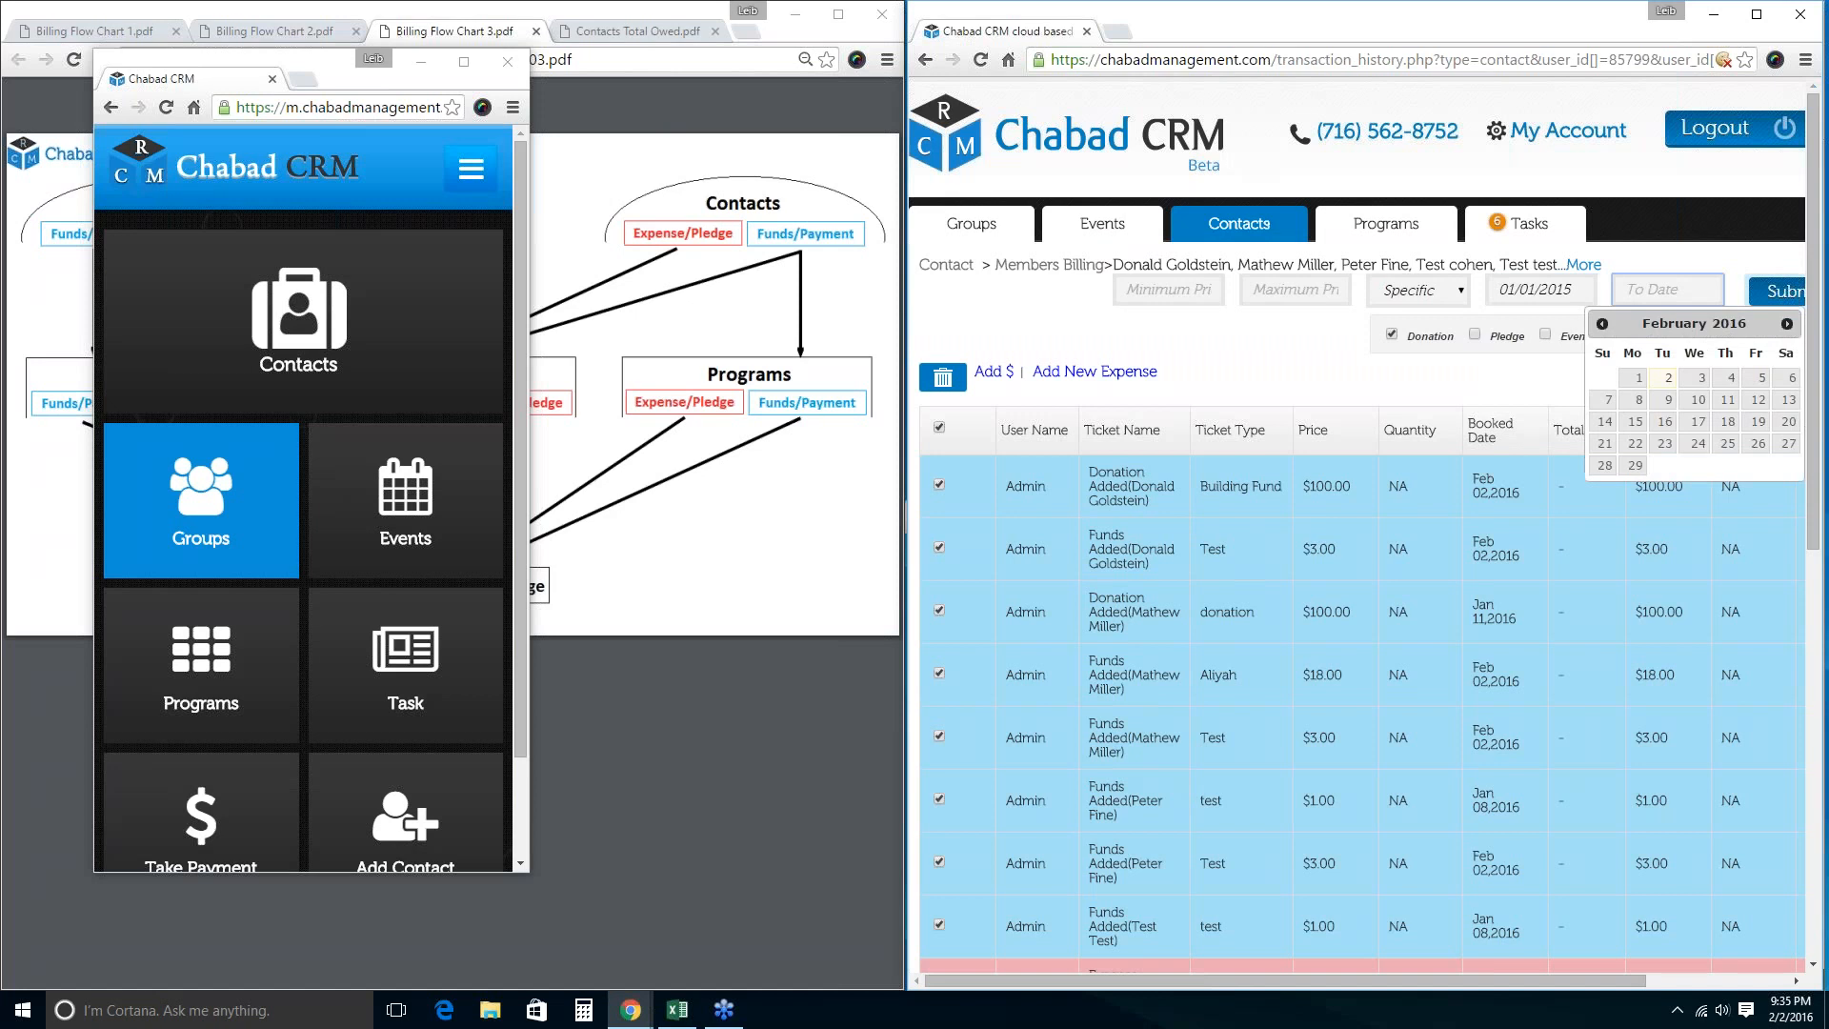
Set the To date to 01/01/2016 and submit the range, finding no records.
click(1787, 324)
click(1788, 324)
click(1787, 324)
click(1788, 324)
click(1787, 324)
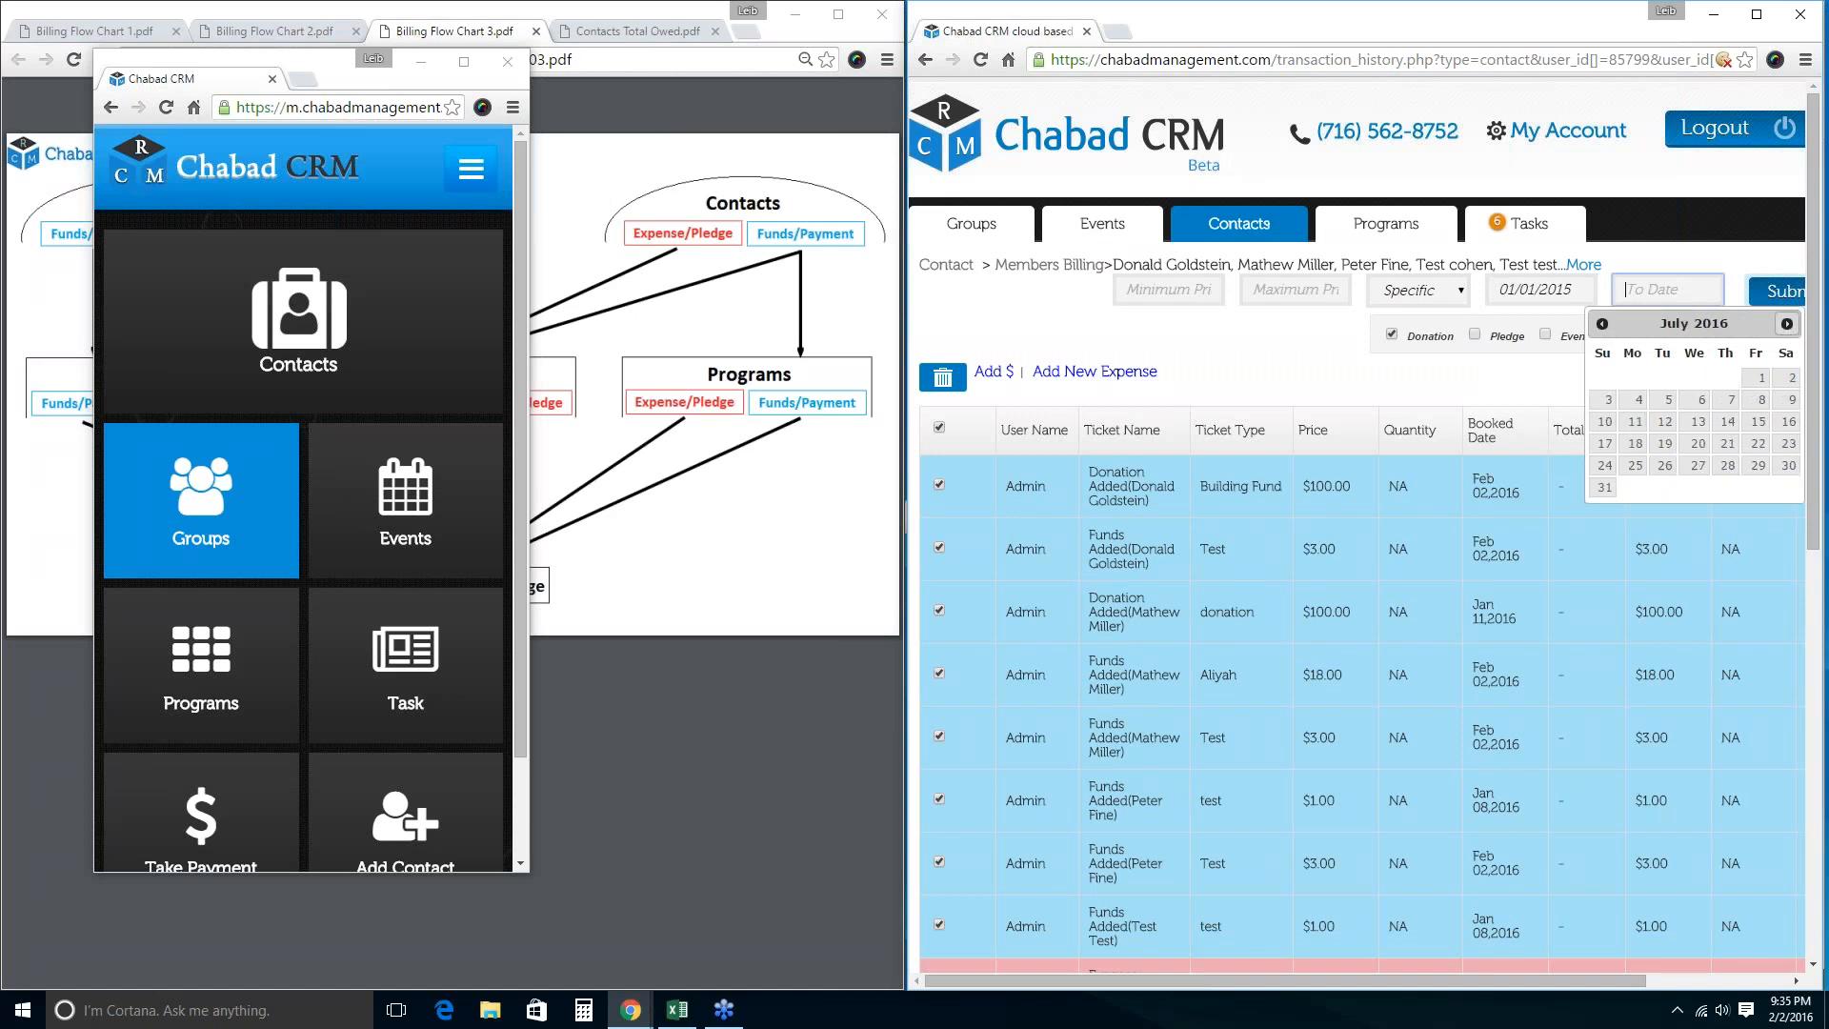
click(1603, 324)
click(1603, 325)
click(1603, 325)
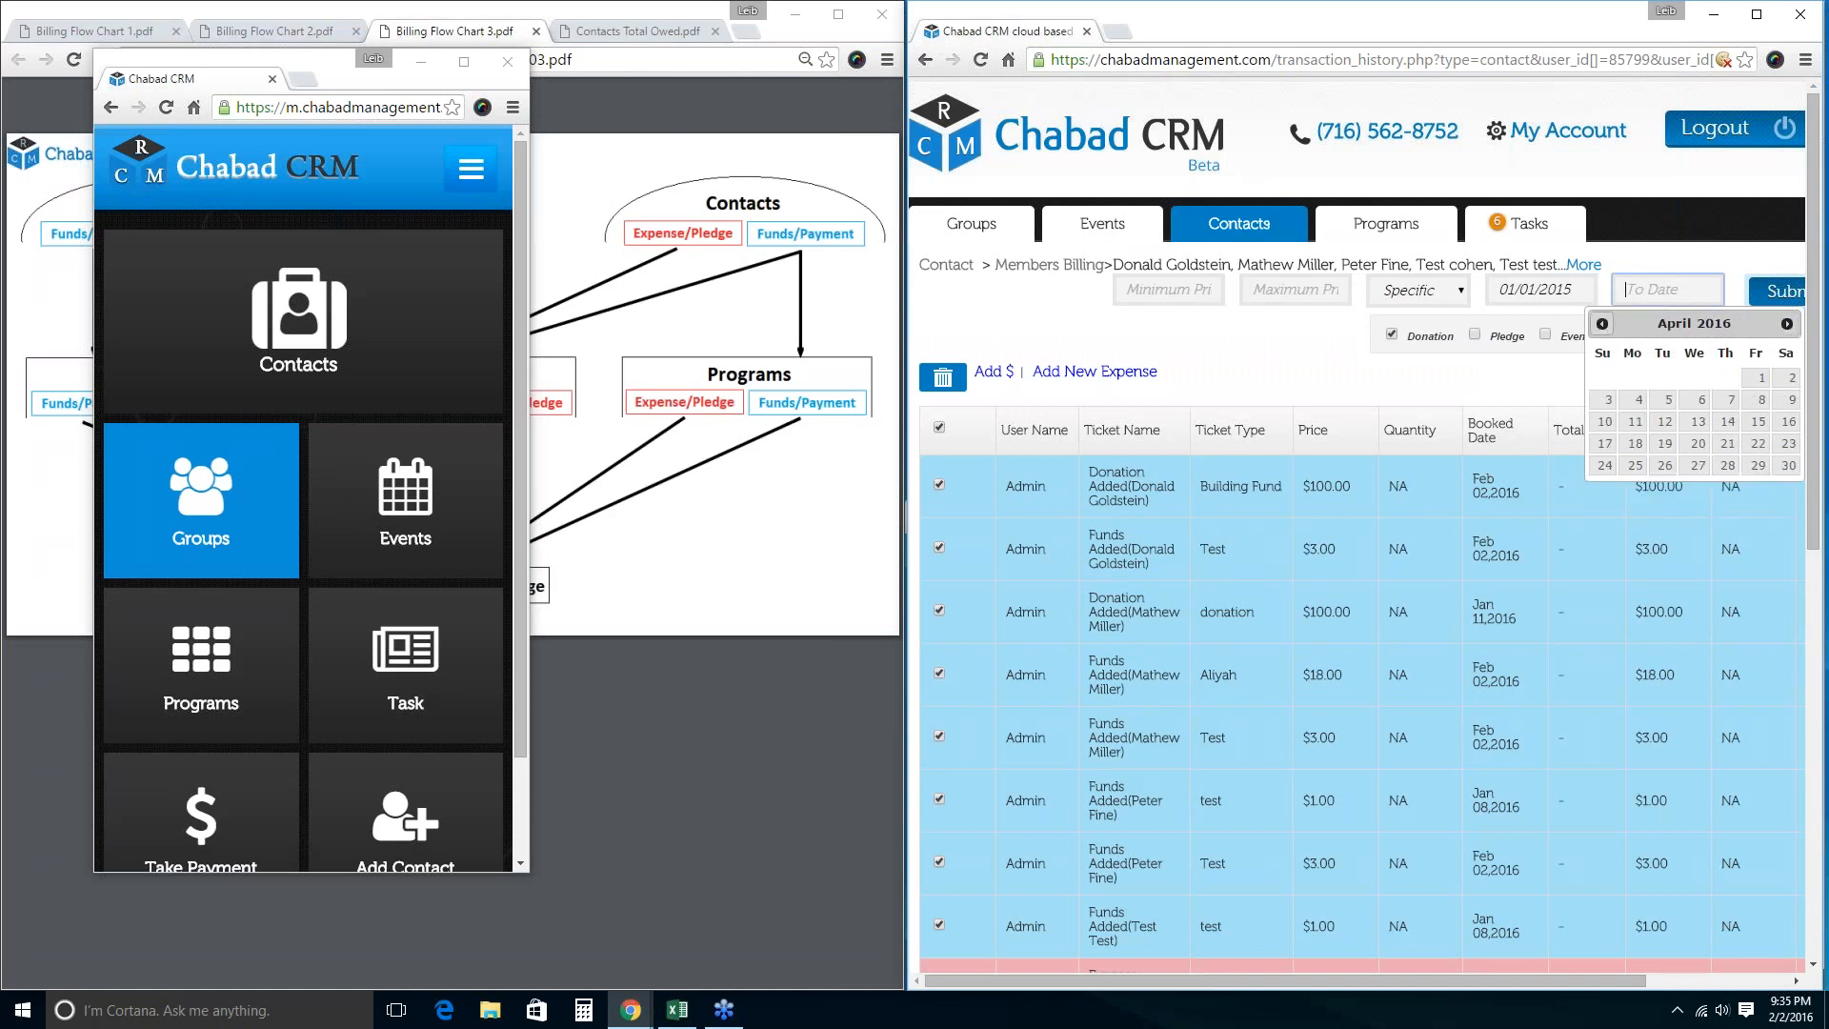
click(1603, 325)
click(1603, 325)
click(1603, 325)
click(1603, 325)
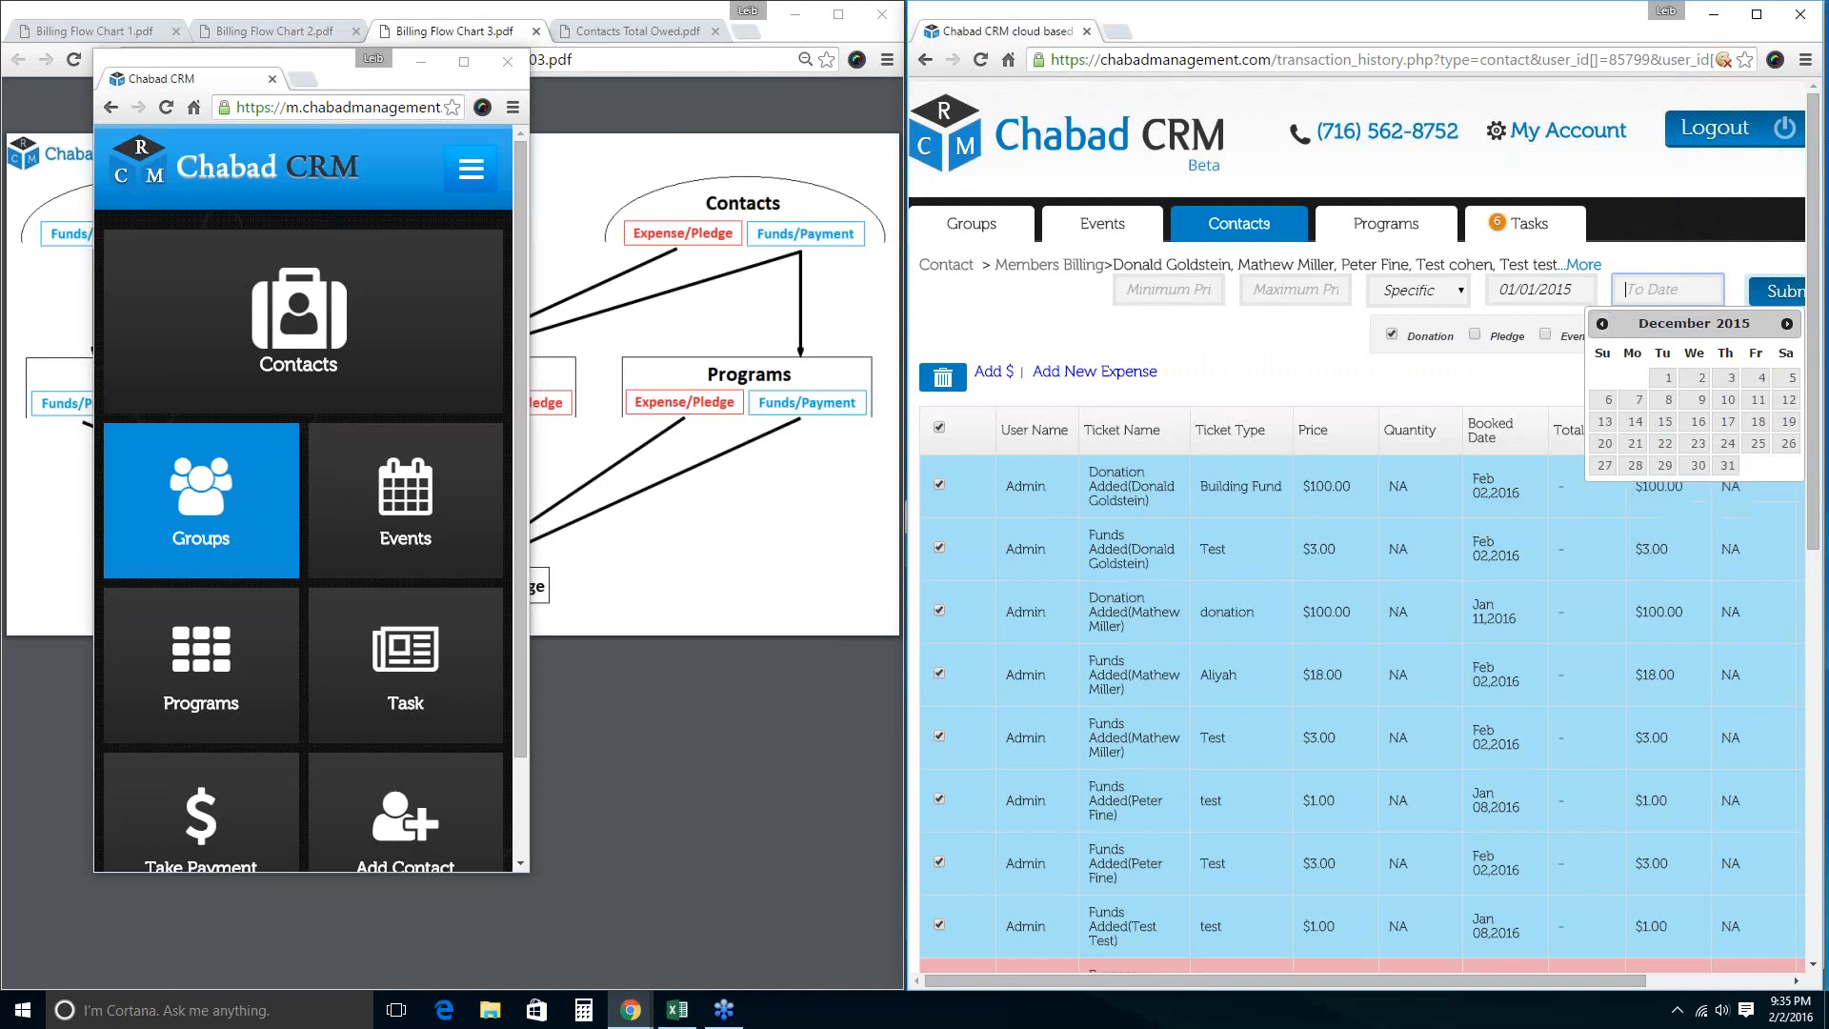
click(1788, 324)
click(1755, 377)
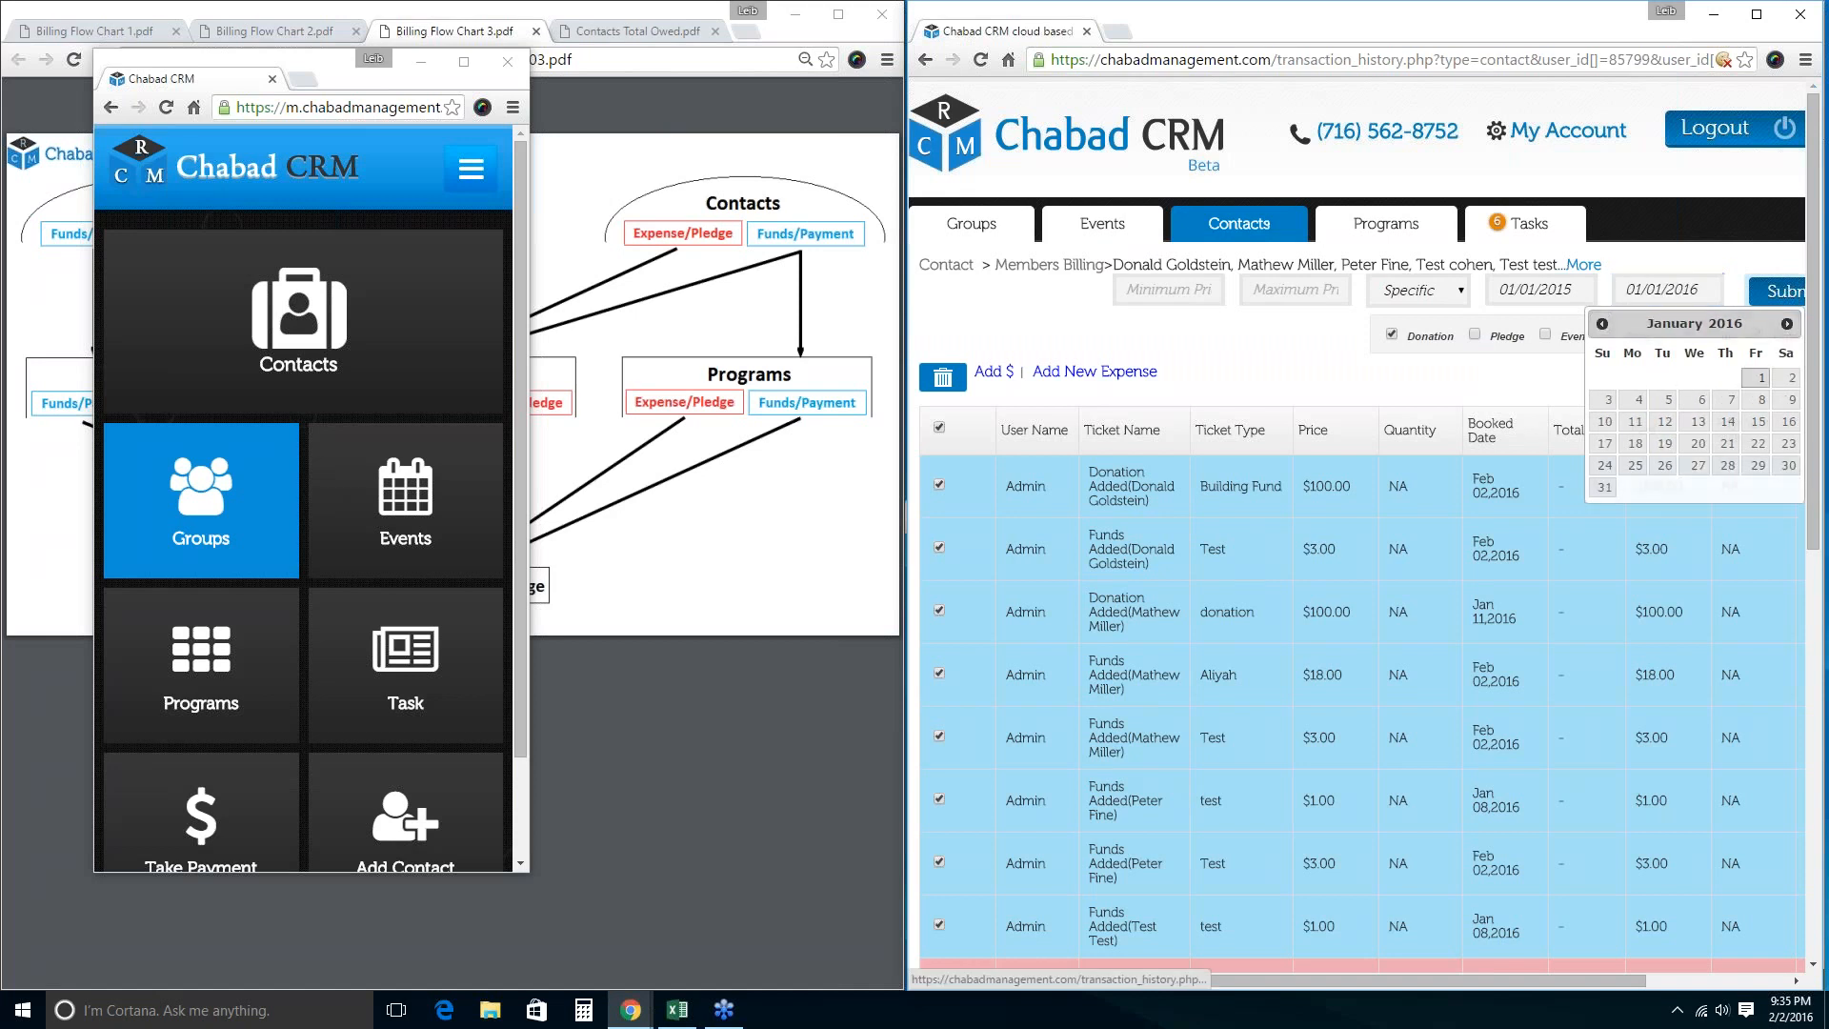
click(1774, 296)
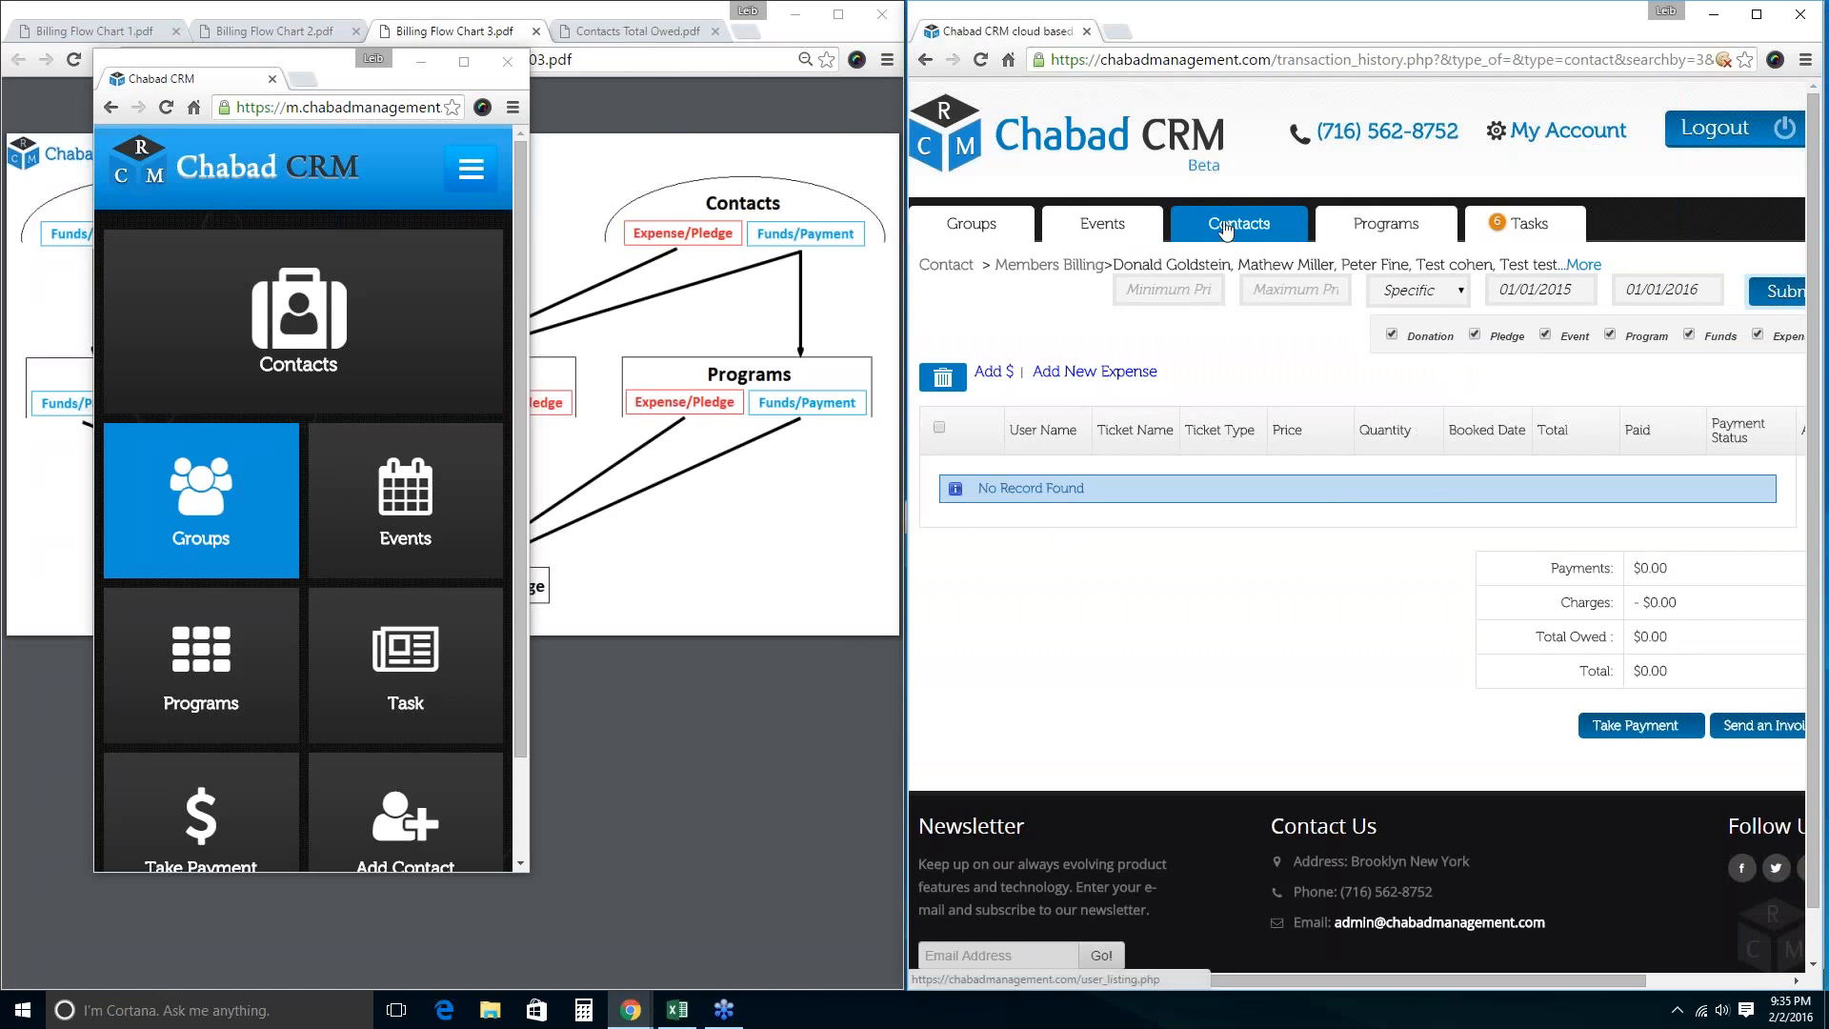
Go back and resubmit to restore the transaction list totalling $701.00 owed.
click(924, 60)
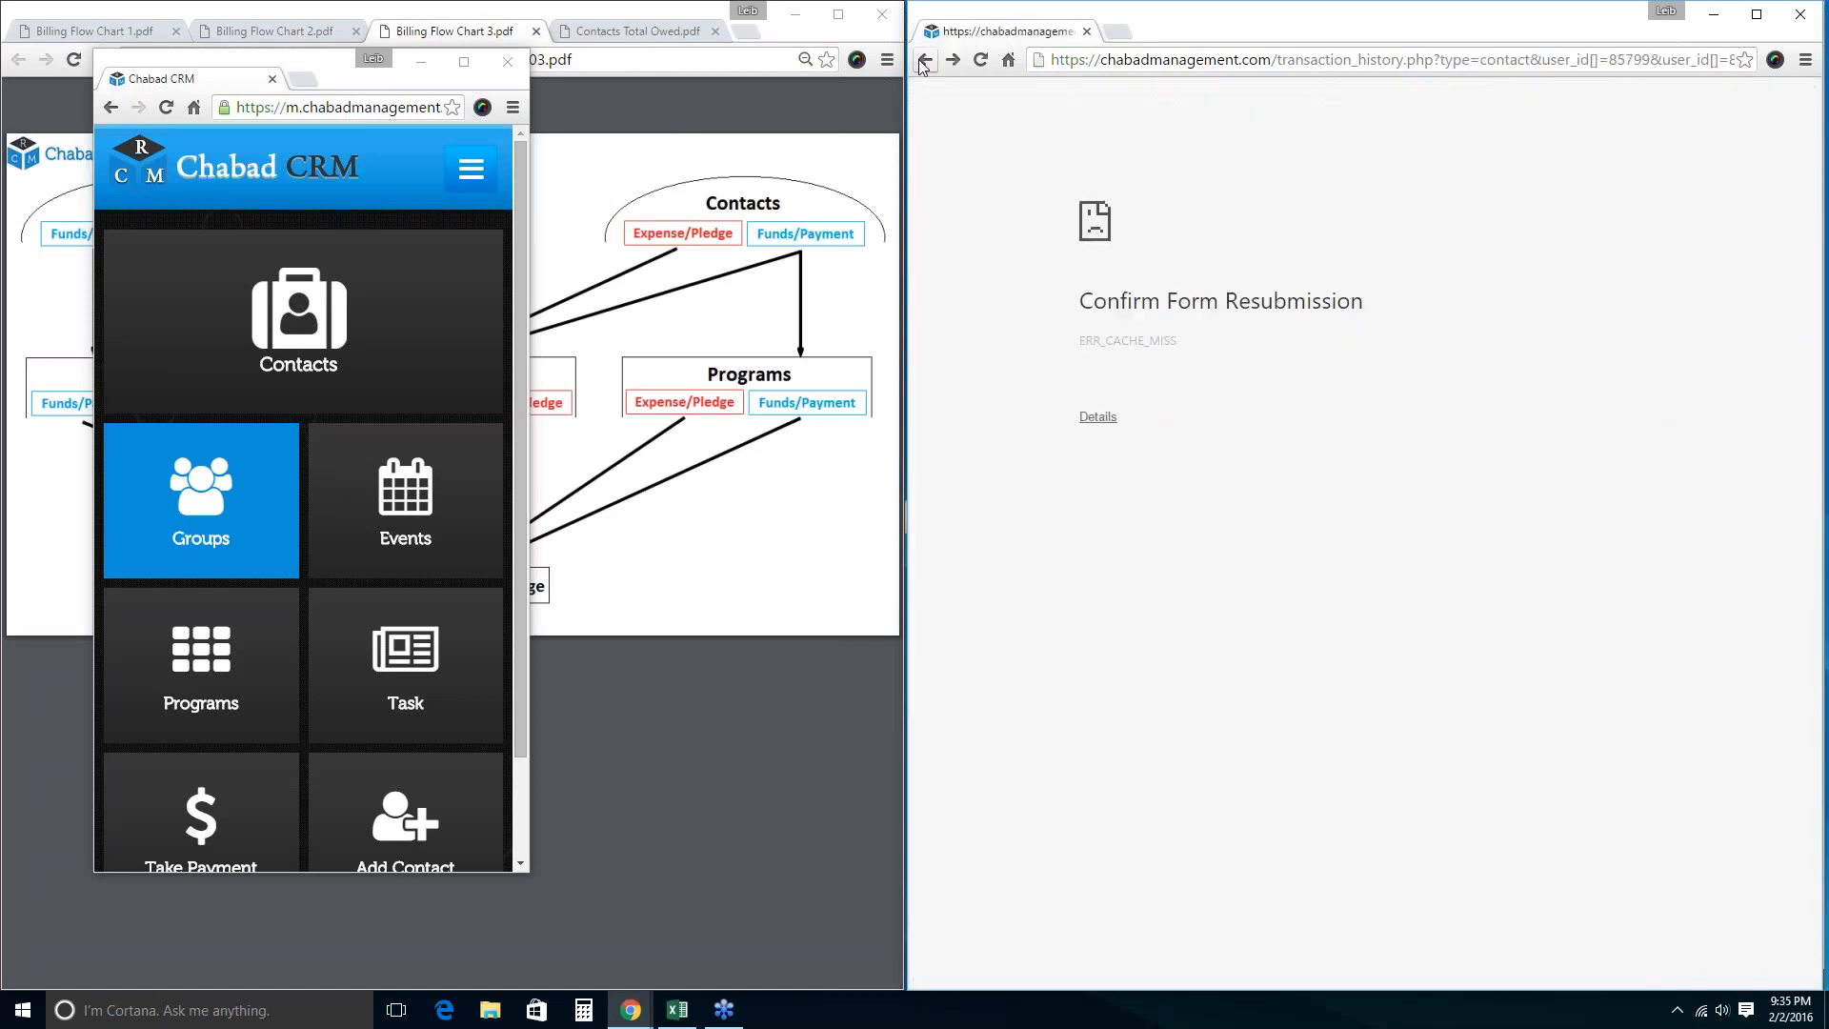
click(981, 60)
click(1440, 210)
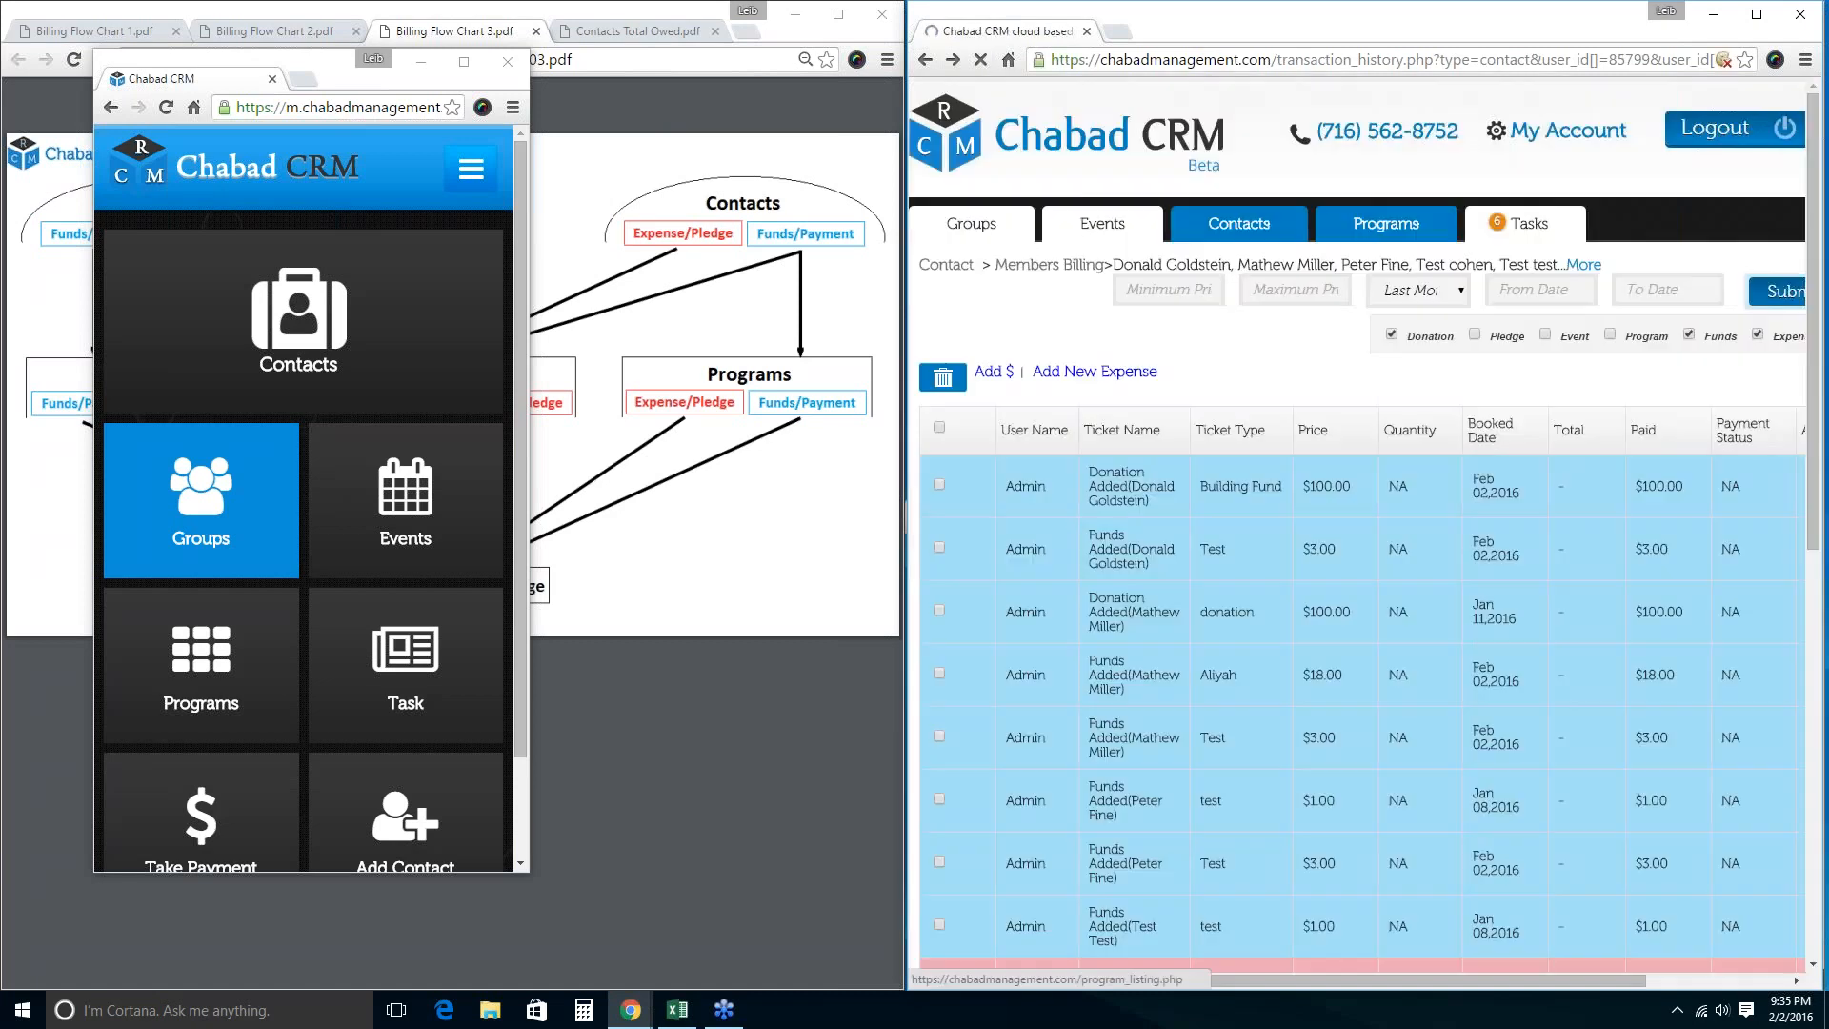
scroll(1066, 612, down, 6)
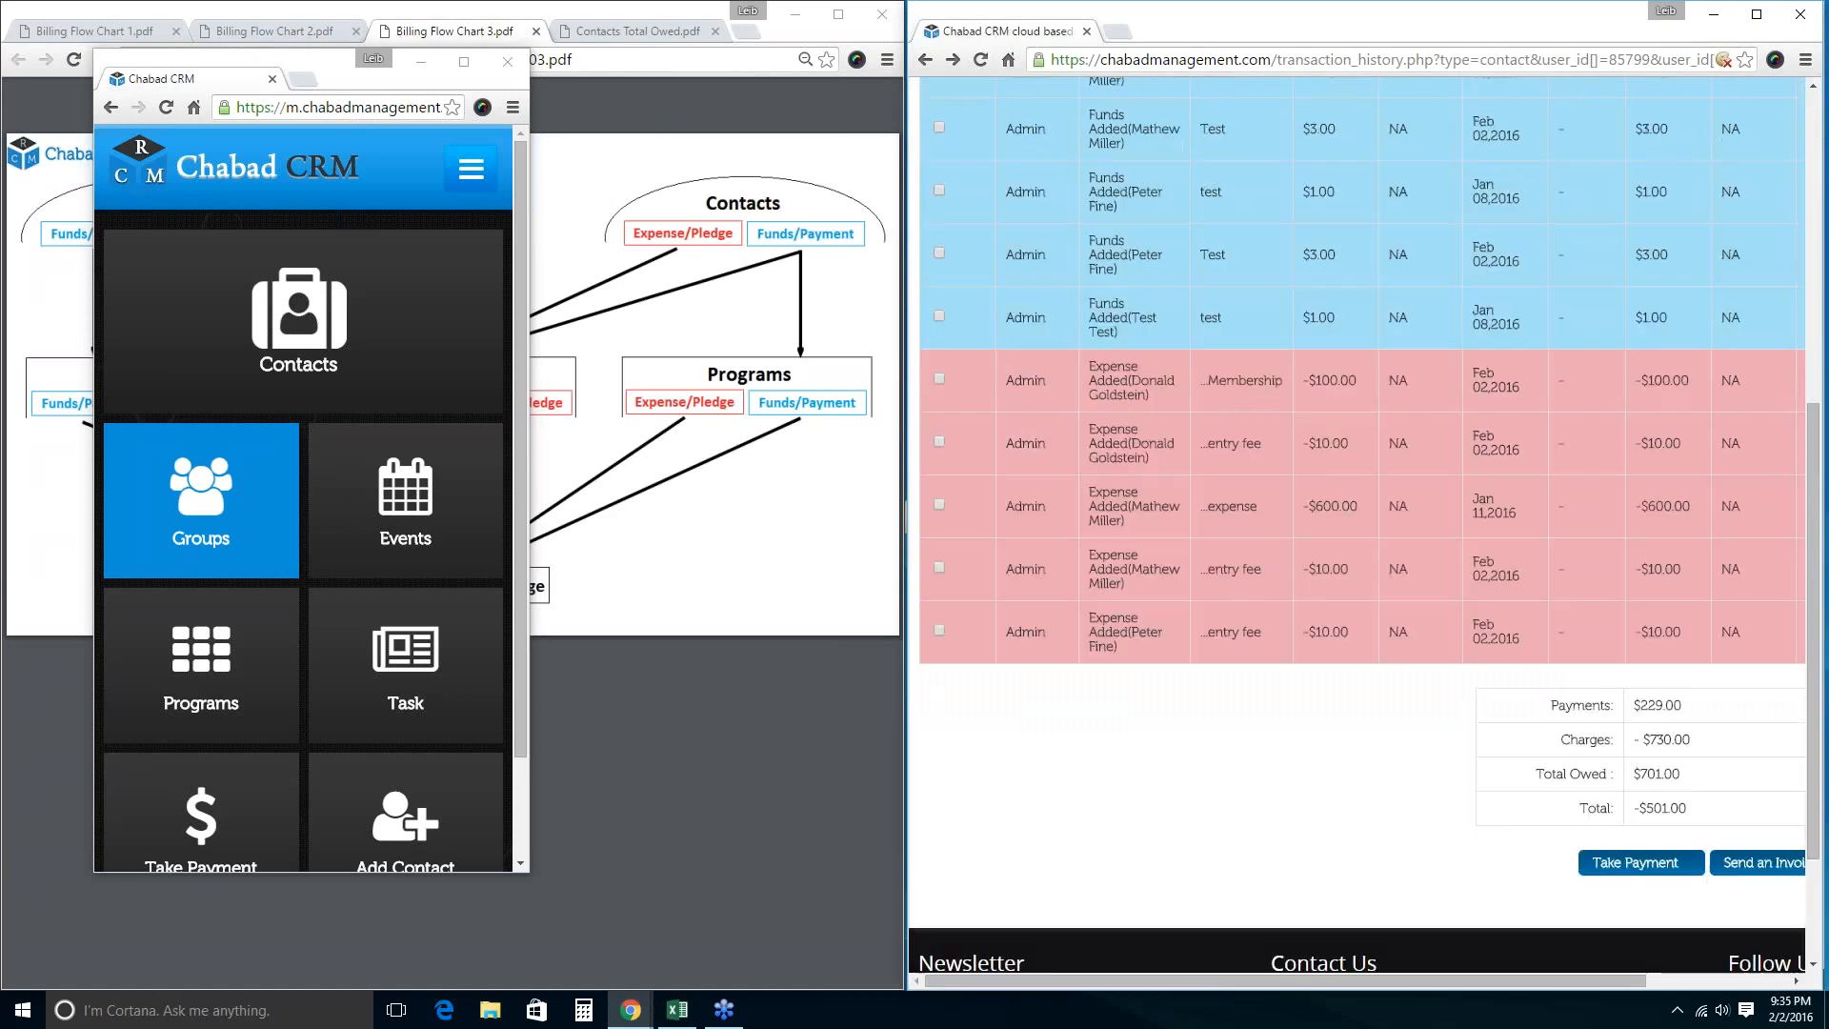
scroll(1067, 612, up, 4)
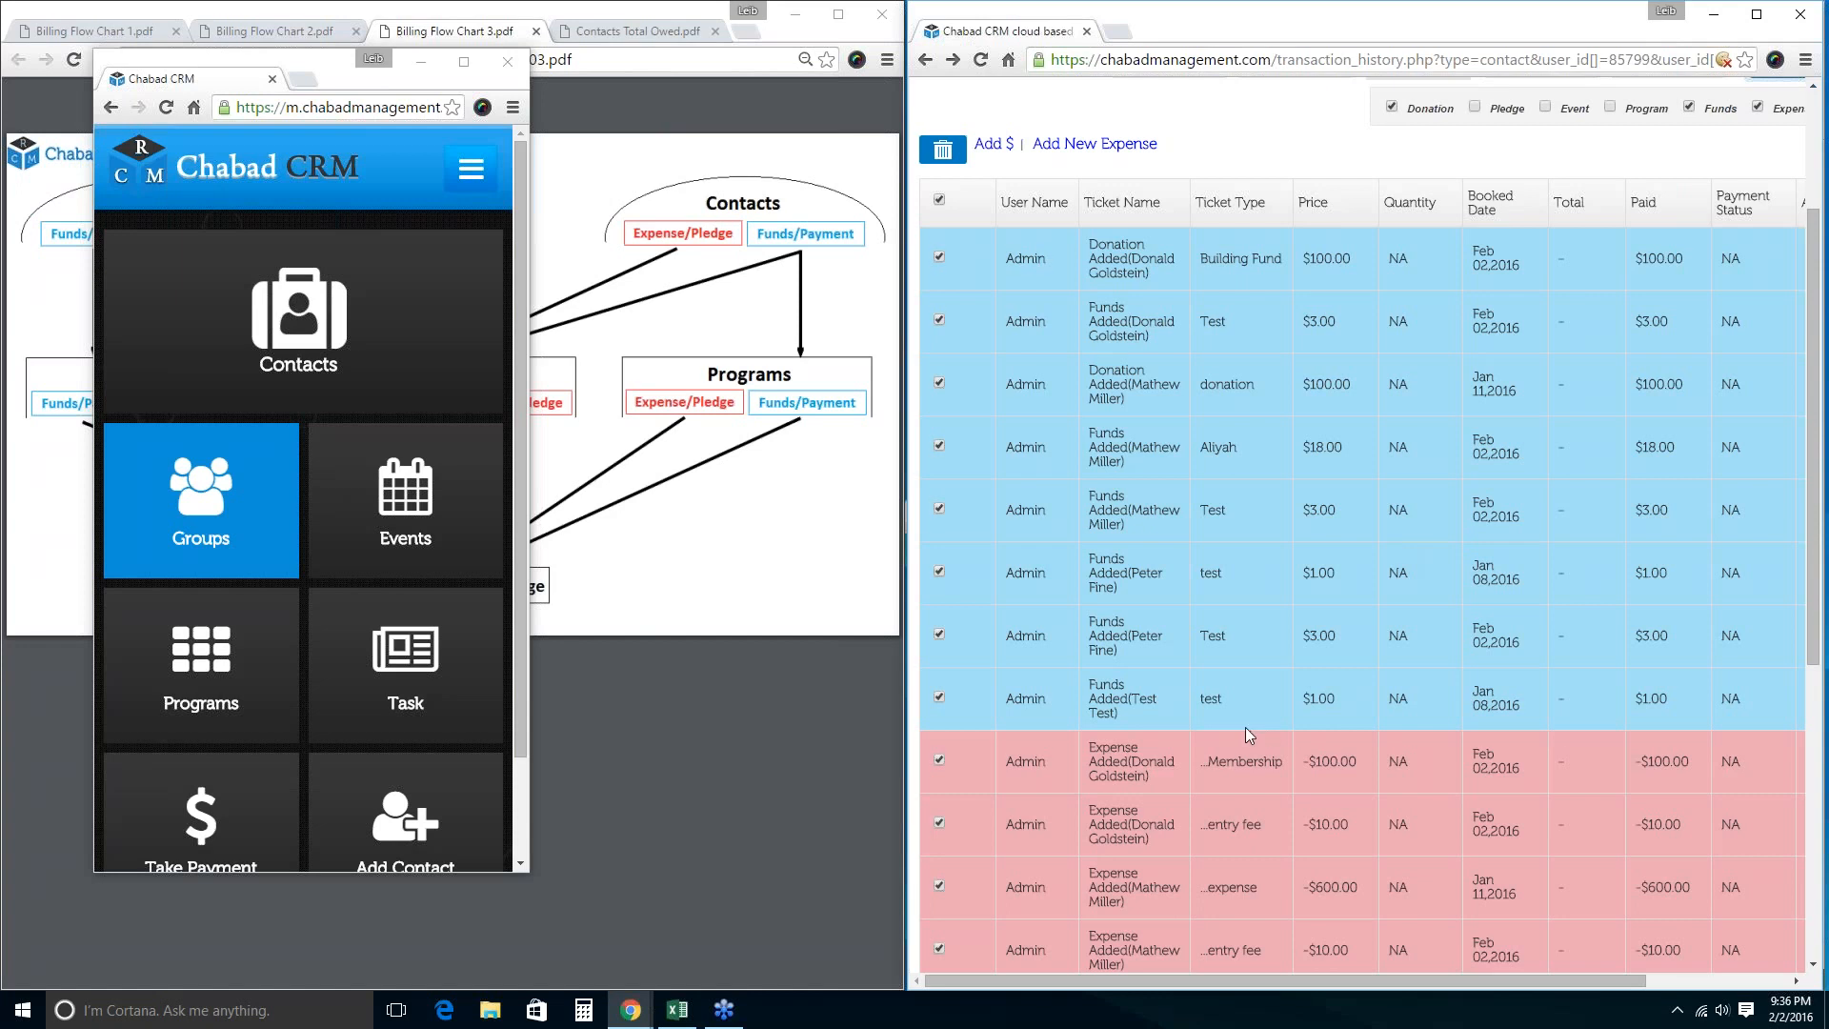
scroll(1244, 730, down, 4)
scroll(1211, 743, up, 6)
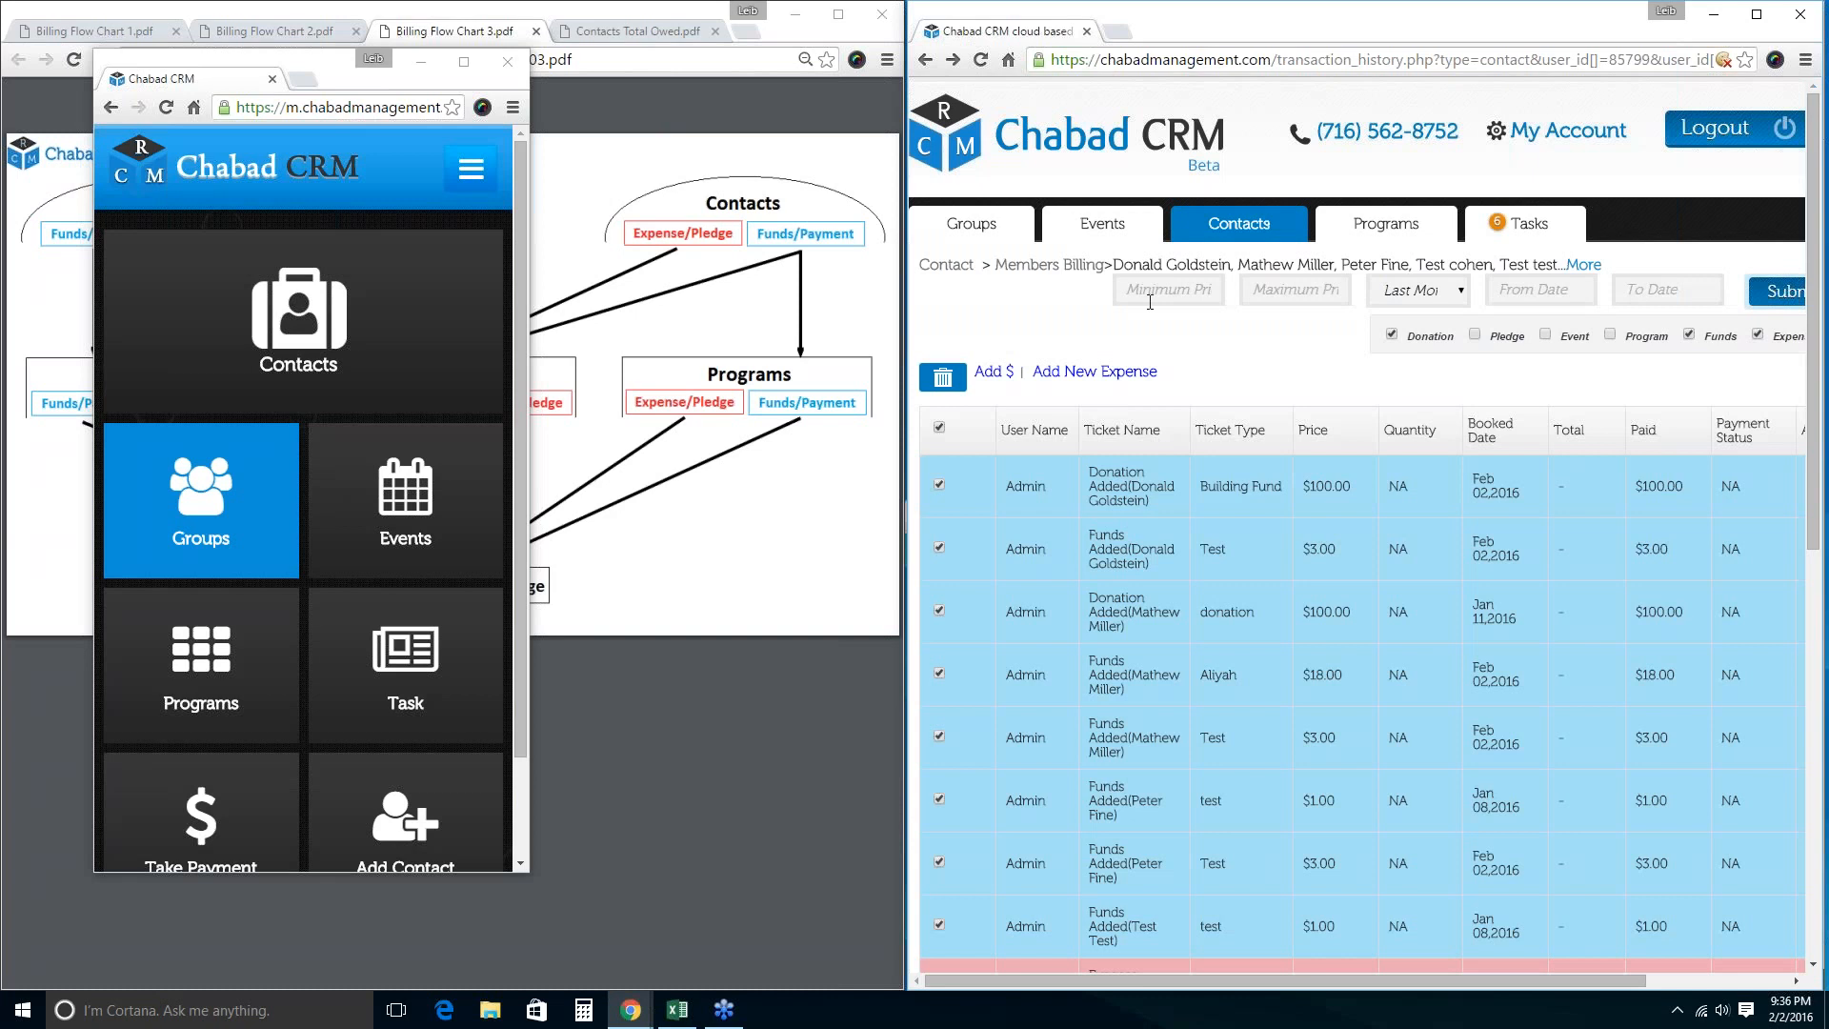
Browse the first contact's email history across its Sent, Failed and Printed tabs.
click(1238, 223)
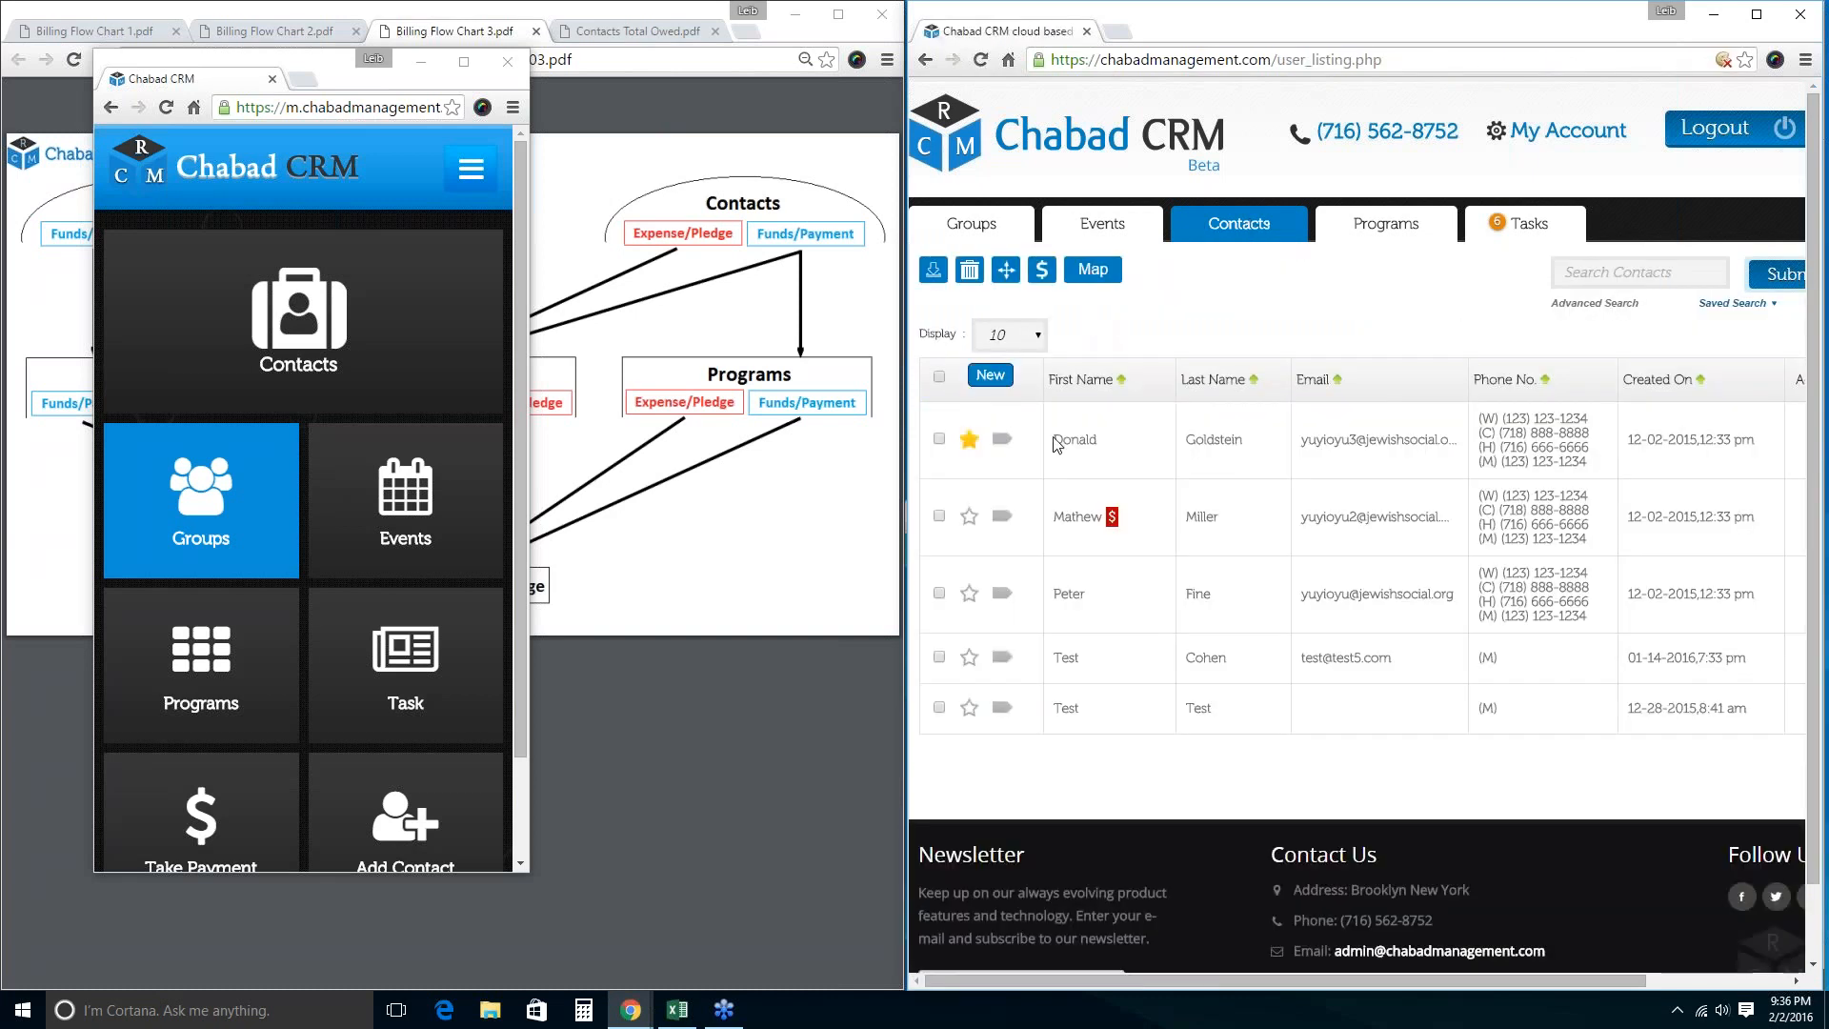
click(1075, 439)
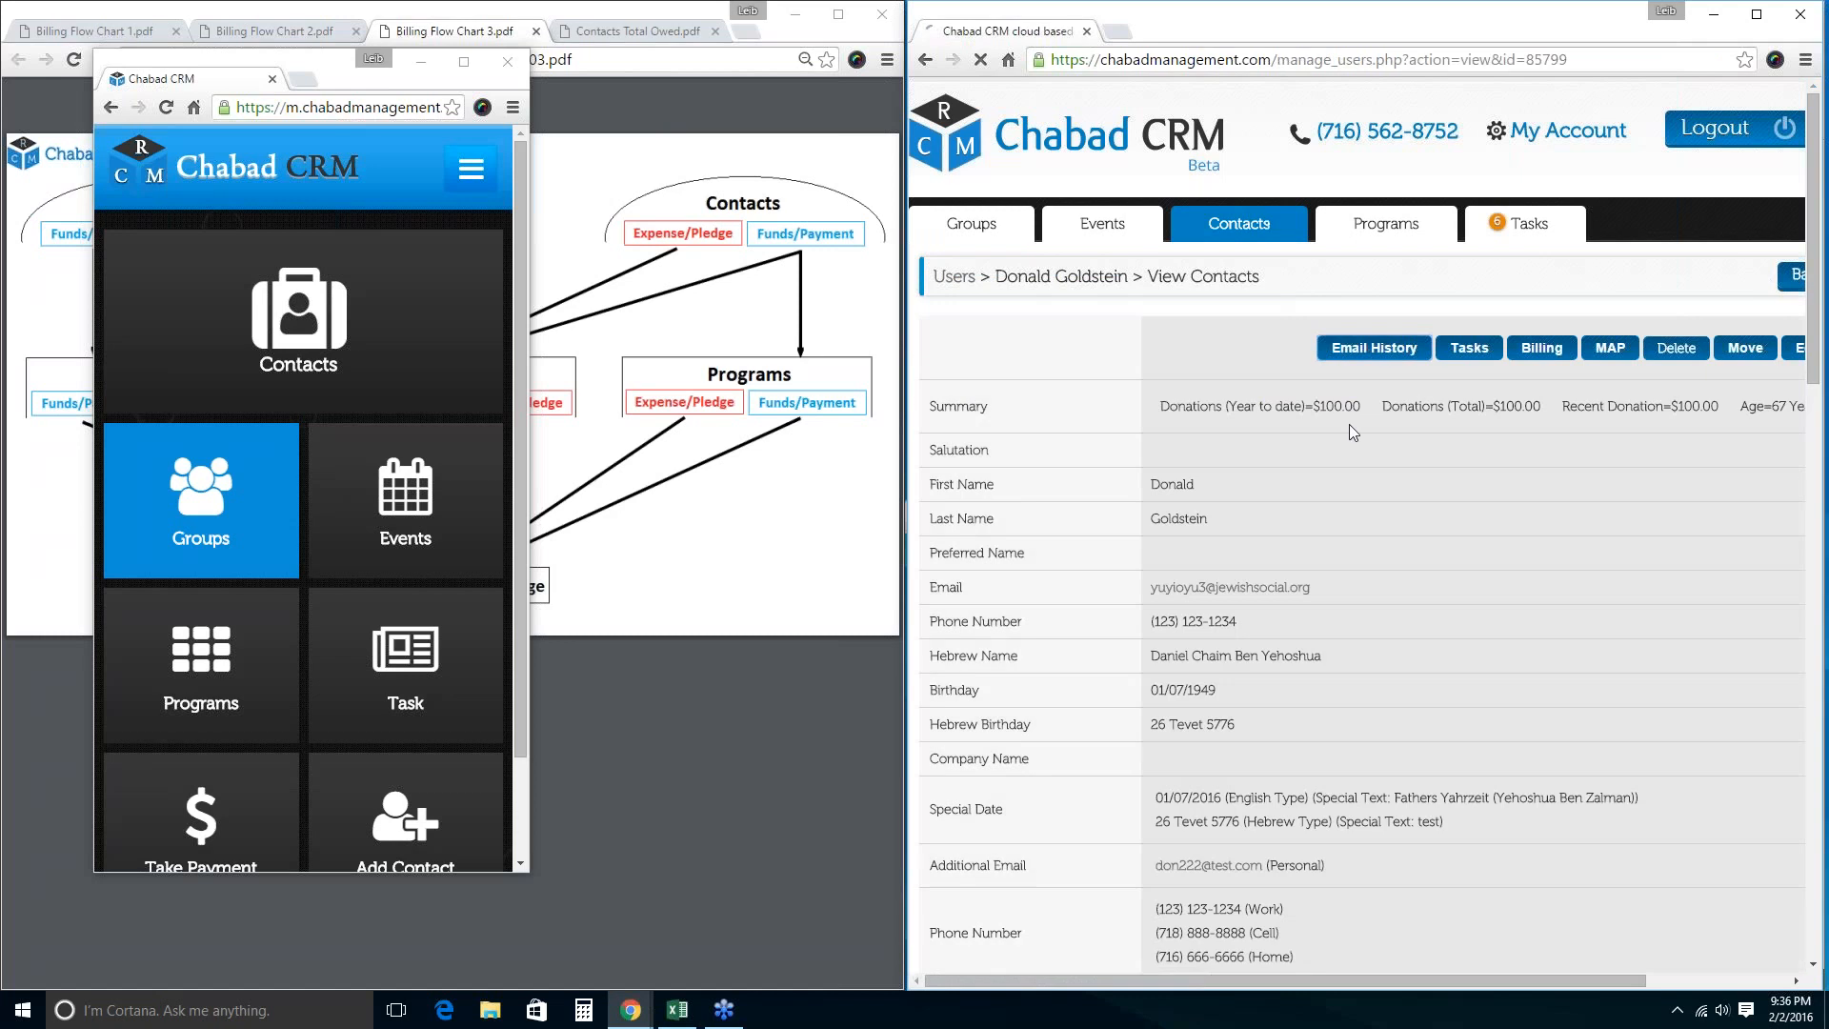
click(1373, 347)
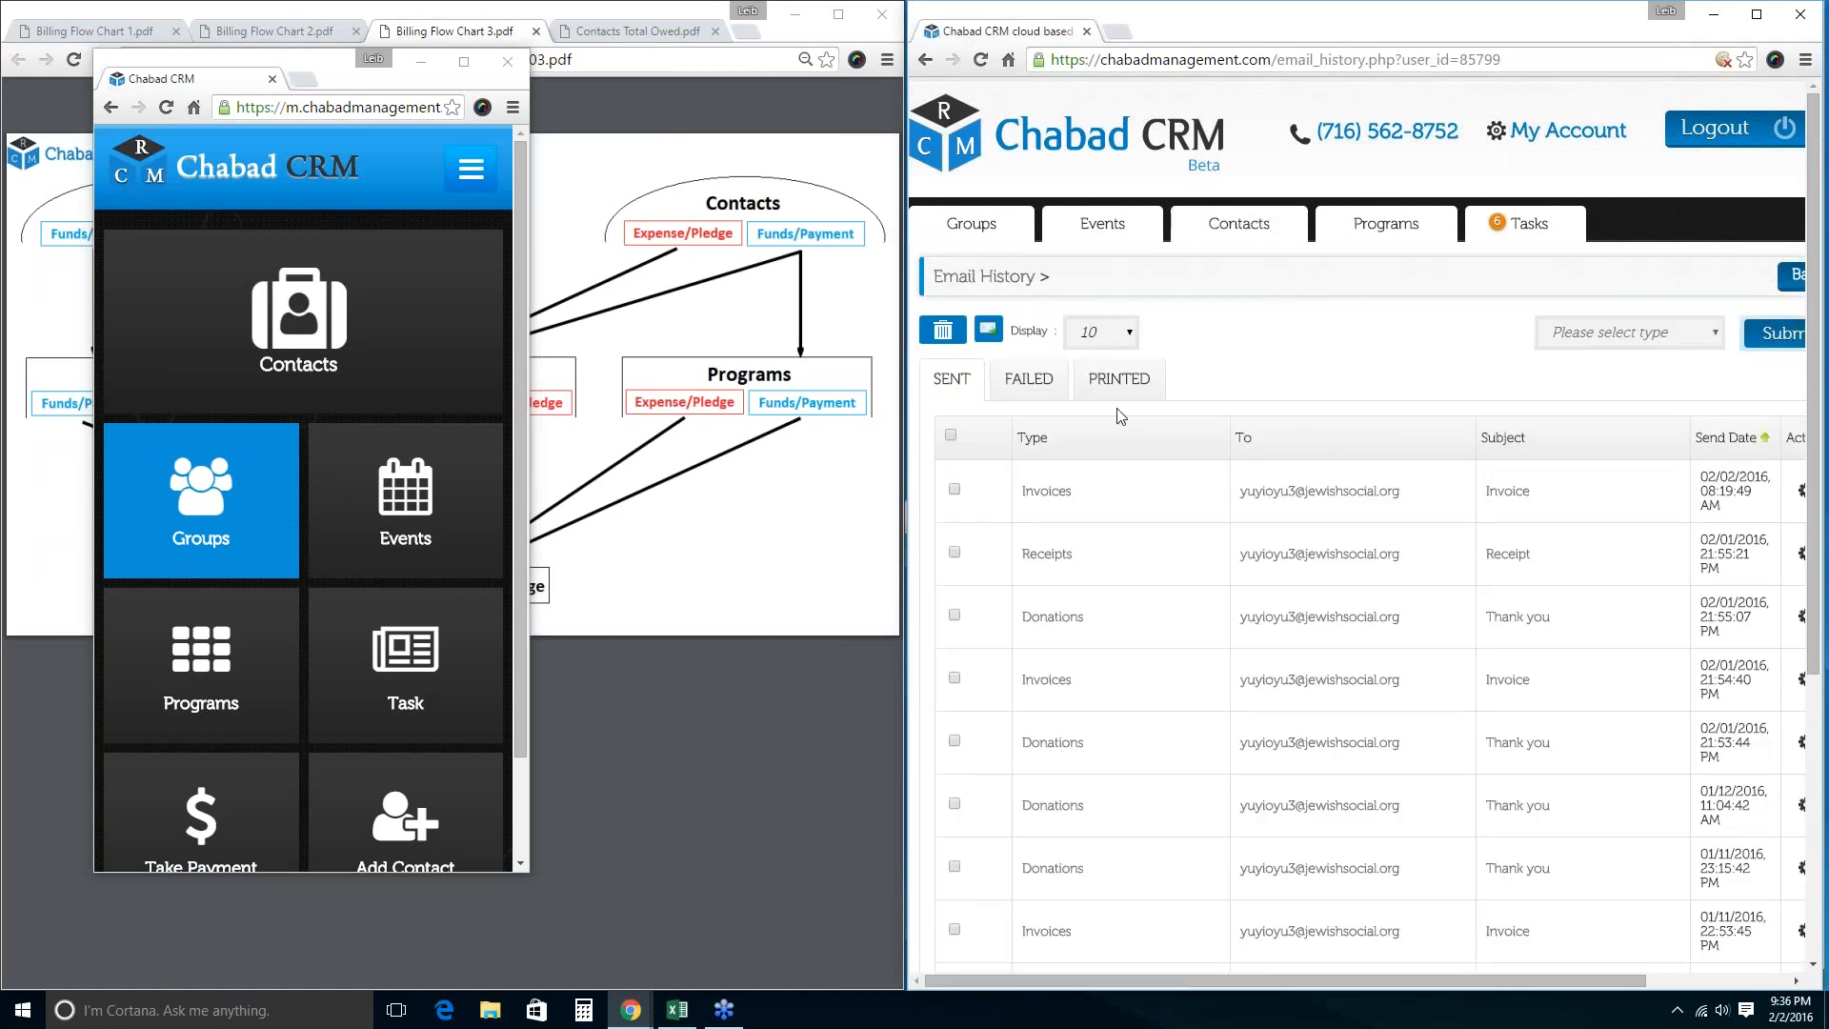
click(1029, 381)
click(1095, 388)
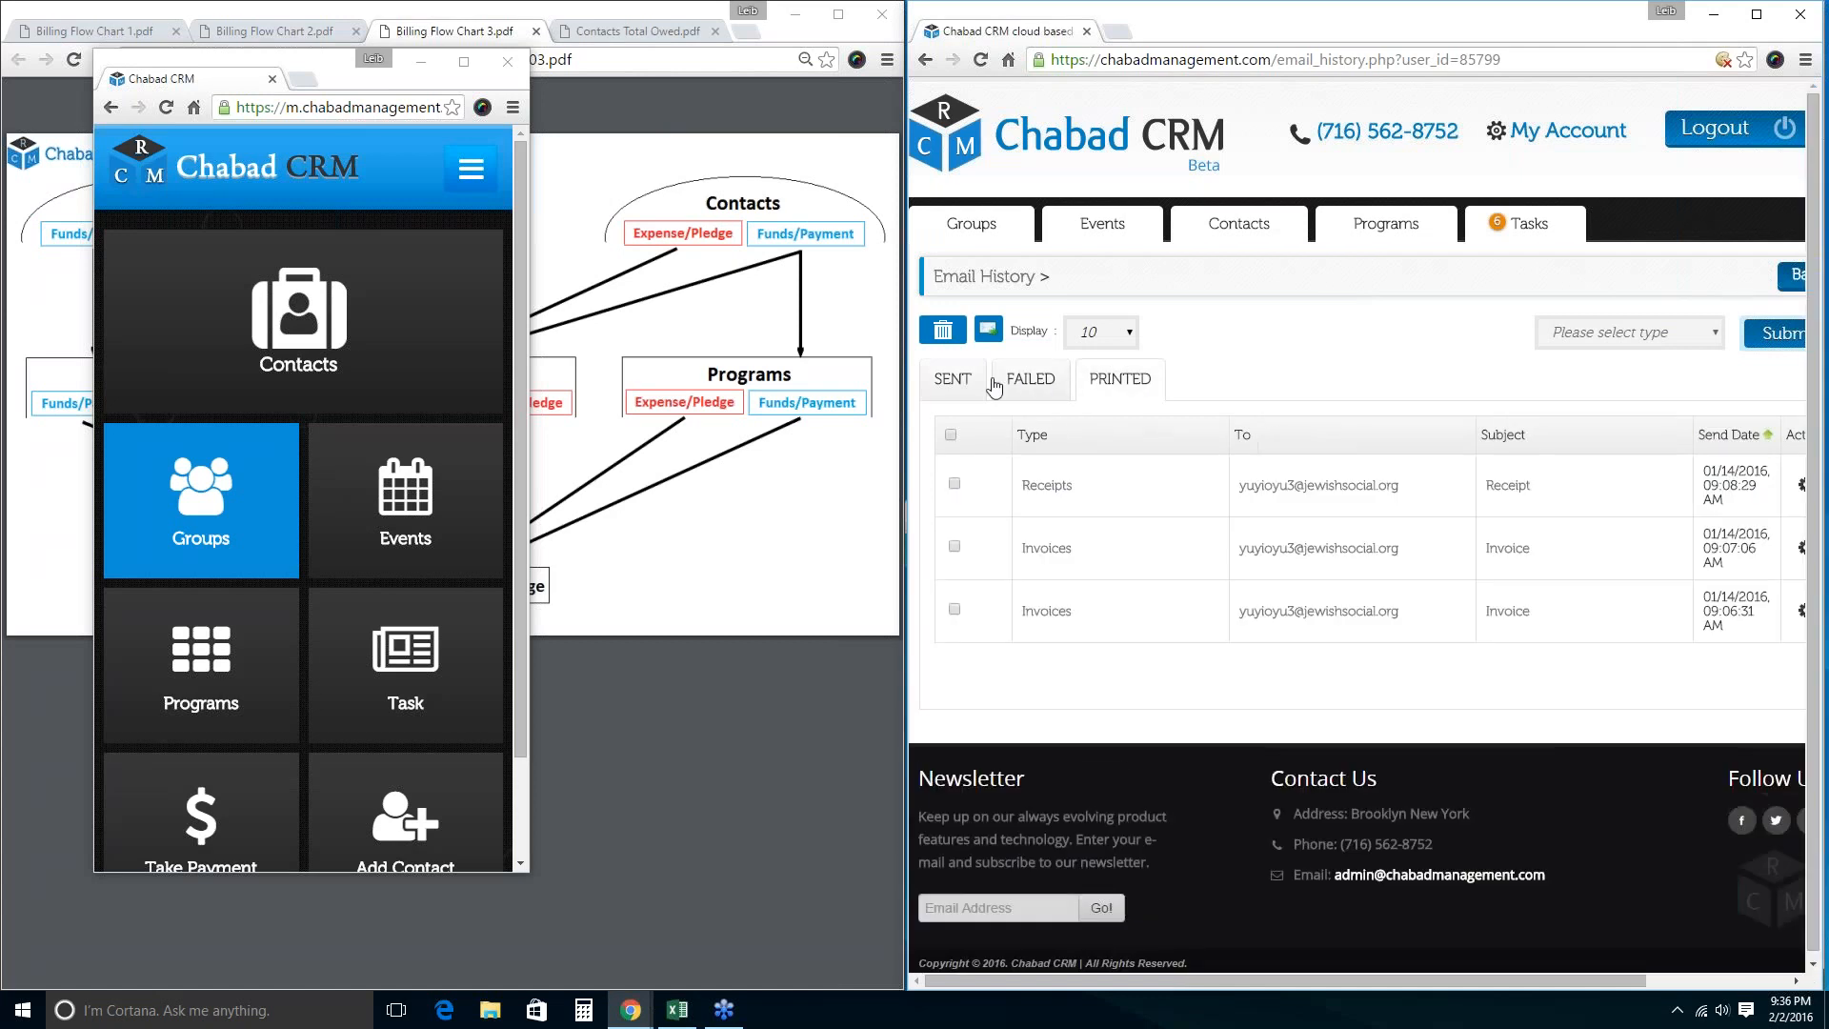
click(968, 386)
click(1022, 384)
click(1151, 391)
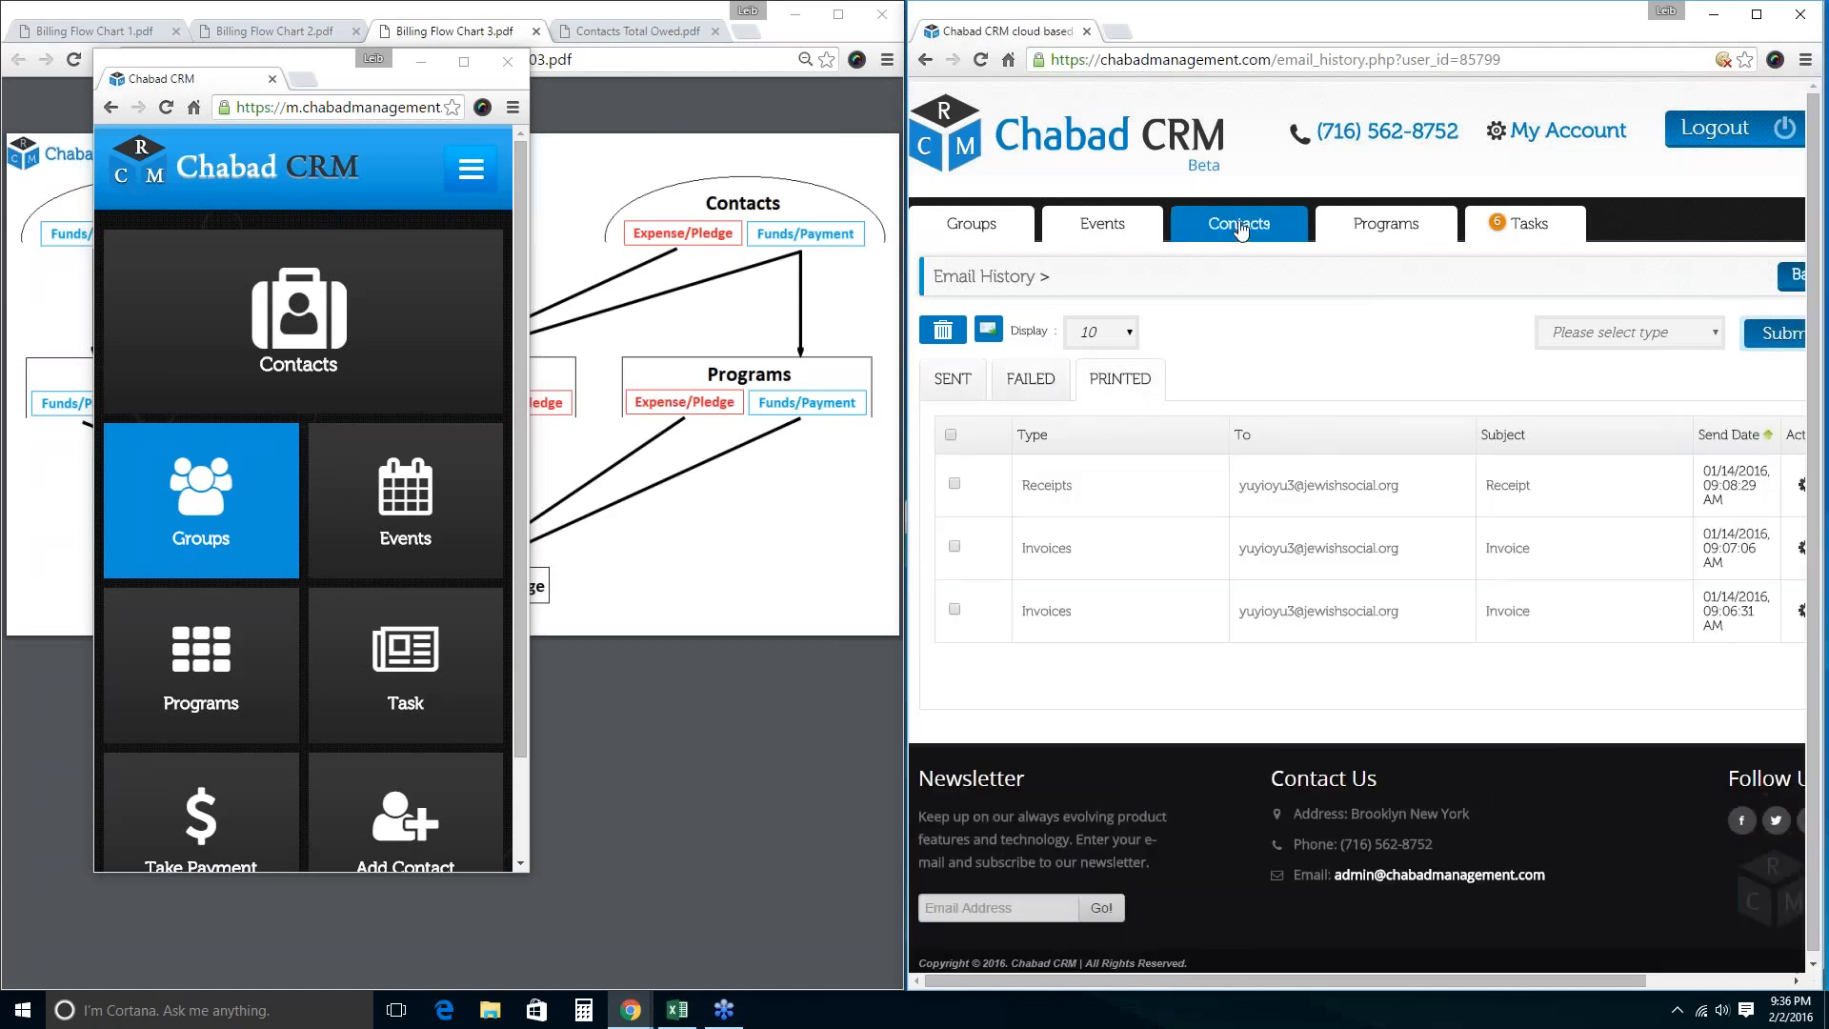
Show the starred contact's failed and printed emails, then open the account dashboard.
click(1238, 224)
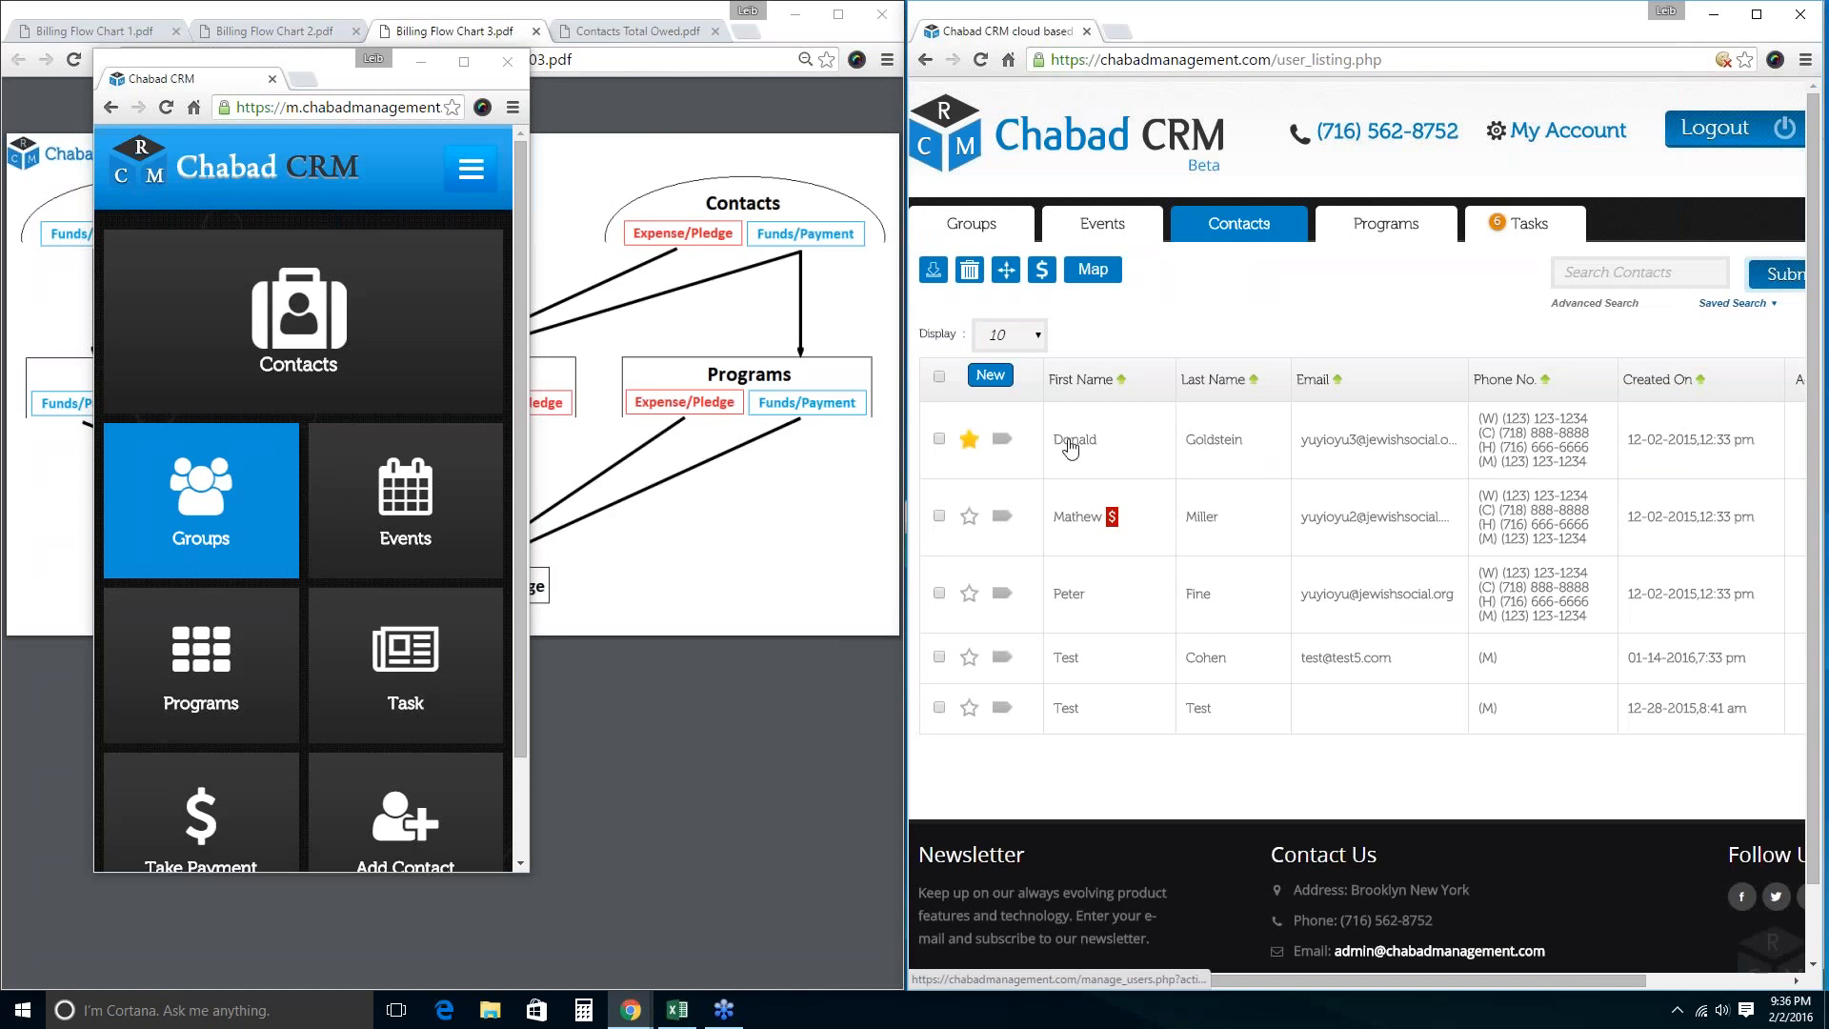
click(1065, 442)
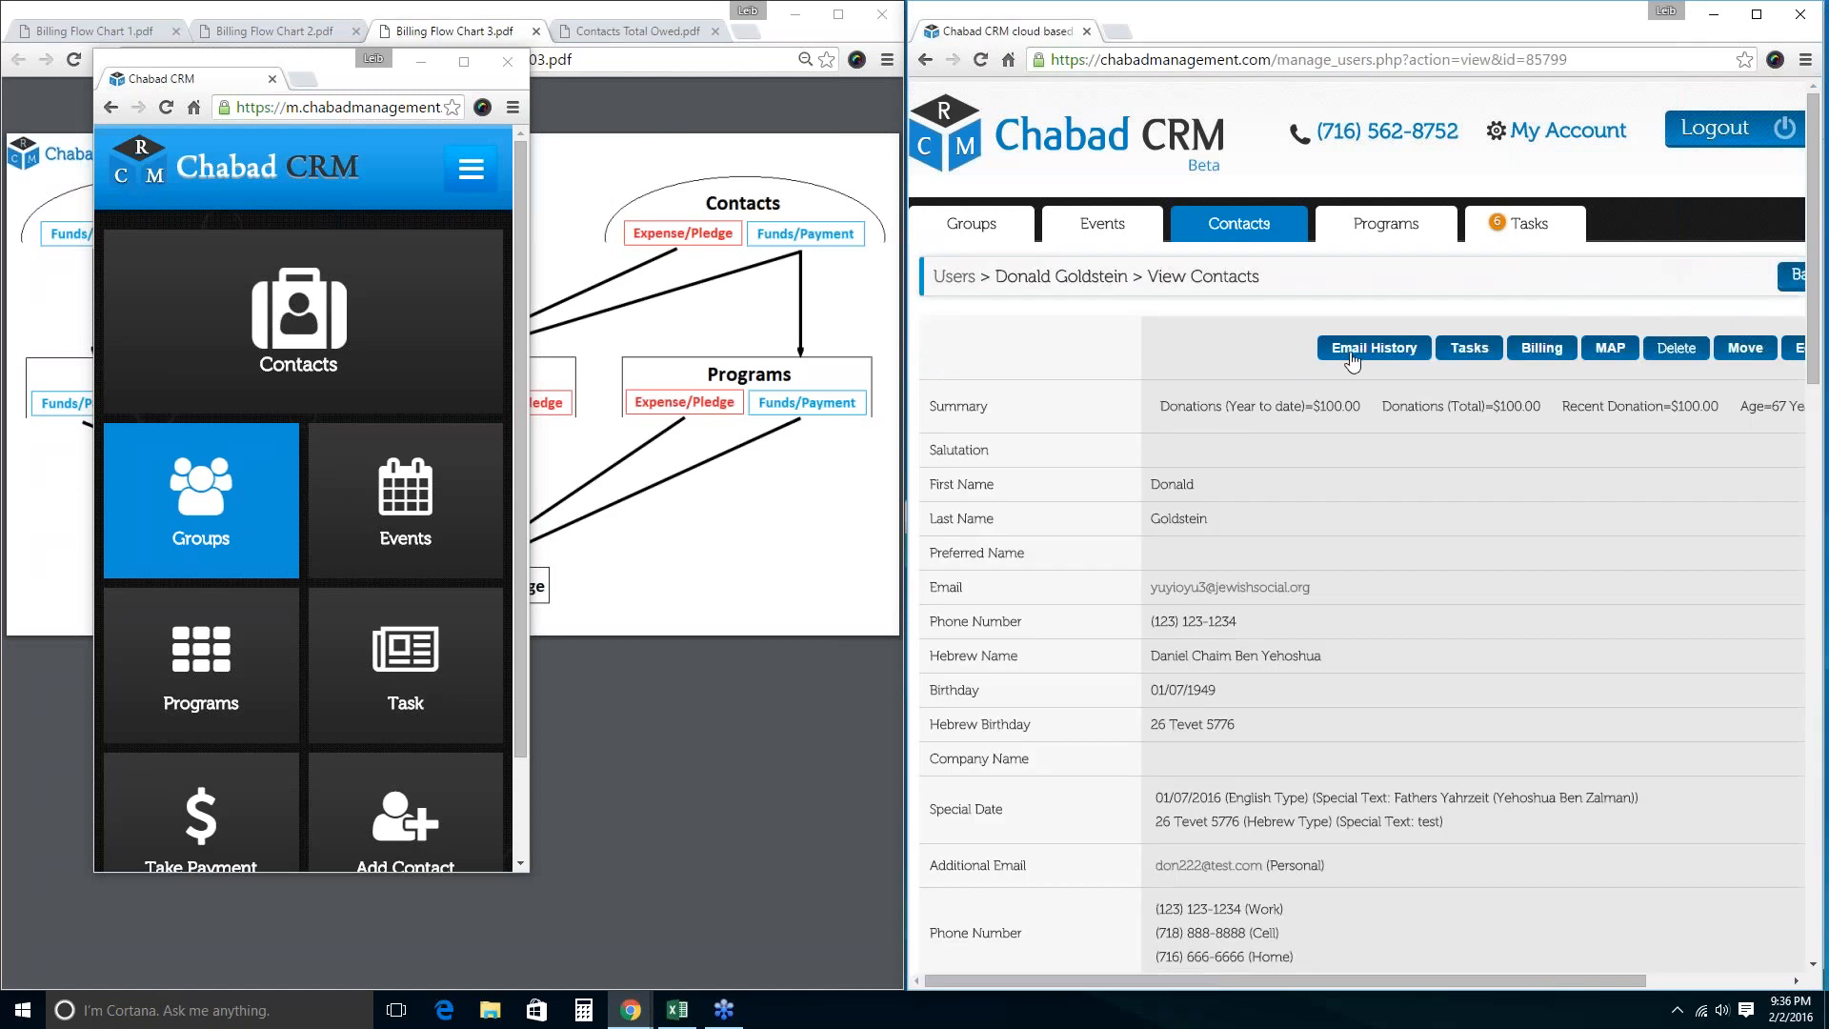
click(1352, 358)
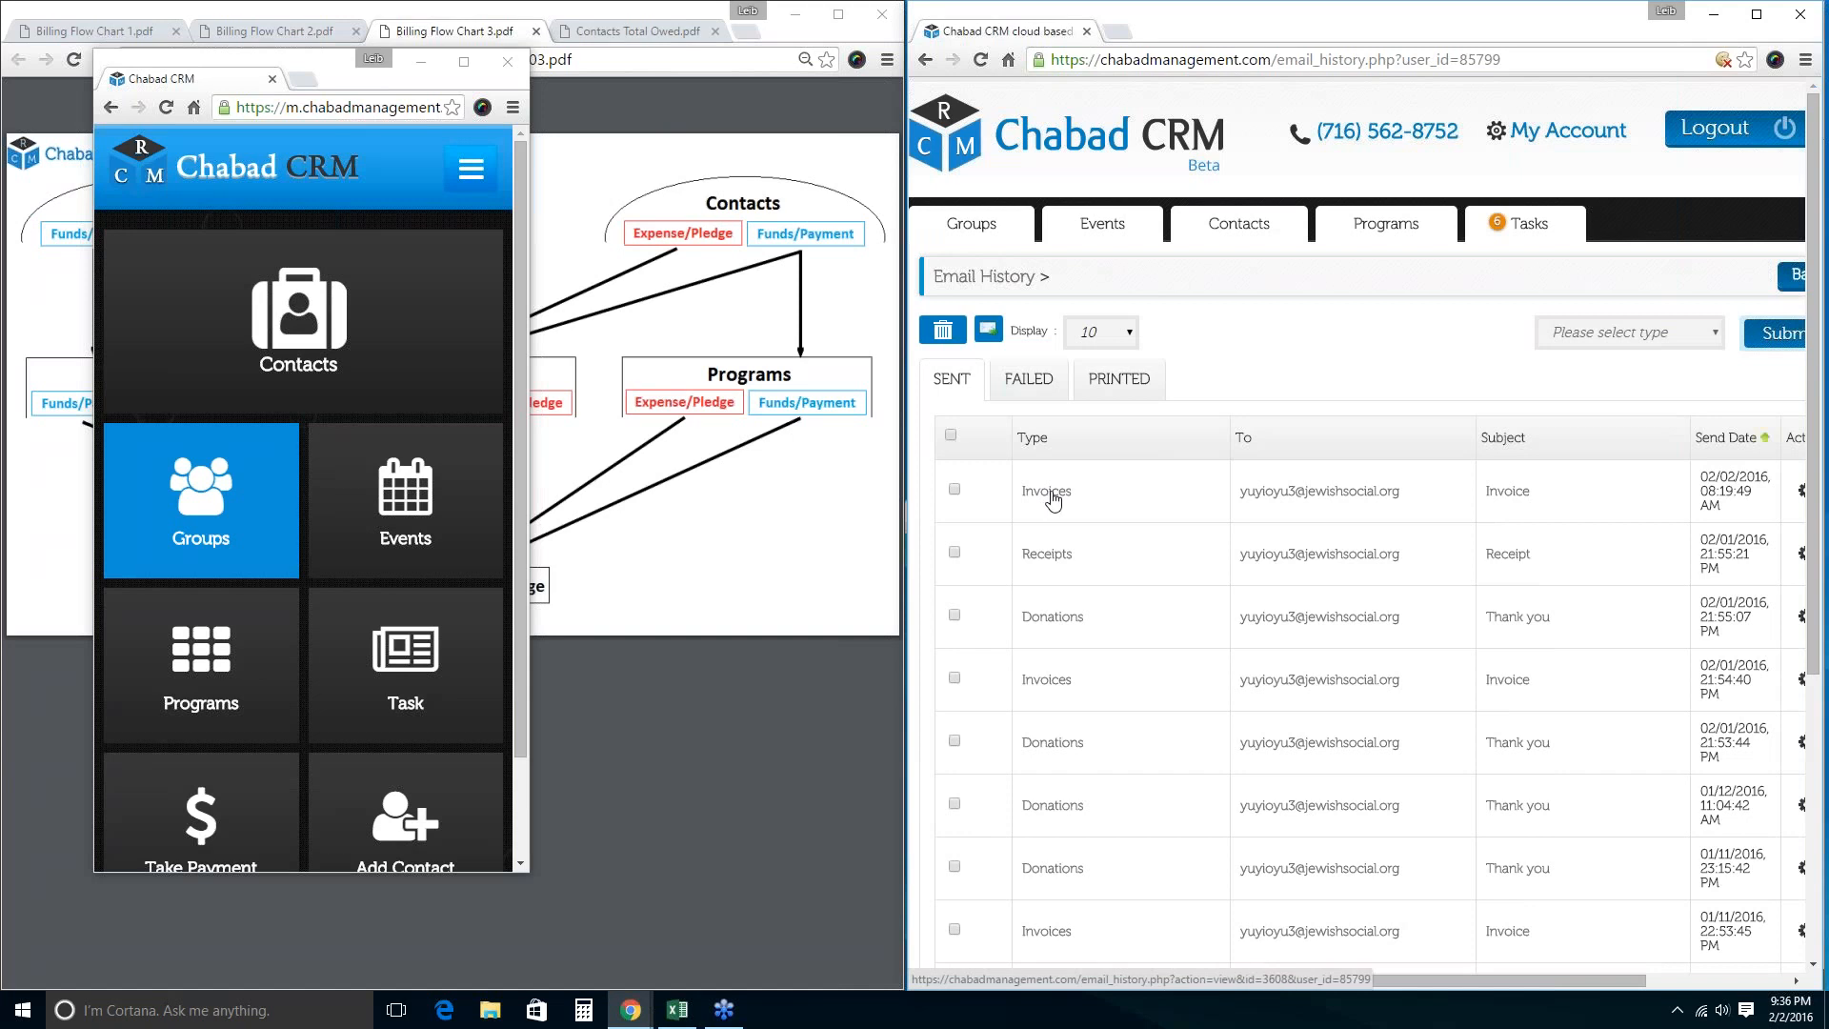
click(1035, 389)
click(1119, 378)
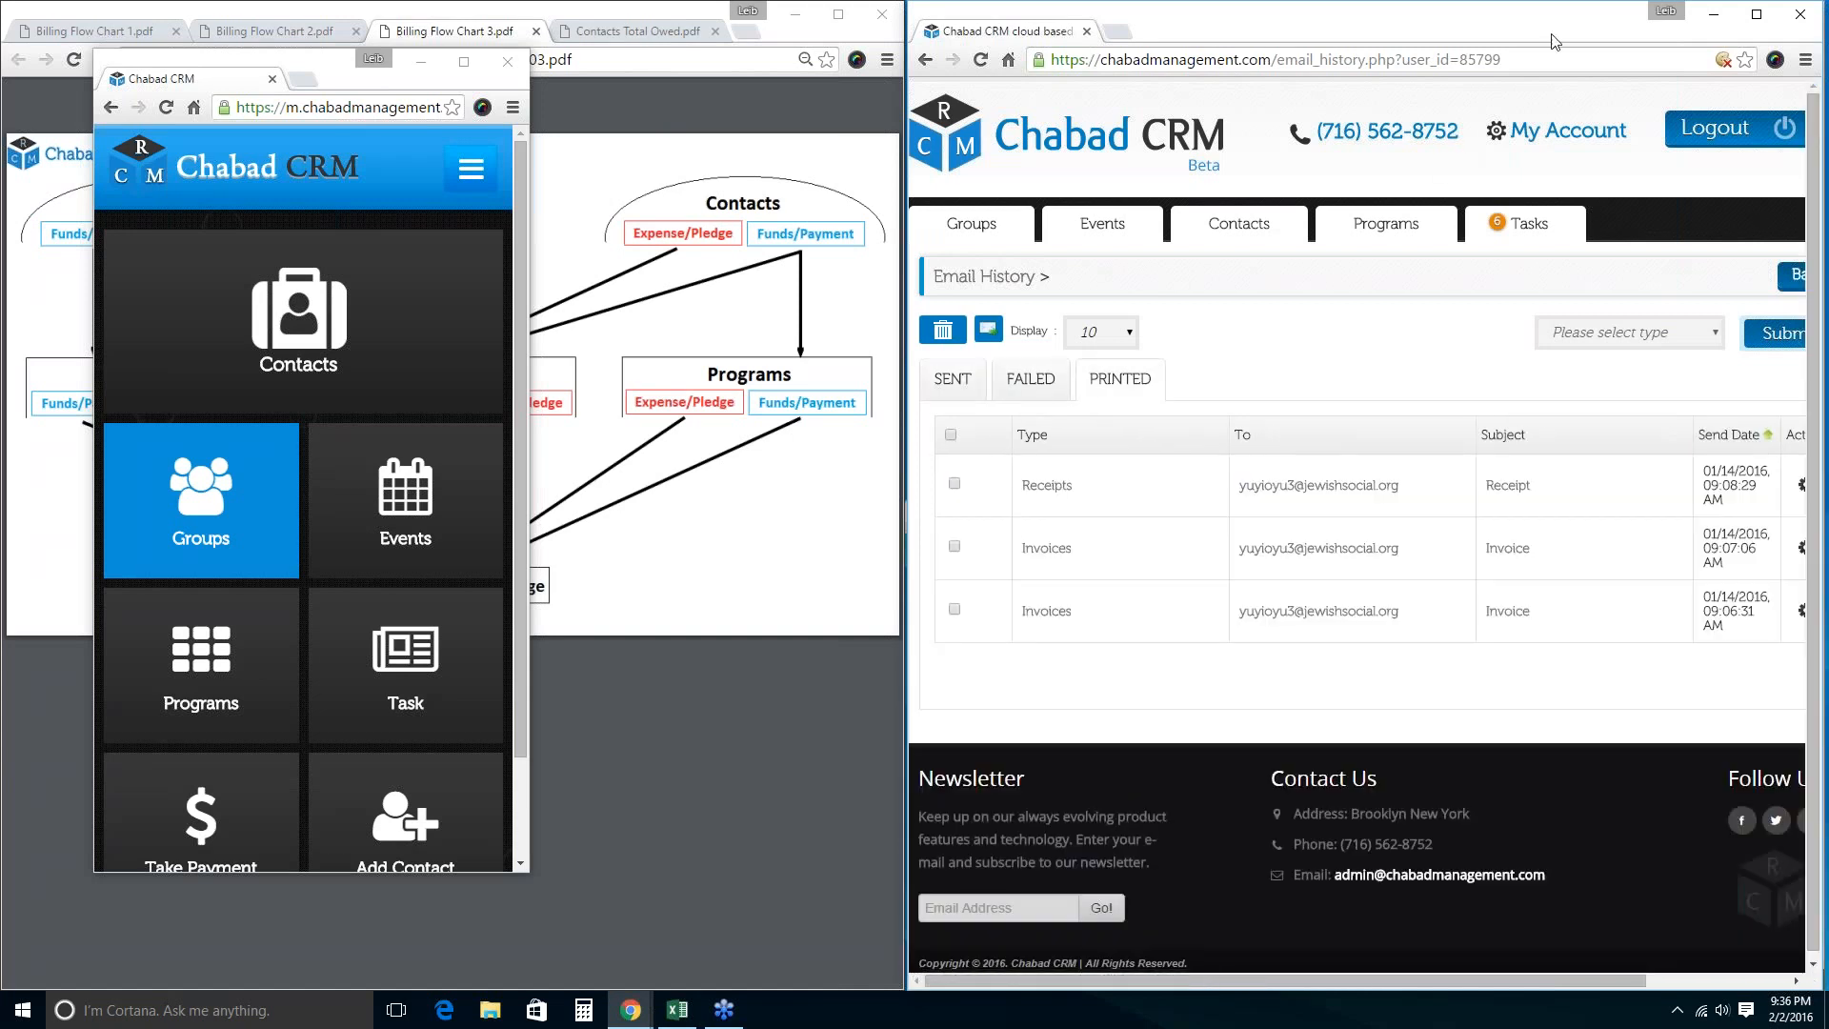
click(1687, 21)
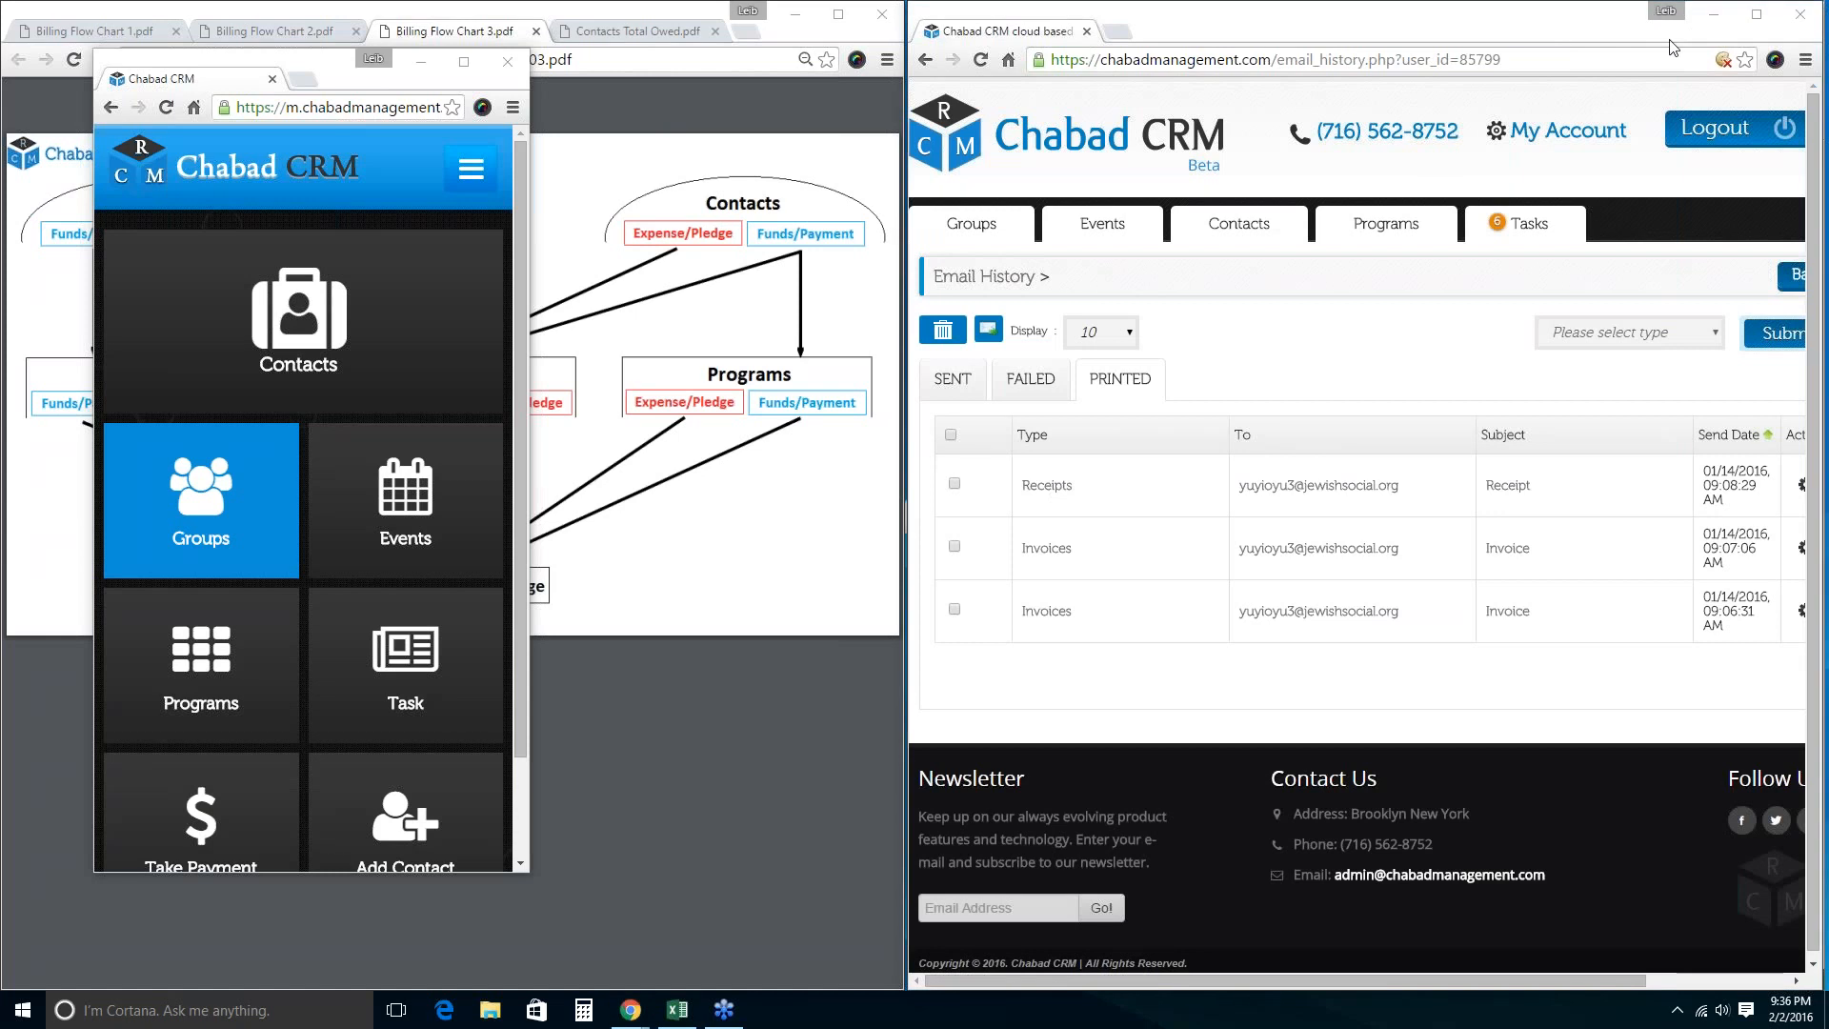
click(1553, 132)
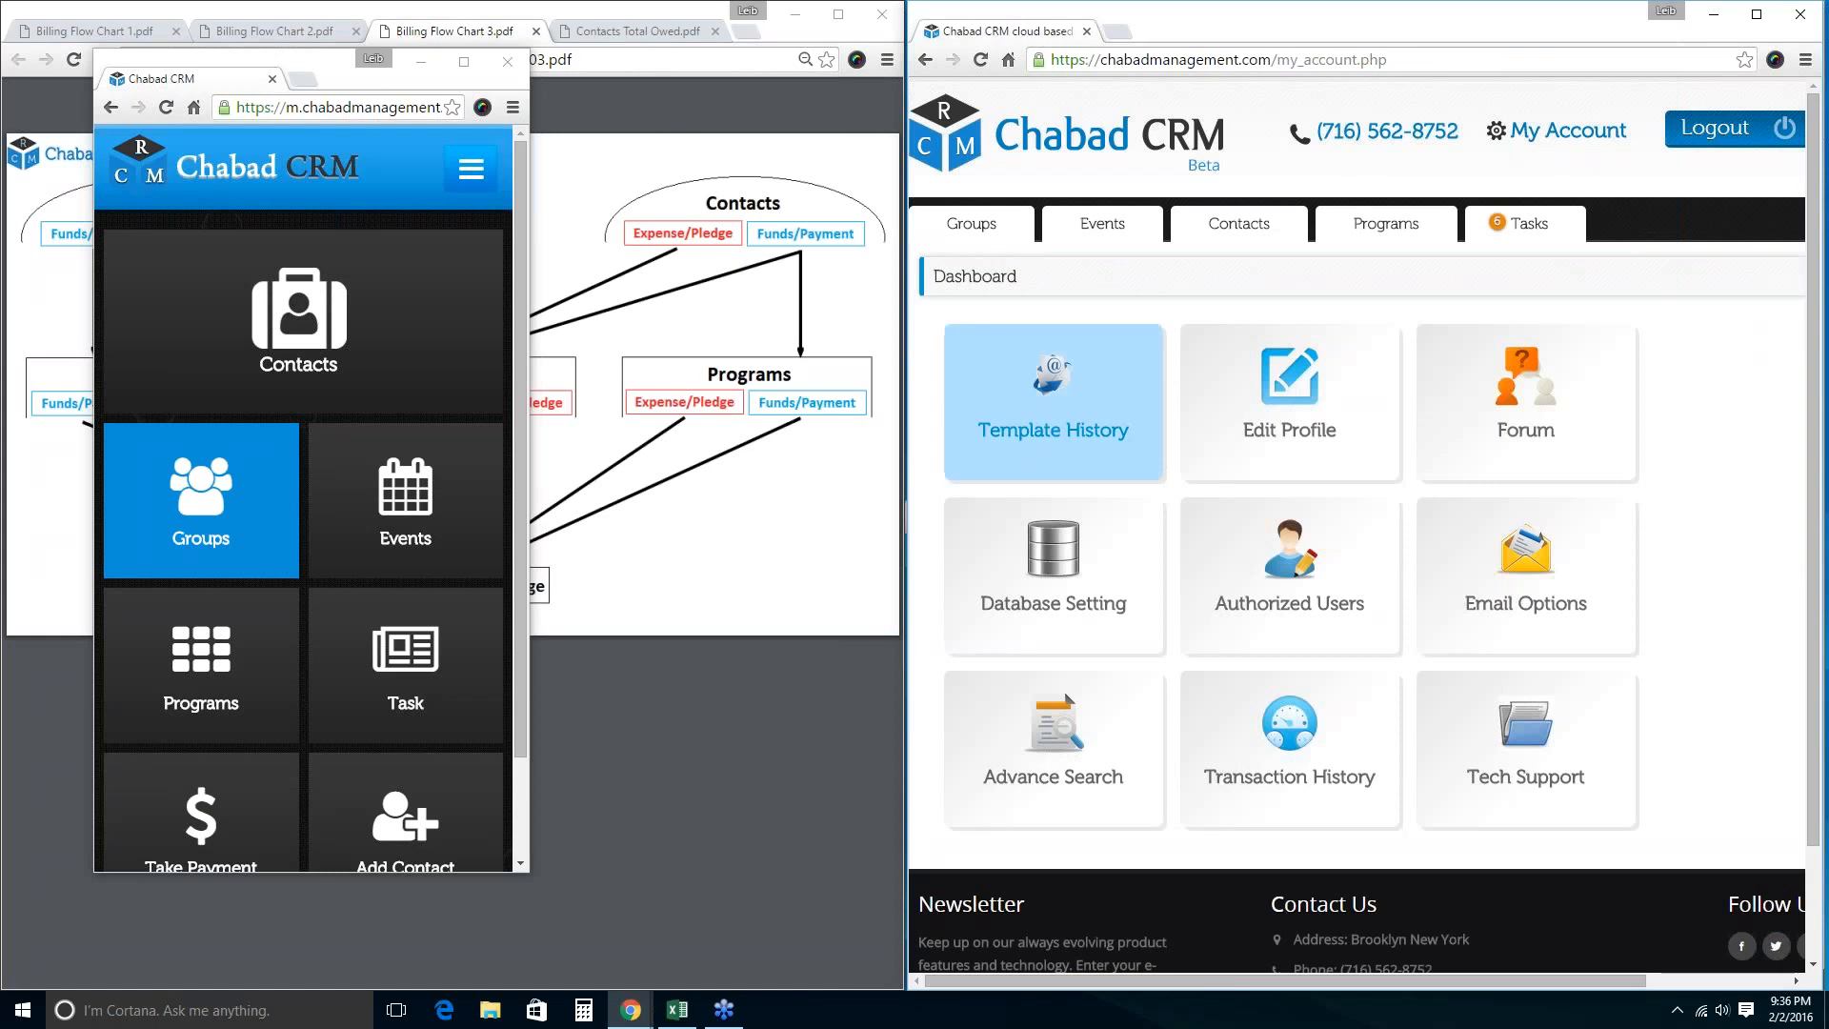
View failed and printed emails in the account-wide Template History, then return to contacts.
click(1065, 420)
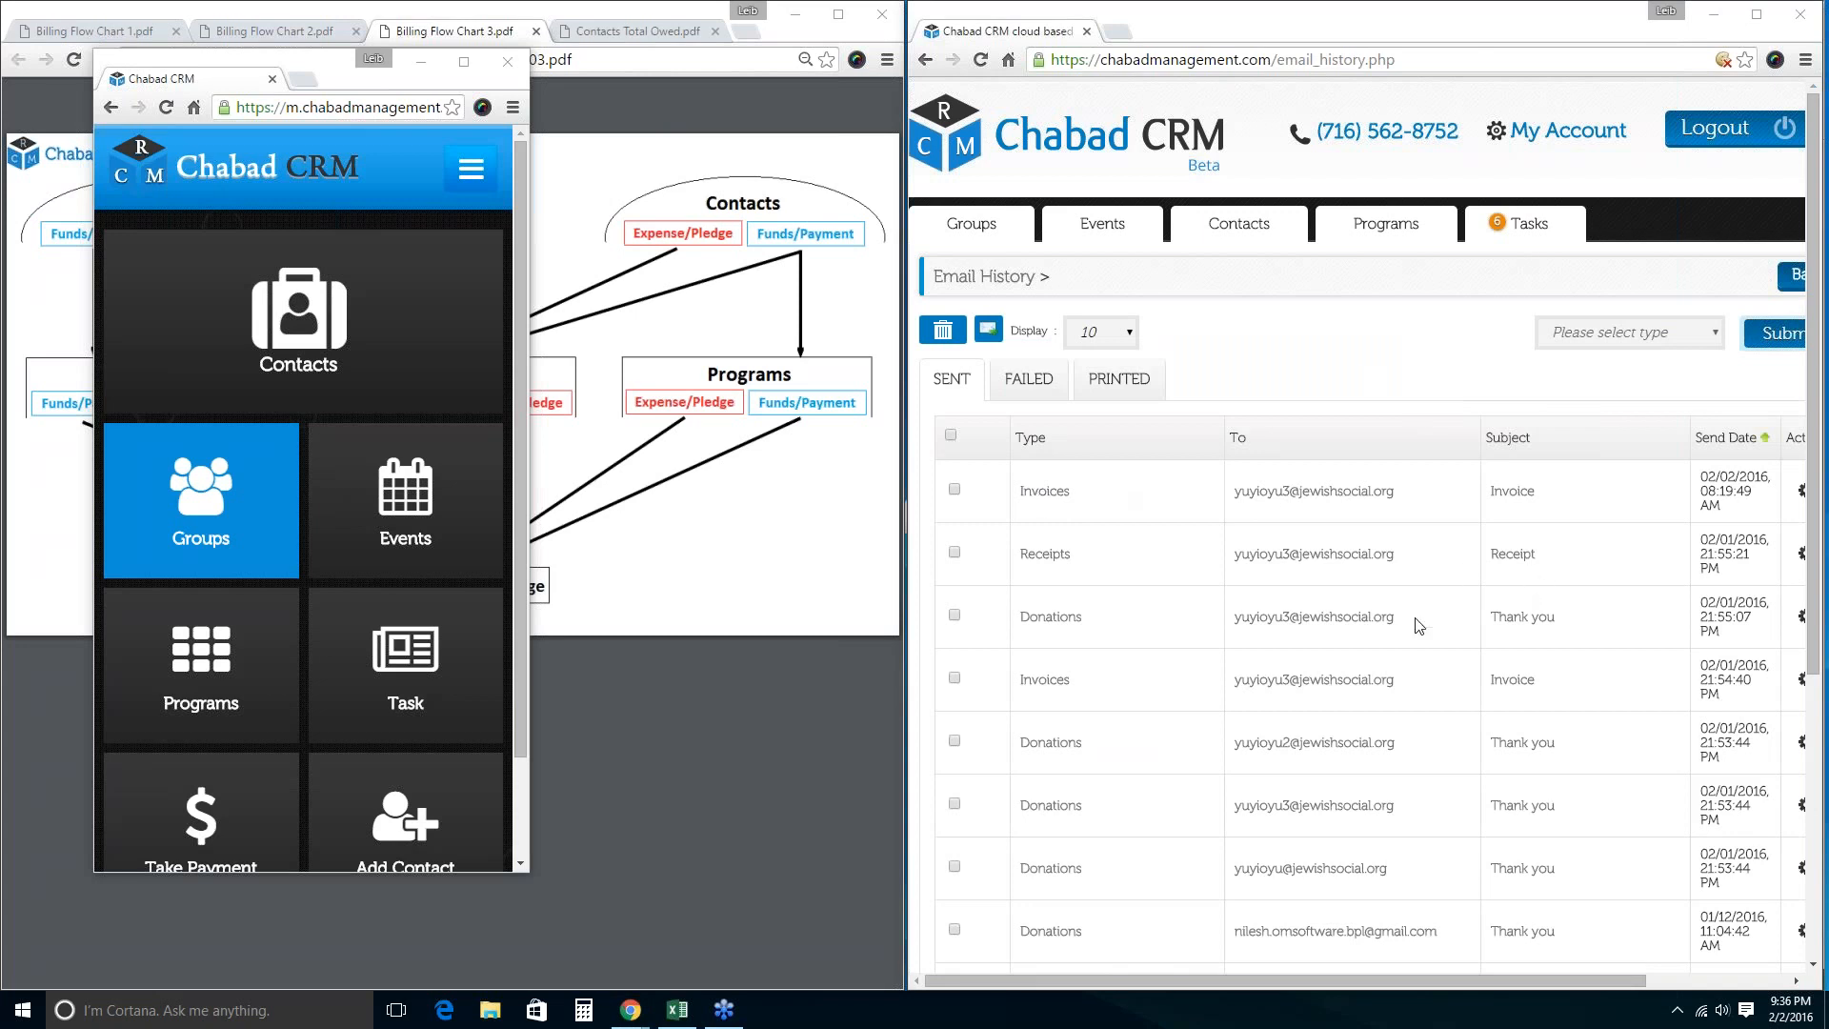
scroll(1505, 554, down, 5)
scroll(1486, 563, up, 5)
click(1031, 386)
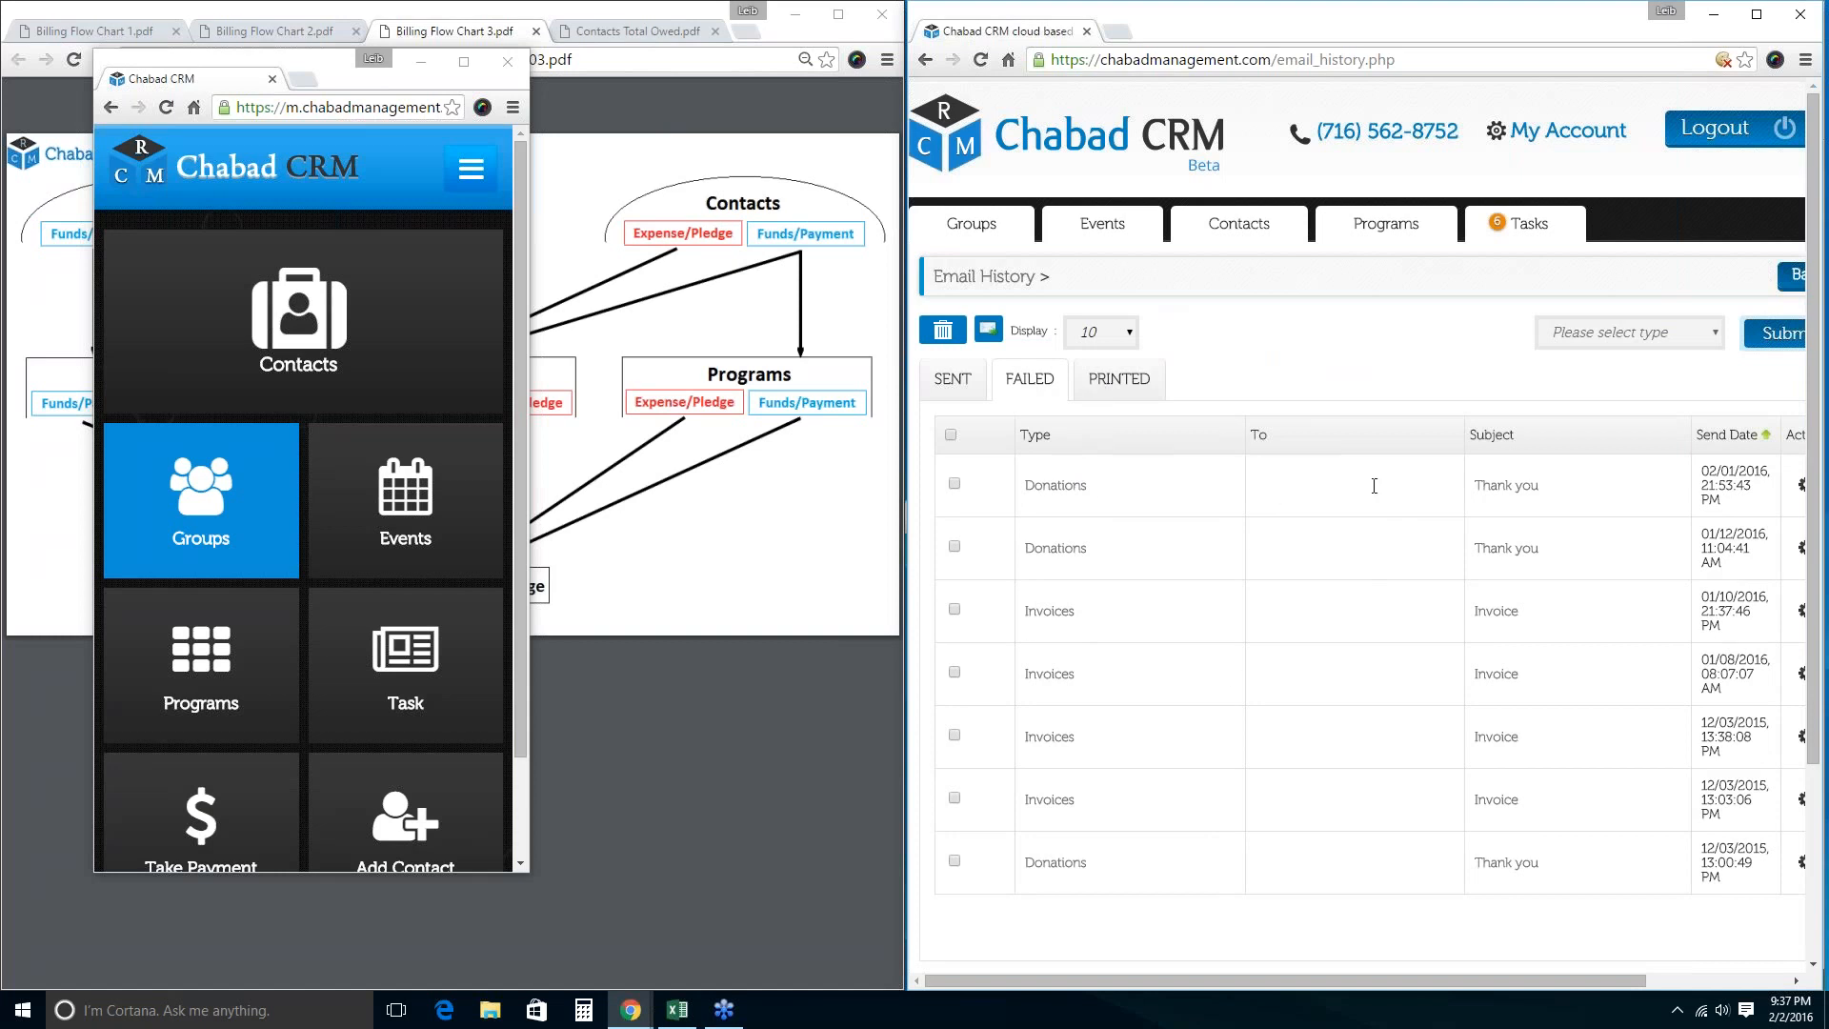
click(1145, 385)
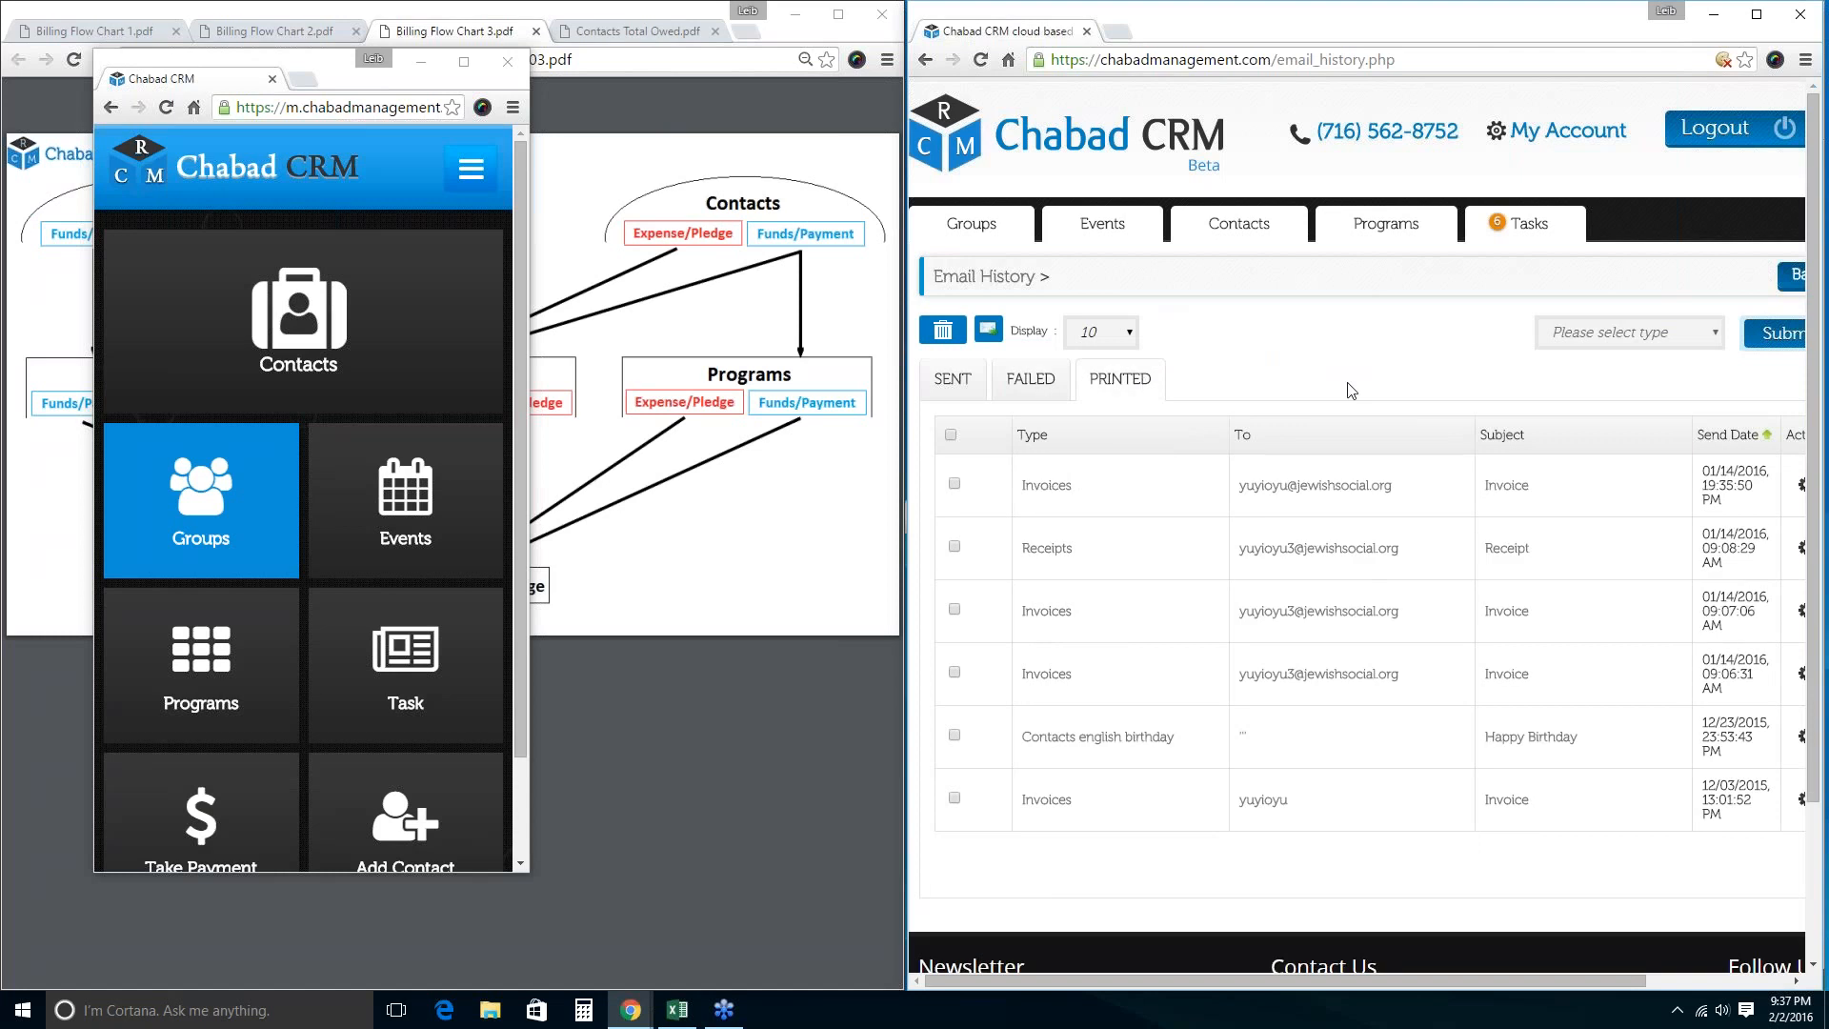
click(1244, 223)
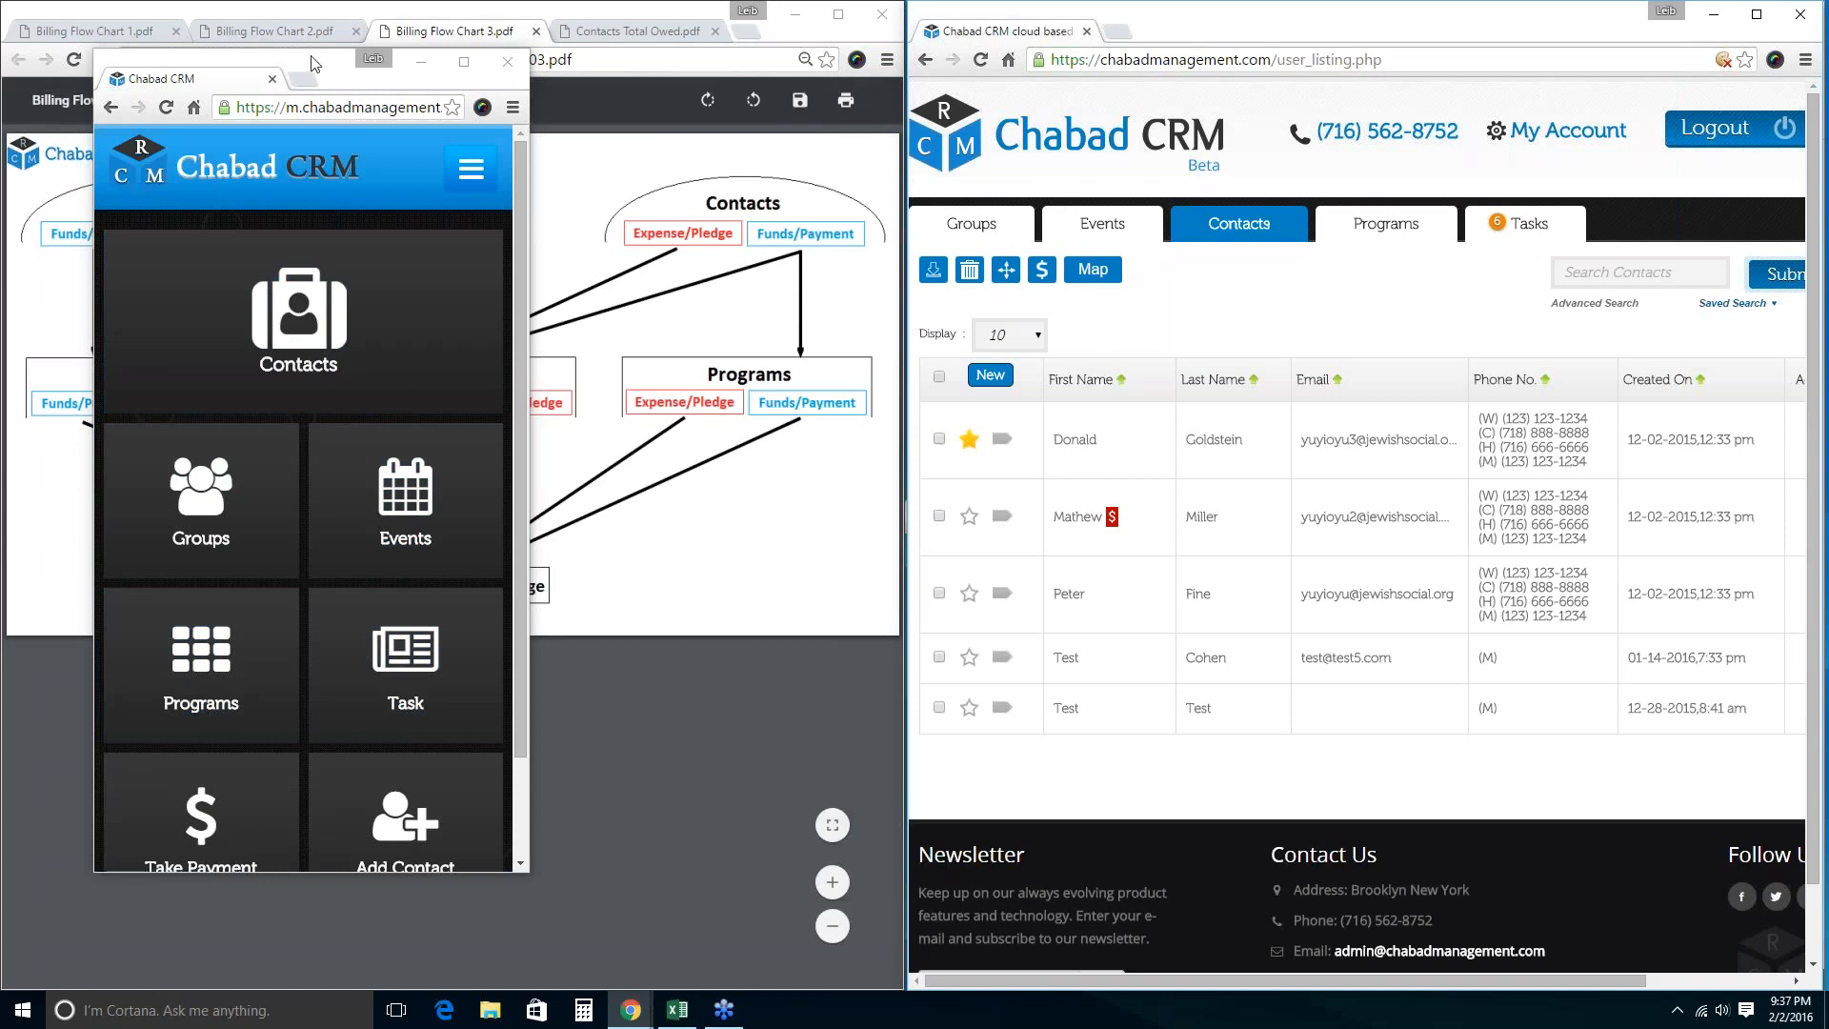
Move the mobile window aside, check the Contacts Total Owed table, then return to Billing Flow Chart 3.
drag(312, 63, 433, 669)
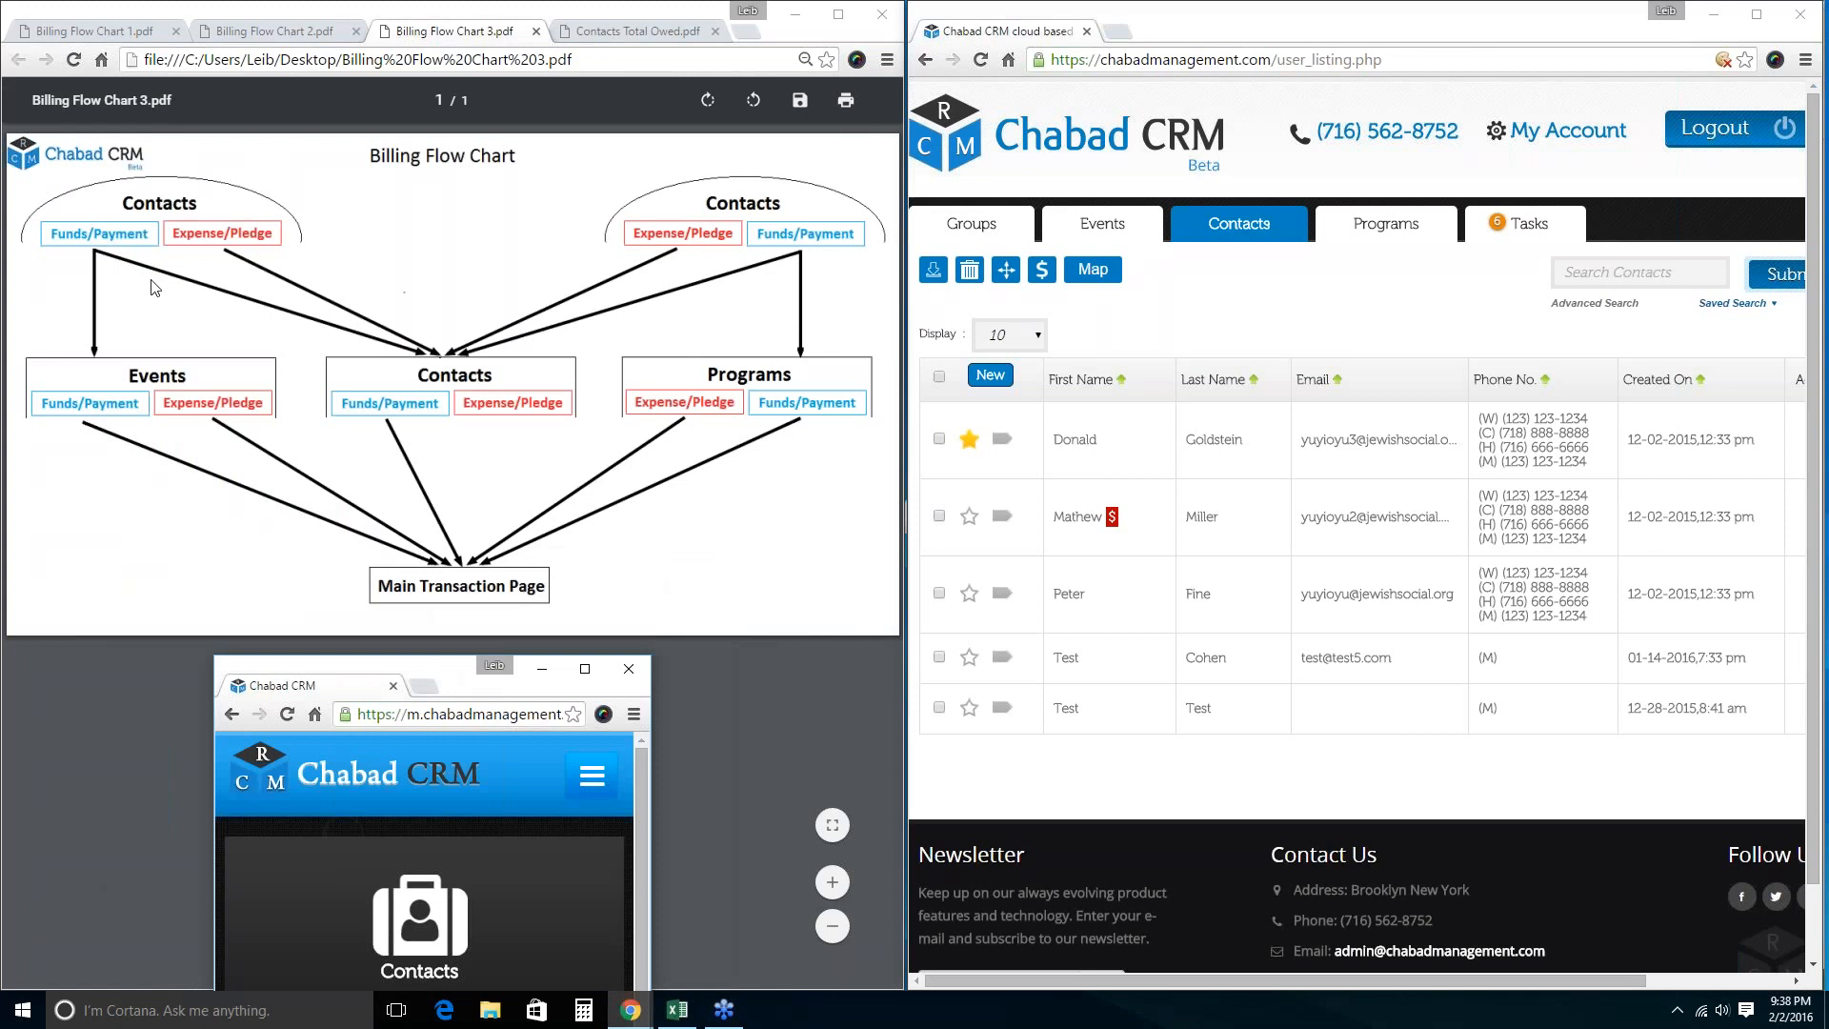
click(627, 34)
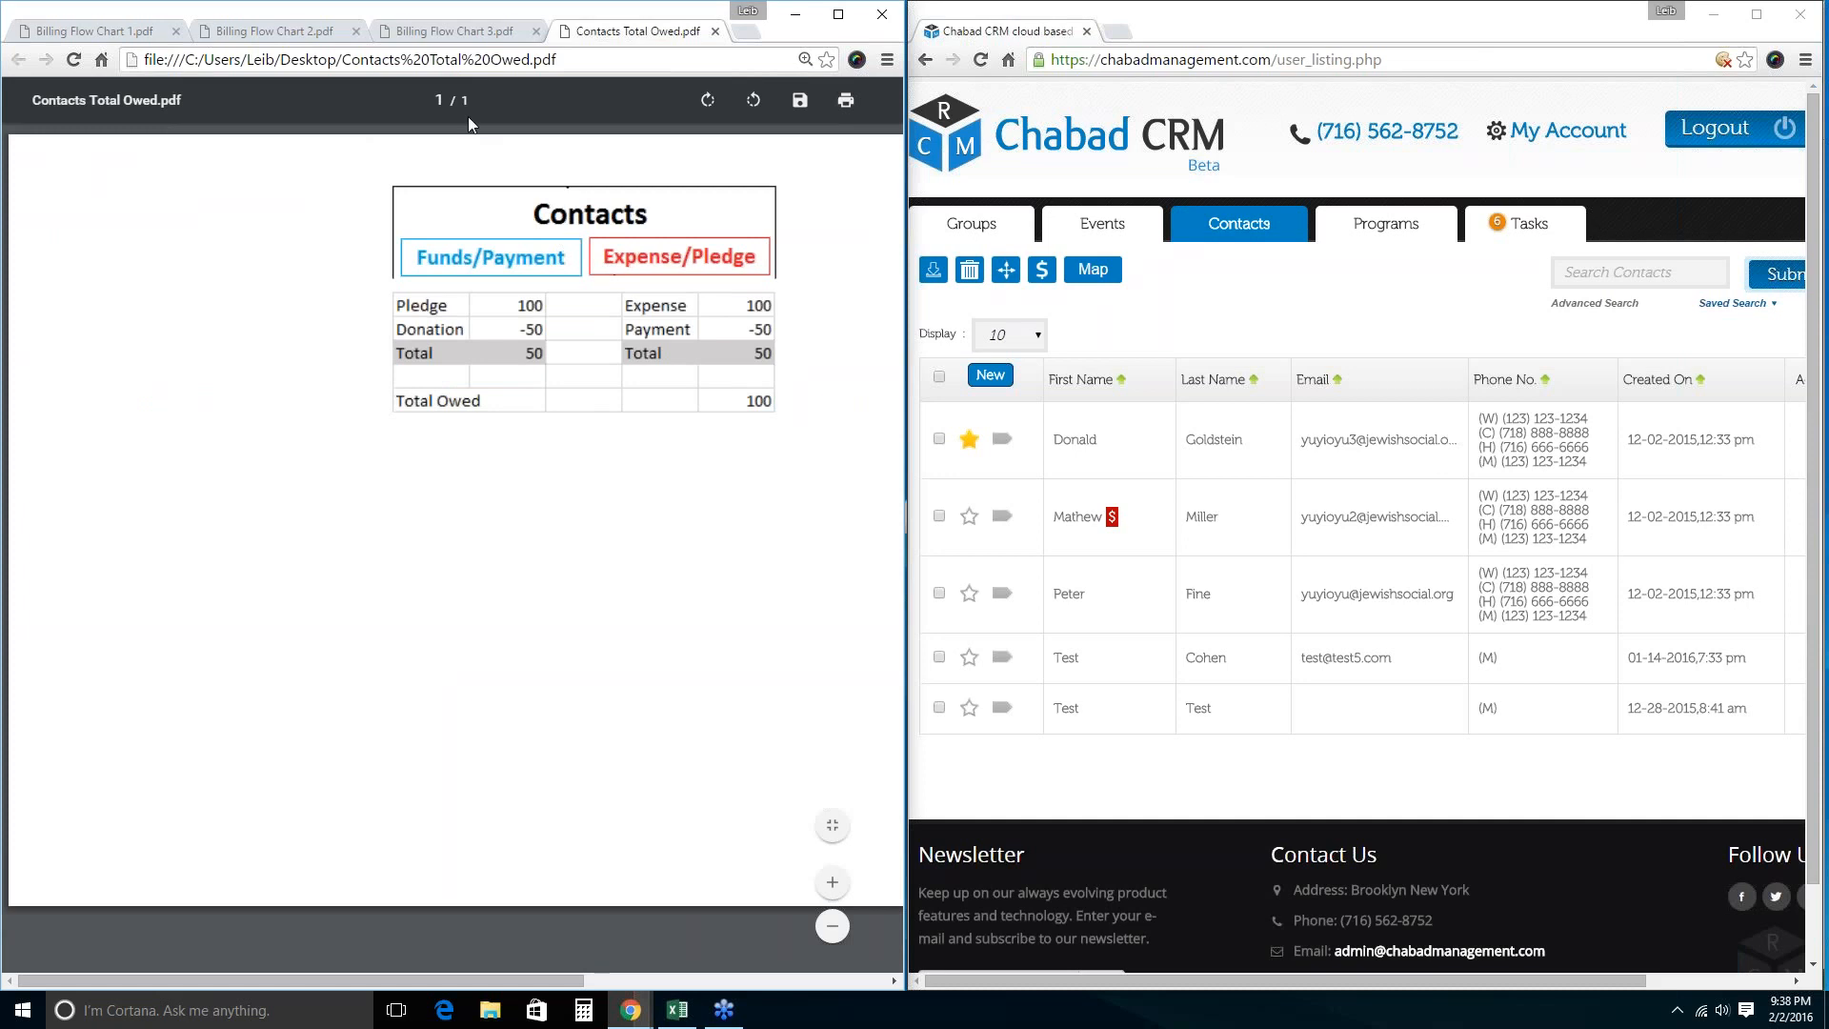
click(454, 31)
Restore the mobile CRM window from the taskbar and place it beside the flow chart.
click(639, 1010)
click(628, 922)
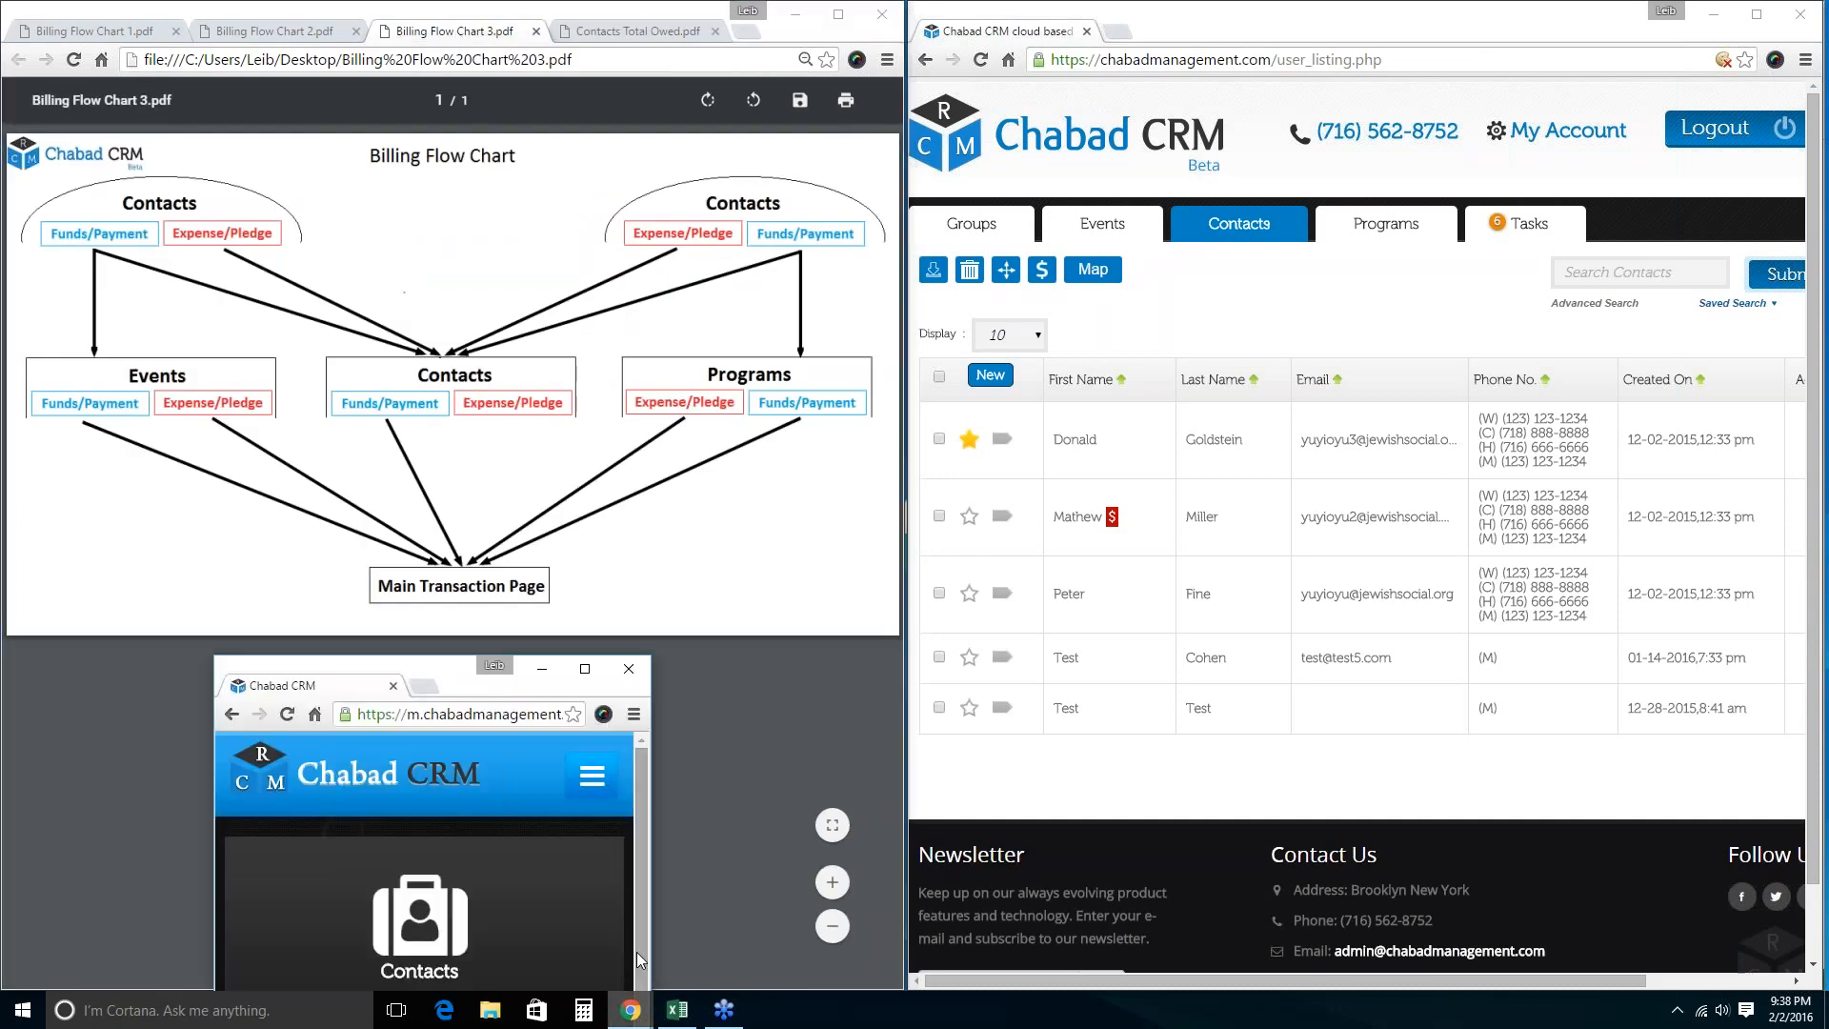
drag(468, 690, 440, 89)
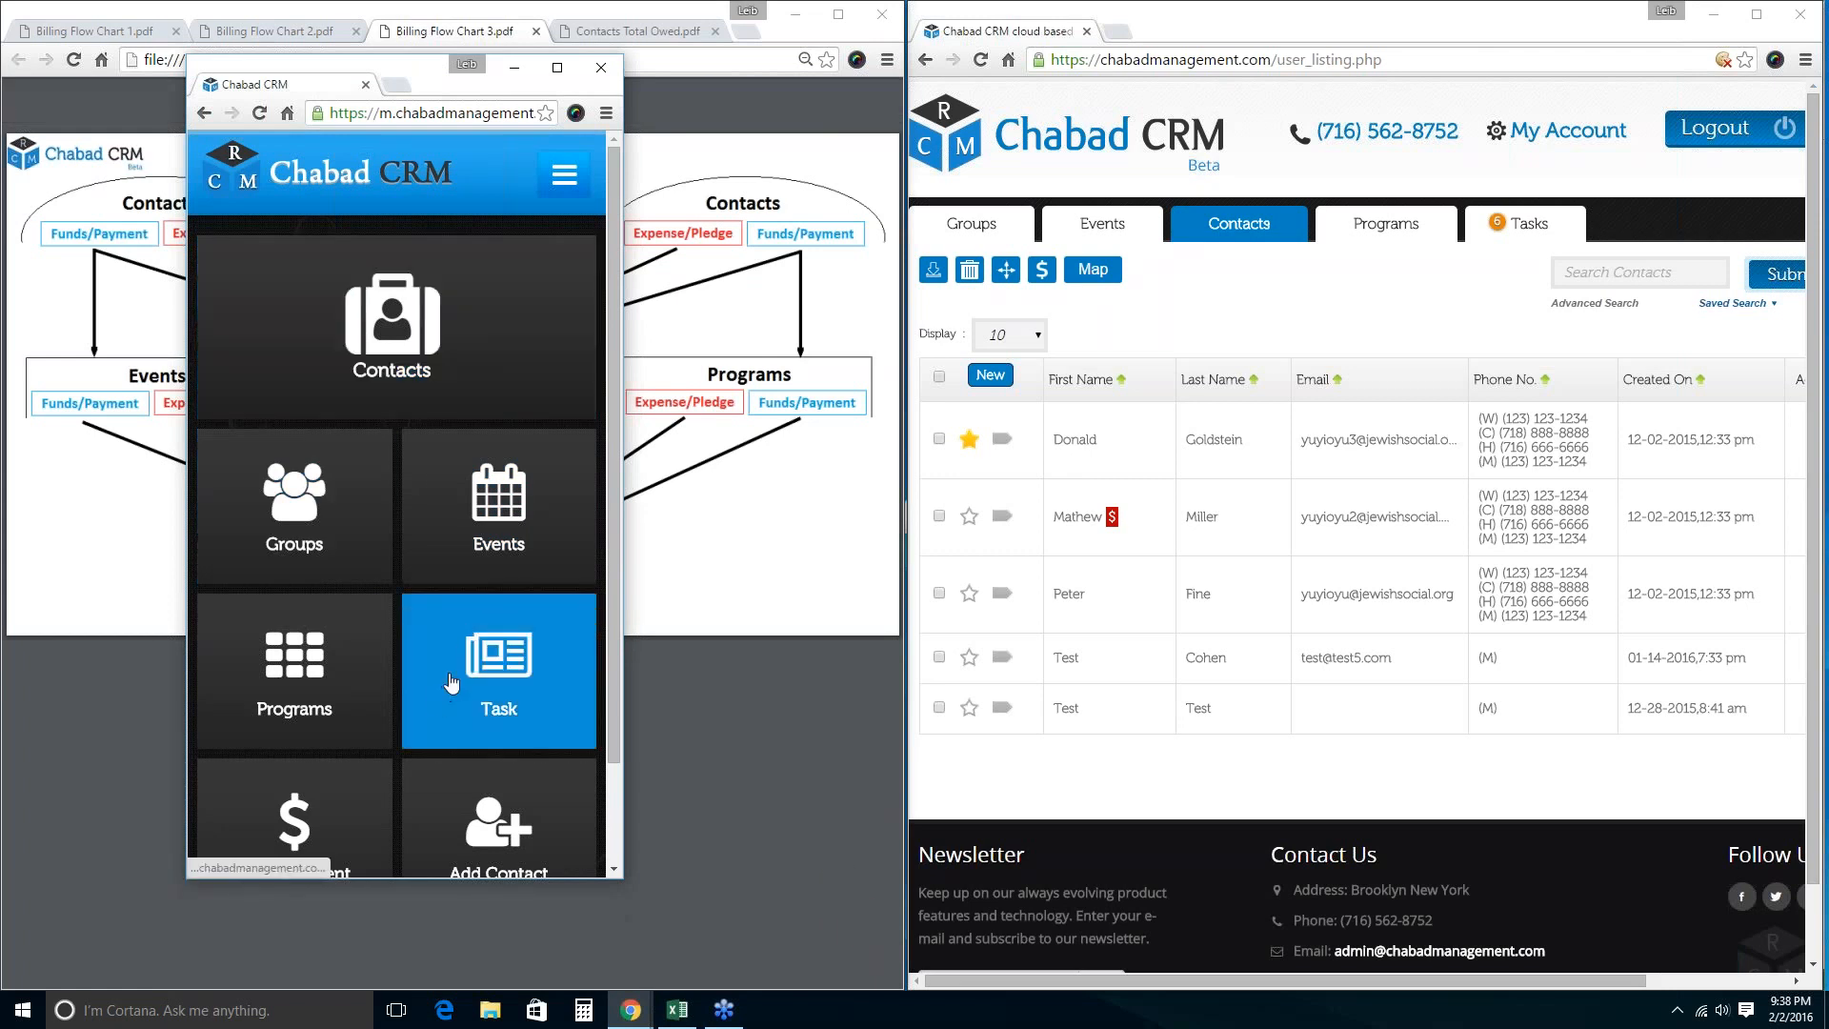
scroll(295, 714, down, 2)
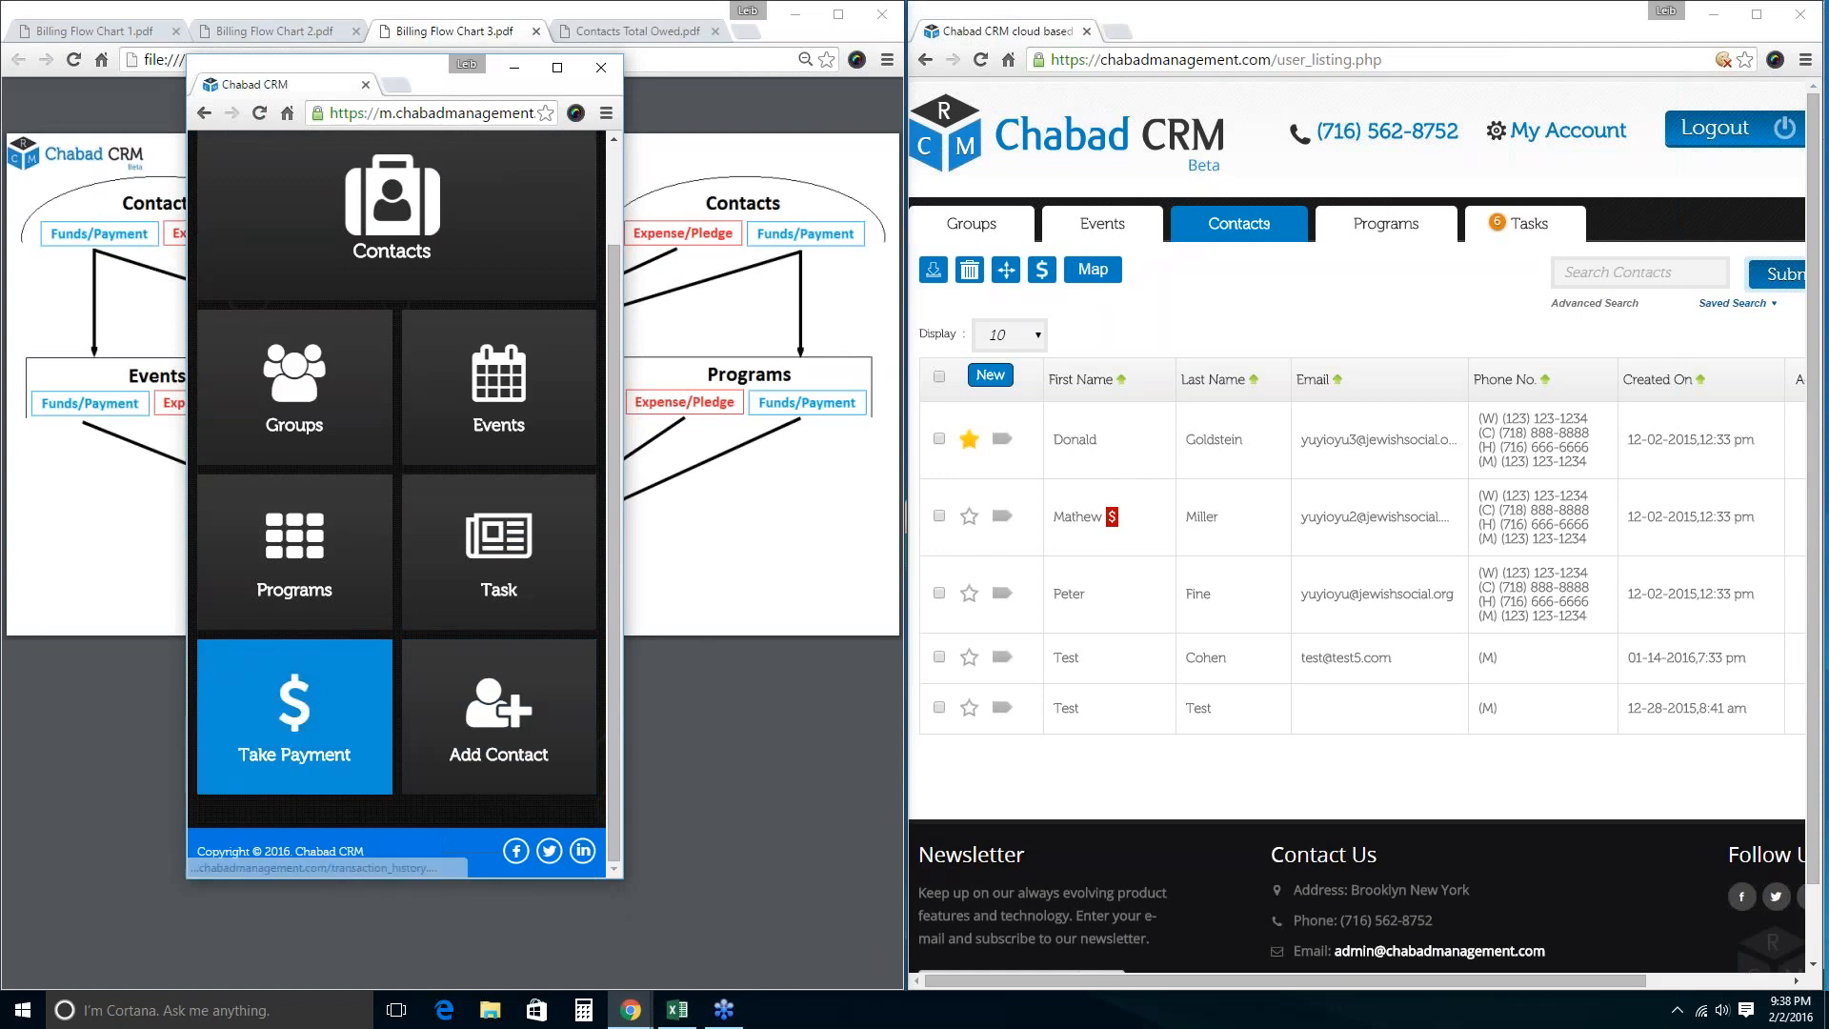
Log in to the mobile site and open its contacts list.
click(390, 298)
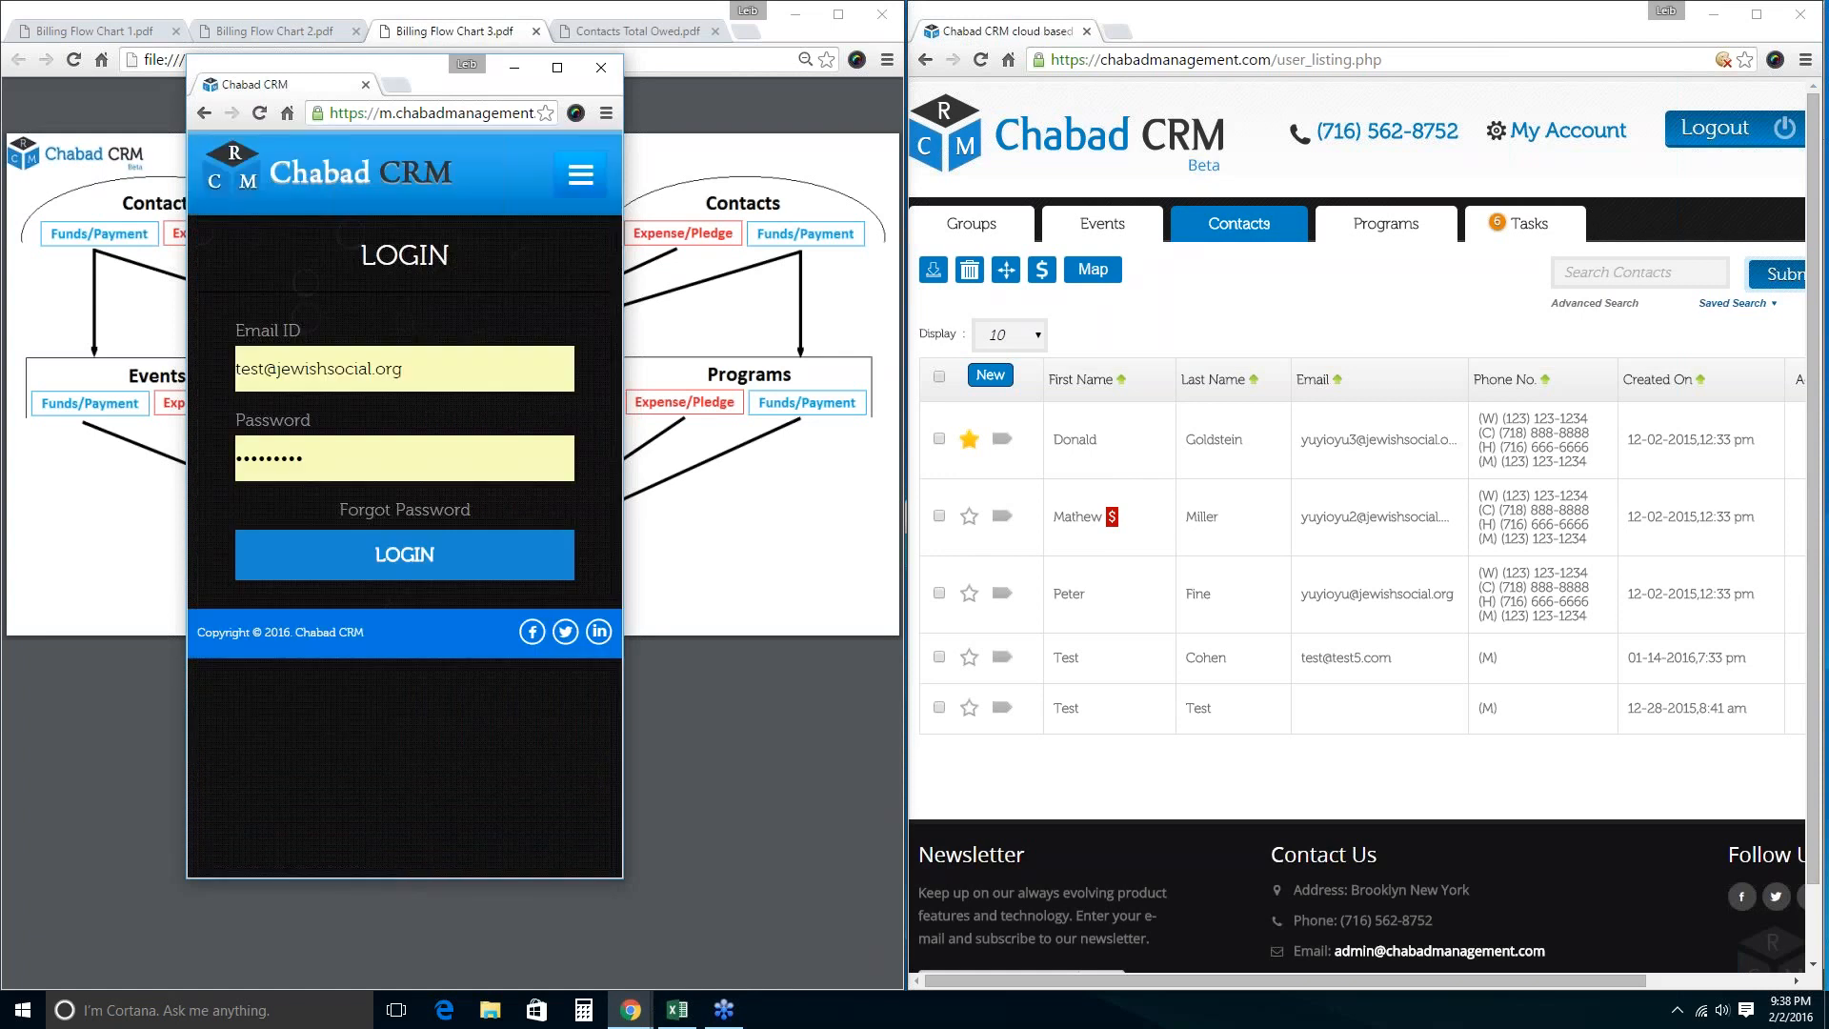
click(362, 576)
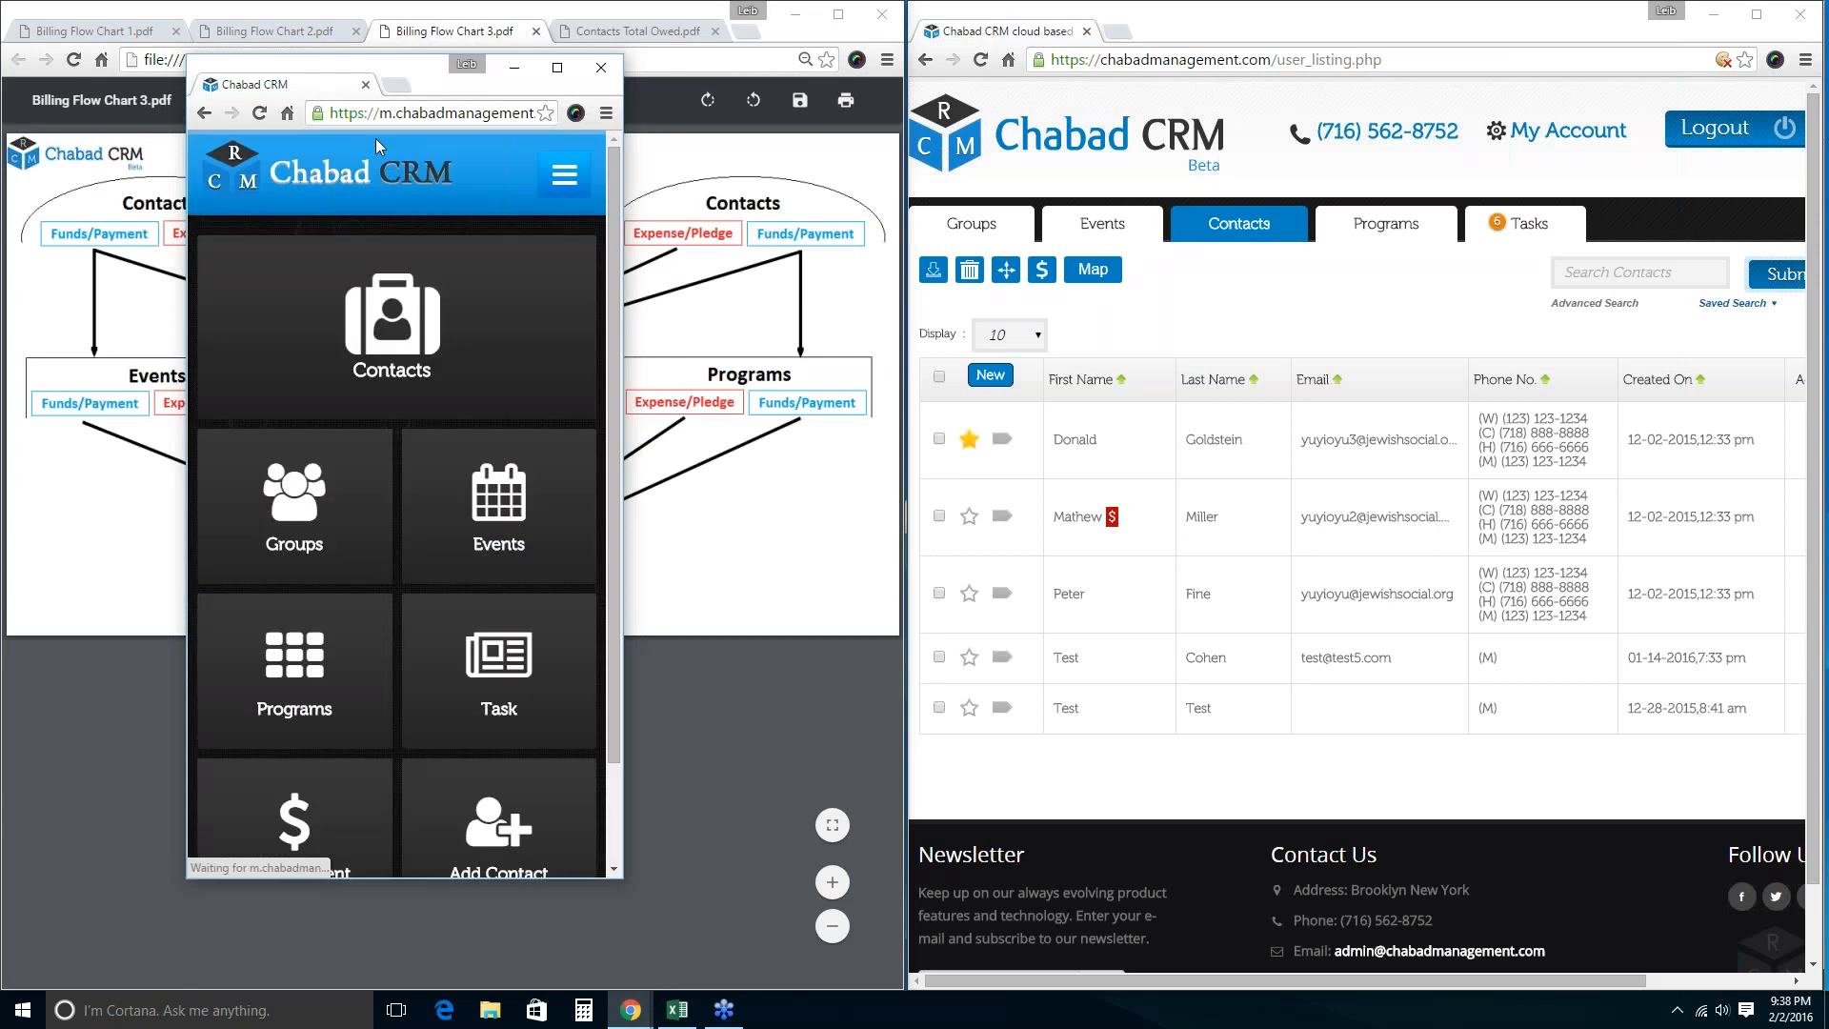
click(294, 368)
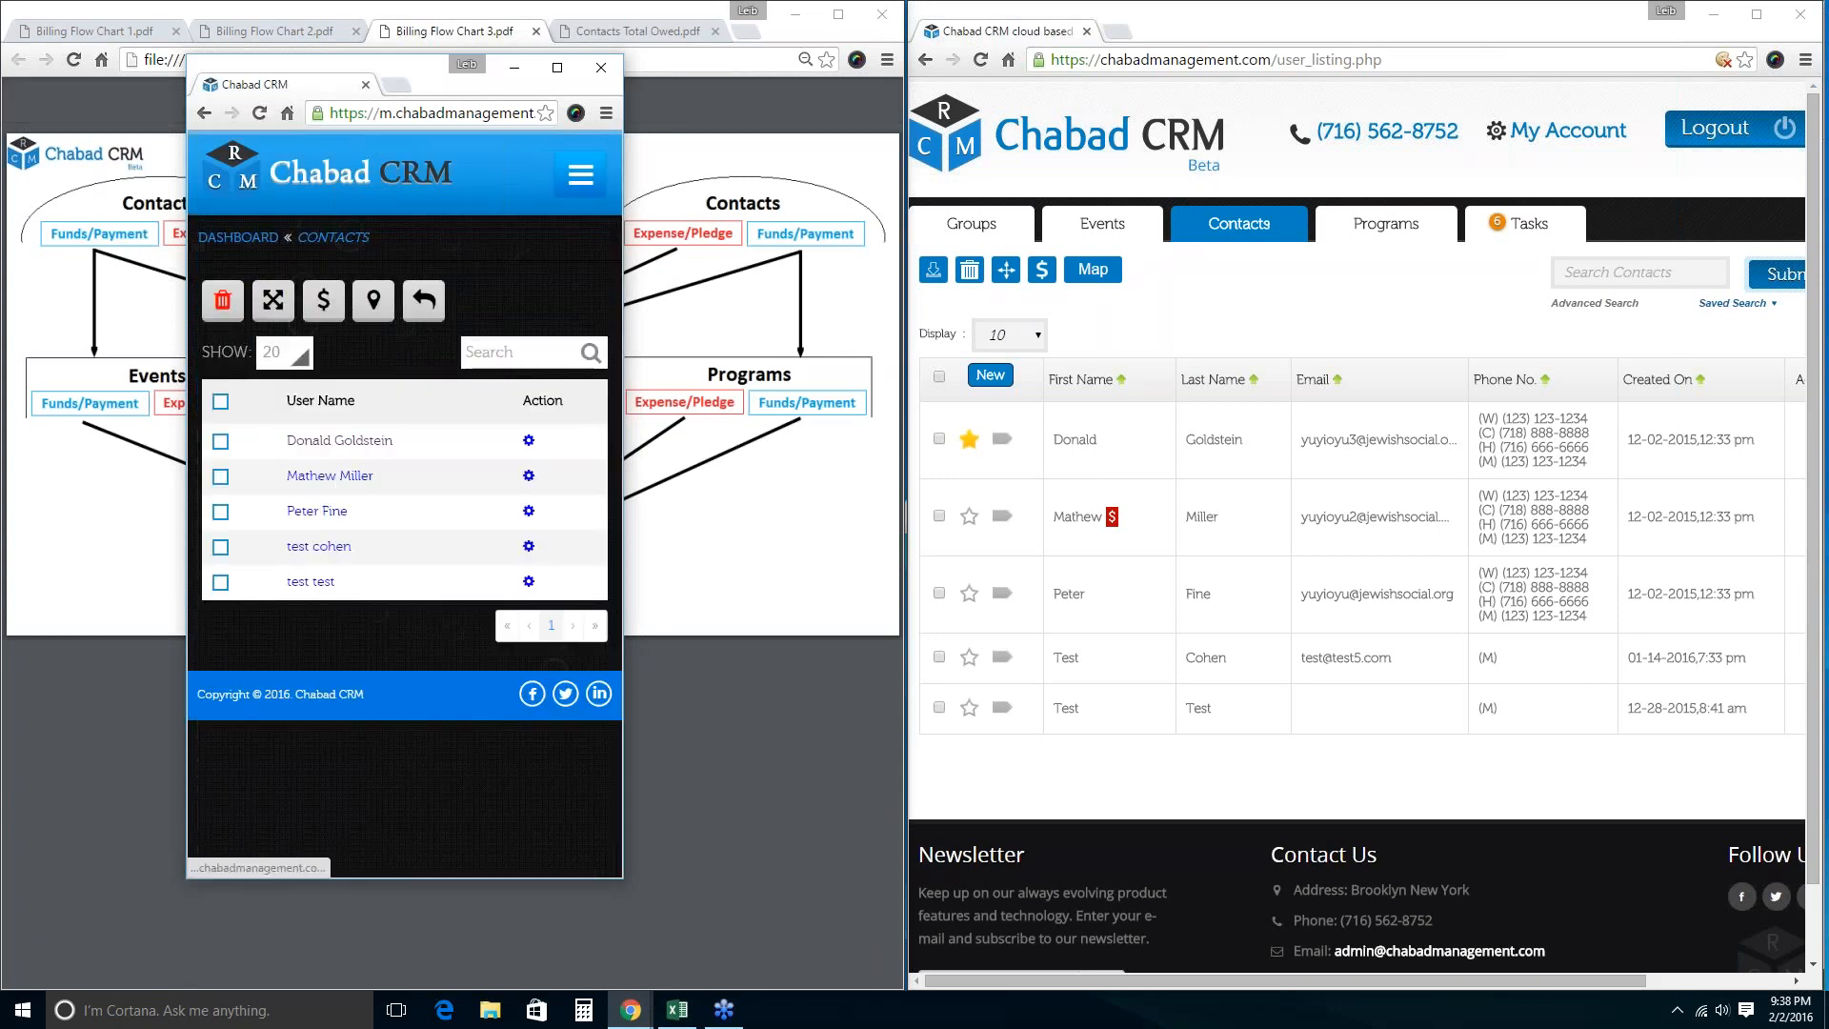
View the first contact's member billing ($103.00 paid, -$7.00 owed), then return to the dashboard.
click(220, 441)
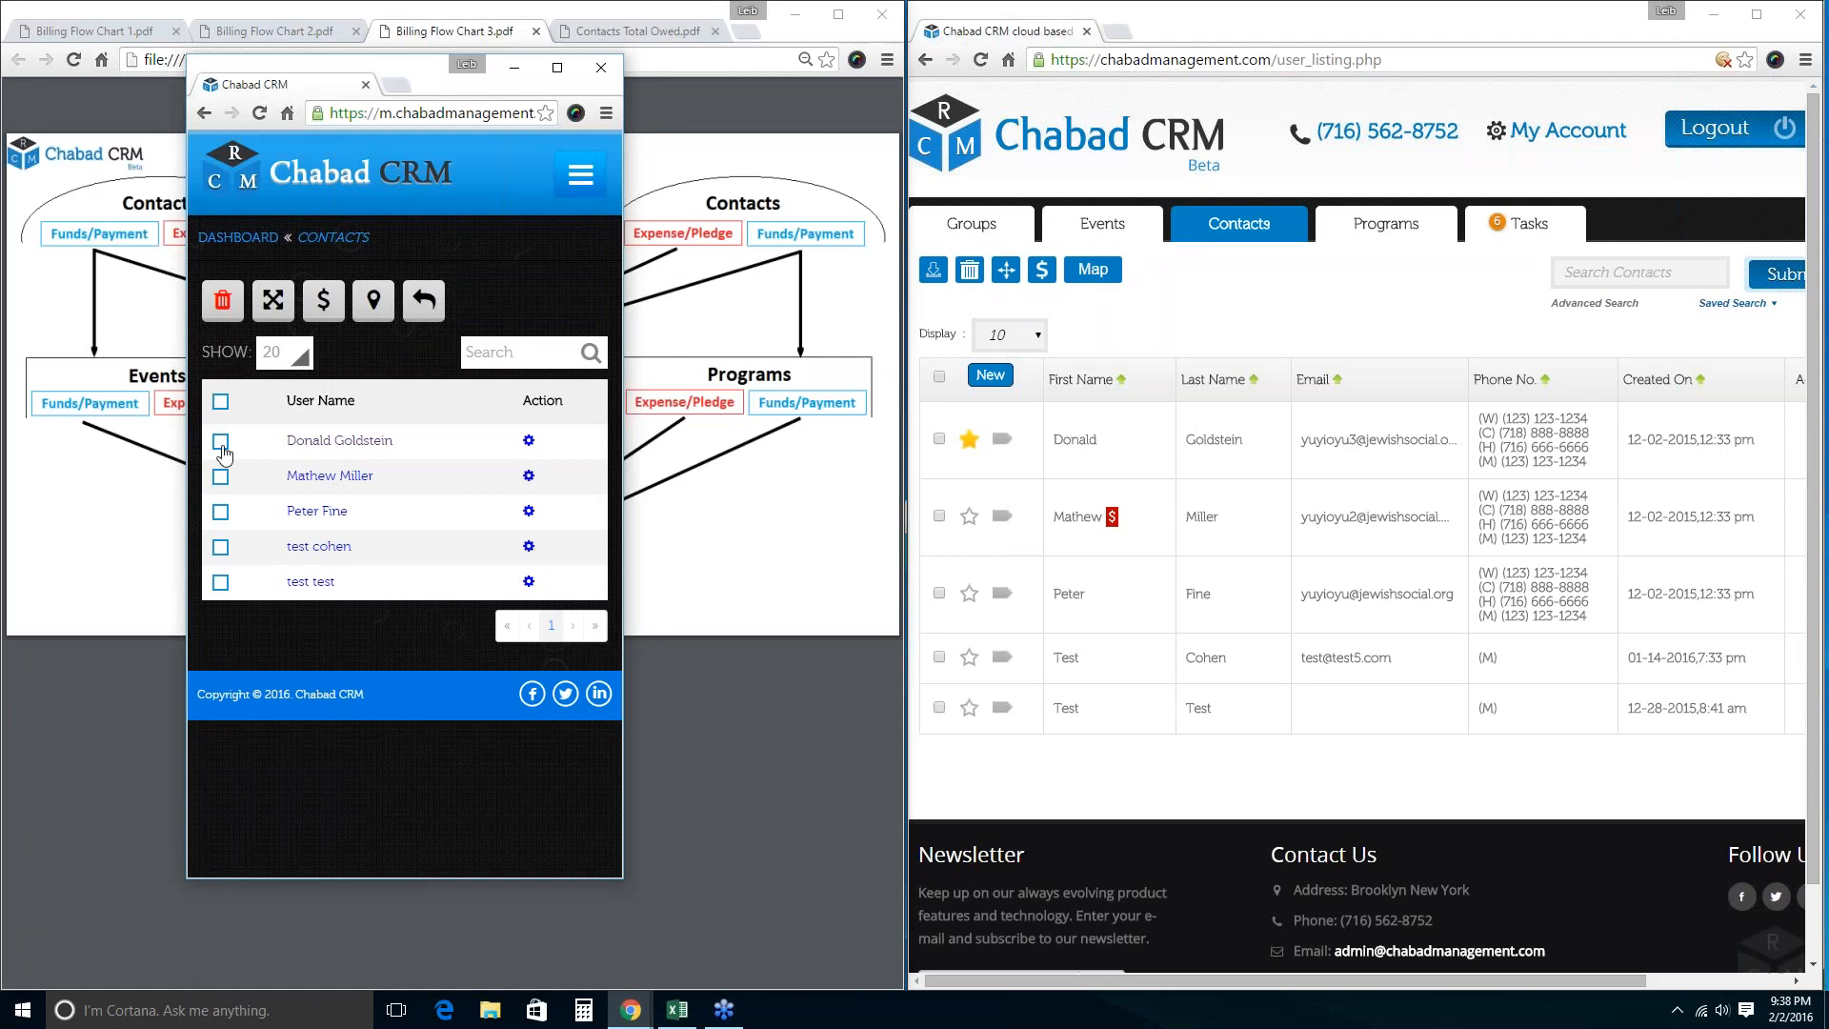
click(324, 301)
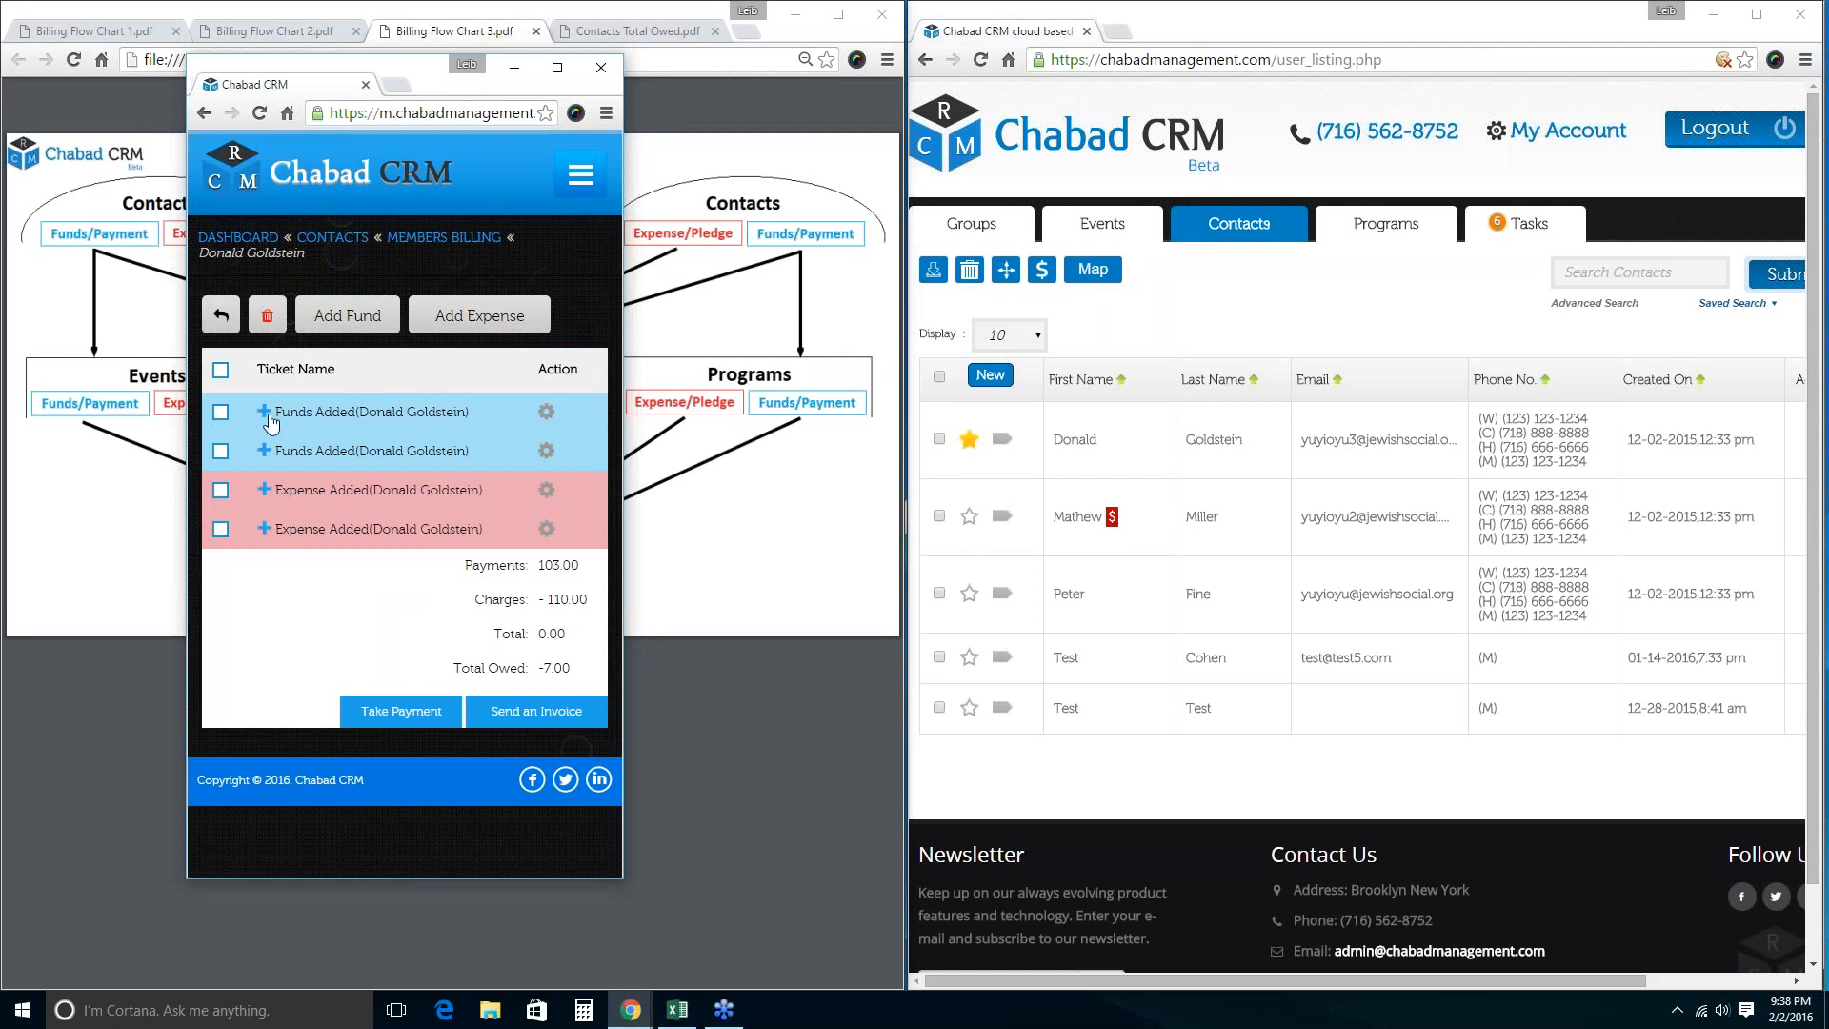
click(239, 237)
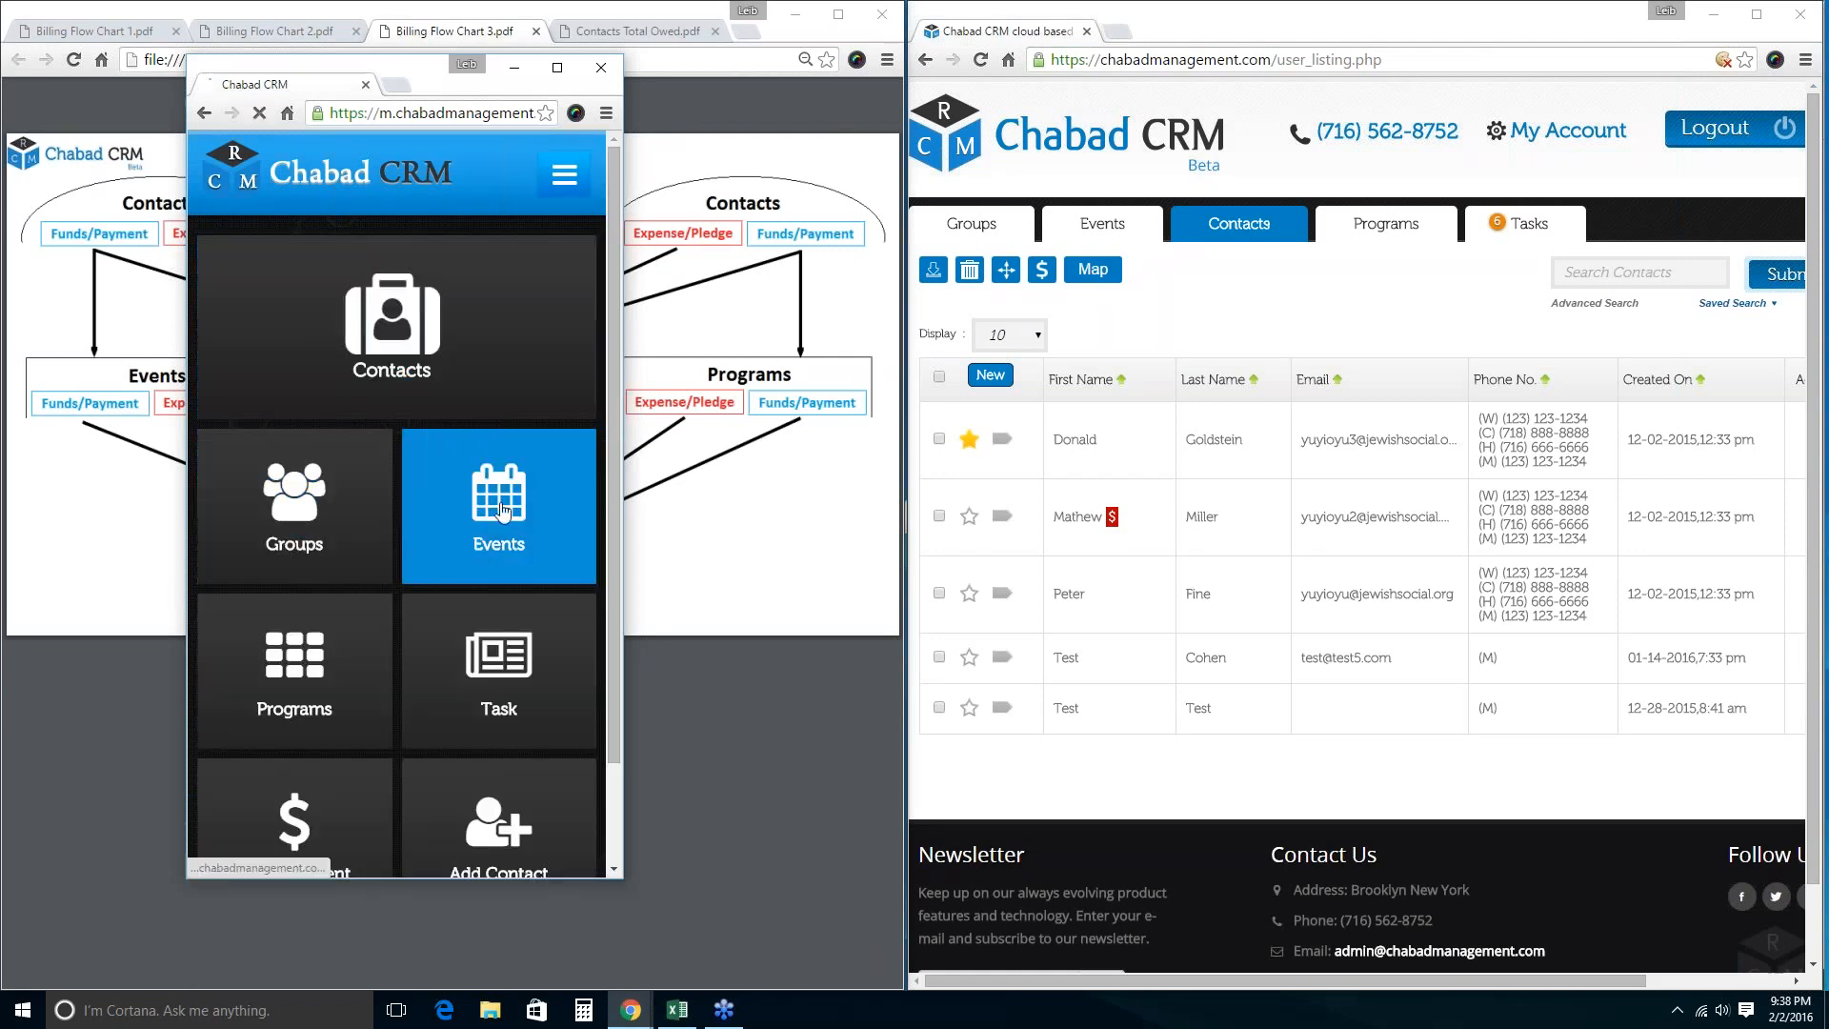
click(502, 512)
click(220, 441)
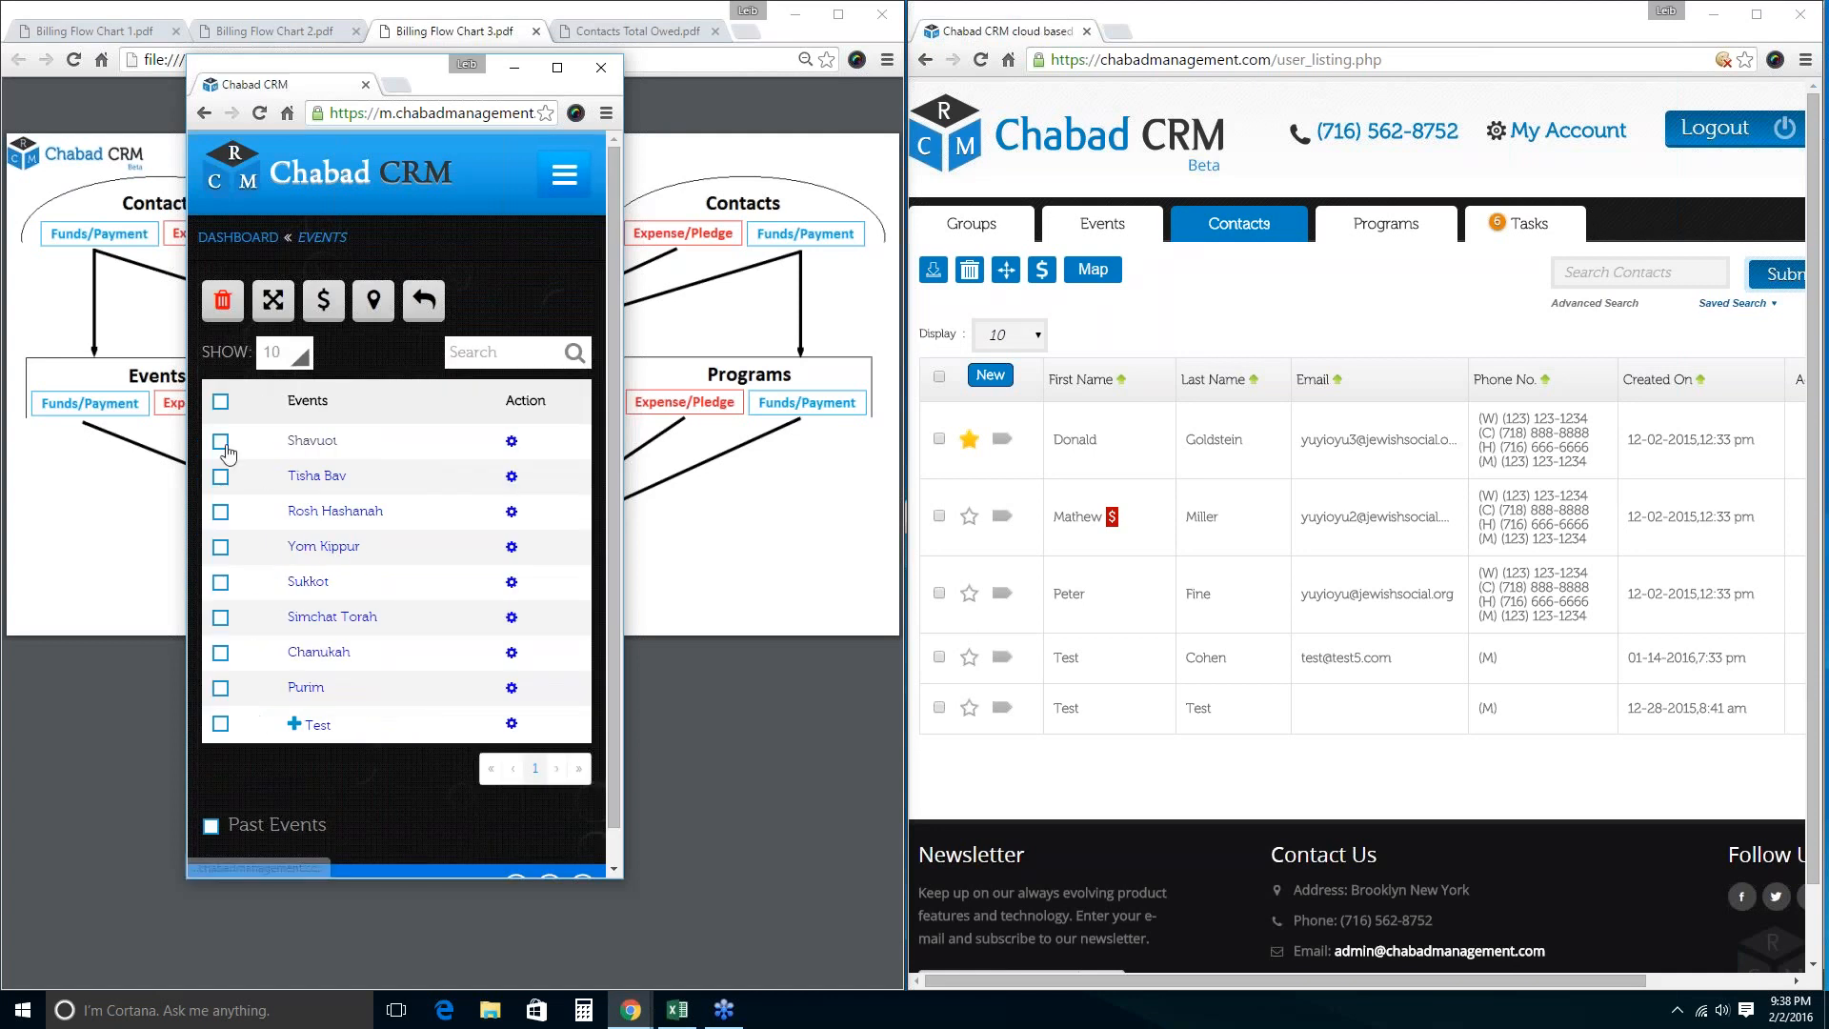
click(330, 297)
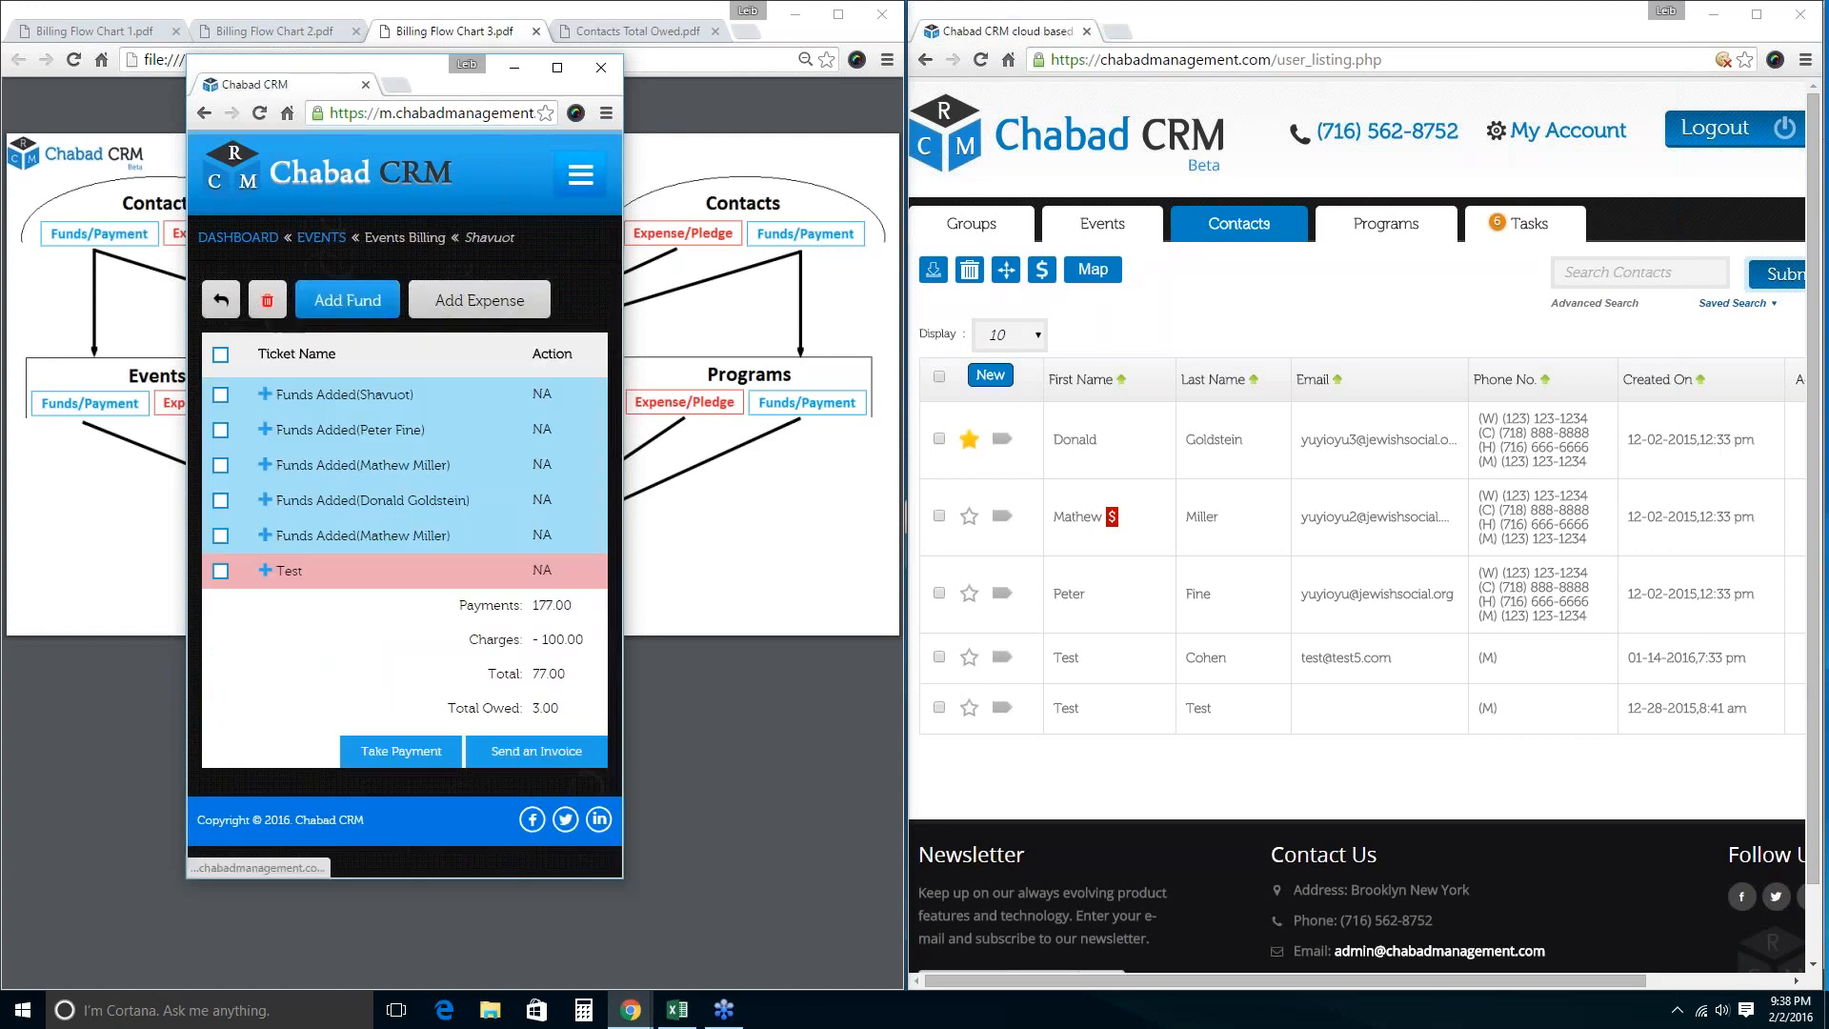
drag(563, 713, 425, 620)
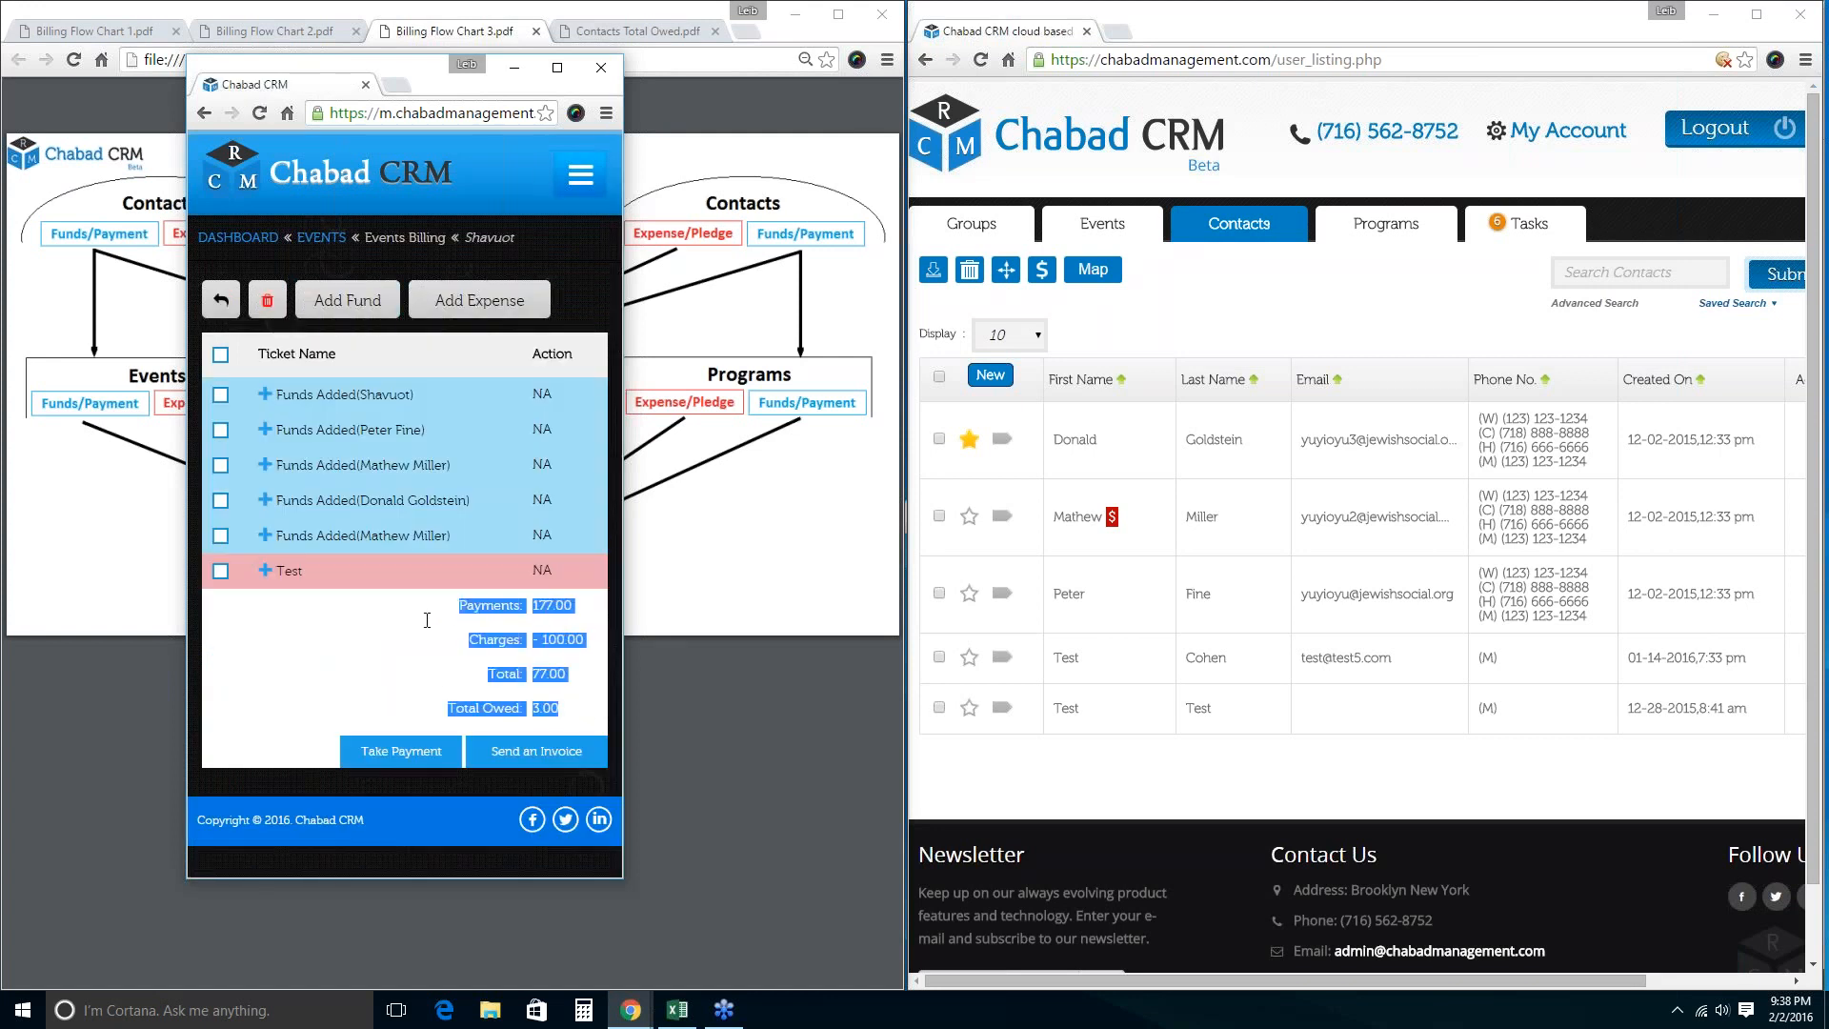
click(316, 665)
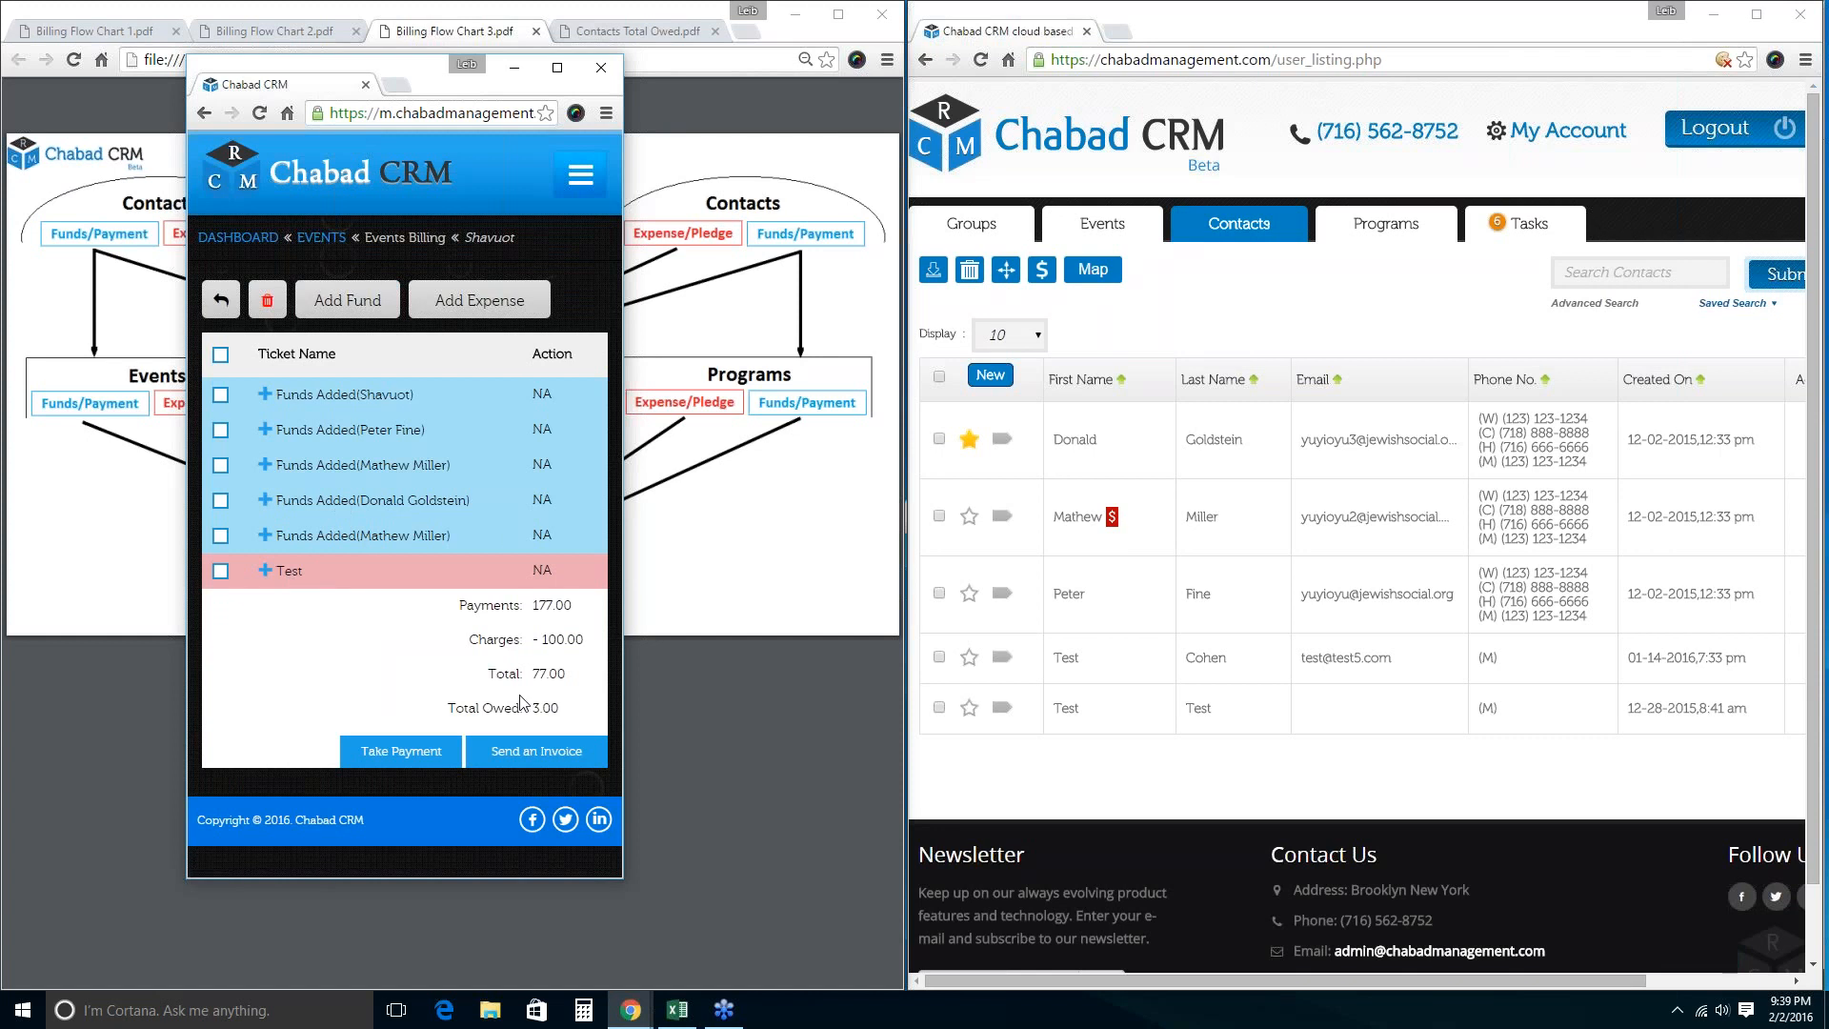
drag(453, 753, 270, 391)
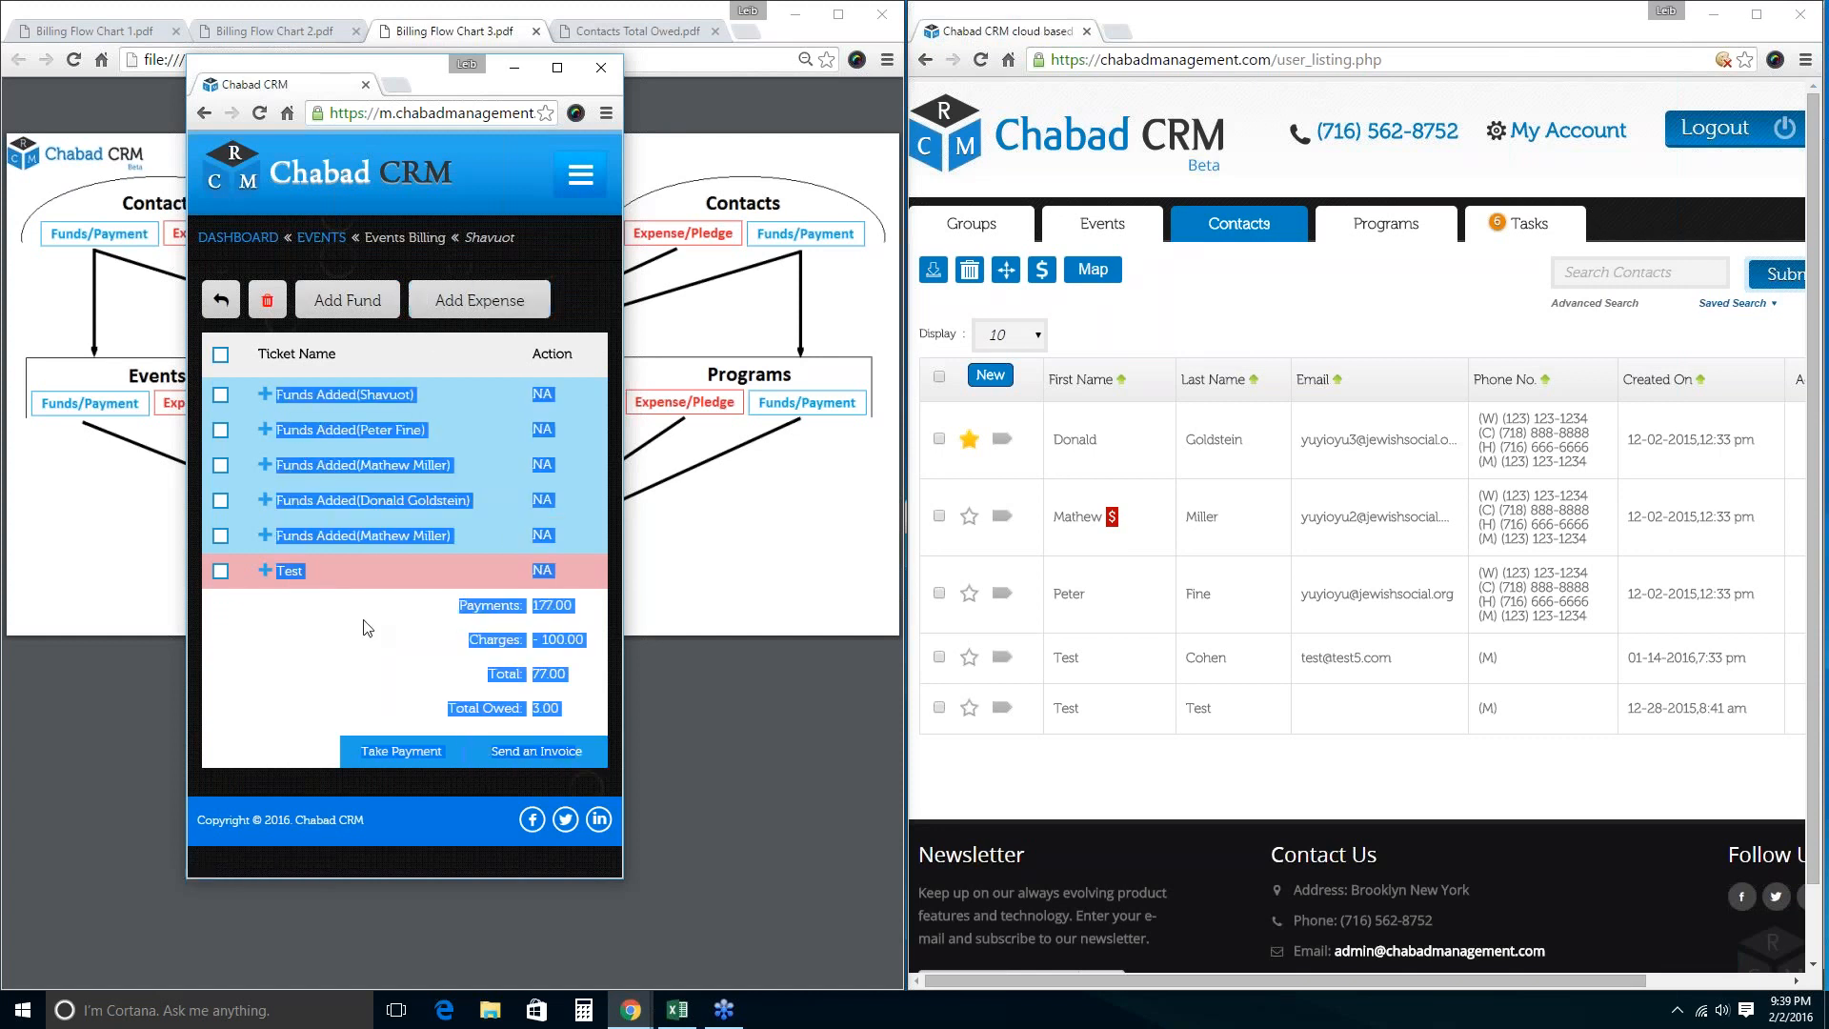
click(393, 609)
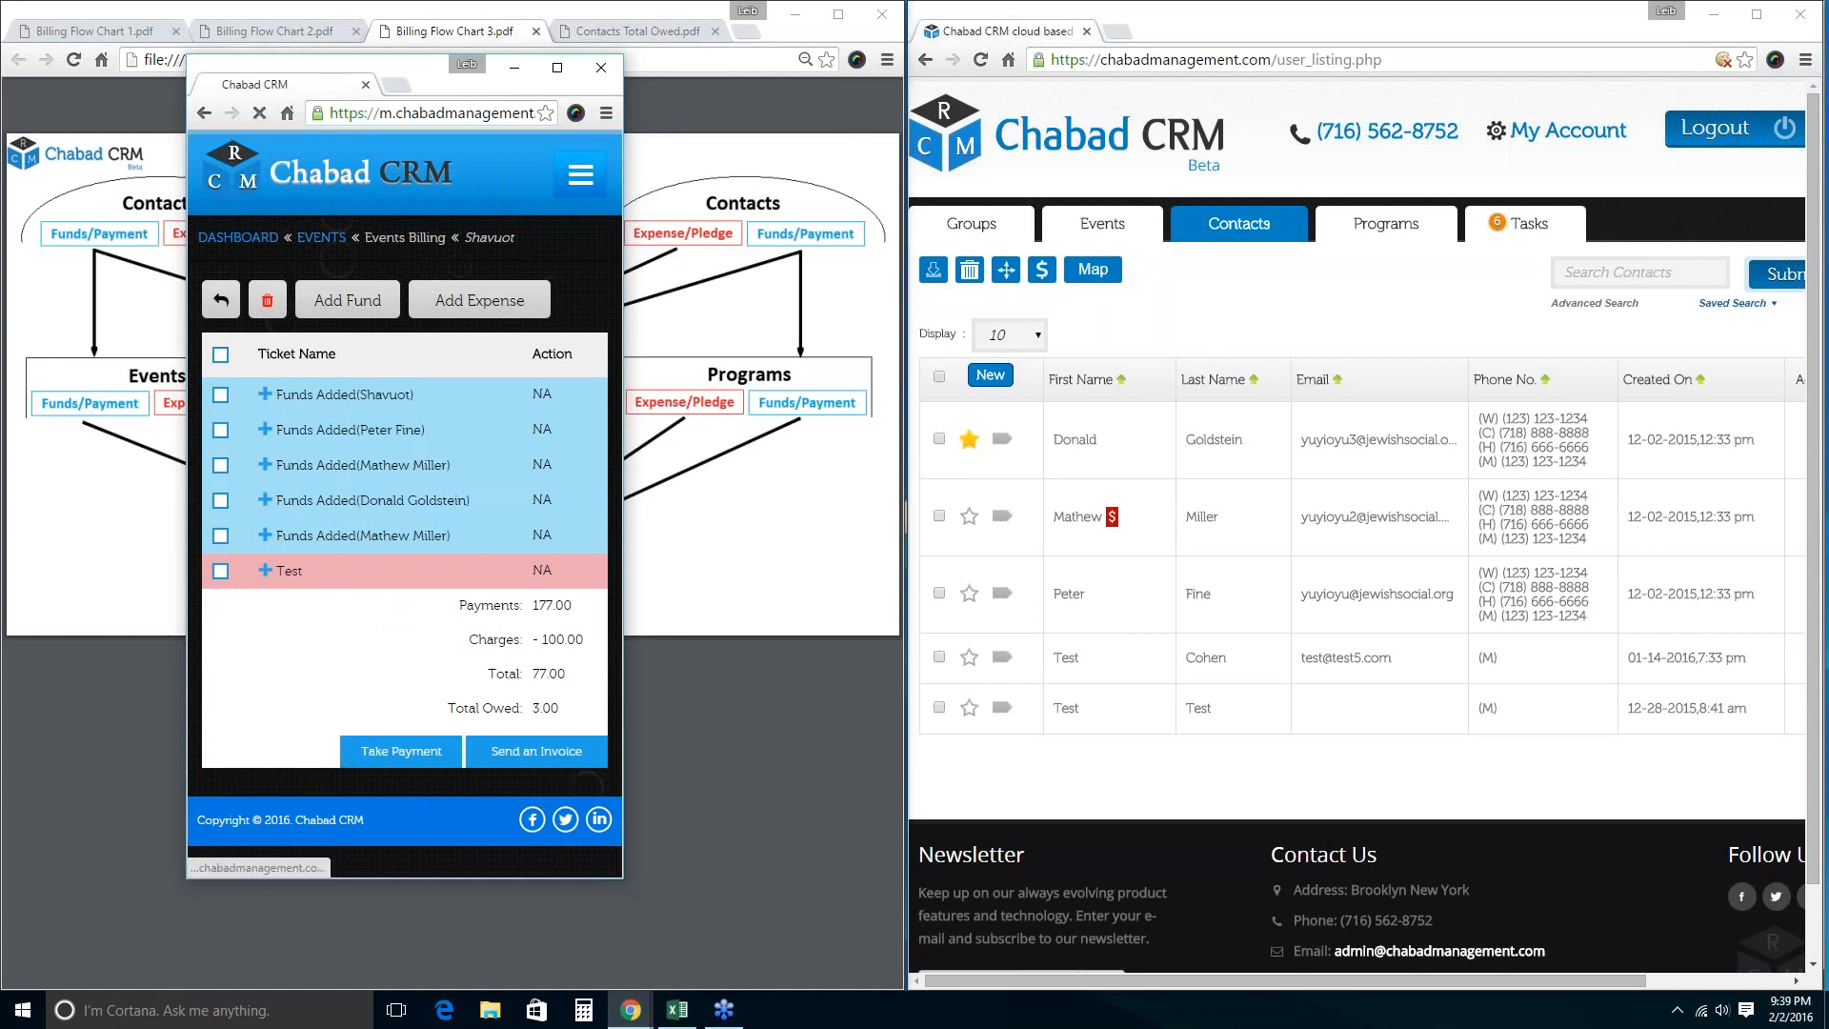
click(580, 175)
scroll(294, 552, down, 1)
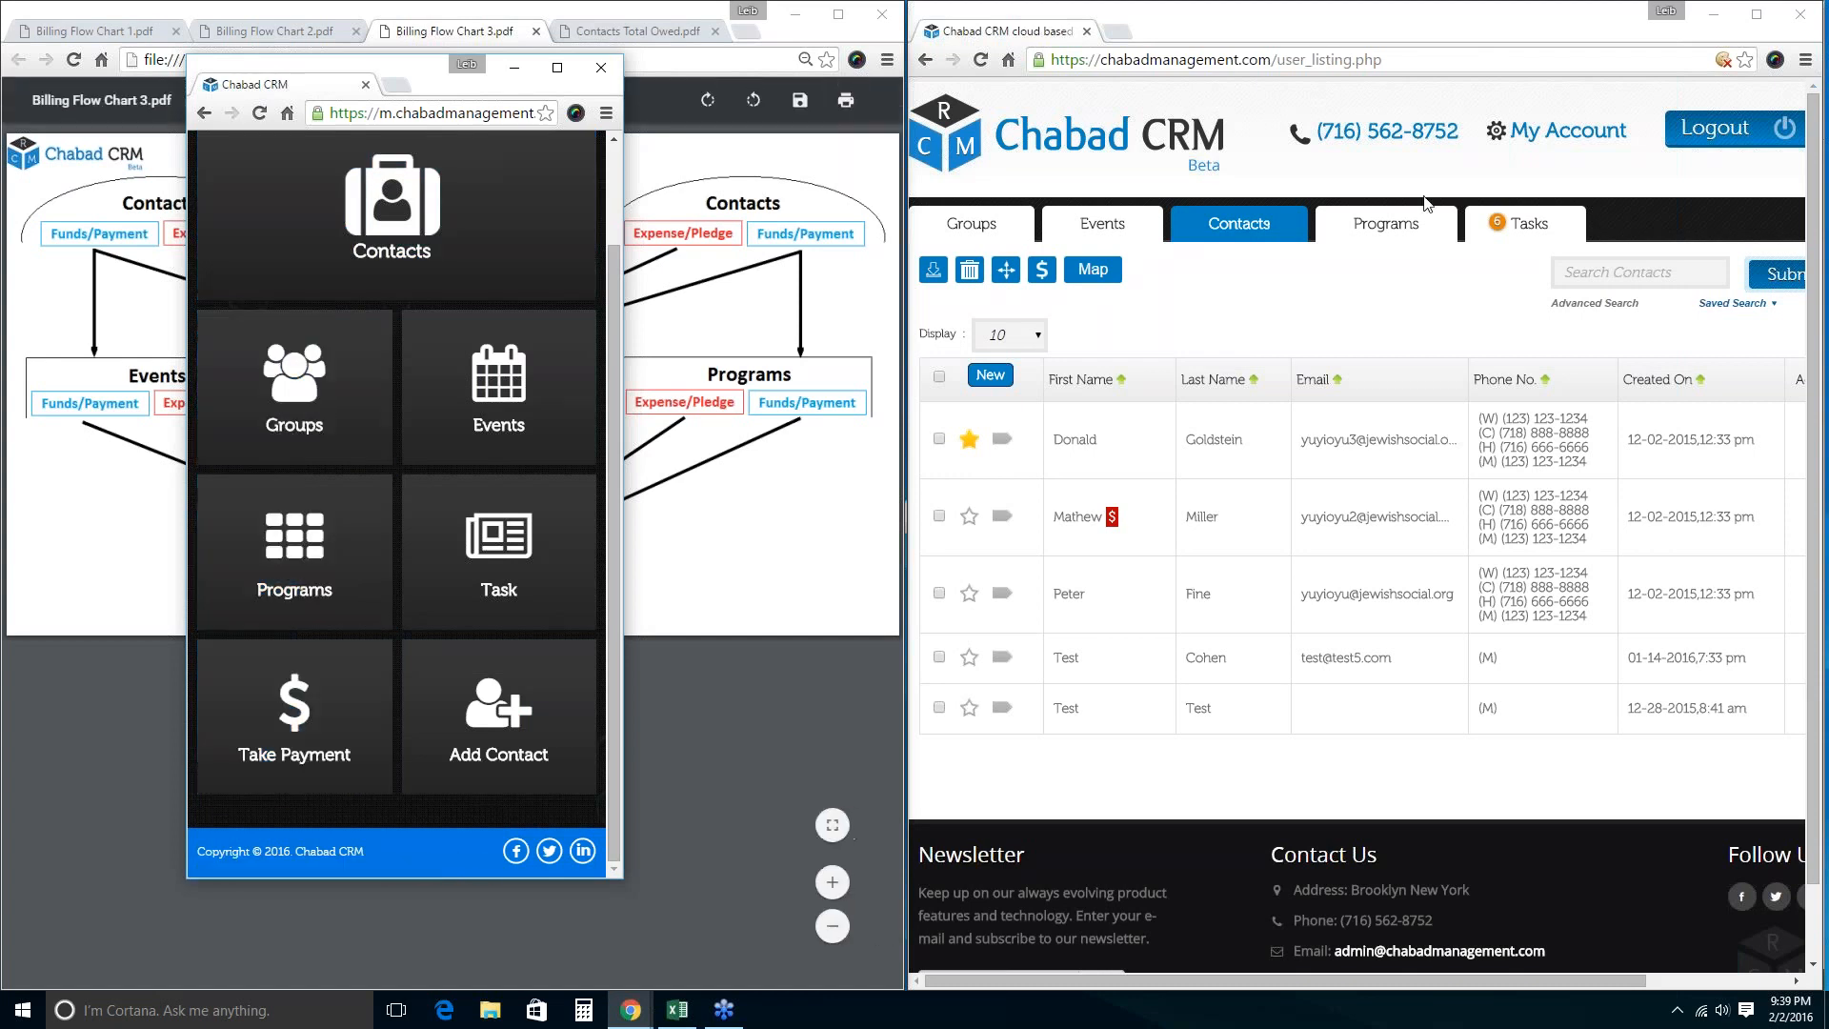
Close the small mobile Chrome window, leaving Billing Flow Chart 3 fully visible.
click(1417, 198)
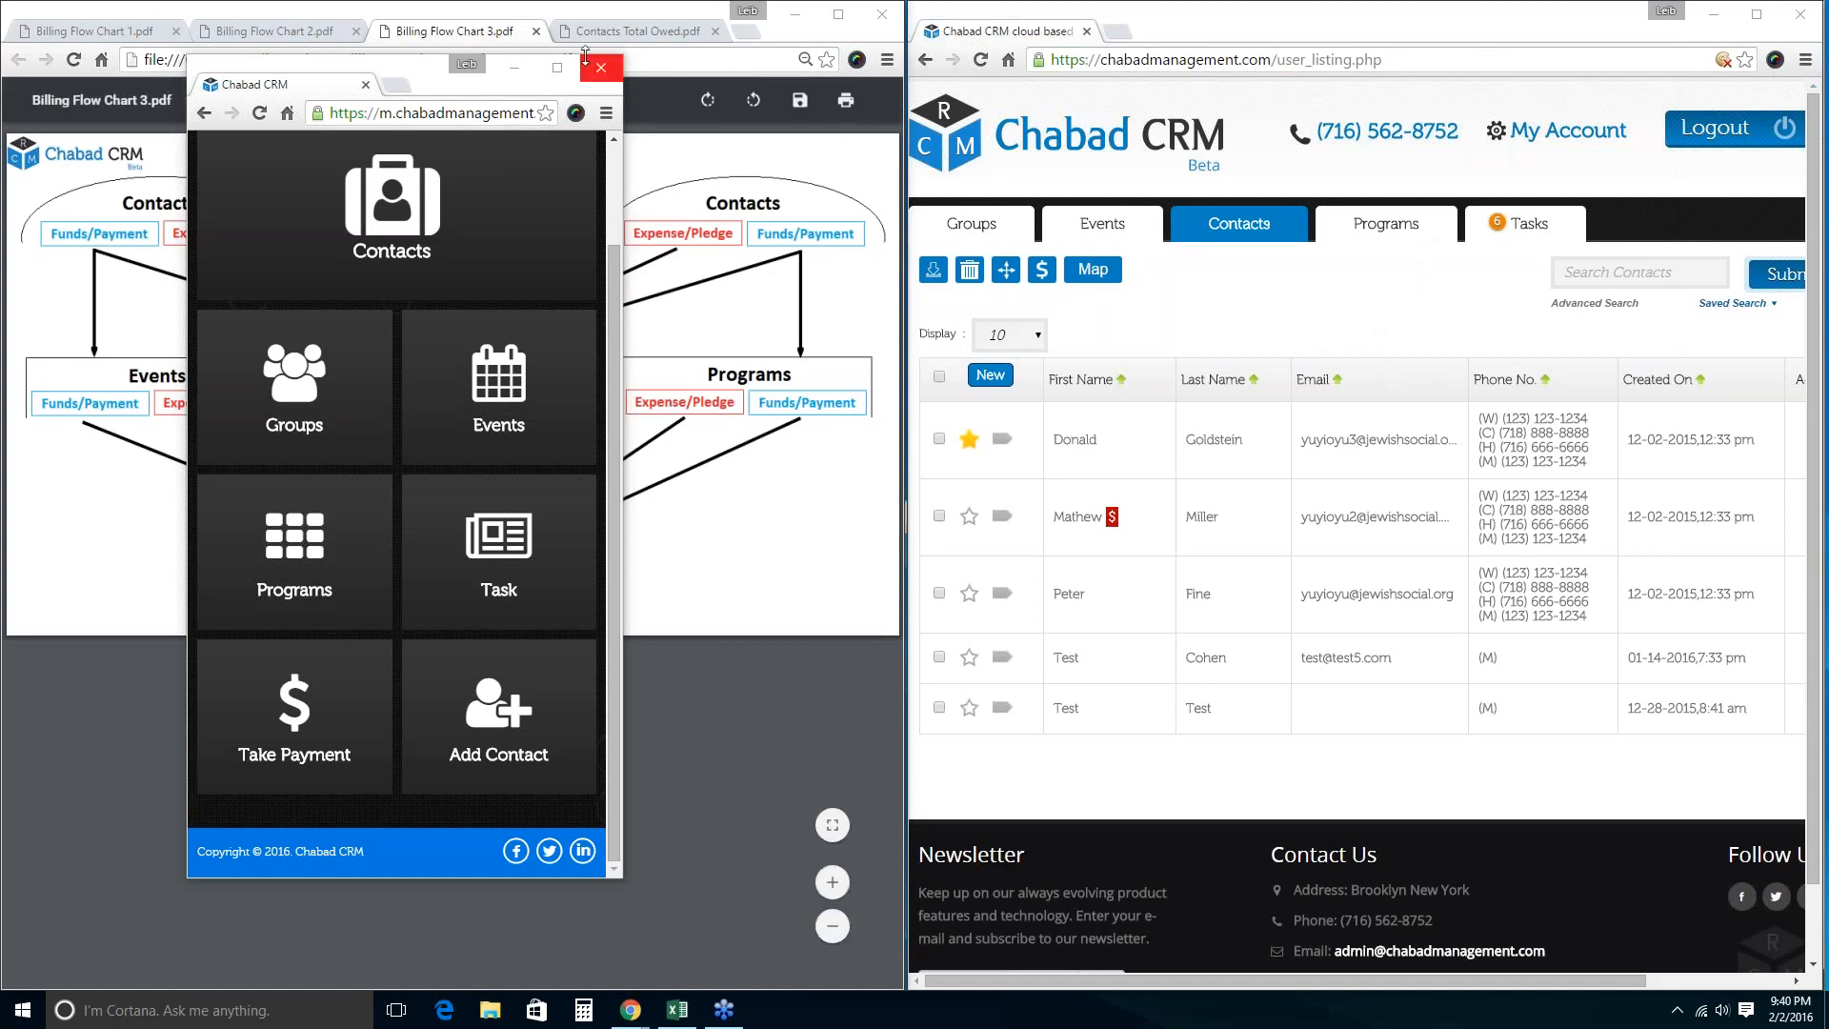
click(600, 68)
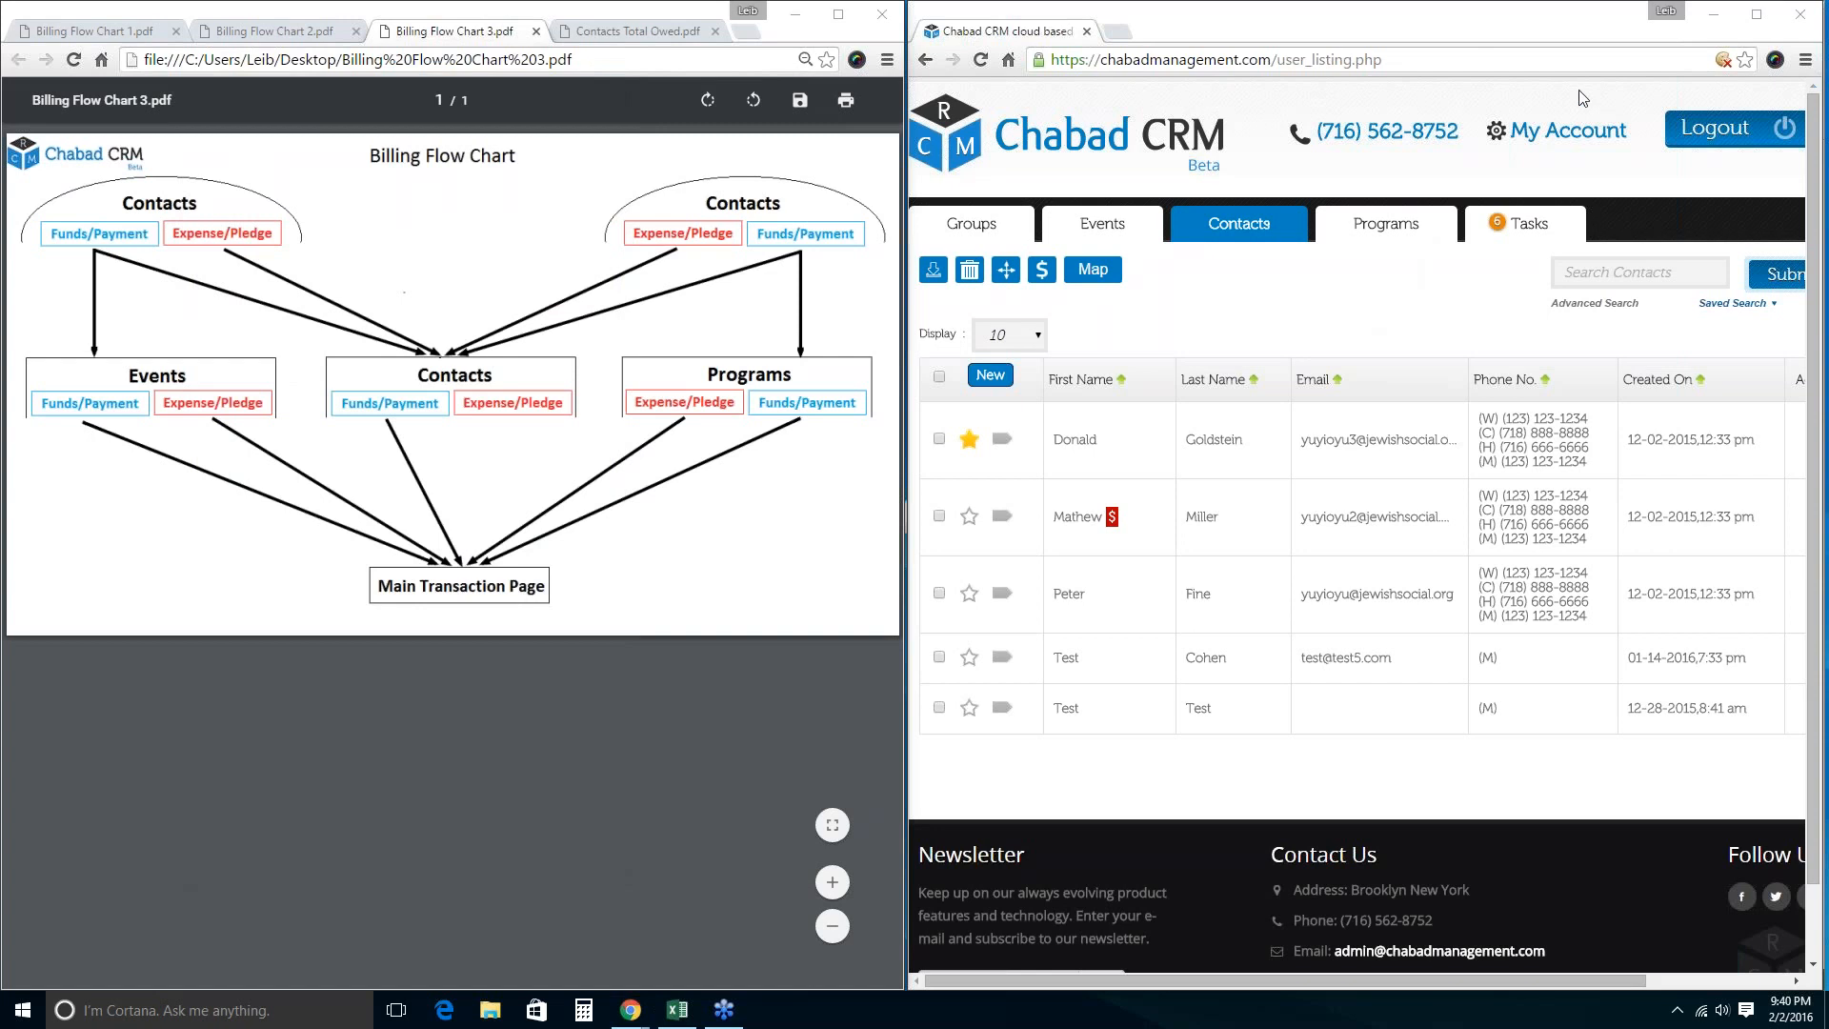